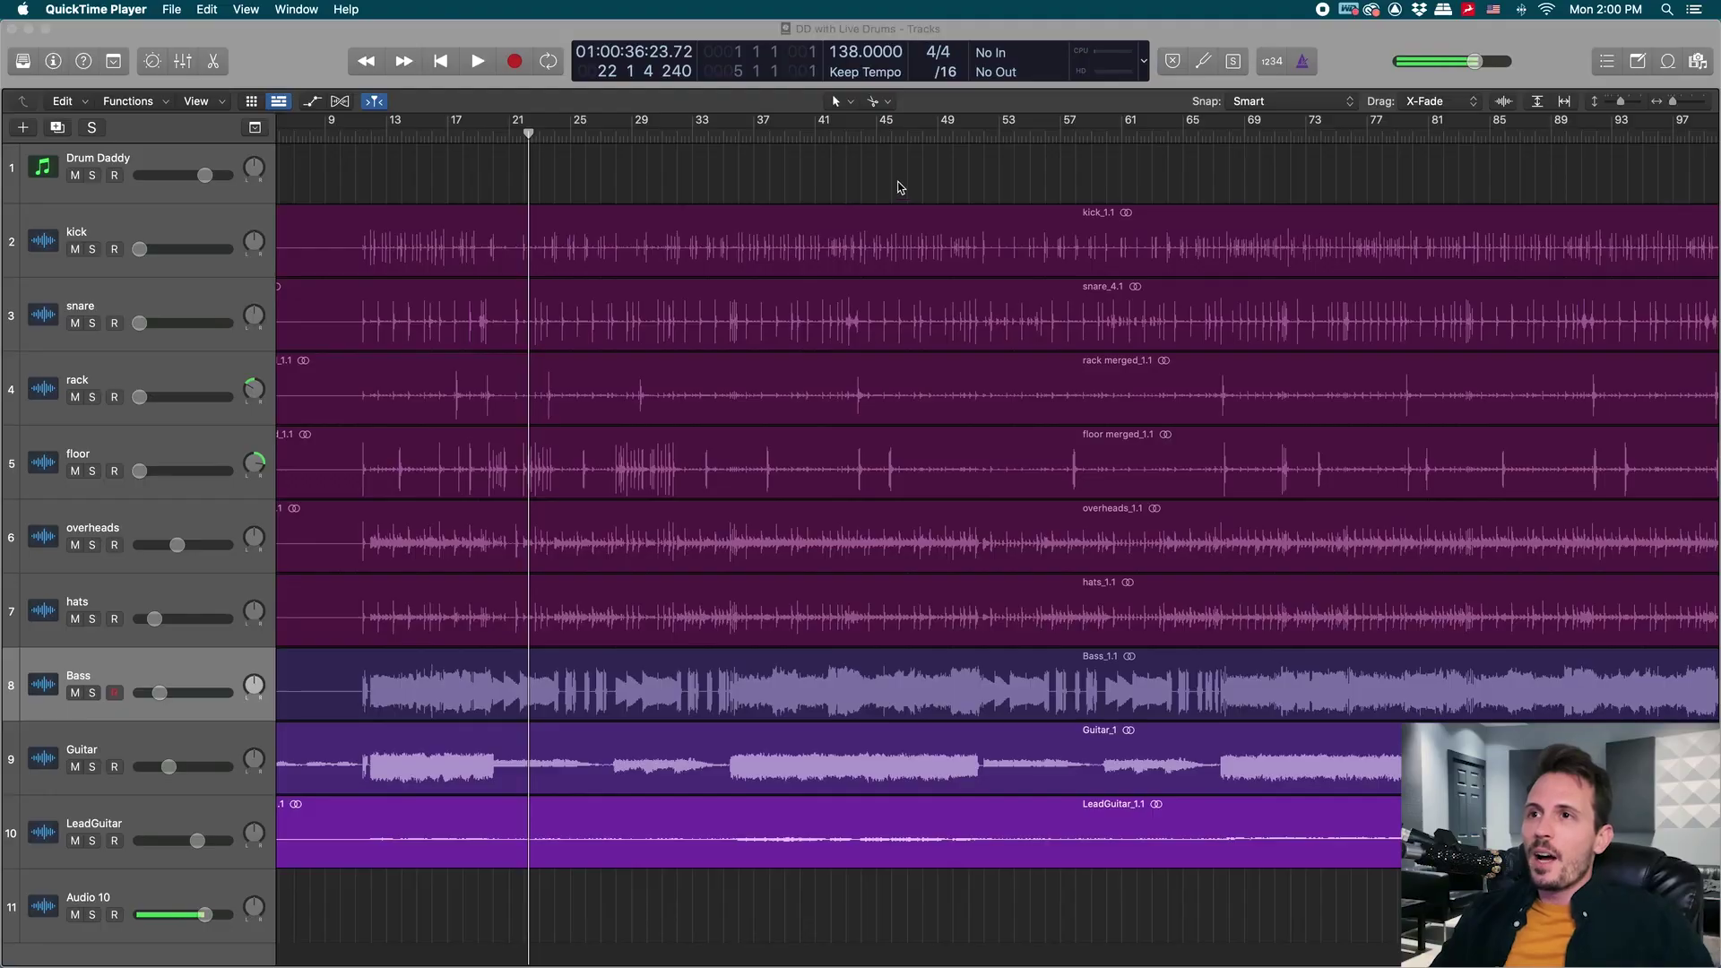
Raise the kick, snare, rack and floor tracks together to -11.8 dB.
left_click(894, 185)
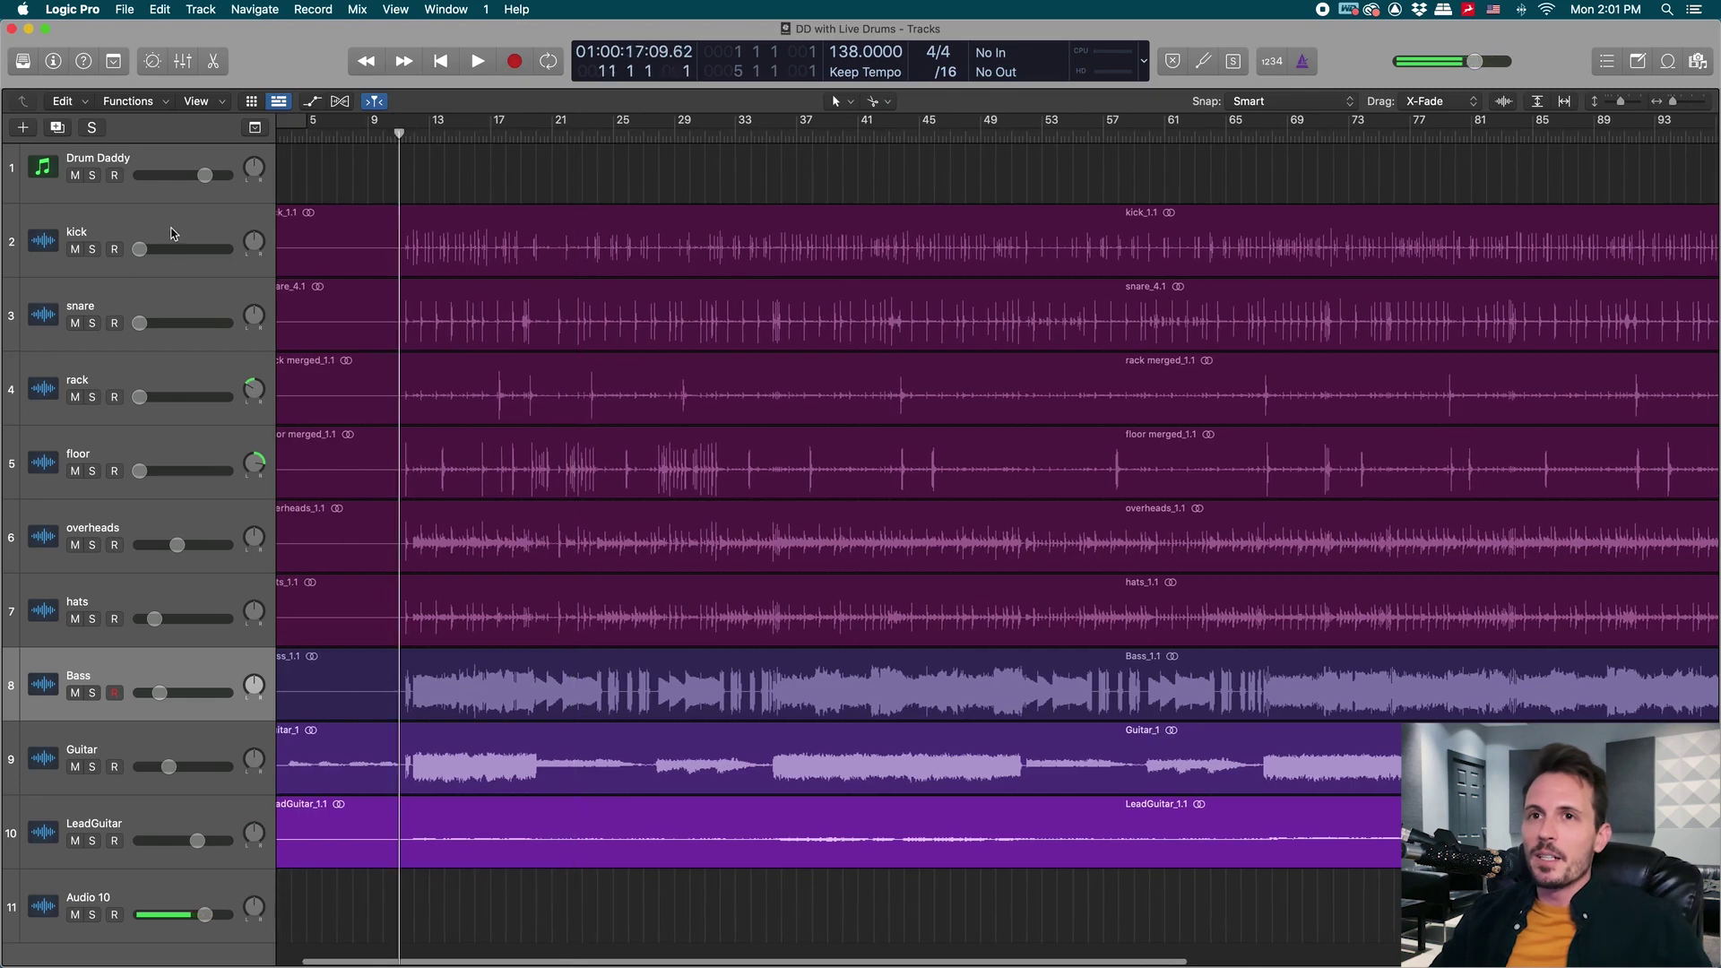
left_click(179, 219)
left_click(179, 448, "shift")
left_click_drag(140, 397, 171, 397)
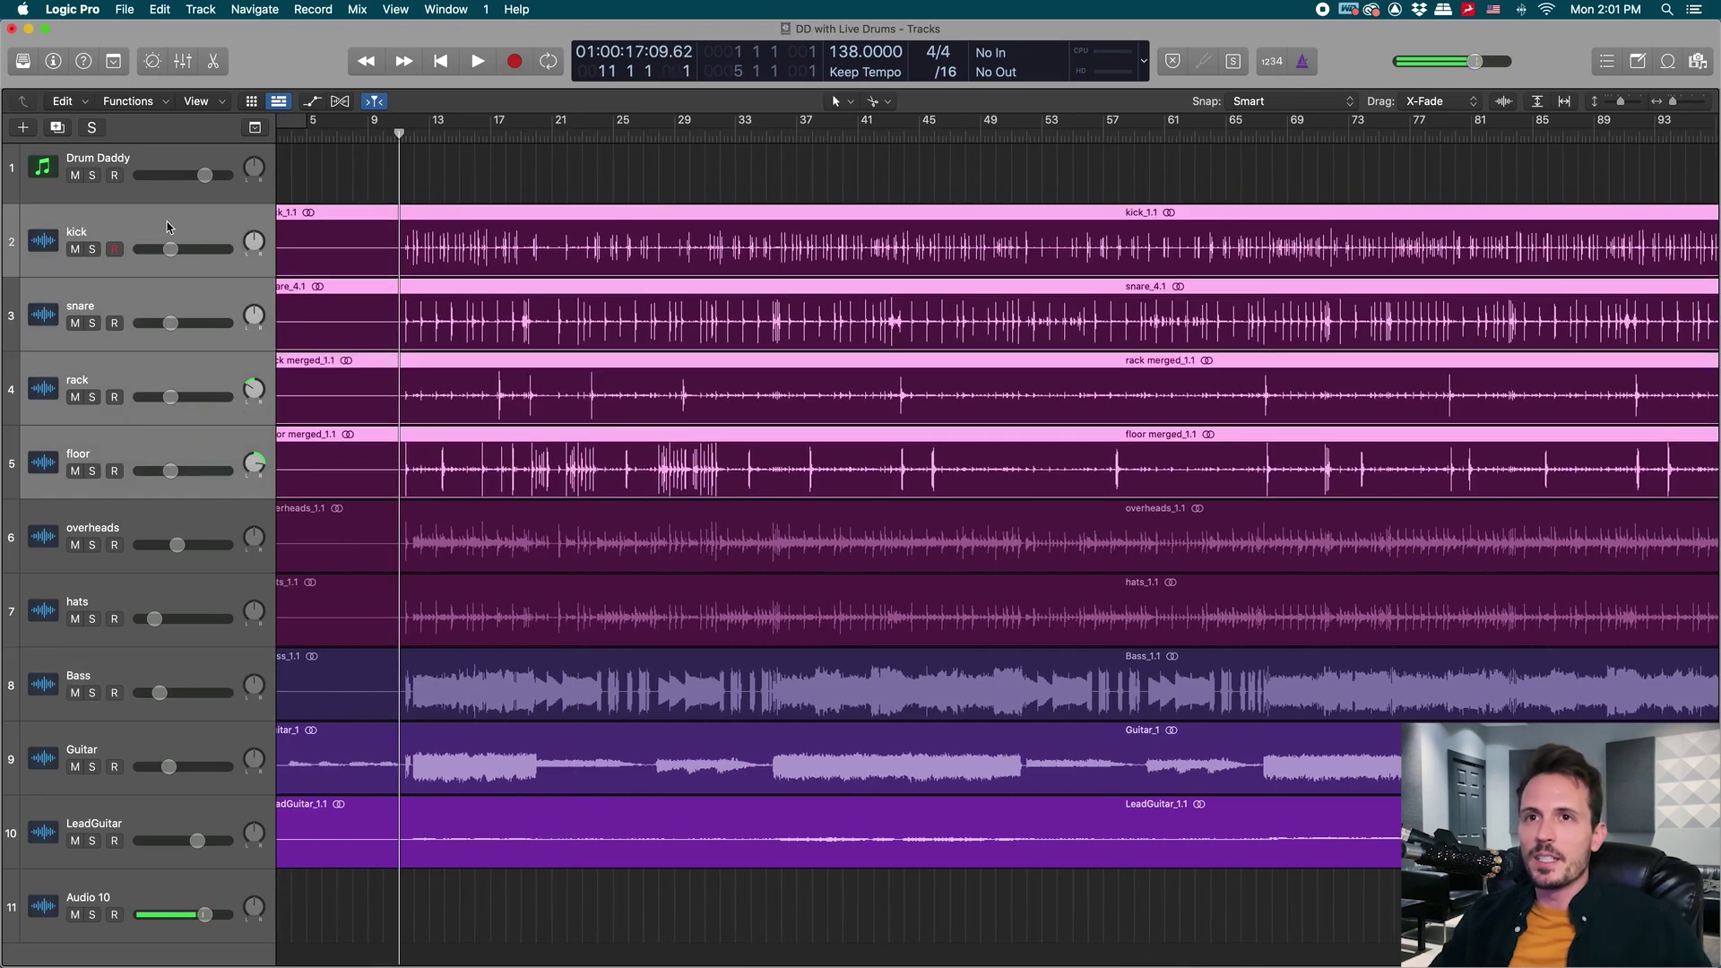
Go through the kick, snare, rack, floor, overheads and hats tracks one by one to review the live drum recordings.
left_click(171, 228)
left_click(156, 305)
left_click(148, 383)
left_click(142, 457)
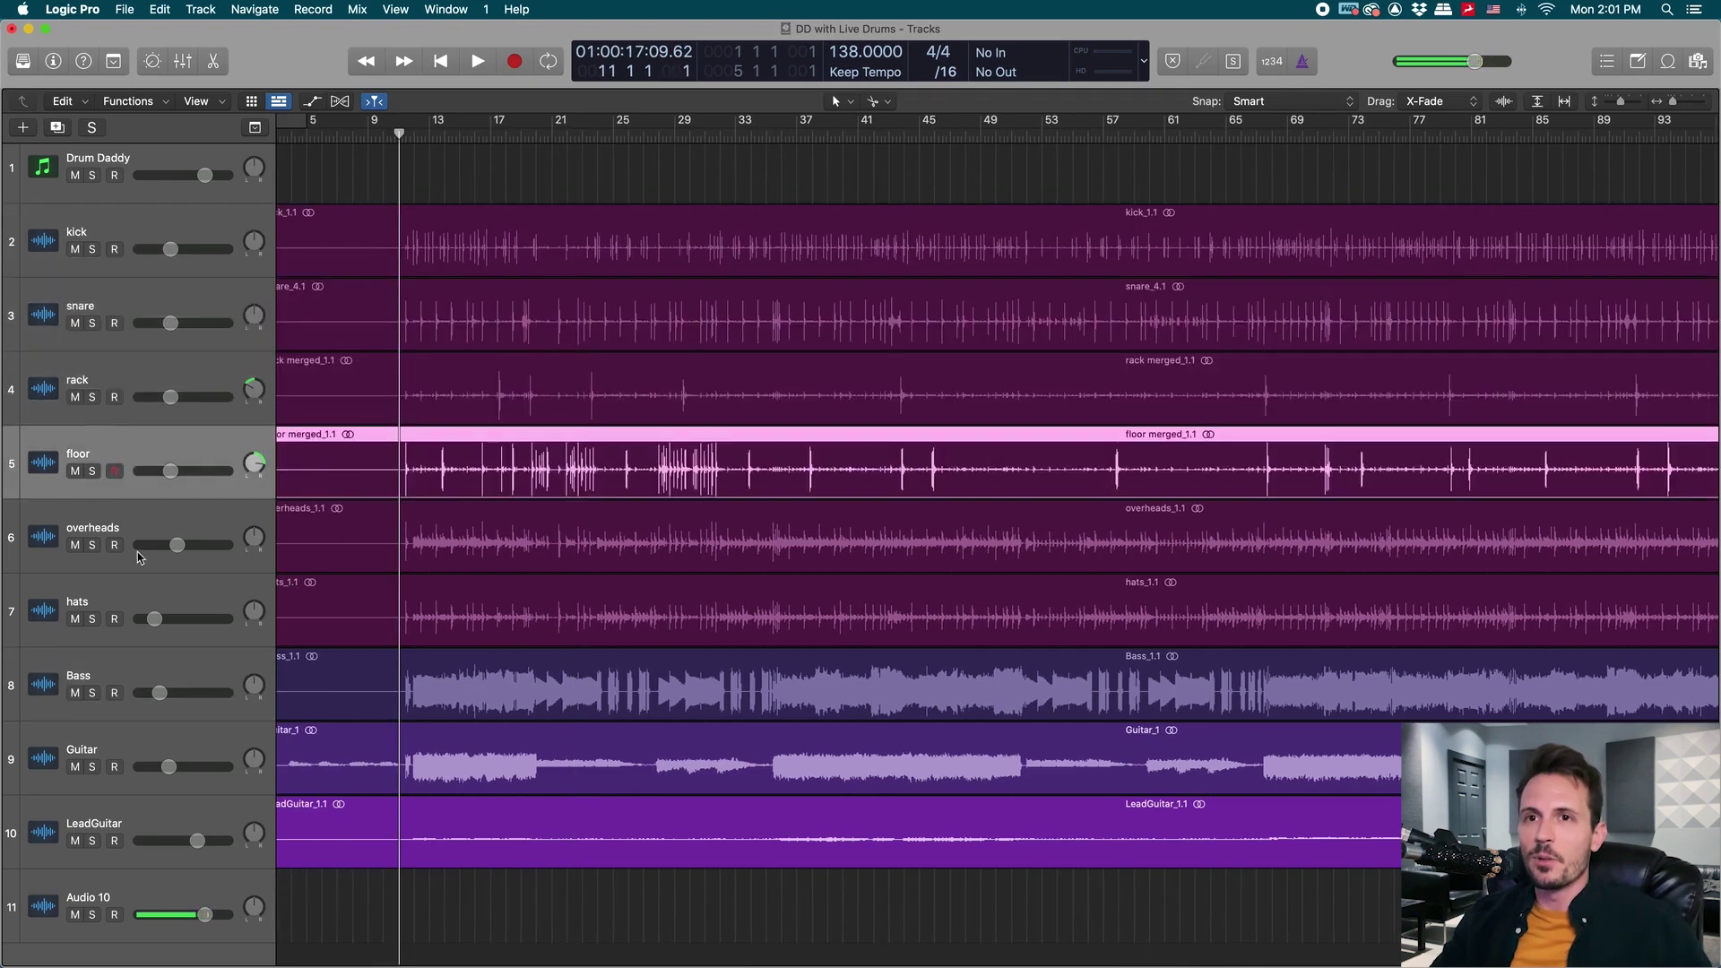
left_click(137, 538)
left_click(146, 597)
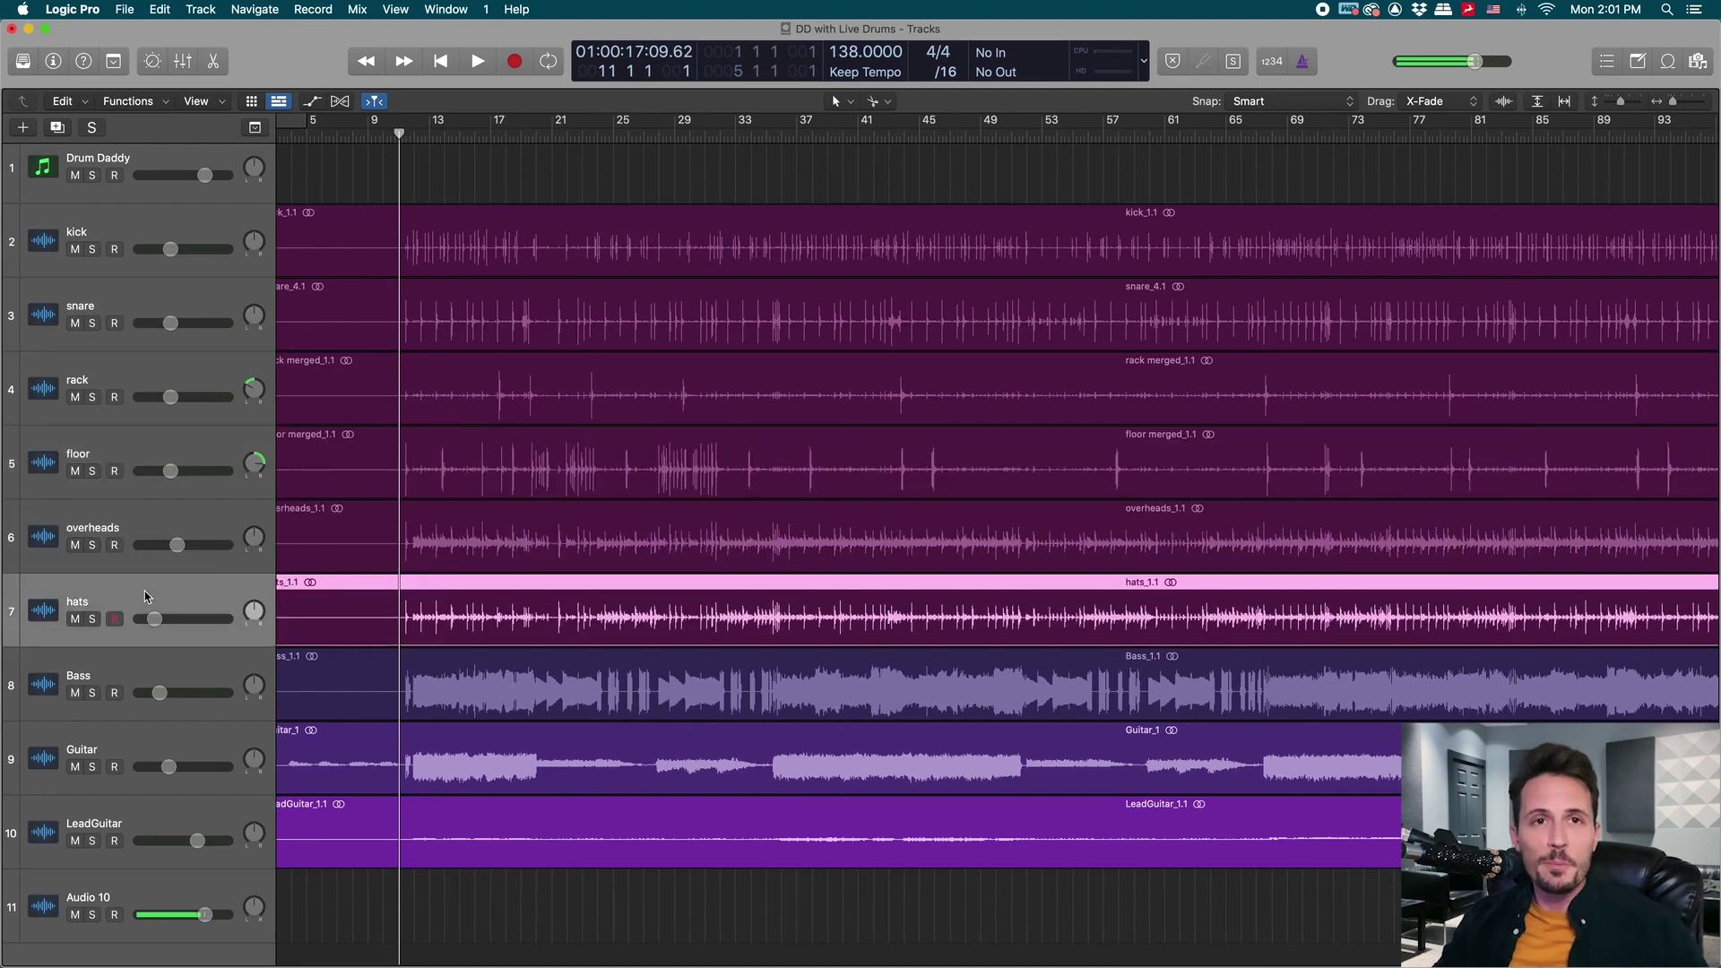
Mute the Bass, Guitar and LeadGuitar tracks and play the drums on their own from bar 11.
left_click(118, 692)
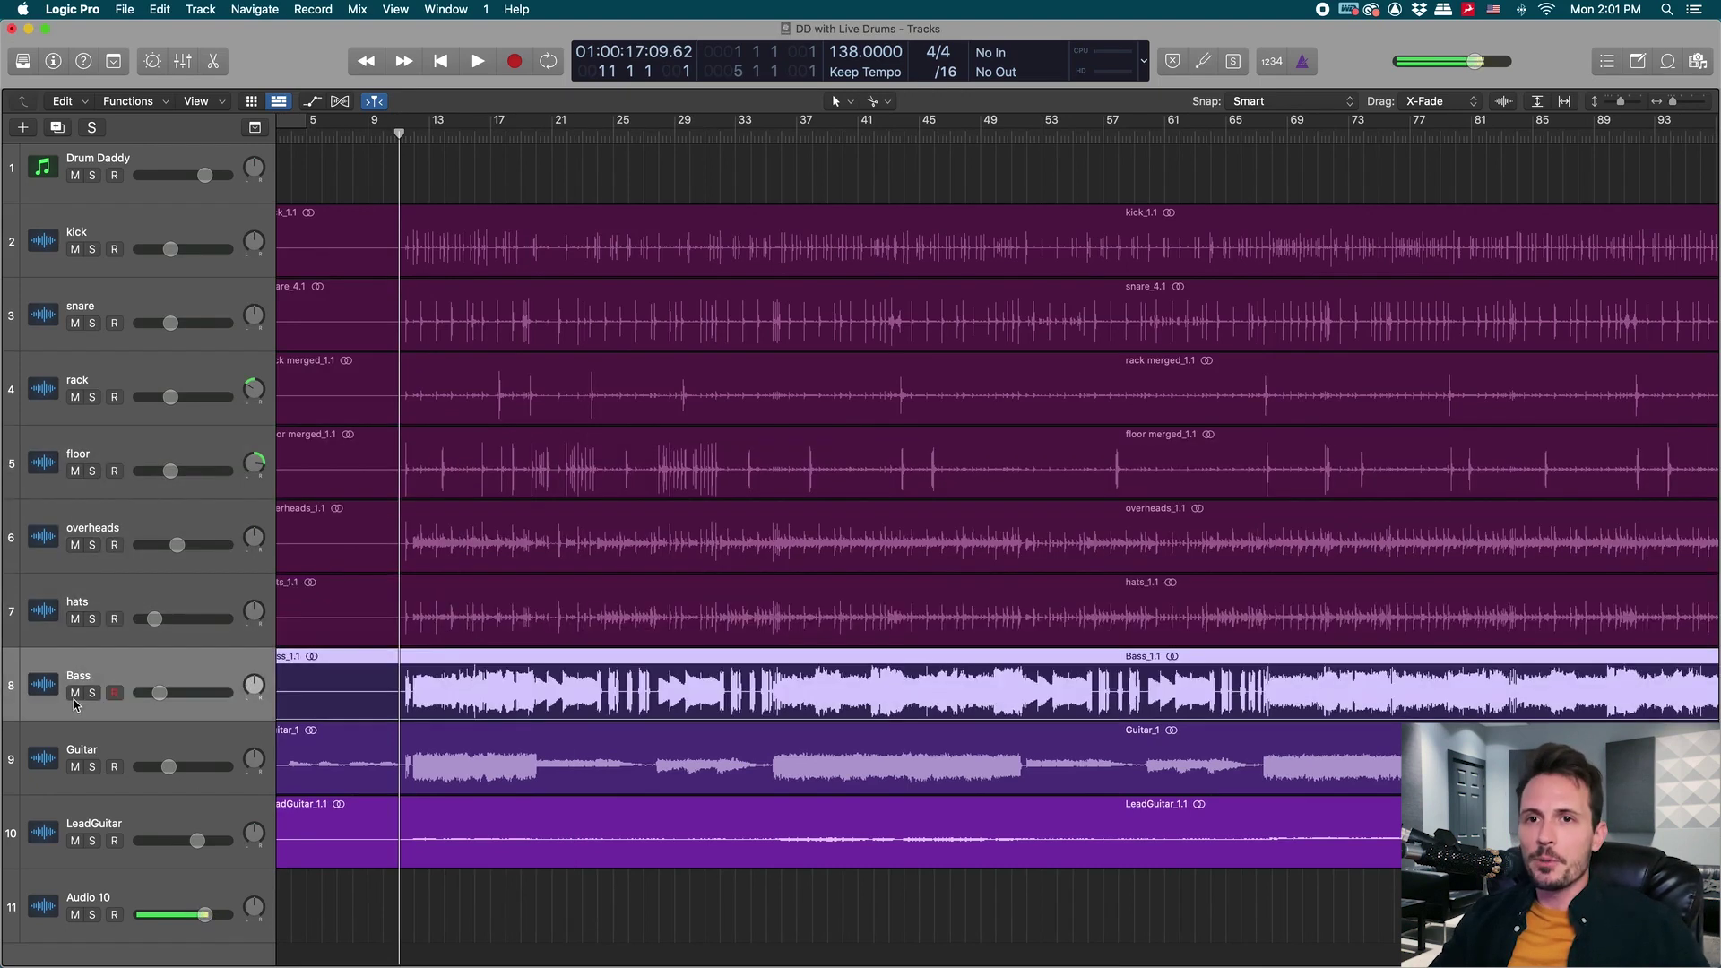
left_click_drag(75, 693, 76, 845)
scroll(465, 199, "up", 3)
scroll(484, 223, "right", 5)
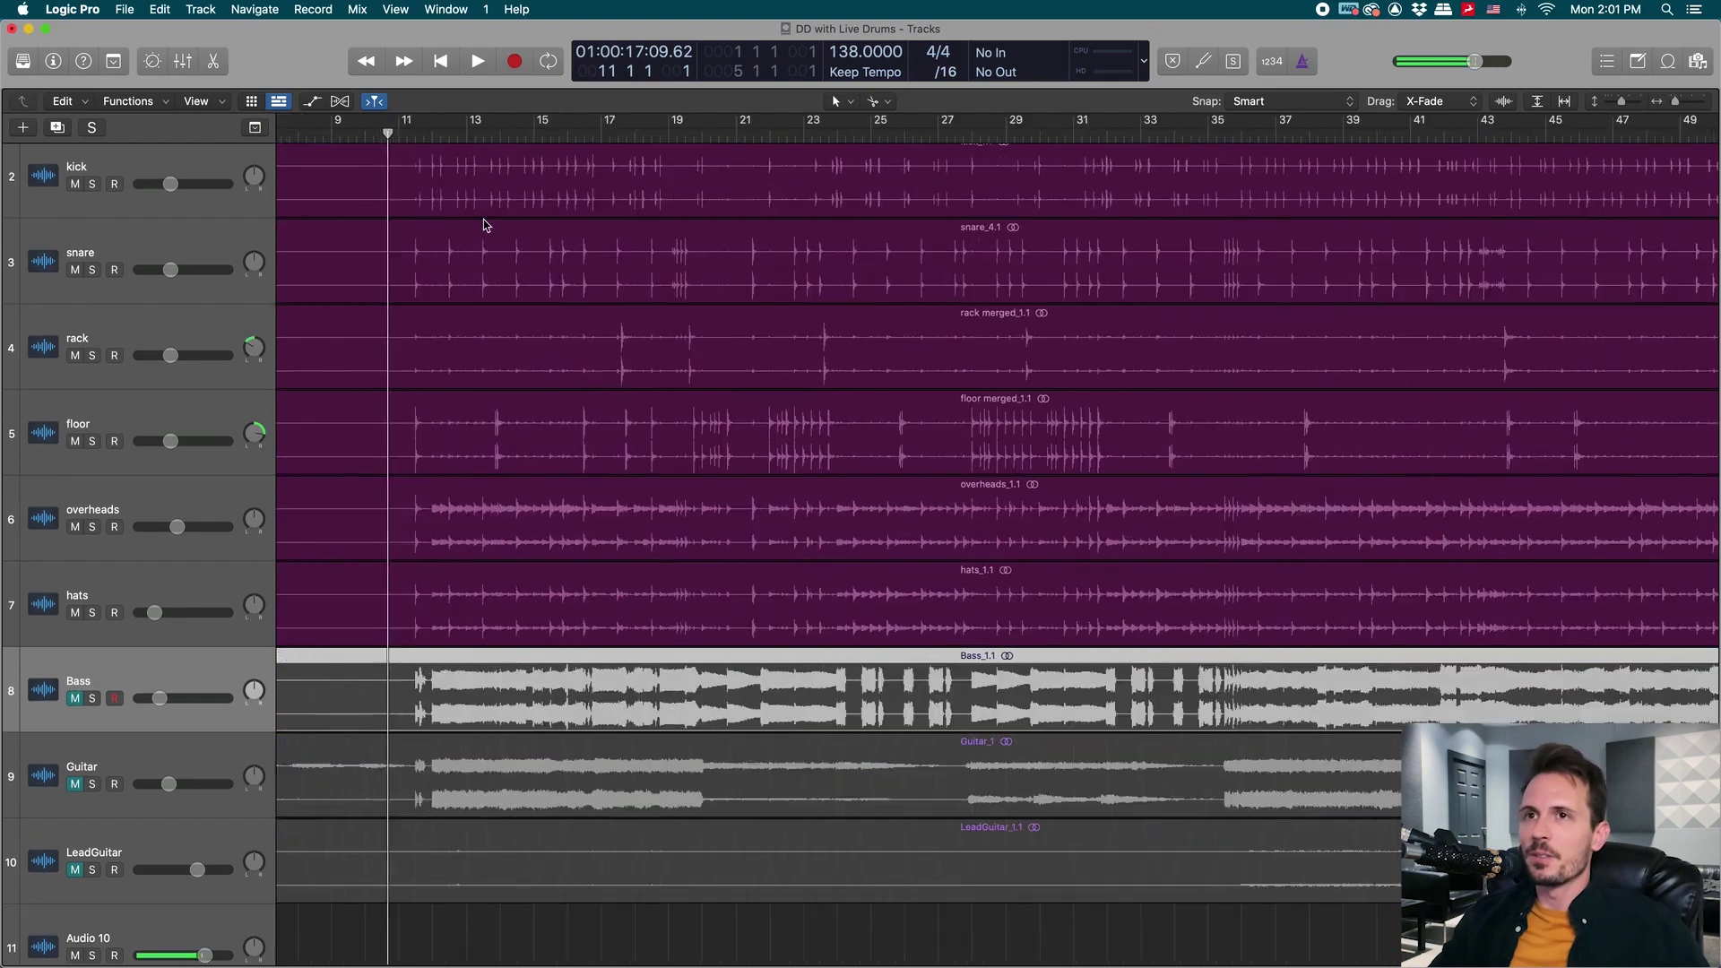
key("space")
key("super+Right")
In the mixer, raise the overheads to -7.2 dB and the hats to -18.5 dB during playback.
key("x")
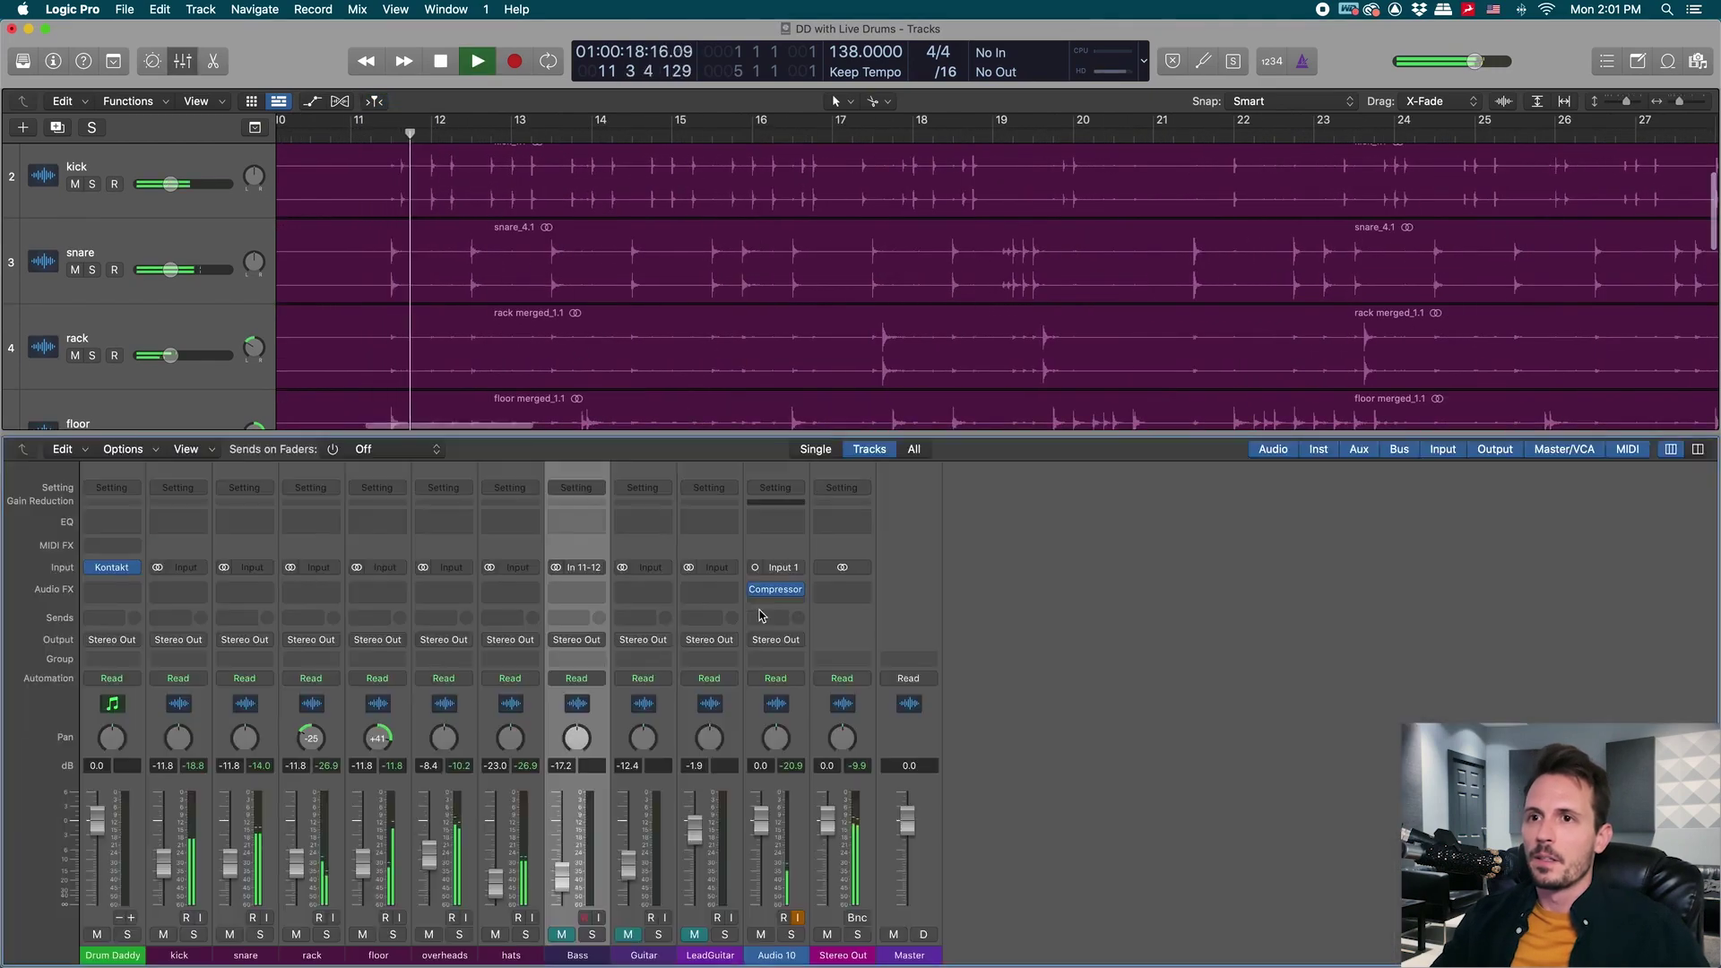
scroll(436, 825, "up", 1)
scroll(504, 827, "up", 2)
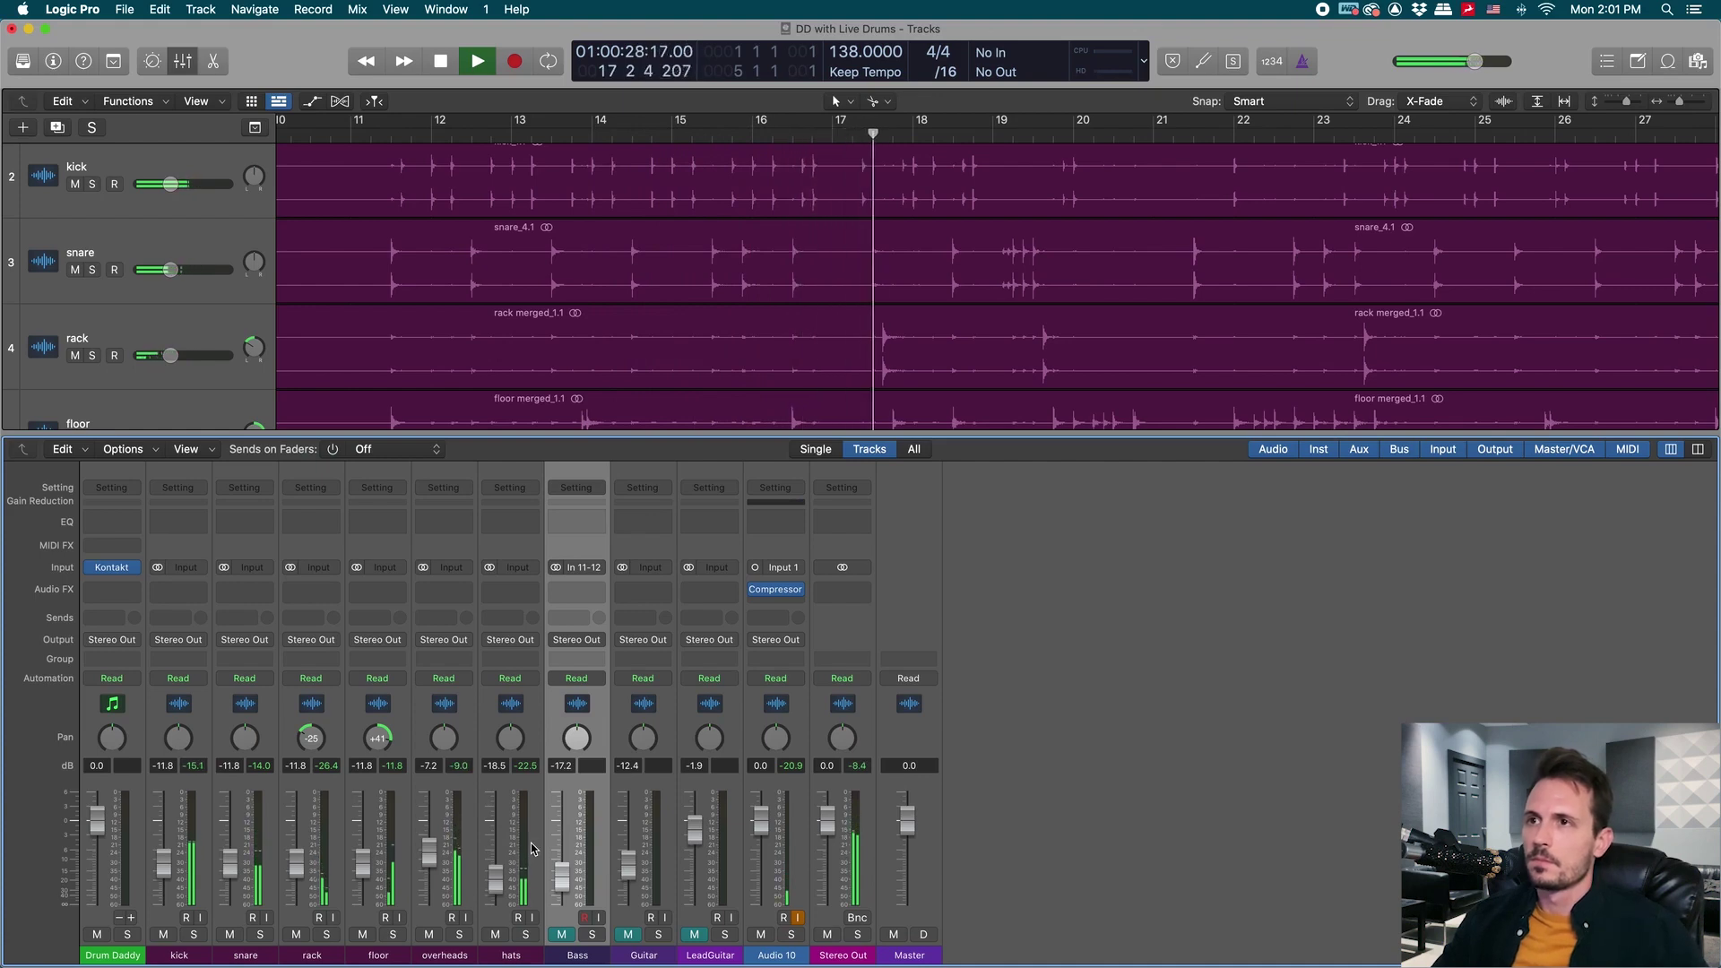
key("x")
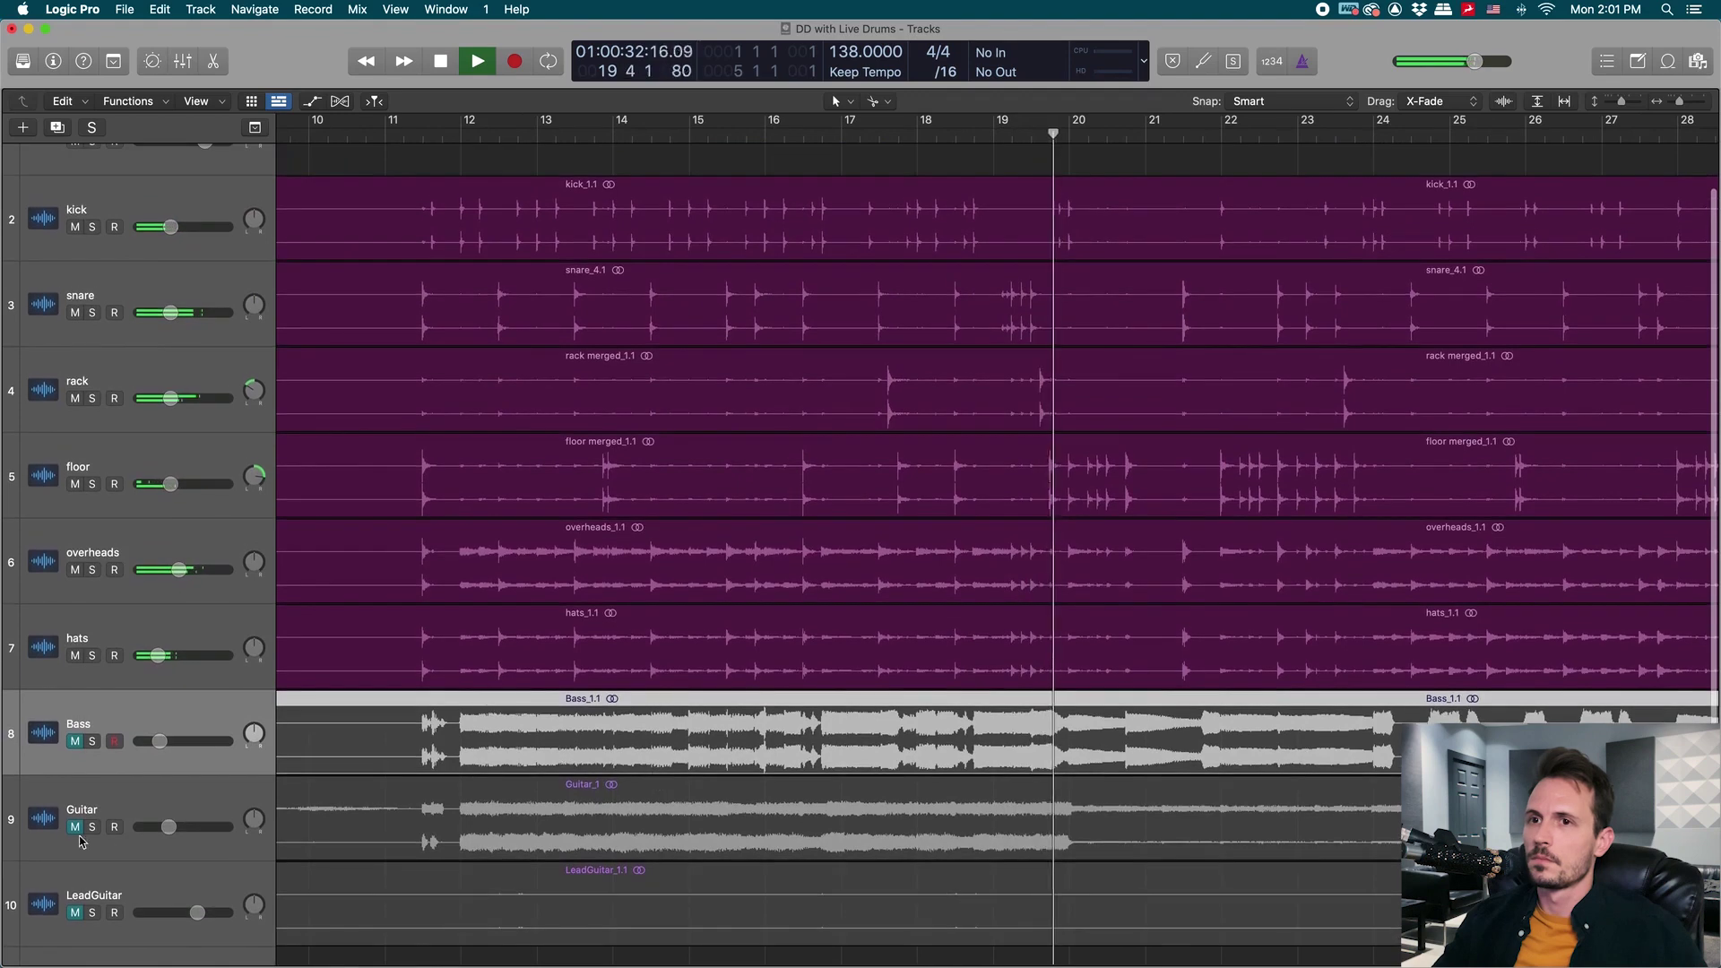
Stop playback and unmute the Bass, Guitar and LeadGuitar tracks.
key("space")
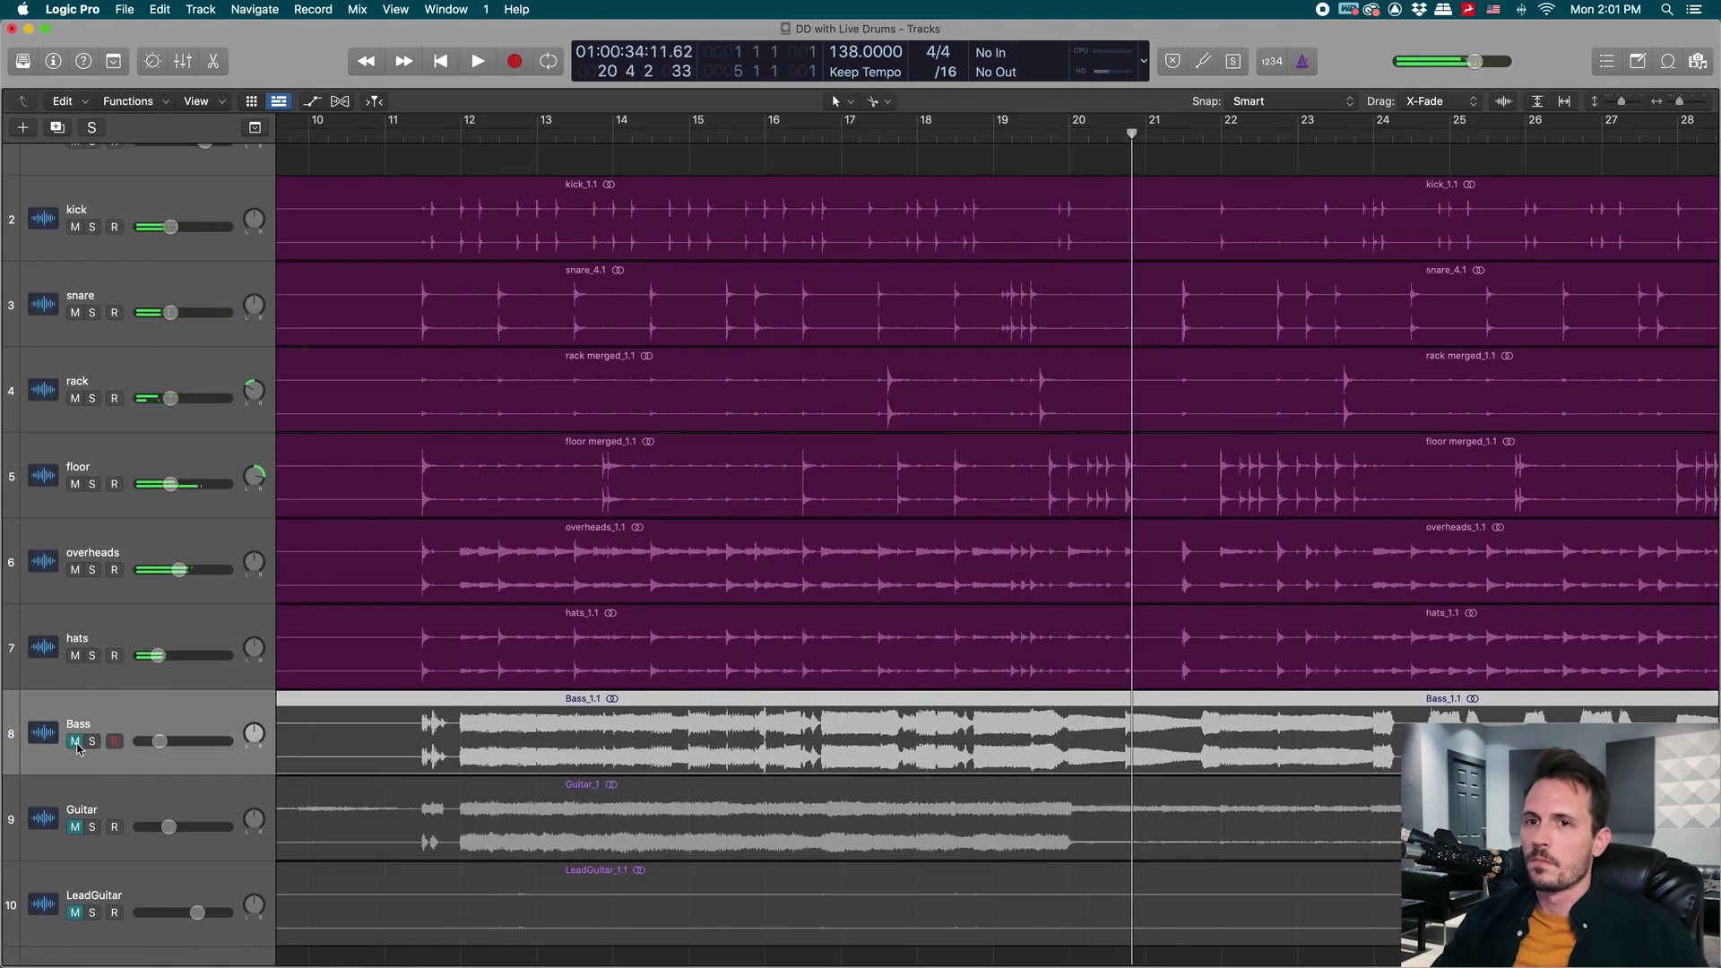
left_click_drag(76, 743, 77, 909)
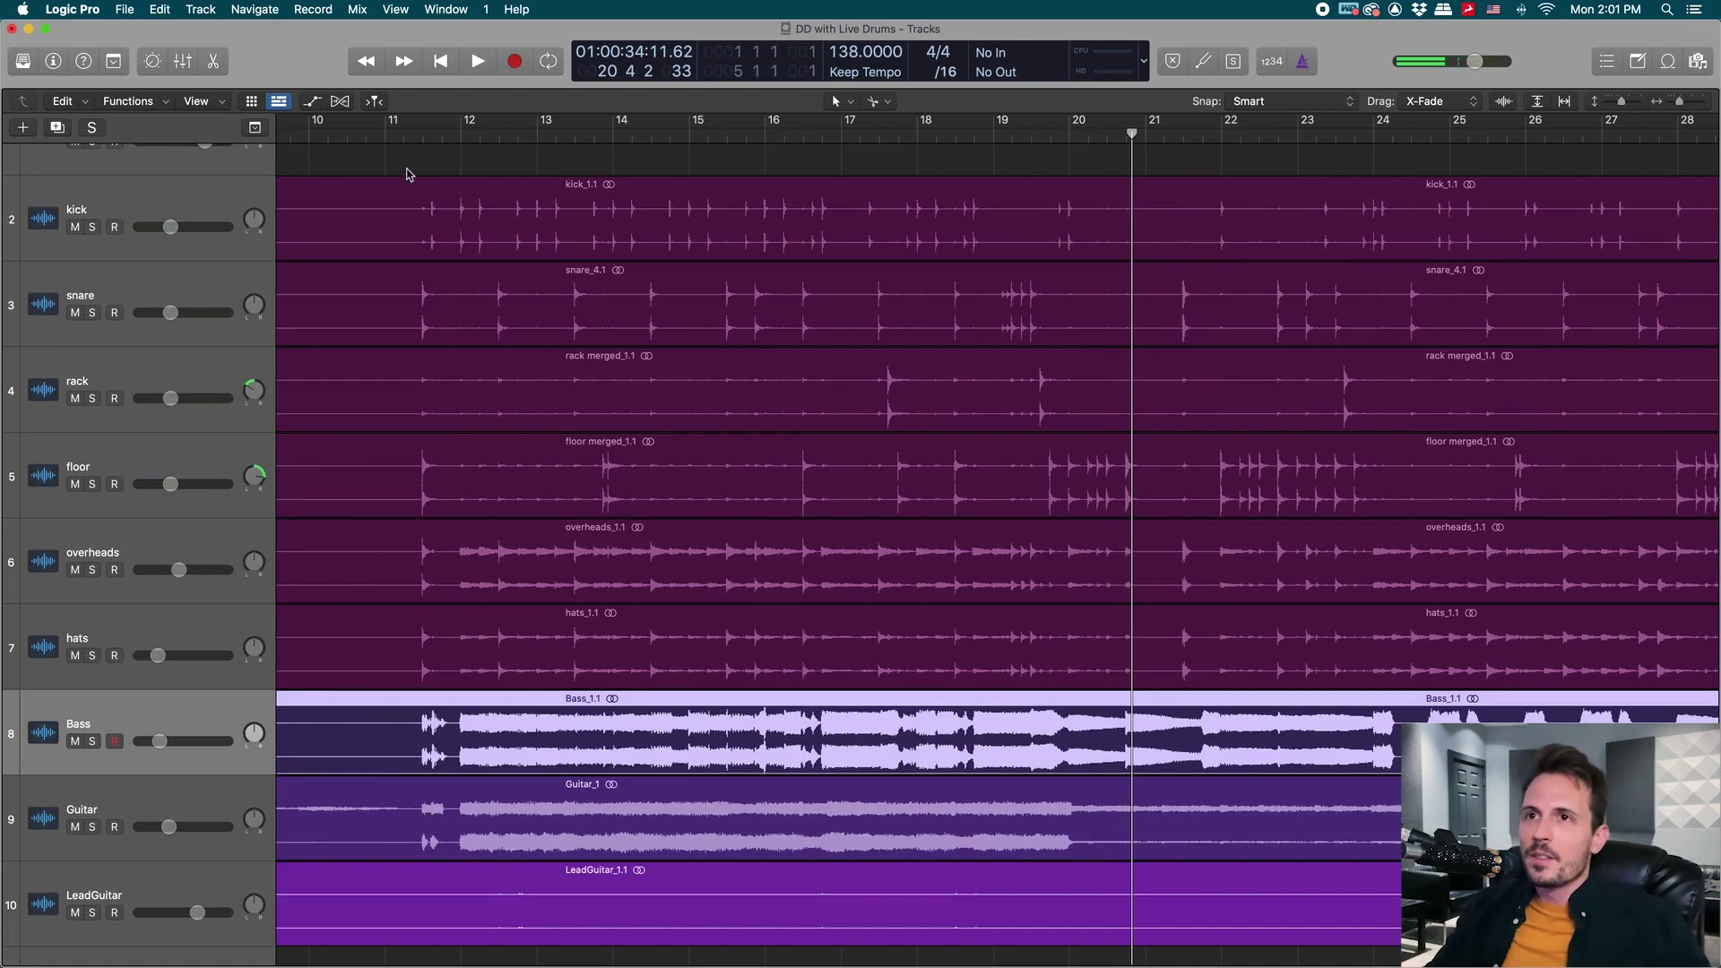
Start drum replacement/doubling on the kick track from a playhead position in bar 11, with Kick as the instrument.
left_click(405, 134)
scroll(574, 326, "up", 3)
left_click(126, 205)
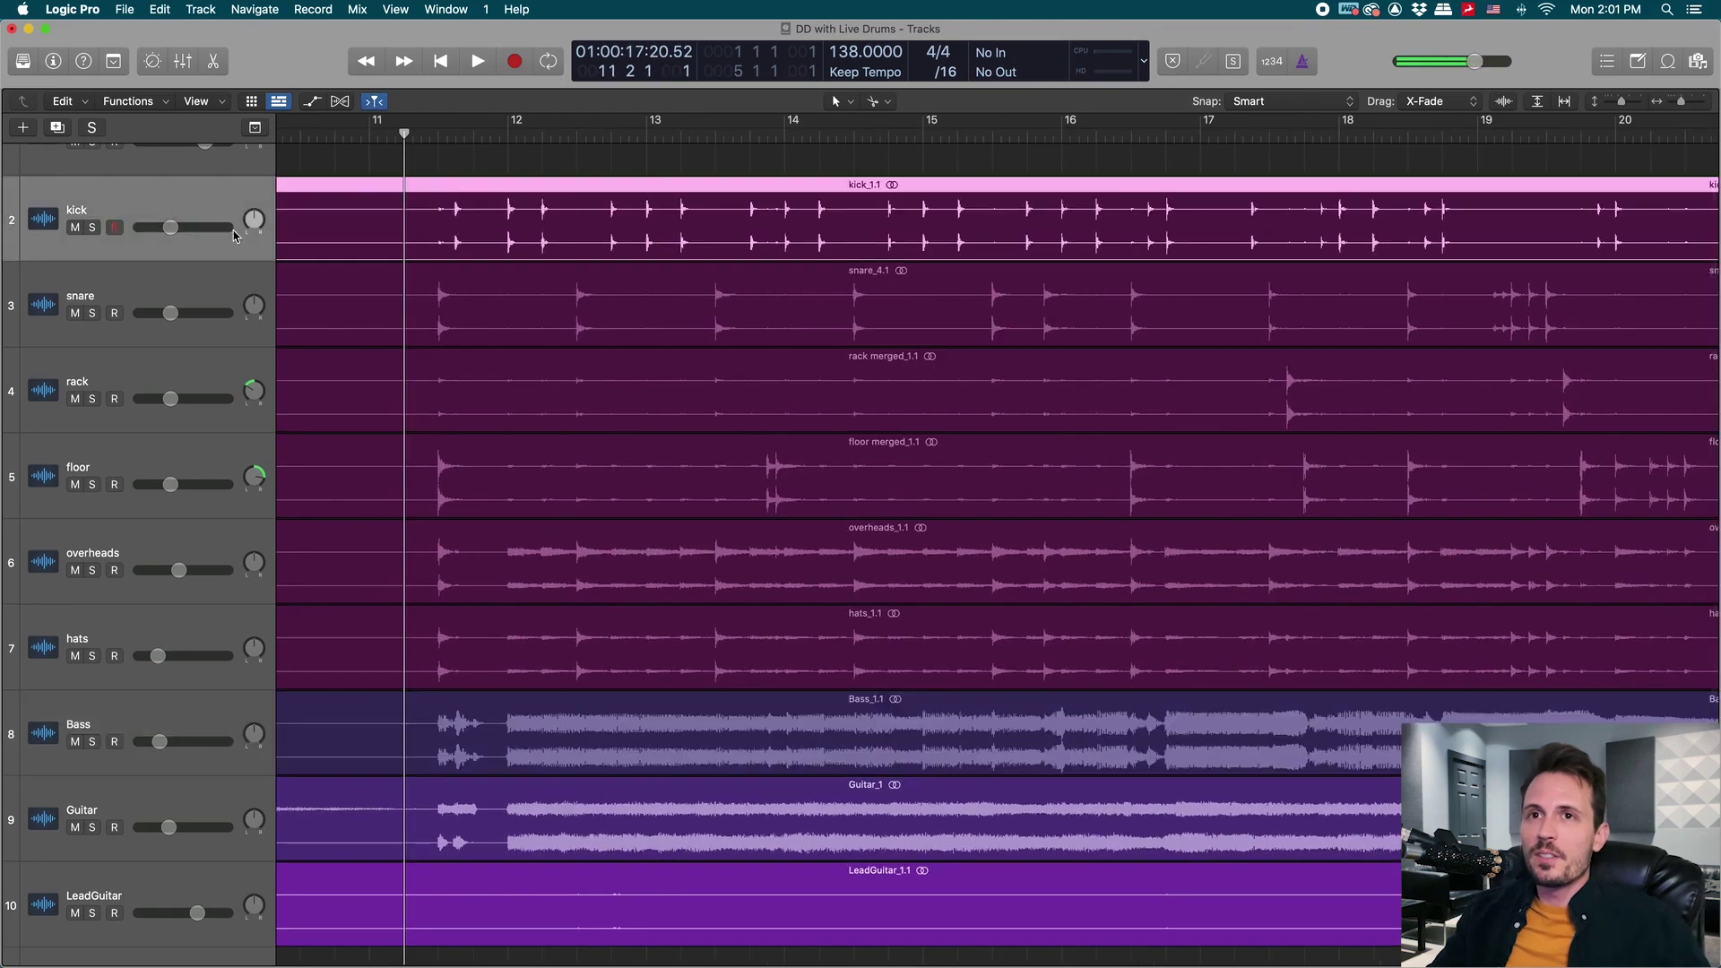
scroll(595, 440, "up", 2)
key("super+Down")
key("super+Right")
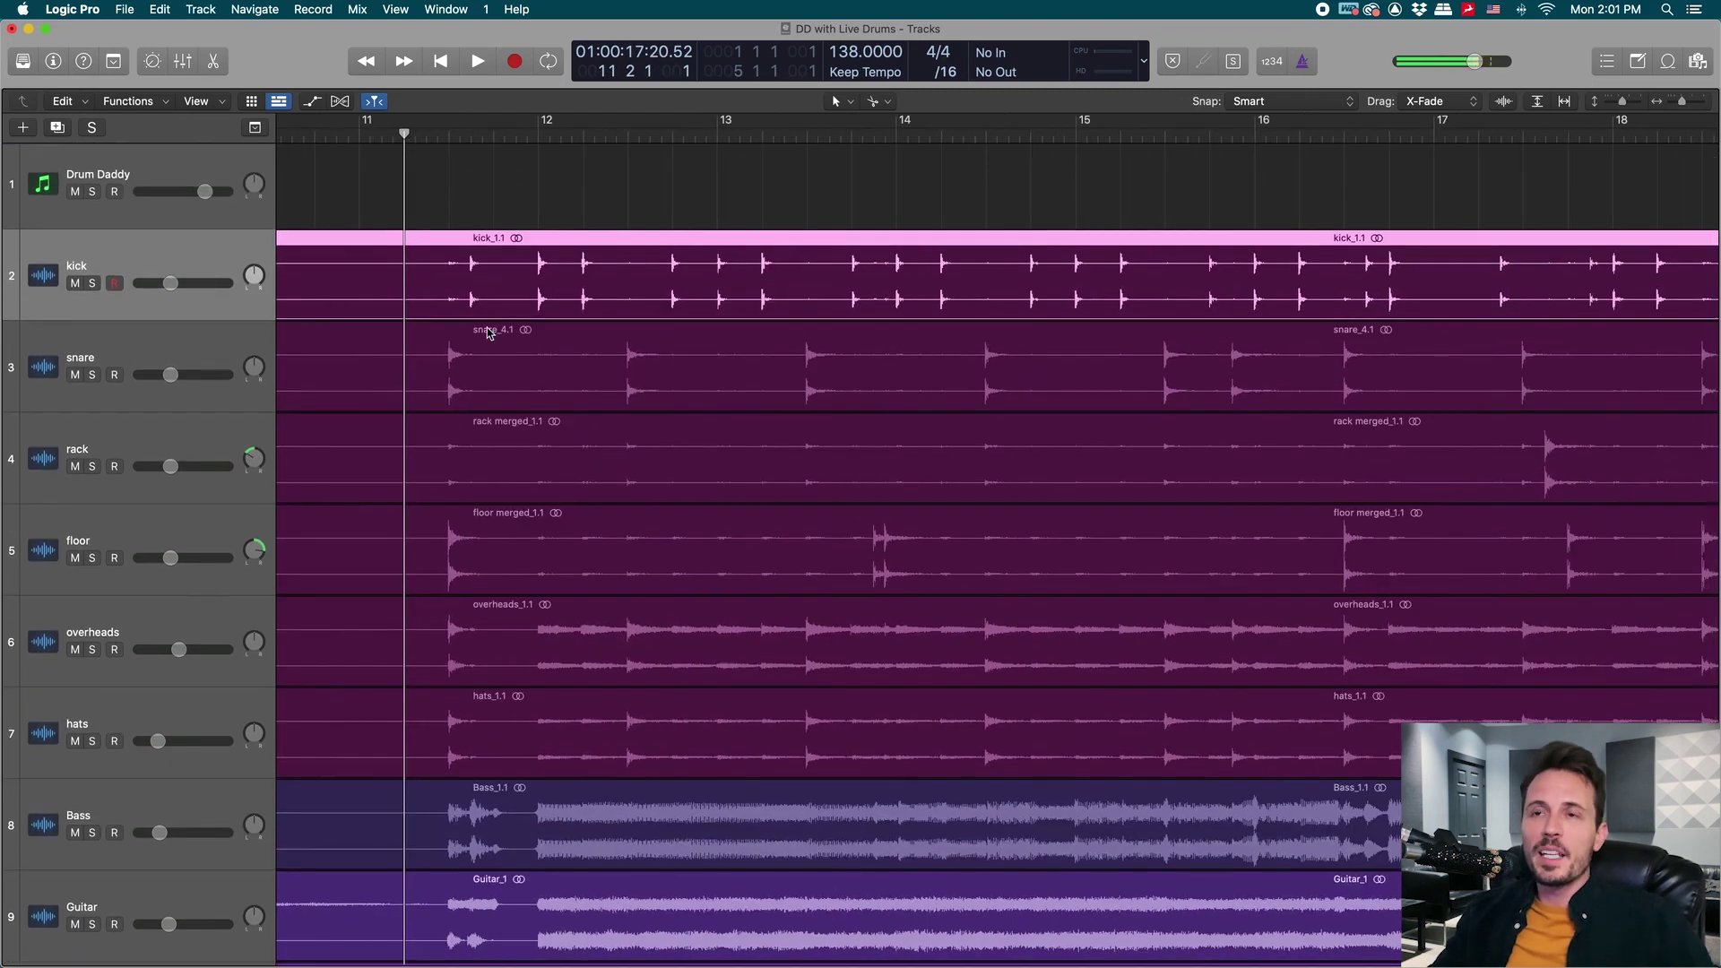
left_click(201, 10)
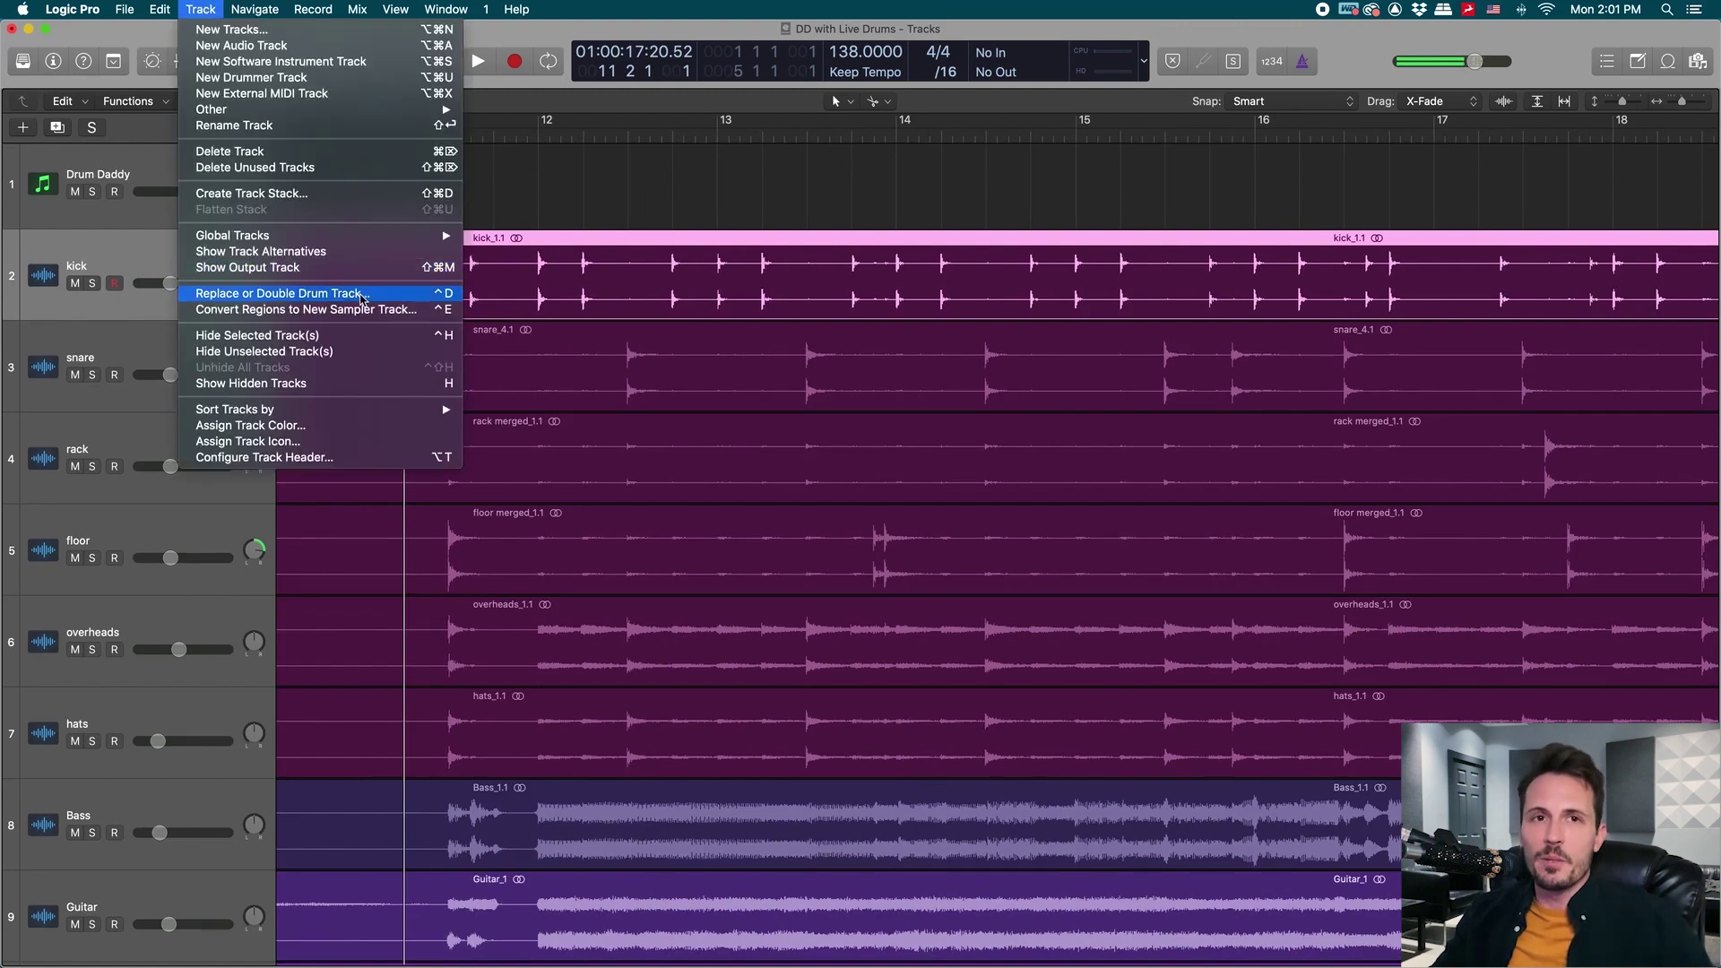
left_click(363, 296)
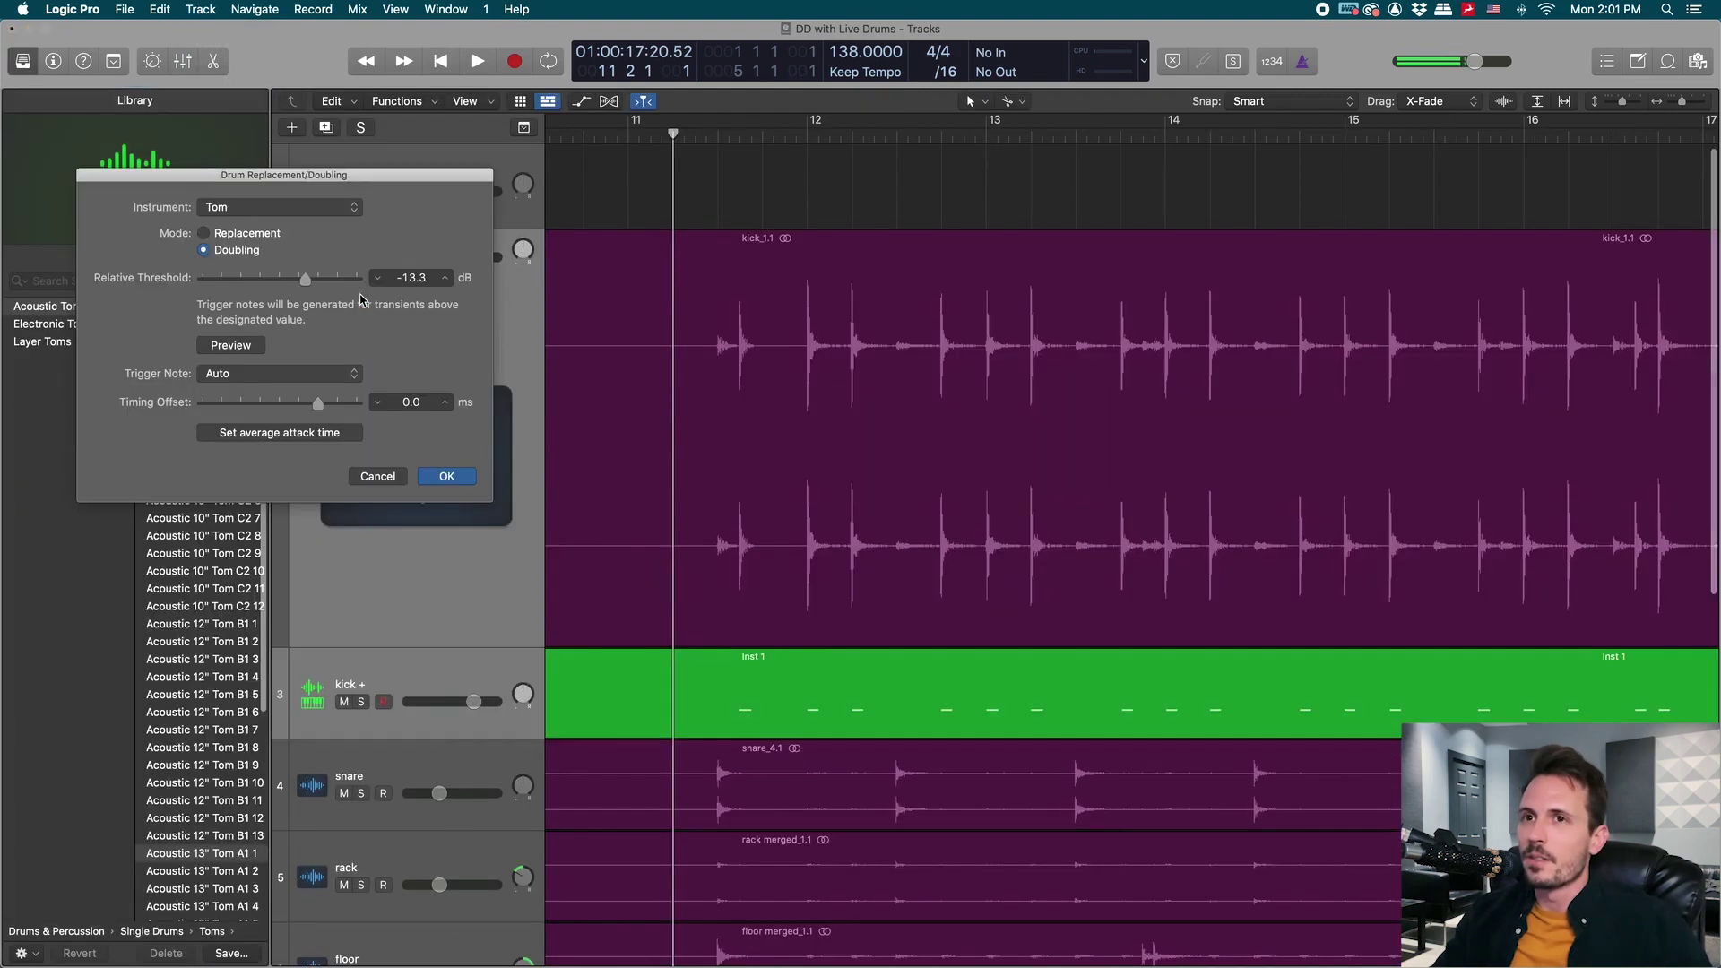
left_click(342, 210)
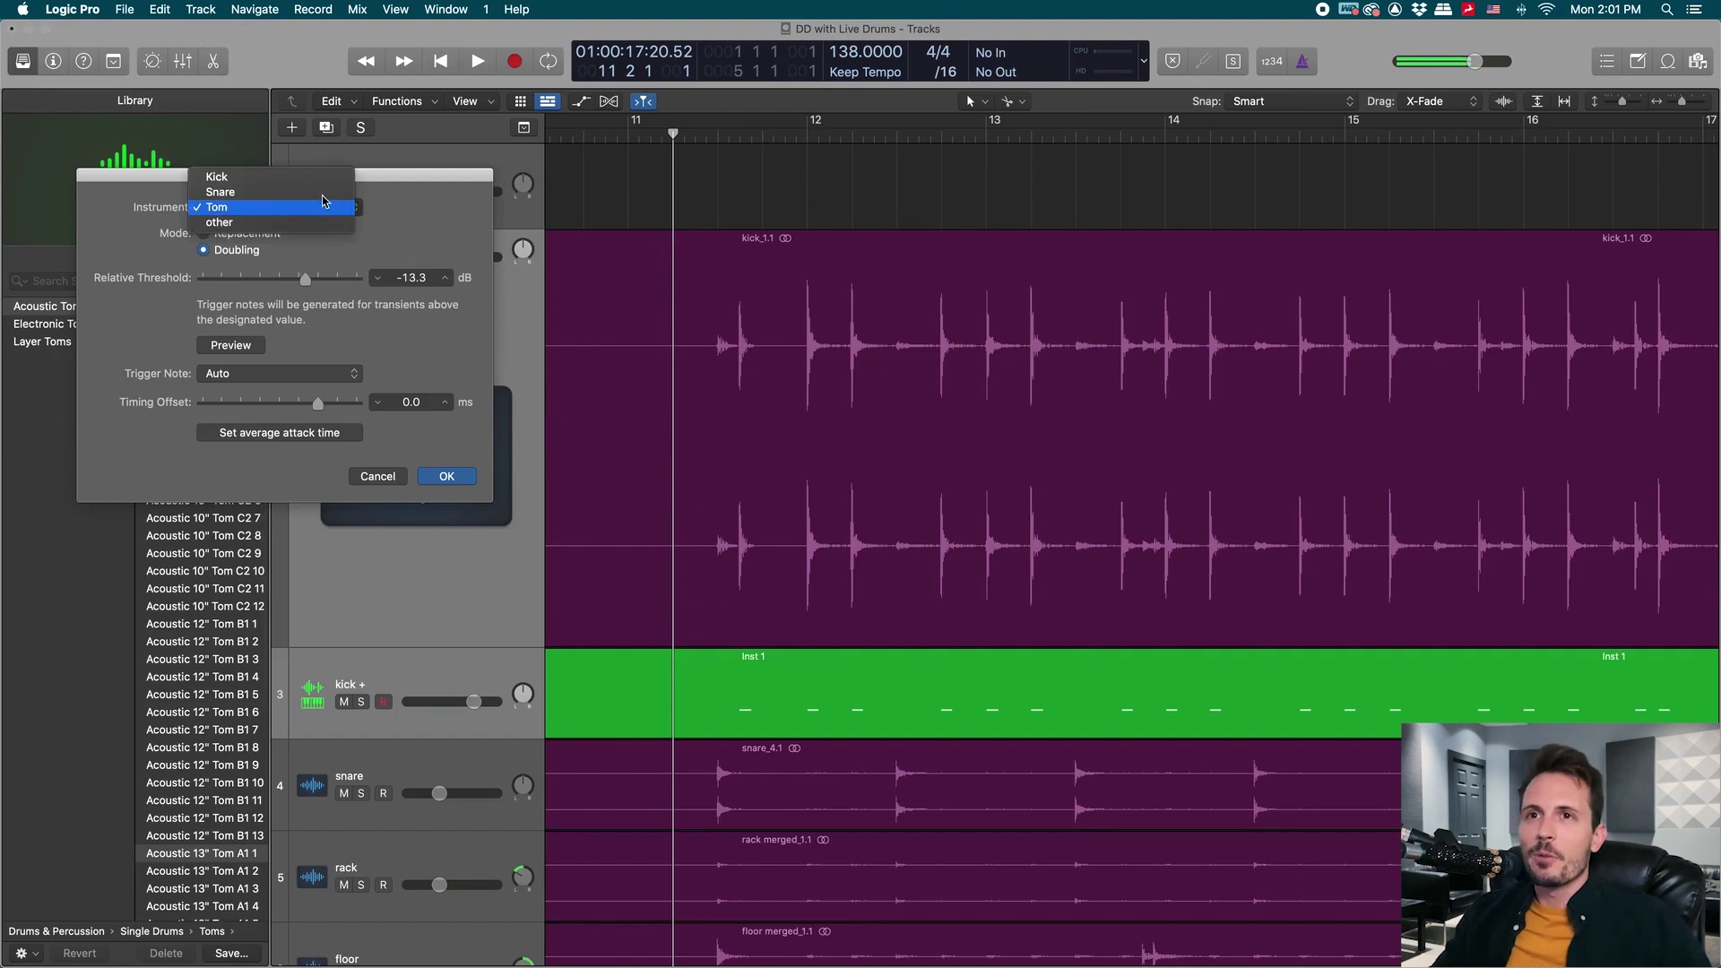
left_click(299, 178)
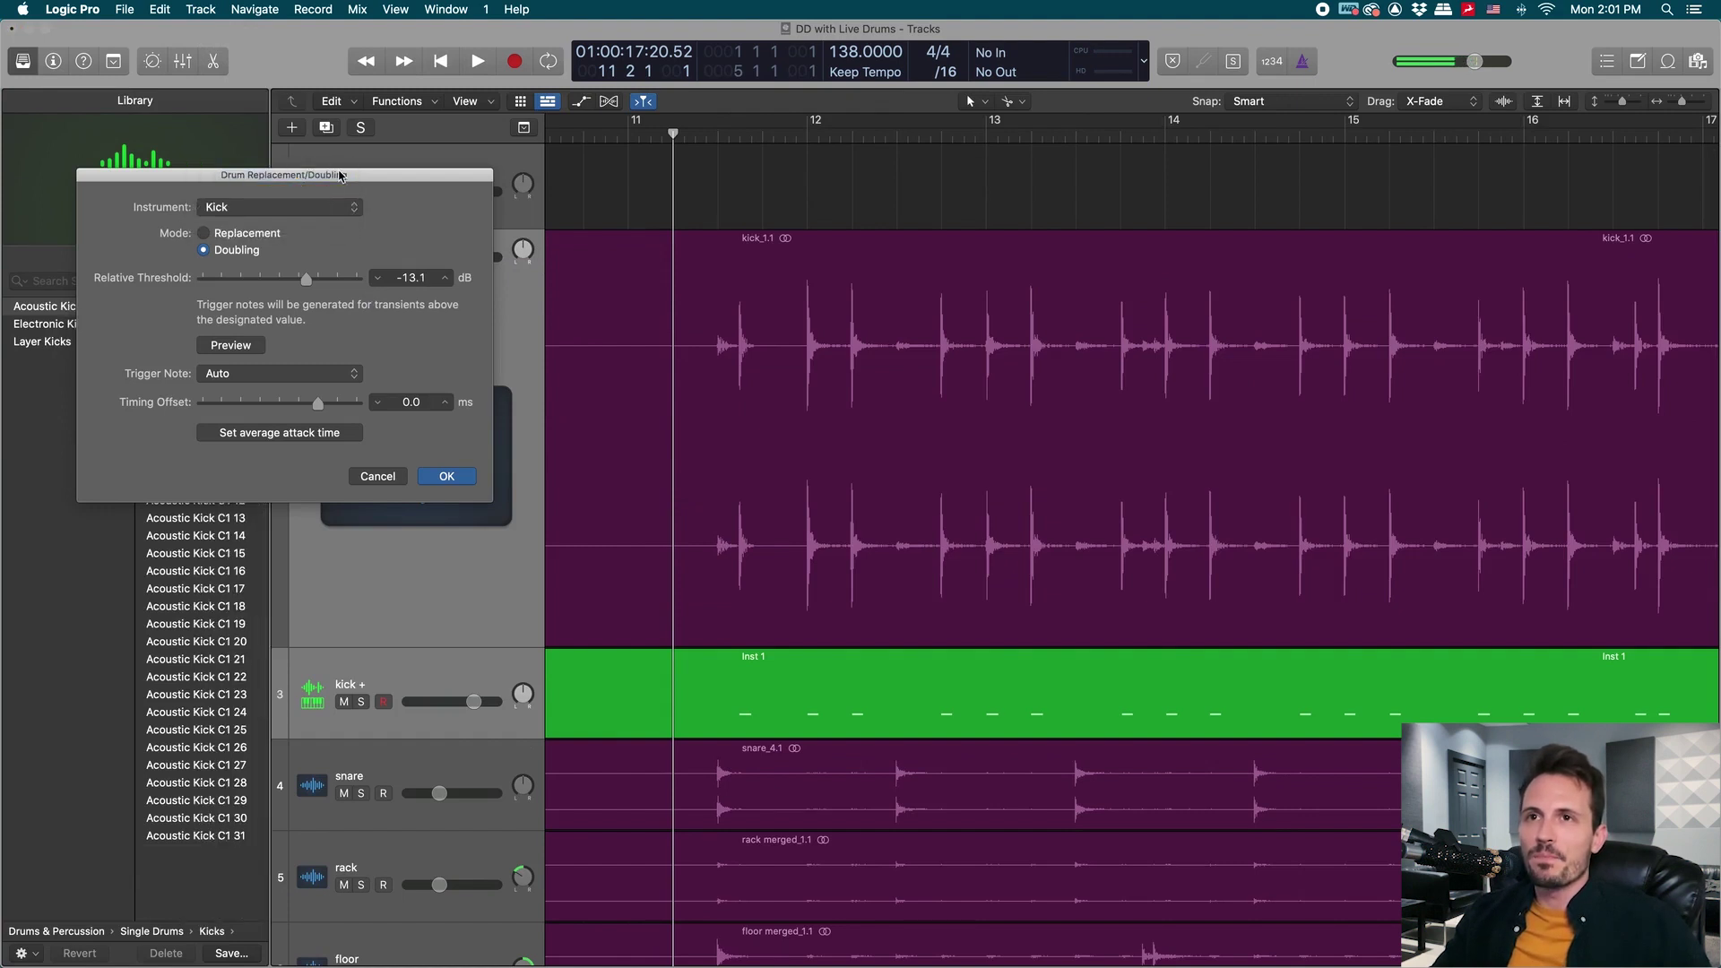
left_click_drag(339, 175, 408, 187)
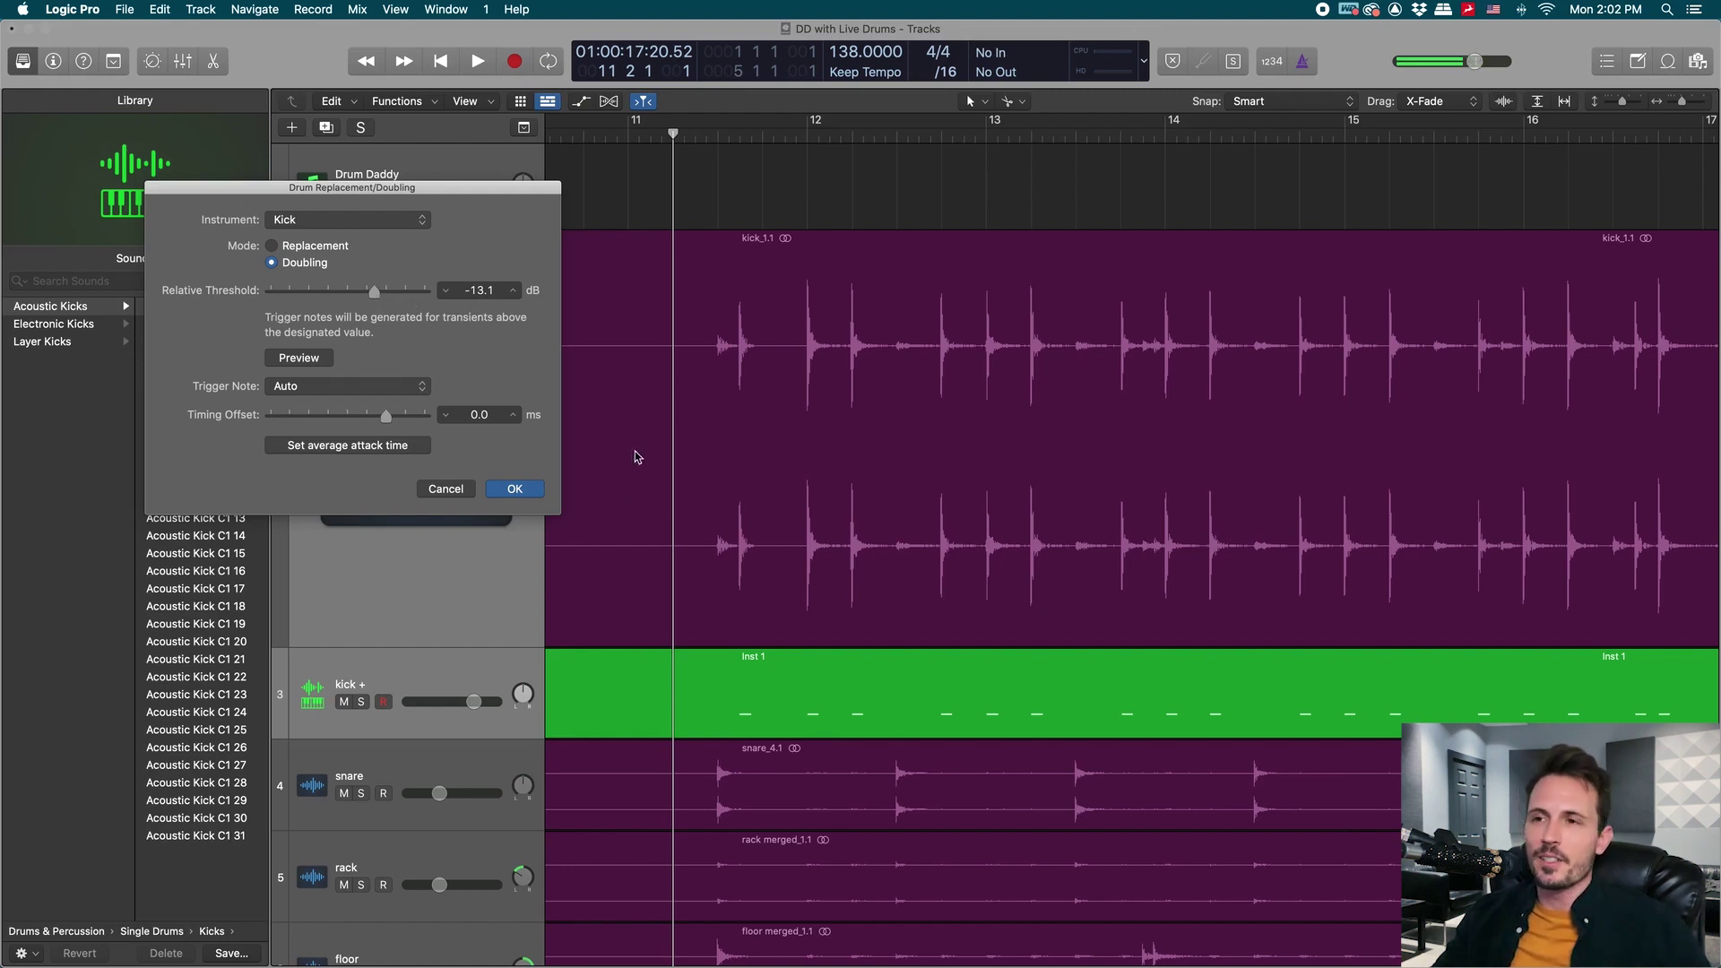
Compare higher and lower relative thresholds against the kick transients and settle on -13.3 dB.
scroll(818, 494, "right", 2)
scroll(806, 496, "up", 3)
scroll(810, 496, "down", 5)
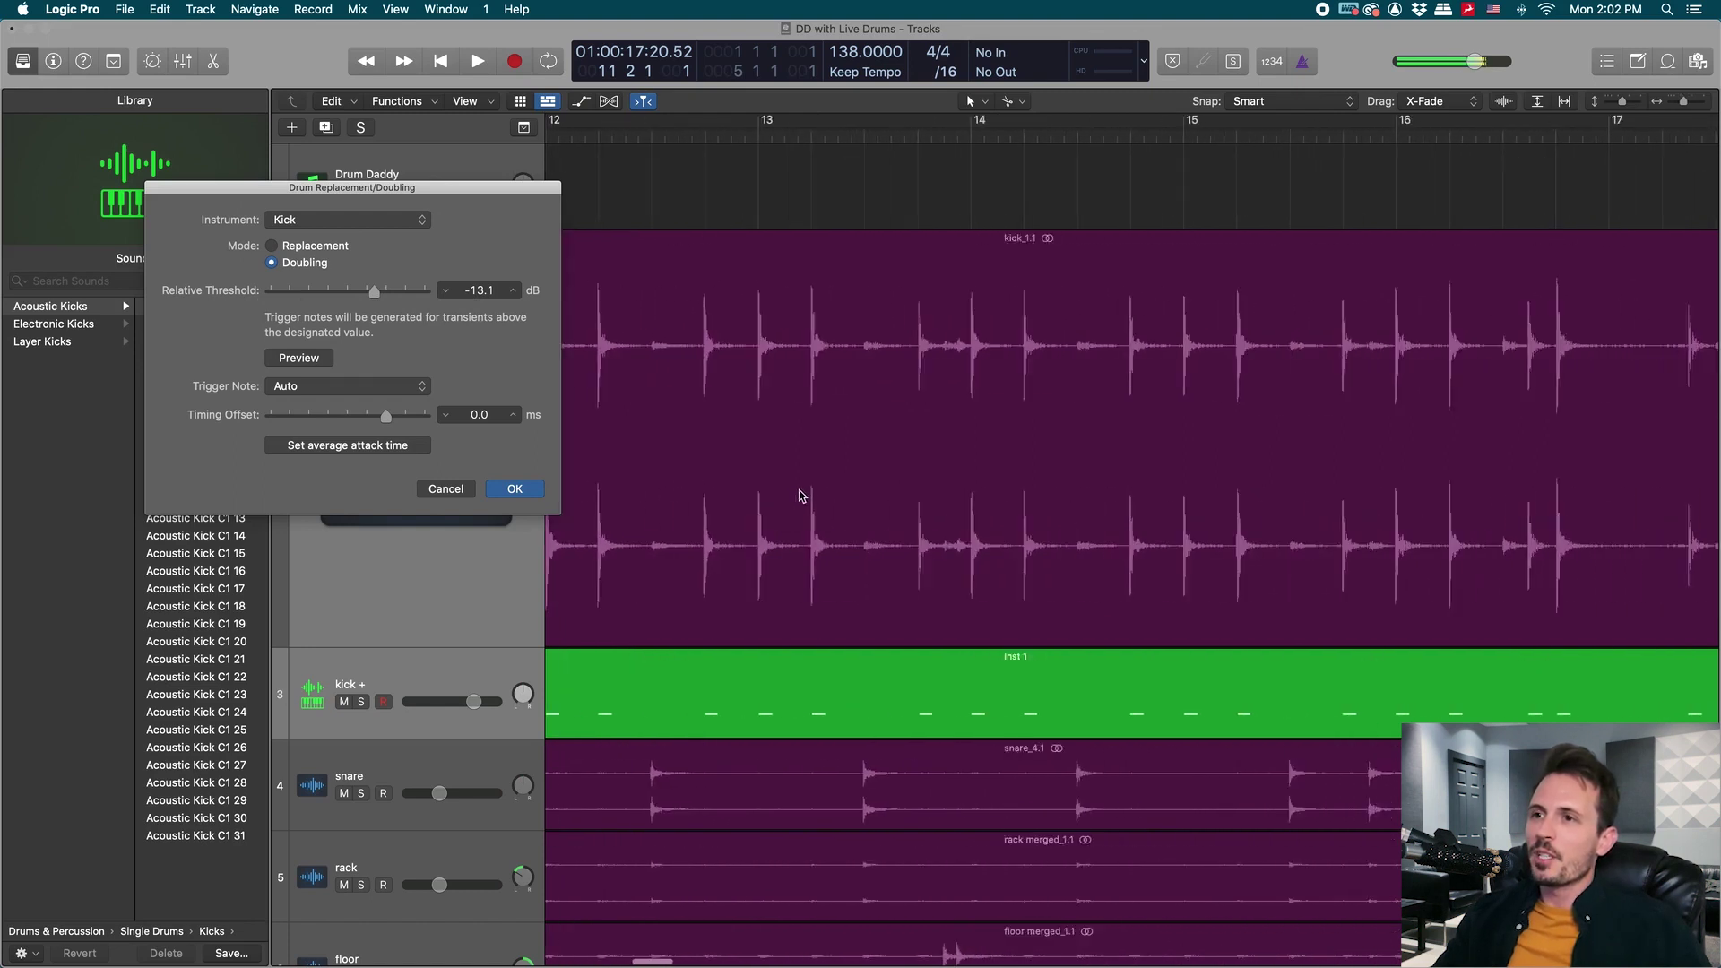
scroll(937, 431, "right", 5)
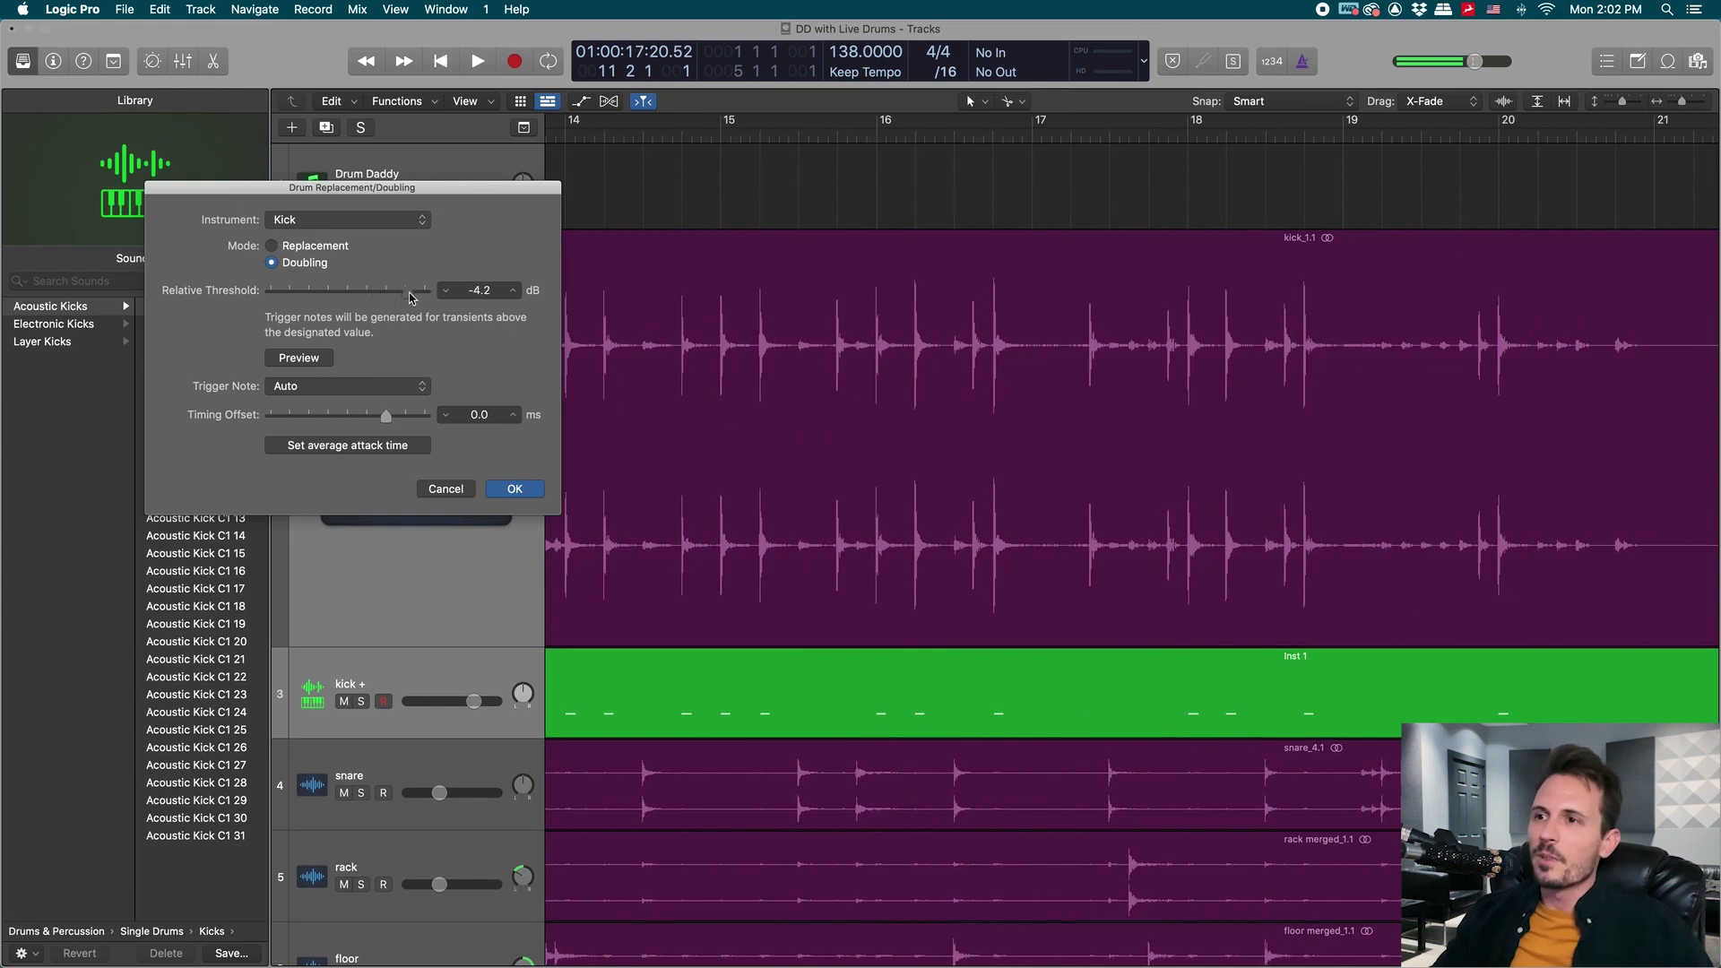
left_click_drag(390, 298, 352, 297)
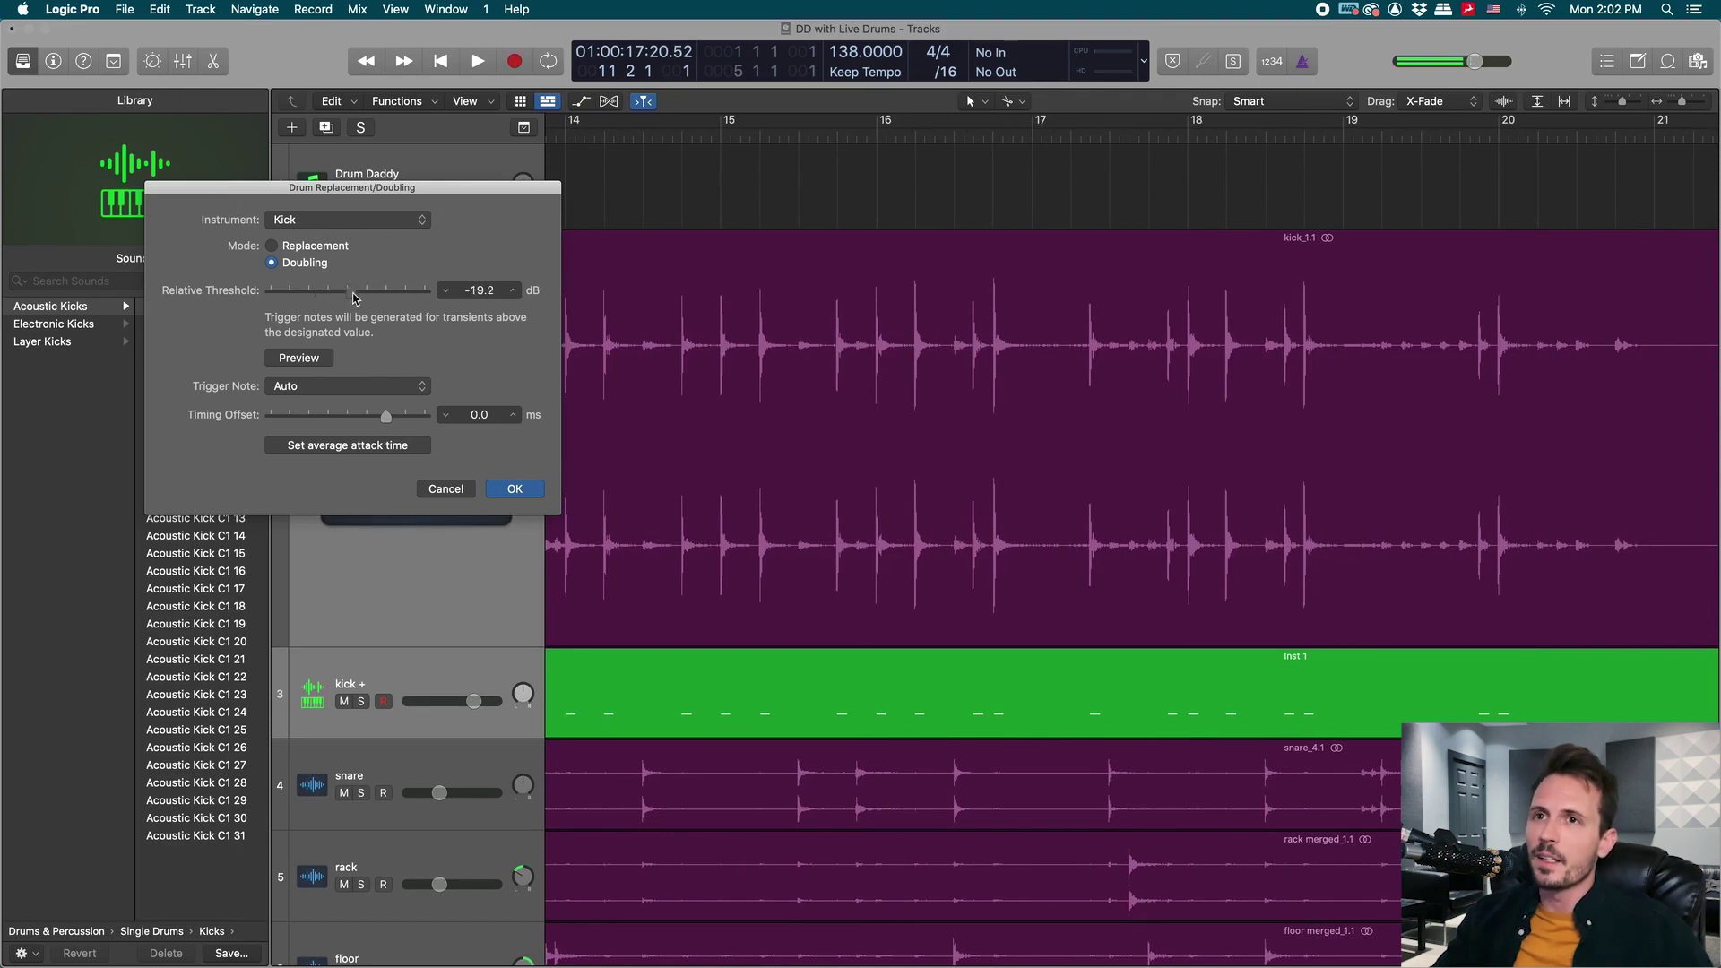
left_click_drag(344, 298, 364, 296)
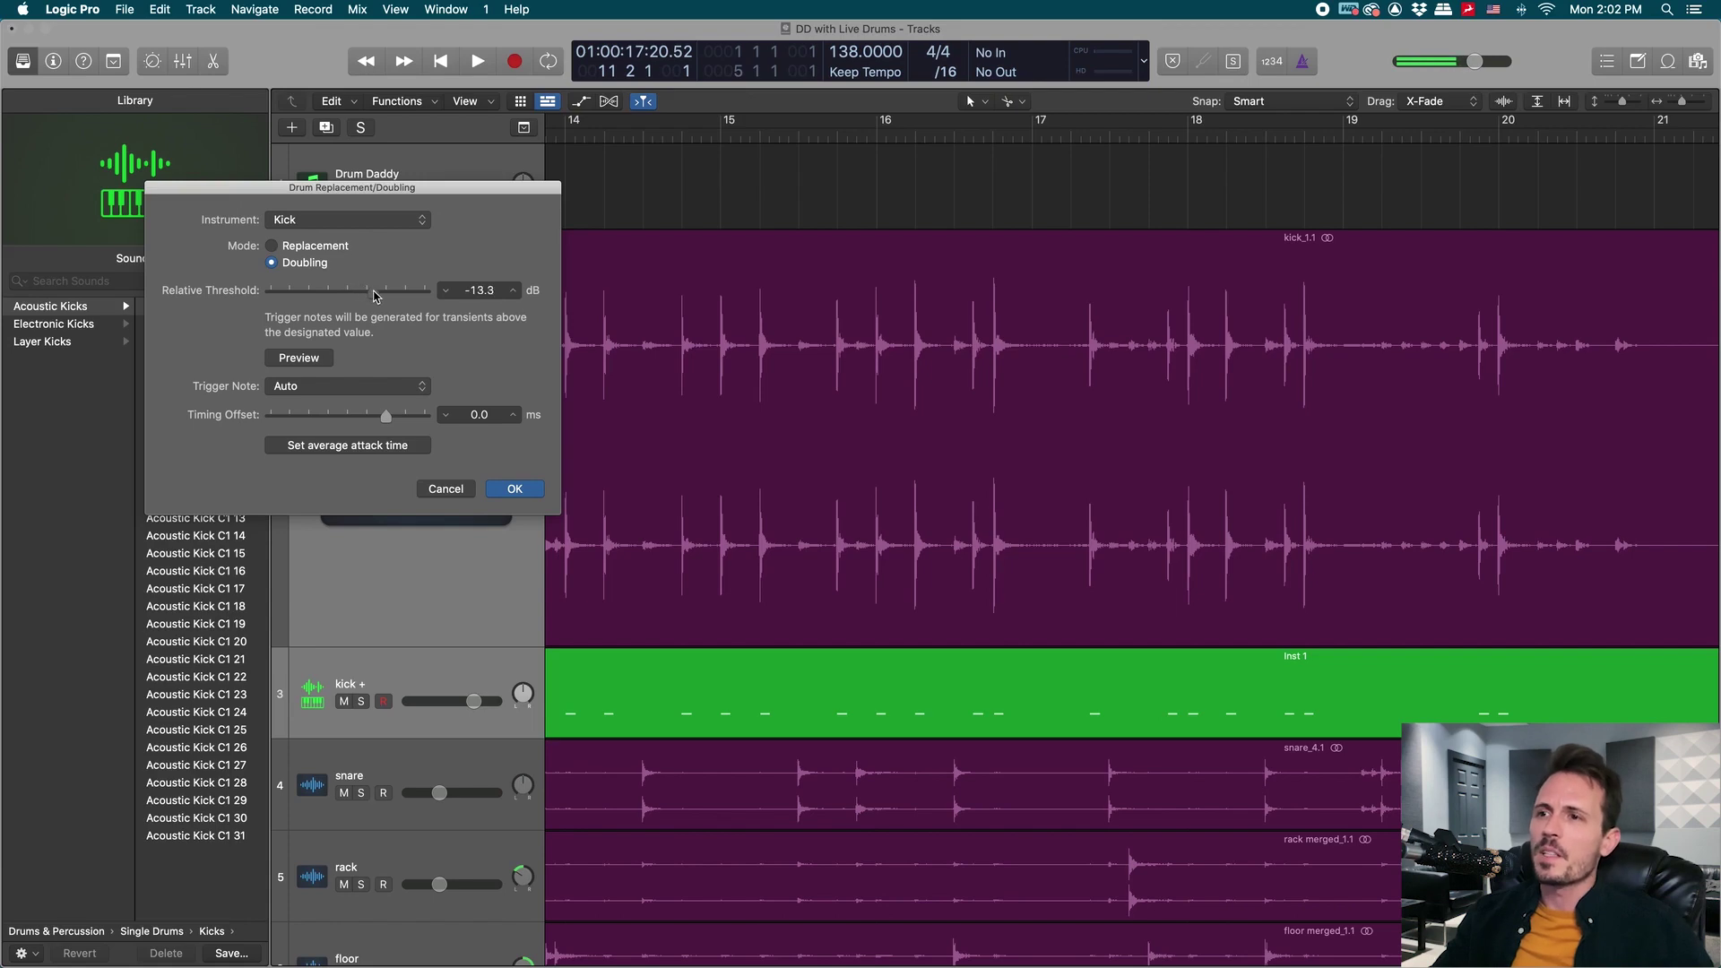
Check the kick's trigger notes against the waveform through to the end of the song and apply the doubling.
scroll(986, 502, "right", 10)
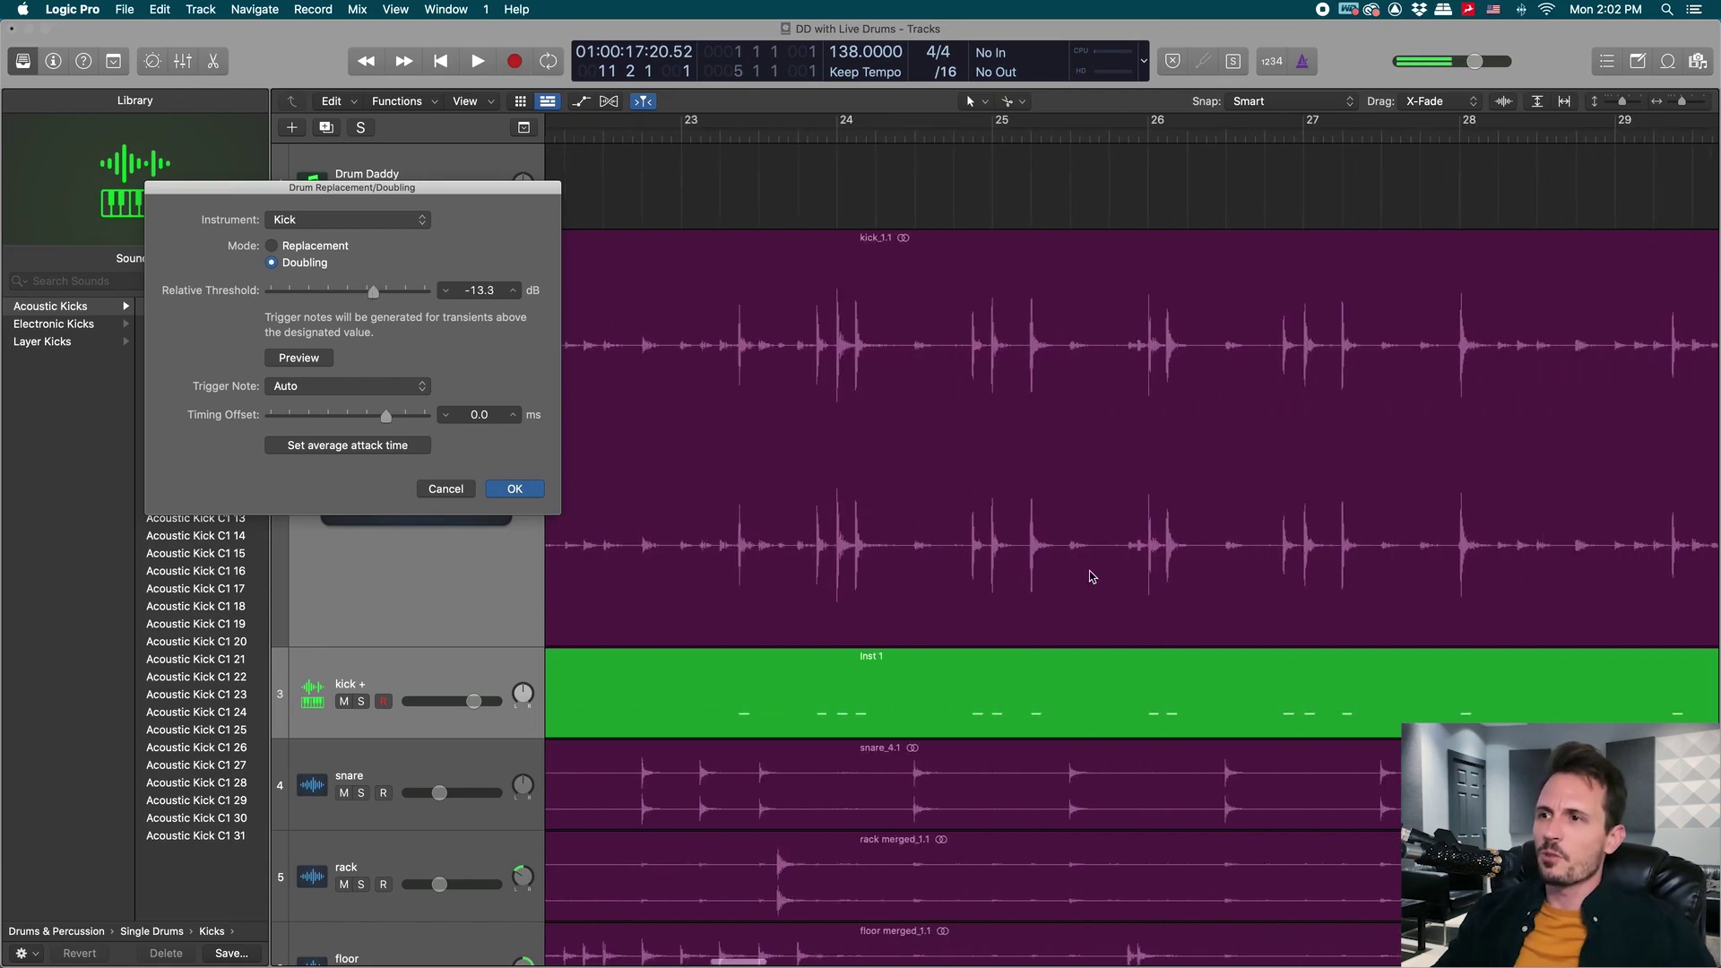
scroll(1092, 576, "right", 10)
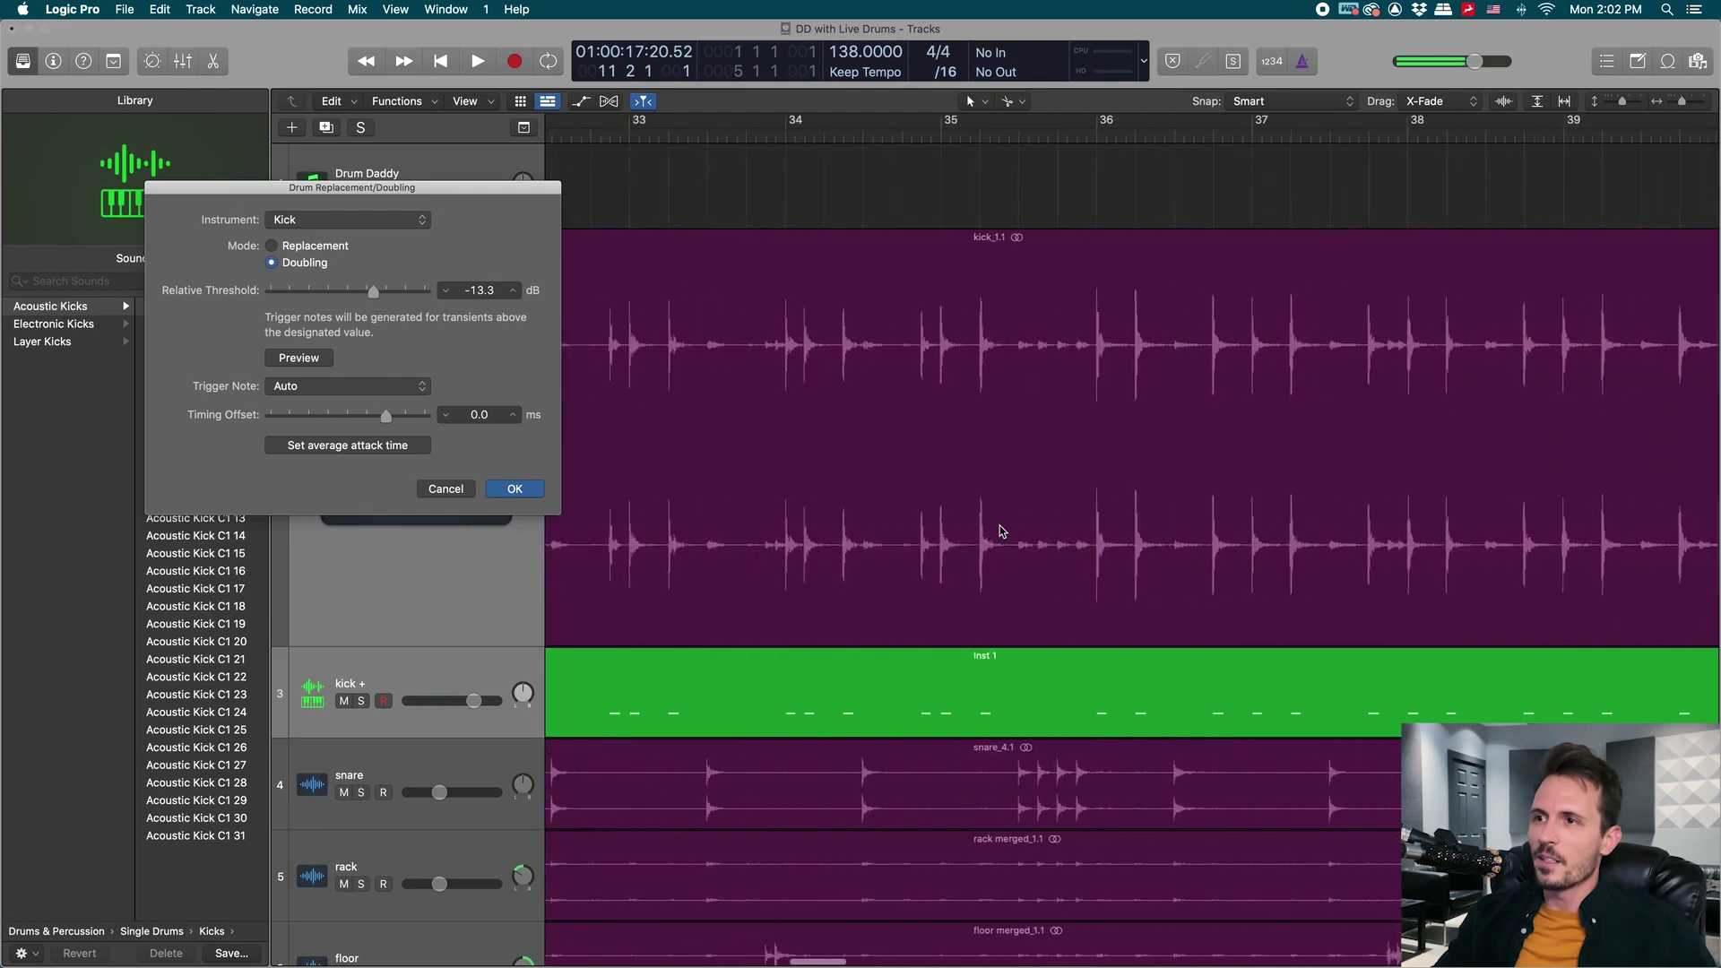
scroll(1001, 531, "right", 12)
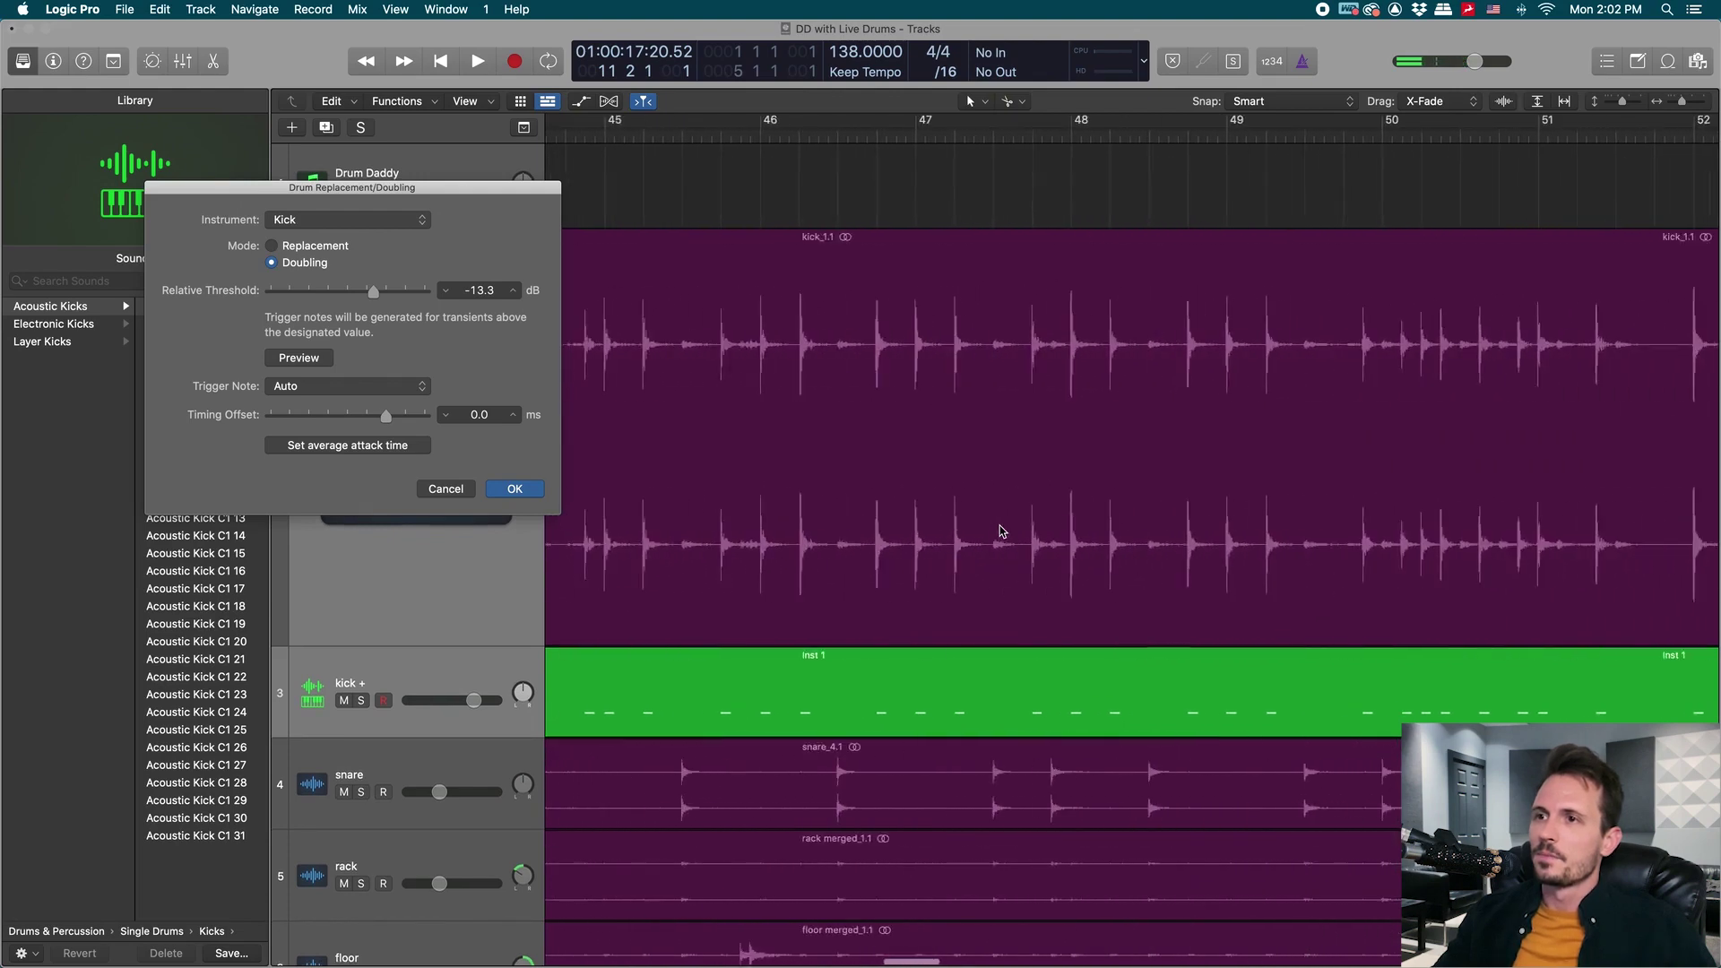
scroll(1001, 530, "right", 14)
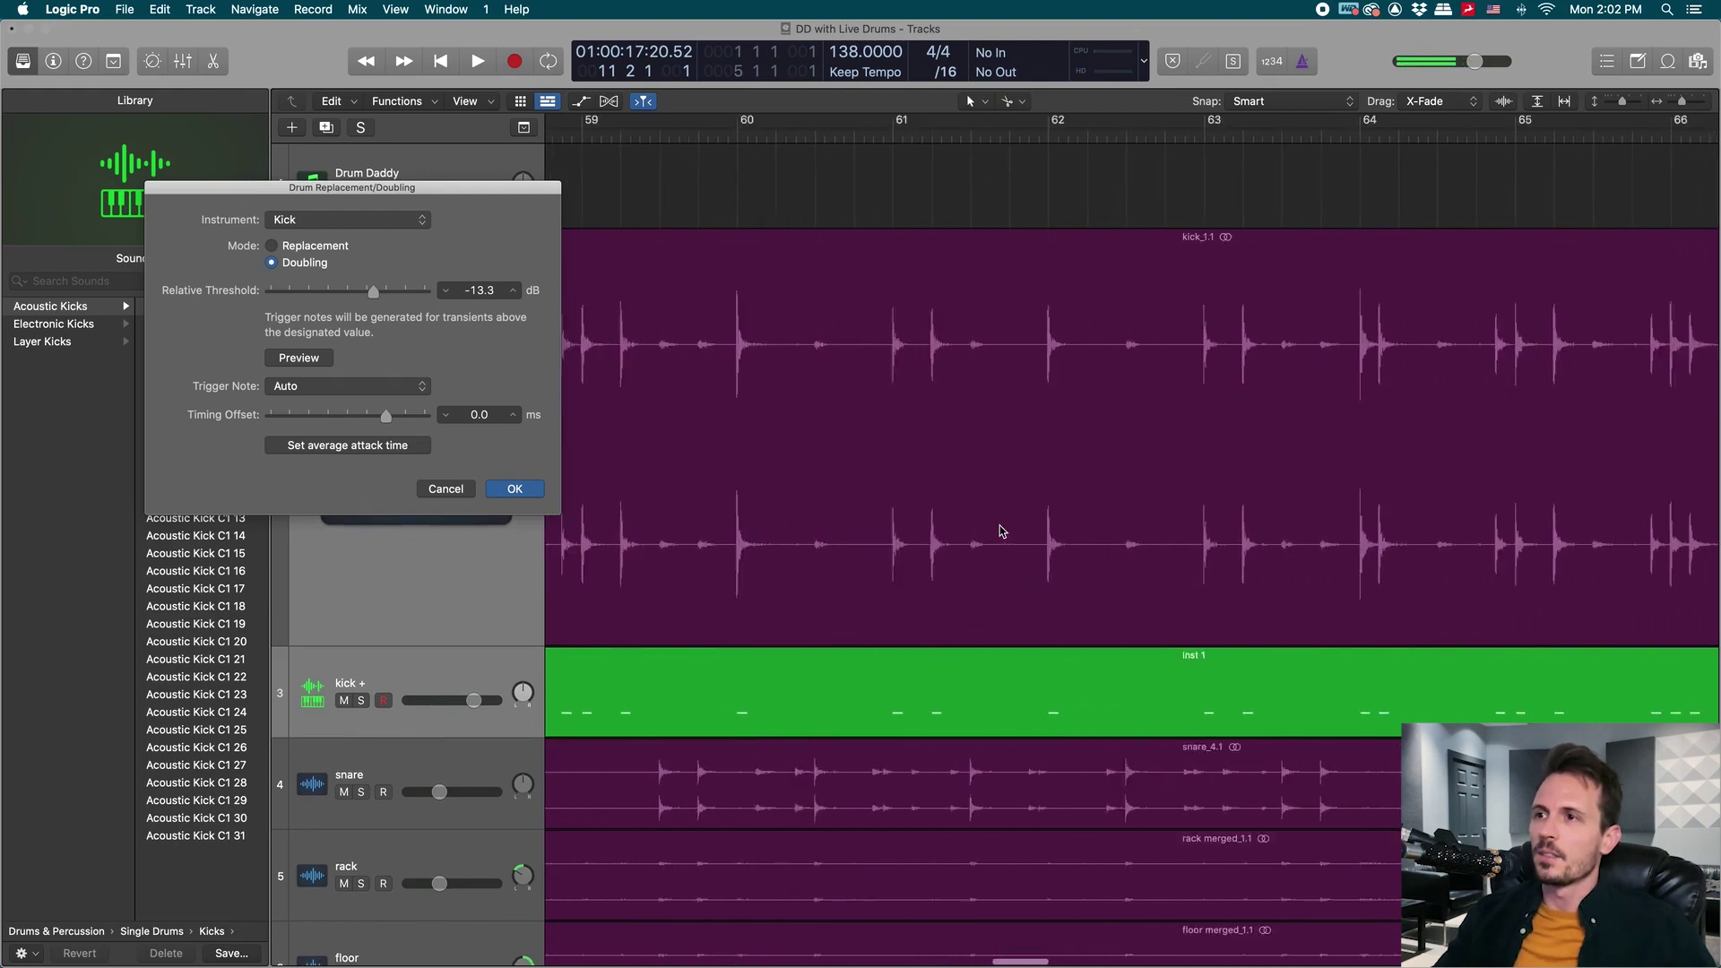
scroll(1001, 531, "right", 20)
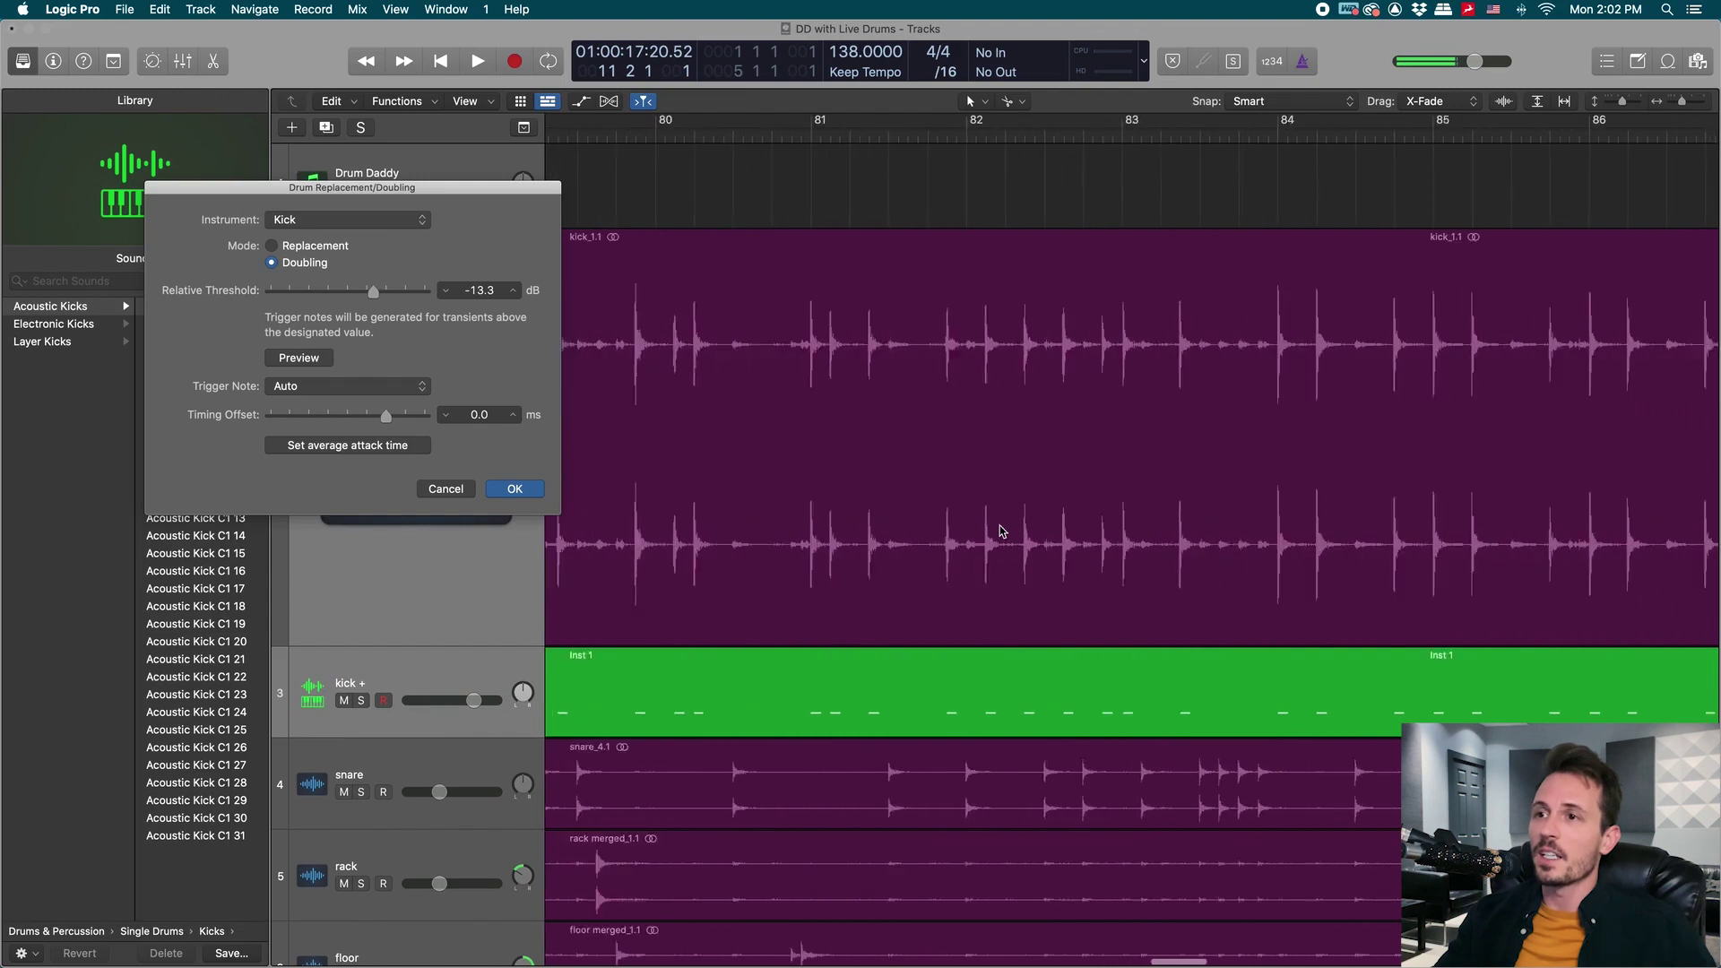
scroll(1002, 530, "right", 16)
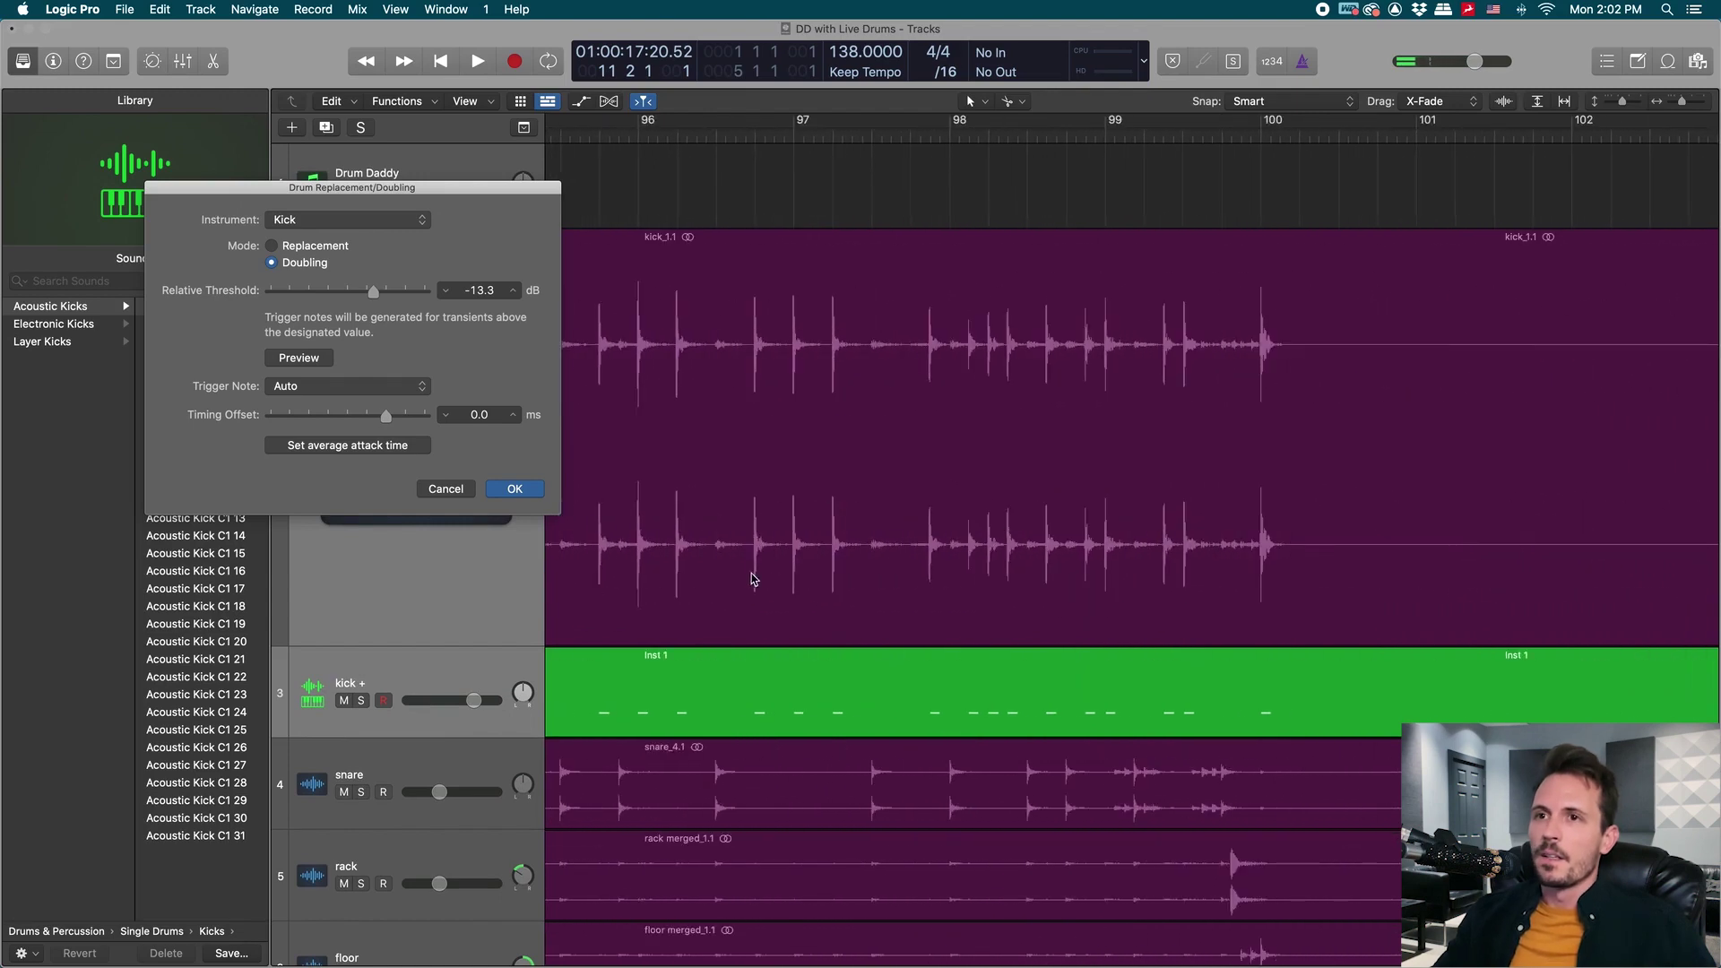
left_click(514, 489)
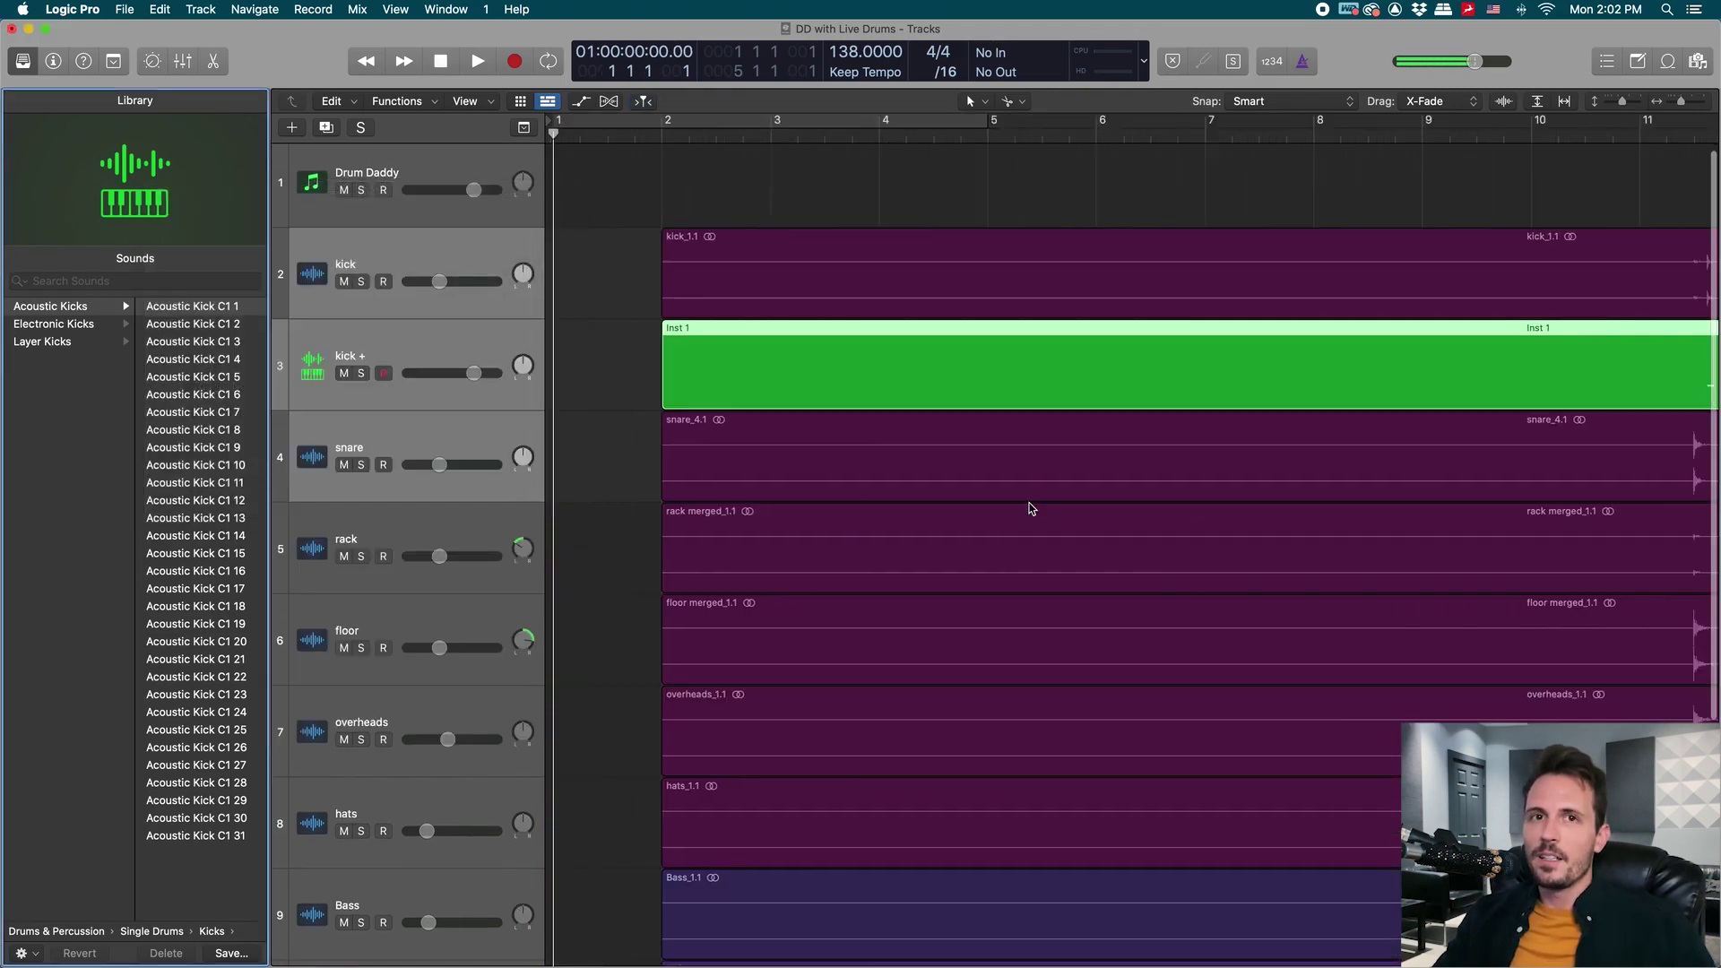
Move the generated kick MIDI region from the kick + track onto the Drum Daddy track.
scroll(1018, 384, "up", 1)
scroll(1018, 384, "down", 3)
left_click(766, 208)
left_click(648, 375)
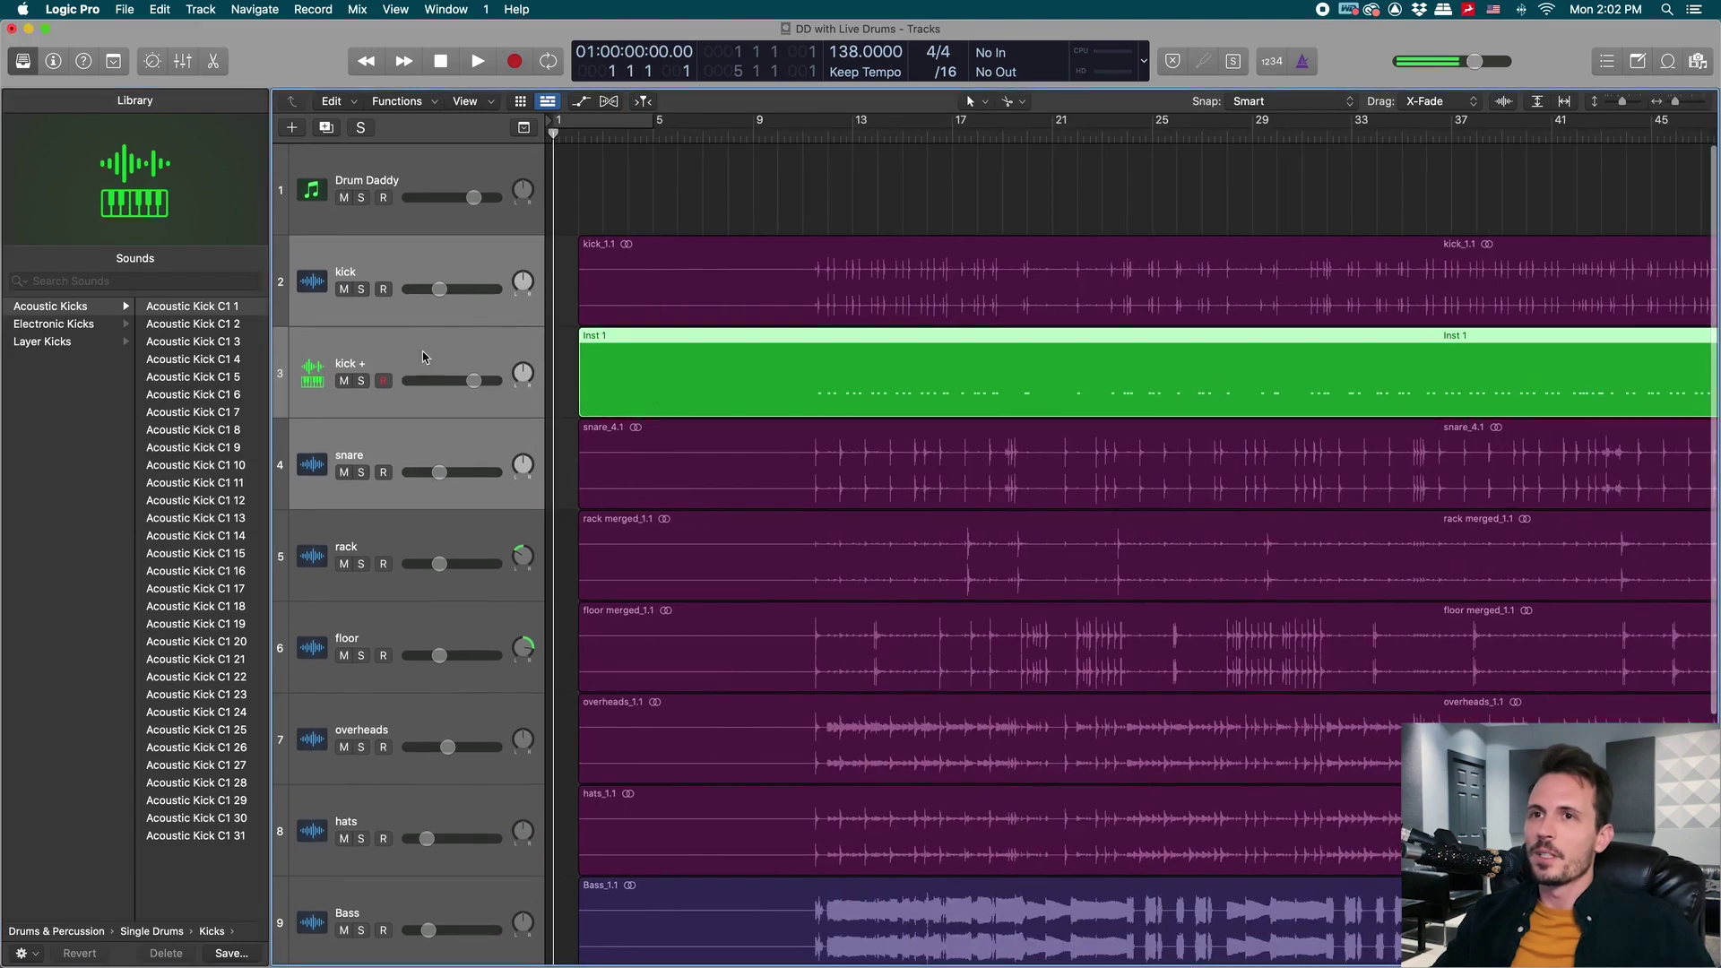
left_click(398, 348)
left_click_drag(658, 363, 658, 234)
left_click(461, 167)
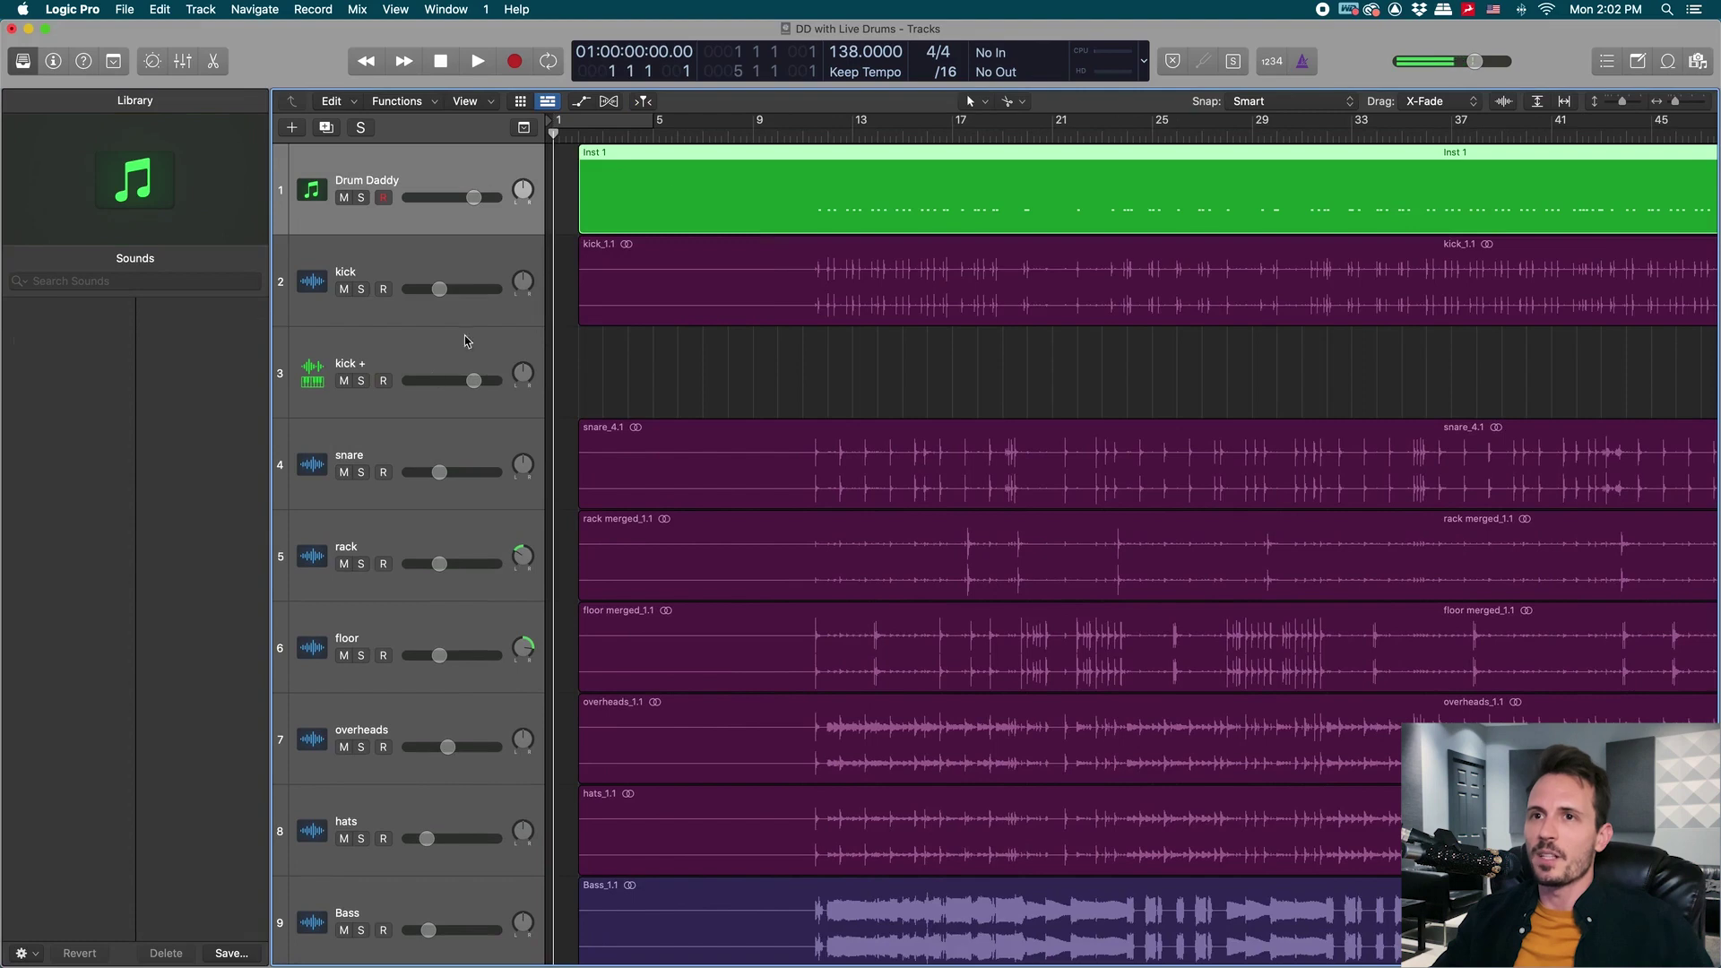
Delete the empty kick + track and select the MIDI region on the Drum Daddy track.
left_click(372, 355)
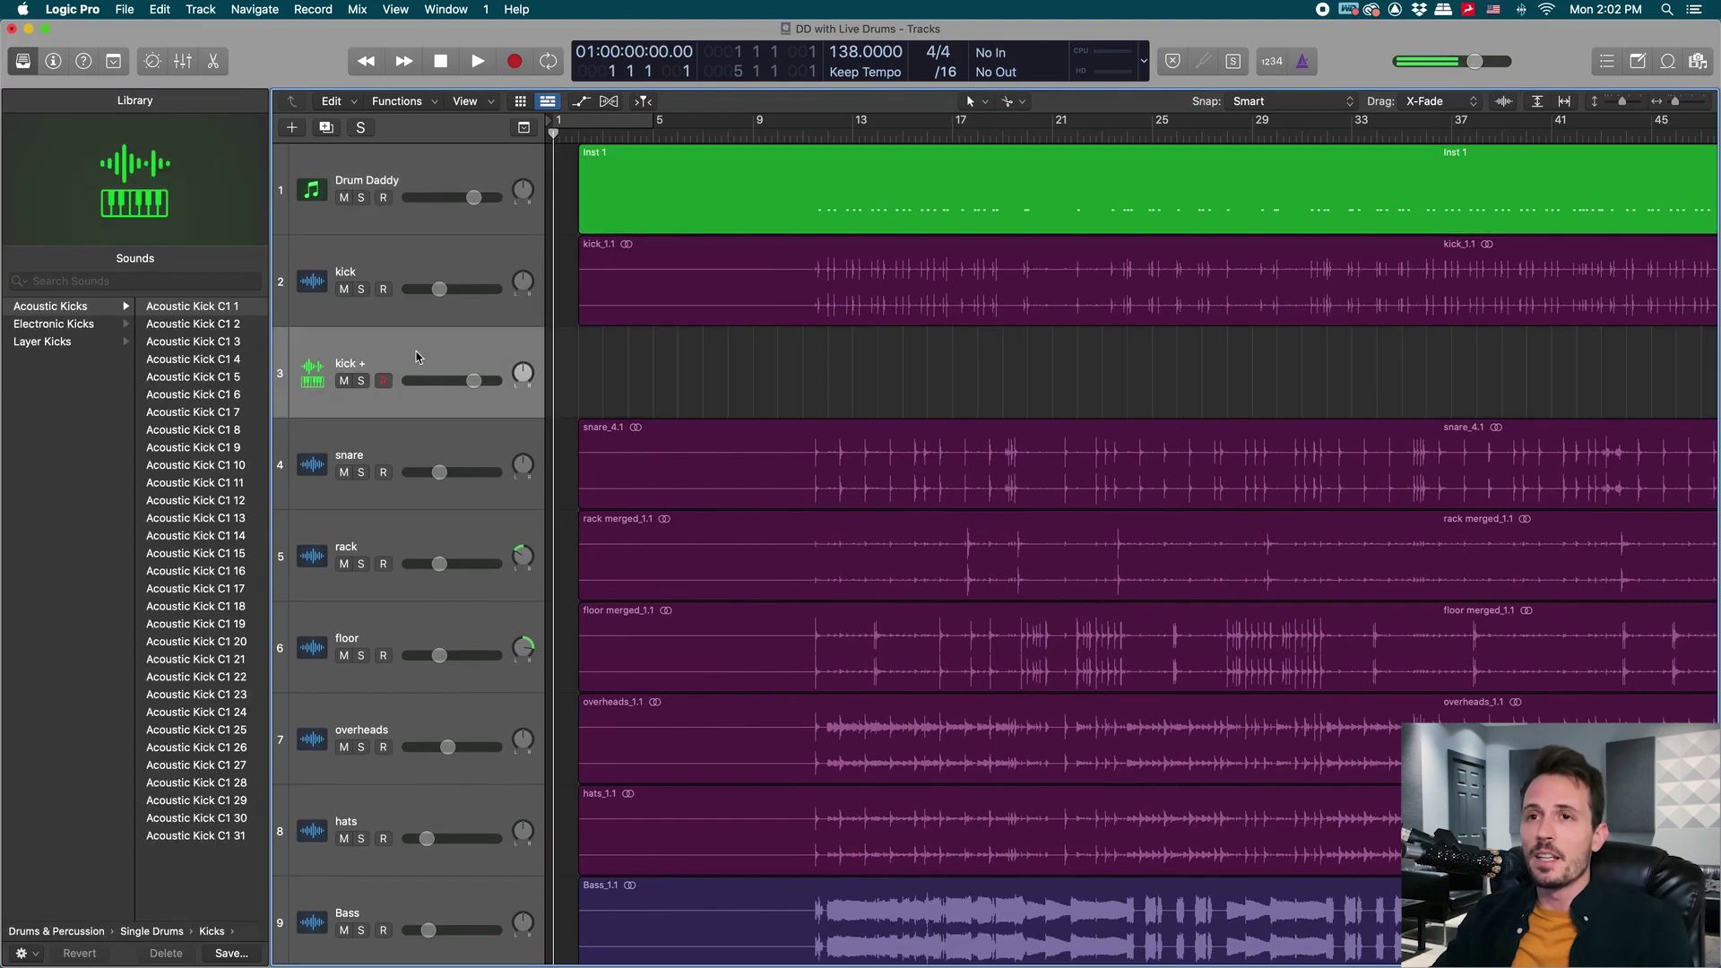
key("super+BackSpace")
left_click(731, 212)
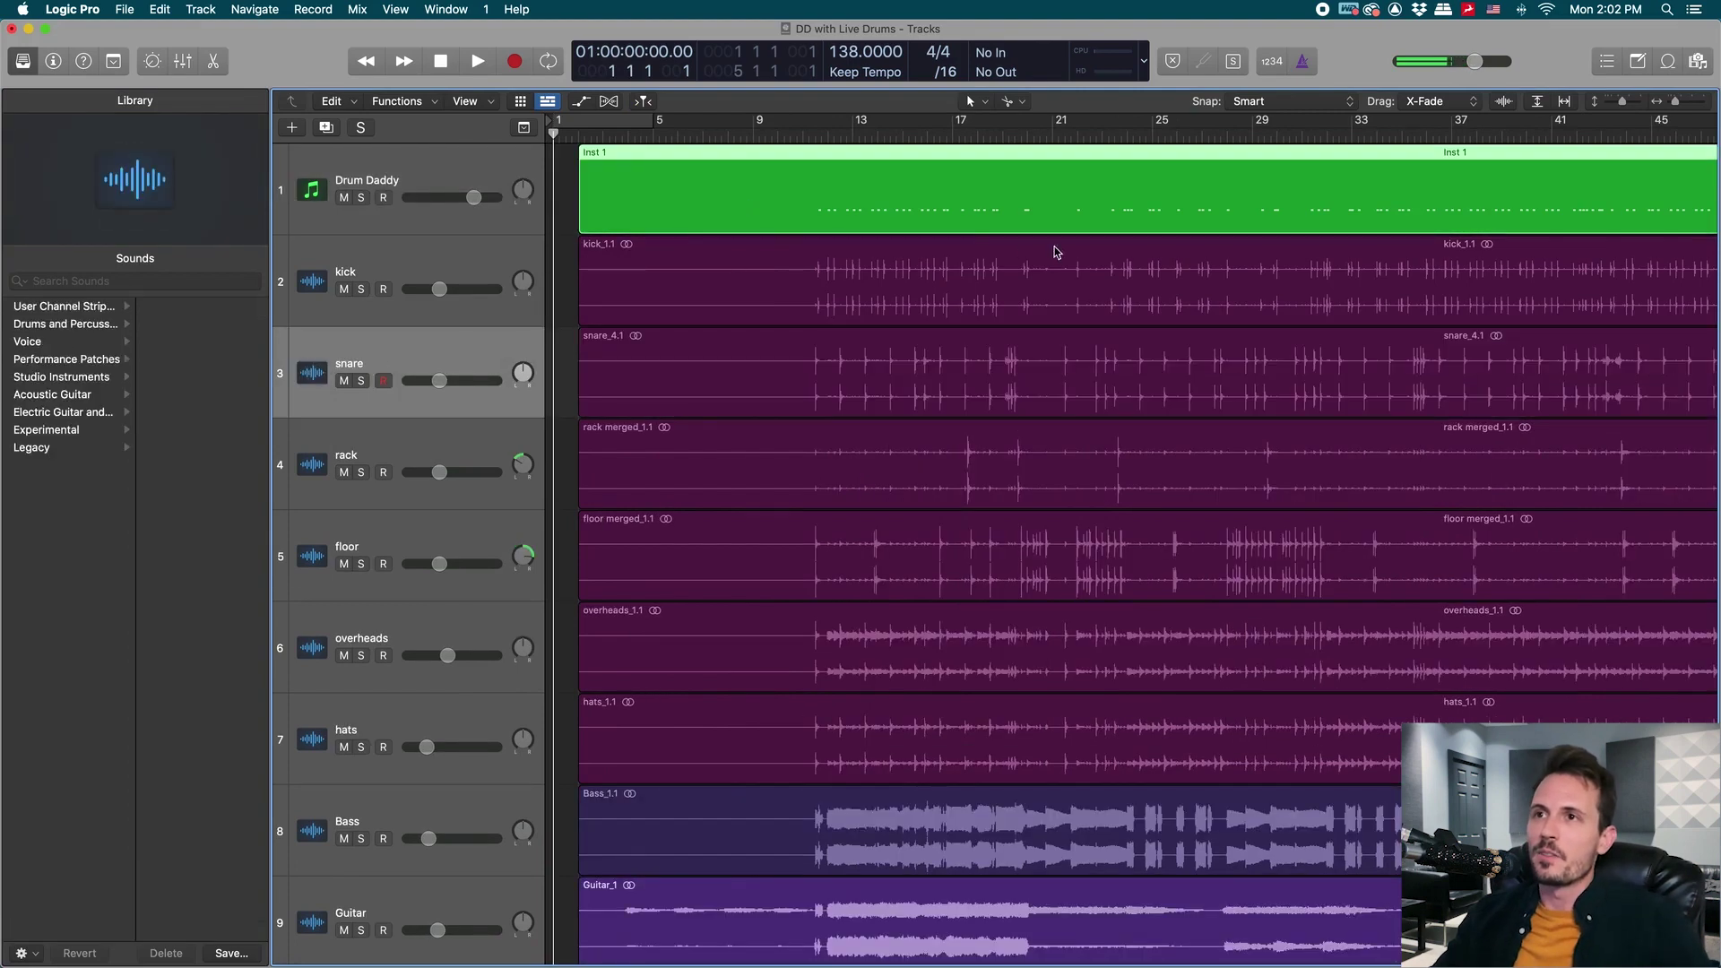
Open the Drum Daddy track's kick region in the Piano Roll and select all of its C1 notes.
double_click(848, 191)
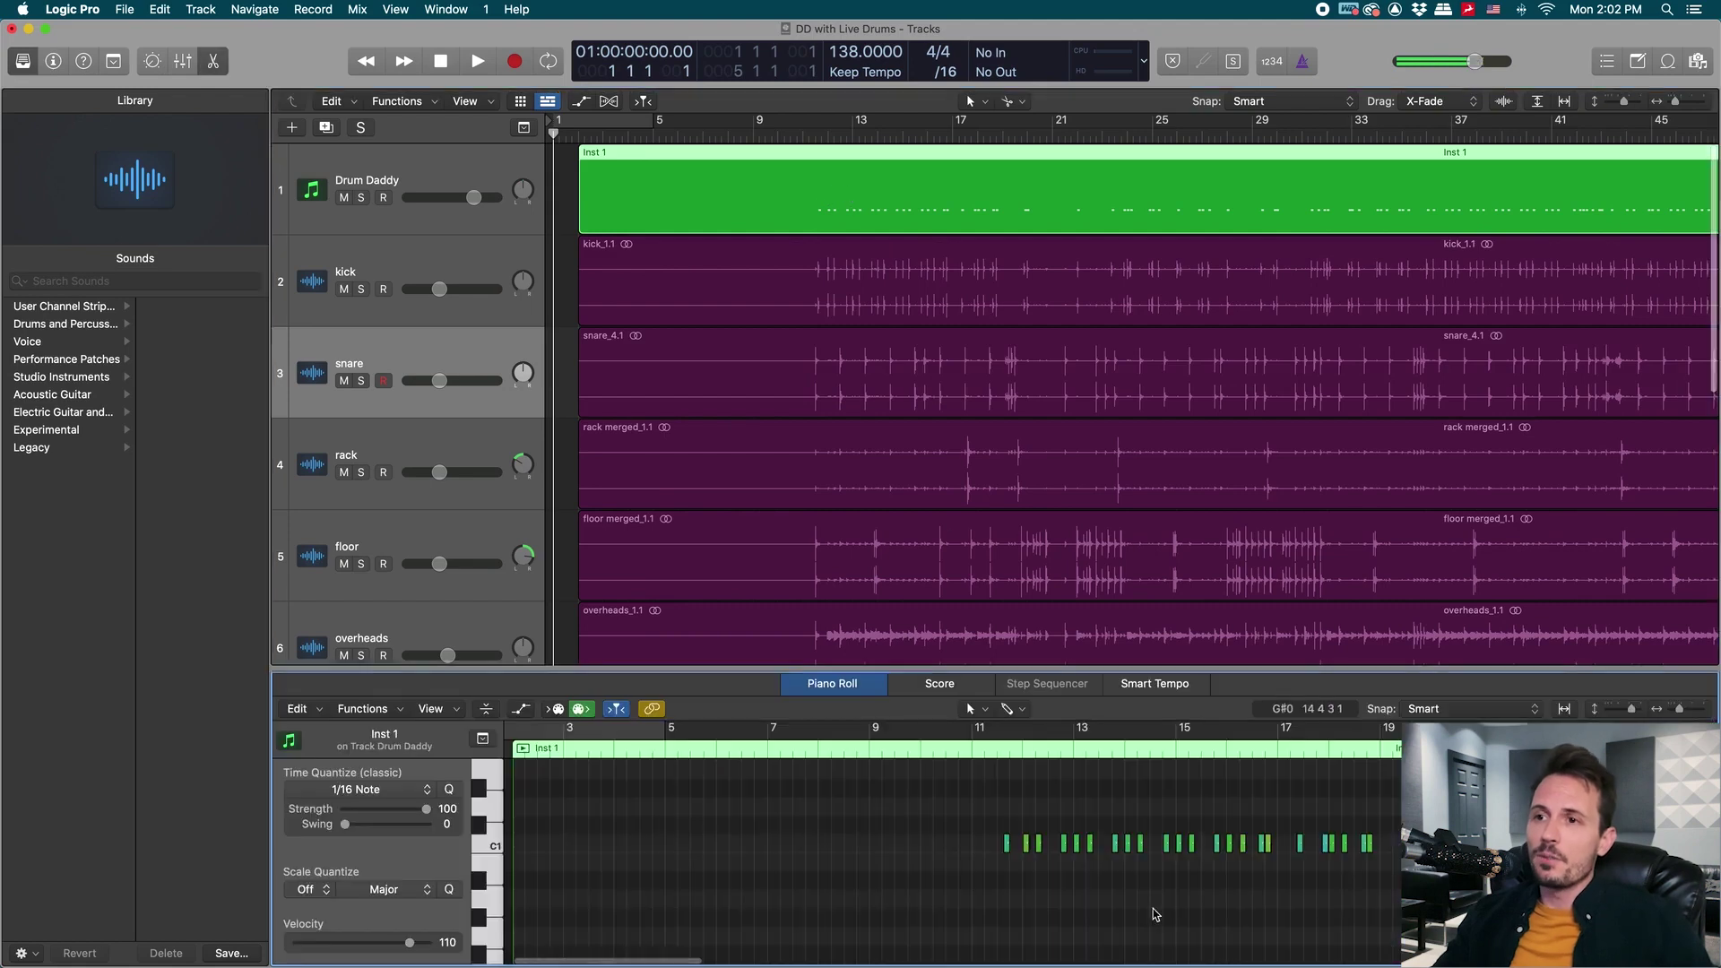
right_click(935, 840)
left_click(974, 833)
scroll(842, 836, "right", 3)
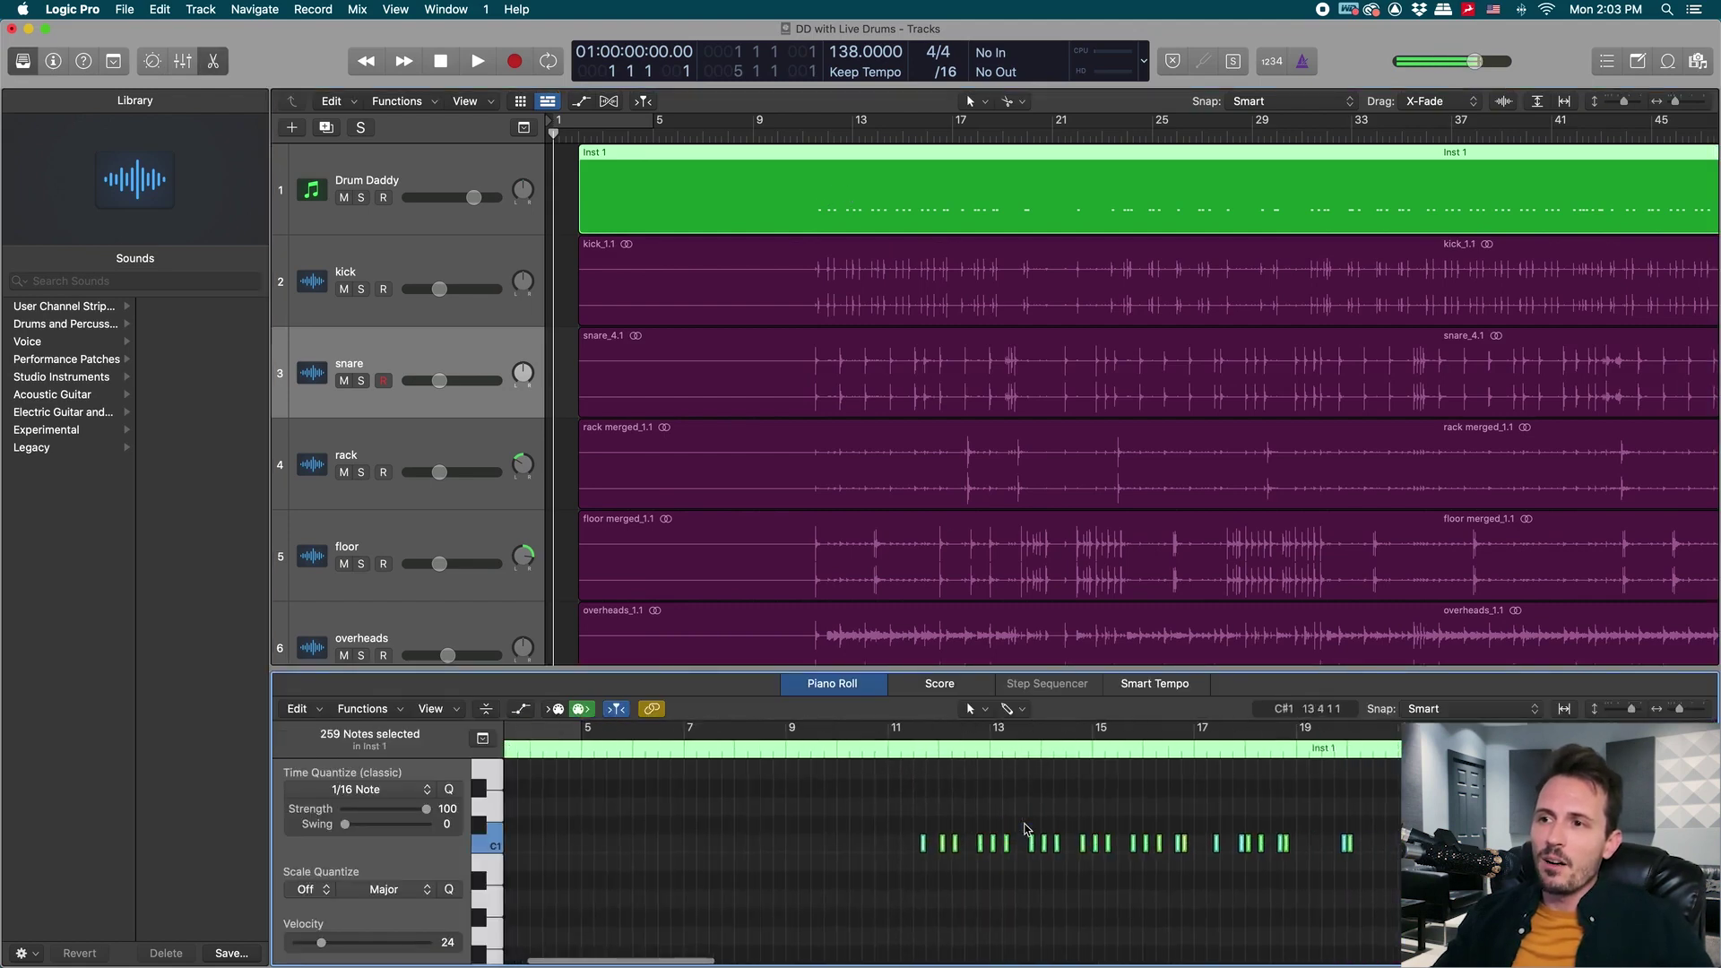
Fix the velocity of all selected kick notes at 127 with the Fixed Velocity MIDI transform.
scroll(843, 836, "right", 3)
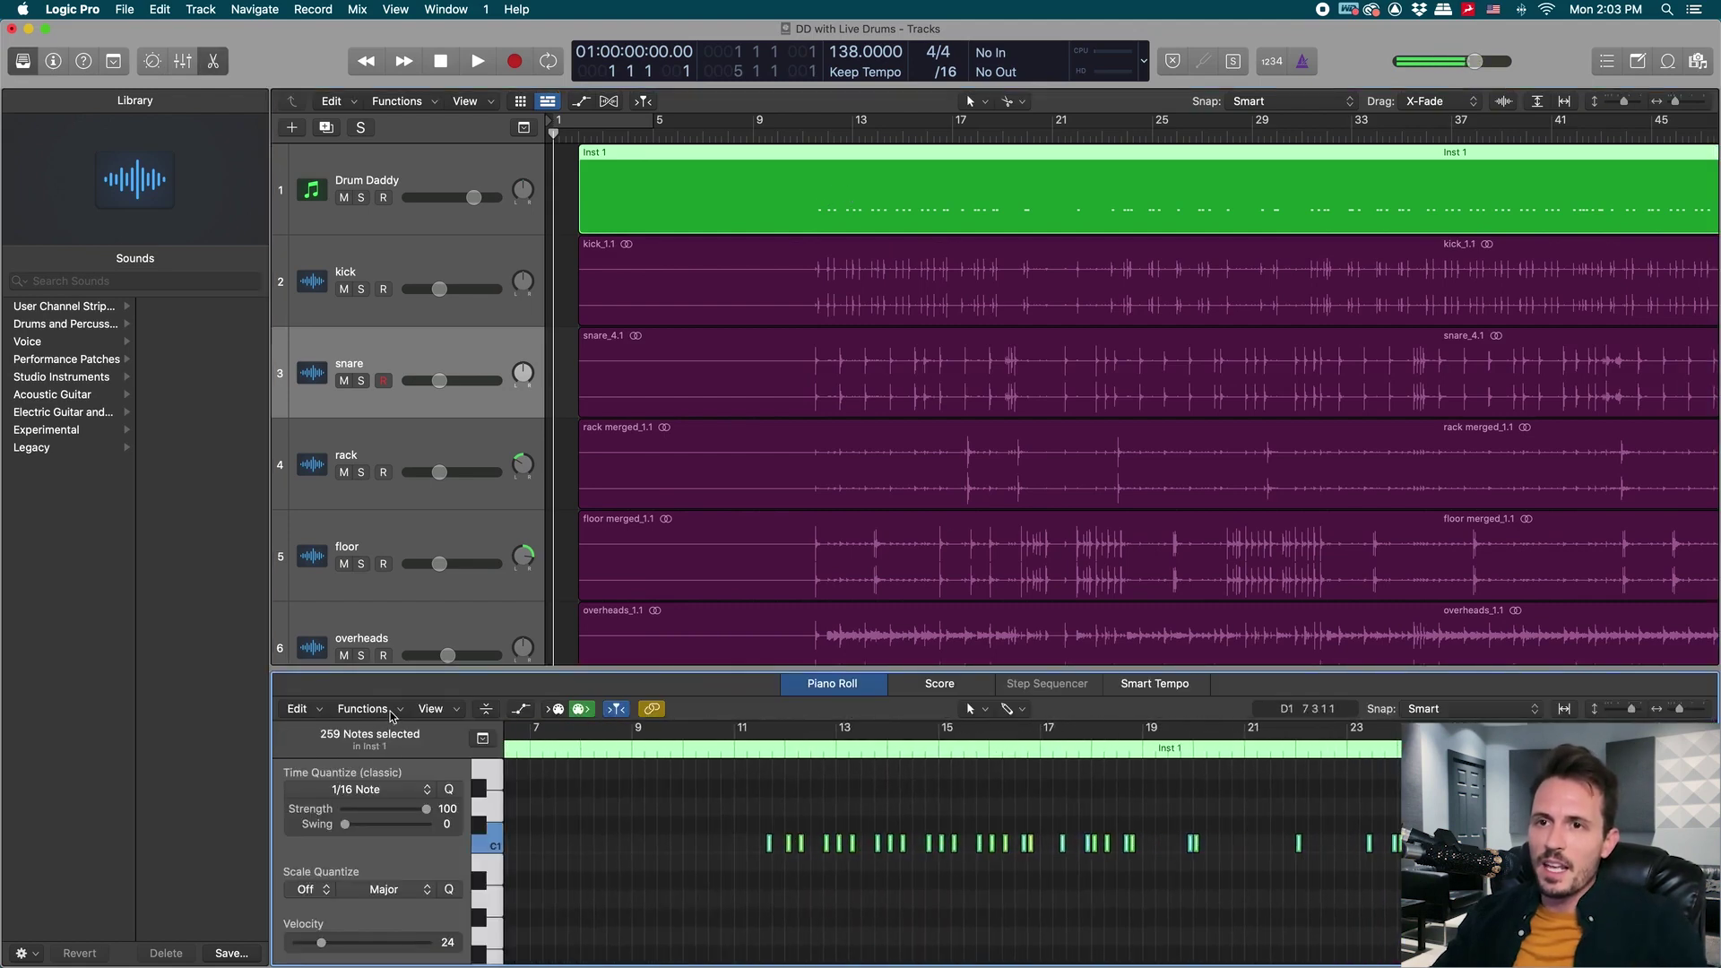
left_click(391, 717)
mouse_move(430, 879)
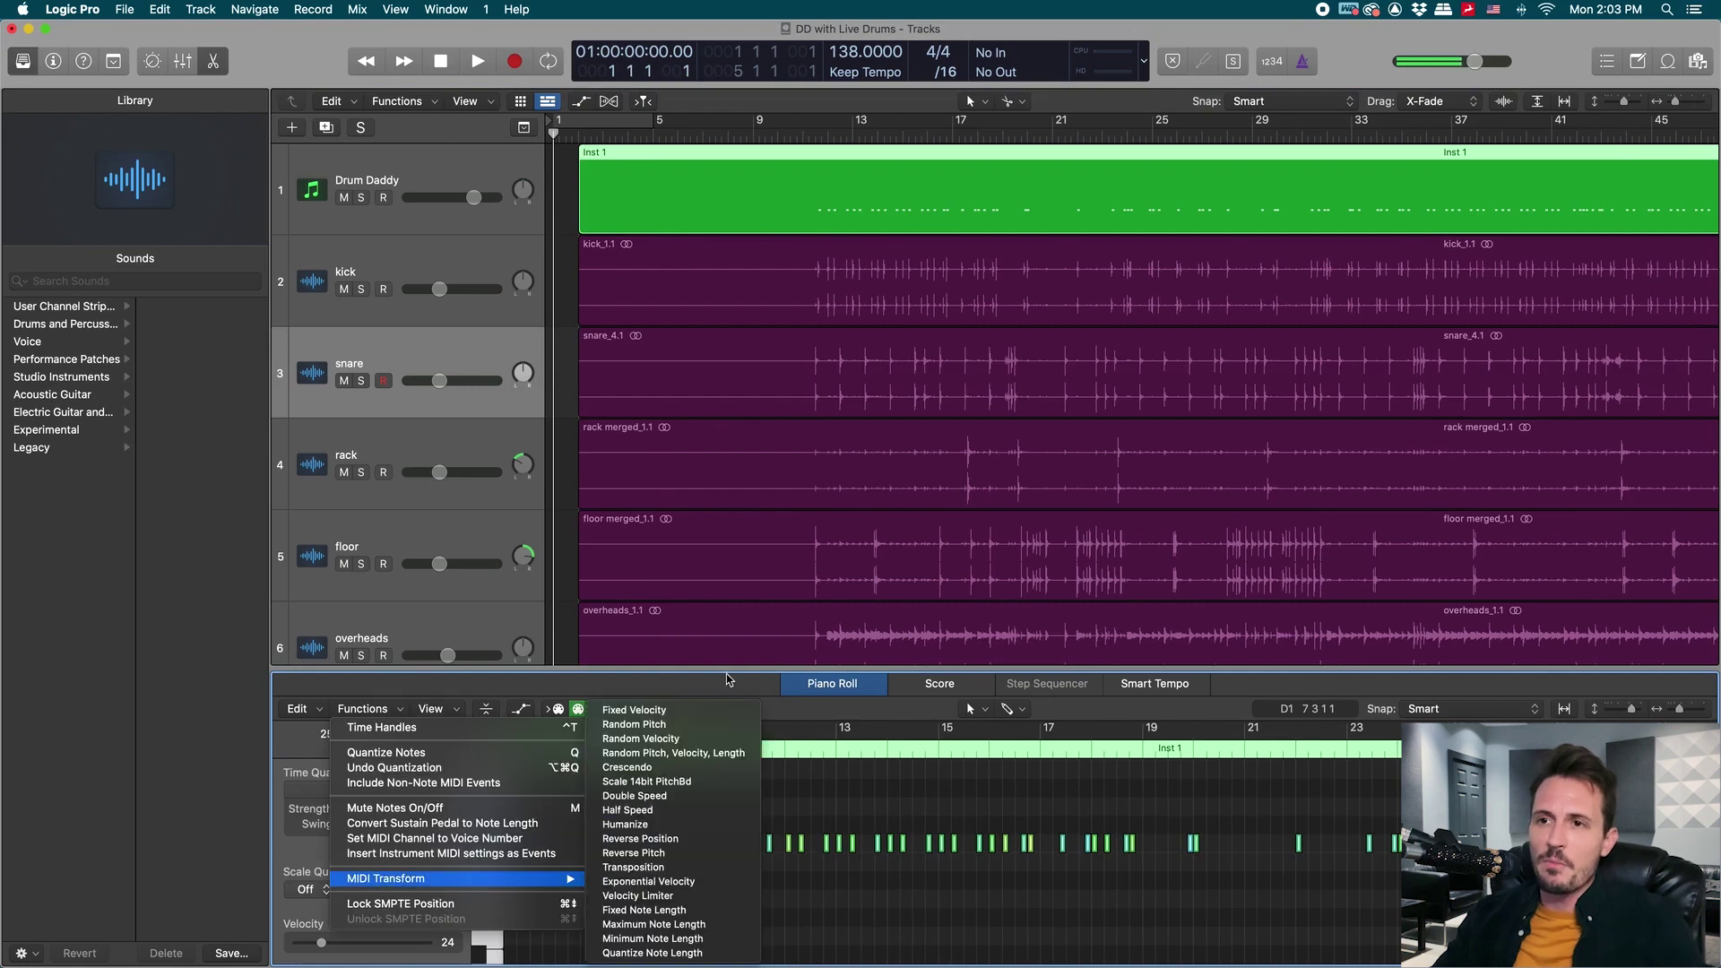
left_click(695, 710)
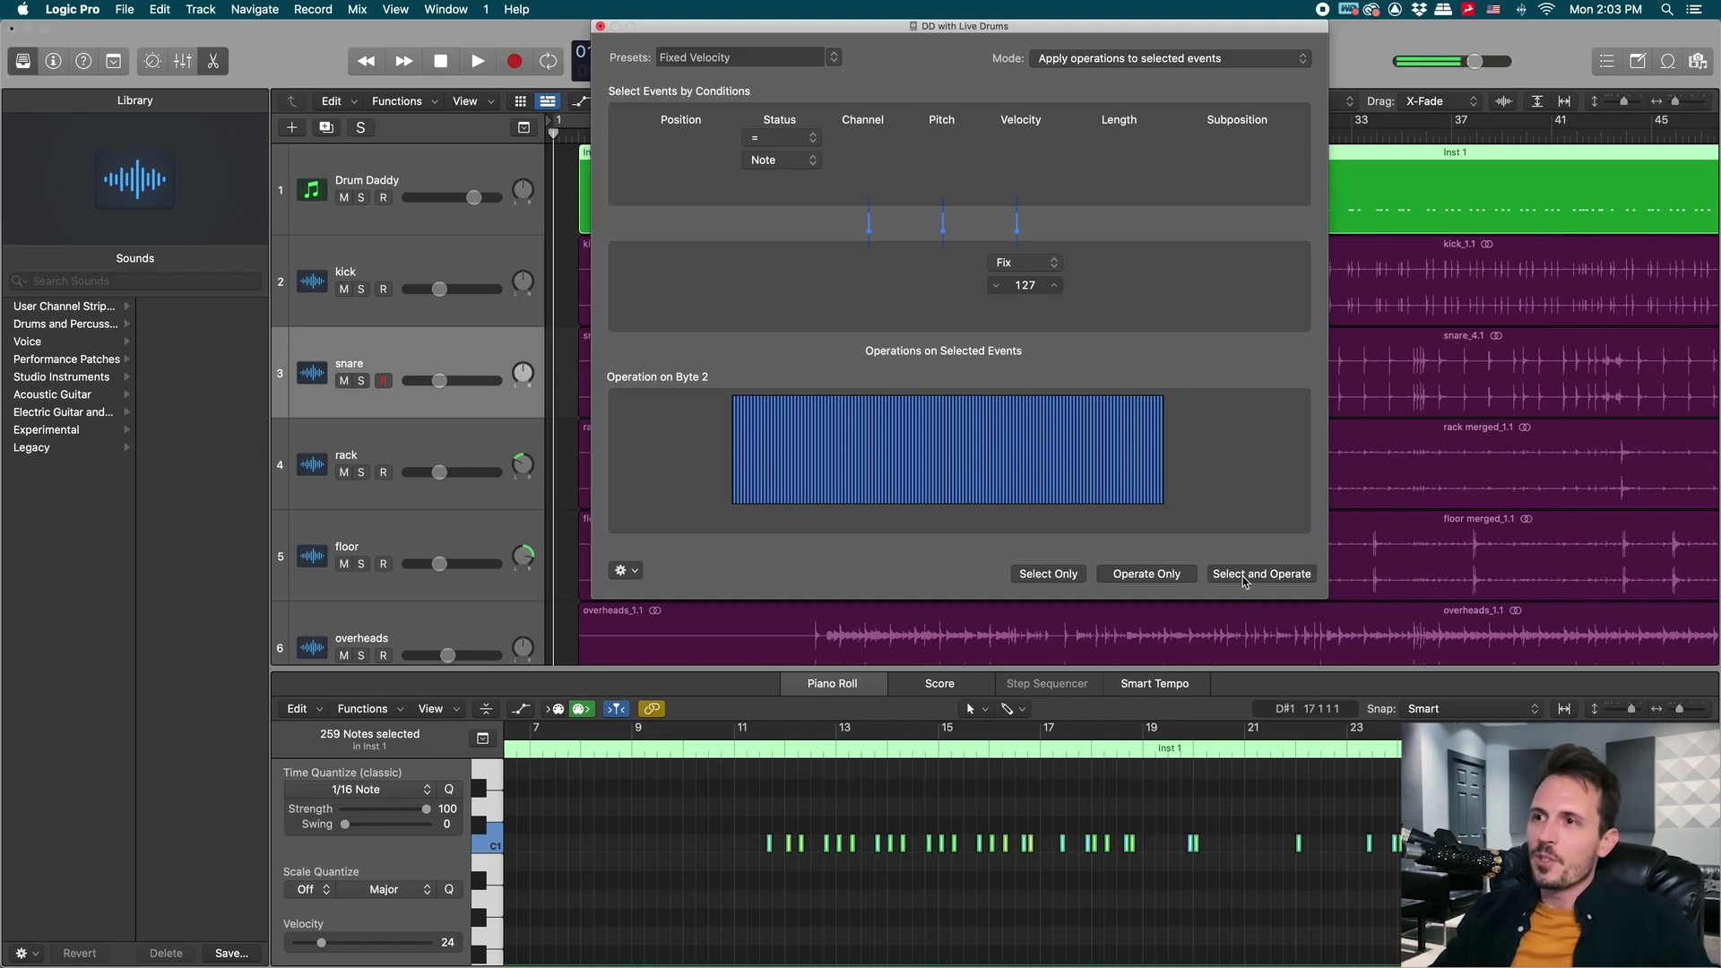
left_click(600, 26)
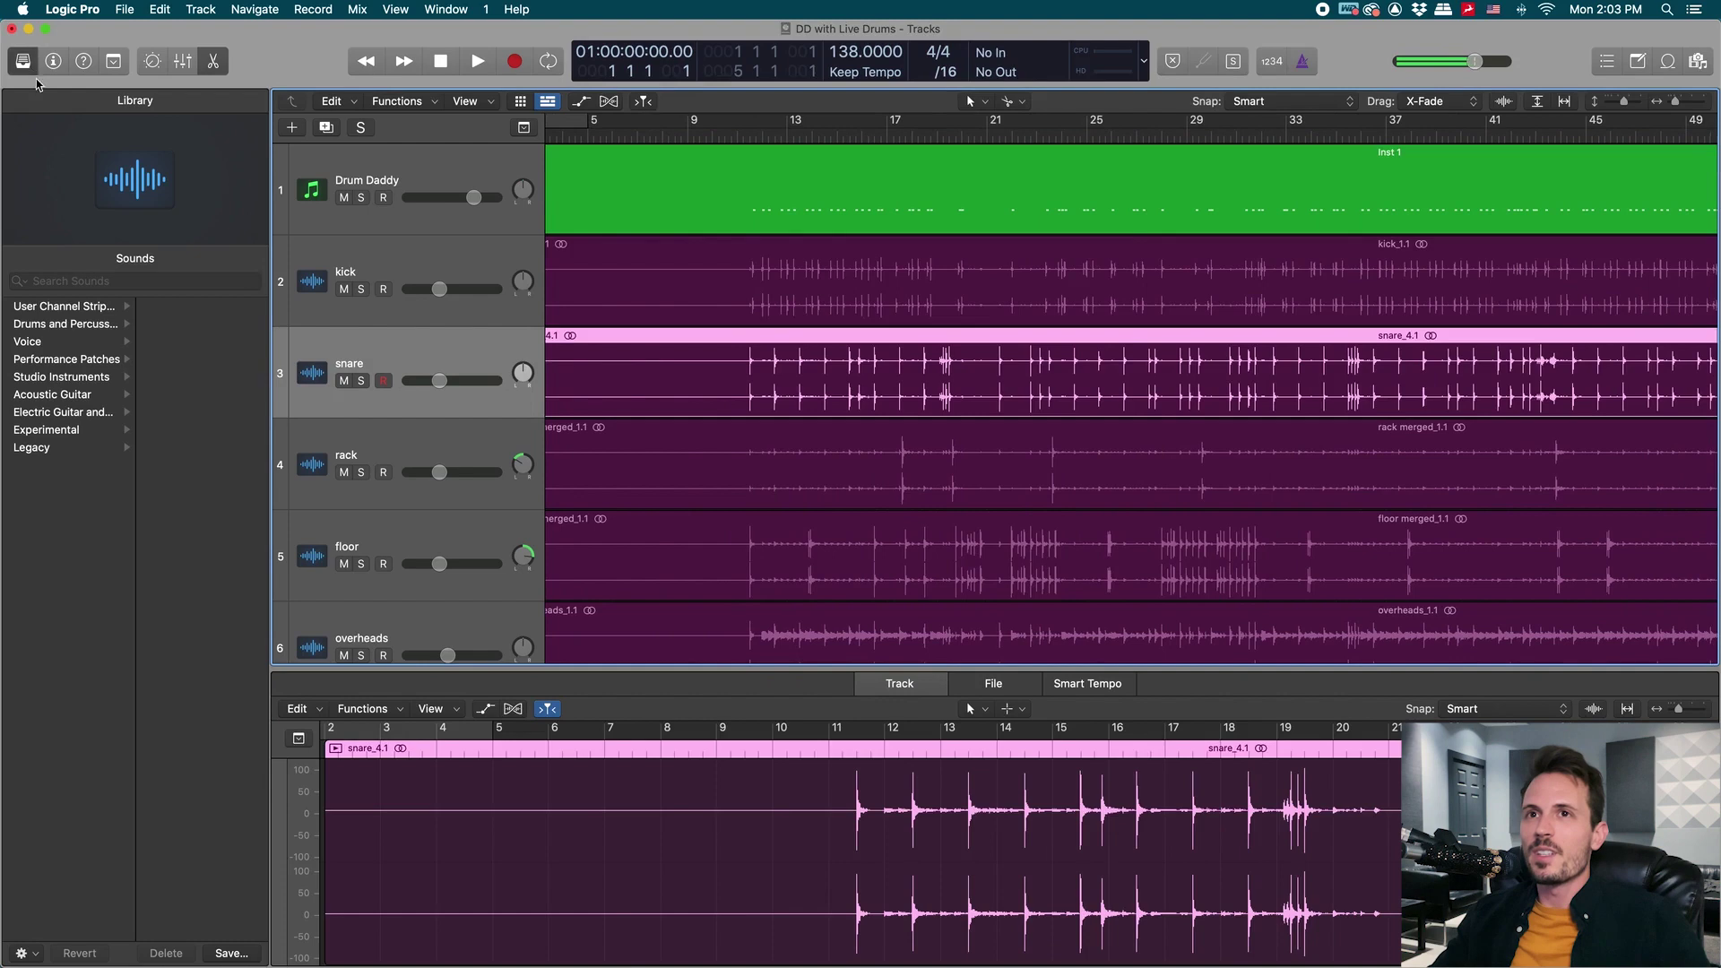
Start drum doubling on the snare track with Snare as the instrument.
left_click(24, 60)
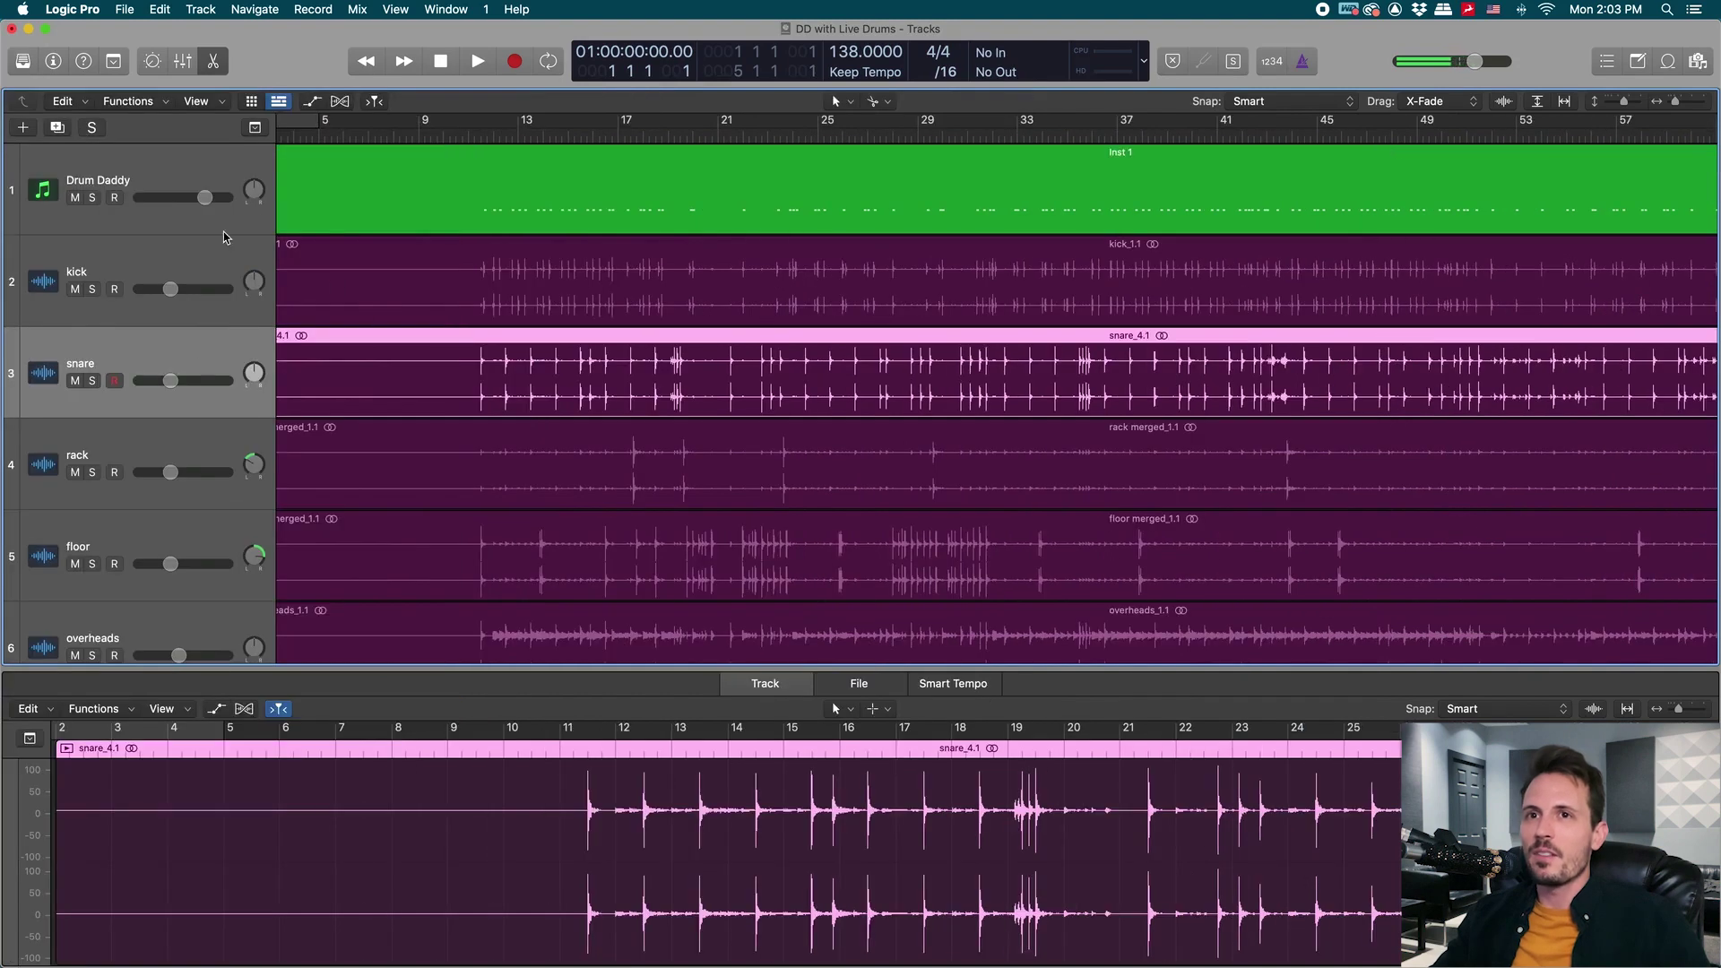
left_click(200, 9)
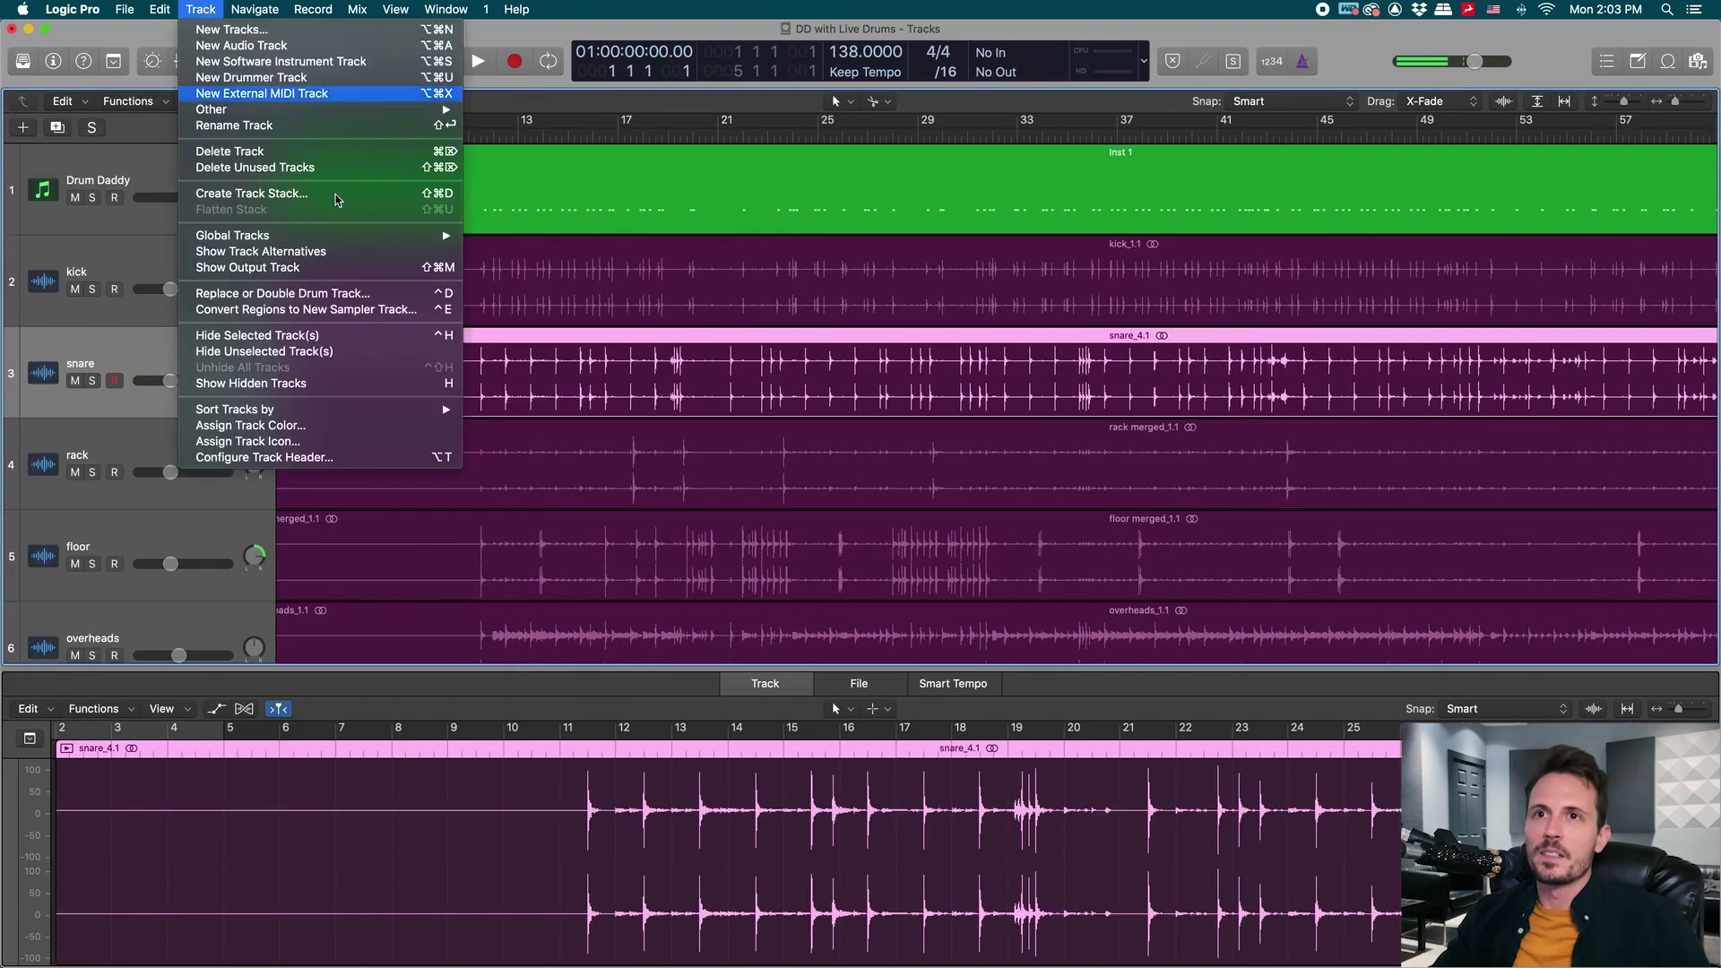
left_click(350, 294)
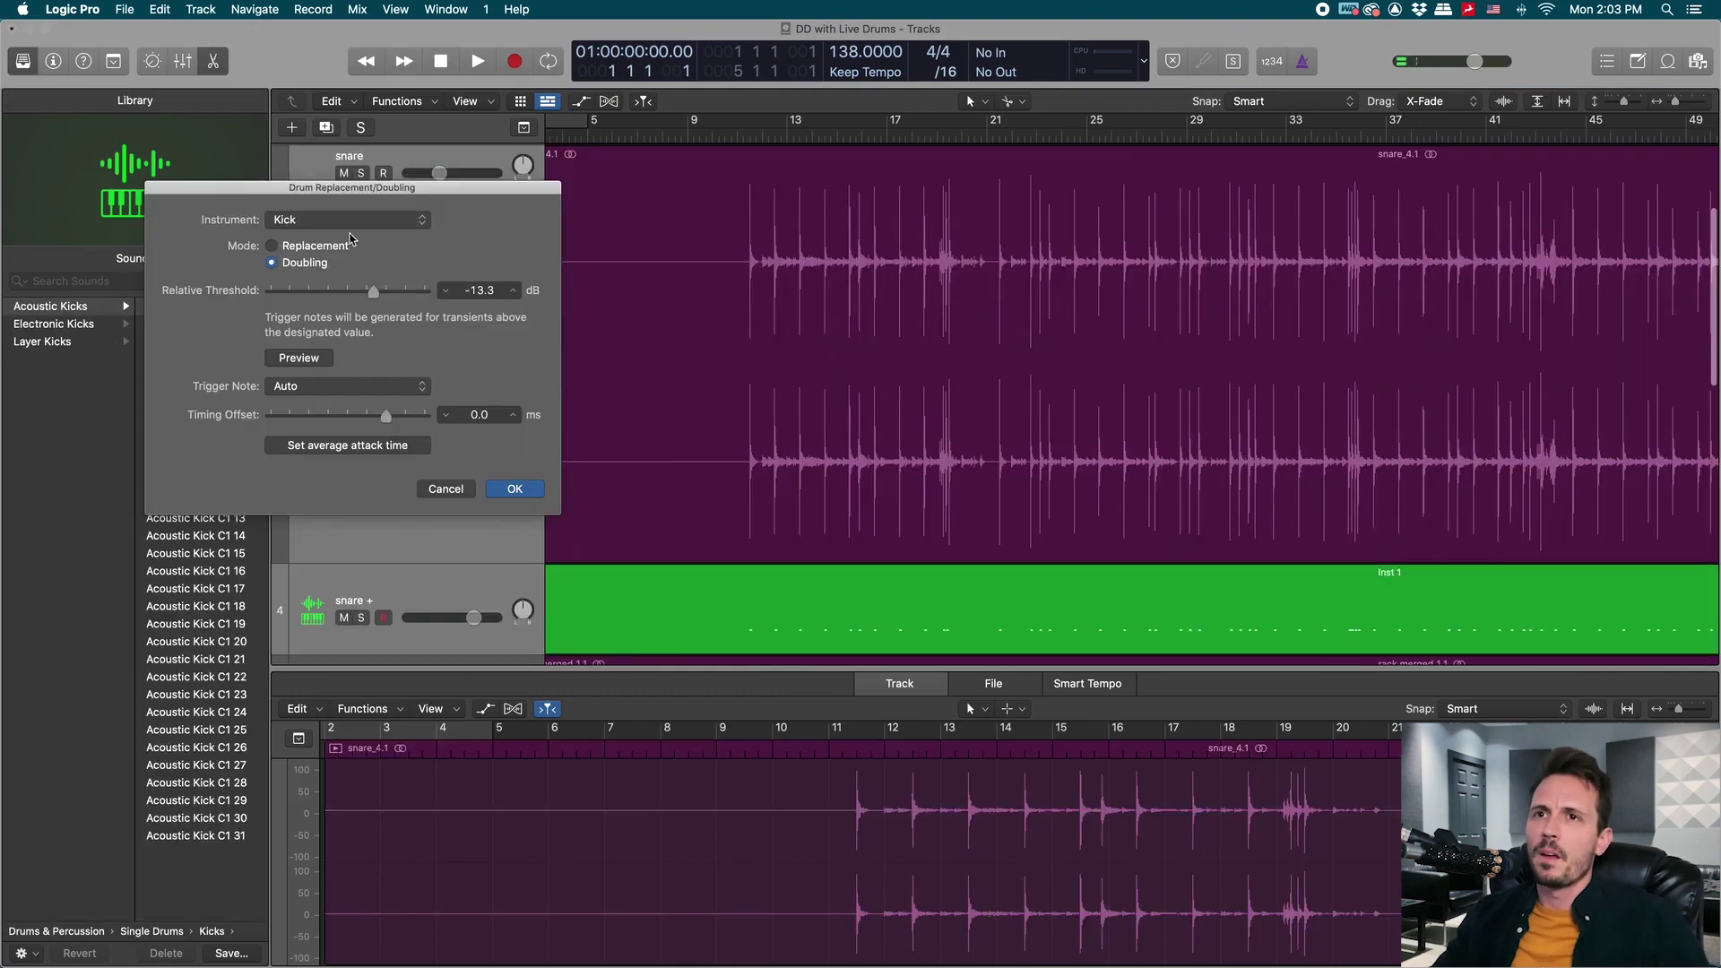
left_click(348, 220)
left_click(352, 236)
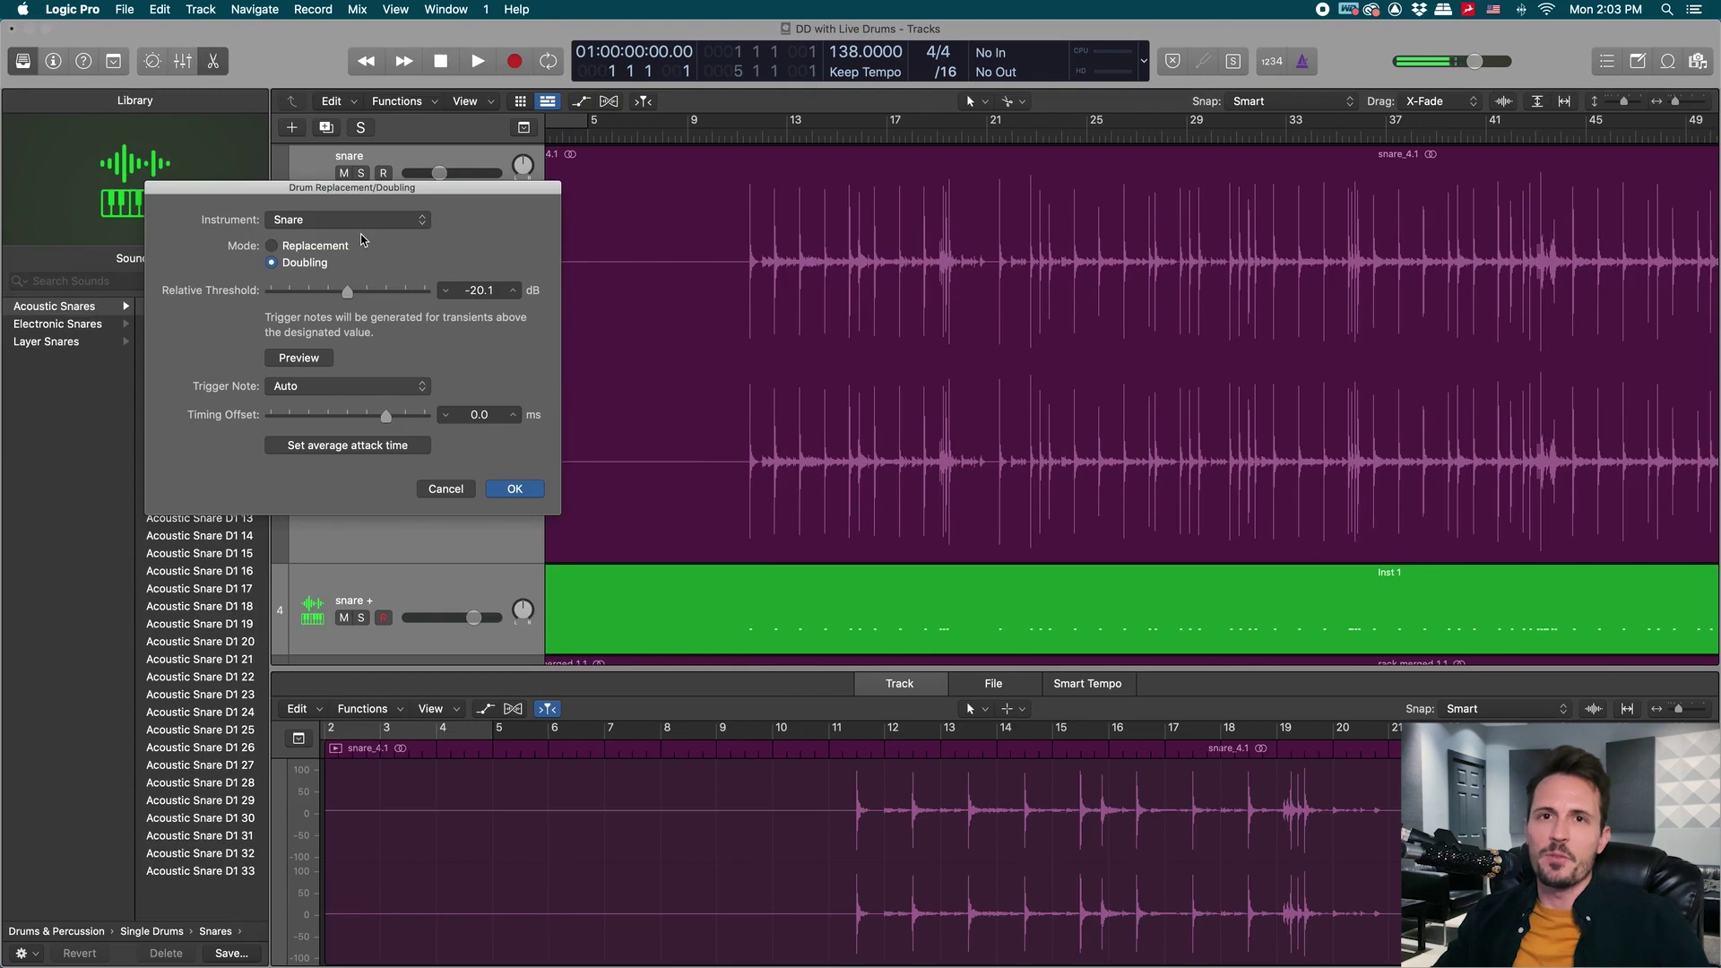
Make room around the arrangement and compare the generated snare trigger notes with the opening hits of the snare waveform.
key("x")
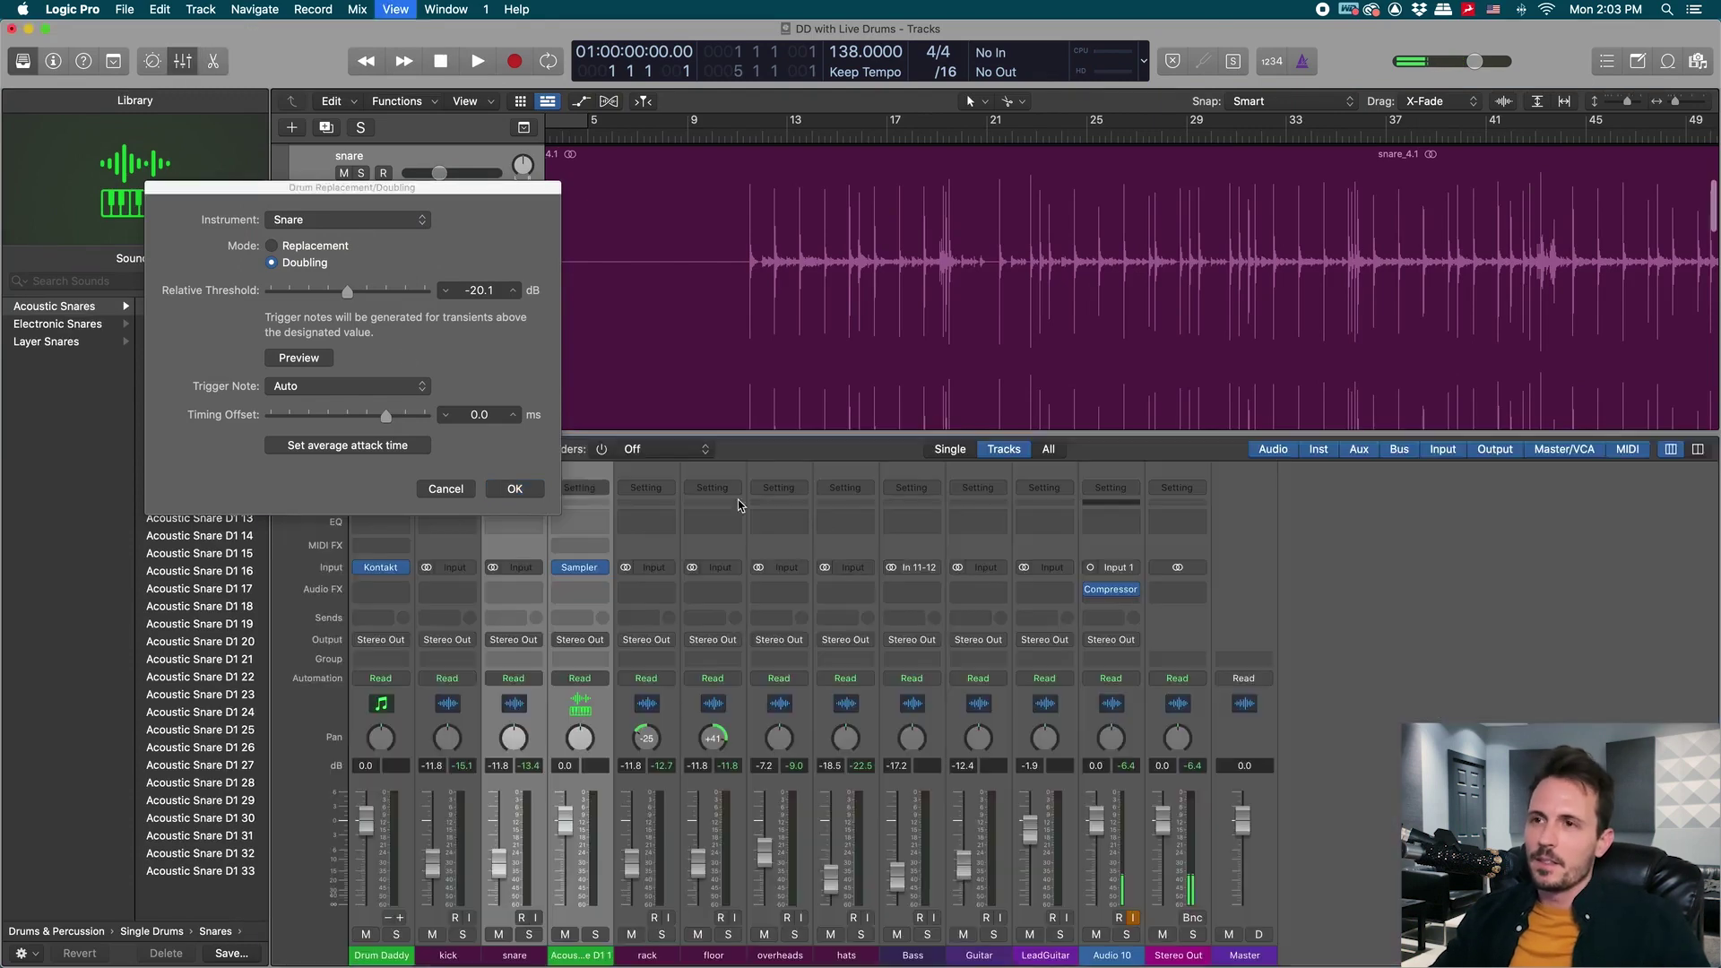
key("x")
key("super+Right")
key("super+Down")
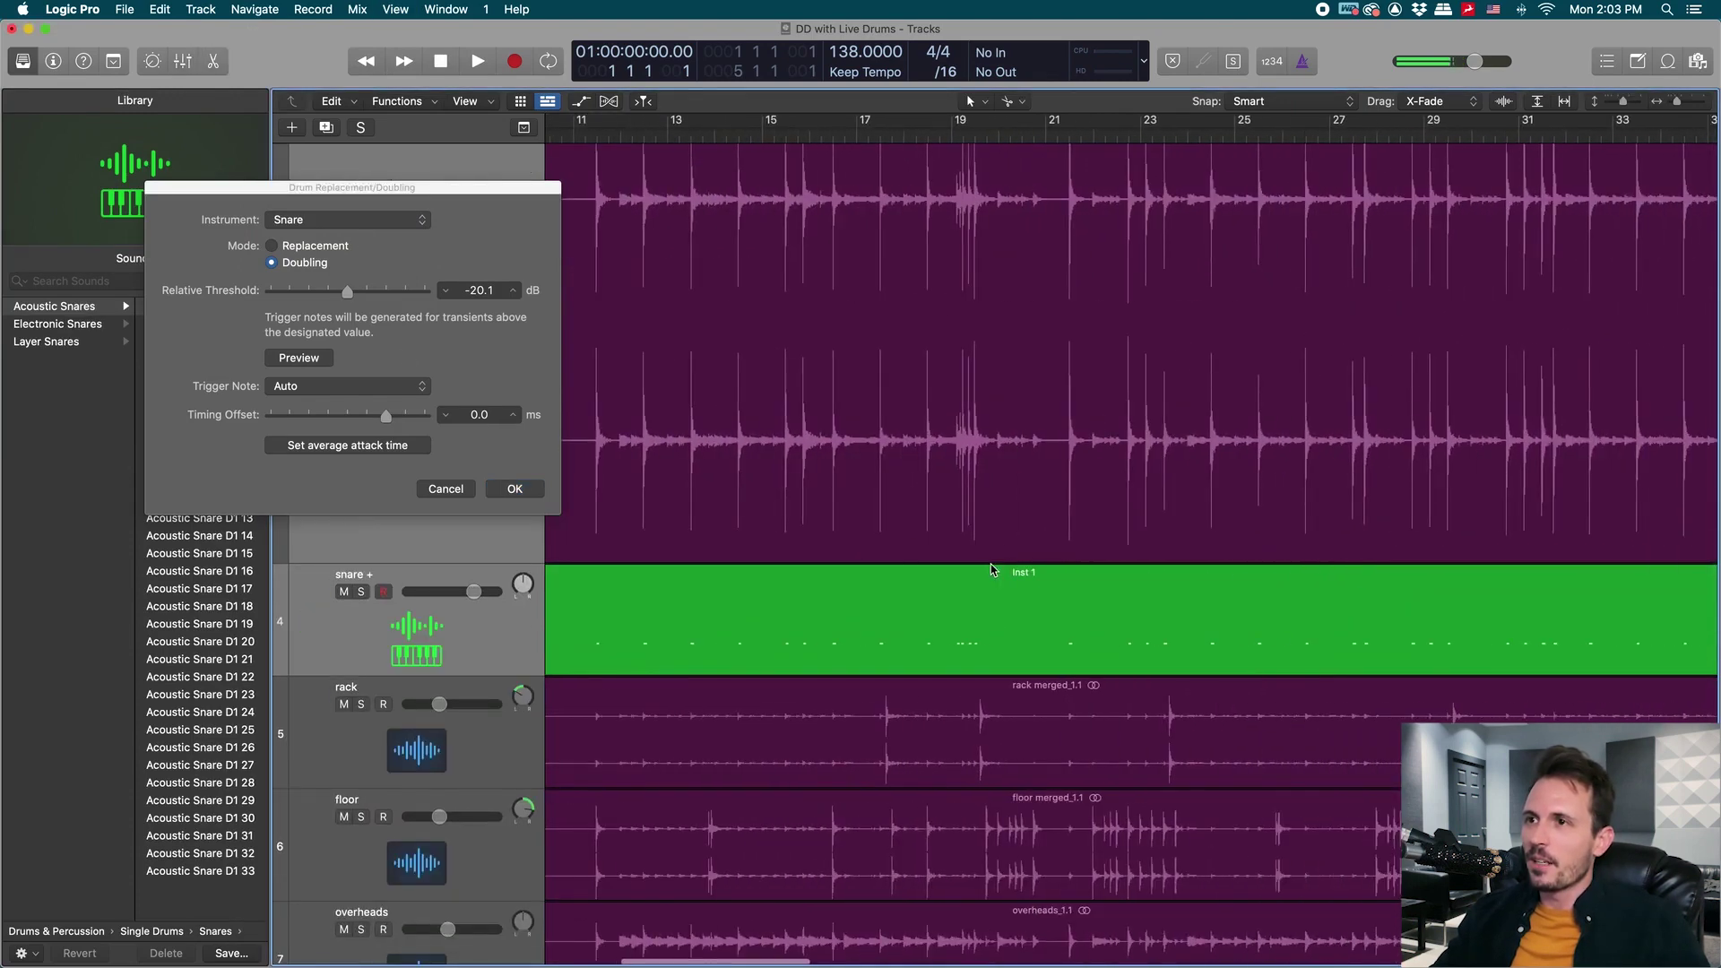
scroll(992, 569, "up", 5)
scroll(993, 579, "up", 2)
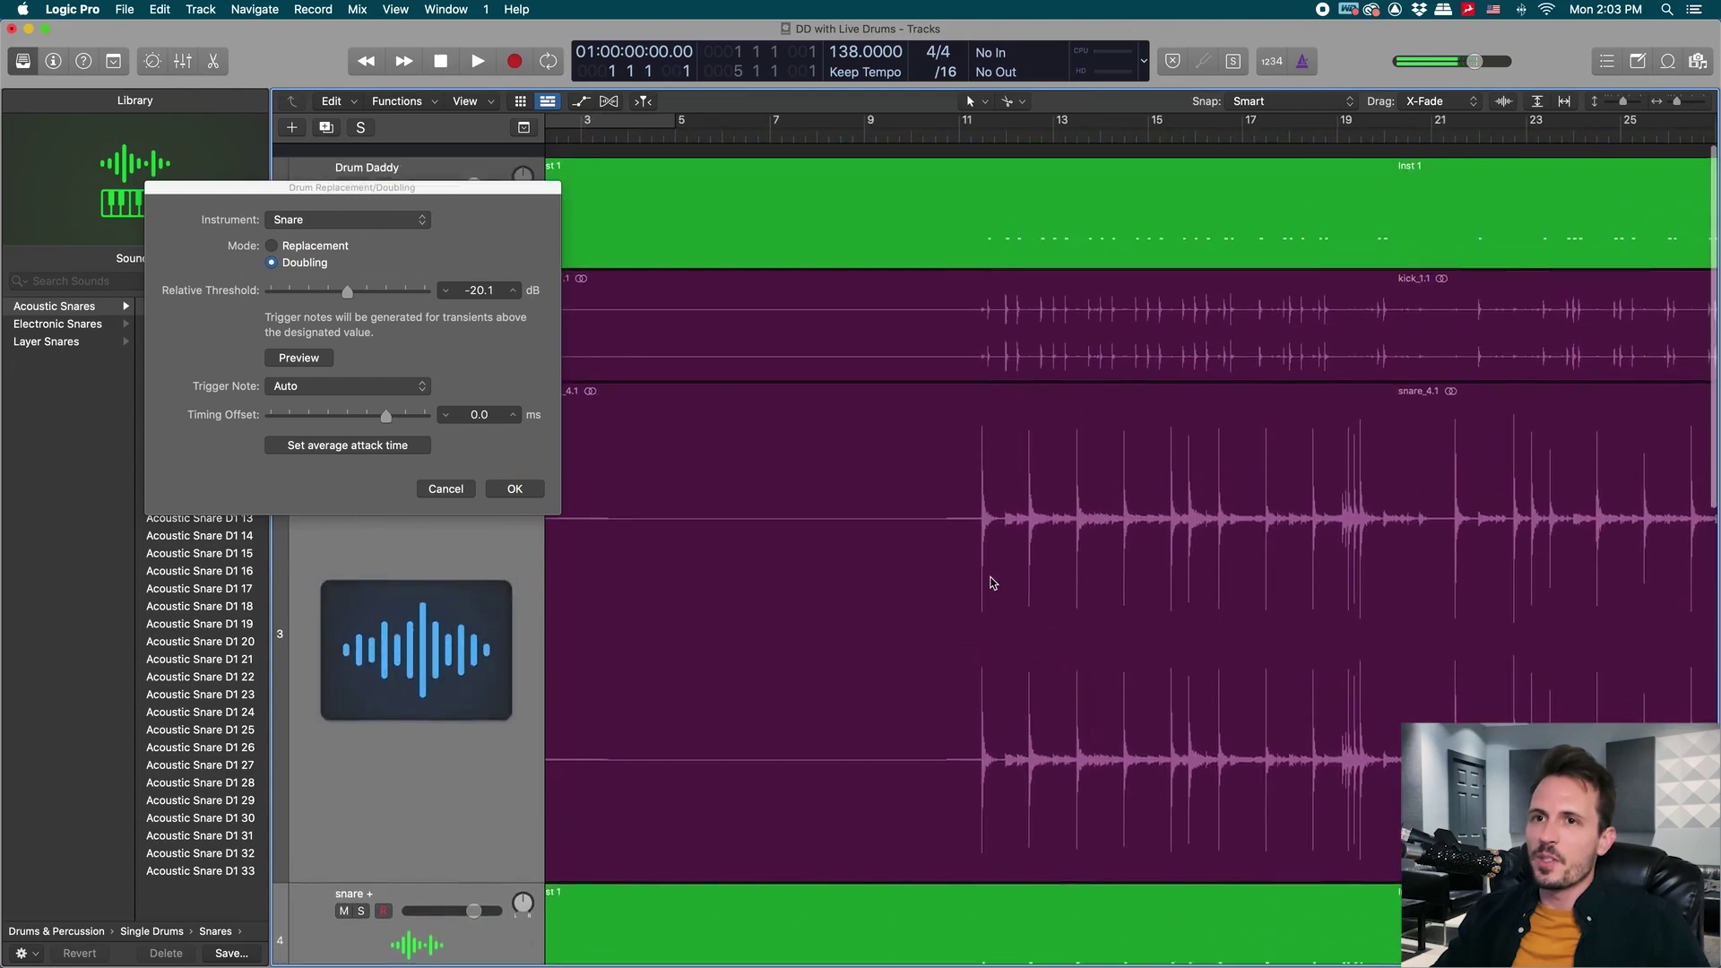
key("y")
scroll(1077, 645, "right", 5)
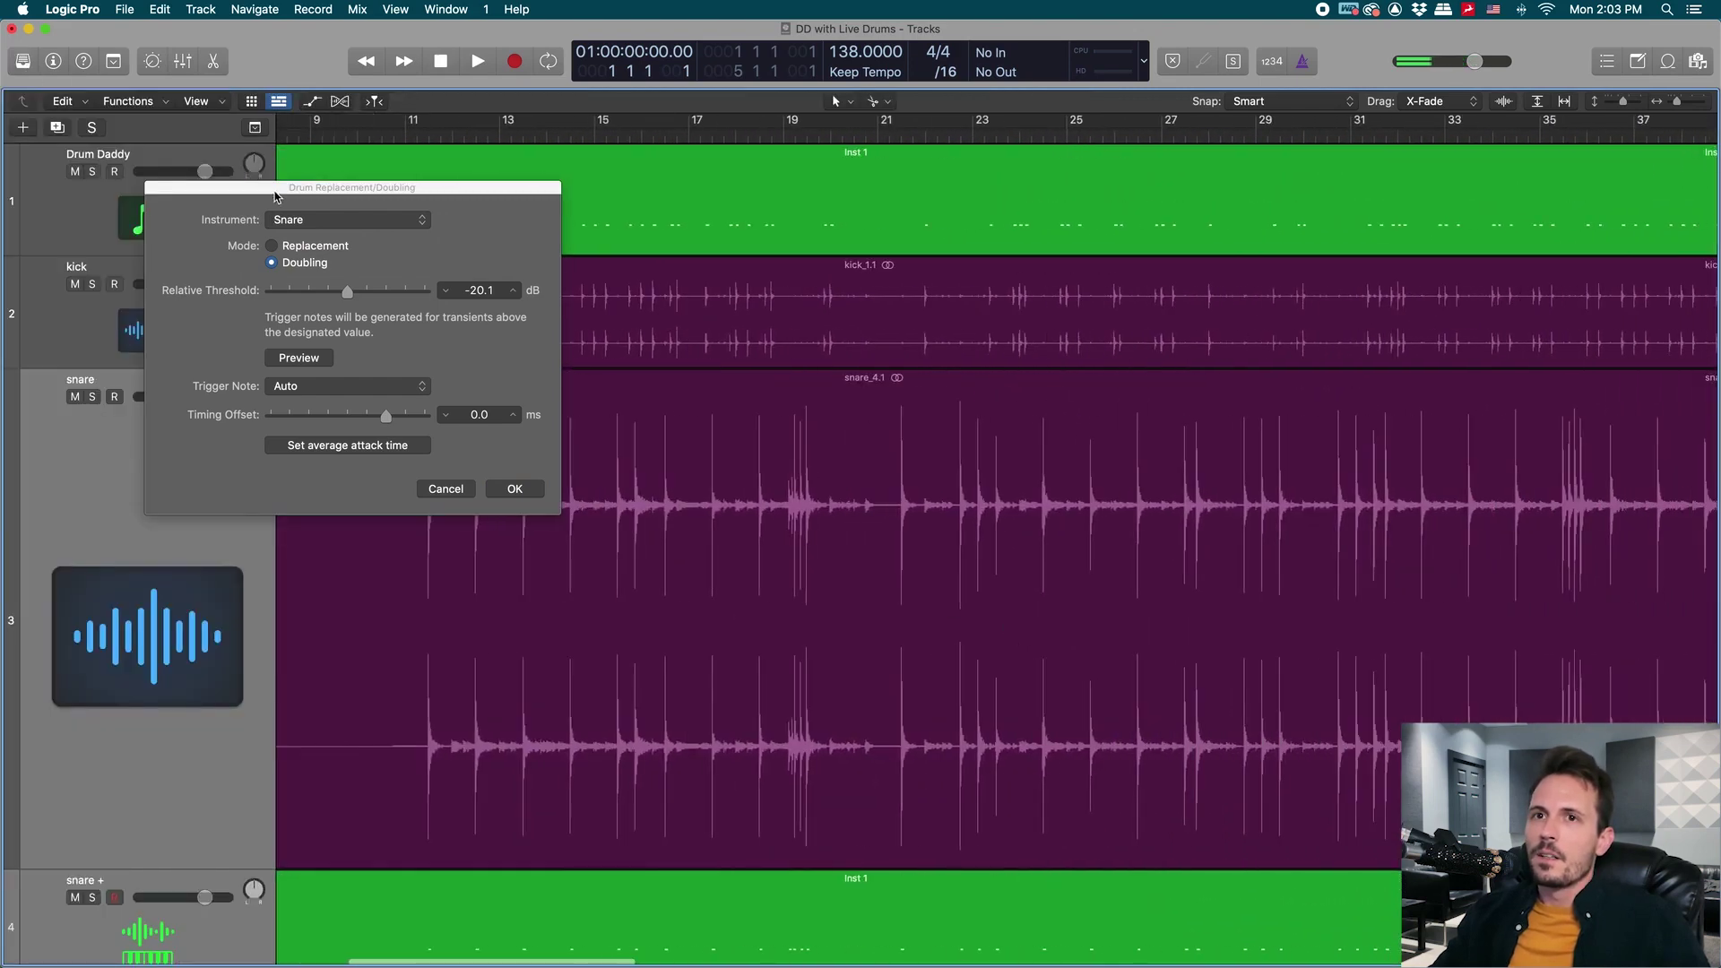
left_click_drag(368, 188, 311, 183)
scroll(1034, 656, "up", 3)
scroll(1034, 656, "down", 3)
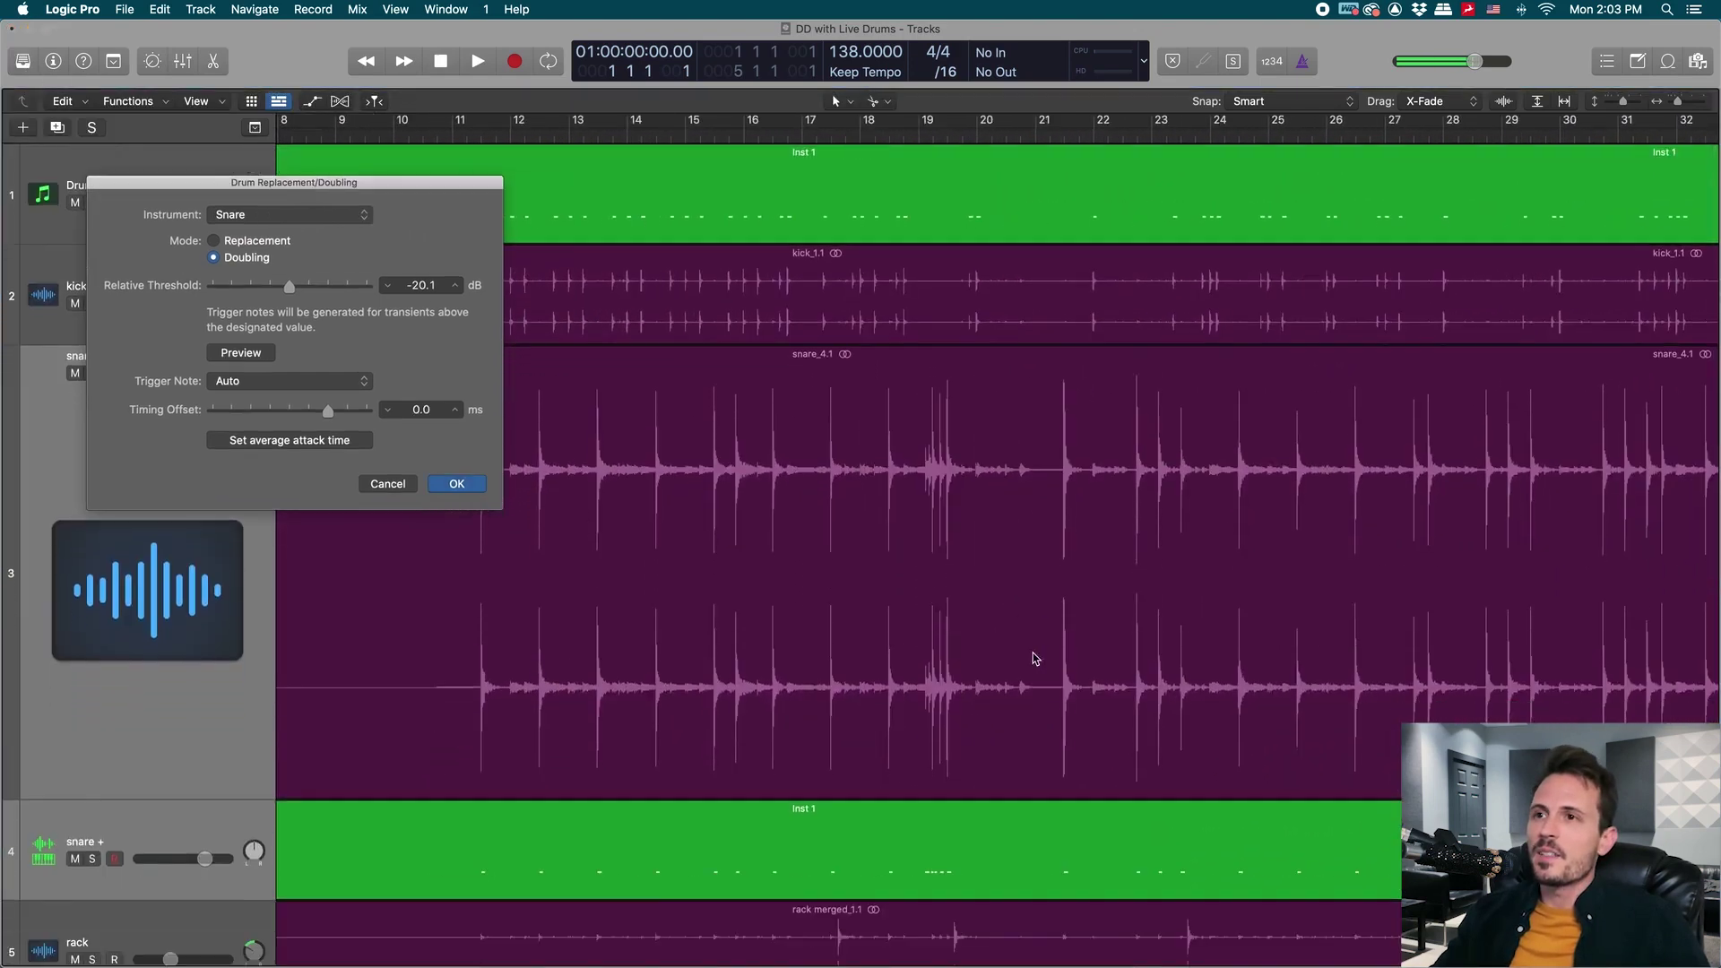
scroll(1052, 657, "right", 3)
scroll(1052, 657, "left", 7)
scroll(1137, 701, "up", 4)
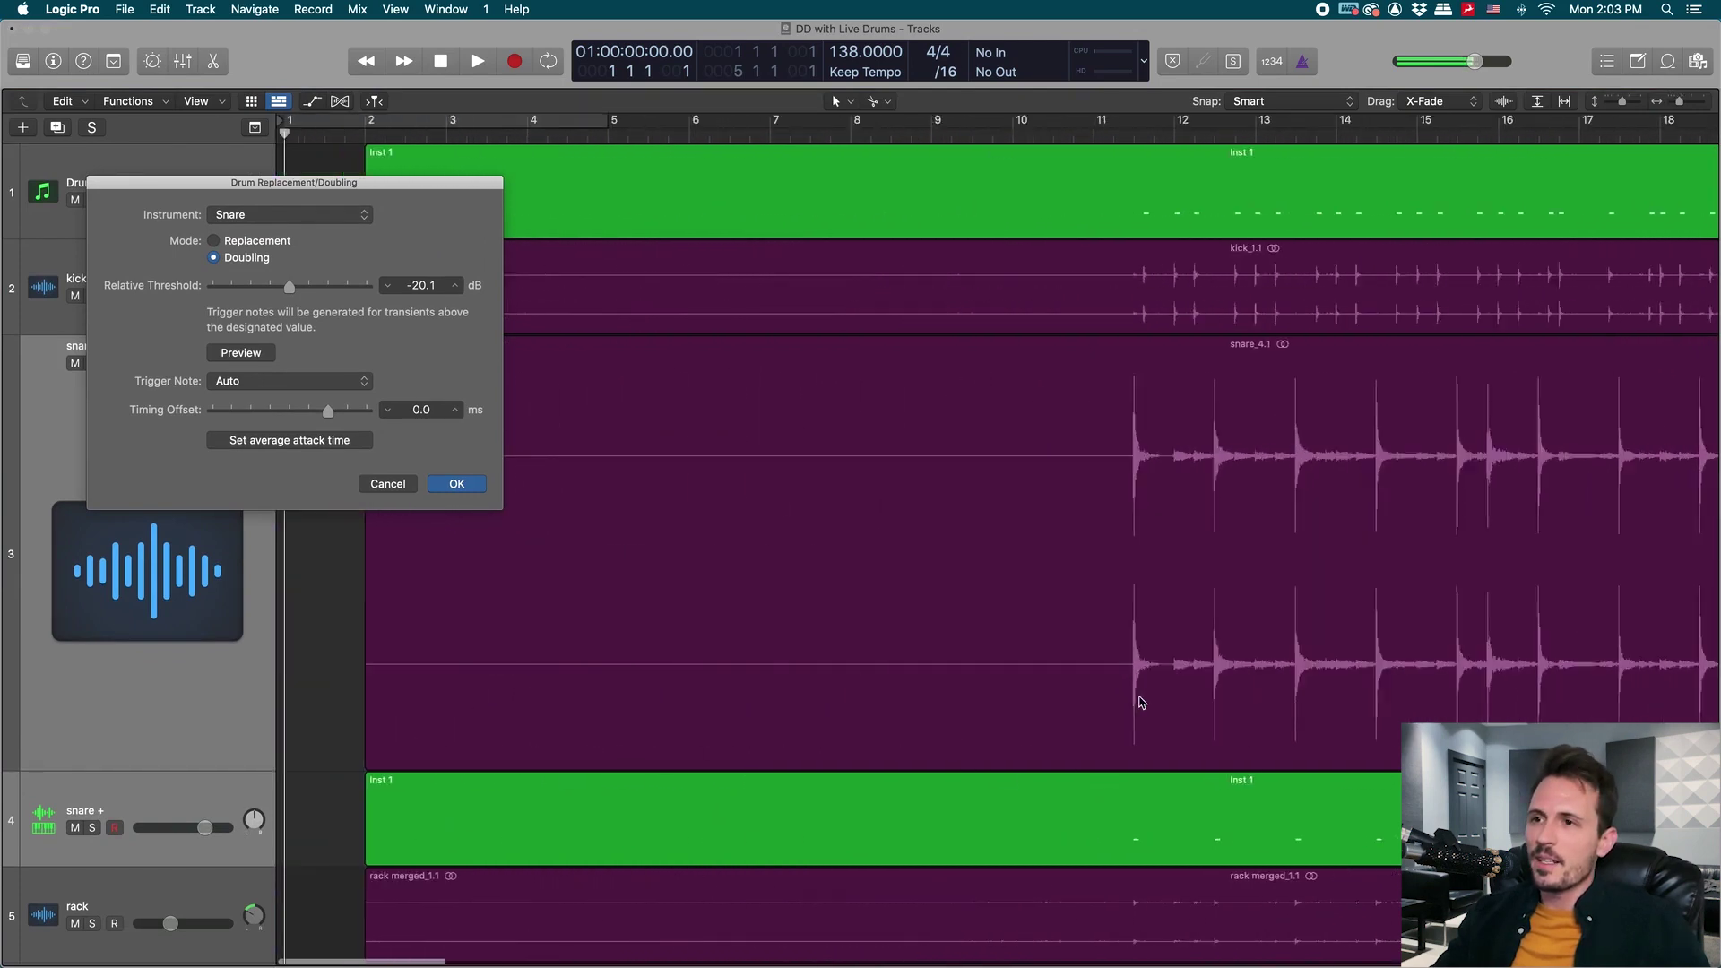
scroll(1142, 702, "right", 10)
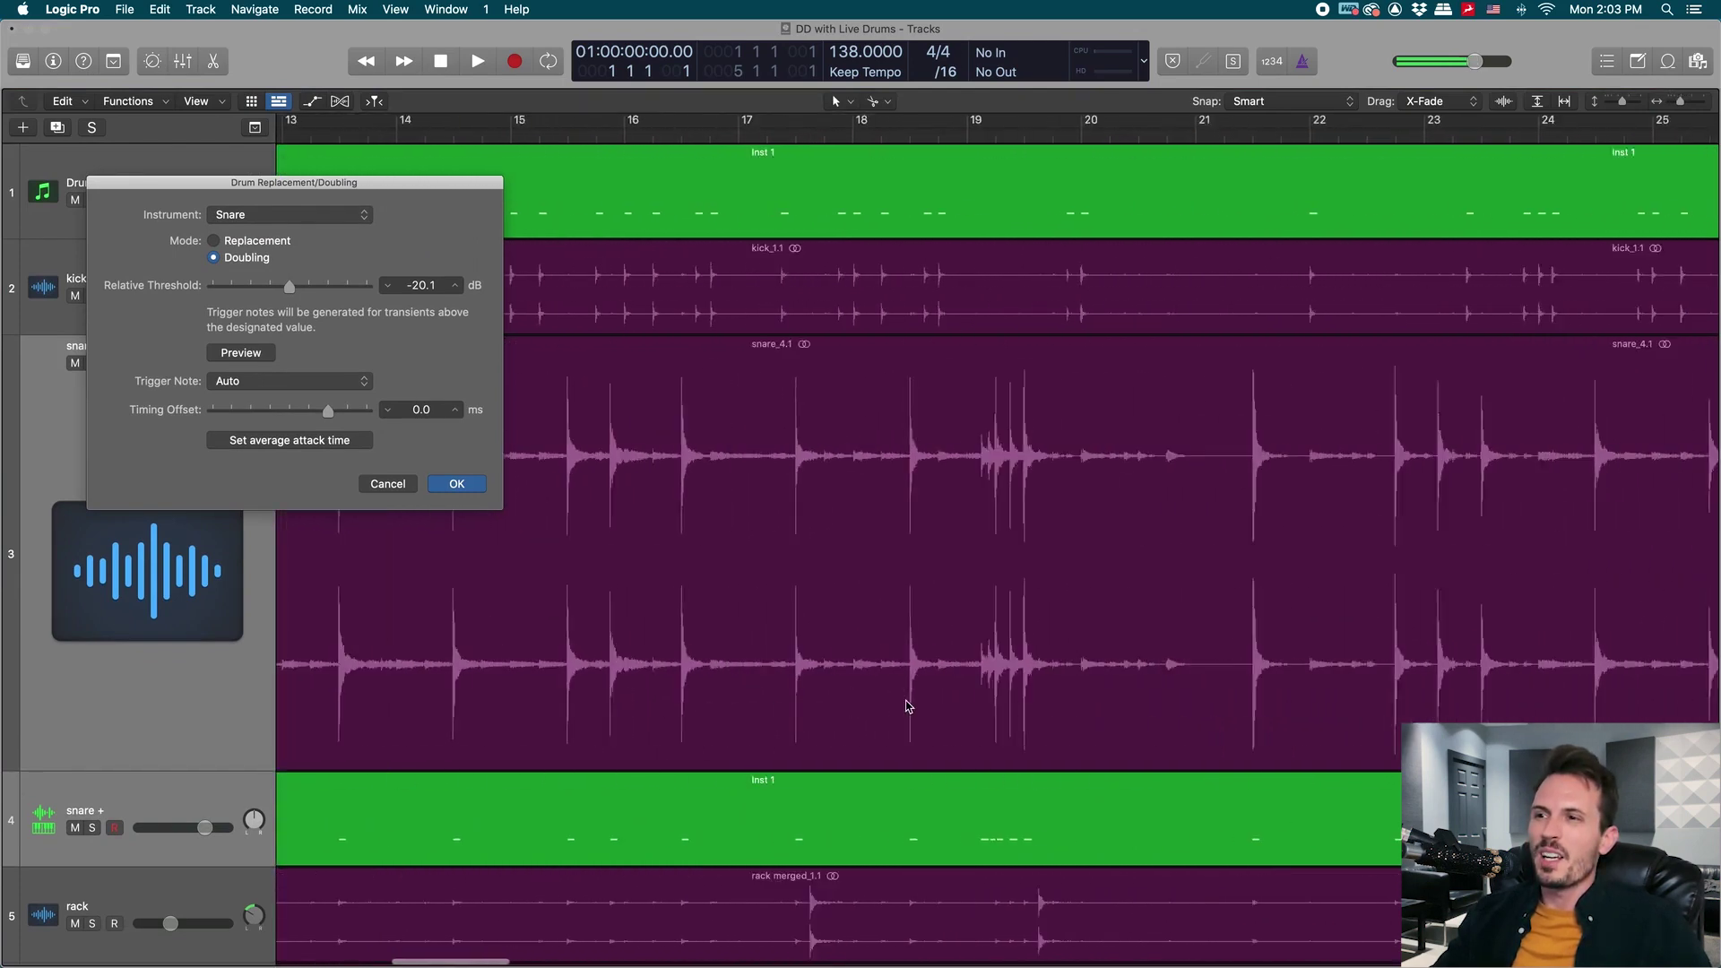
Examine the snare trigger notes against the waveform from the fill at bar 19 through the quieter hits around bars 52 to 56.
left_click(783, 137)
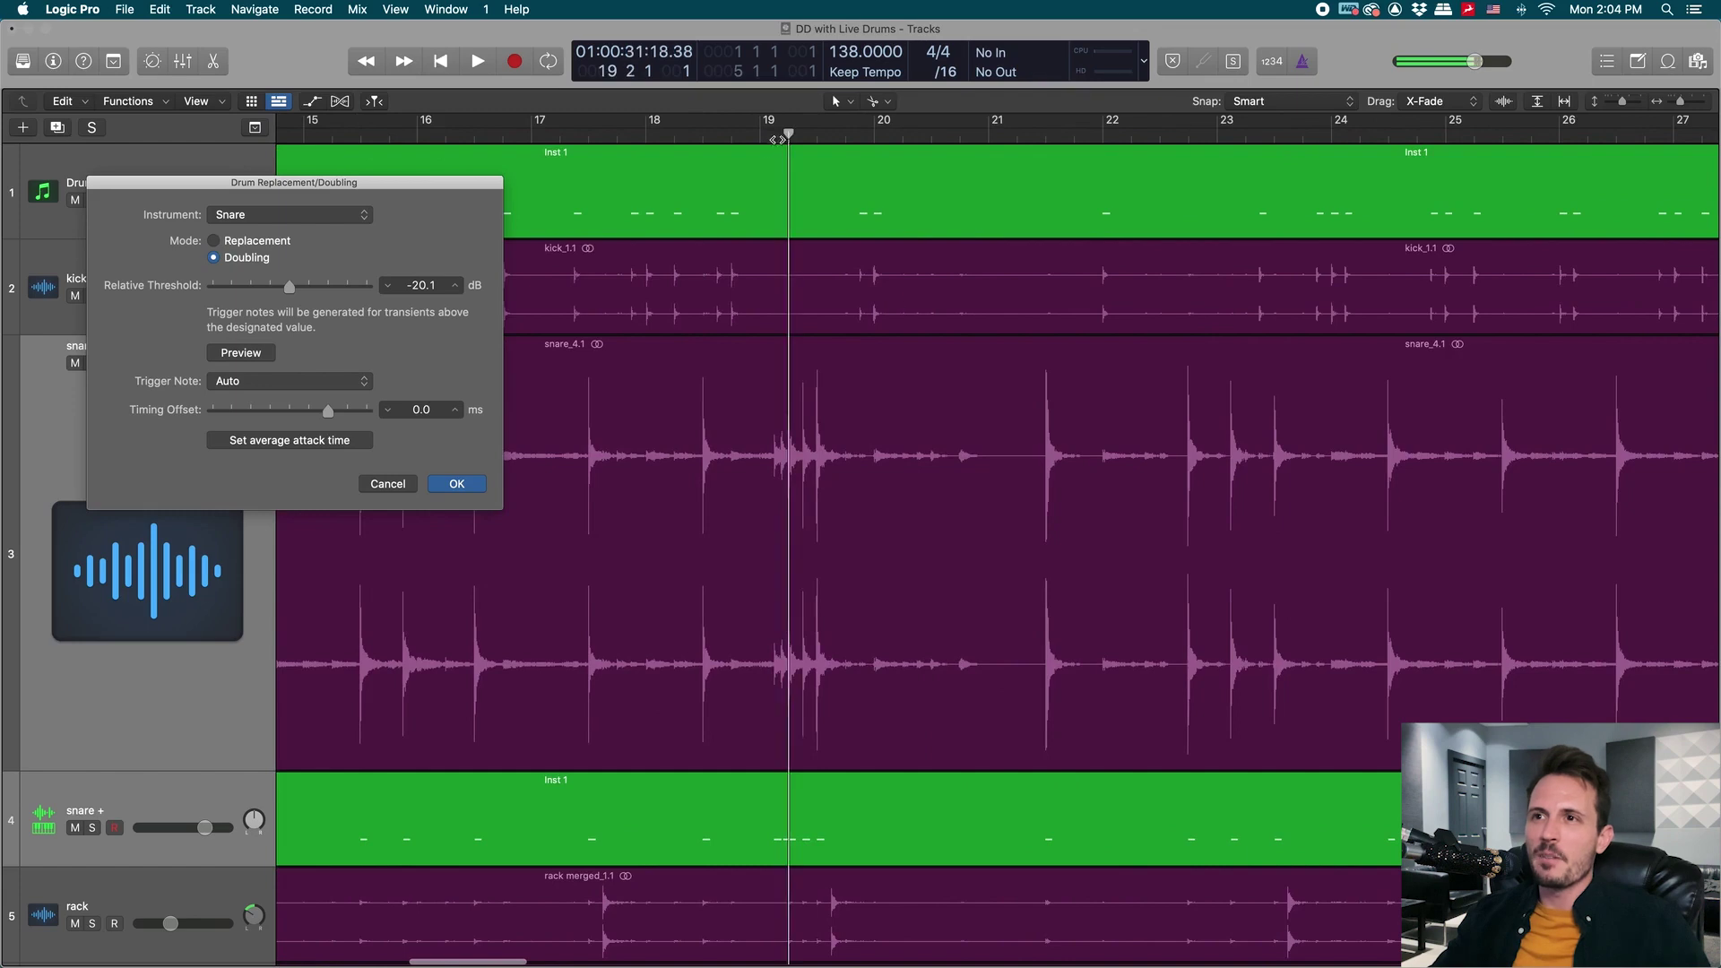
key("super+Right")
key("super+Left")
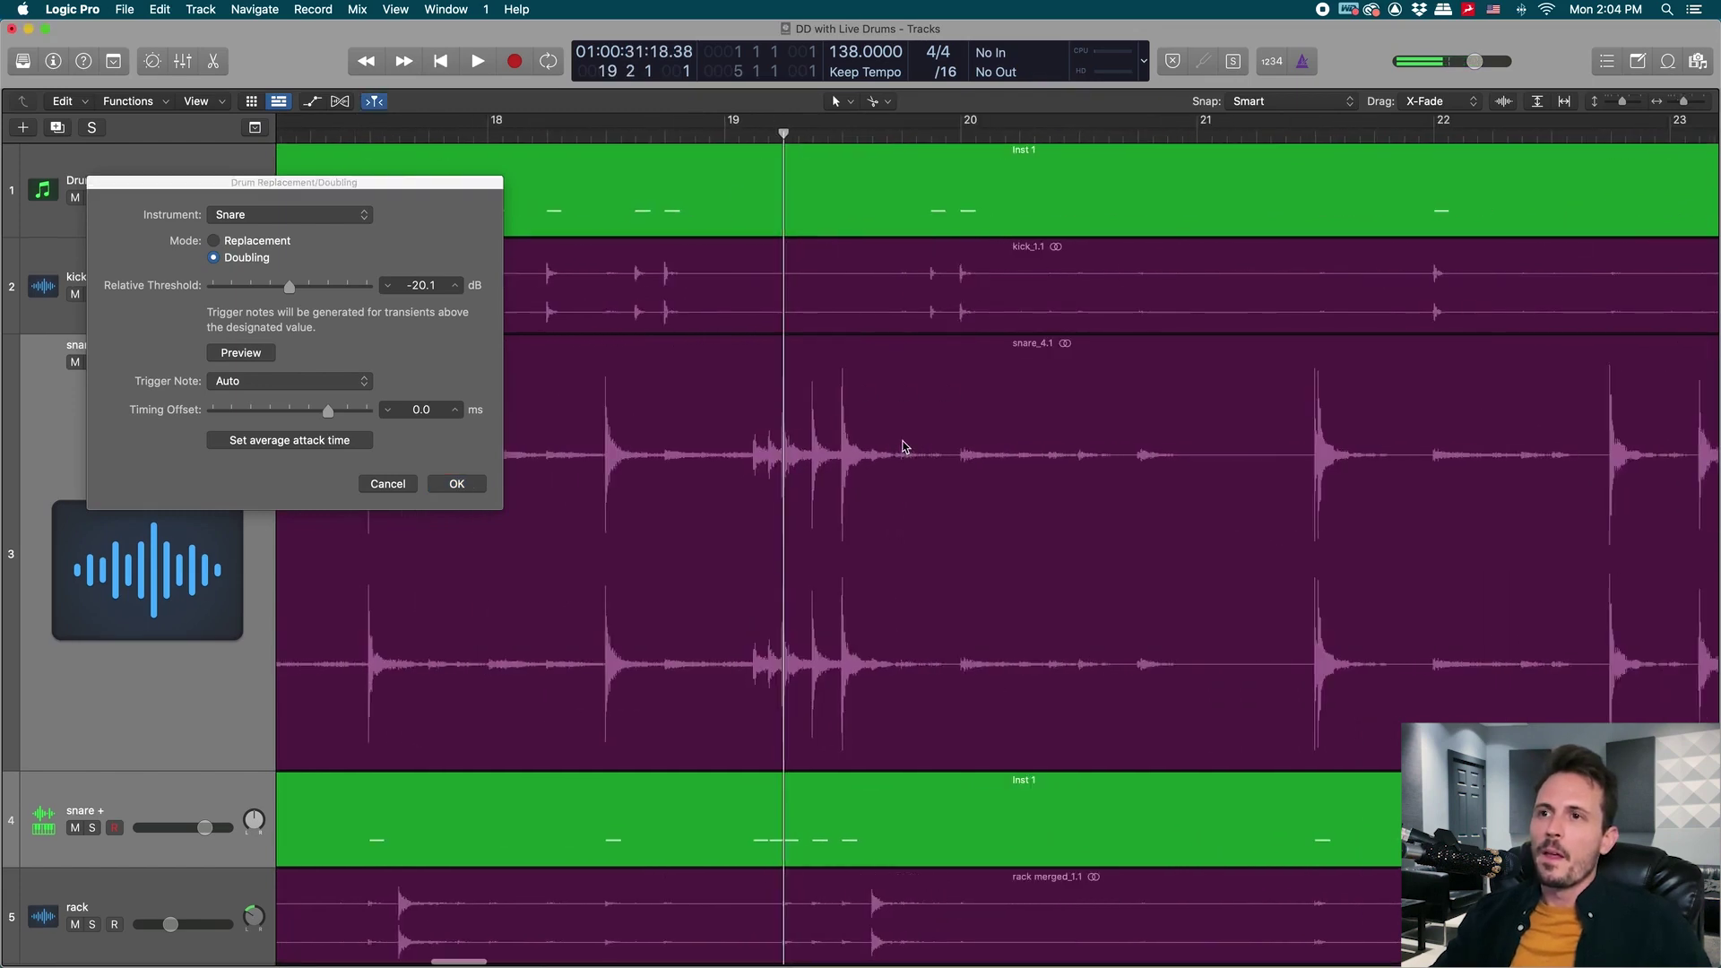
scroll(903, 446, "right", 5)
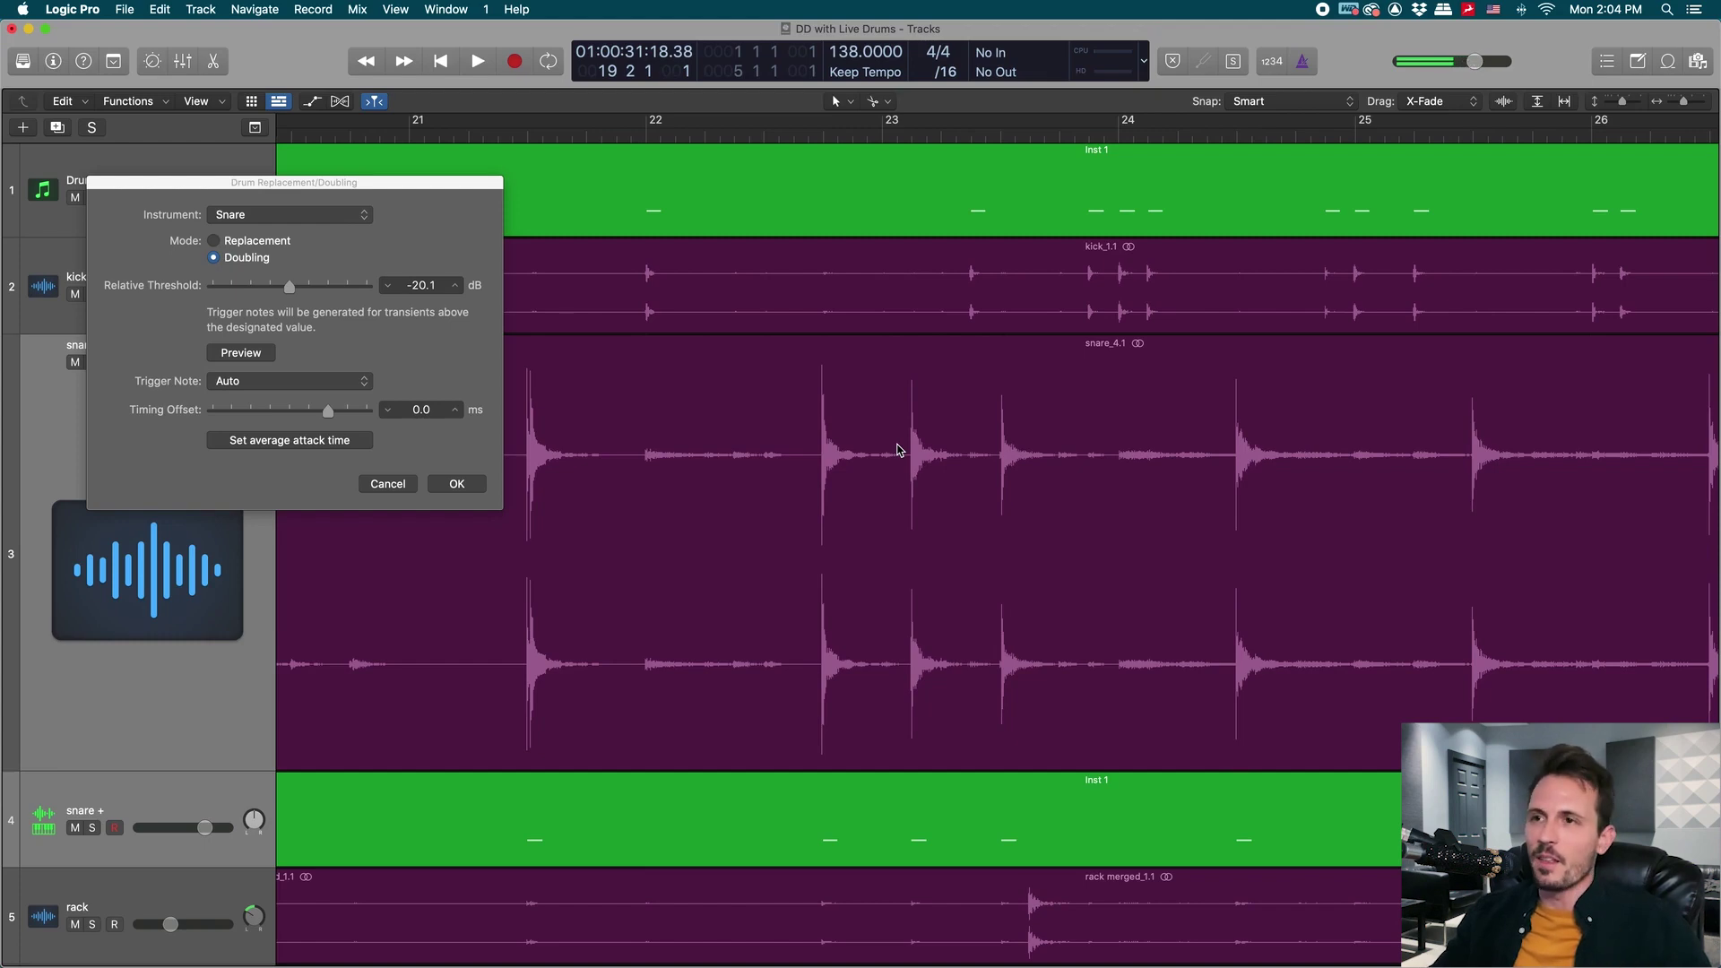
scroll(899, 450, "right", 10)
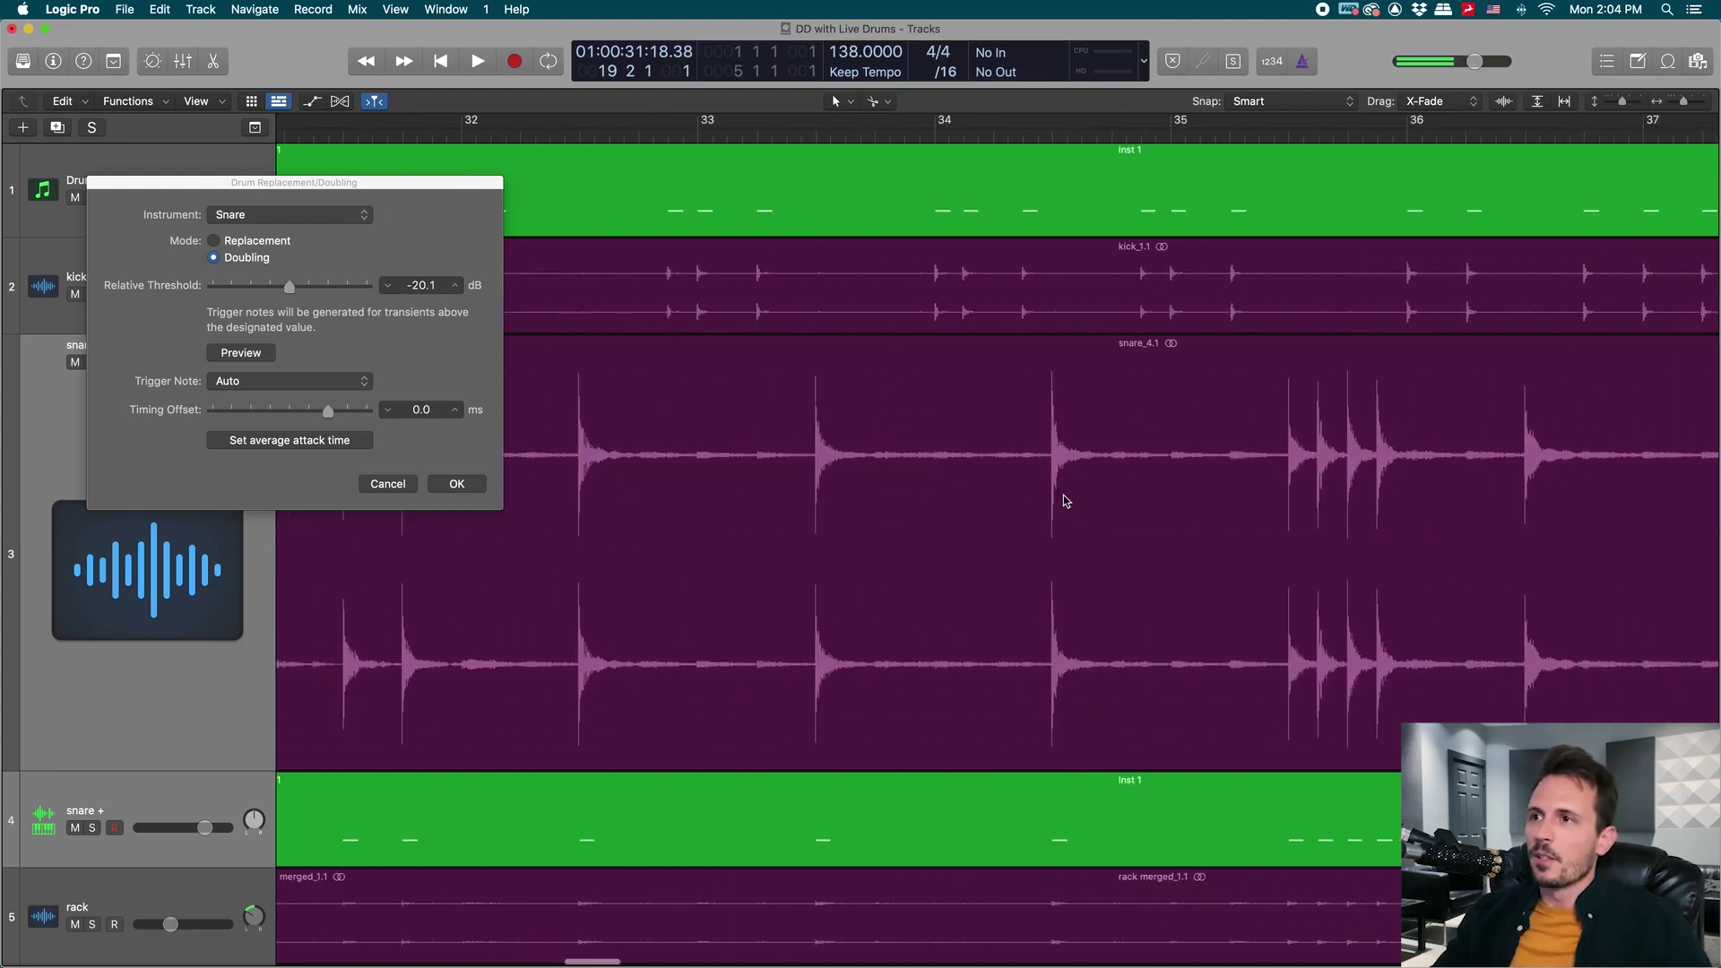
scroll(1066, 501, "right", 7)
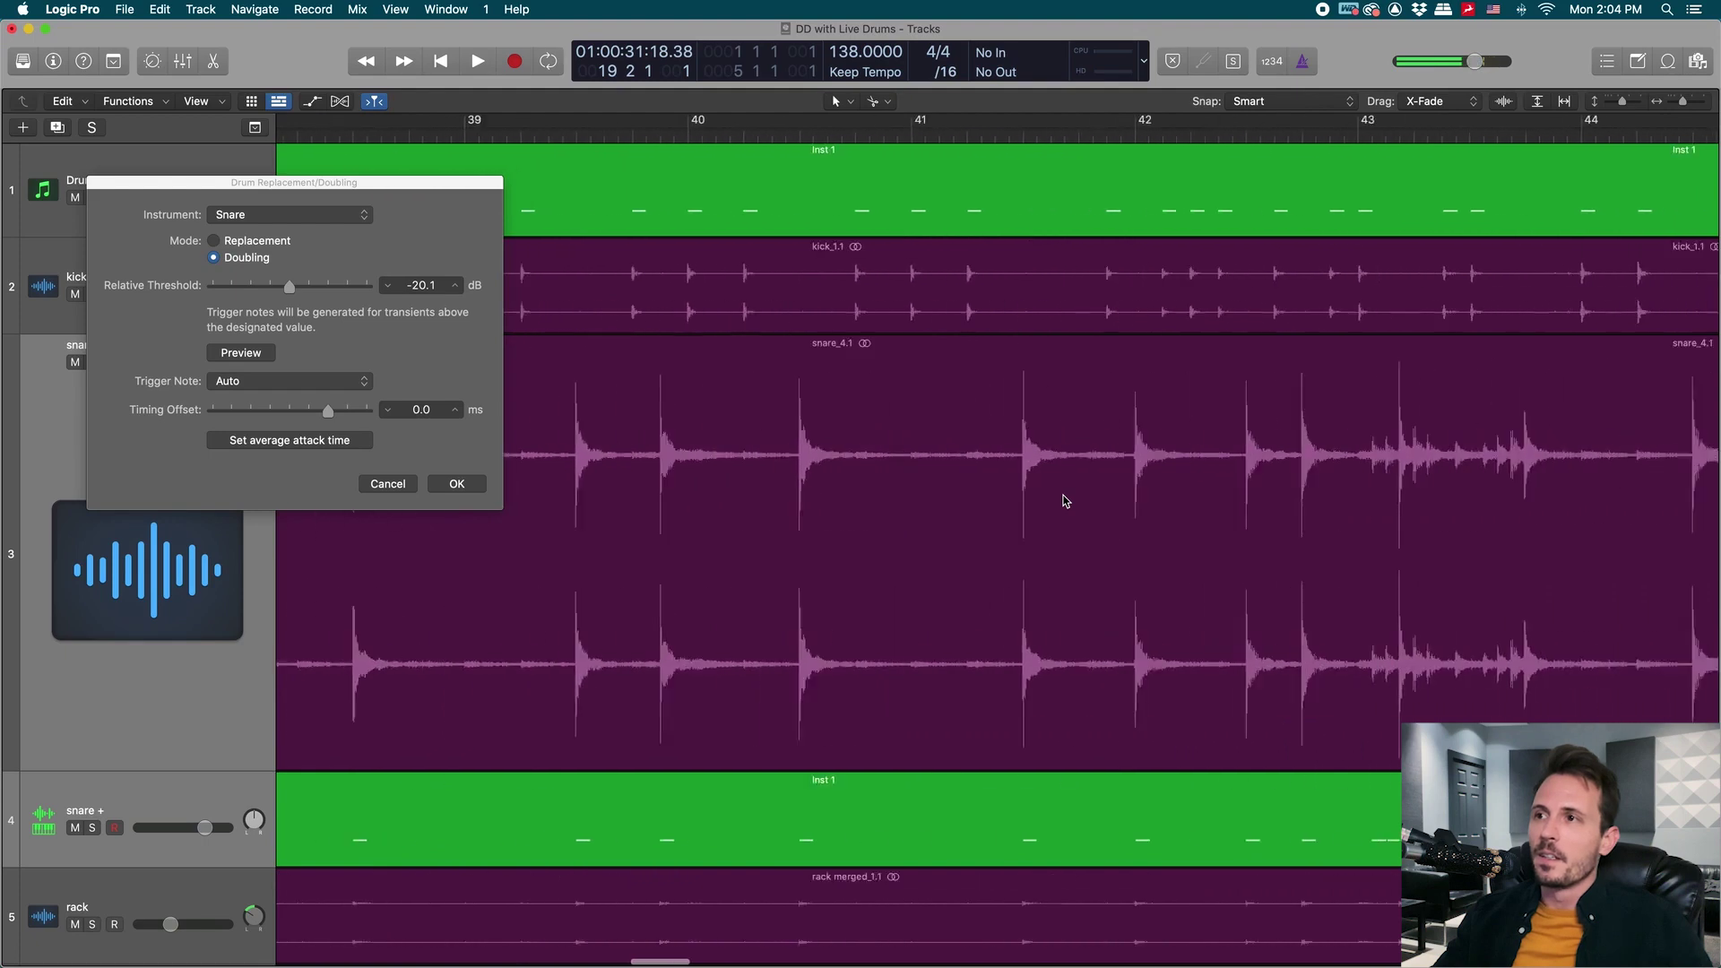
scroll(1065, 501, "right", 3)
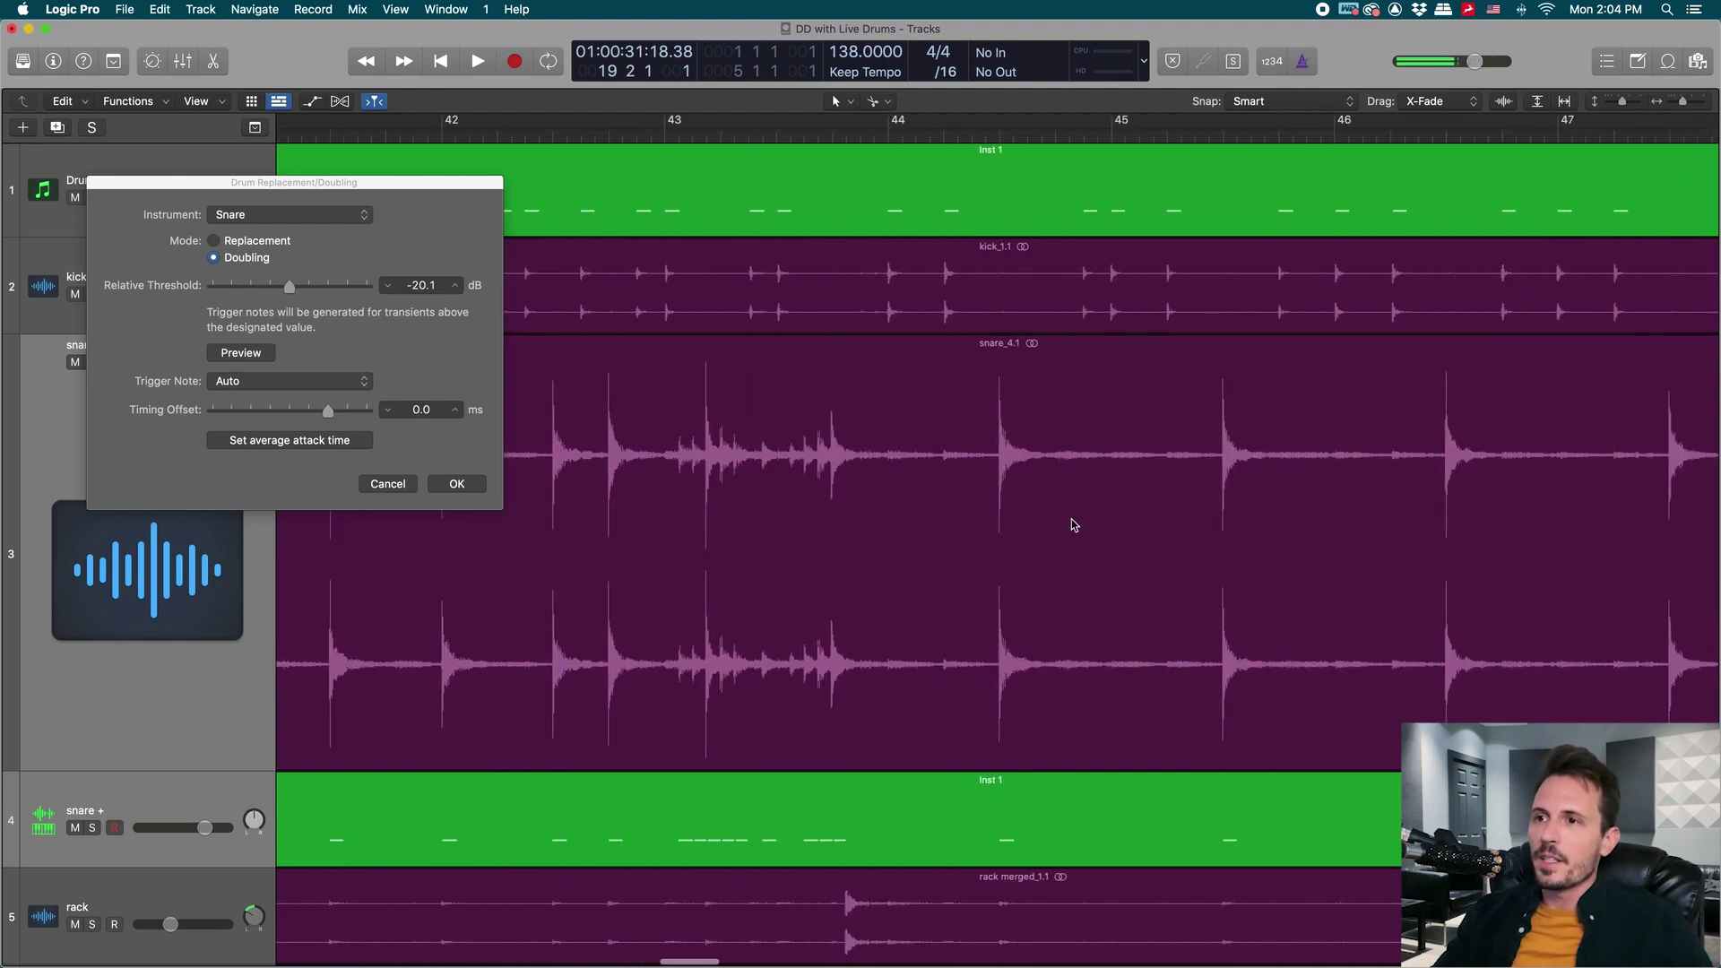
scroll(1075, 525, "right", 9)
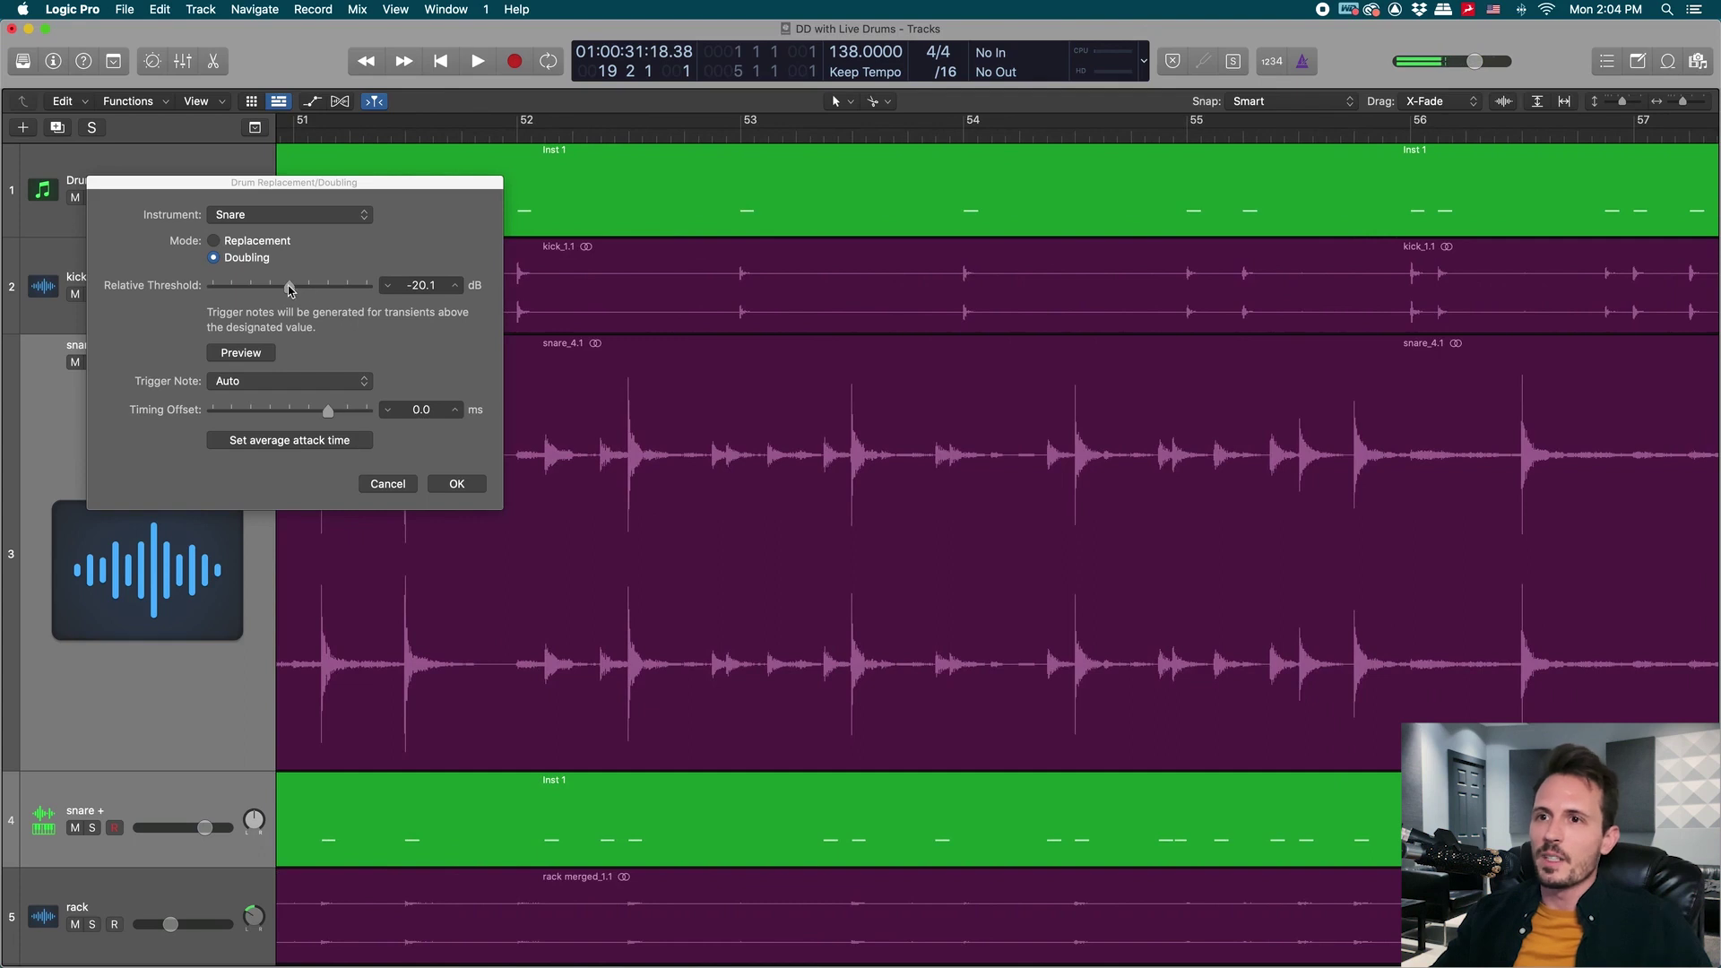
Set the snare doubling's relative threshold to -23.4 dB, check the trigger notes through to the song's end, and apply it.
left_click_drag(290, 287, 287, 287)
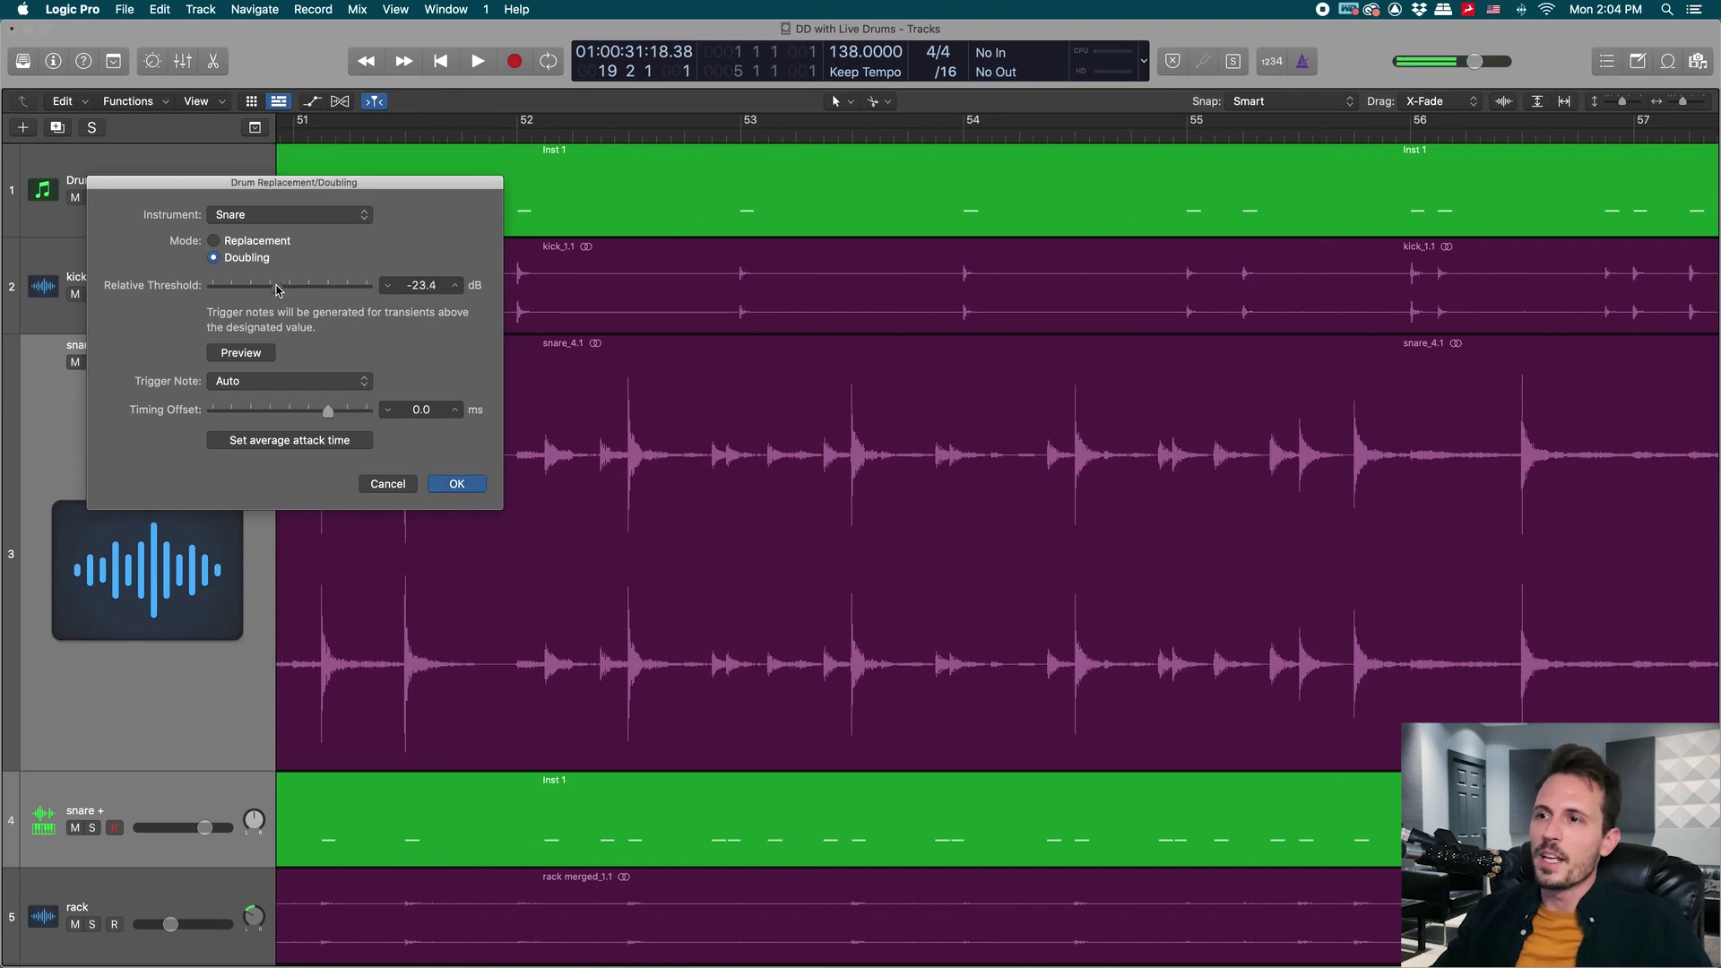
scroll(788, 530, "right", 8)
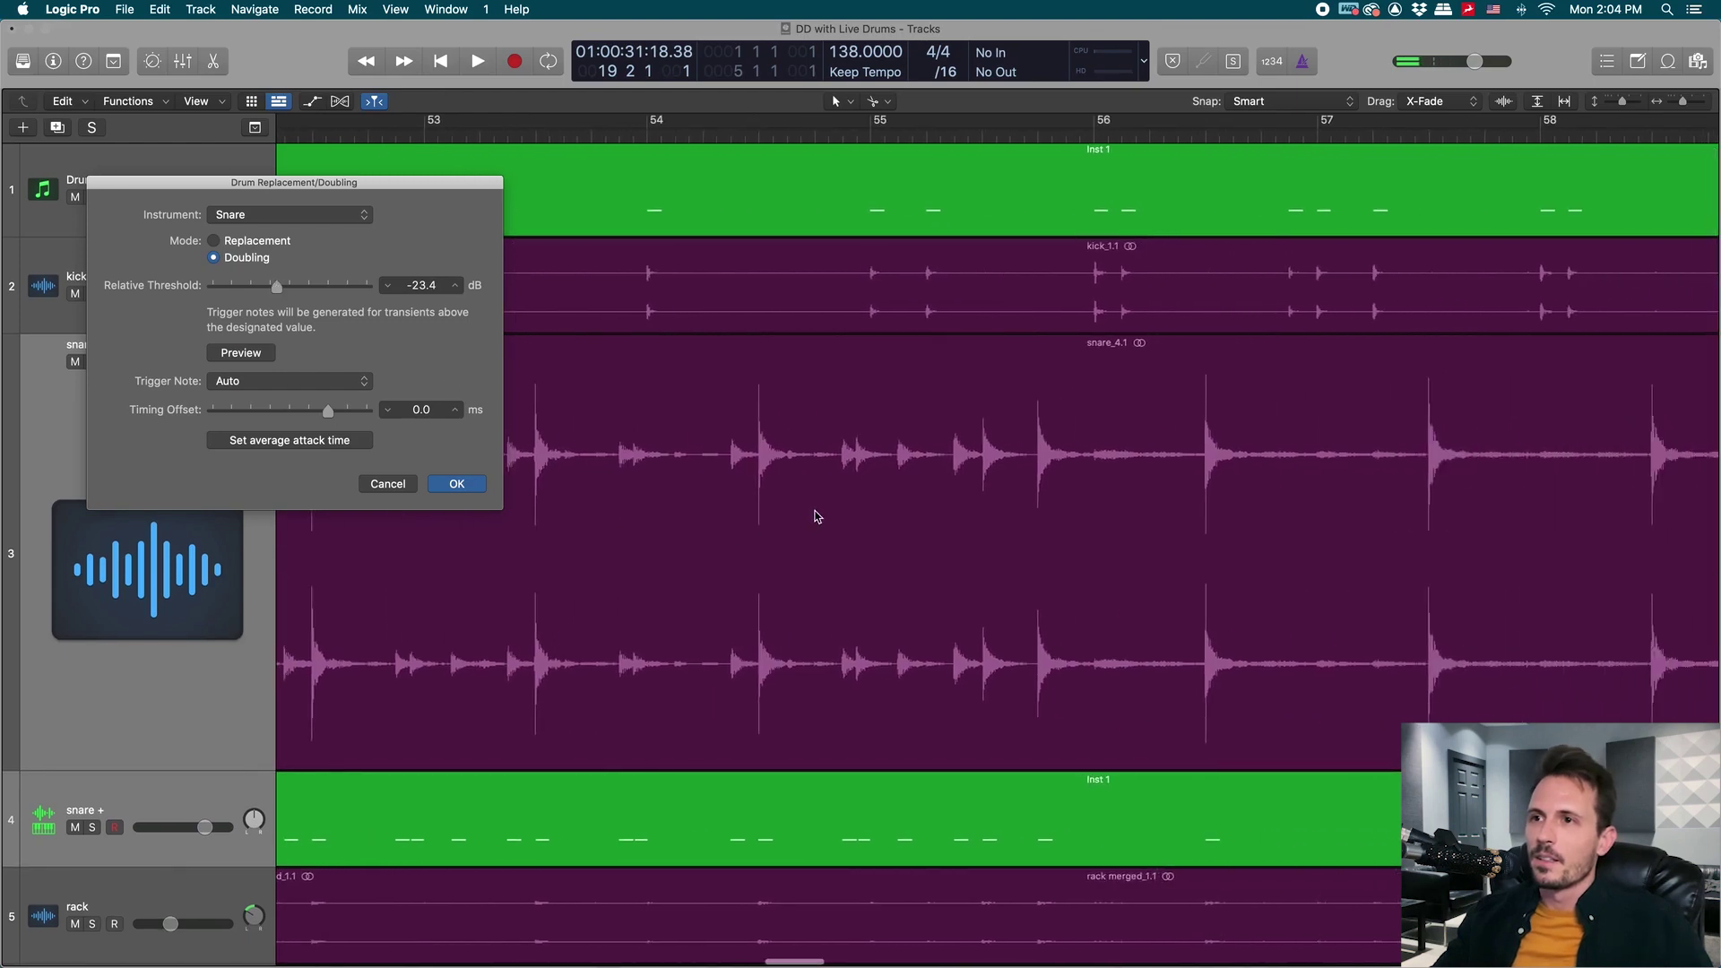
scroll(817, 516, "right", 15)
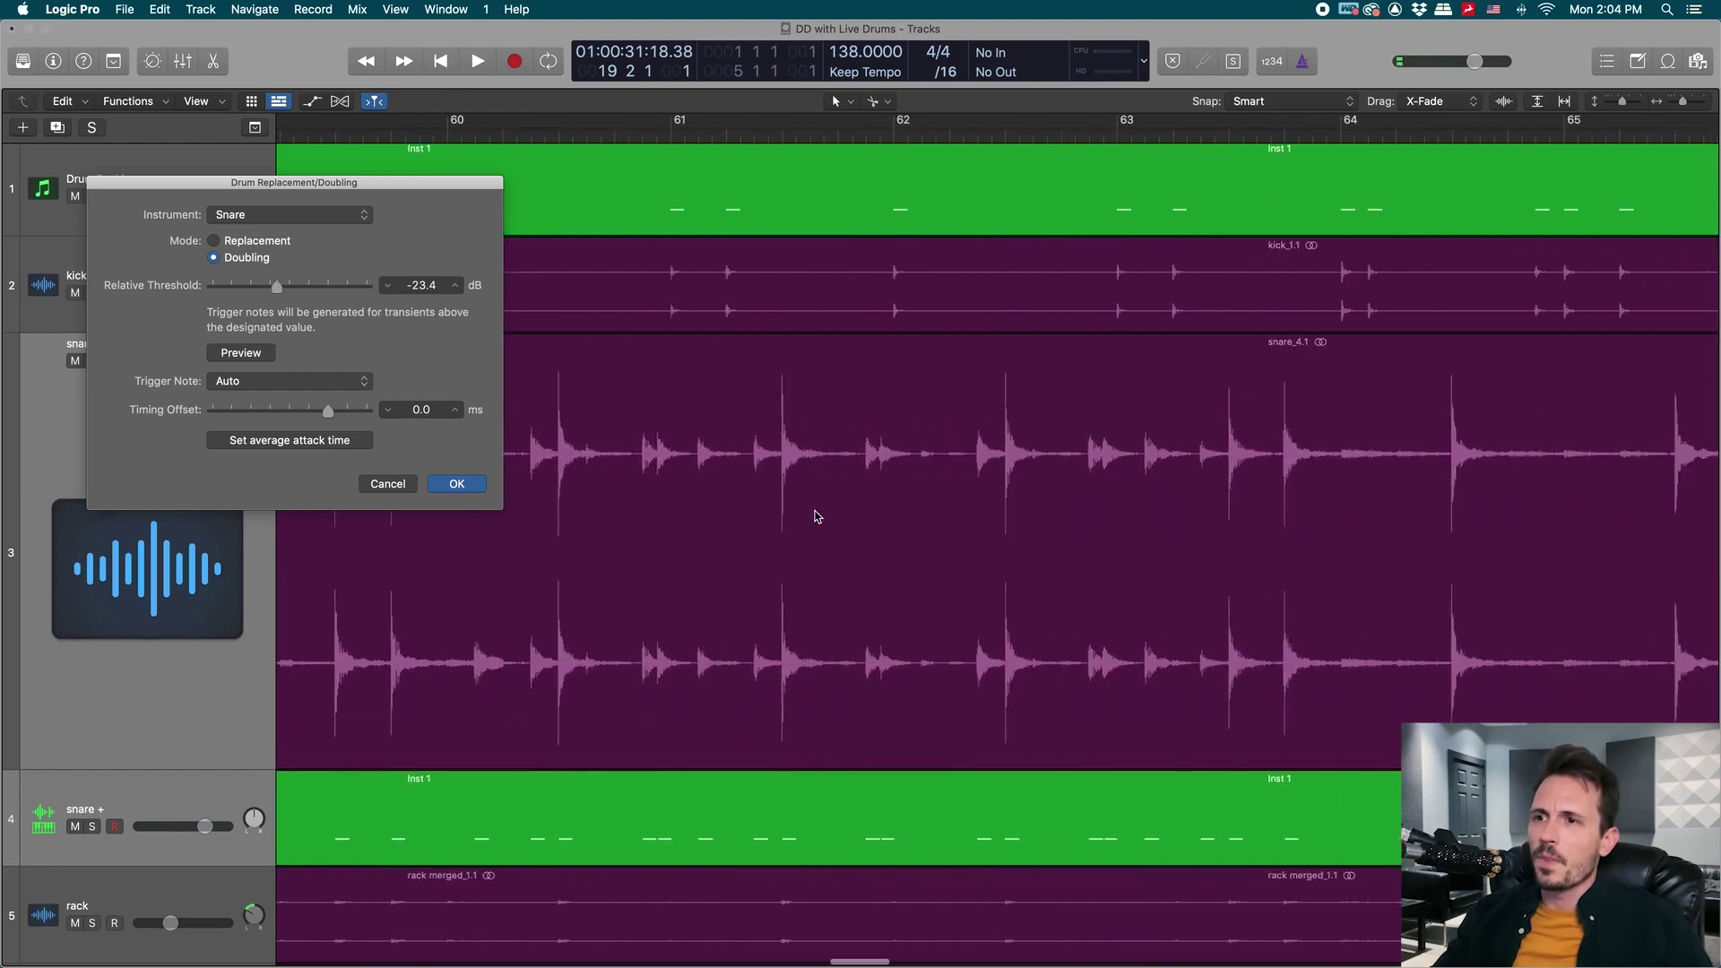
scroll(817, 516, "right", 20)
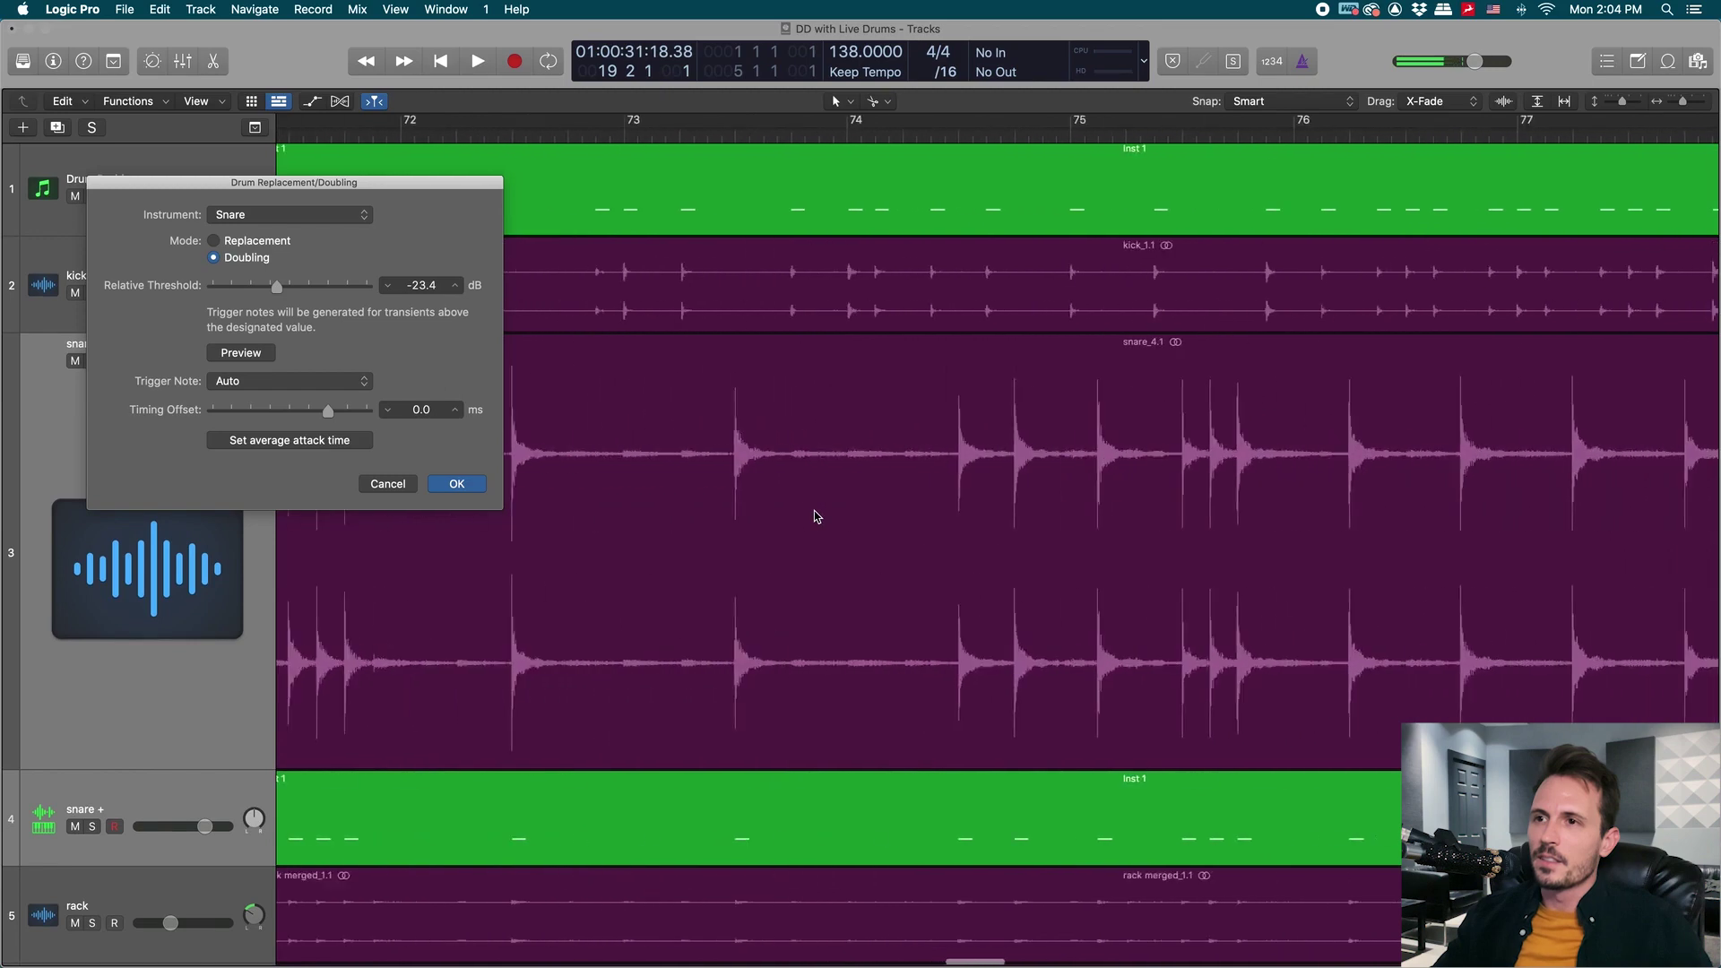
scroll(817, 516, "right", 15)
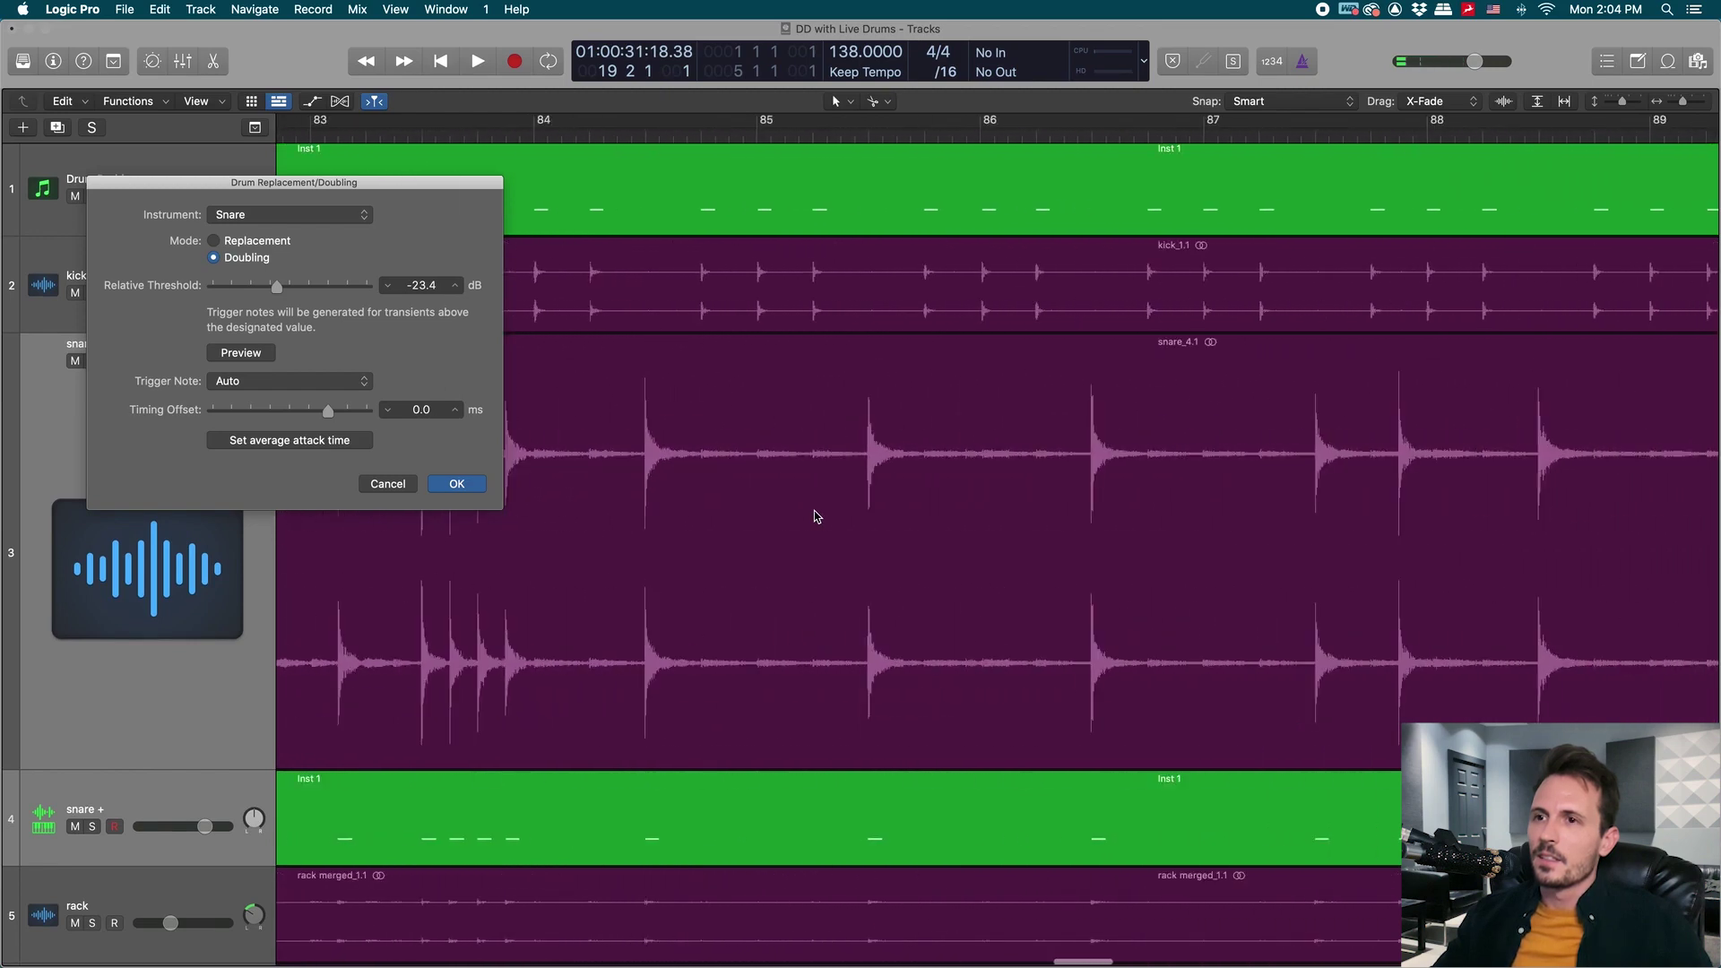
scroll(817, 516, "right", 20)
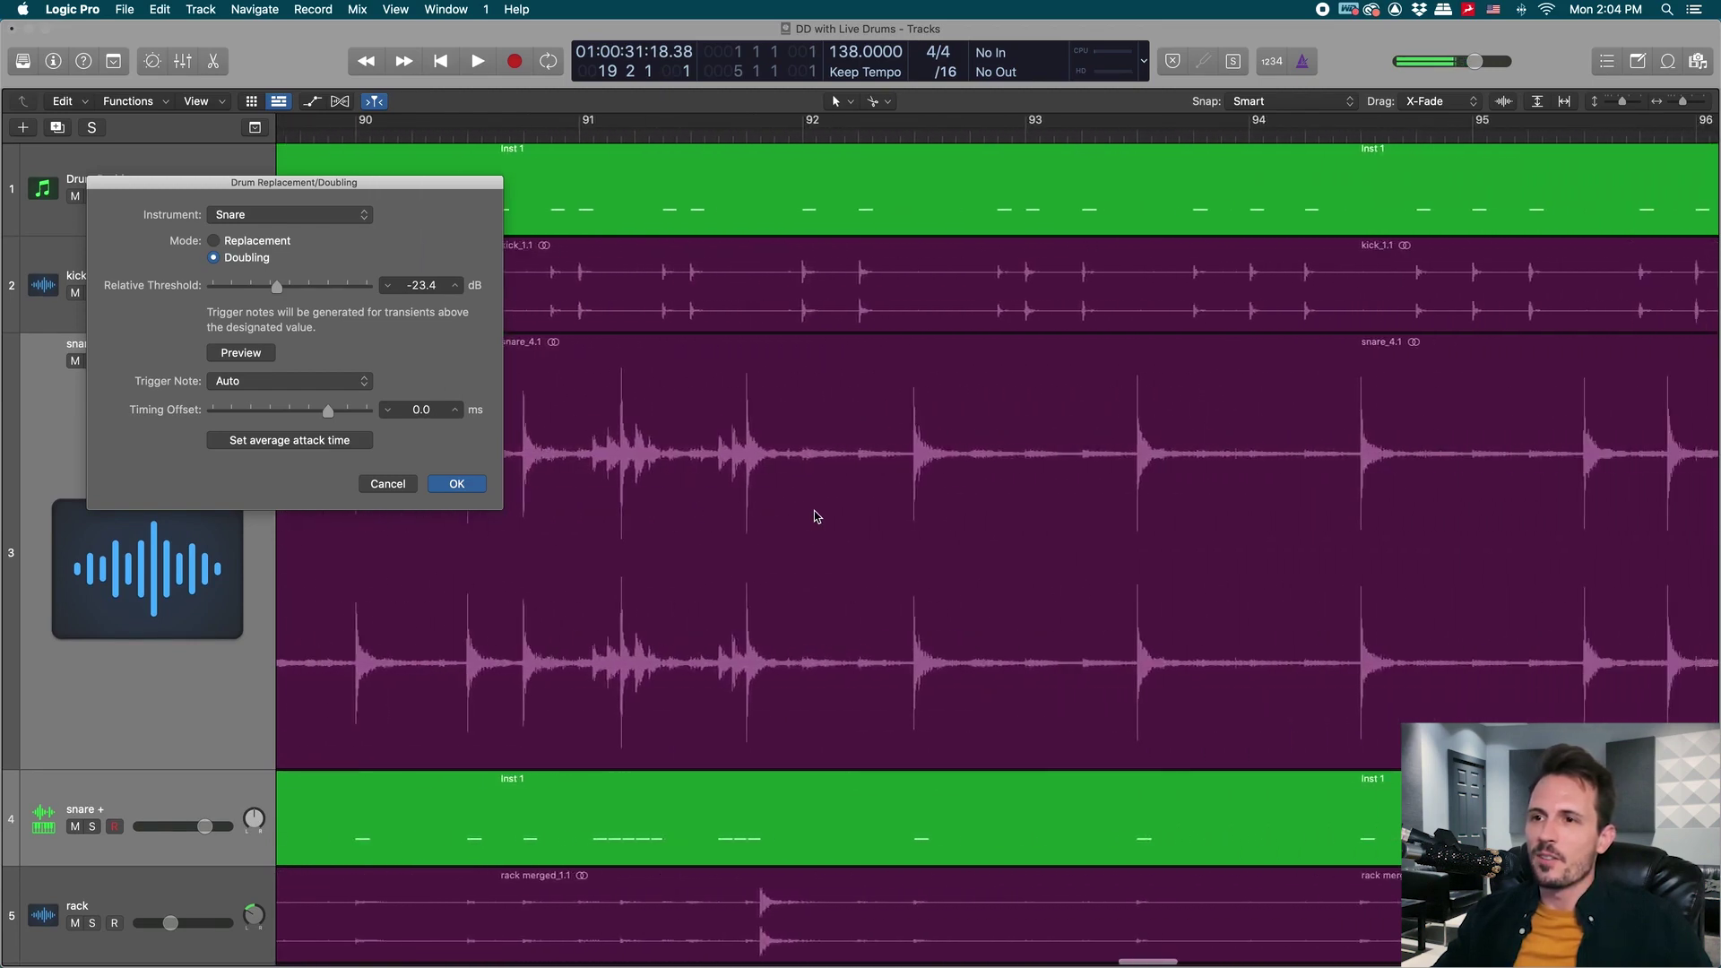
scroll(817, 516, "right", 10)
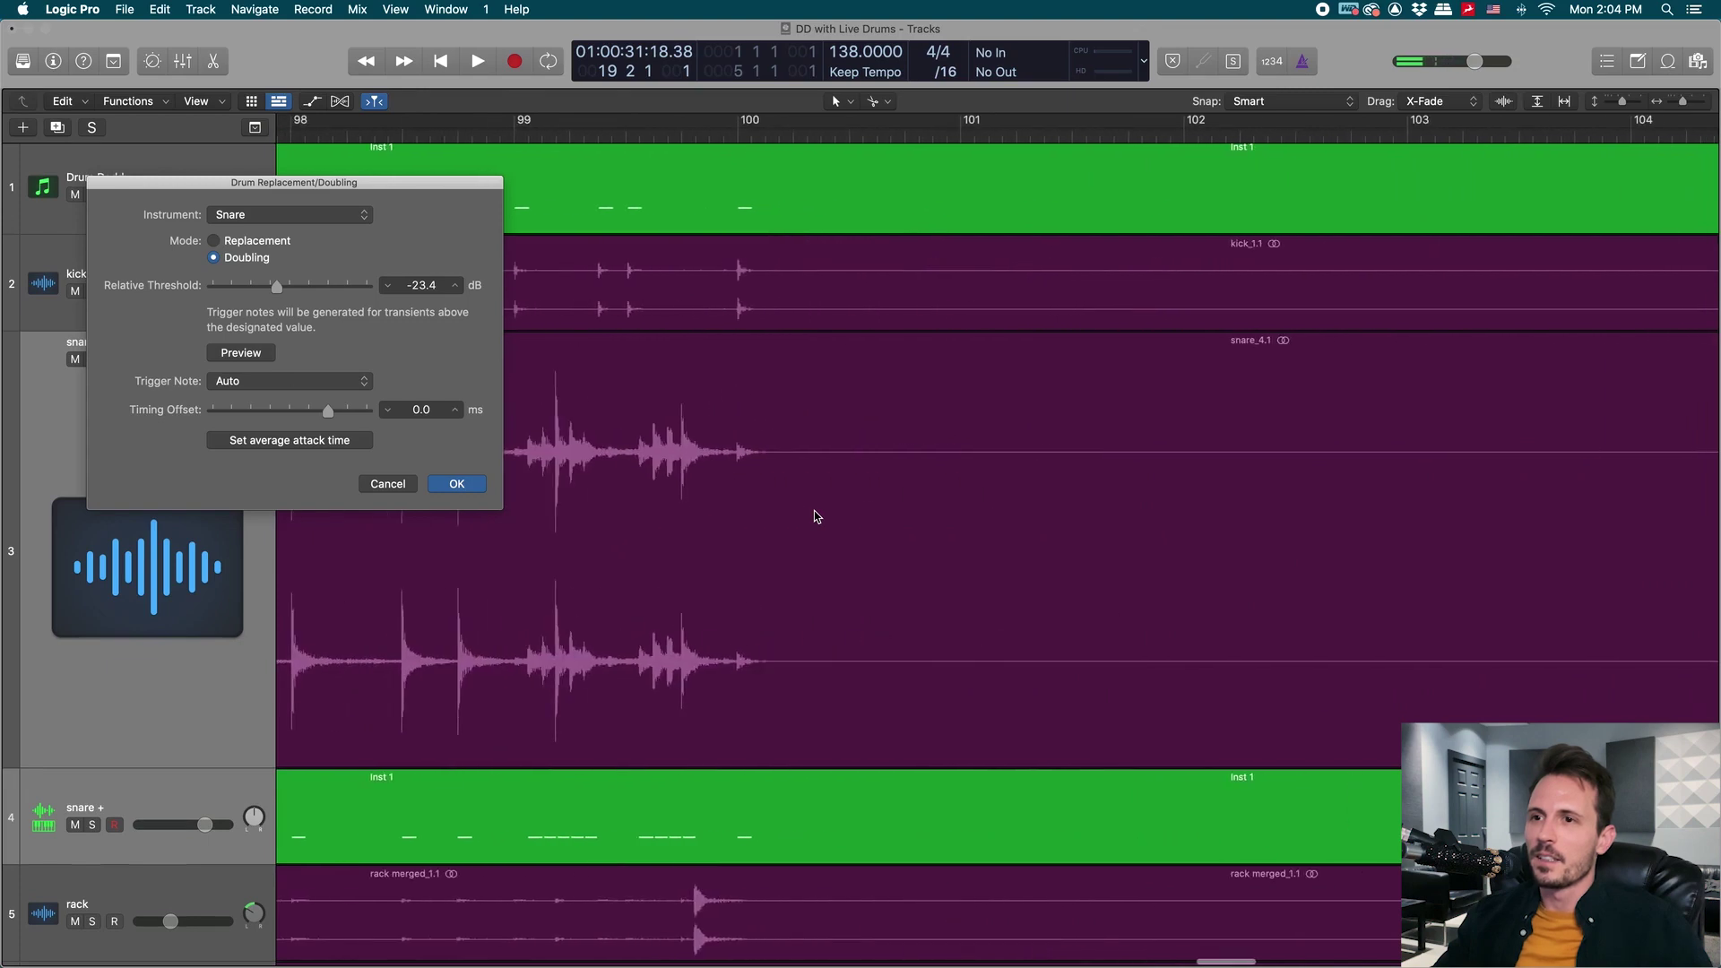
left_click(456, 483)
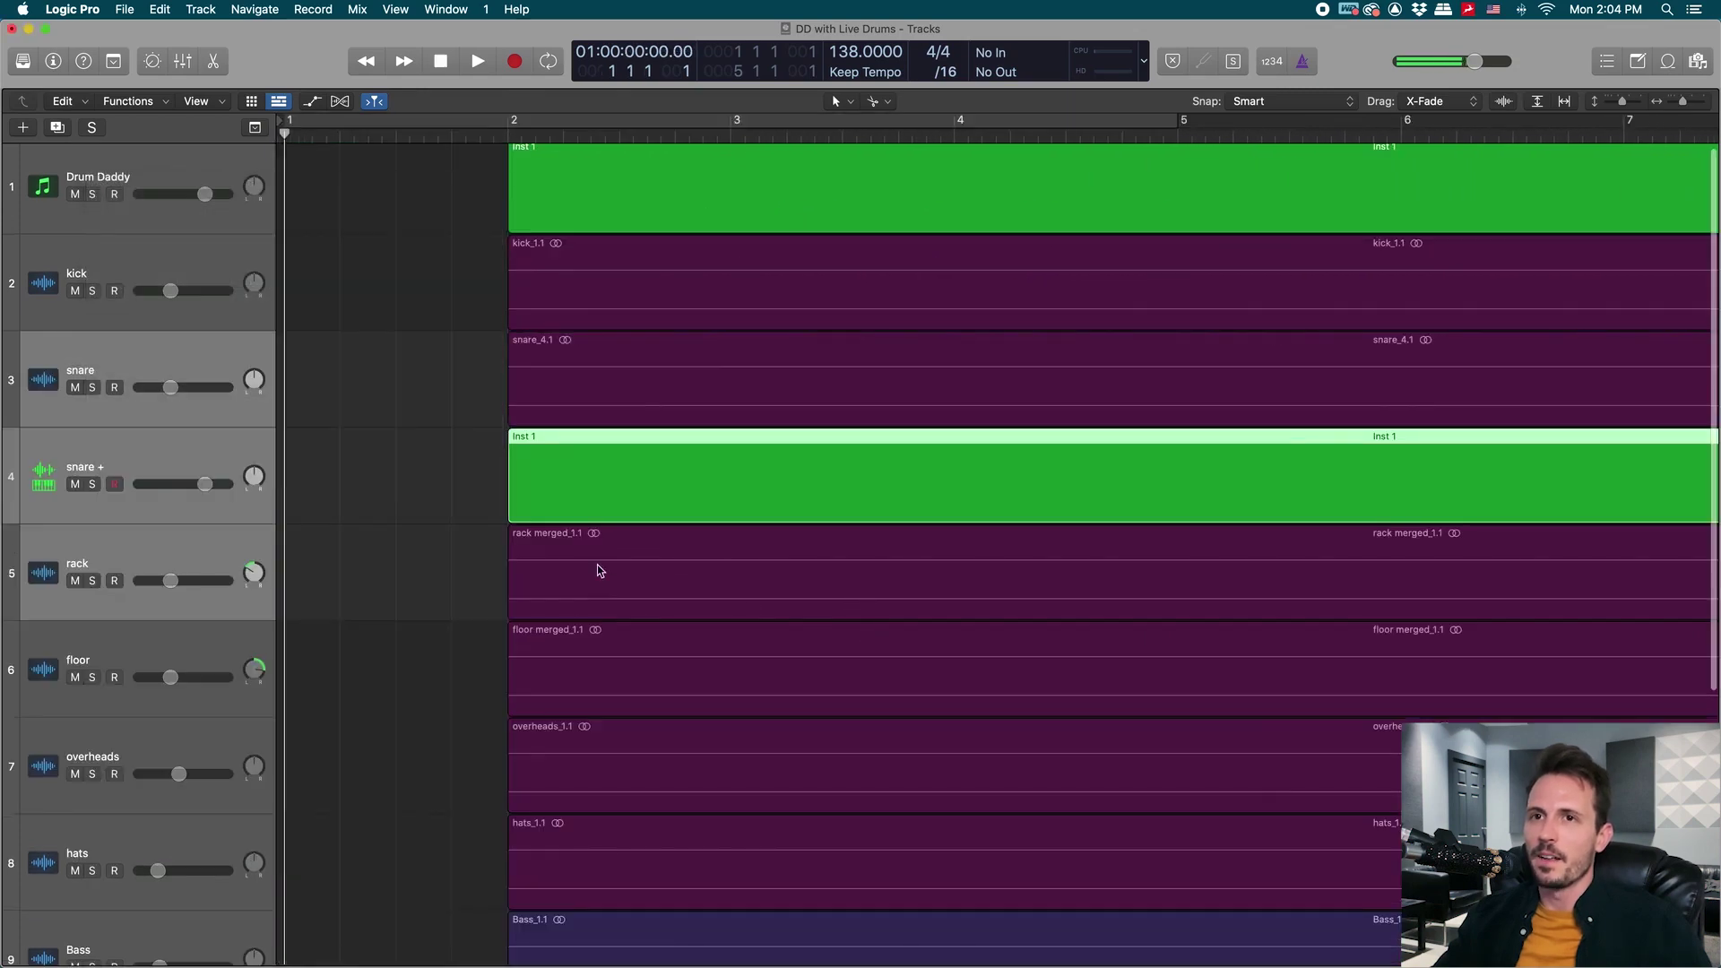
Move the generated snare MIDI region from the snare + track onto the Drum Daddy track.
key("super+Left")
key("super+Left")
key("super+Left")
left_click(499, 496)
scroll(499, 495, "up", 1)
key("ctrl+m")
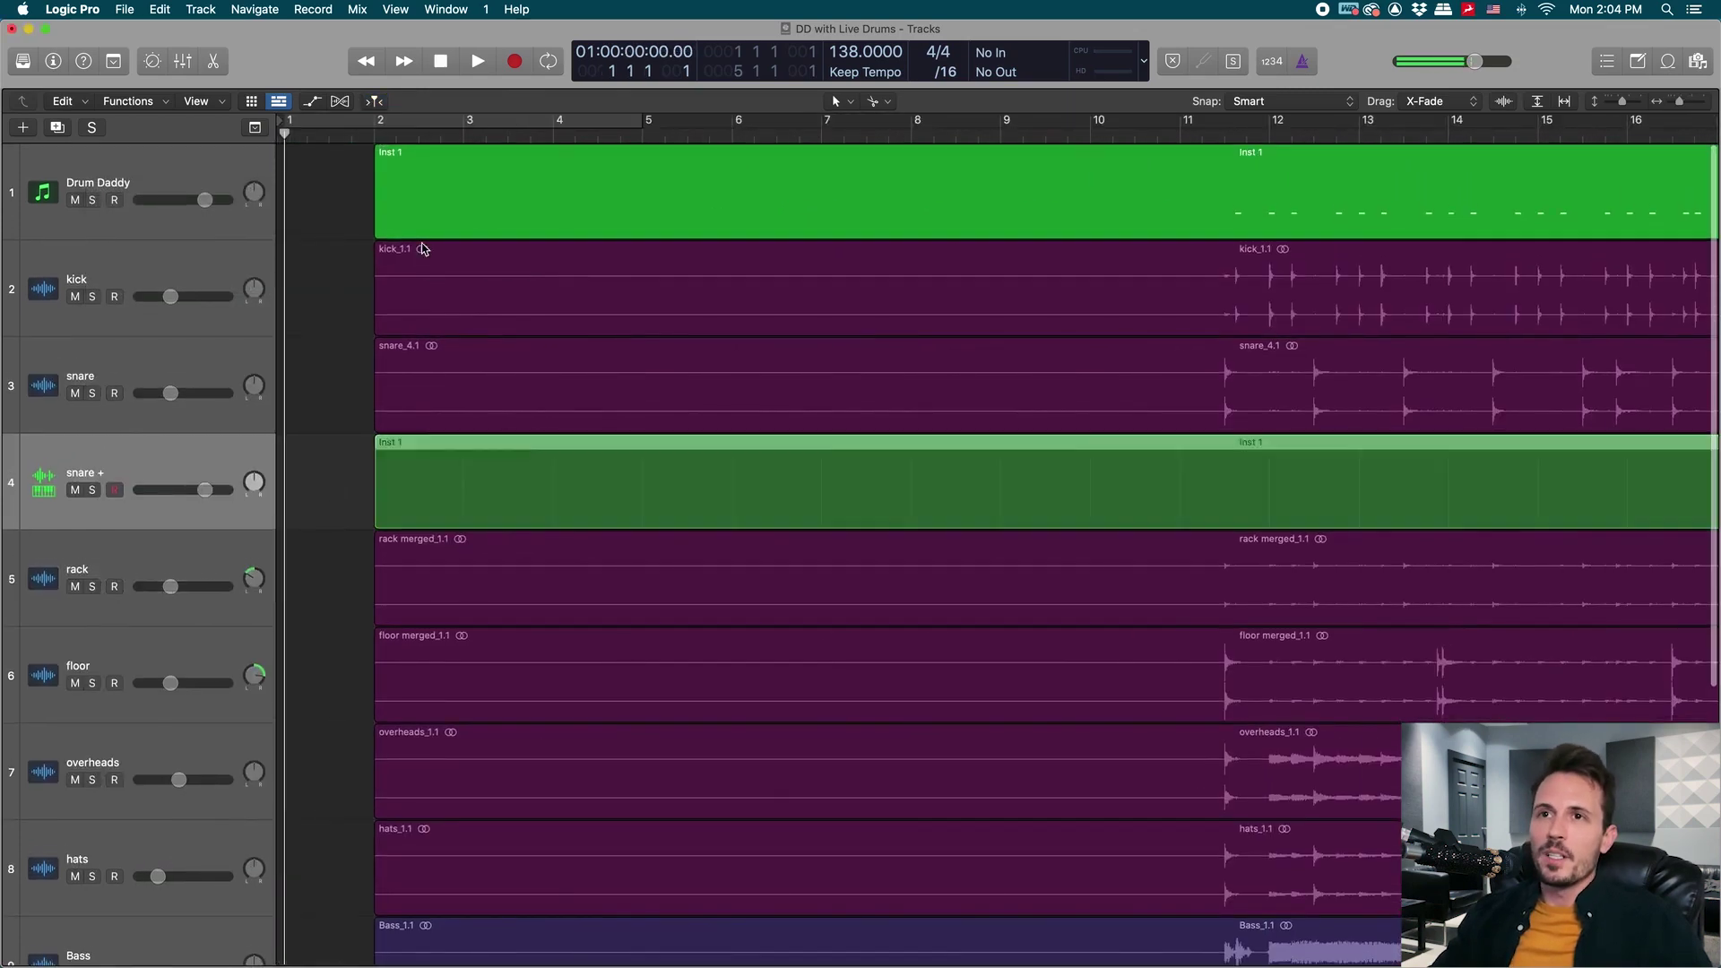
left_click_drag(423, 250, 430, 204)
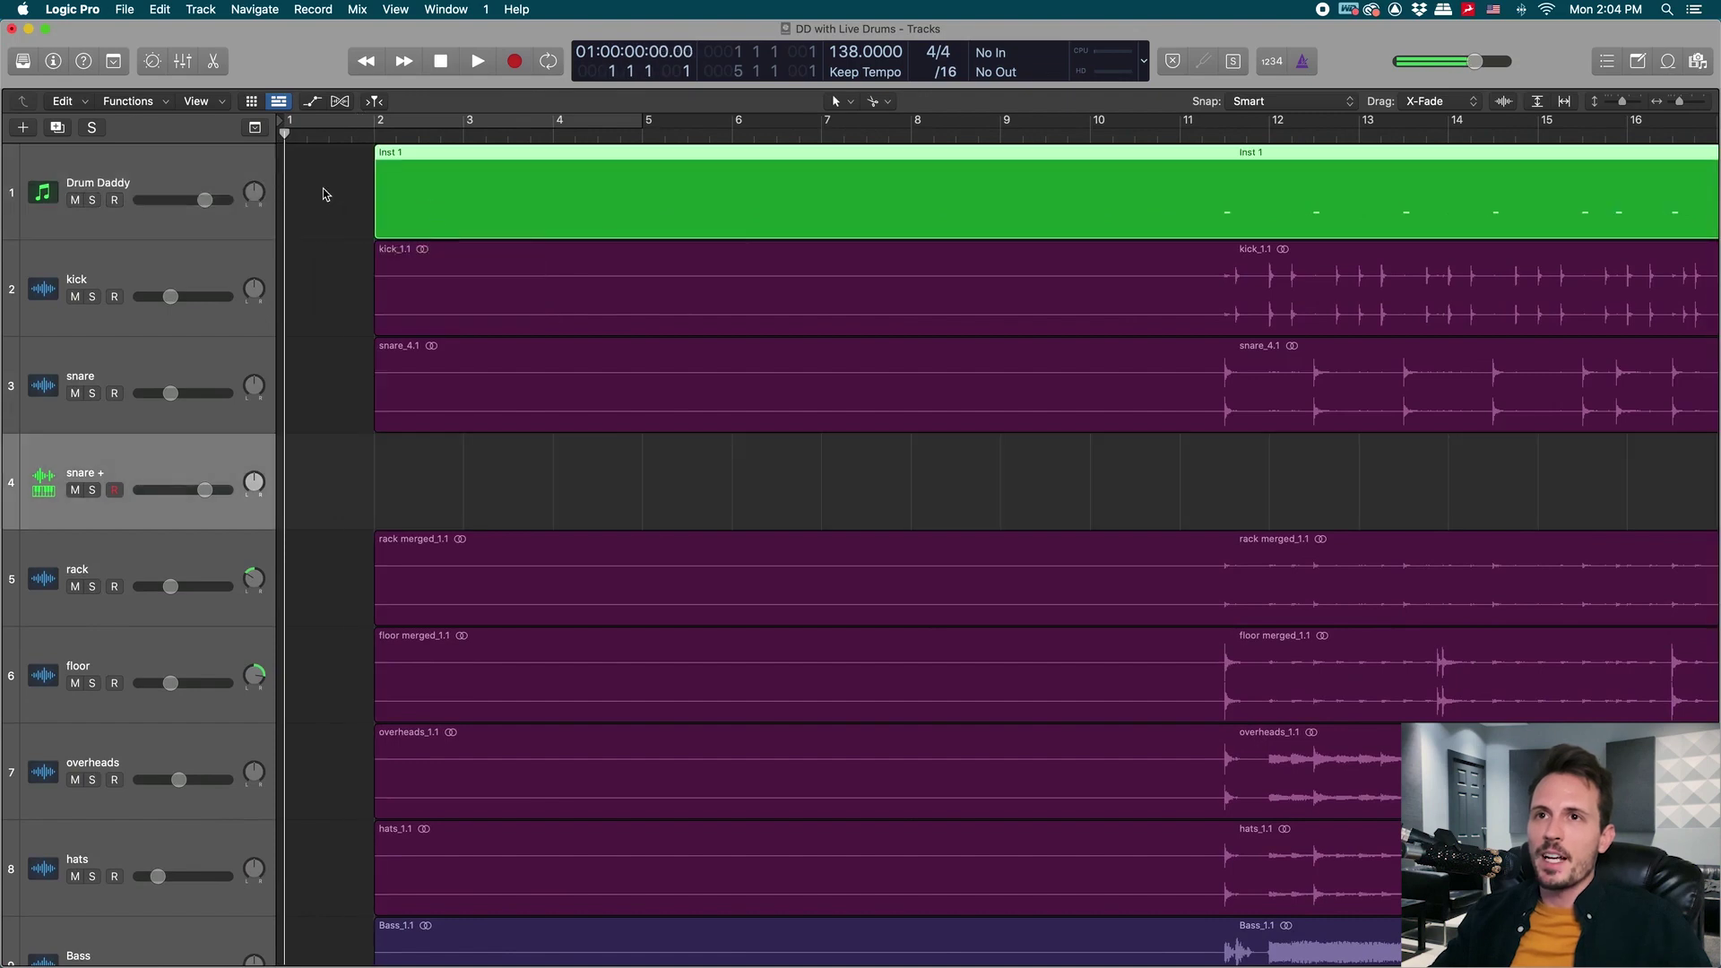
Select the regions on the Drum Daddy track and join the kick and snare MIDI into one region.
left_click(169, 177)
right_click(517, 181)
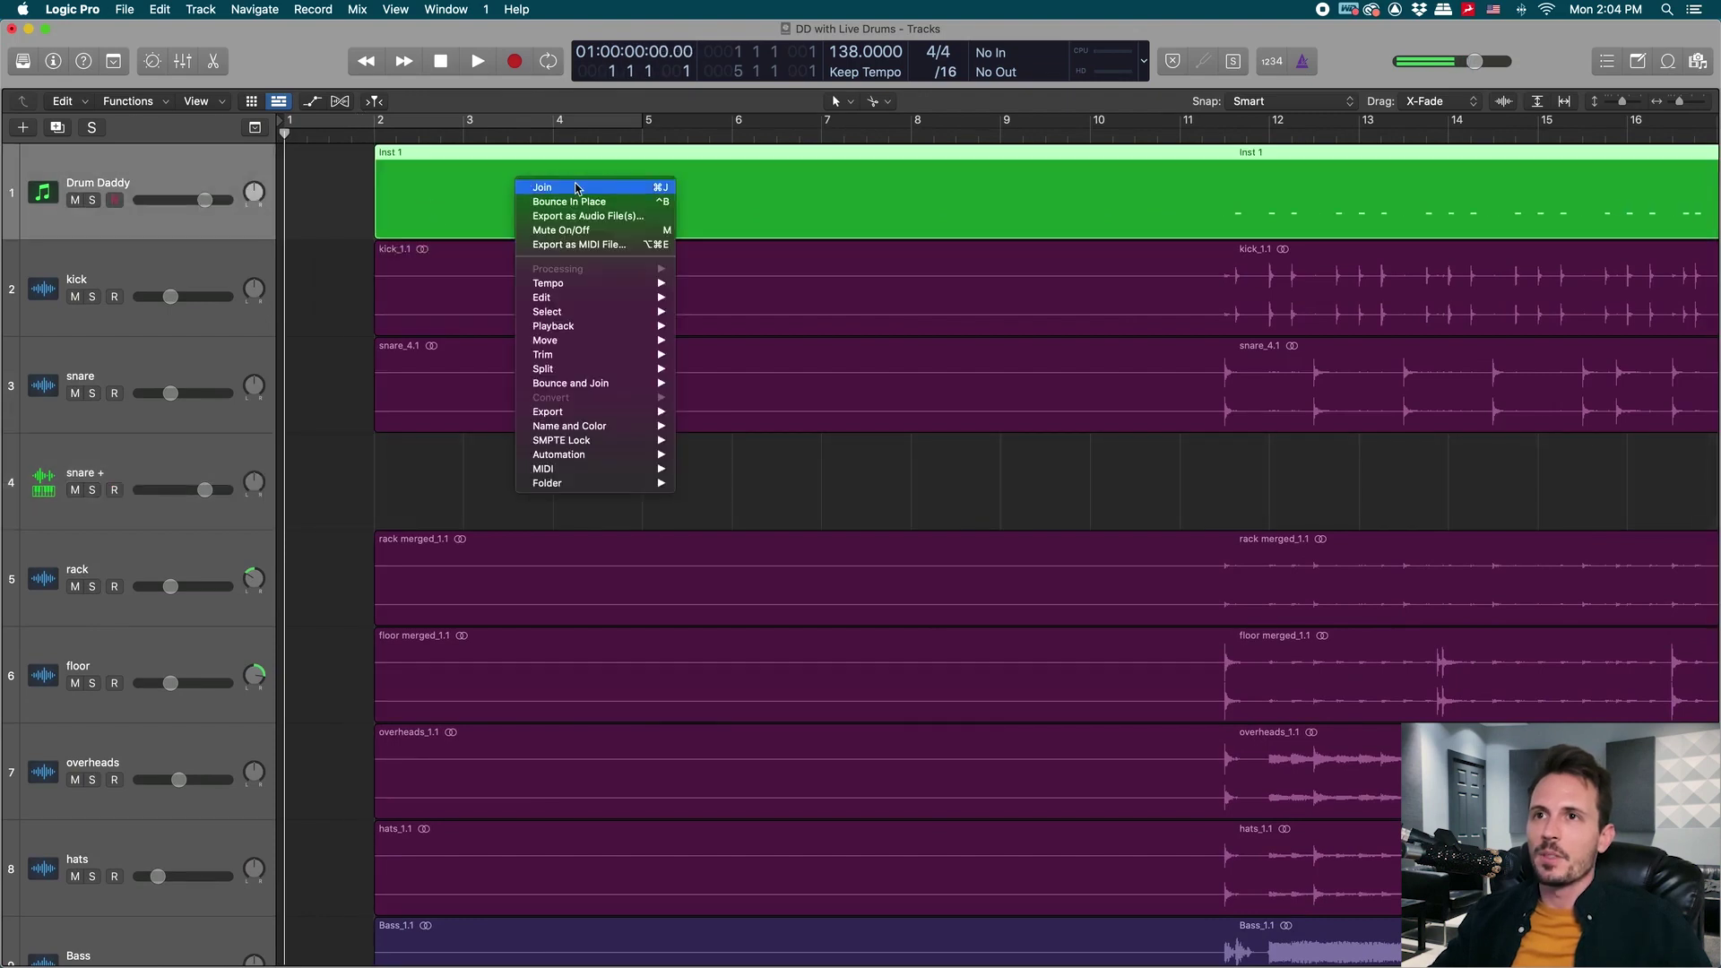
left_click(576, 187)
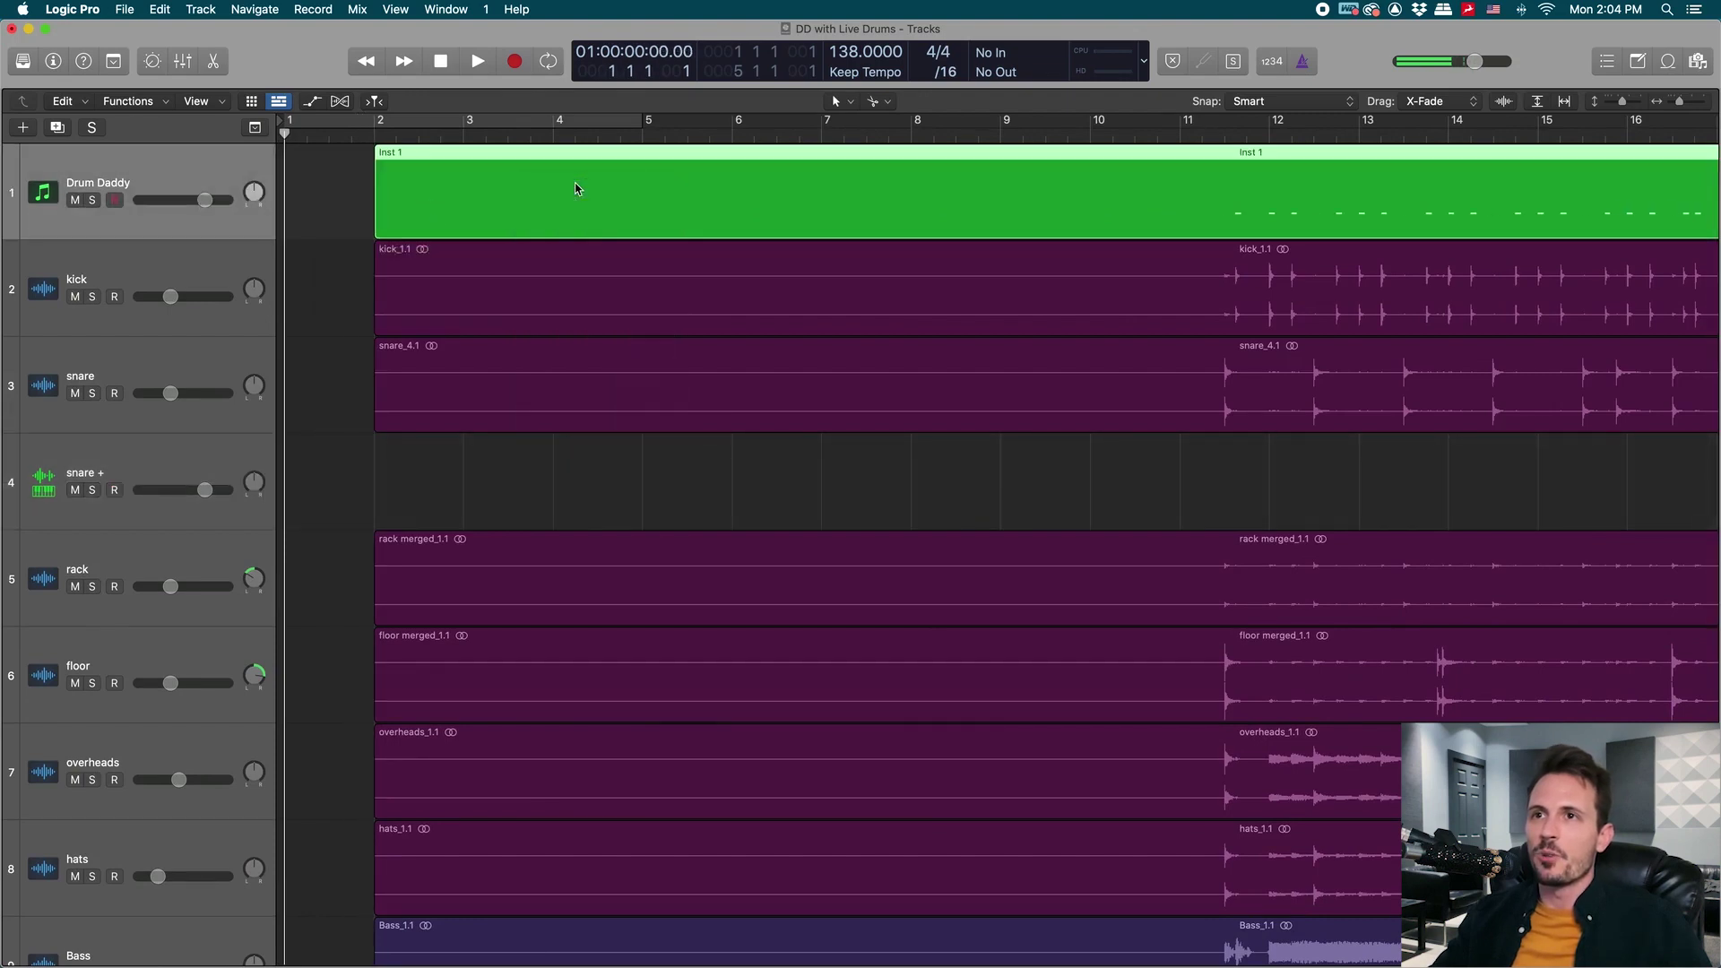
Open the joined Drum Daddy region in the Piano Roll to view its kick and snare notes together.
double_click(1156, 194)
scroll(691, 887, "down", 5)
scroll(695, 889, "up", 2)
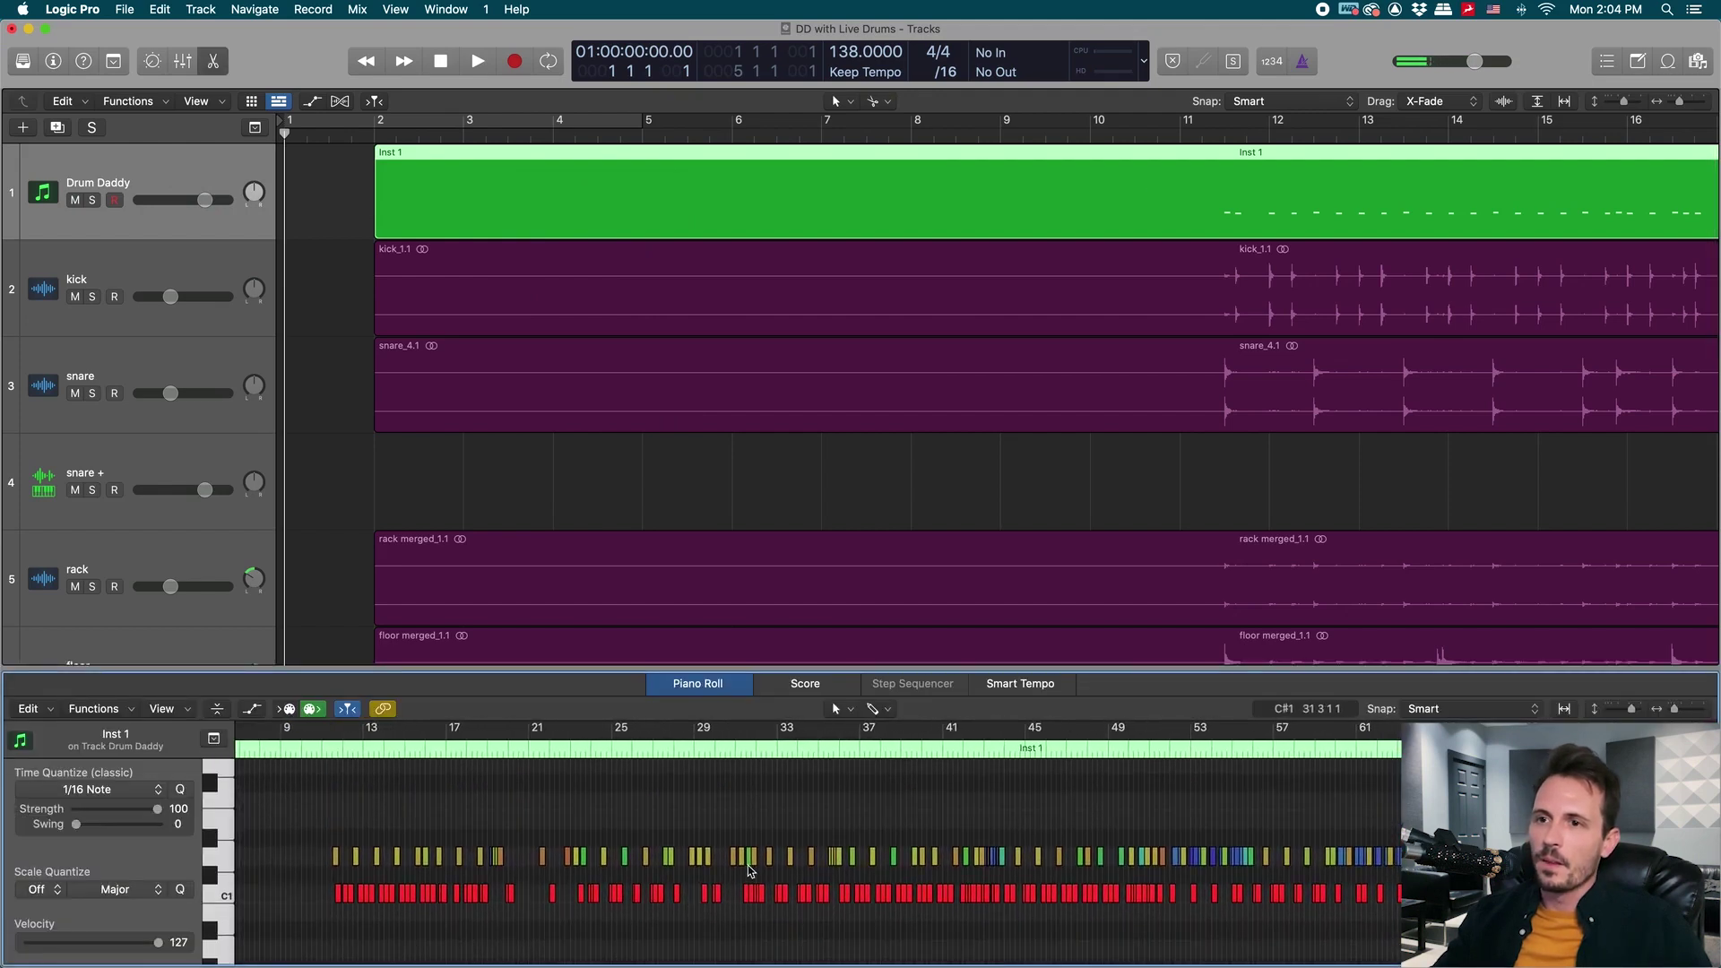
Select the snare notes on D1 and run the Fixed Velocity MIDI transform at 127 on the Drum Daddy region's notes.
left_click(228, 859)
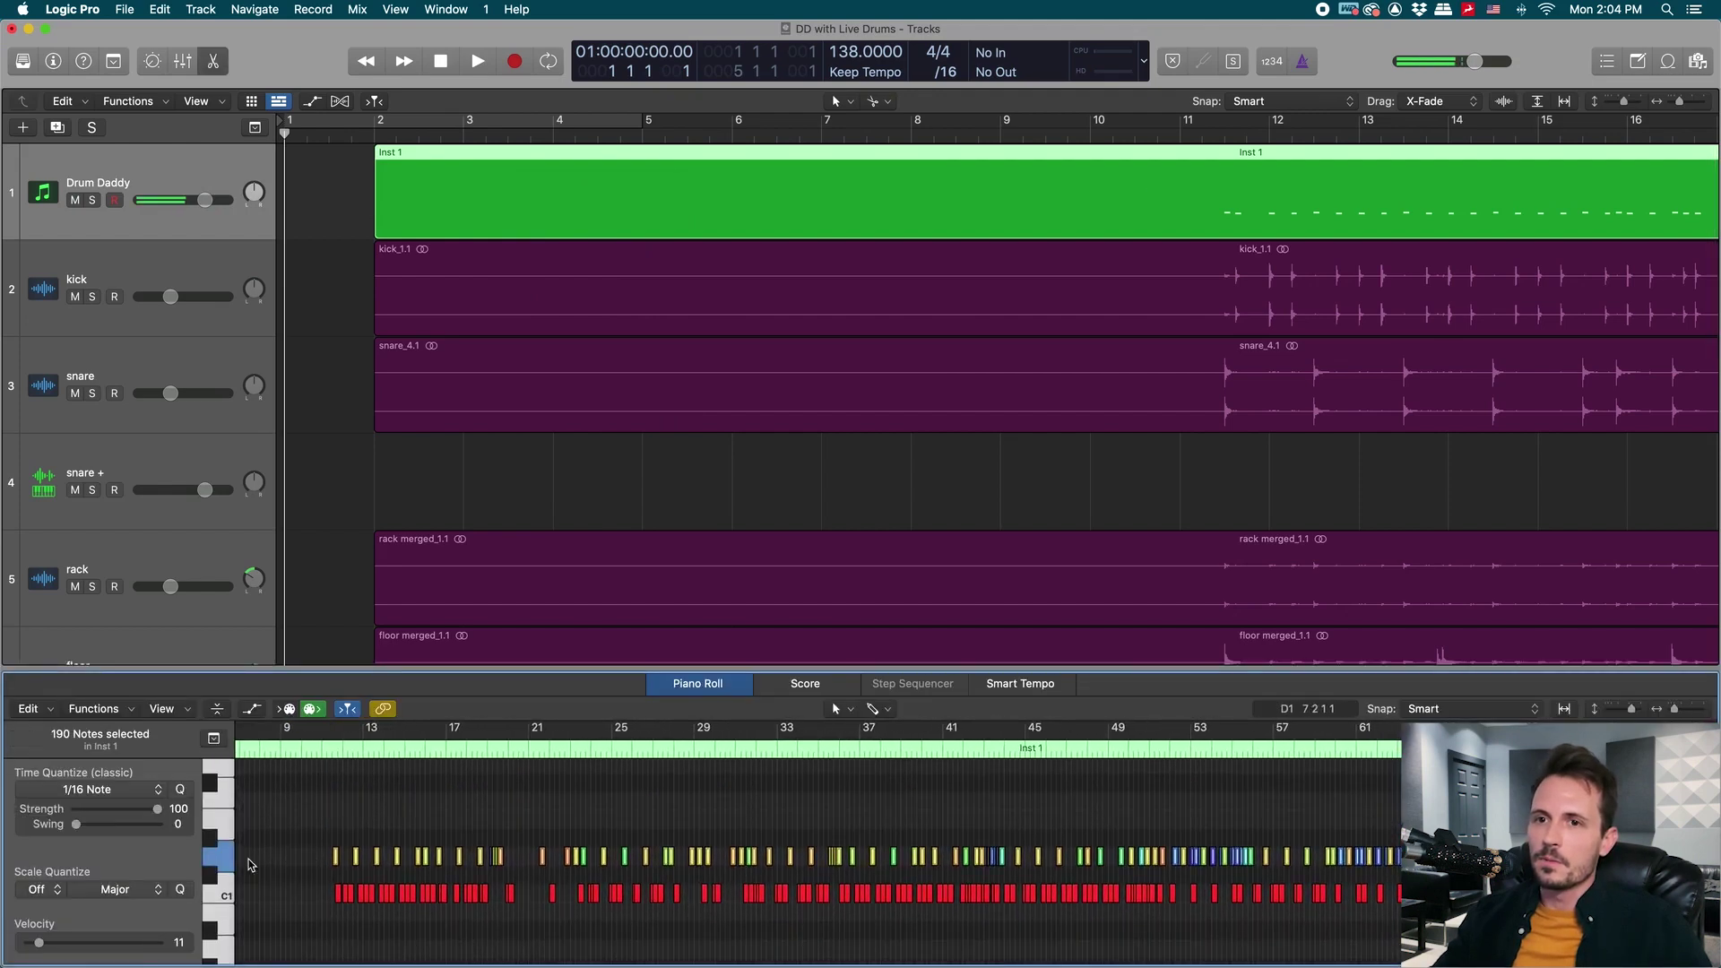
left_click(93, 710)
mouse_move(180, 876)
left_click(394, 711)
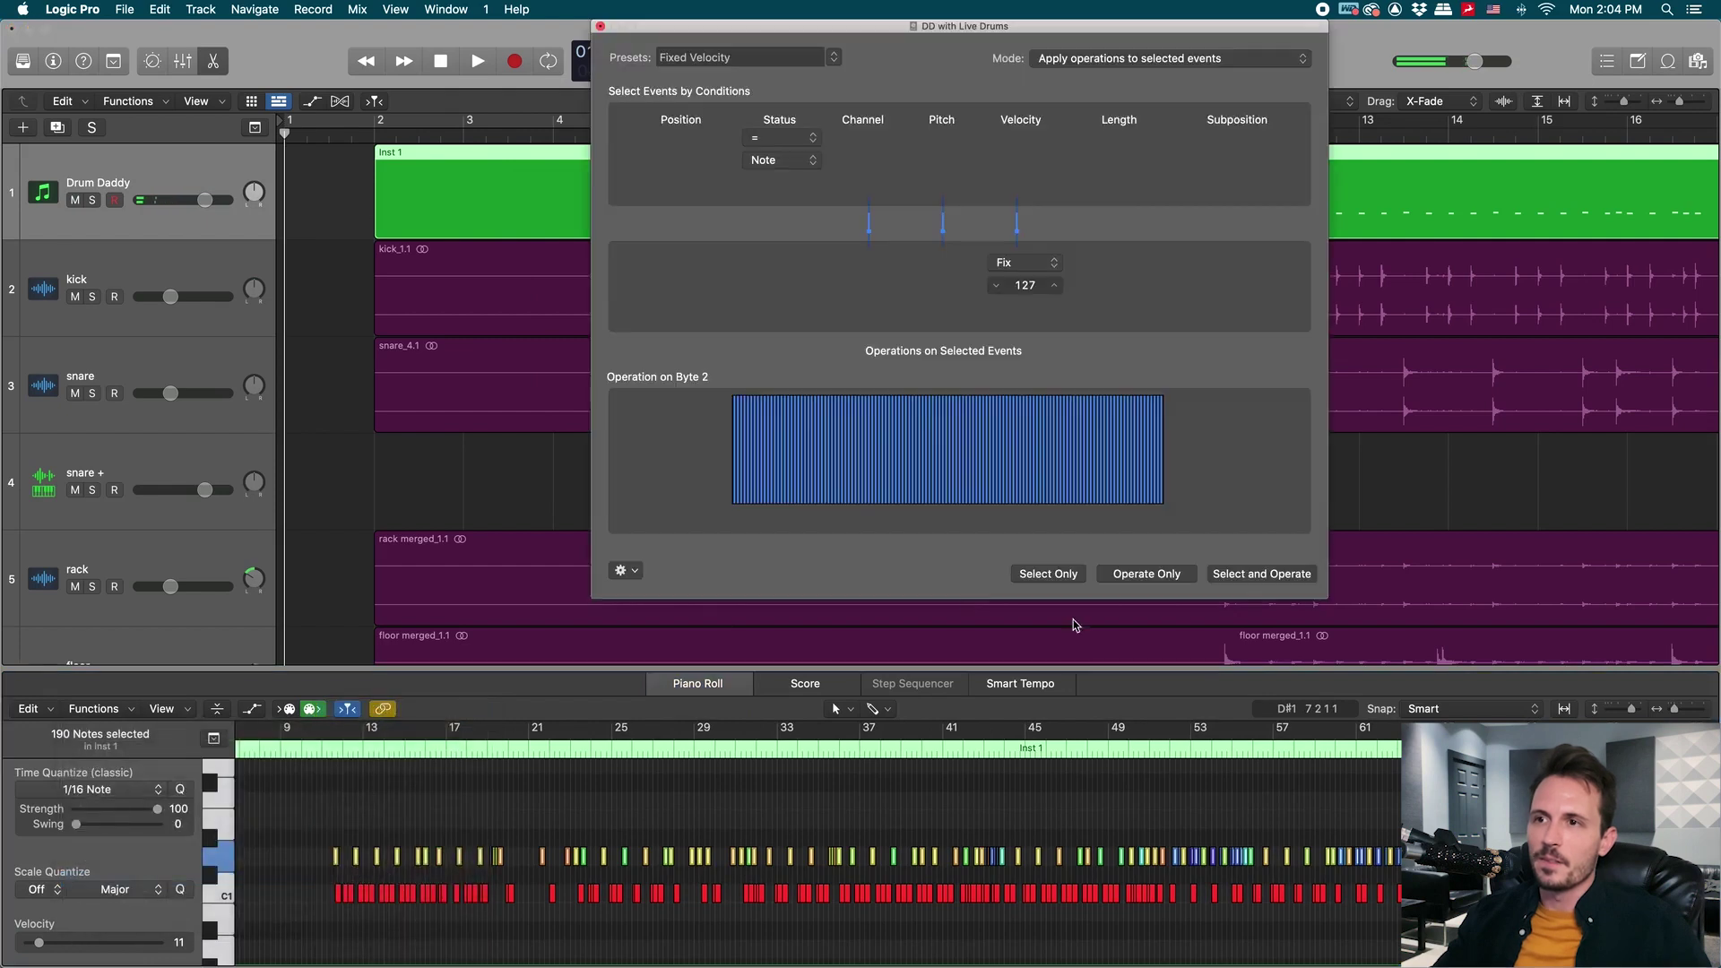
left_click(1292, 564)
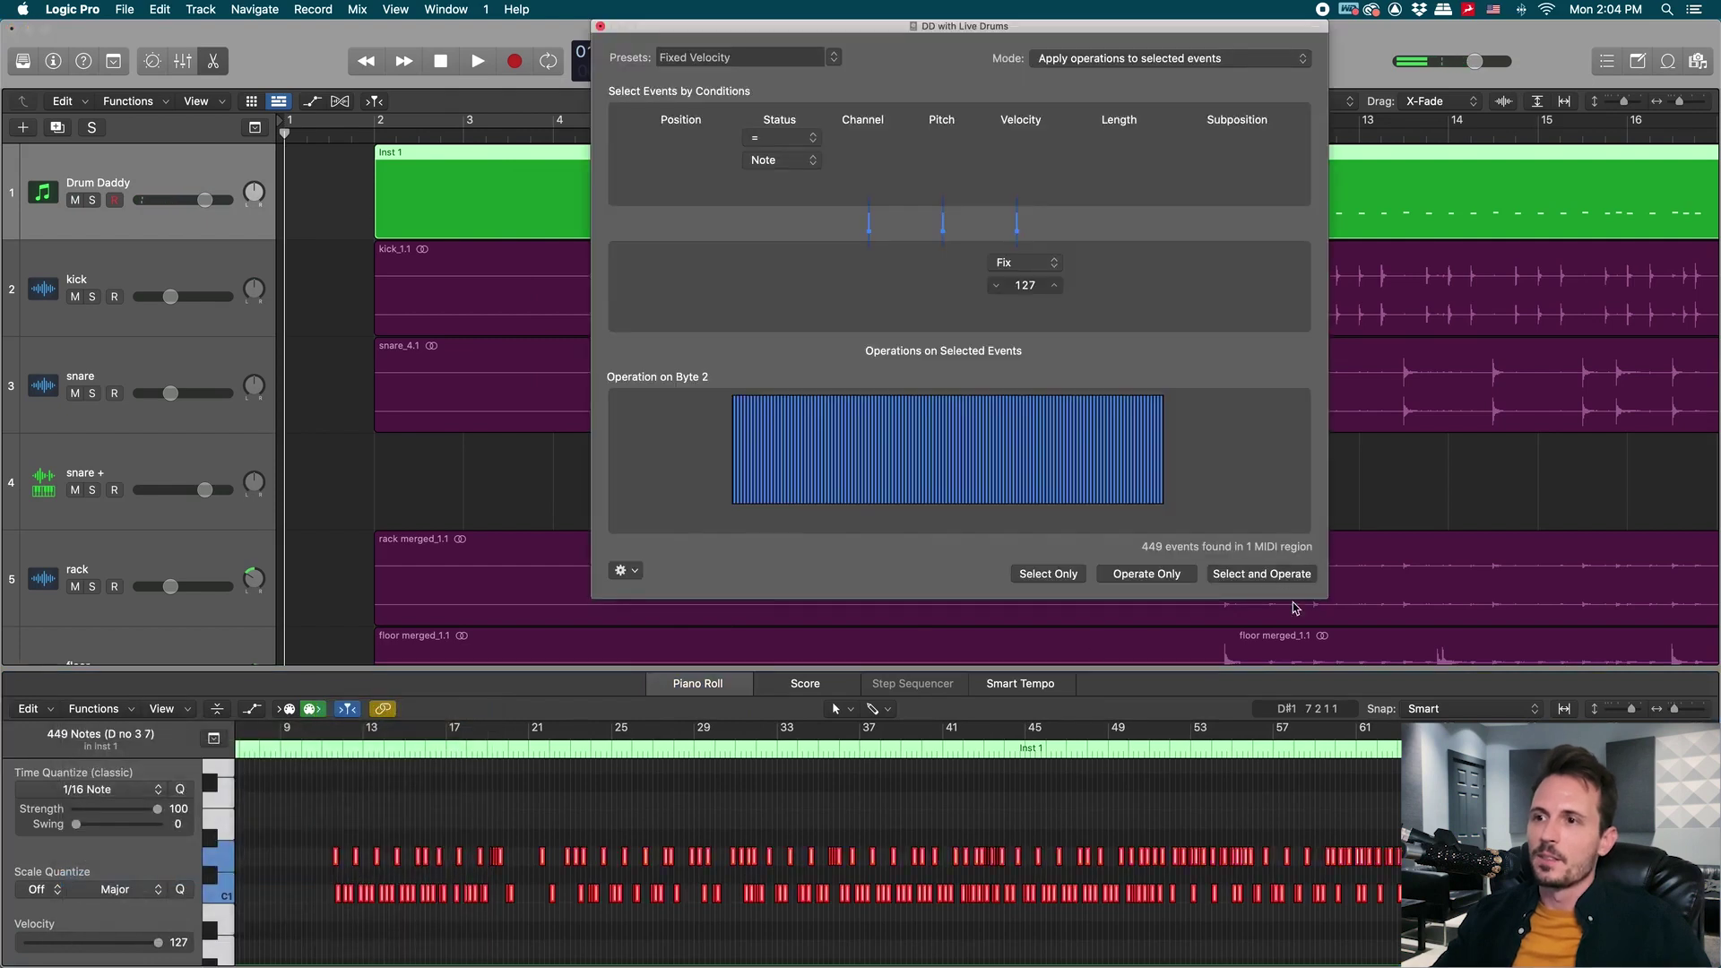
left_click(599, 26)
Delete the empty snare + track and start drum doubling on the rack track with Tom as the instrument.
left_click(154, 459)
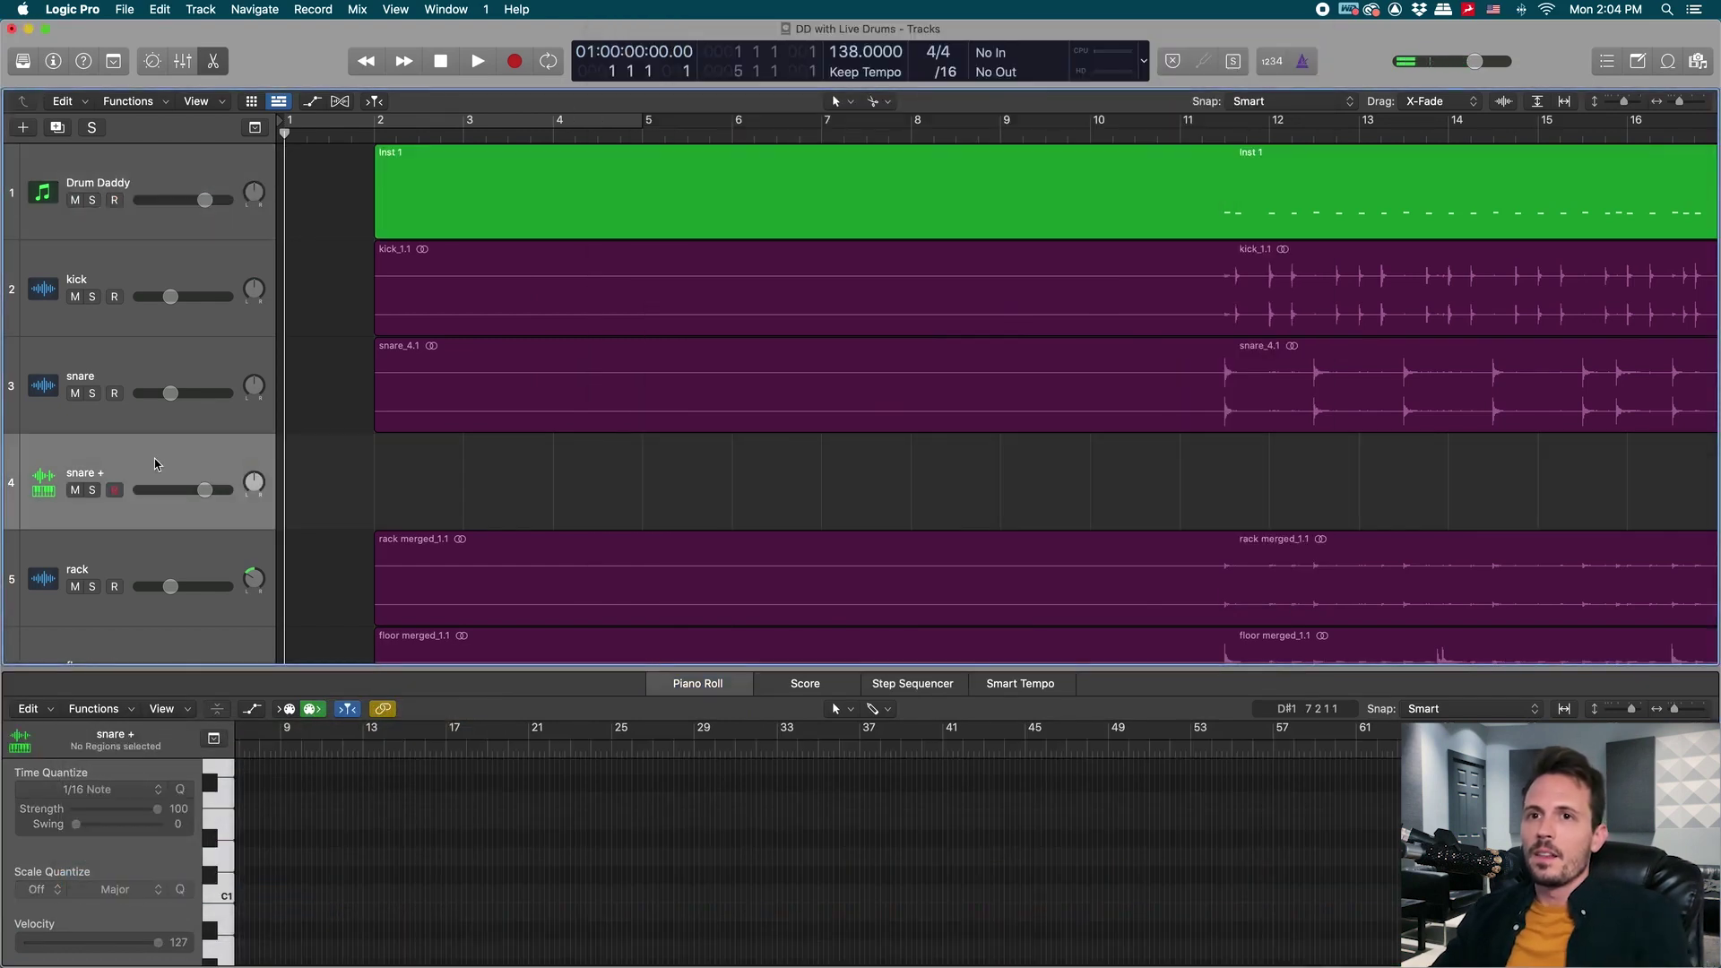
key("super+BackSpace")
left_click(192, 10)
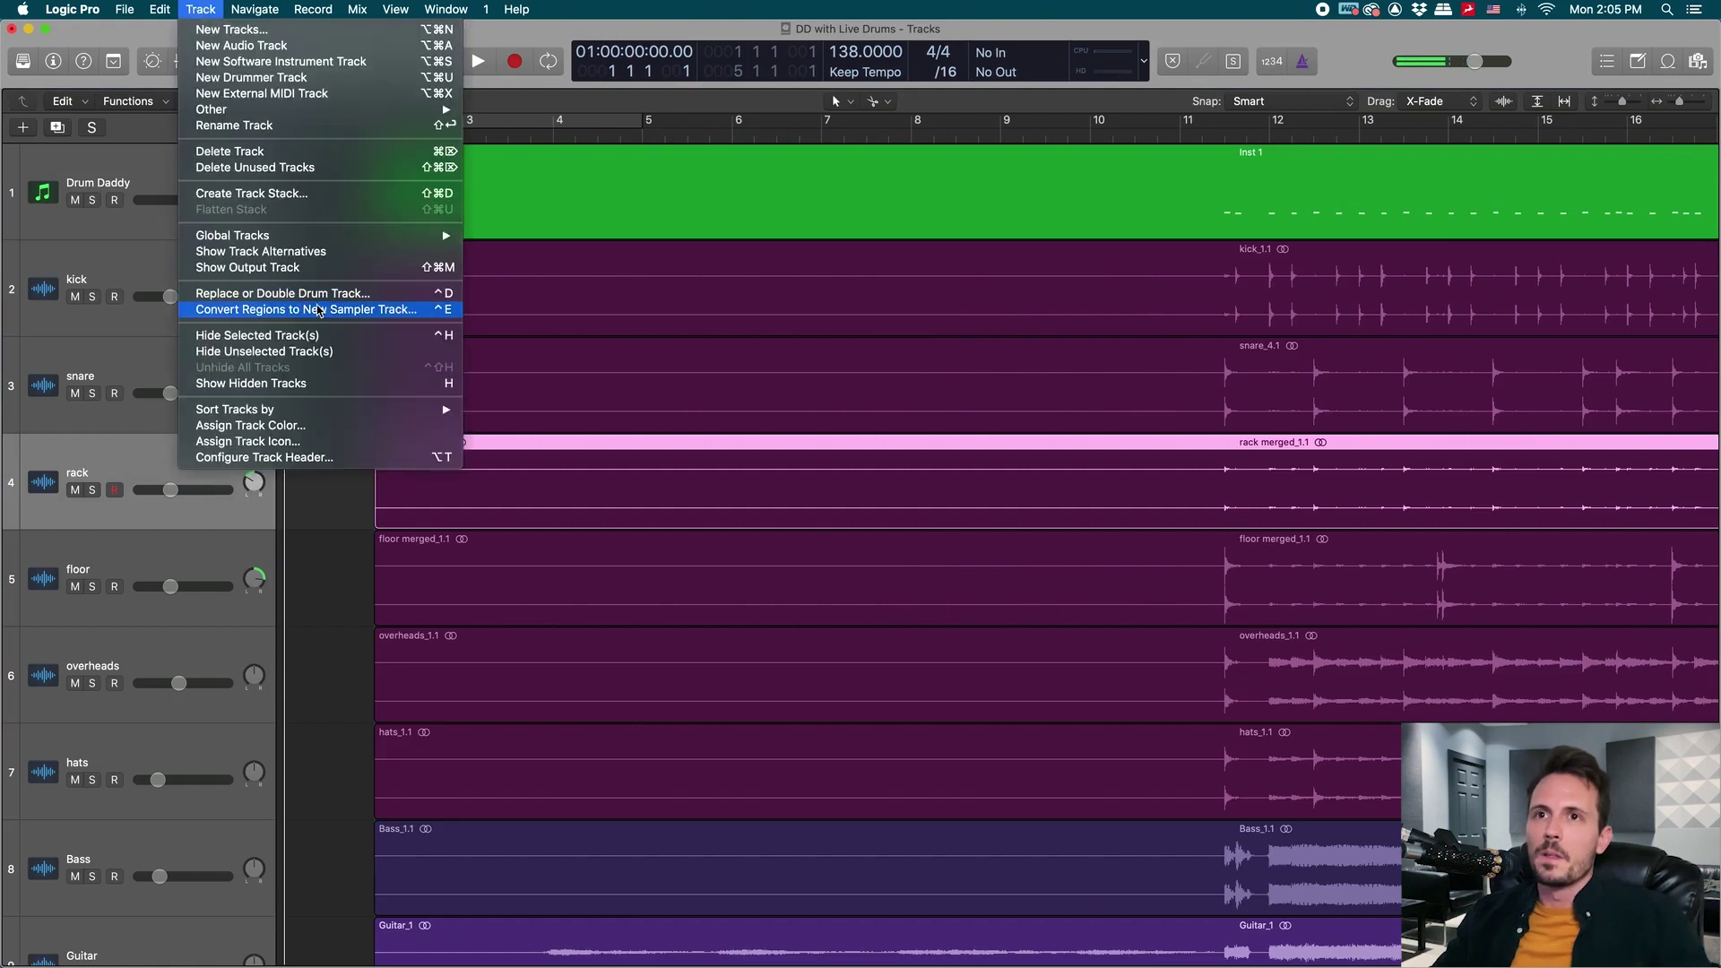
left_click(314, 294)
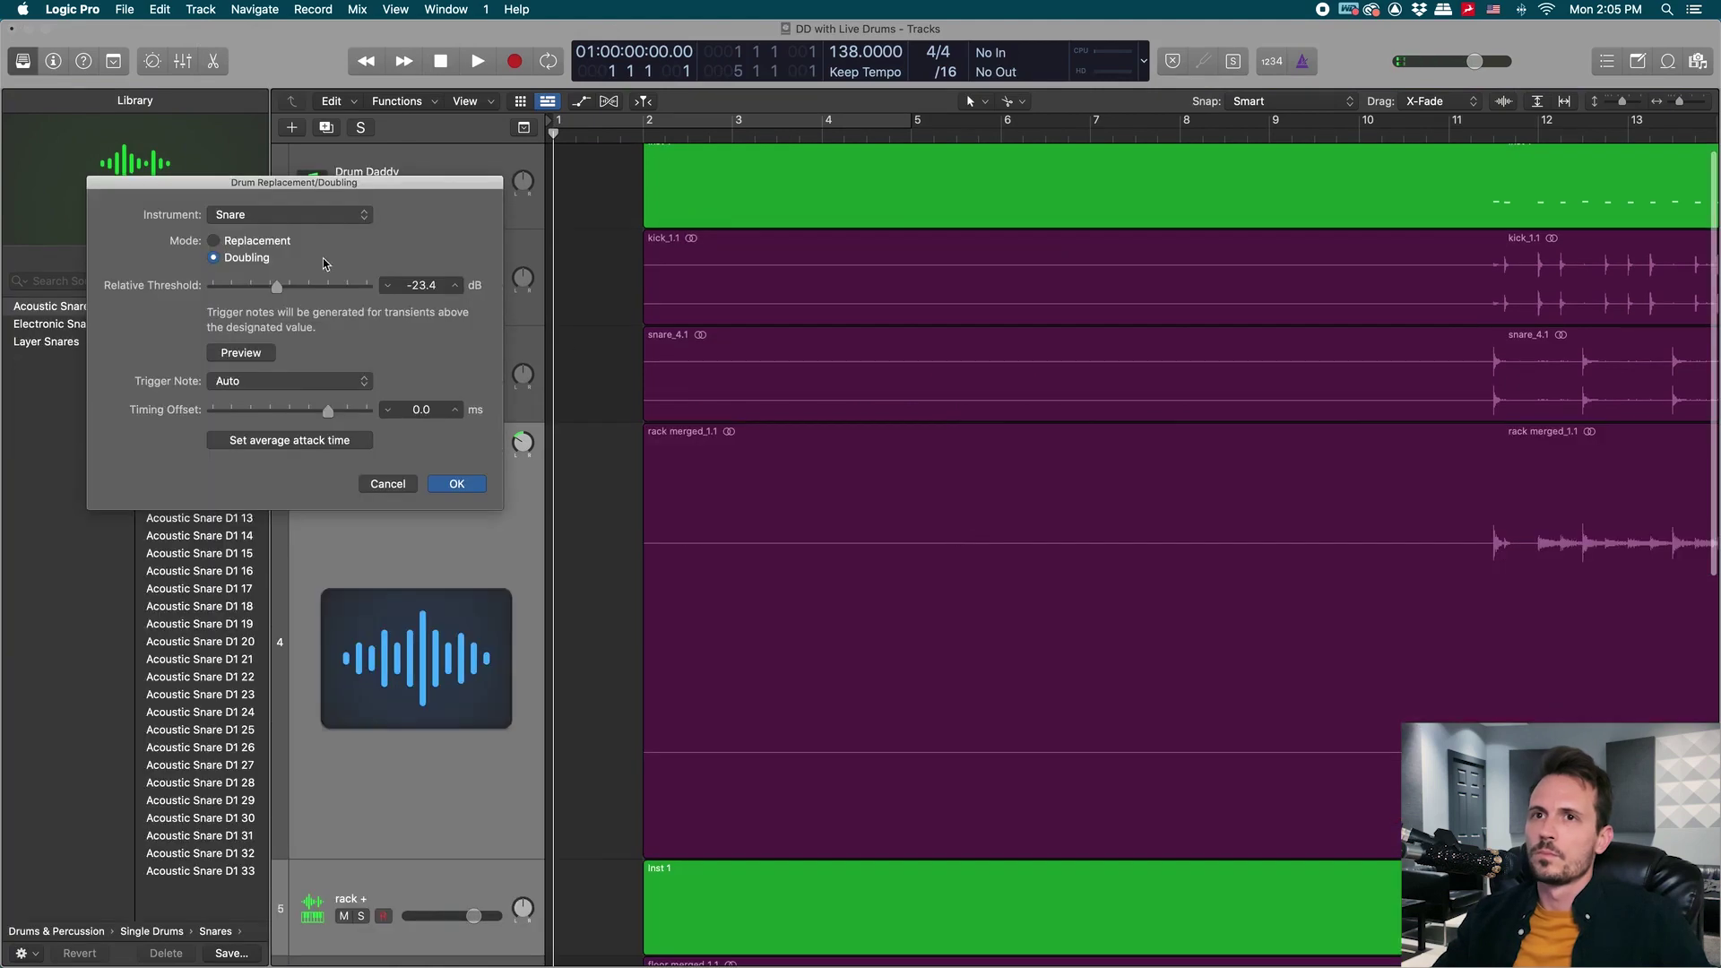
left_click(324, 216)
left_click(325, 233)
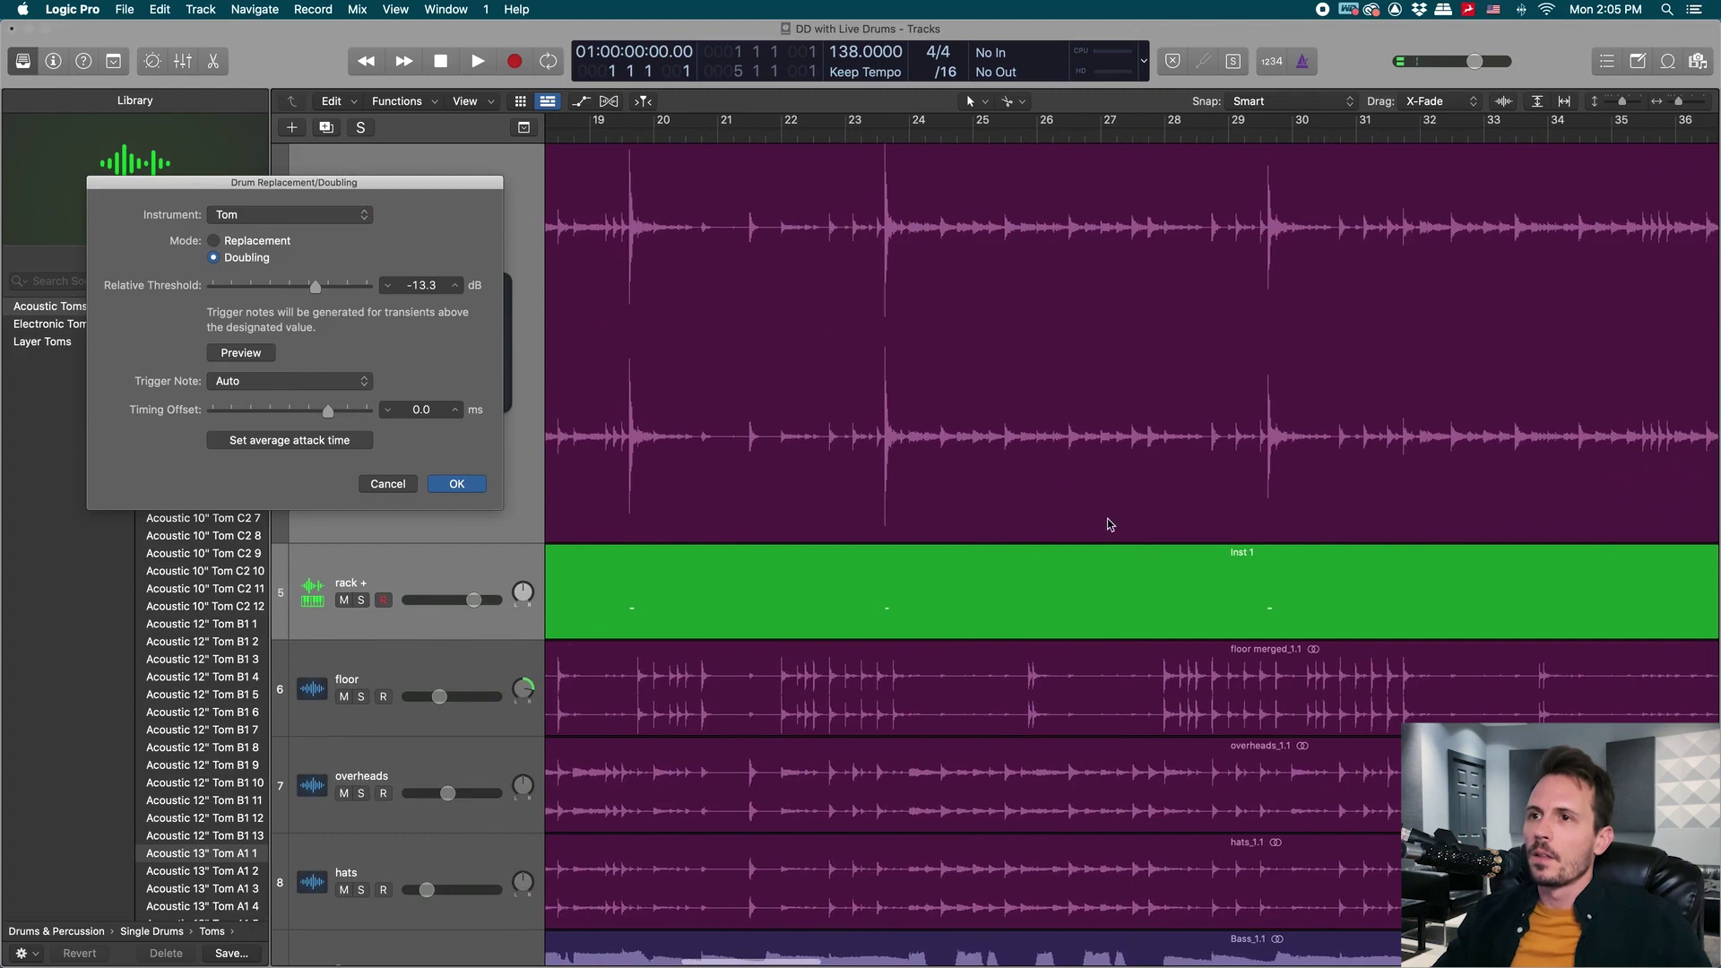
Check the rack doubling's trigger notes against the waveform through the rest of the song and apply the doubling.
scroll(1111, 522, "right", 15)
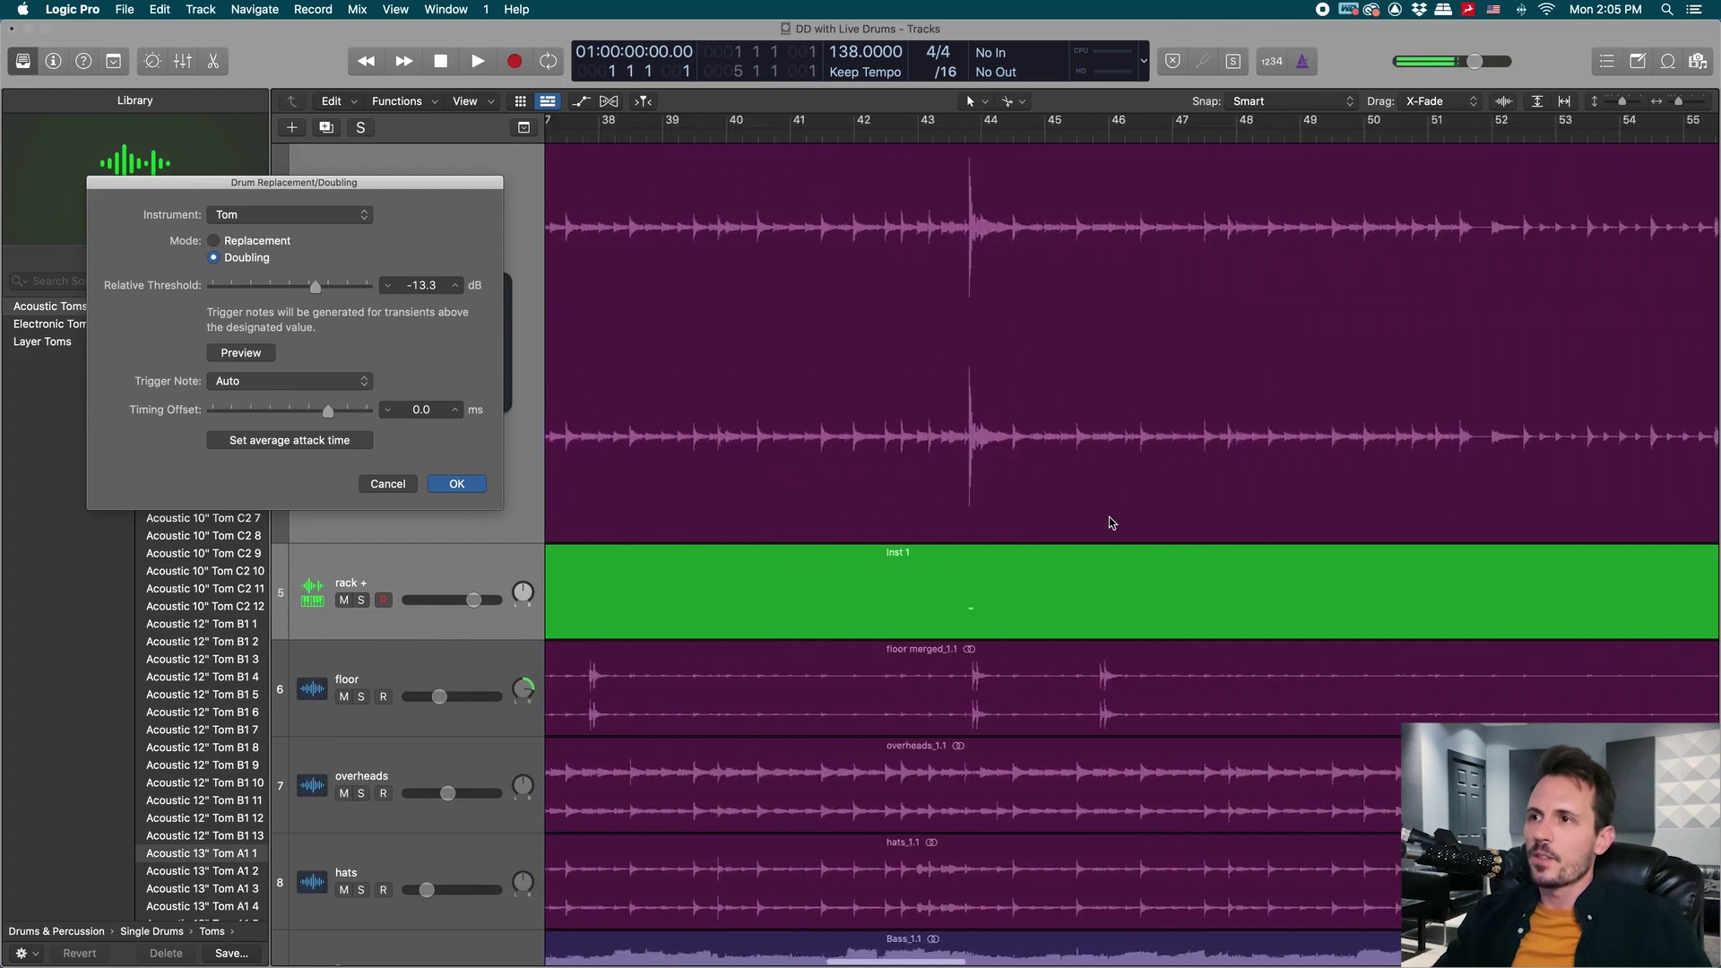
scroll(1120, 523, "right", 20)
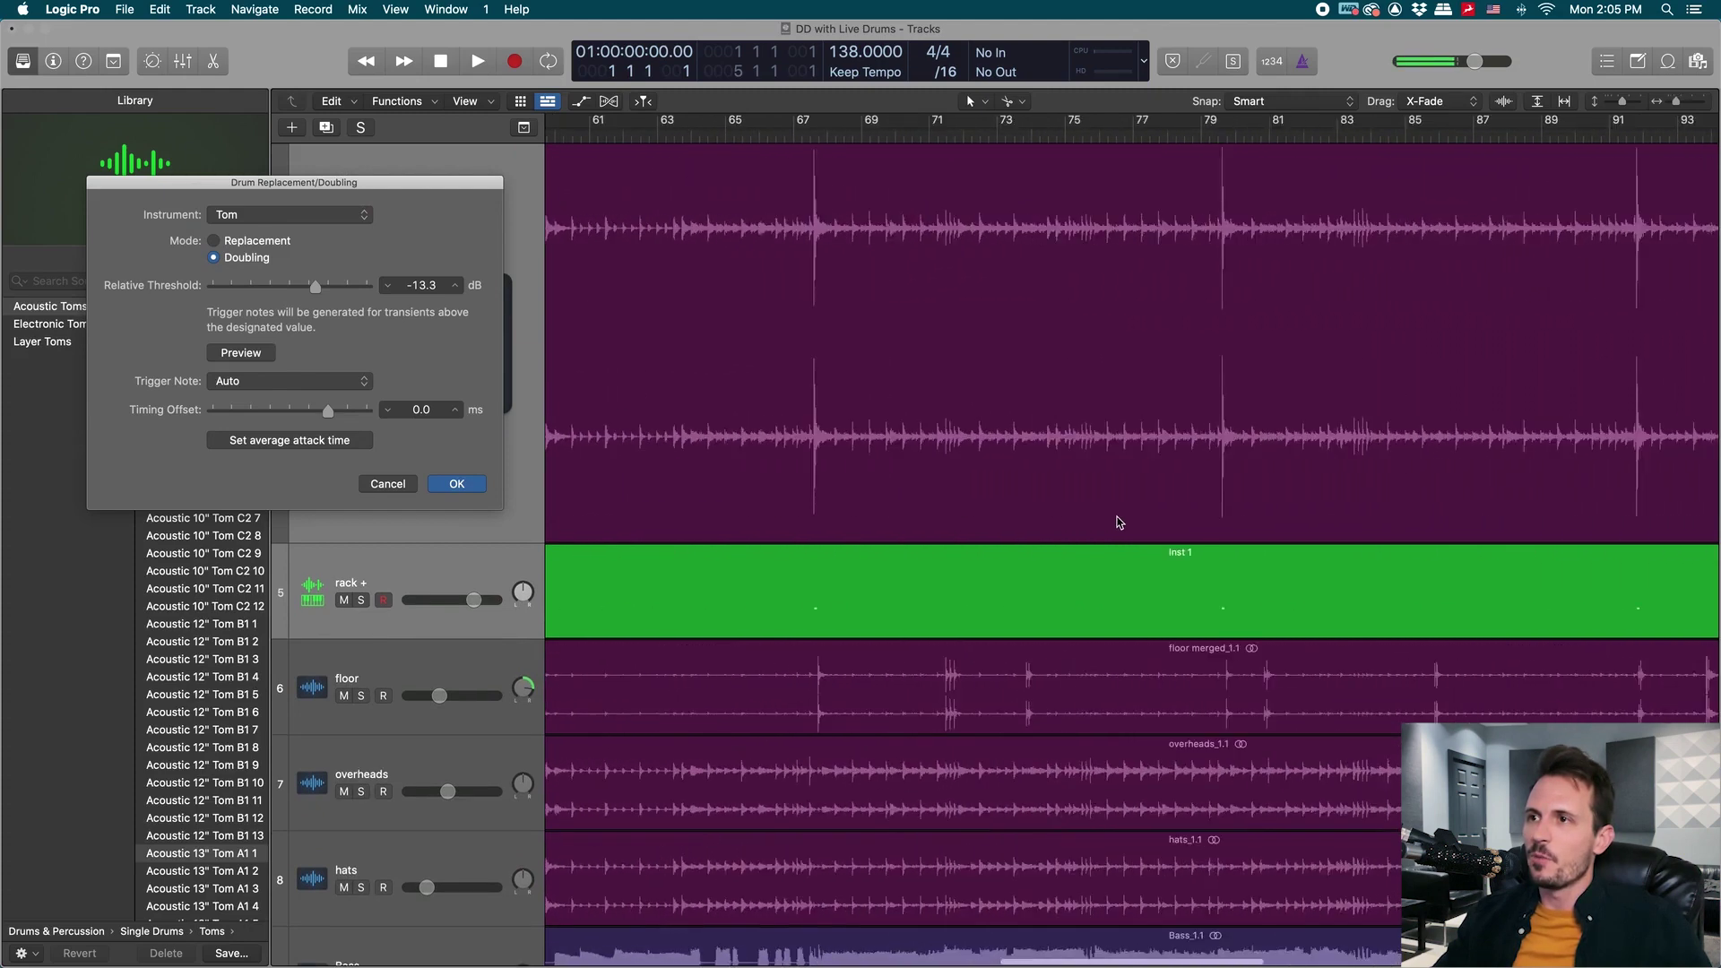
scroll(1120, 522, "right", 5)
left_click(456, 484)
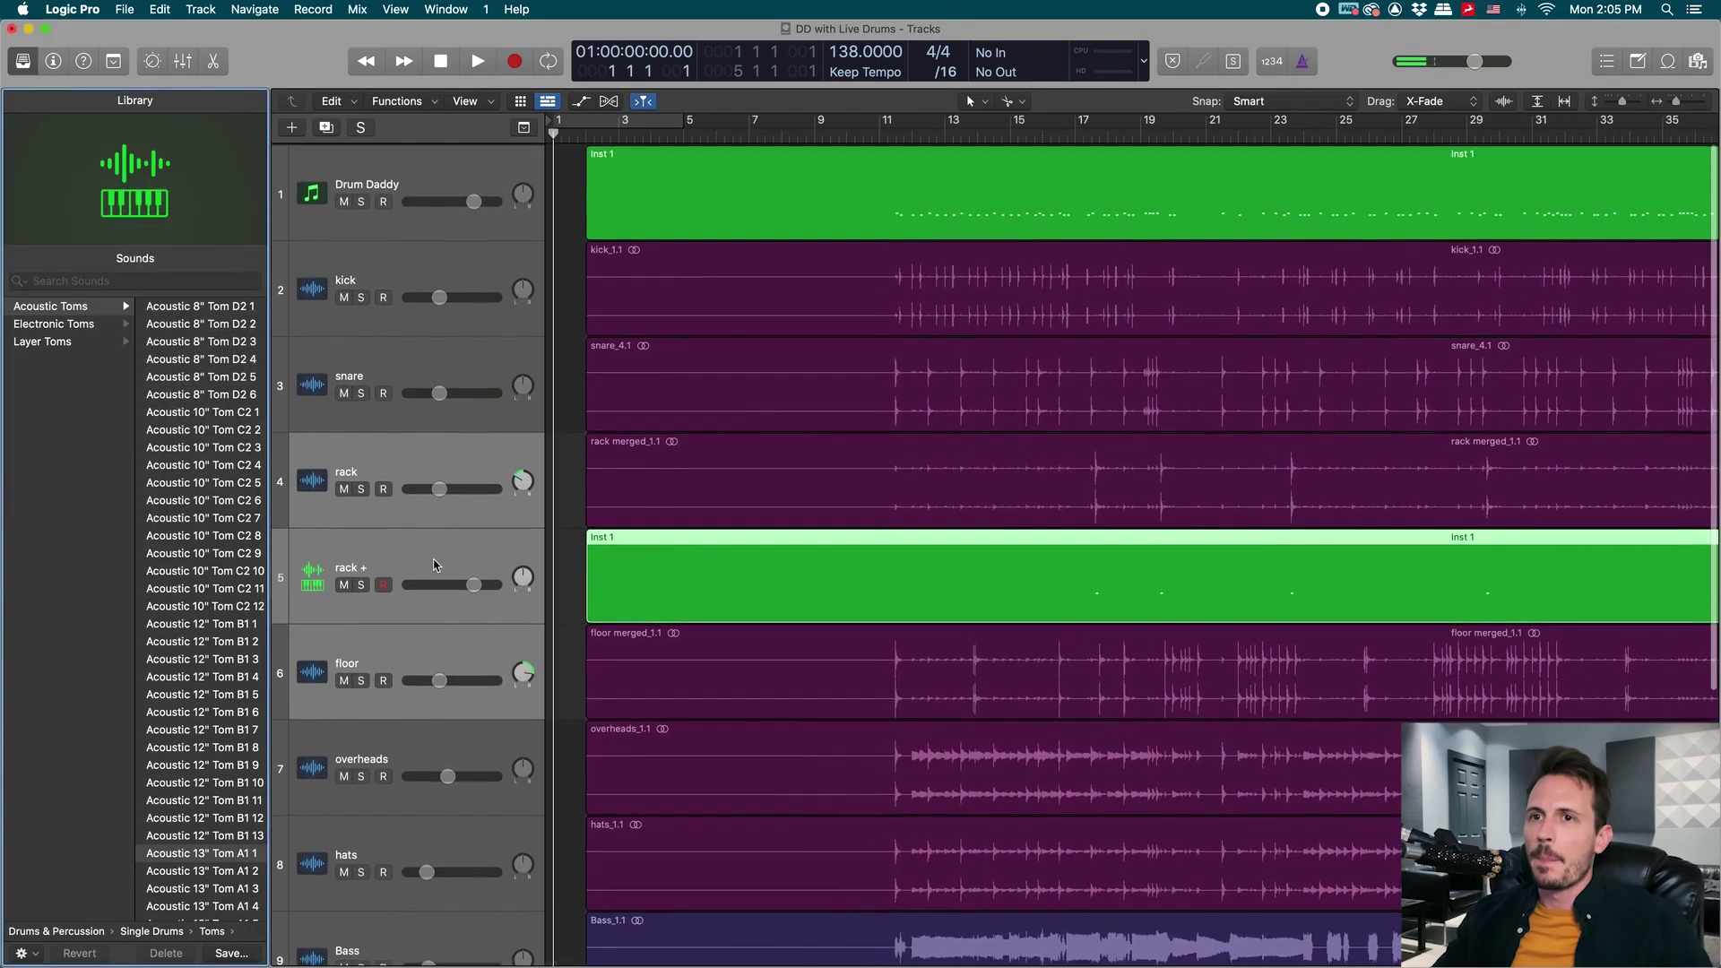
Move the rack MIDI region from the rack + track onto Drum Daddy and join it with the existing region there.
left_click_drag(696, 572, 660, 230)
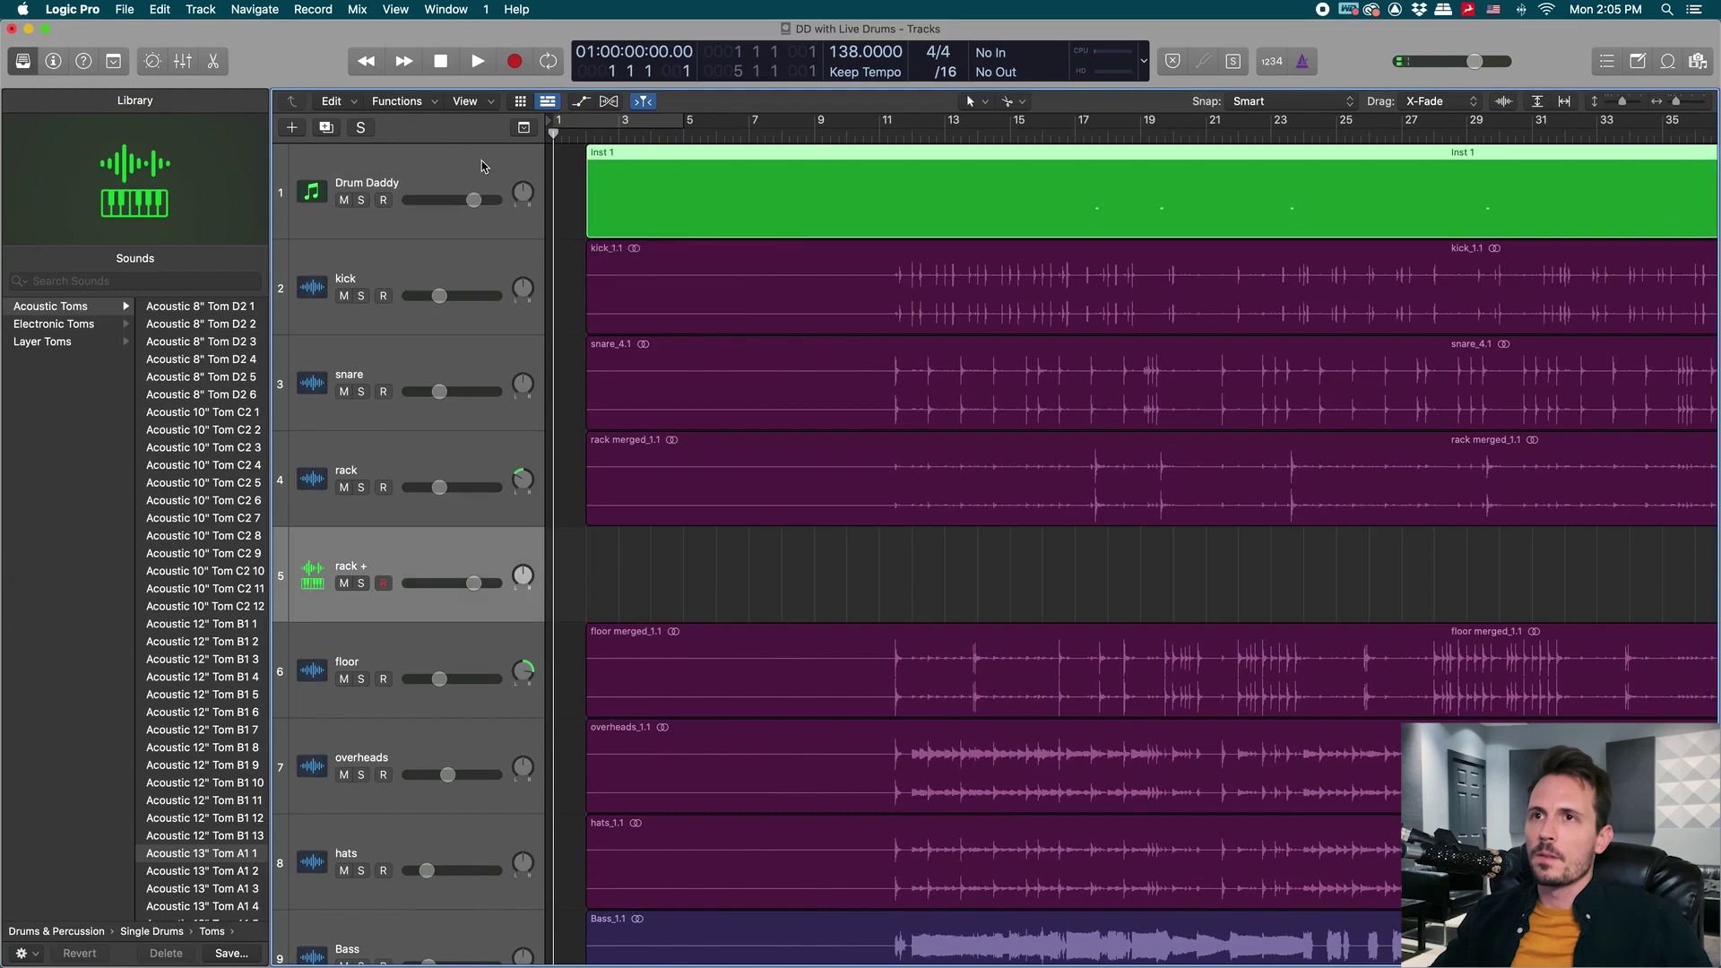
left_click(482, 159)
right_click(663, 171)
Delete the empty rack + track.
left_click(440, 555)
left_click(439, 549)
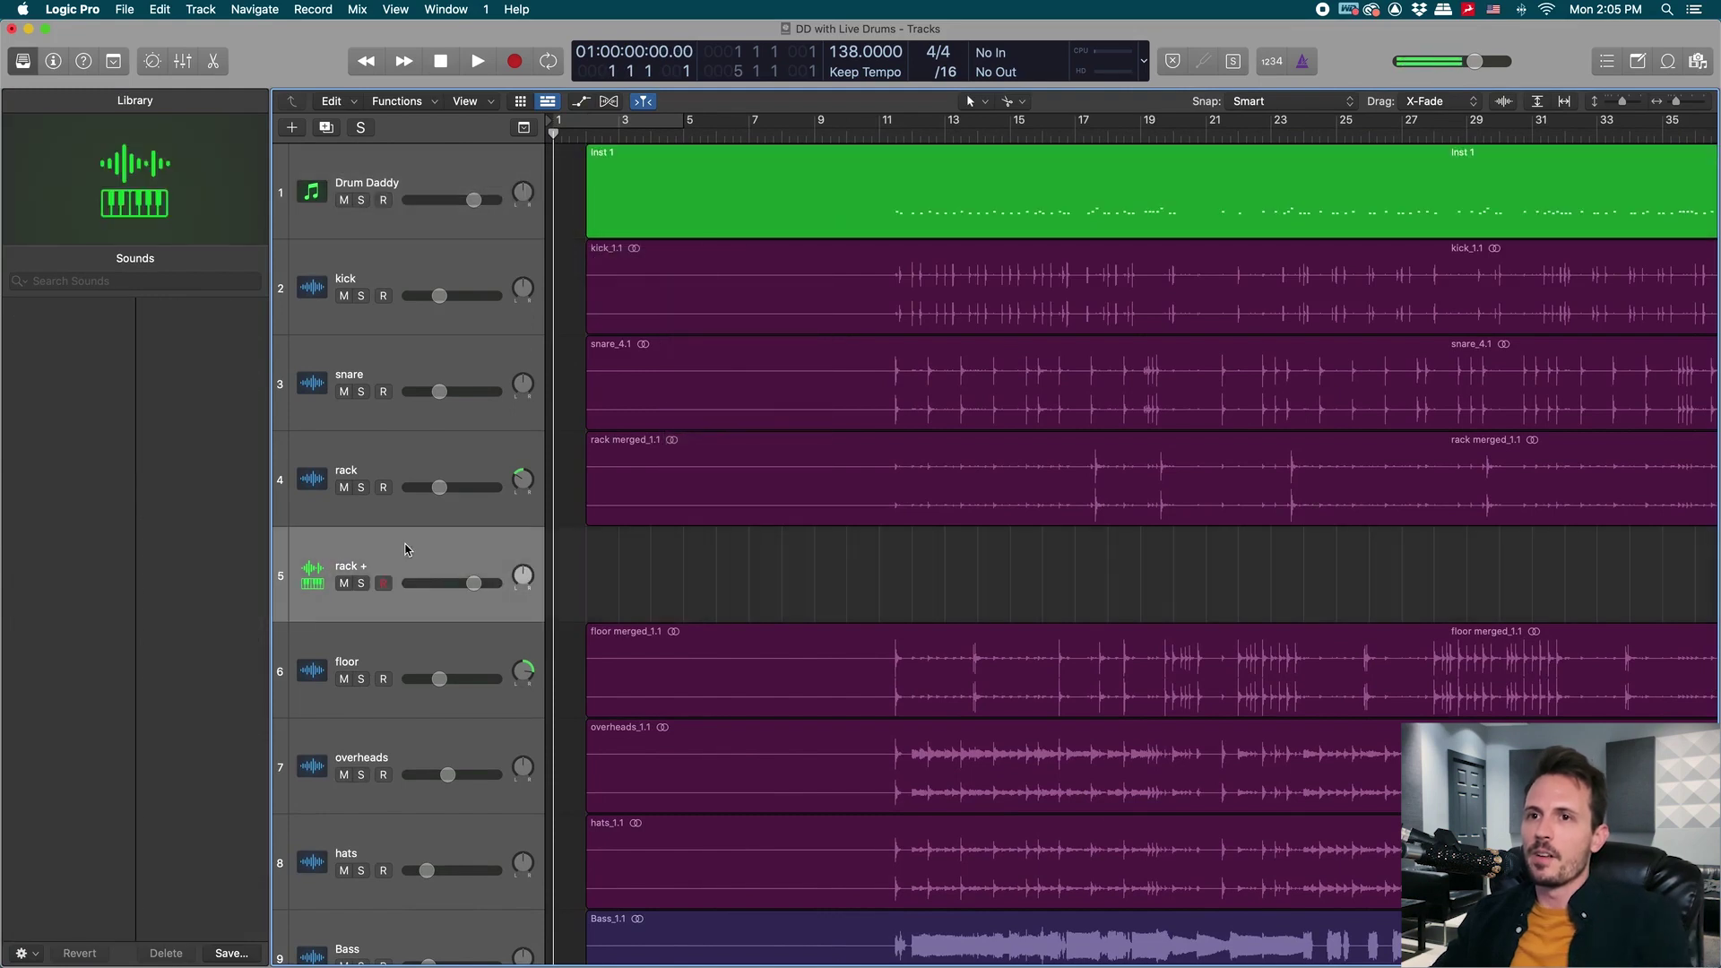
key("super+BackSpace")
Open the joined region in the Piano Roll and apply a fixed velocity of 127 to the rack tom and other notes.
key("p")
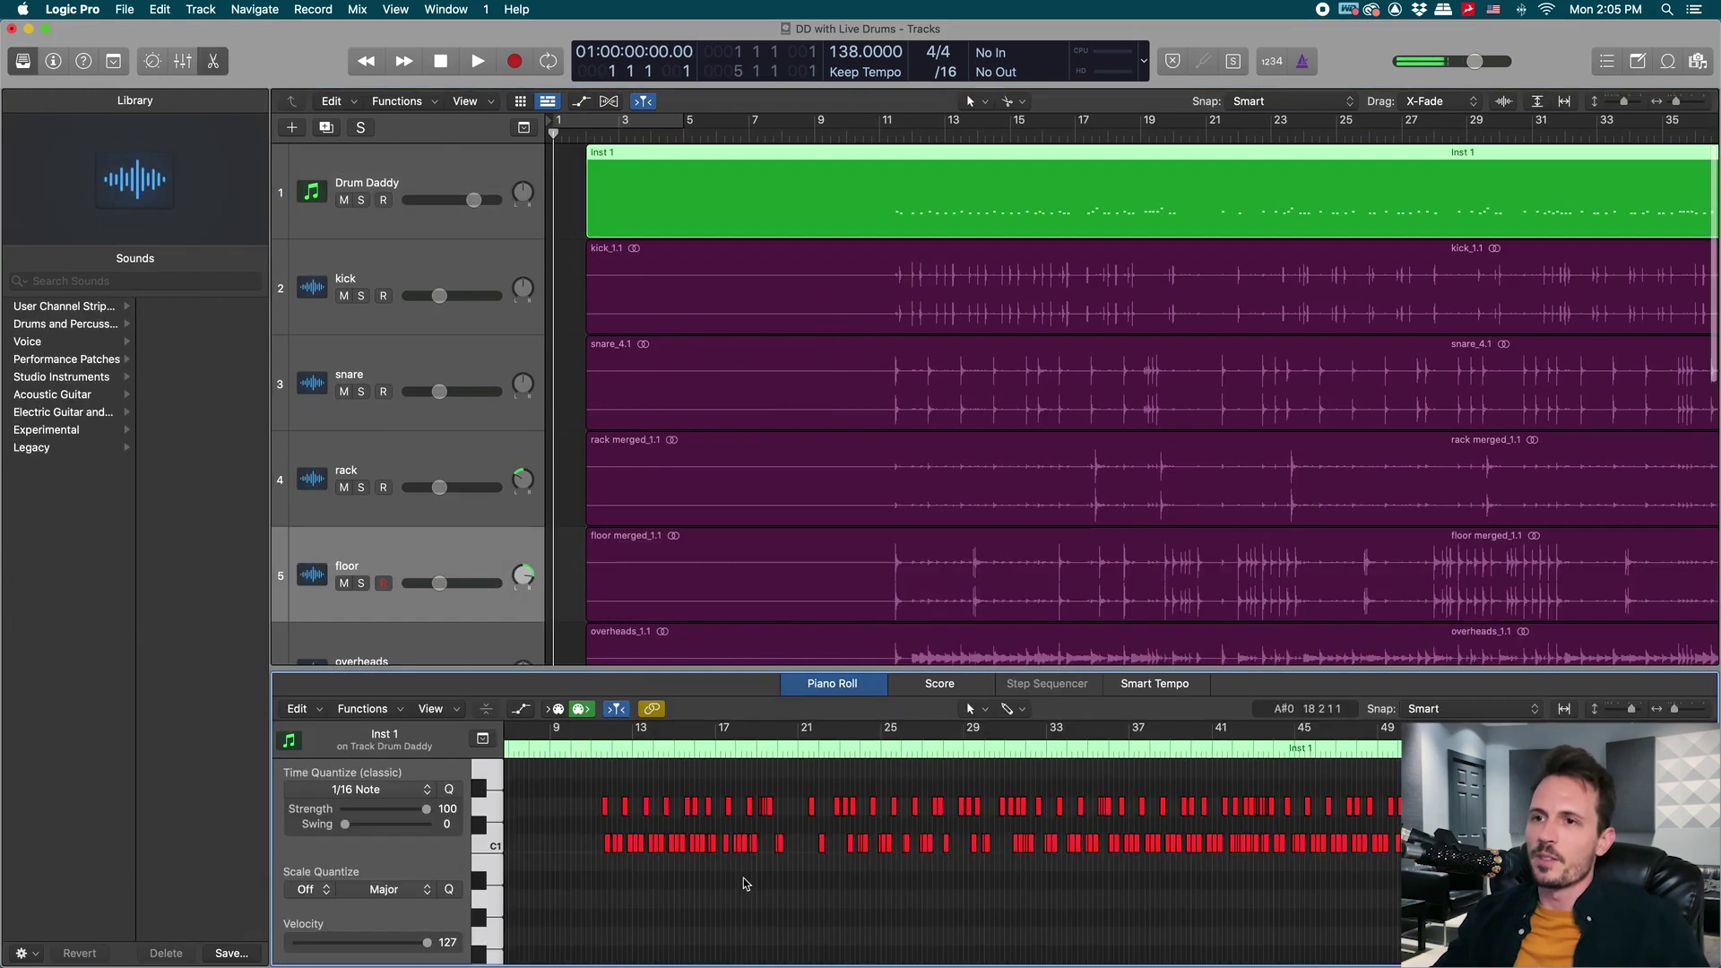
scroll(744, 883, "up", 4)
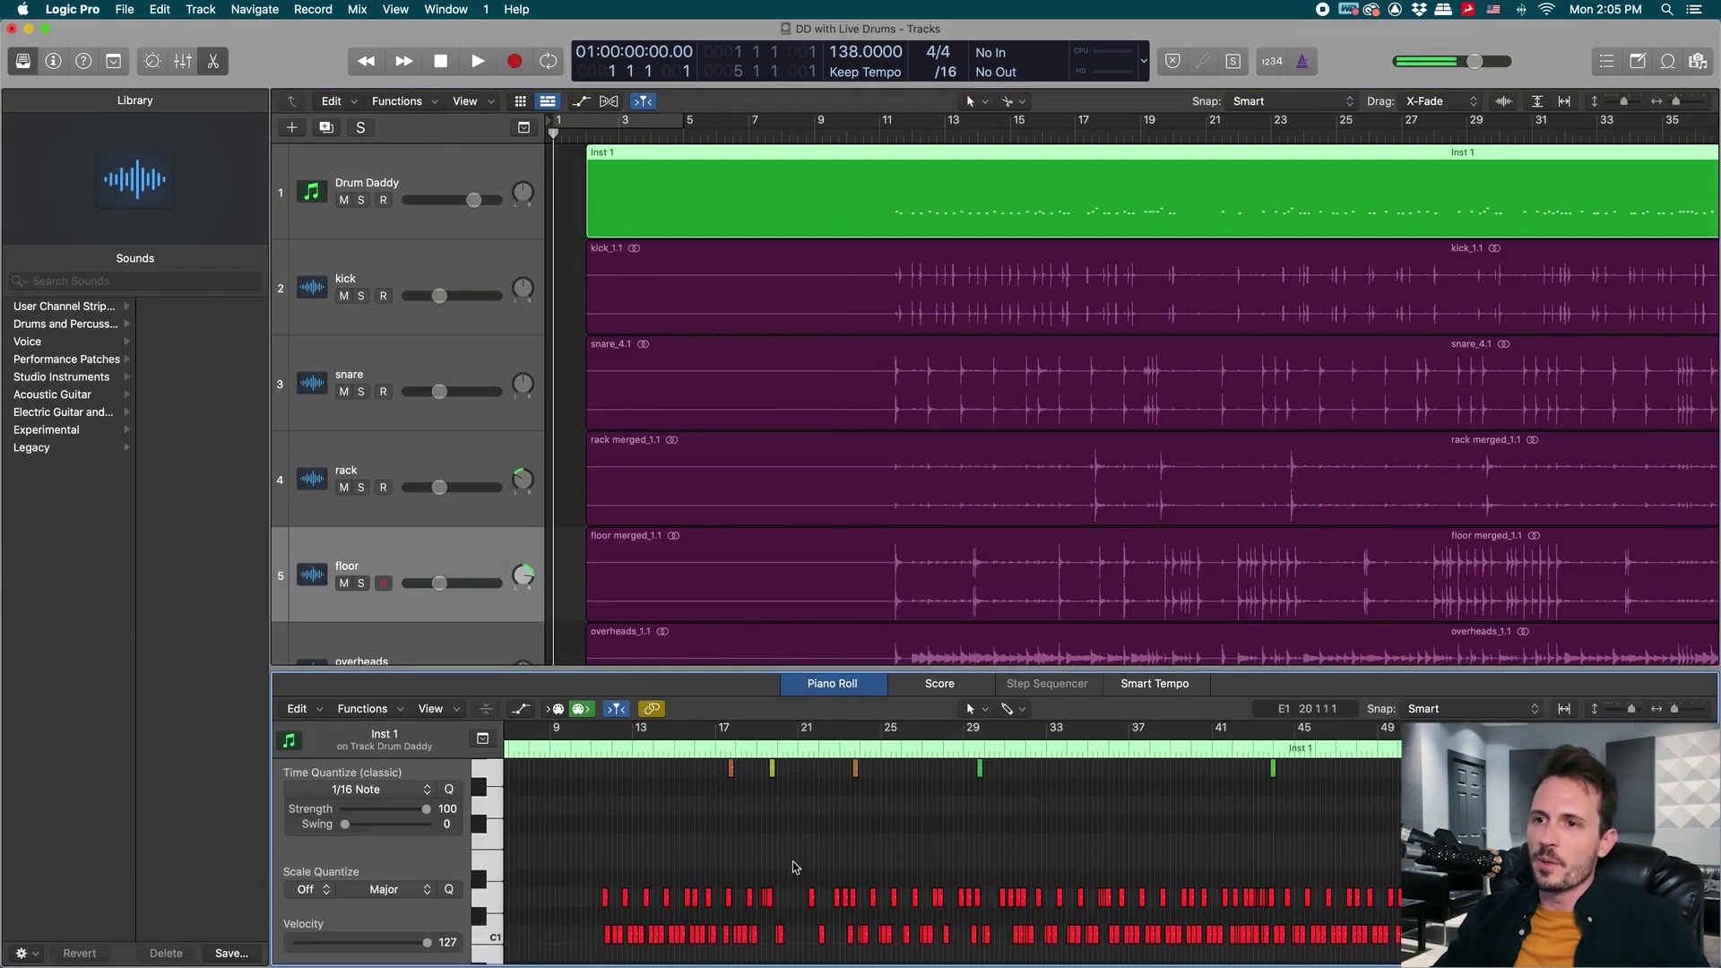
left_click(363, 708)
mouse_move(538, 878)
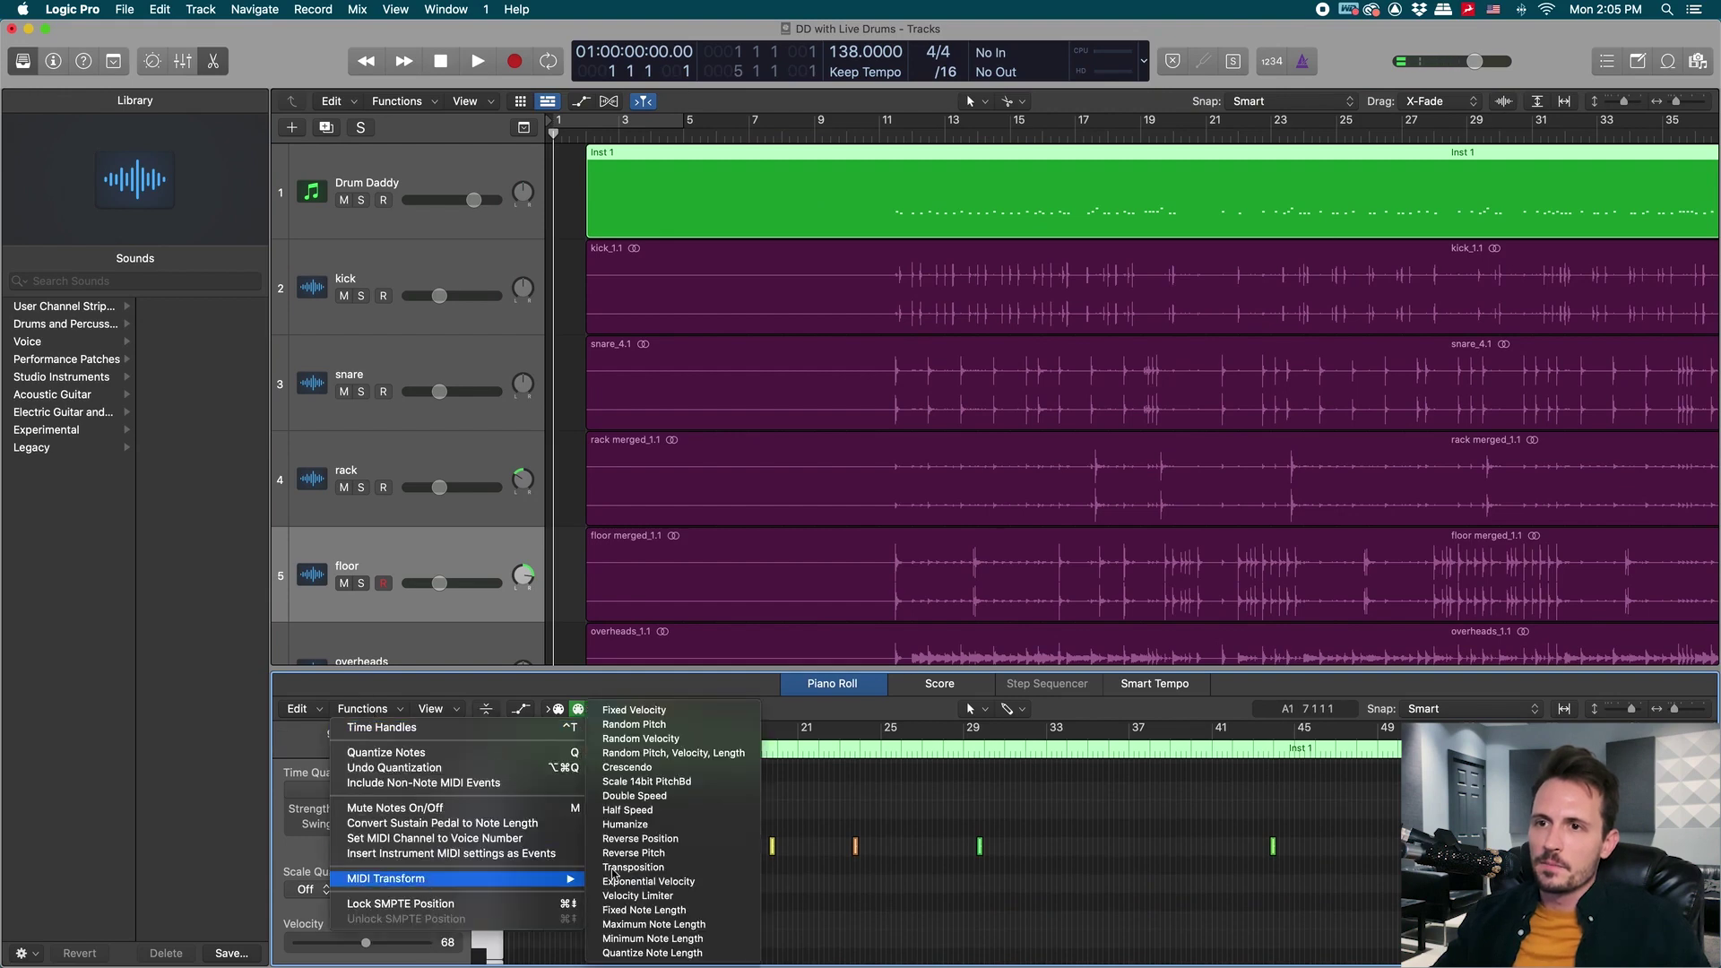
left_click(674, 711)
left_click(1301, 574)
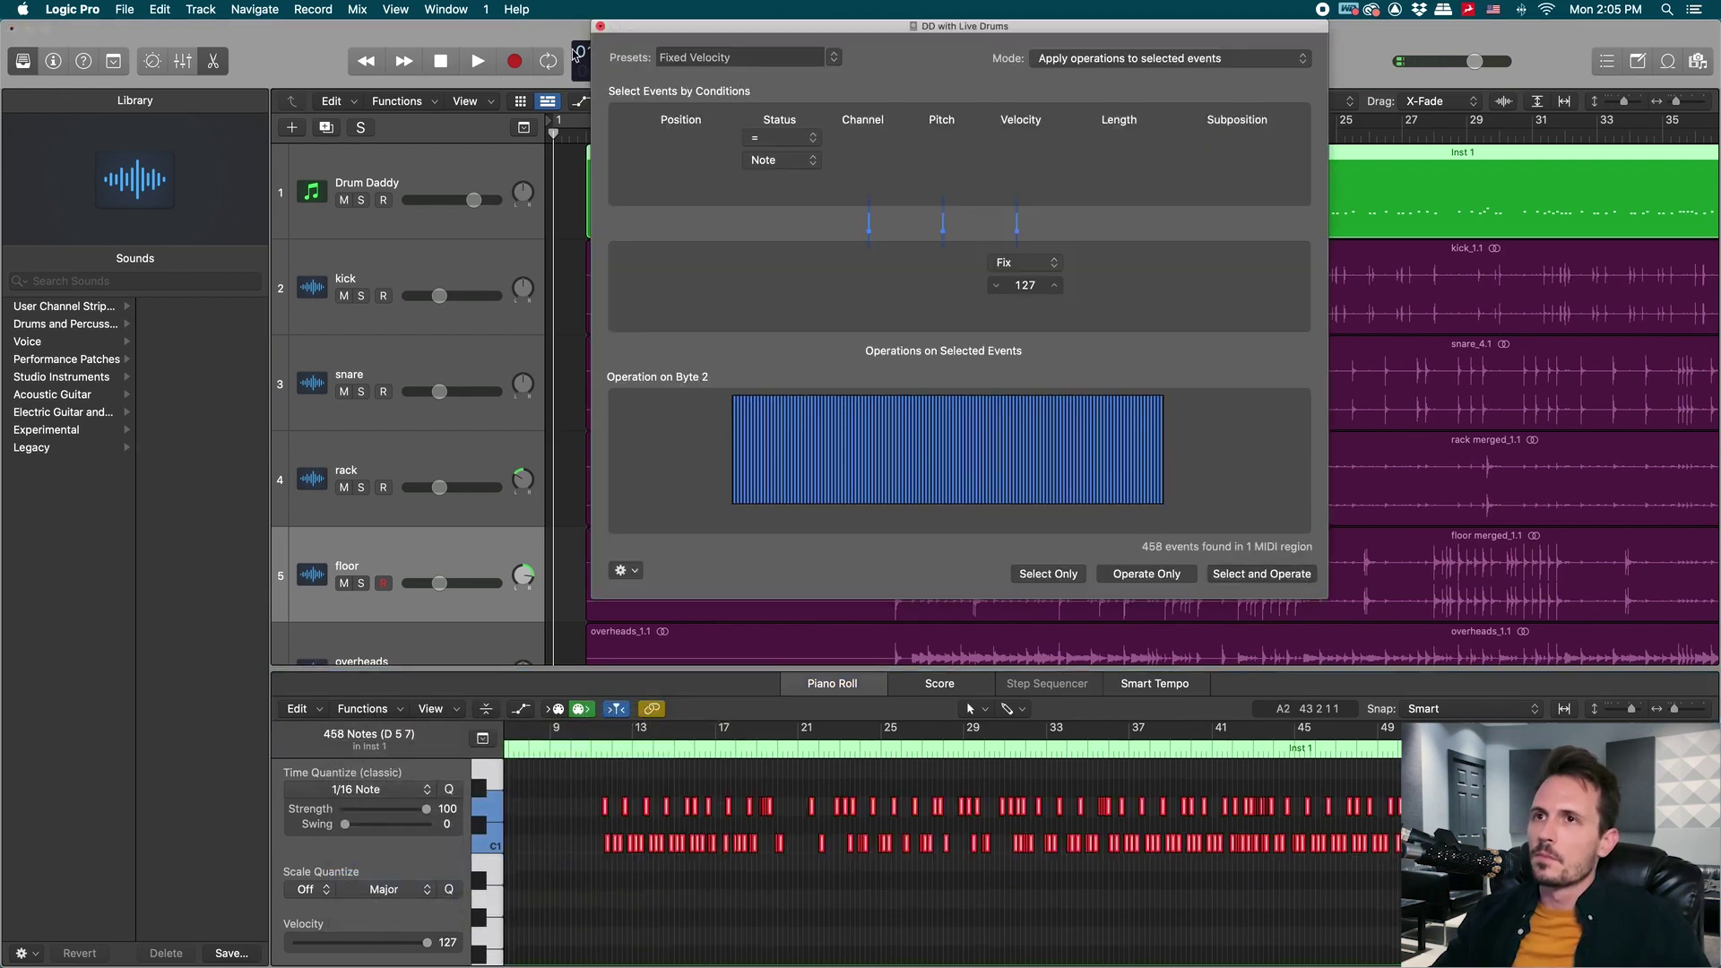
left_click(601, 27)
Select all the rack tom notes on A1, move them down to F1, and close the Piano Roll.
left_click(563, 833)
scroll(563, 833, "up", 3)
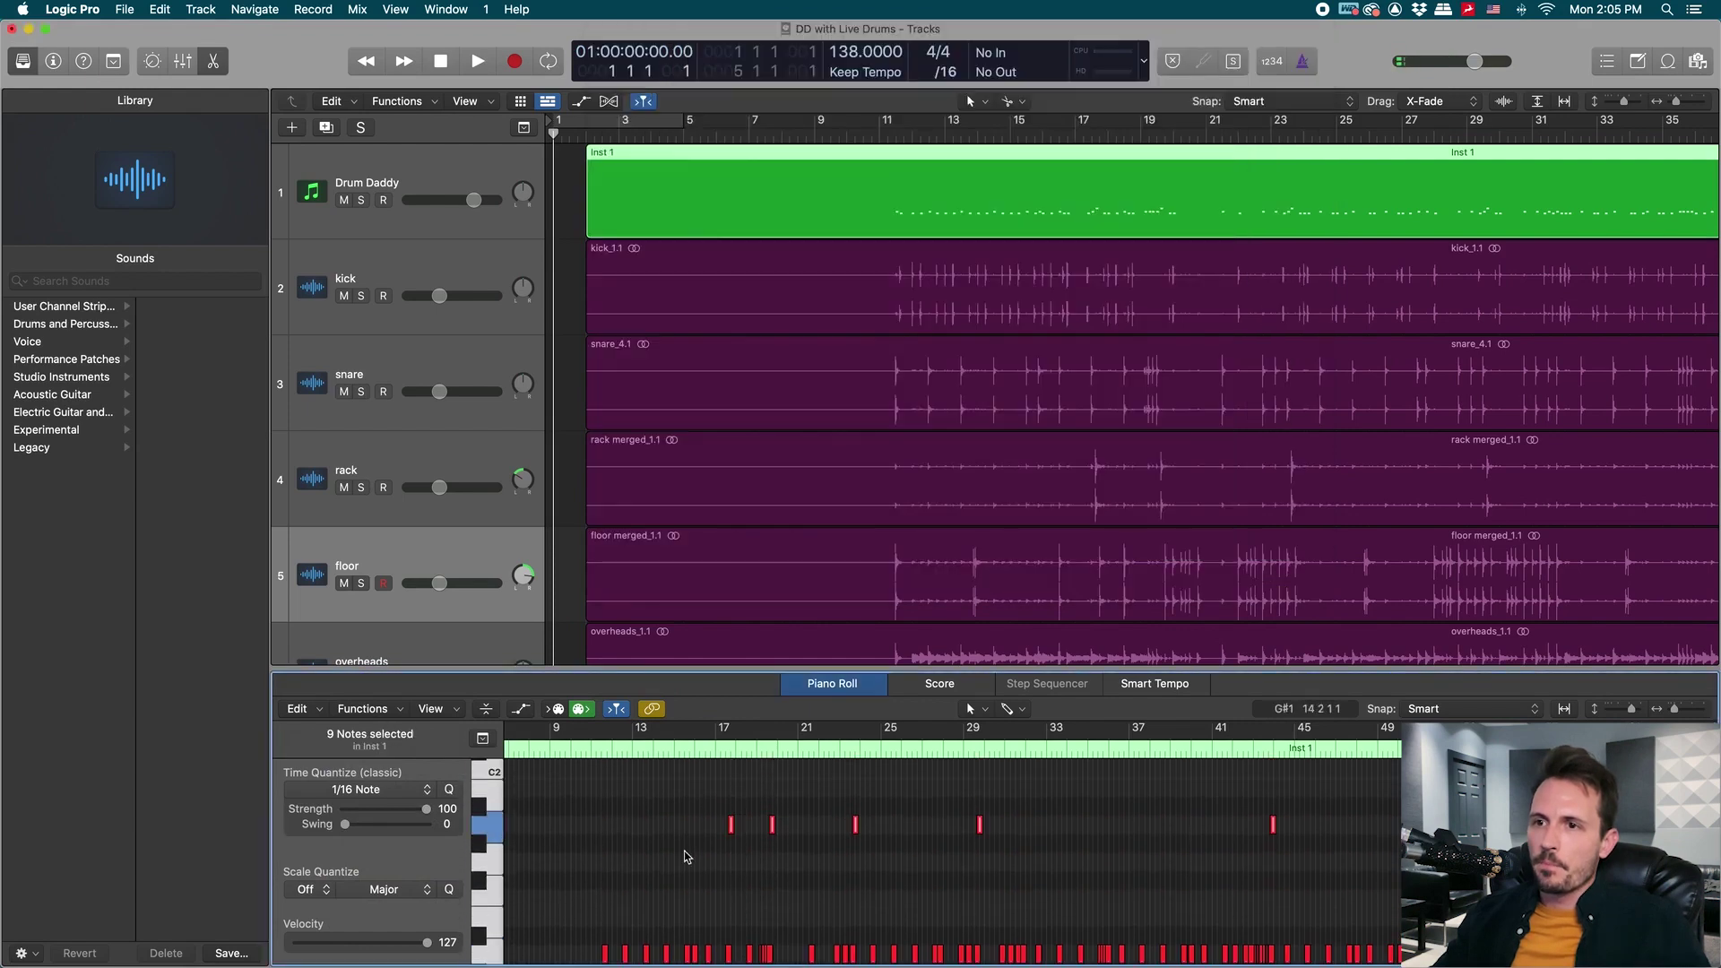
key("super+Right")
key("super+Right")
key("super+Right")
key("super+Right")
key("super+Right")
key("super+Right")
key("super+Right")
key("super+Right")
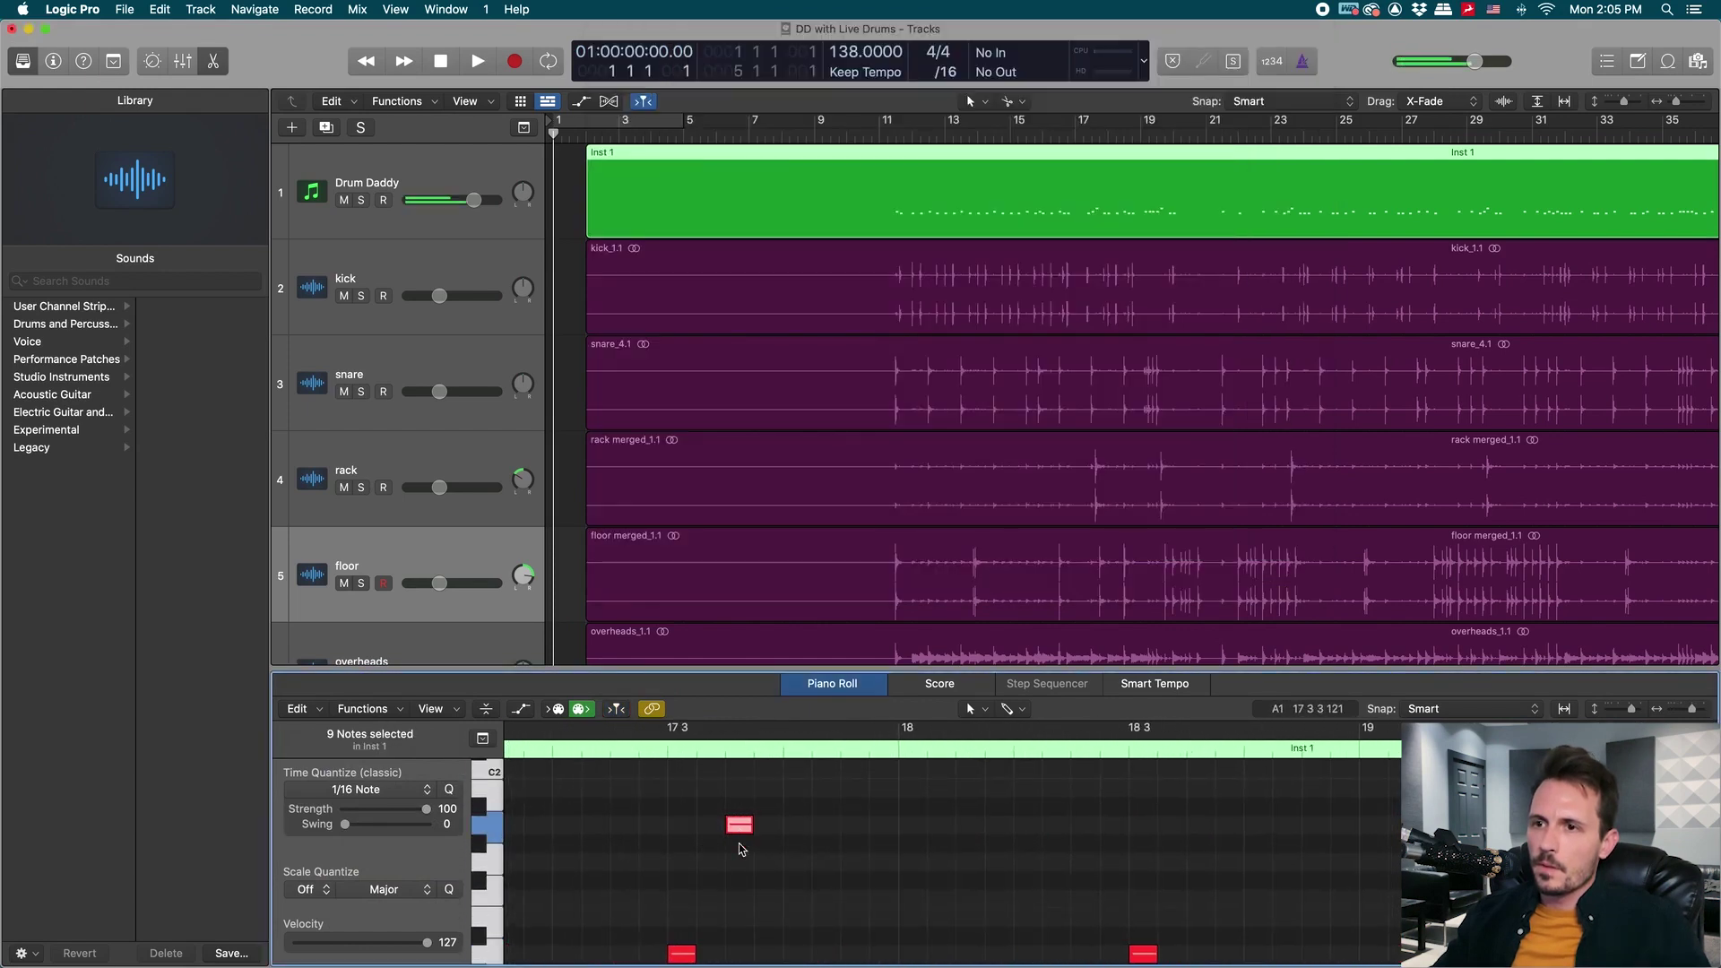
left_click_drag(739, 826, 738, 898)
key("super+Left")
key("super+Left")
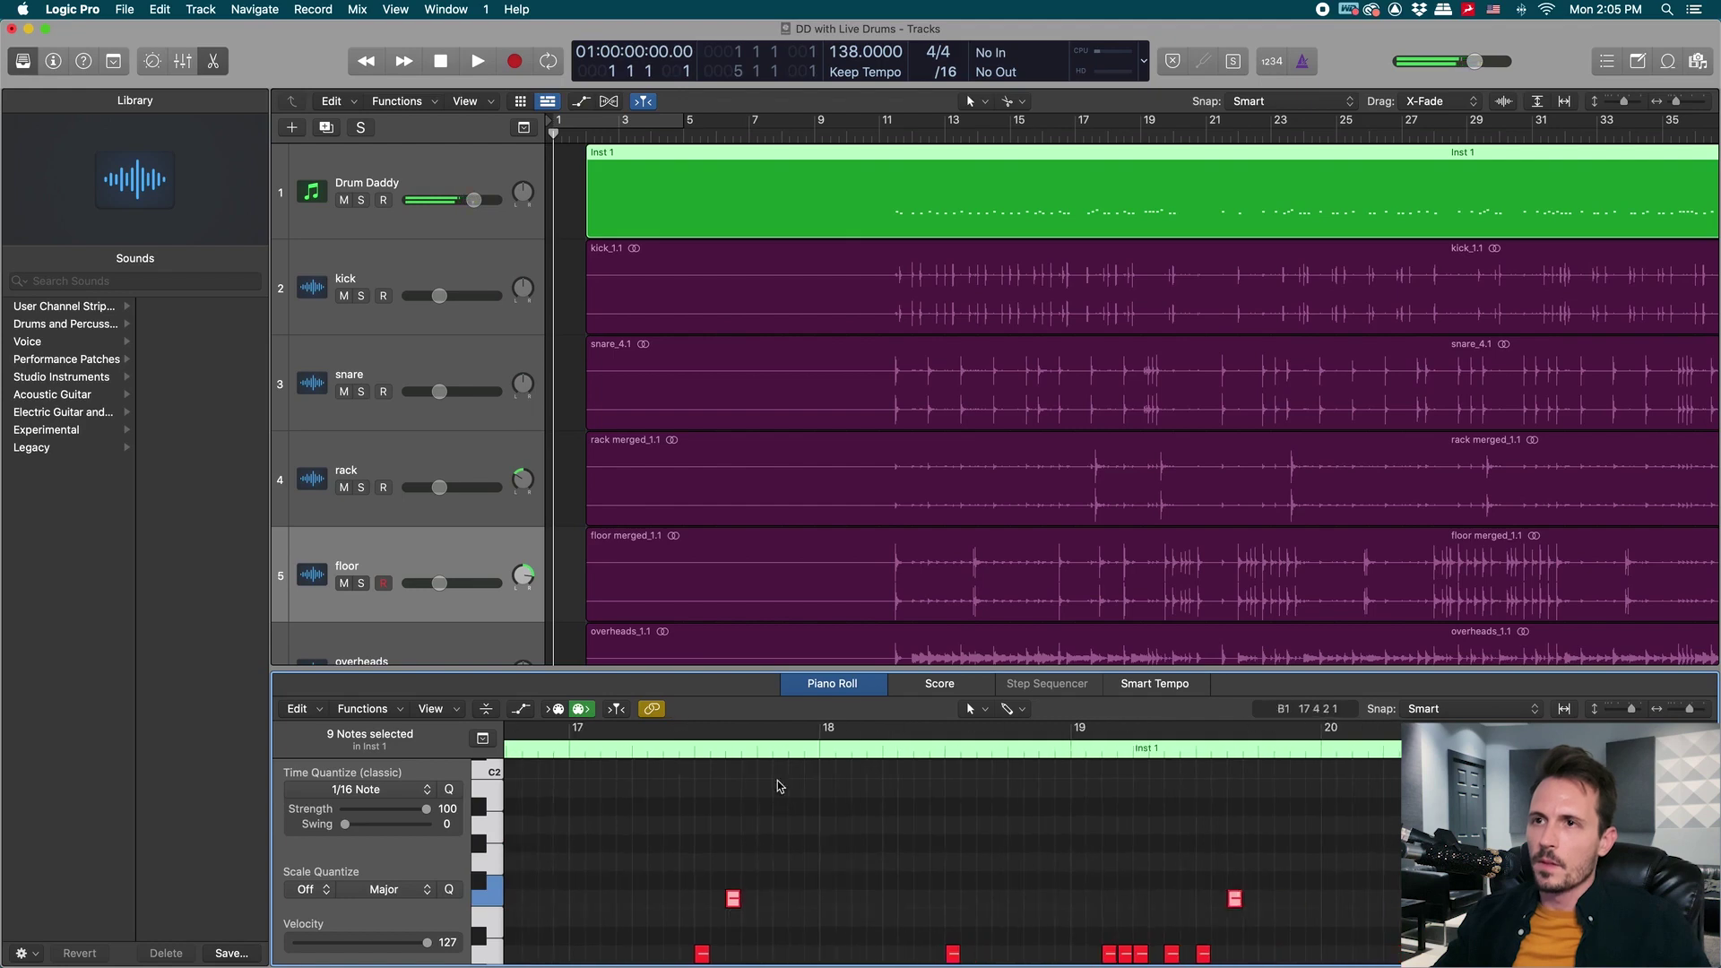
key("p")
Select the floor track and start drum doubling on it with the Tom instrument.
scroll(768, 625, "down", 2)
left_click(358, 462)
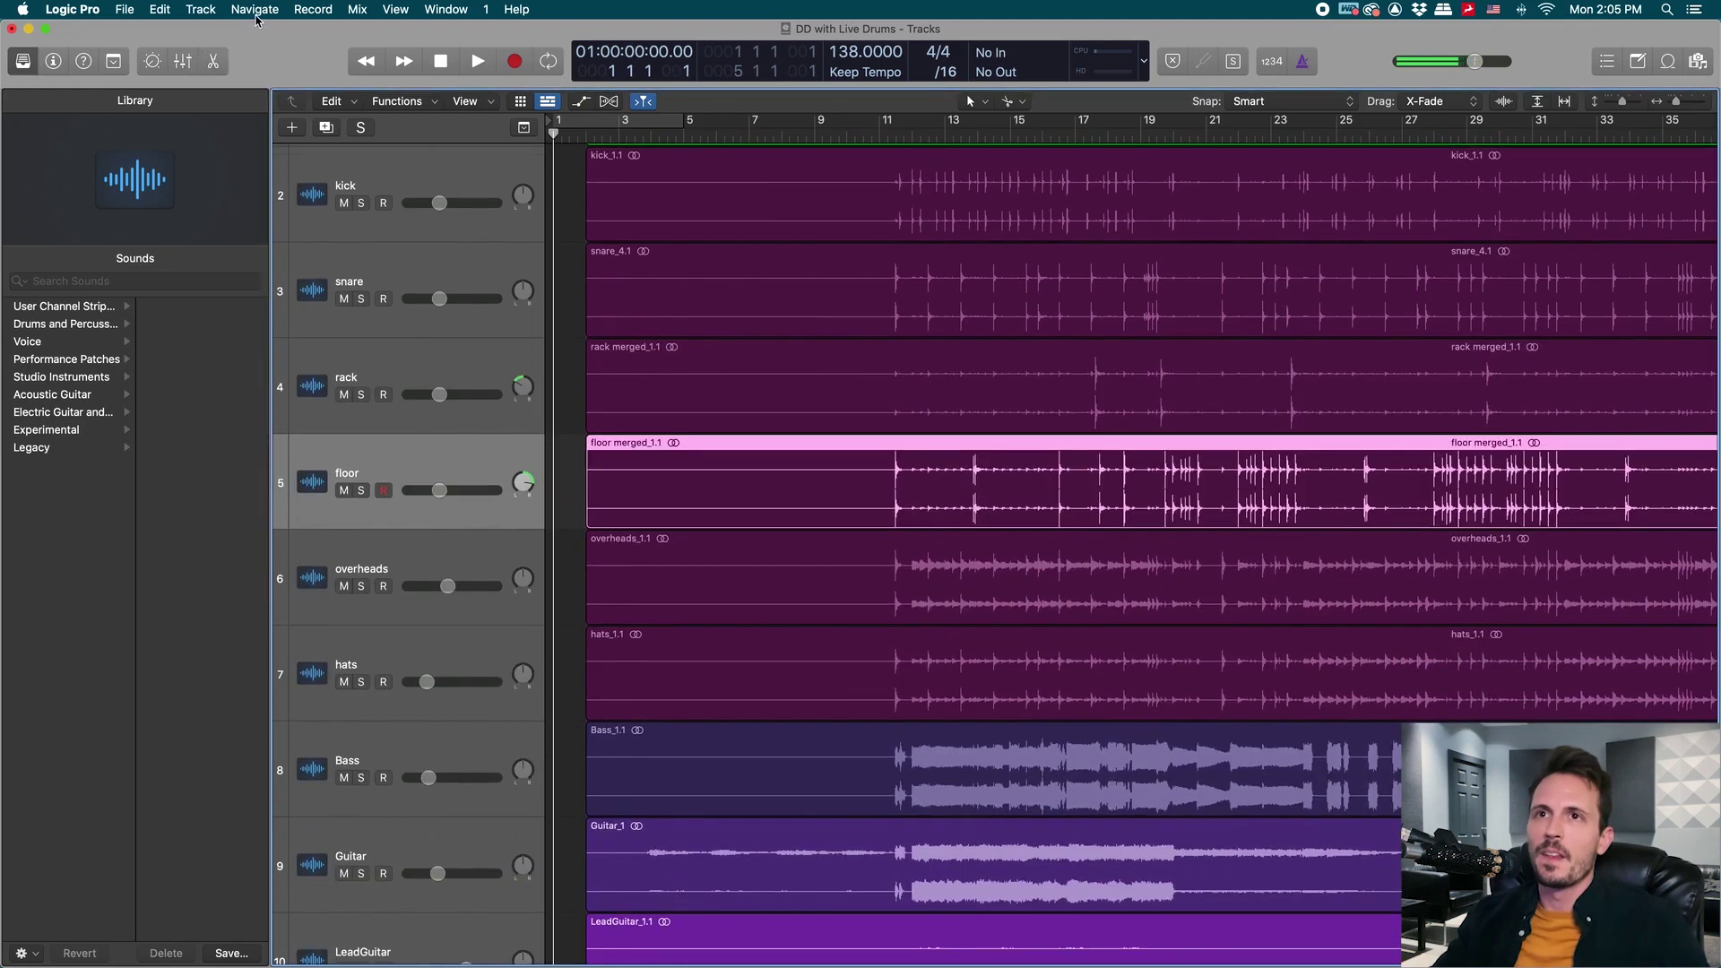
left_click(200, 11)
left_click(325, 297)
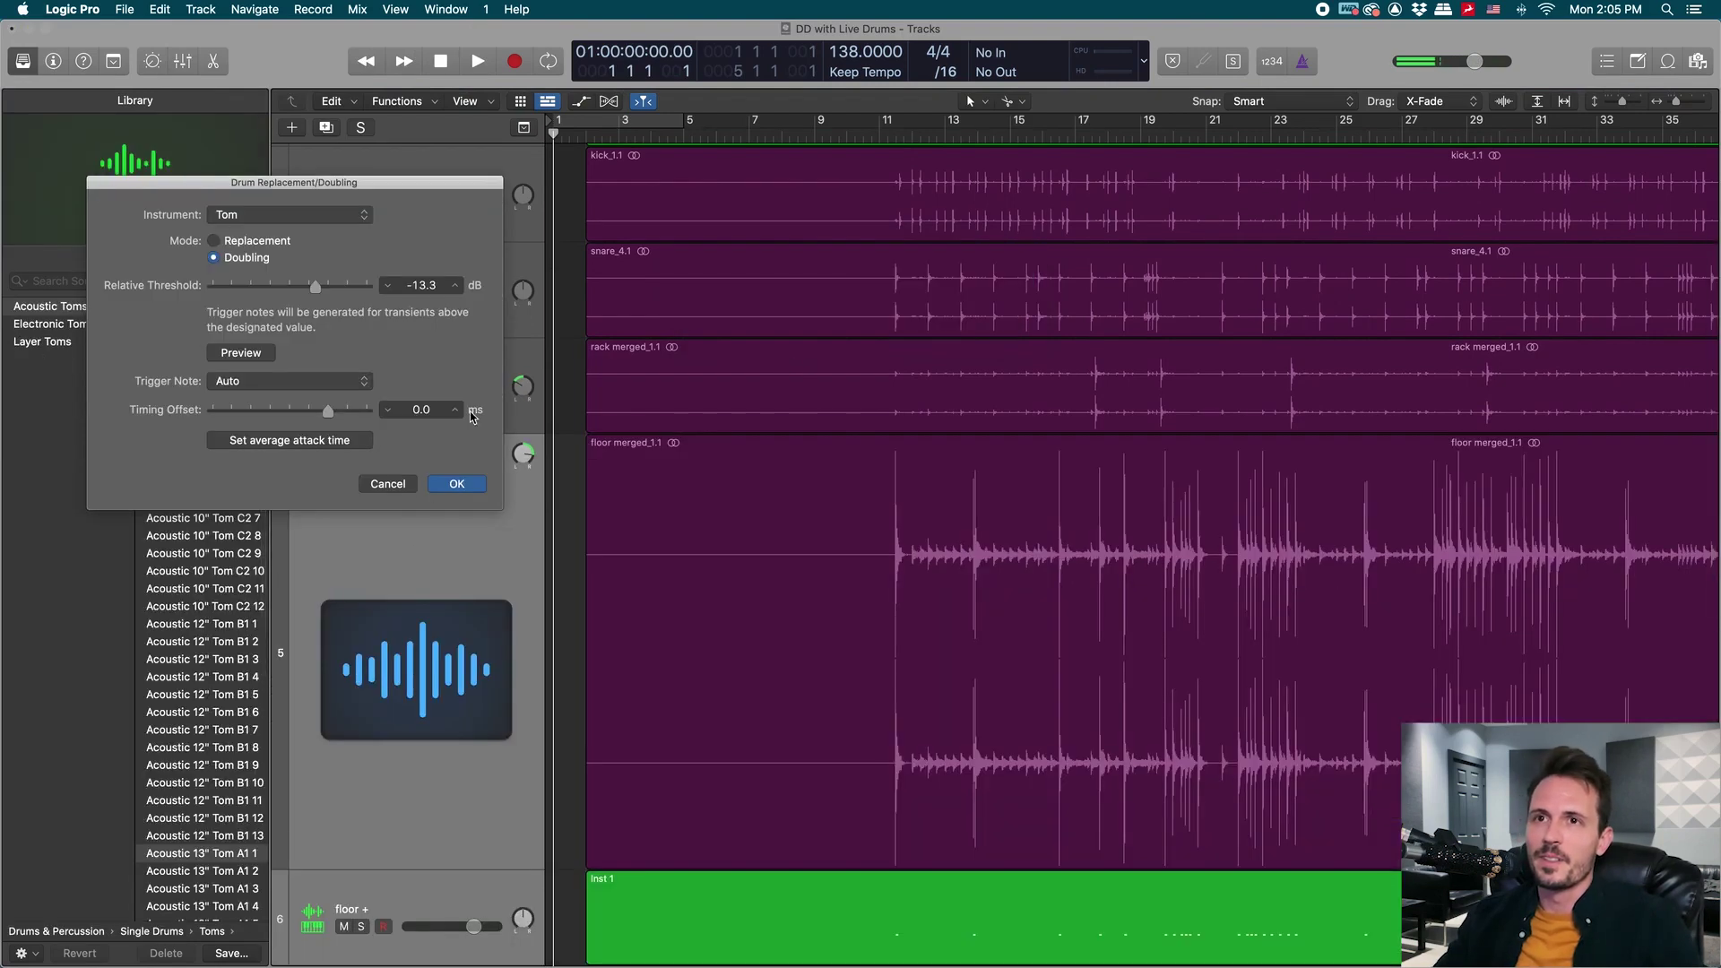
Compare the floor doubling's trigger notes with the floor tom hits along the song and apply the doubling.
scroll(942, 557, "down", 4)
scroll(938, 550, "right", 5)
scroll(767, 456, "up", 5)
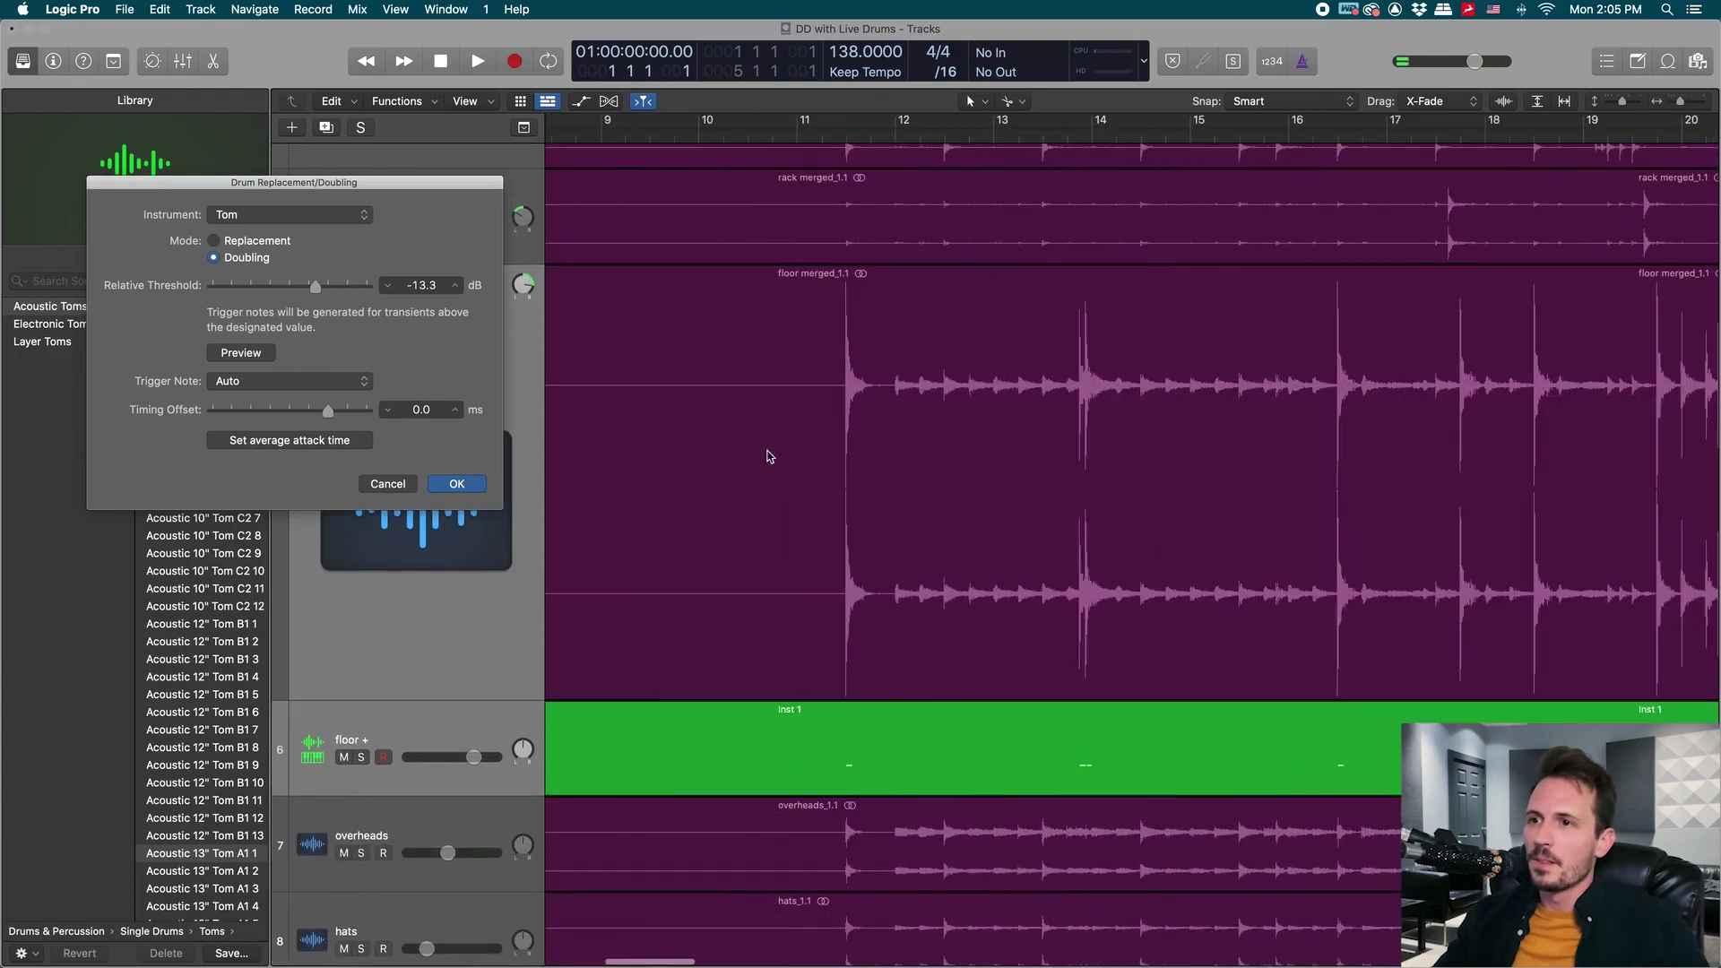
scroll(884, 530, "right", 10)
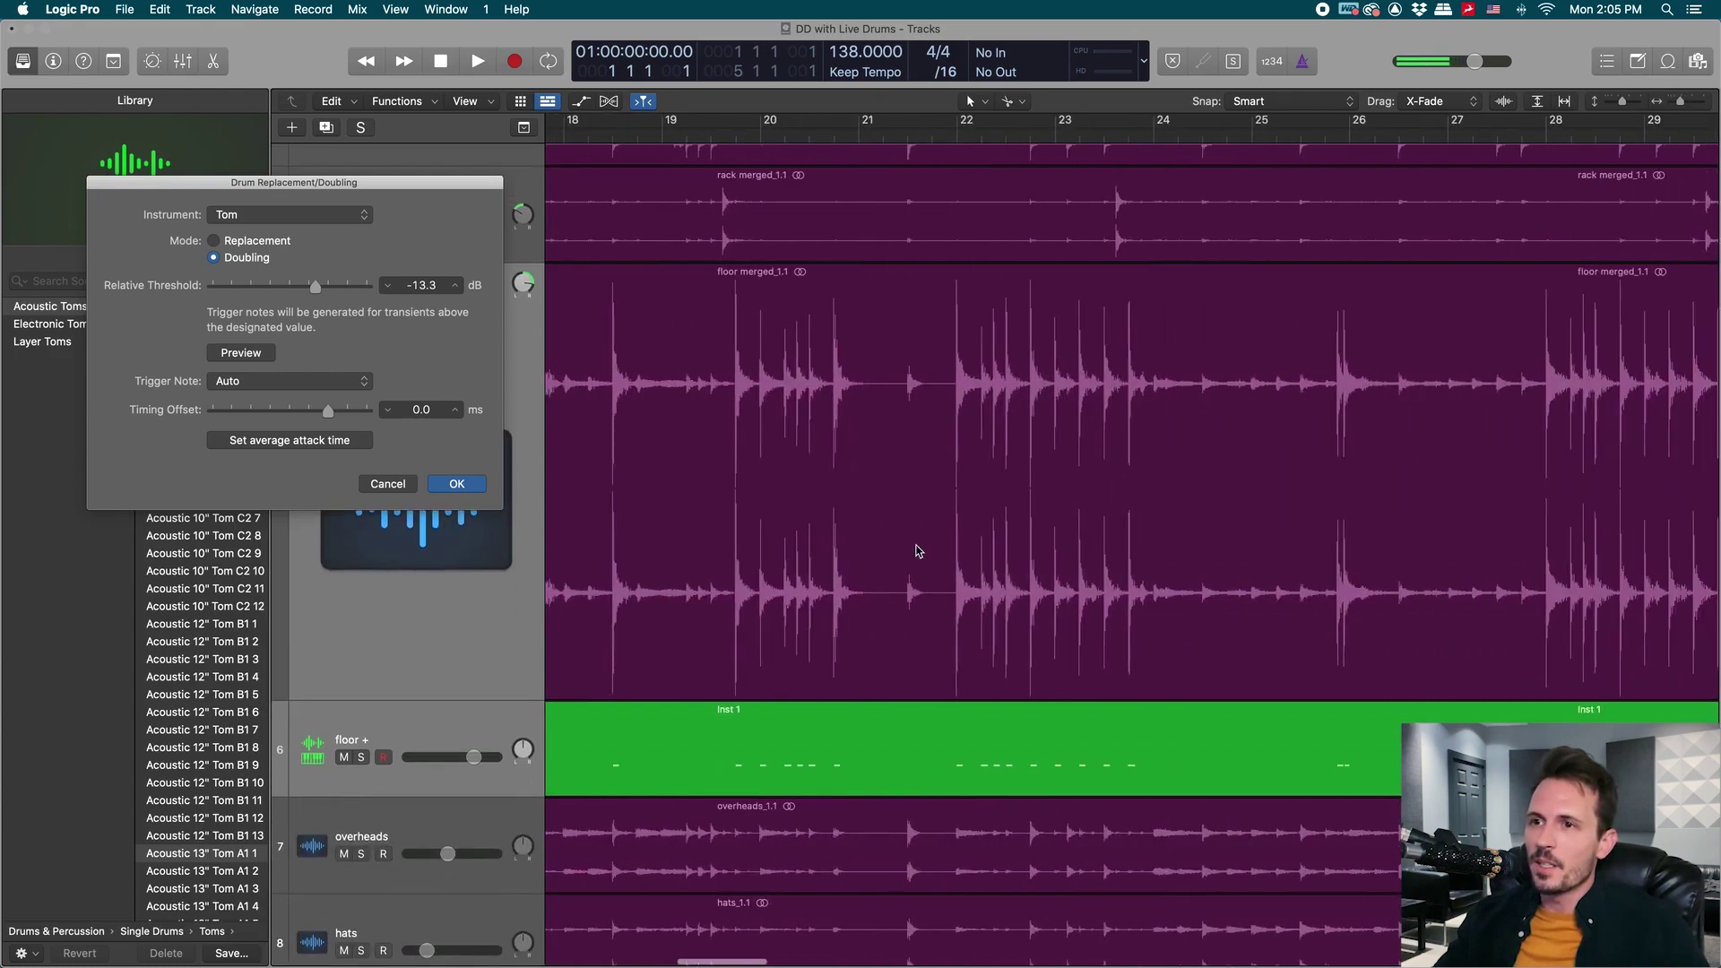
scroll(918, 550, "right", 8)
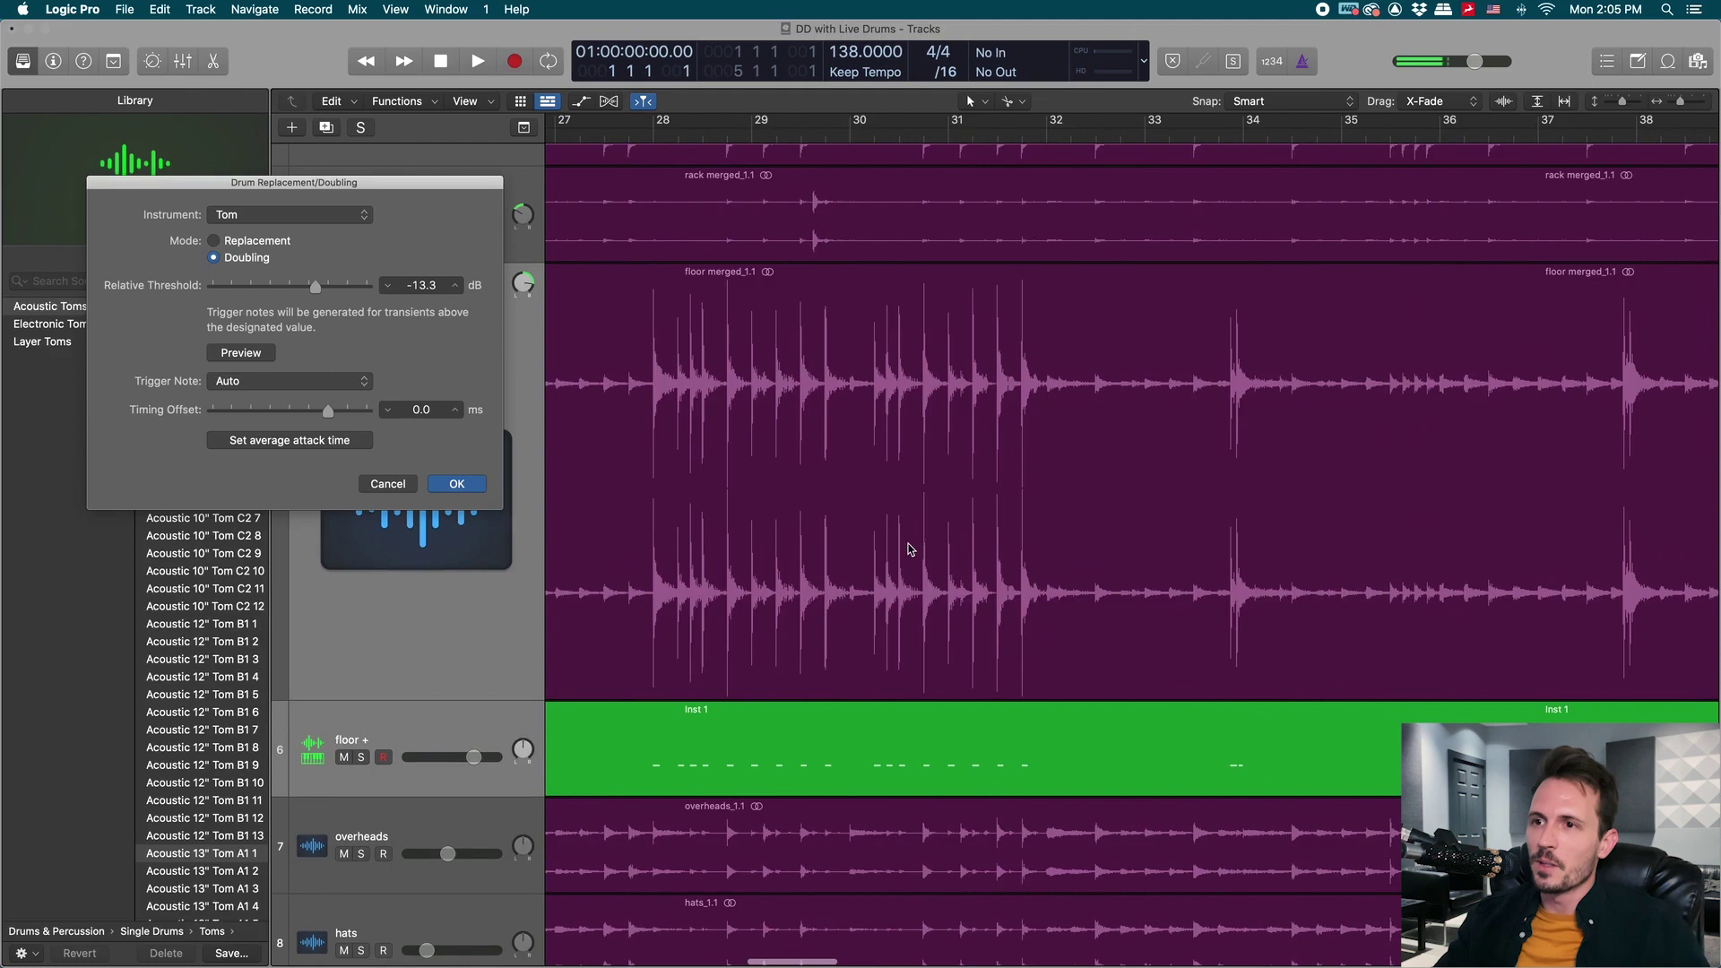
scroll(919, 550, "right", 15)
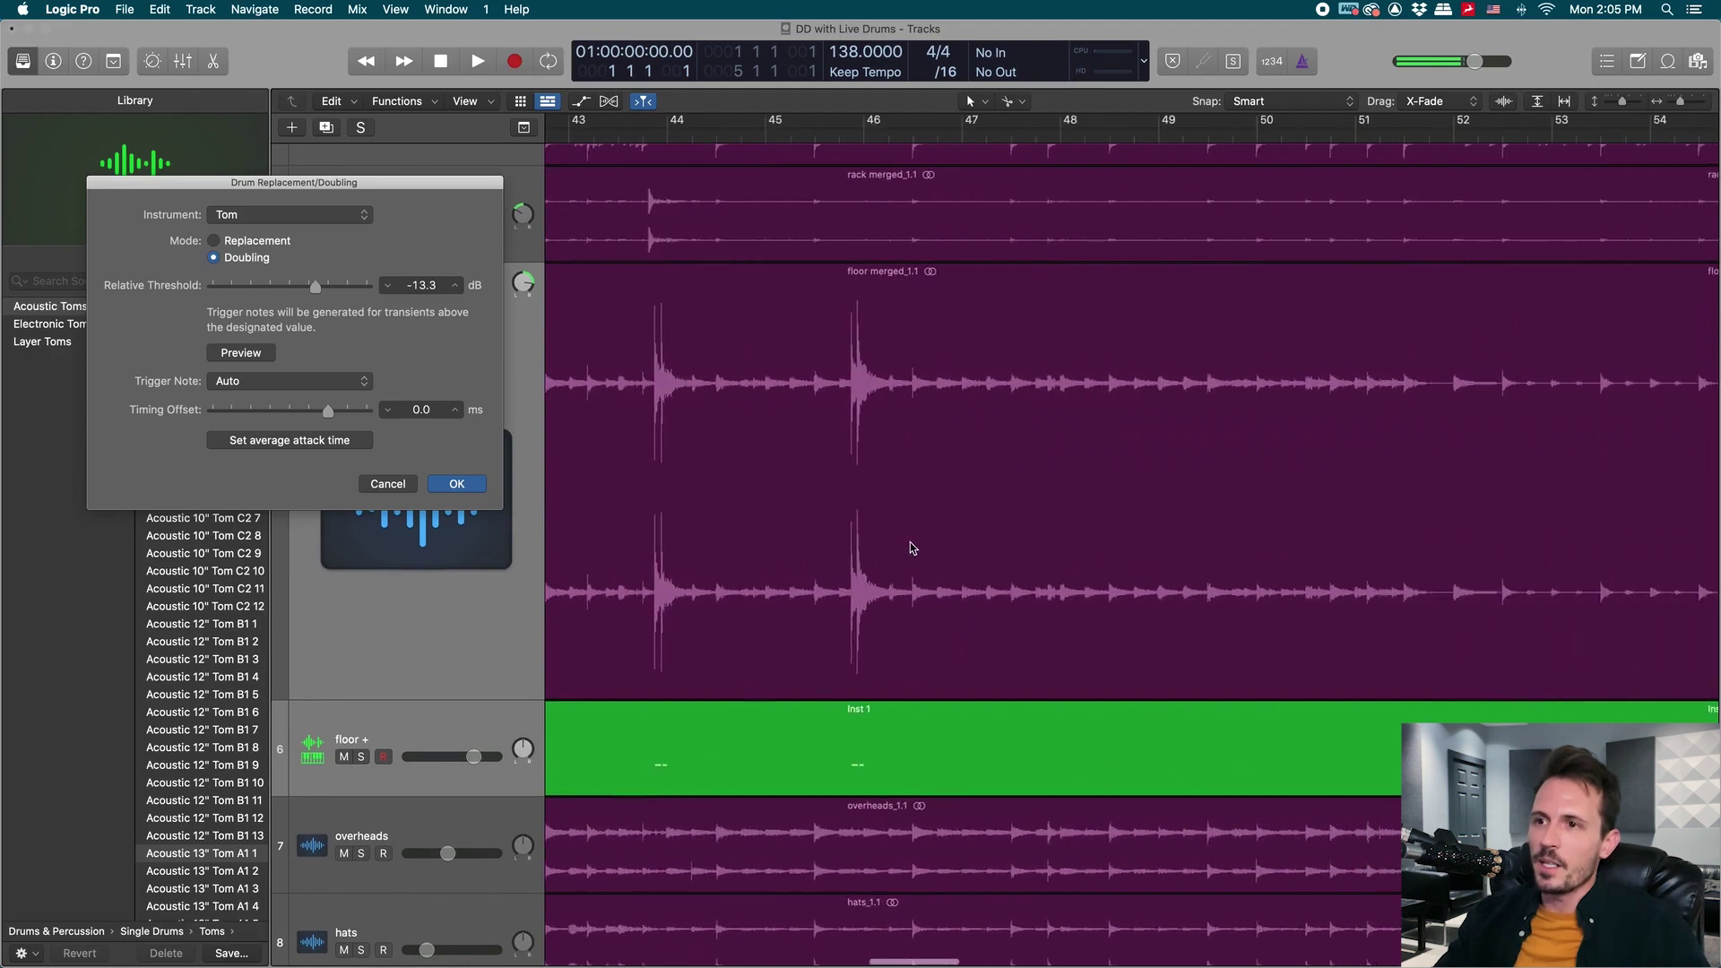
scroll(914, 548, "right", 15)
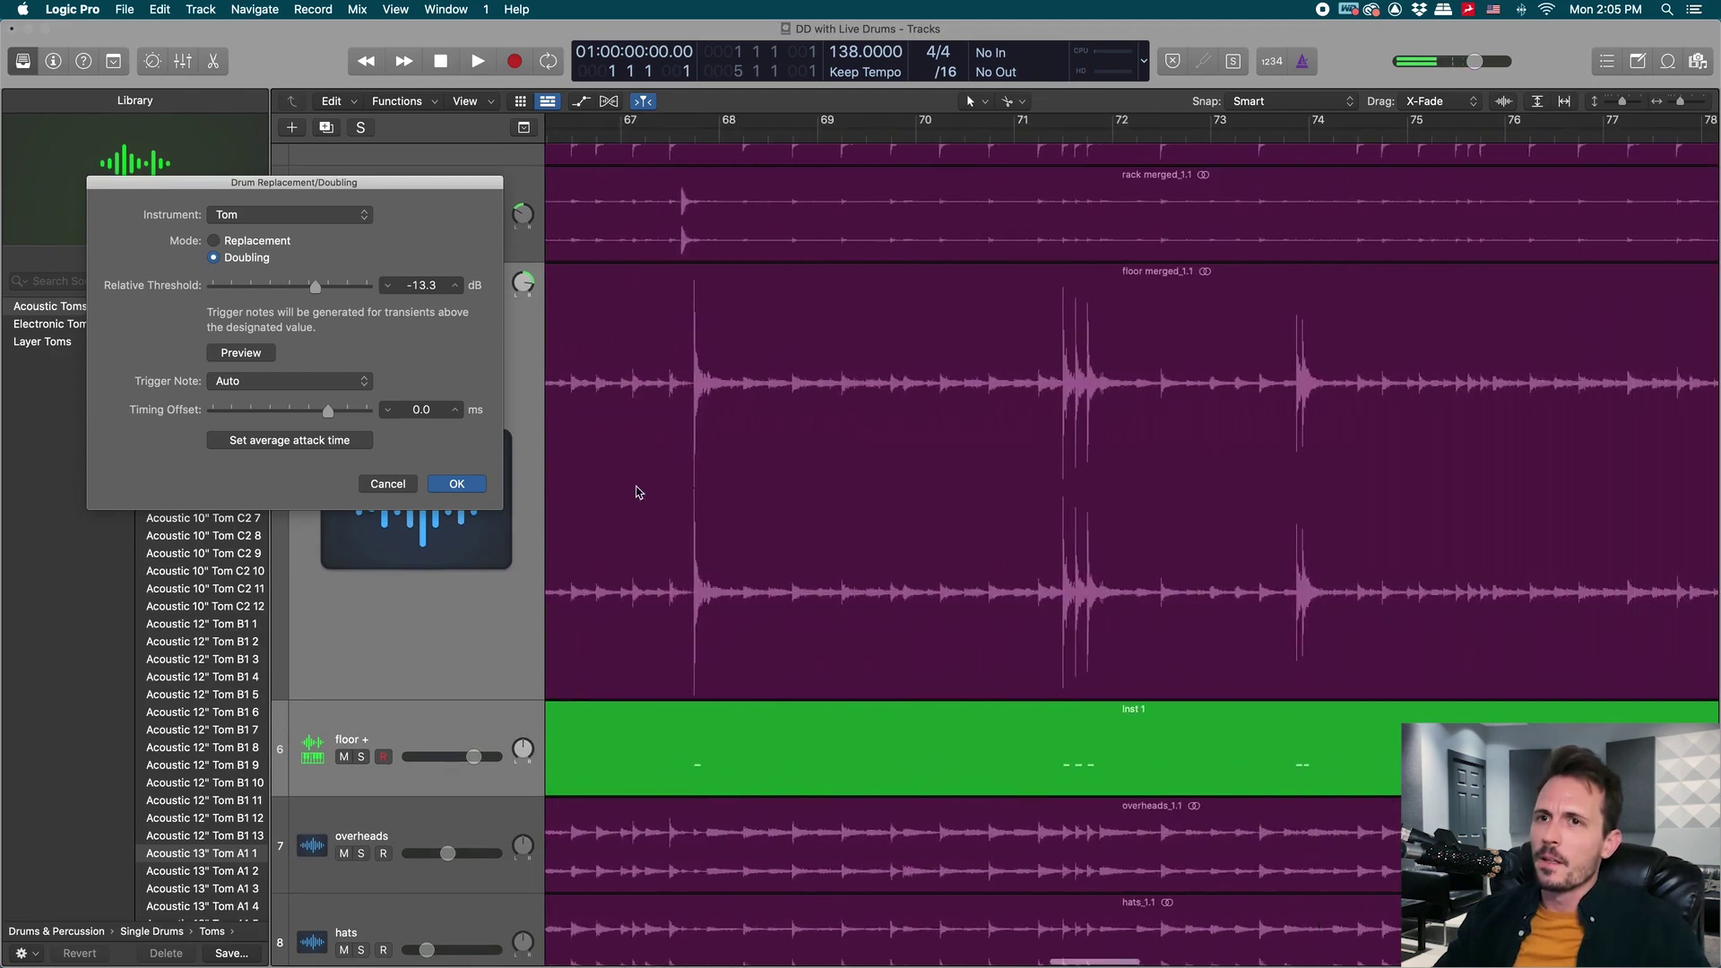
left_click(458, 484)
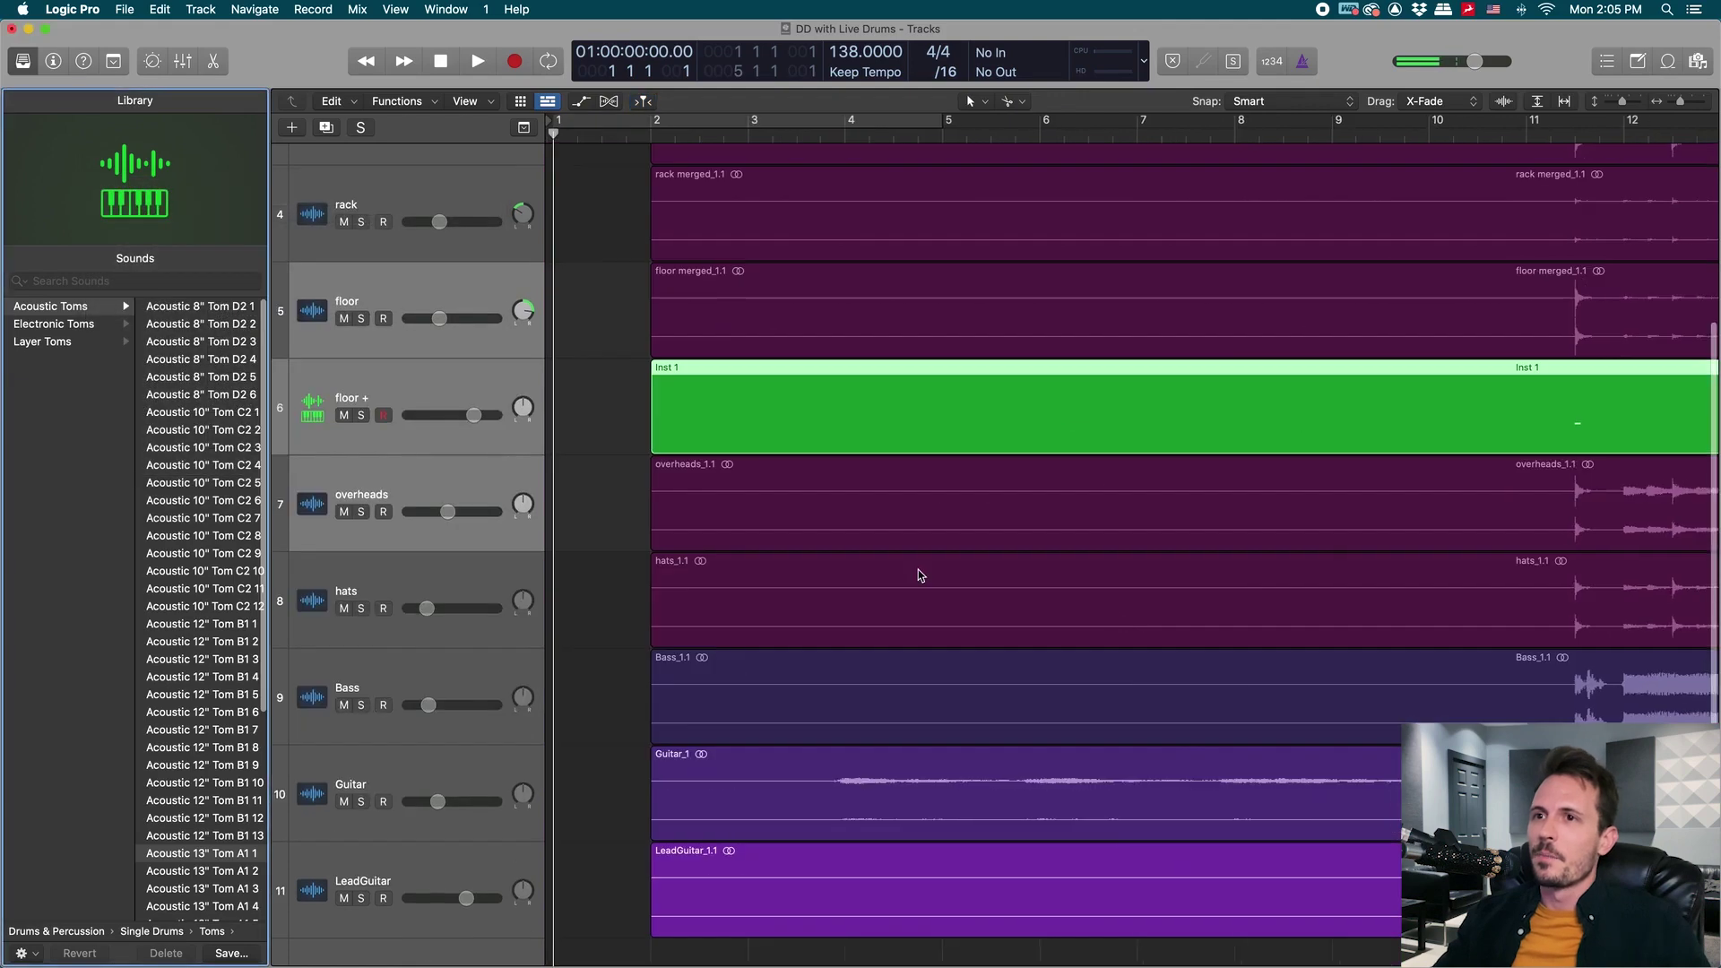
Move the floor MIDI region onto the Drum Daddy track and delete the empty floor + track.
left_click_drag(631, 422, 631, 200)
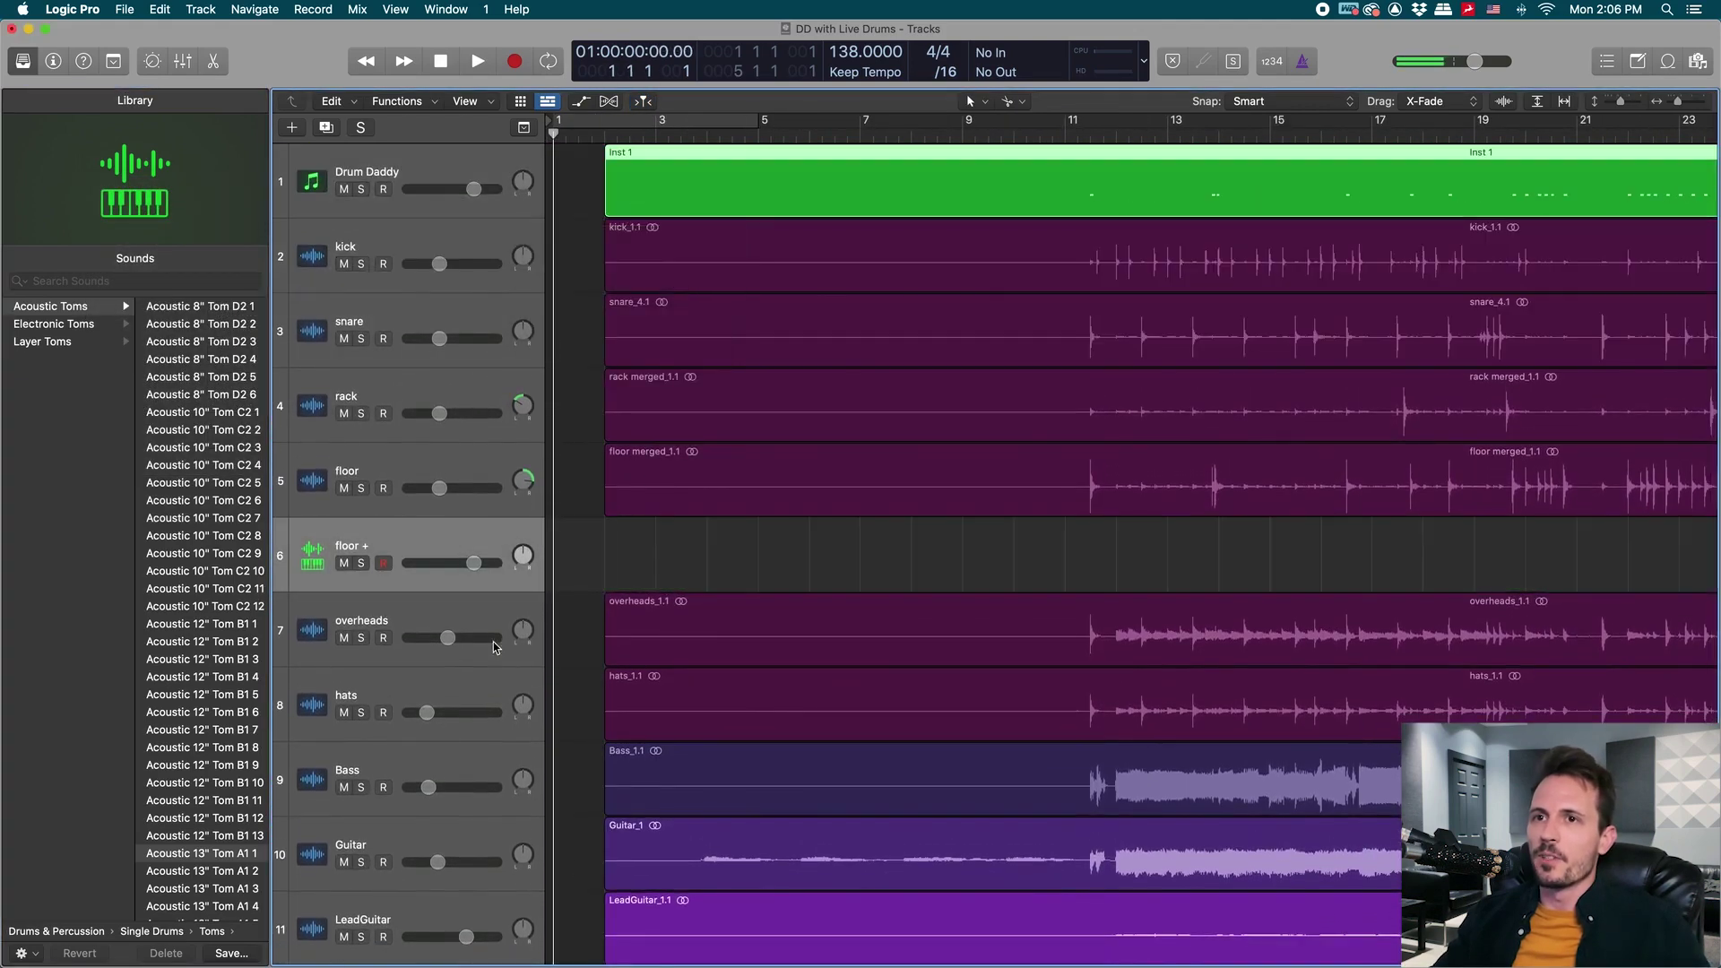
left_click(439, 535)
key("super+BackSpace")
Select the Drum Daddy track's regions and join the floor tom MIDI with the kick, snare and rack MIDI.
left_click(789, 166)
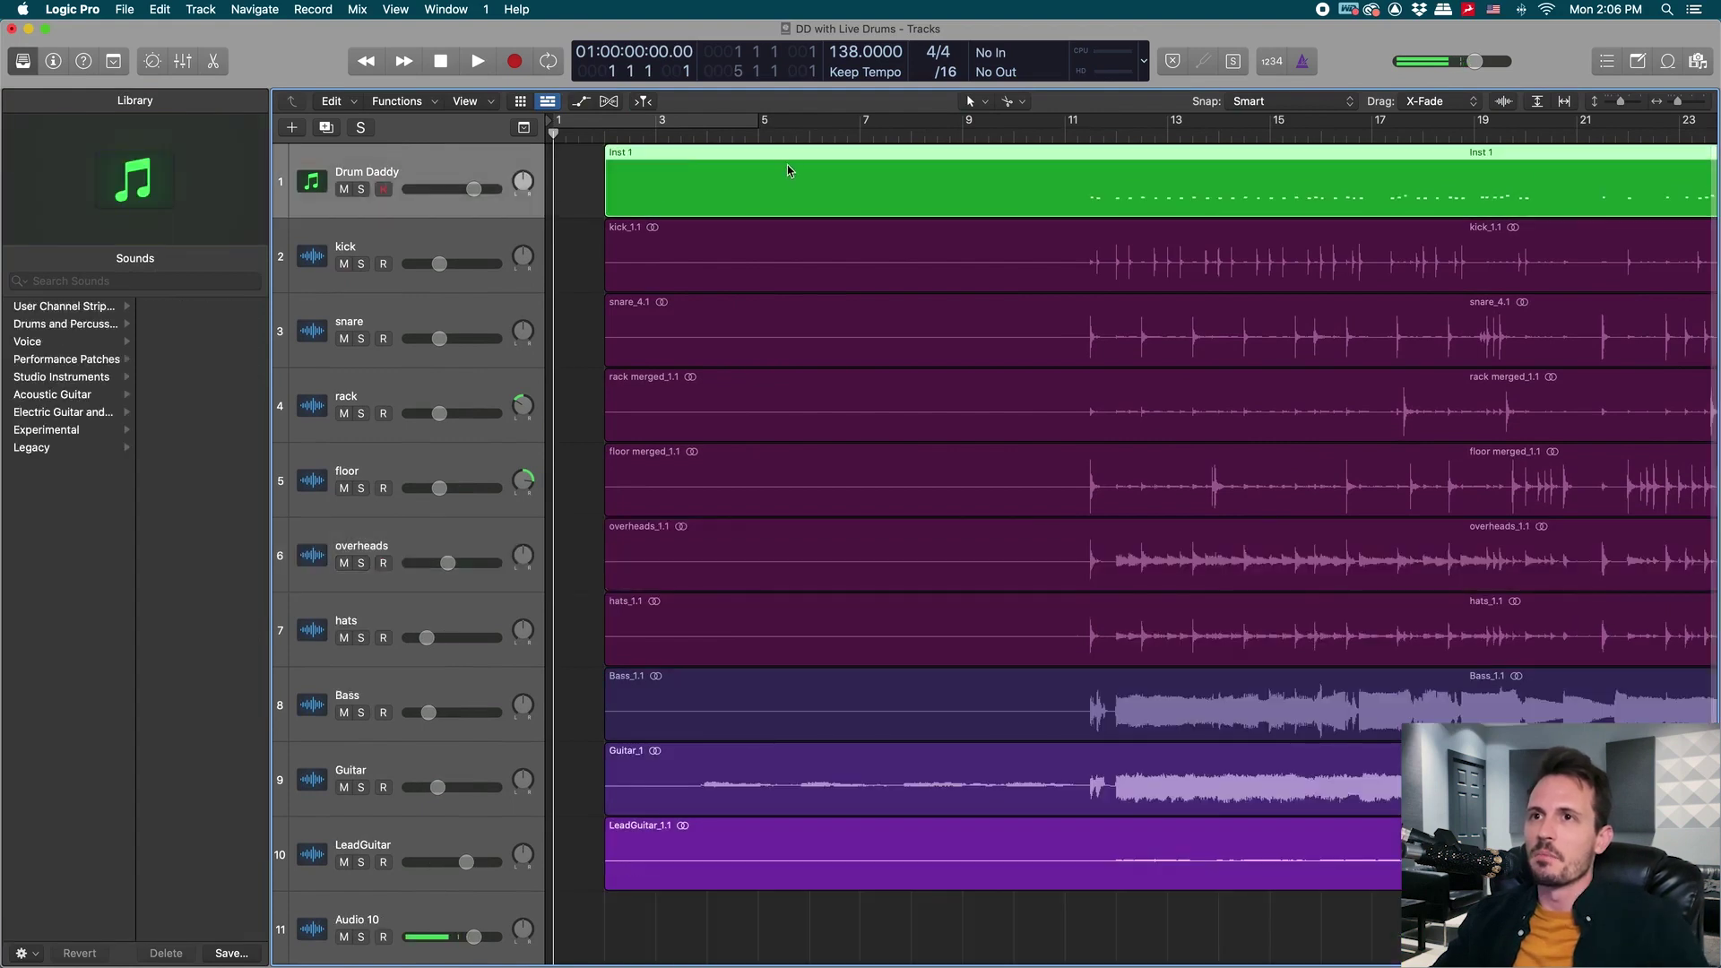
right_click(796, 166)
left_click(865, 174)
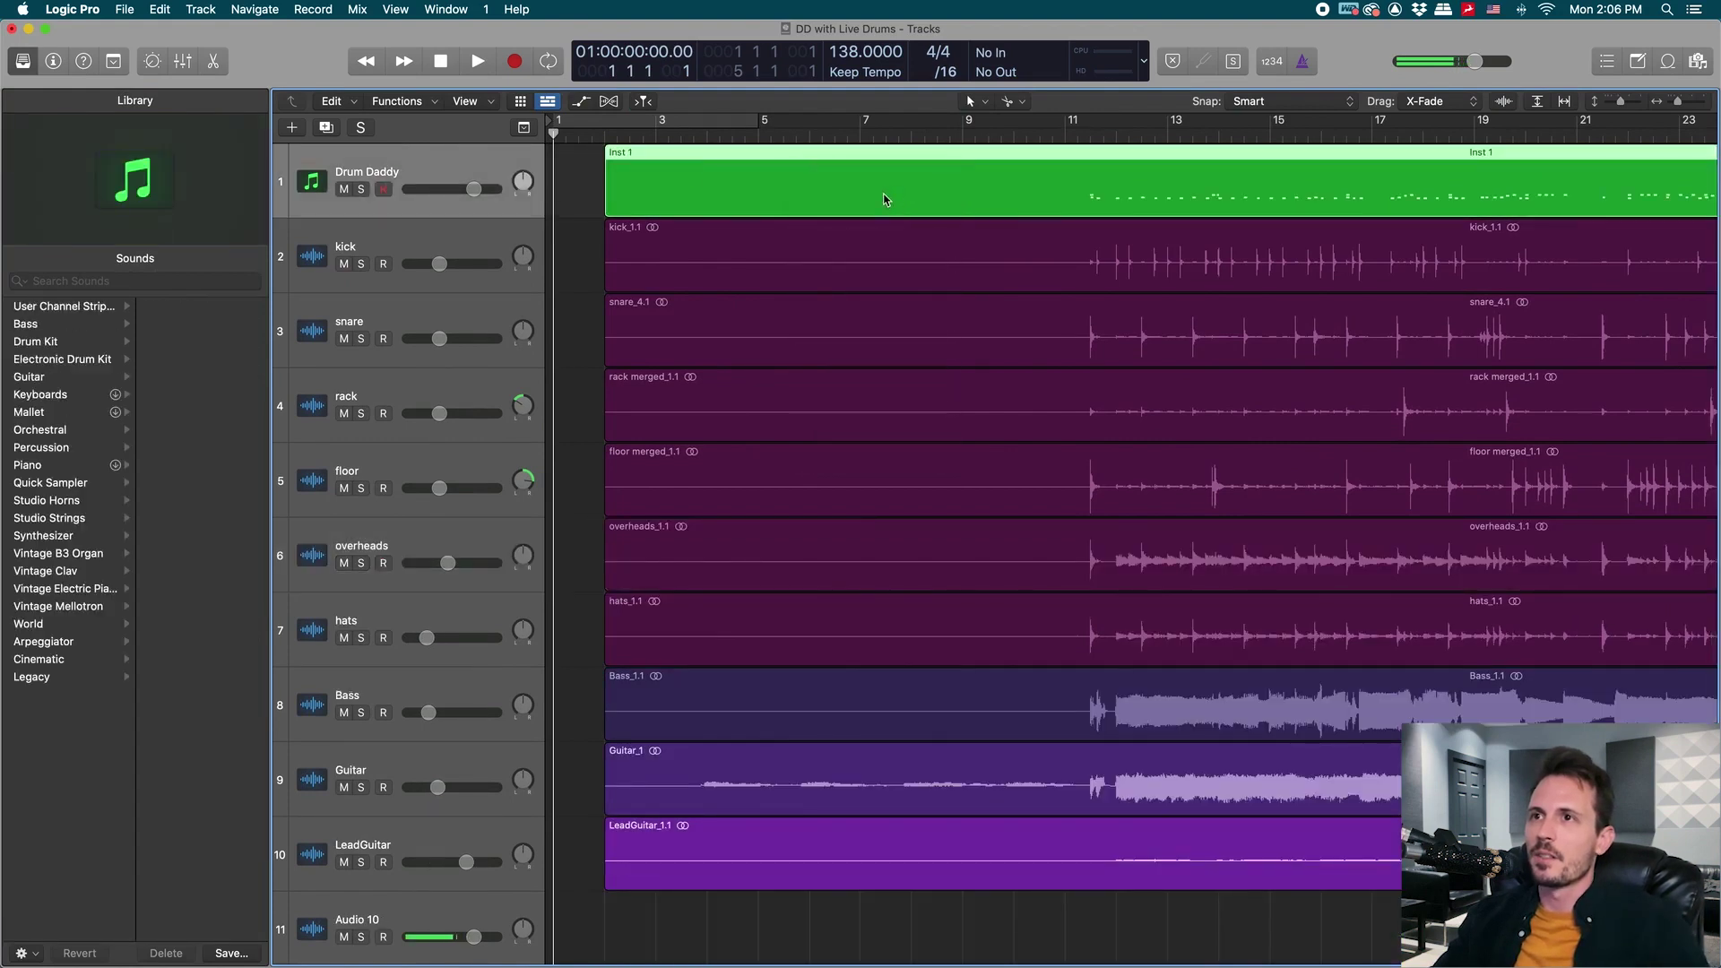
Open the joined region in the Piano Roll and move all the floor tom notes from A1 down to E1.
double_click(808, 186)
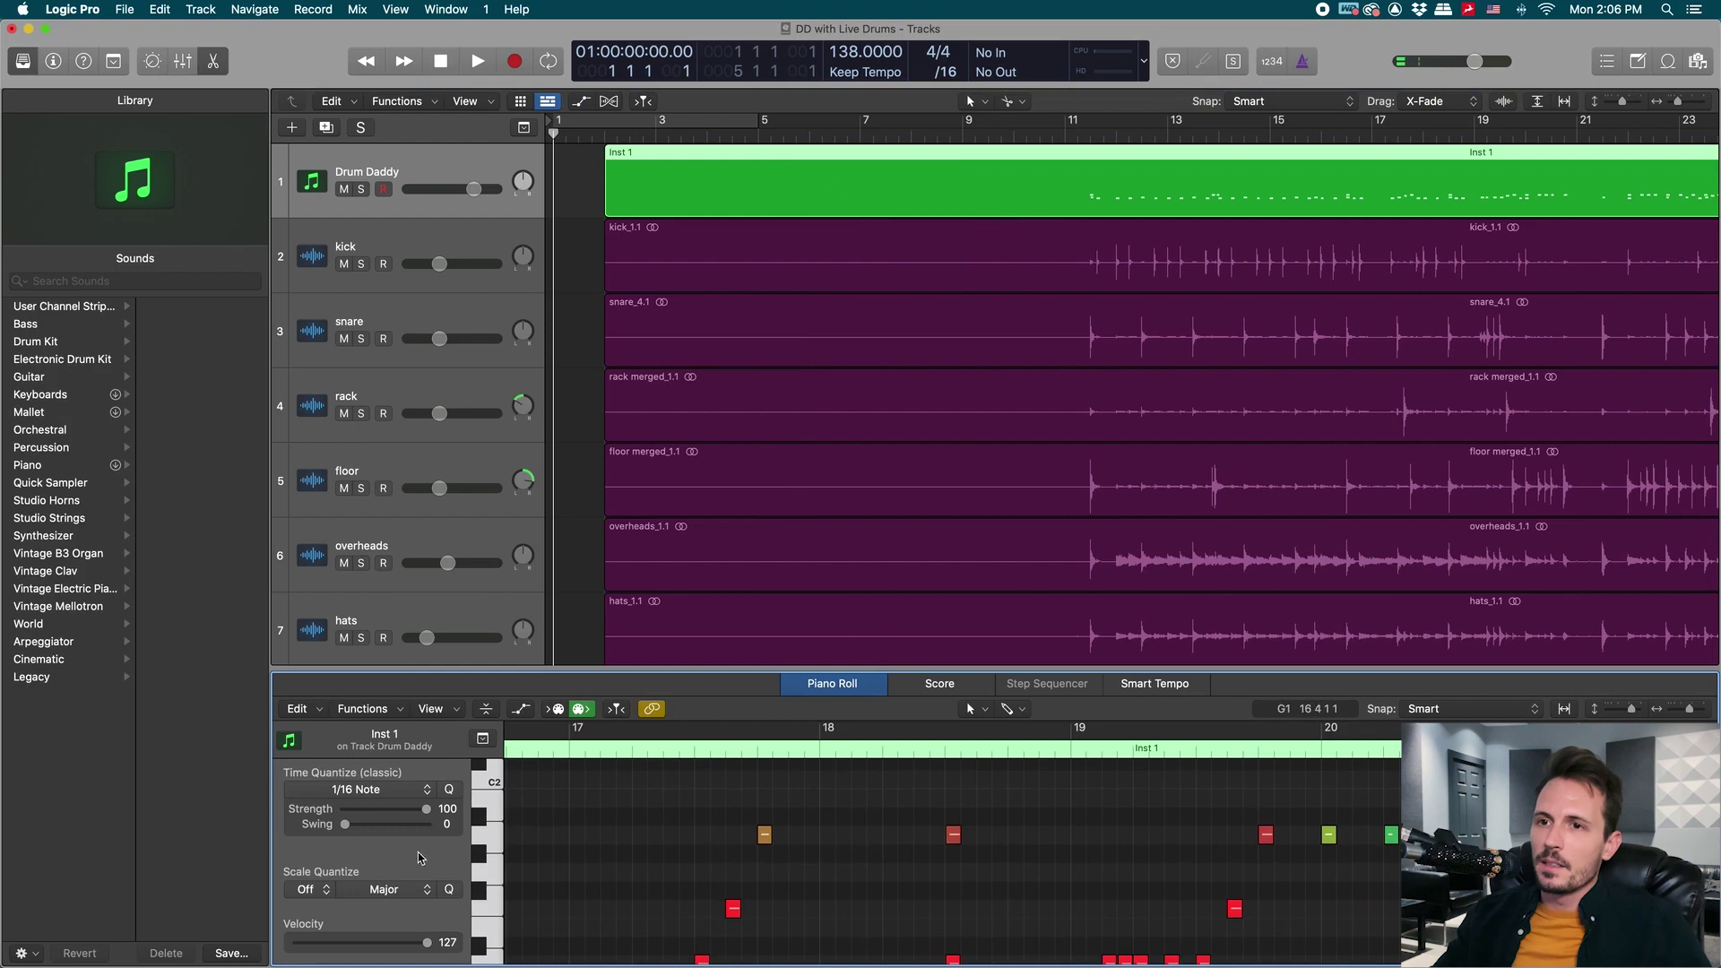
scroll(786, 872, "down", 3)
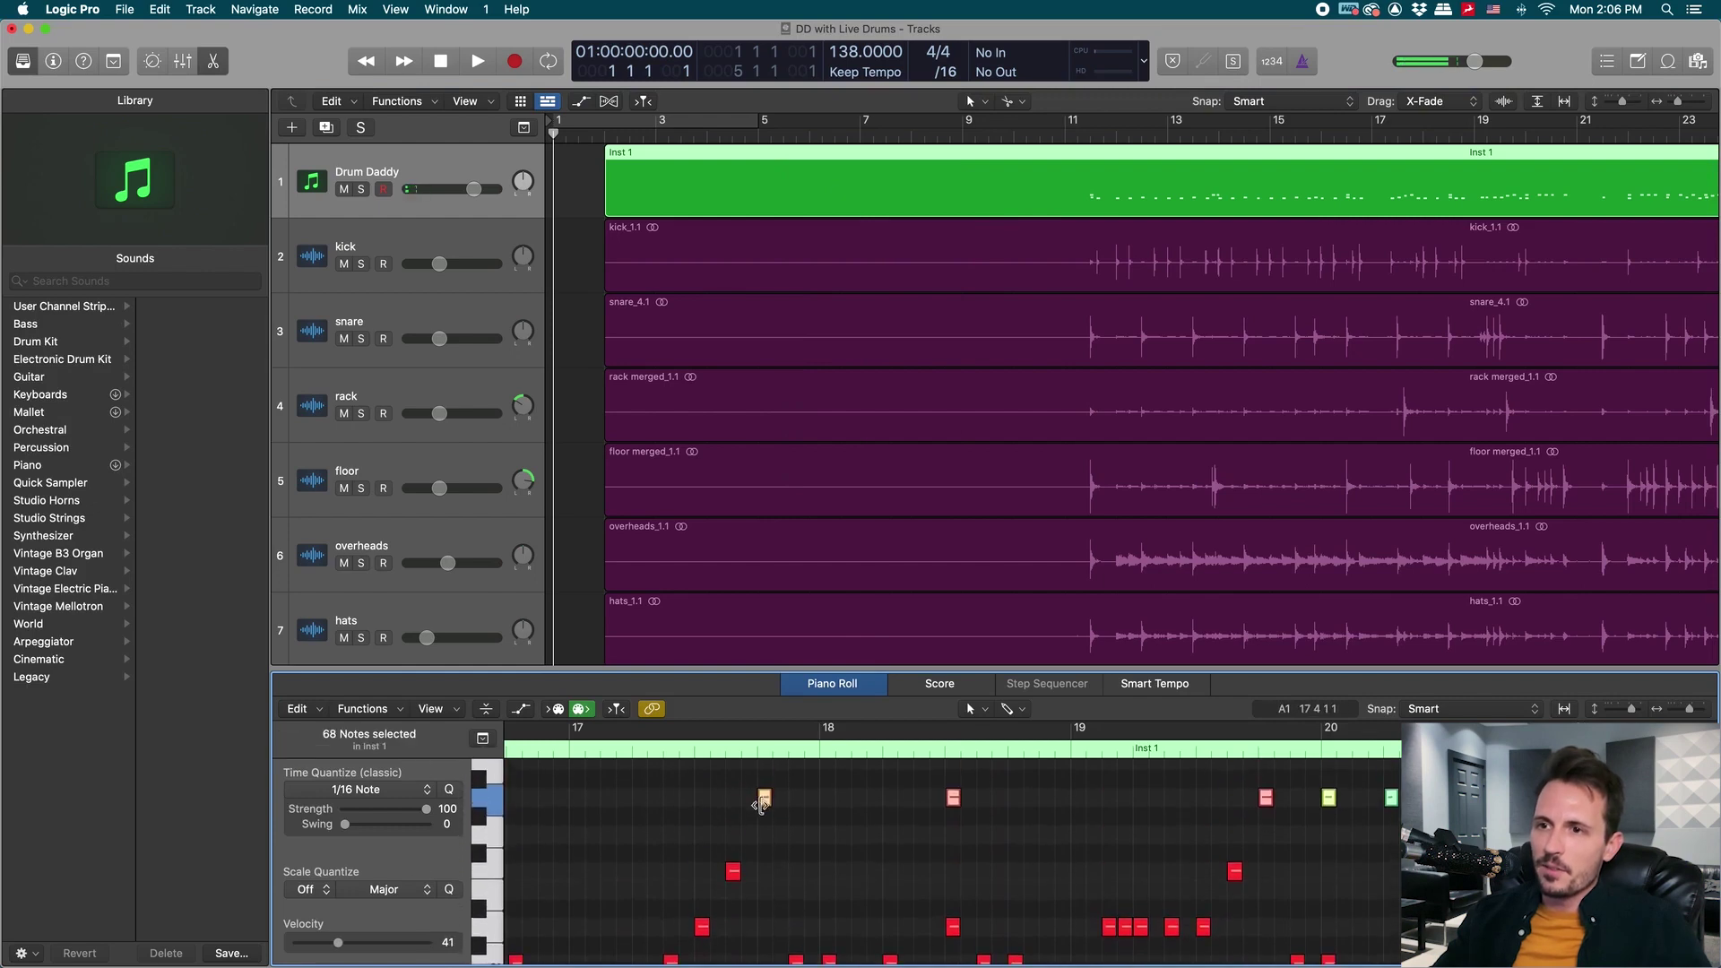
left_click_drag(765, 799, 765, 892)
key("super+Left")
key("super+Left")
key("super+Left")
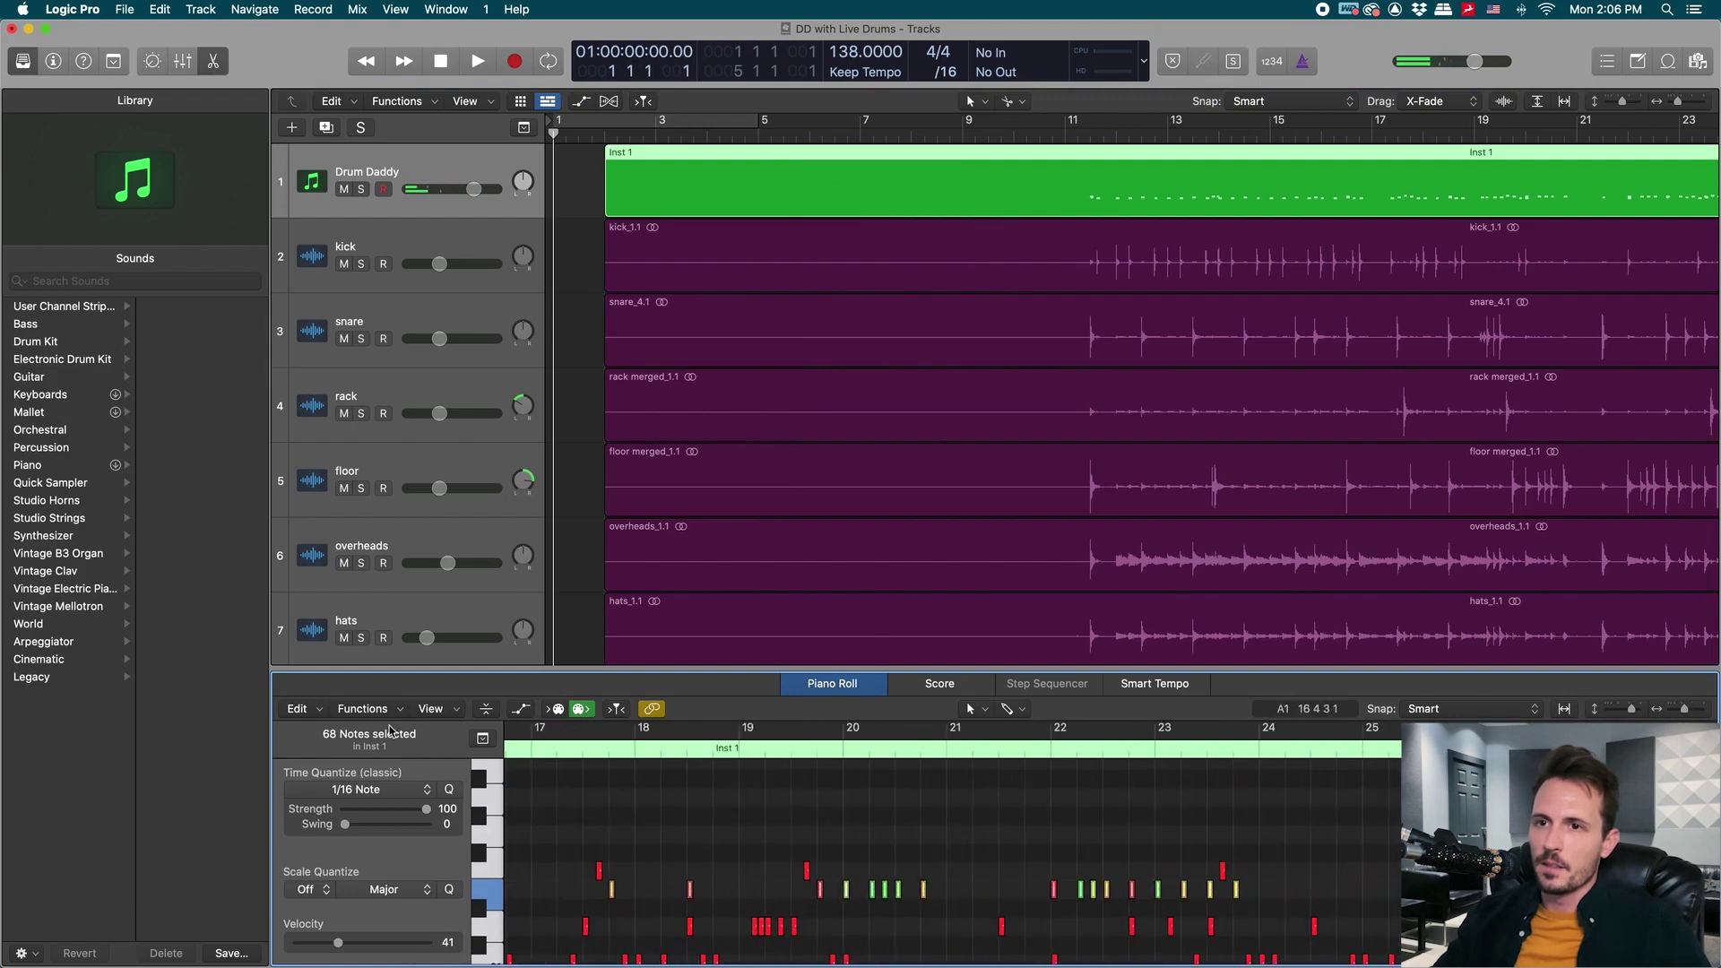
Apply the Fixed Velocity MIDI transform at 127 with the floor tom notes included.
left_click(369, 709)
mouse_move(437, 880)
left_click(697, 716)
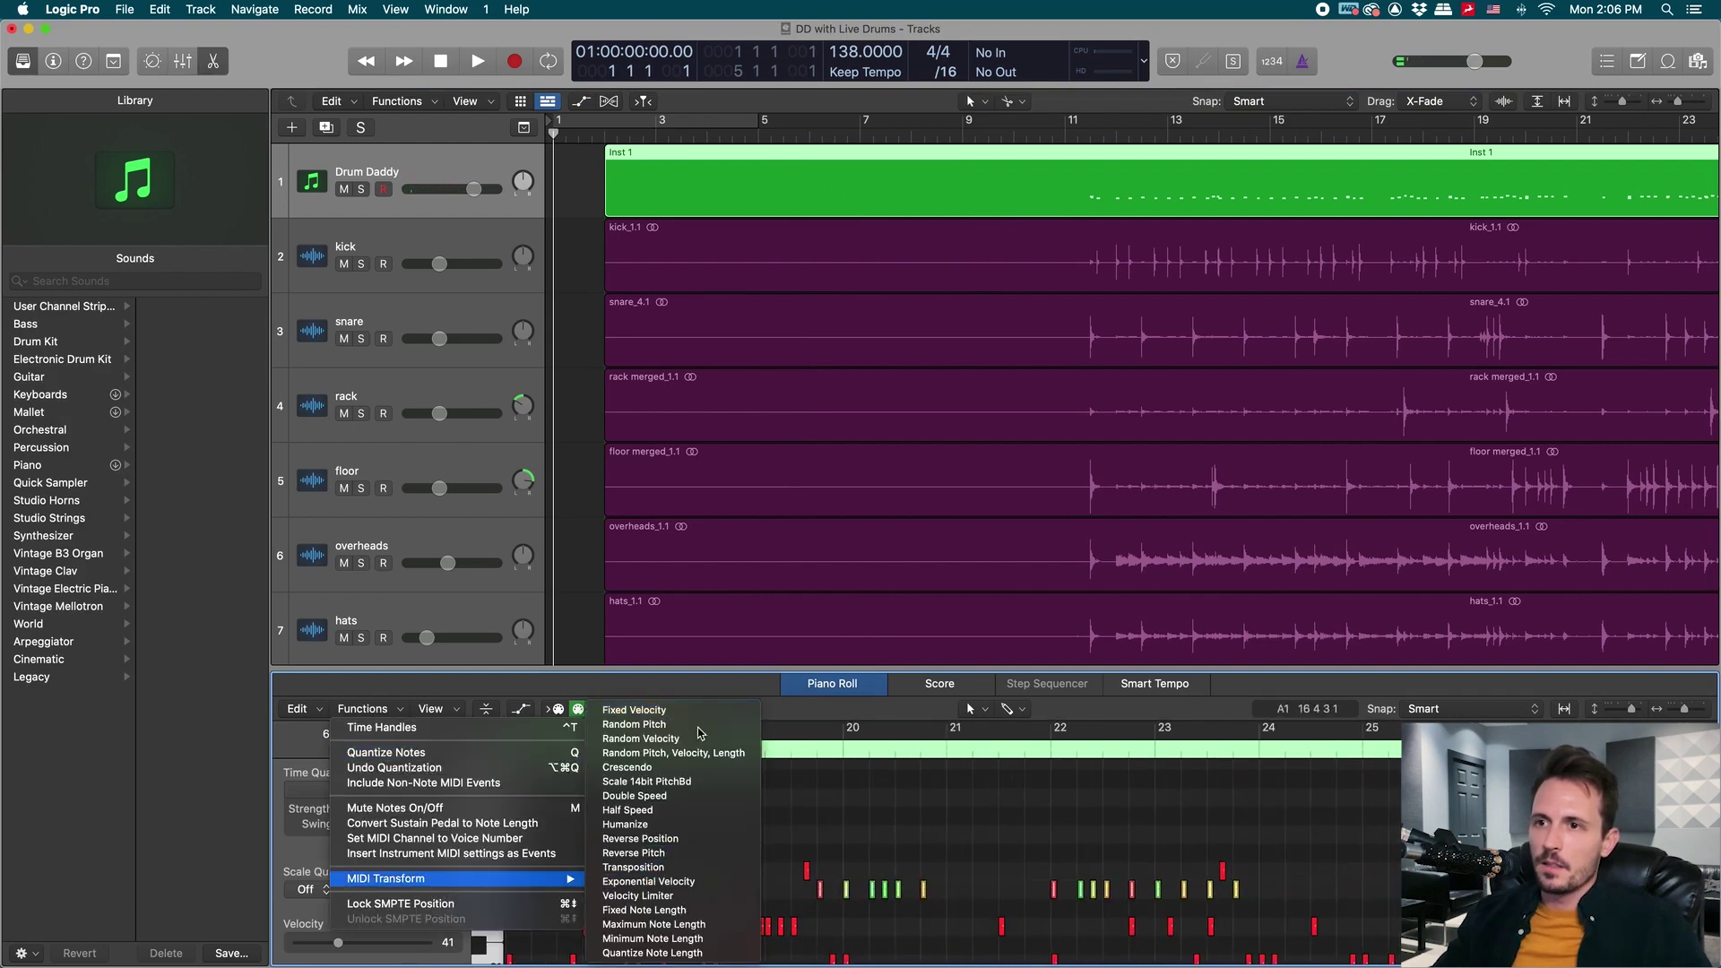
left_click(1310, 577)
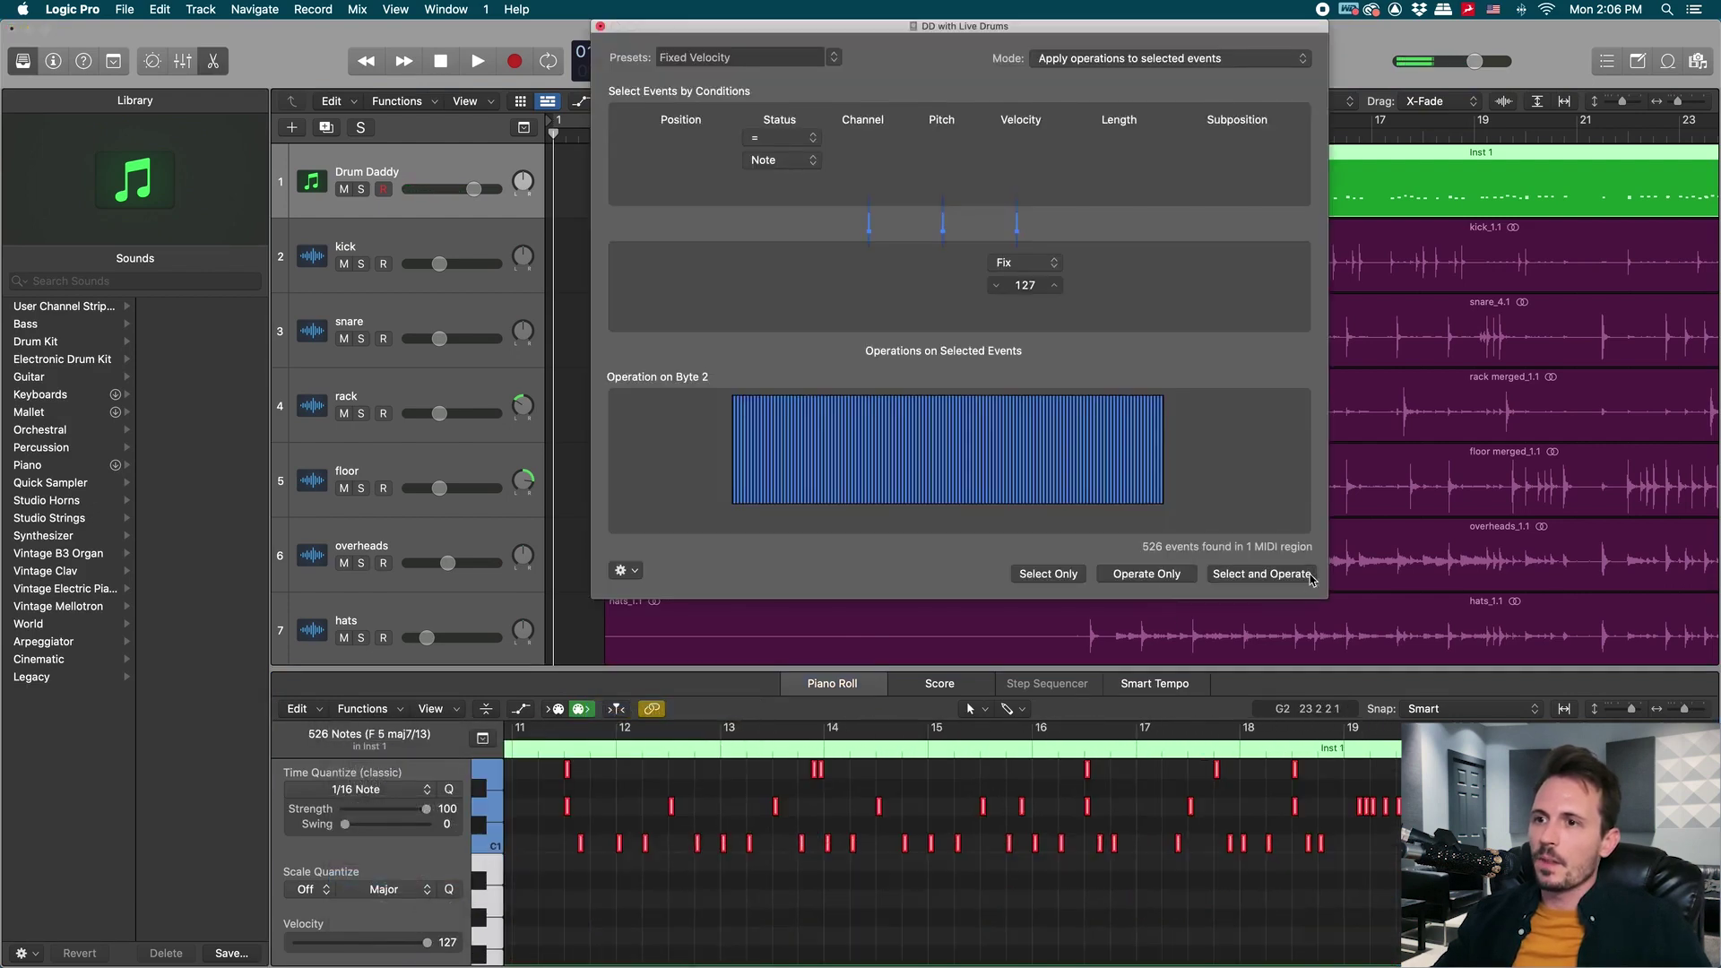
Close the MIDI Transform window and hide the Library.
left_click(602, 26)
left_click(599, 27)
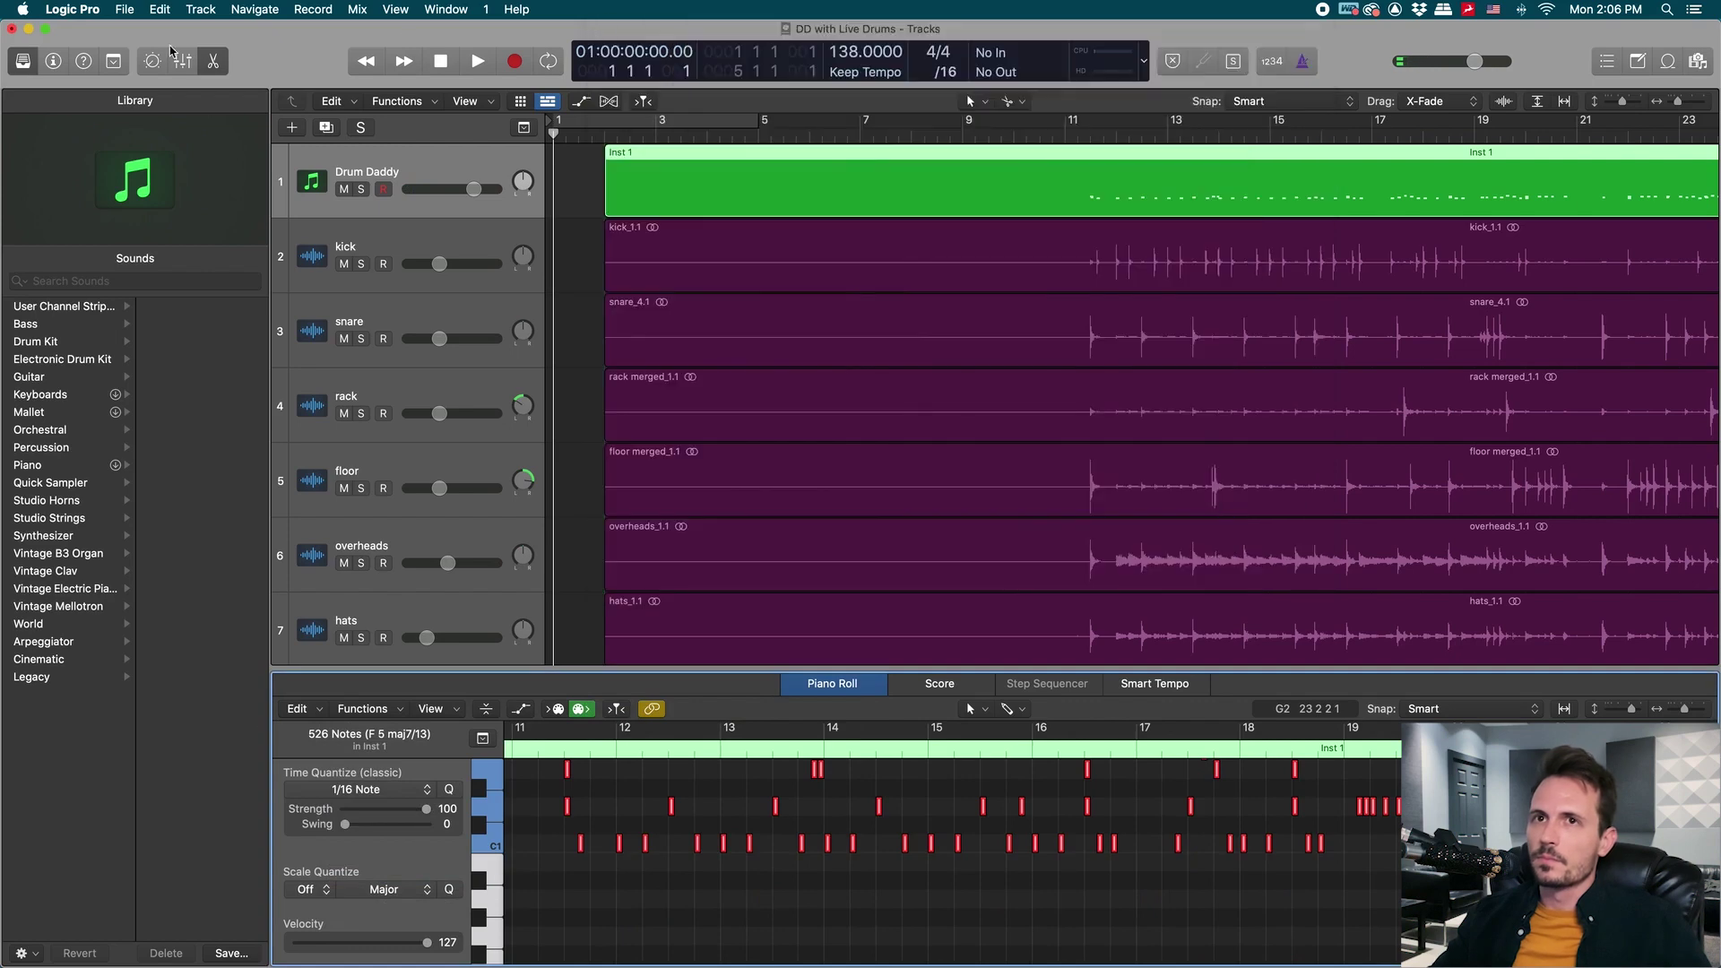
left_click(21, 59)
Place the playhead at 11 3 1 and compare the converted MIDI notes with the live drum waveforms from bar 11 onward.
scroll(825, 872, "up", 3)
scroll(825, 872, "down", 2)
scroll(826, 872, "up", 5)
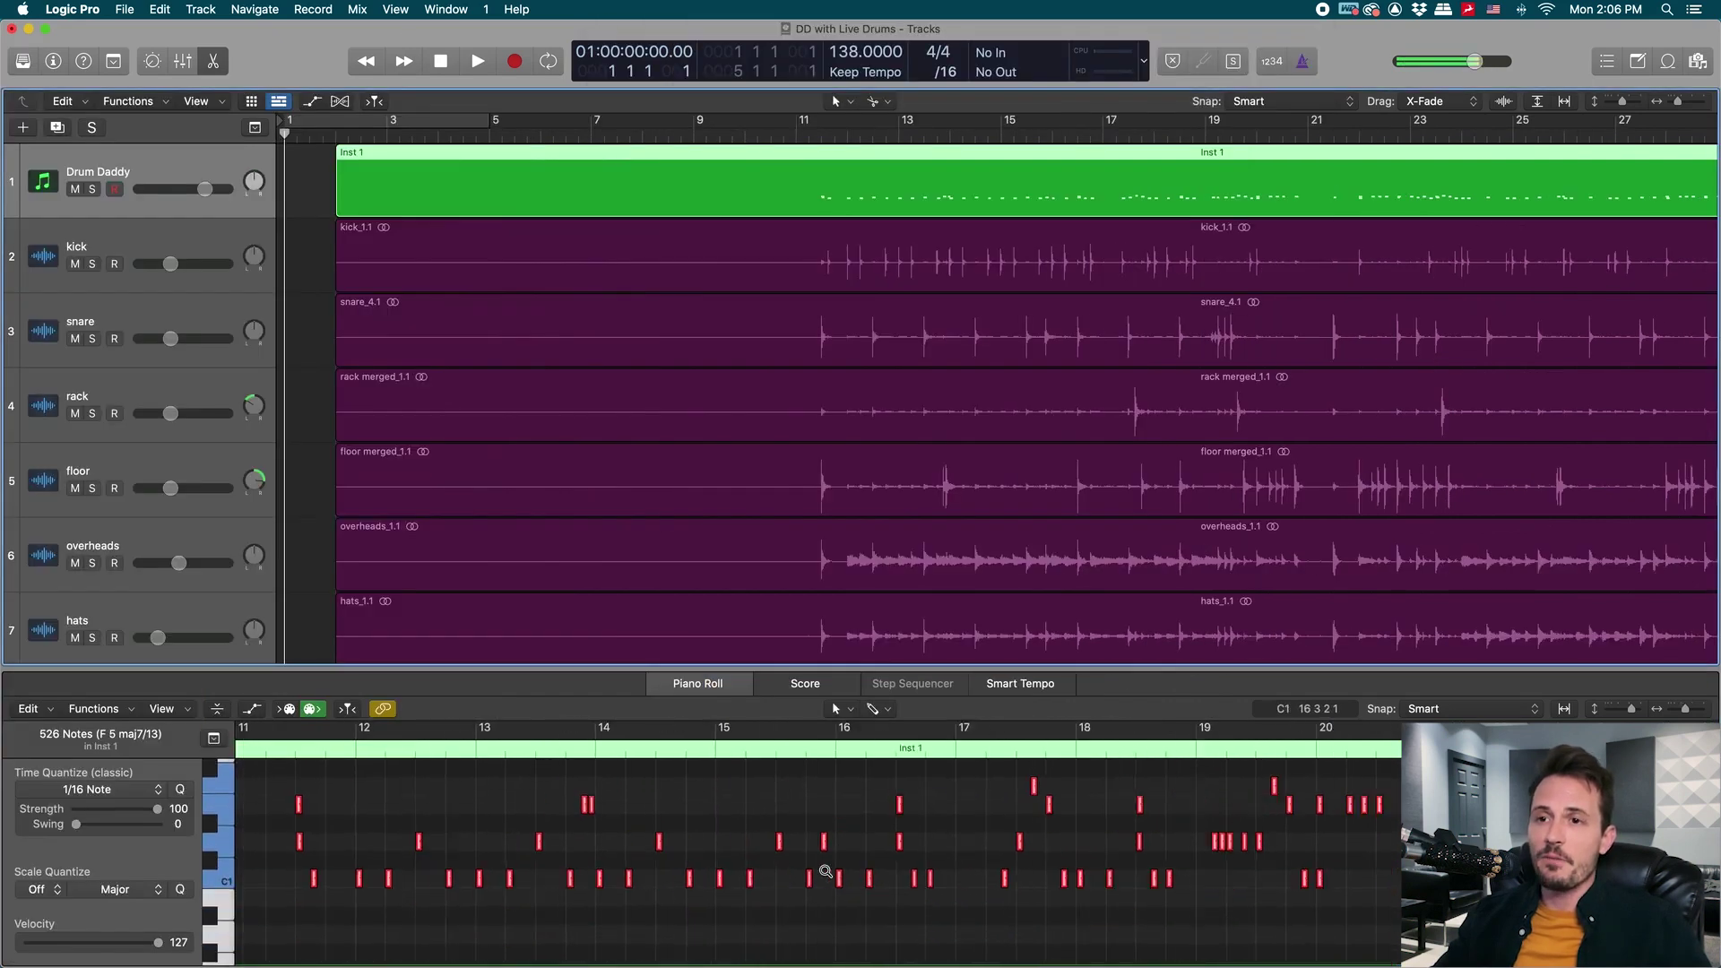
scroll(826, 871, "left", 3)
scroll(826, 871, "up", 1)
scroll(825, 876, "right", 1)
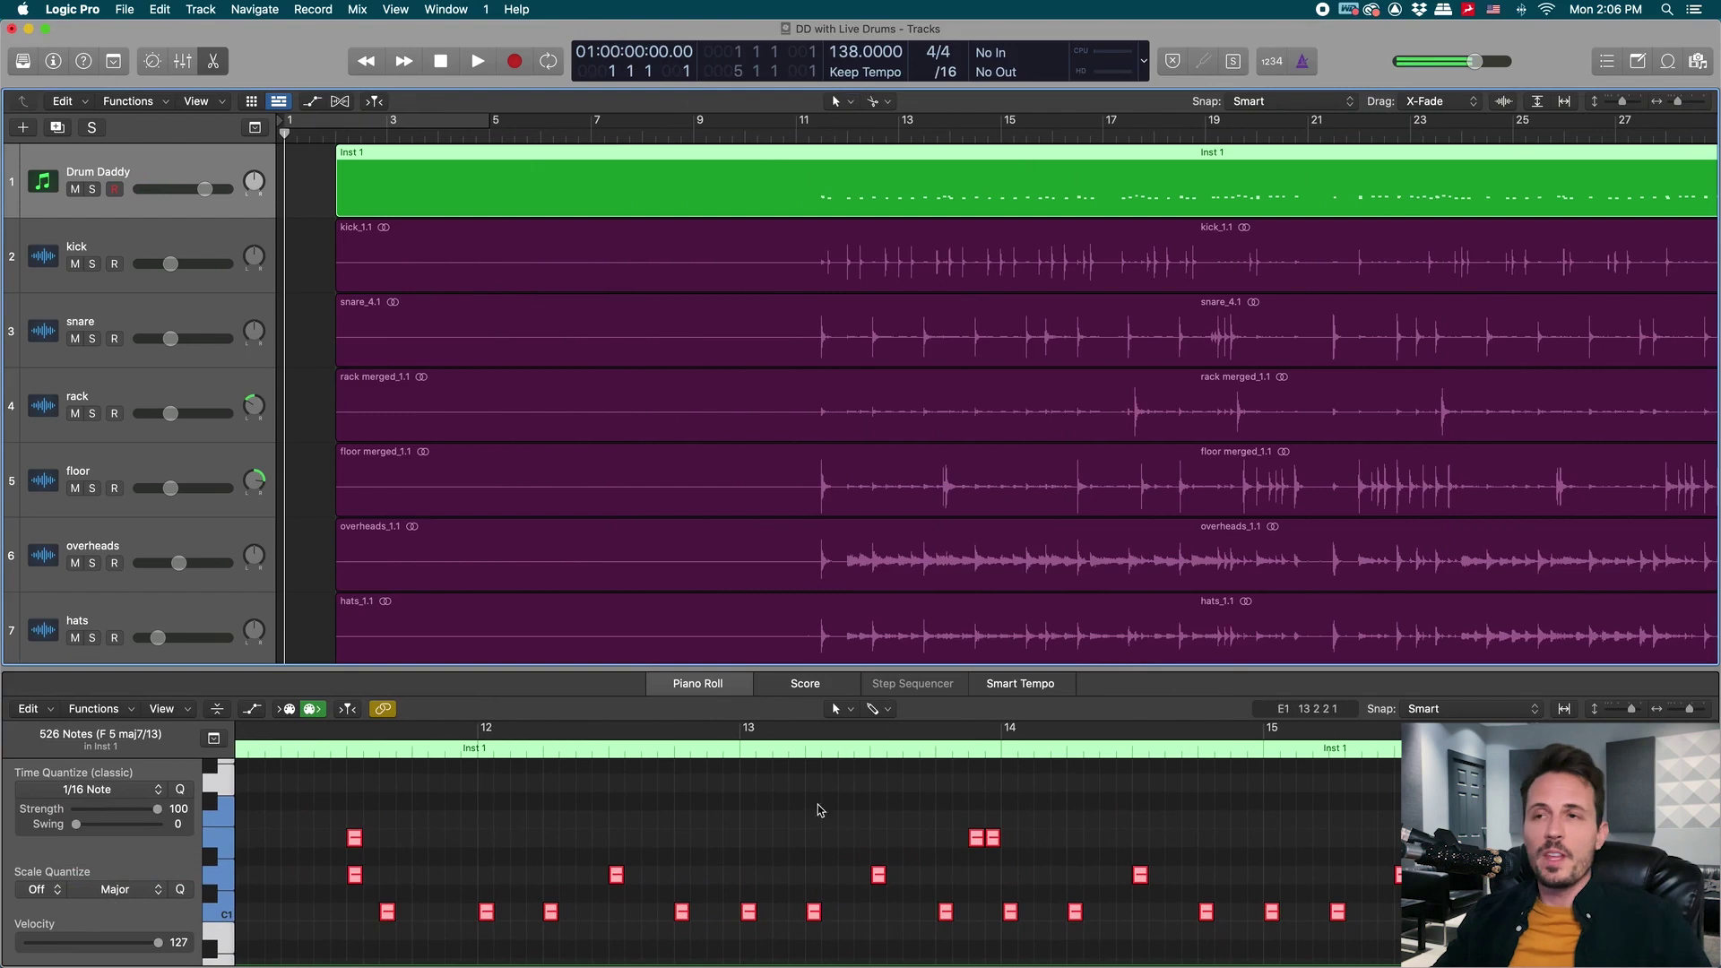
scroll(991, 472, "up", 4)
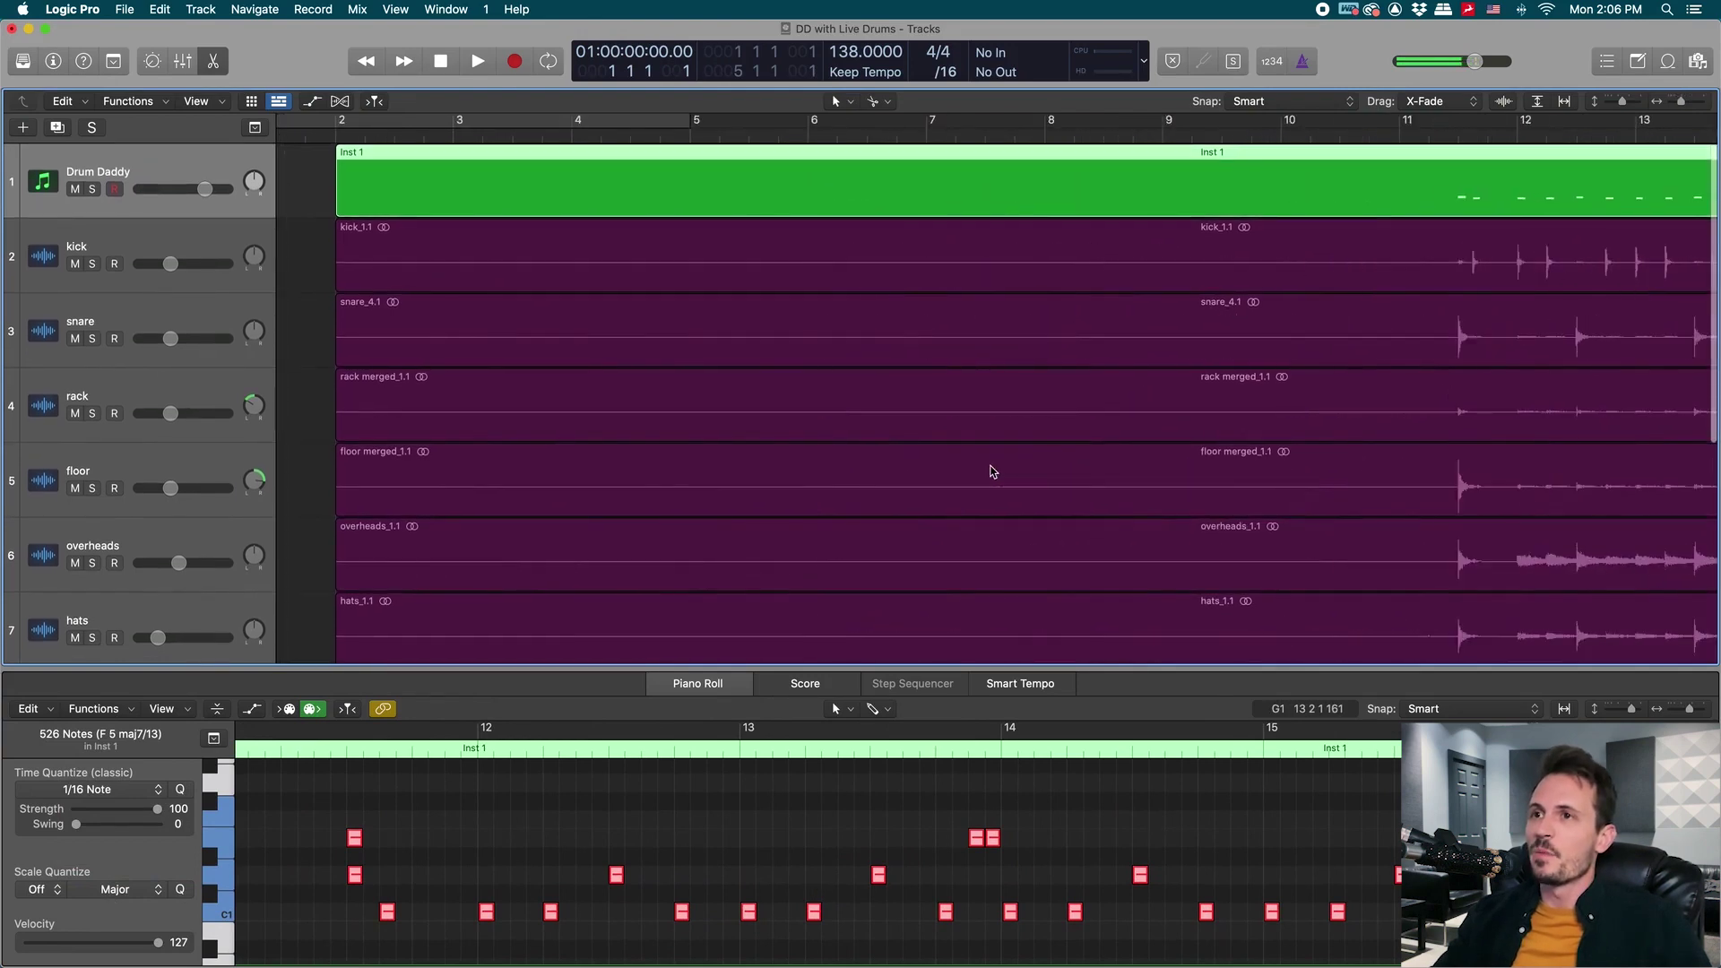
scroll(994, 472, "right", 15)
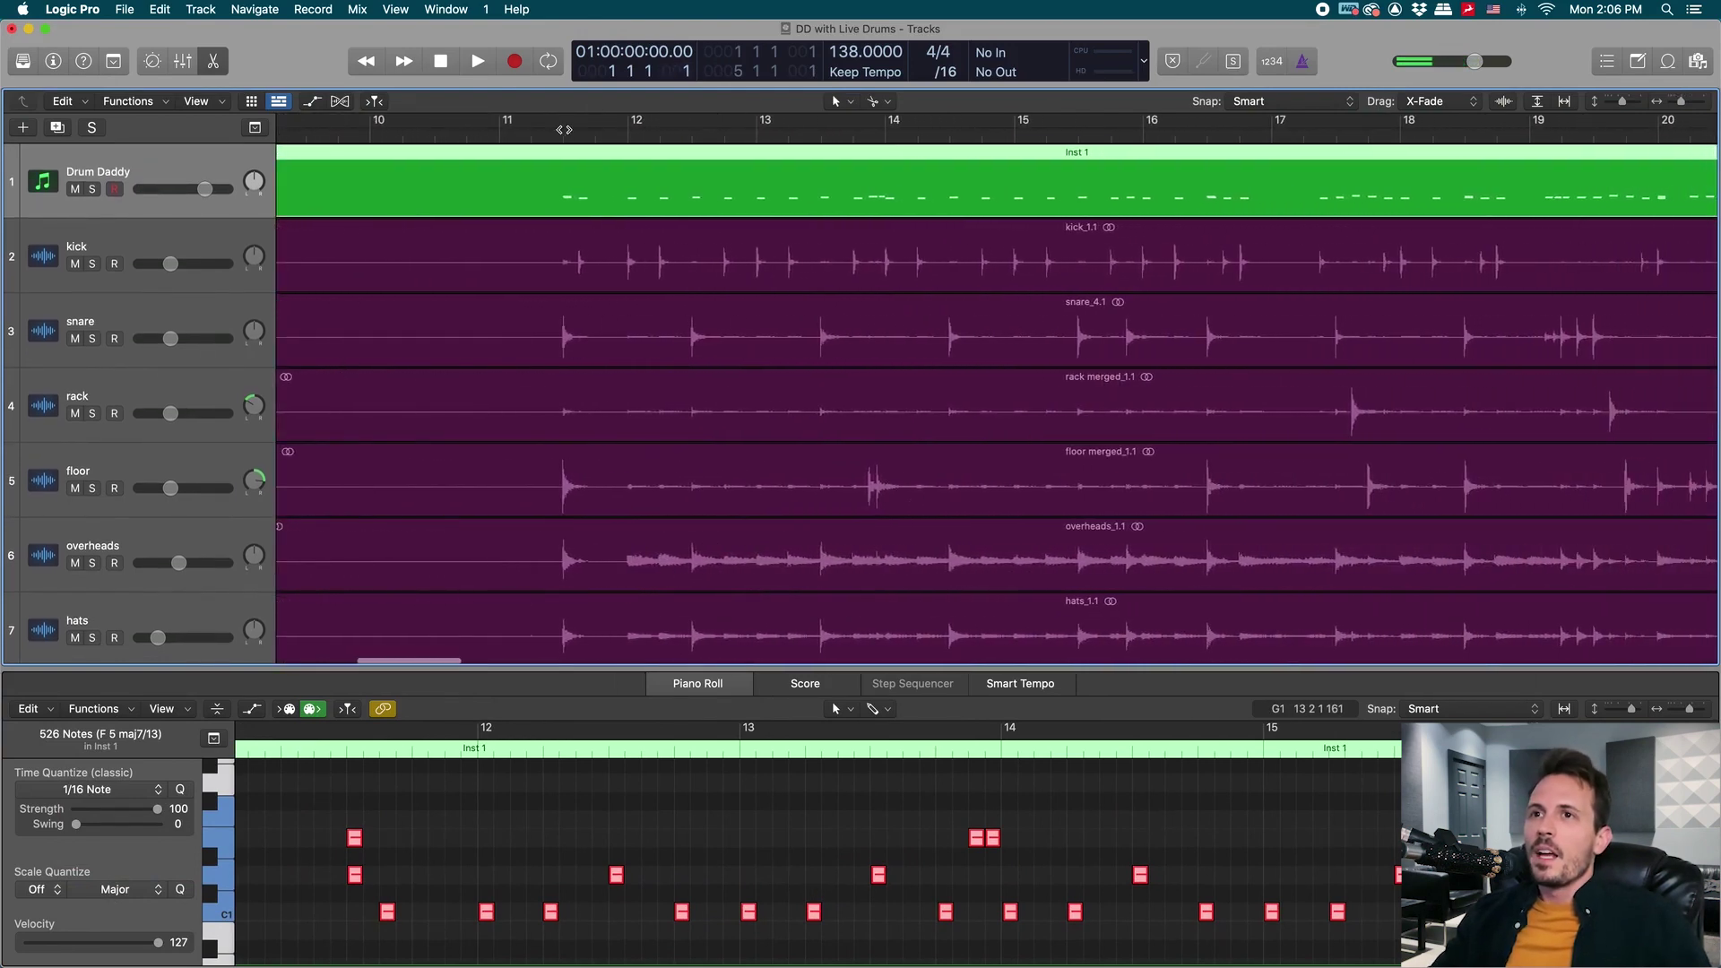
key("super+Right")
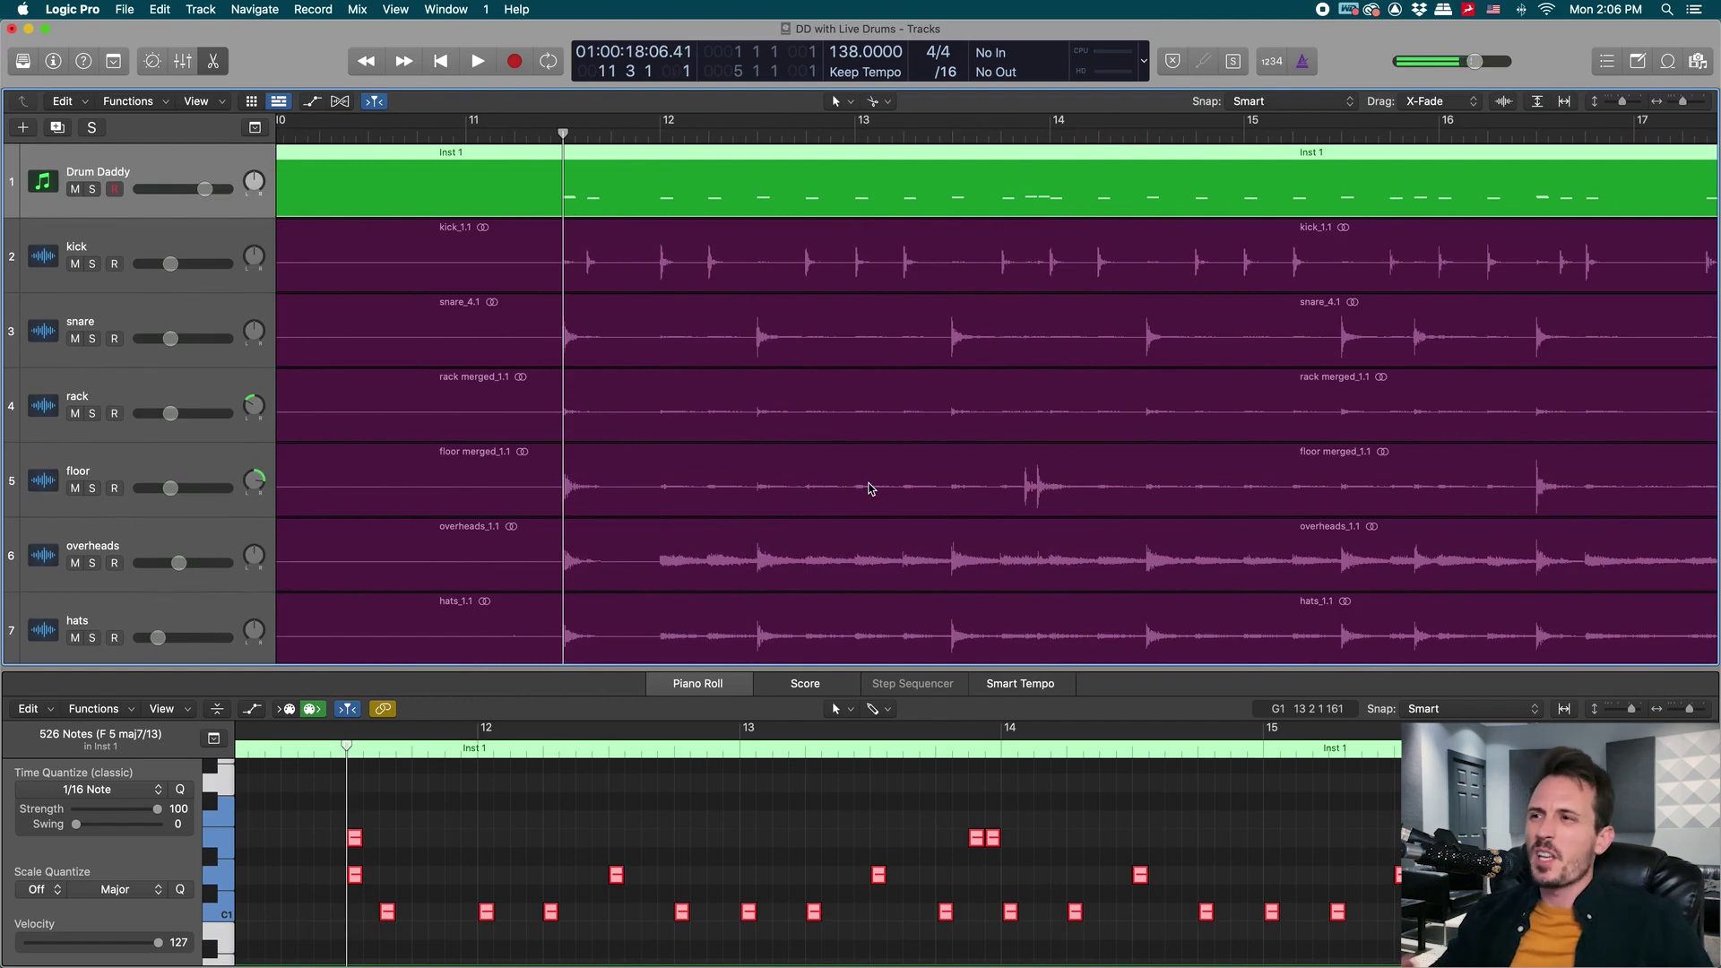
scroll(858, 402, "right", 1)
key("z")
key("z")
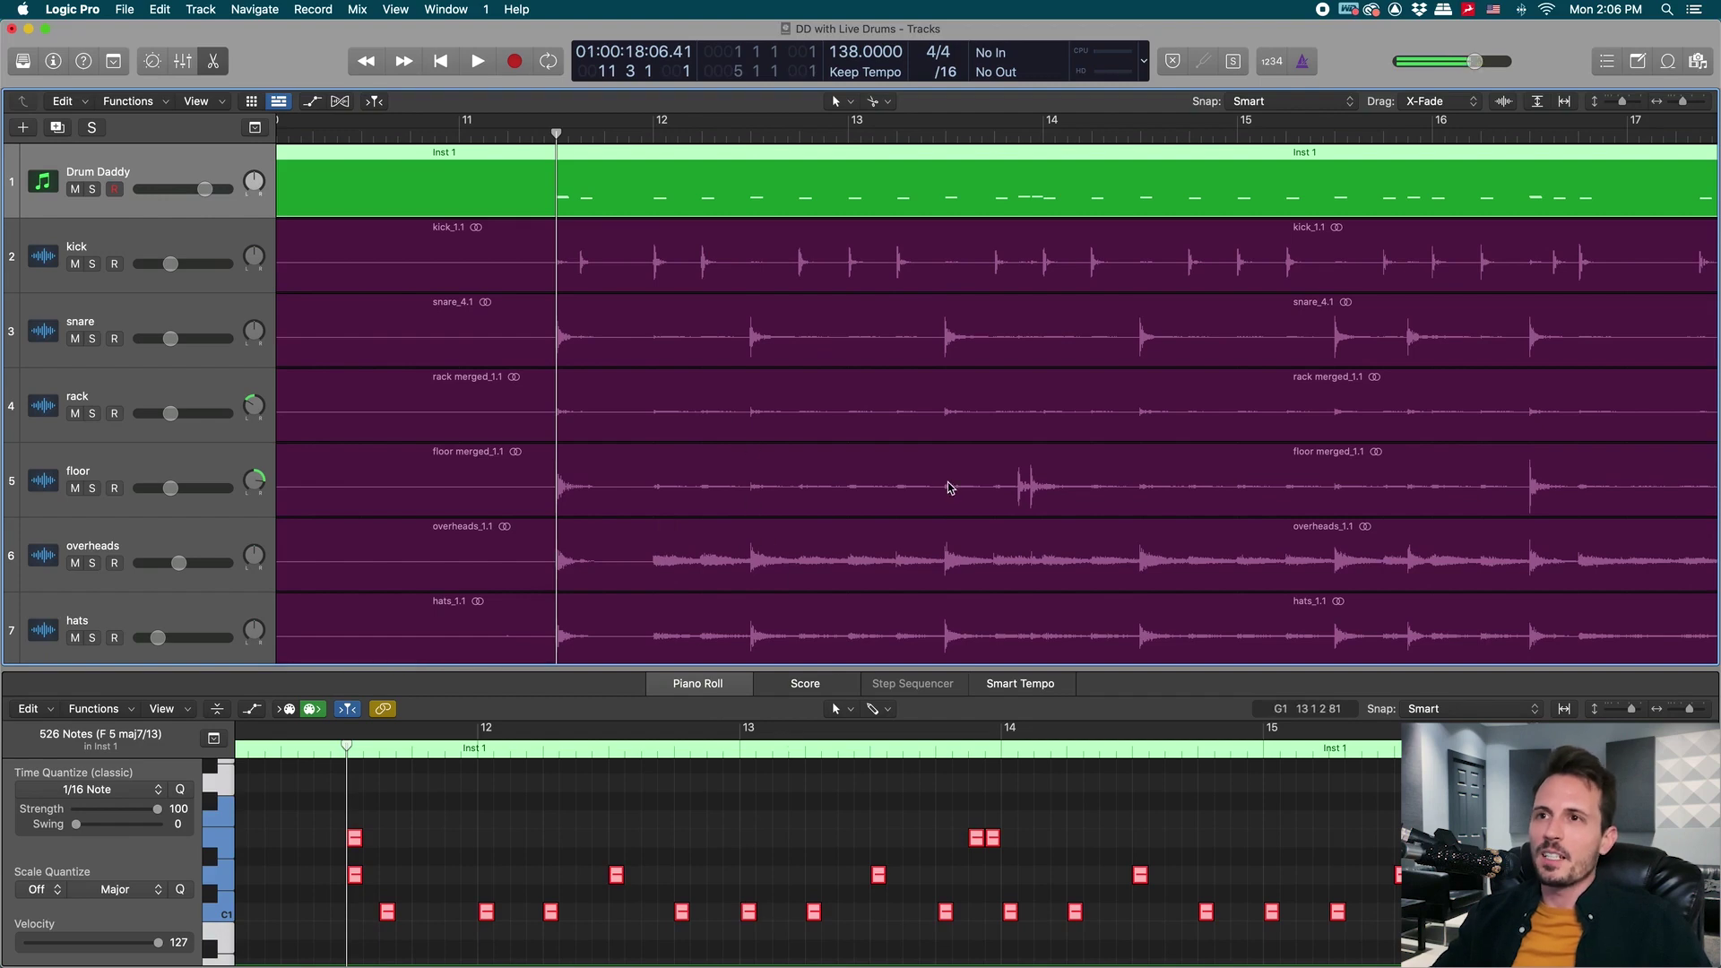
scroll(948, 487, "up", 1)
scroll(948, 512, "down", 2)
scroll(948, 512, "right", 1)
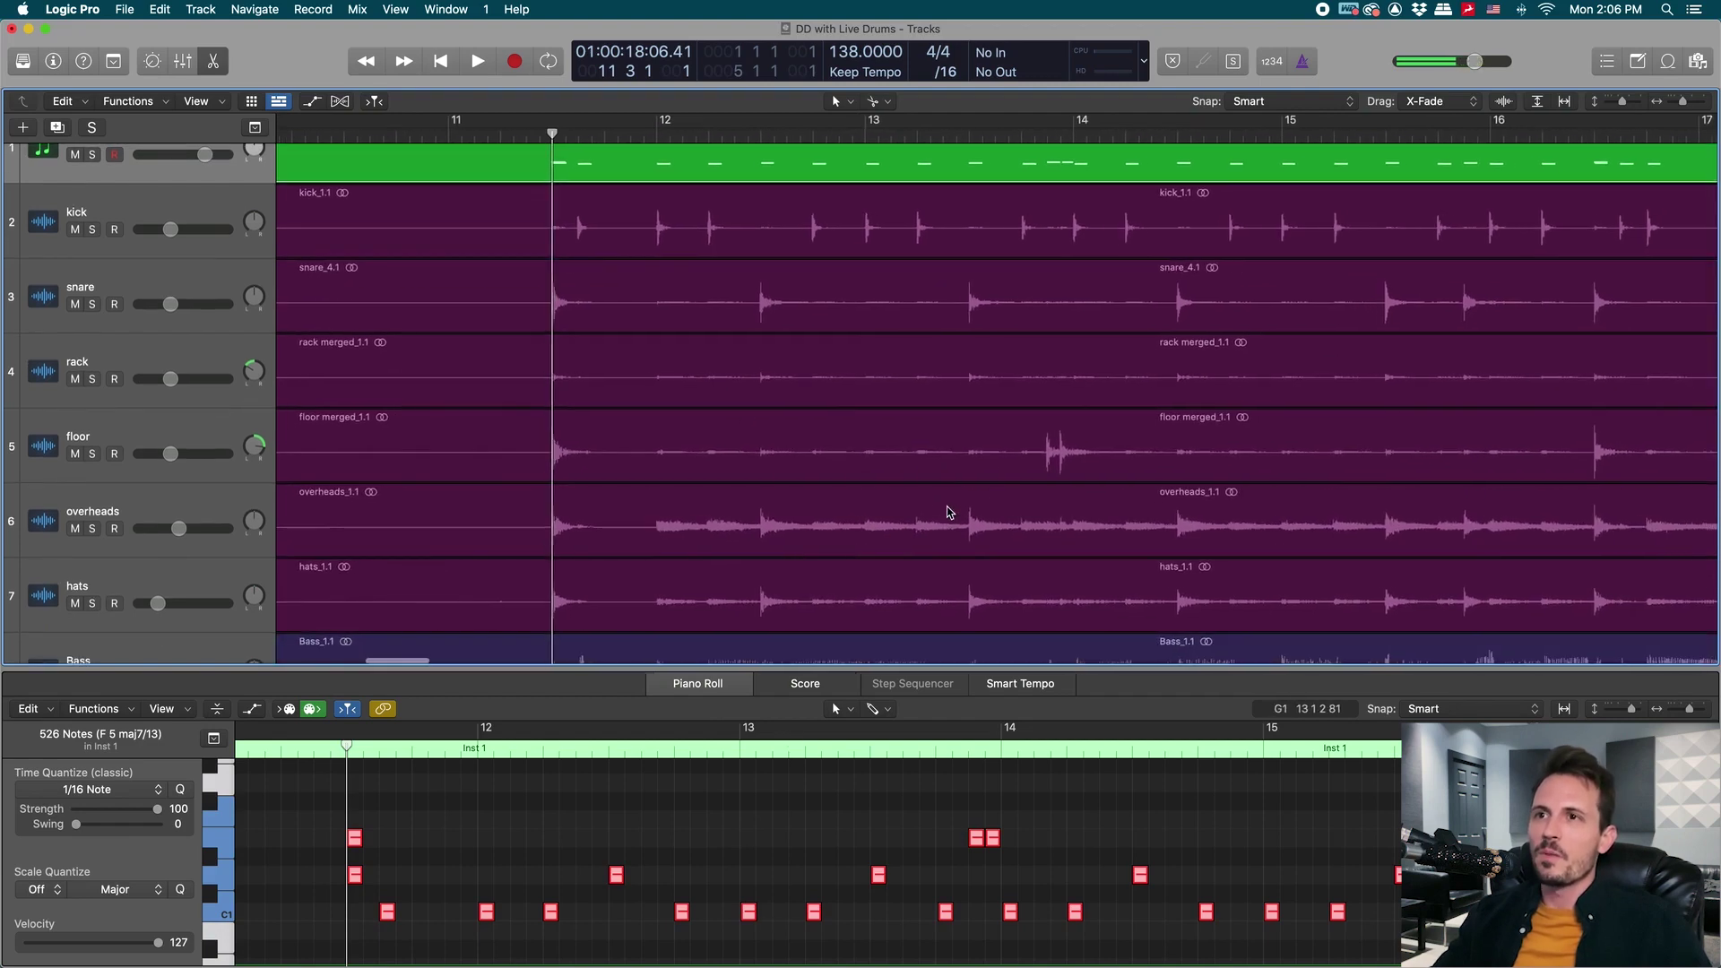
scroll(950, 512, "right", 3)
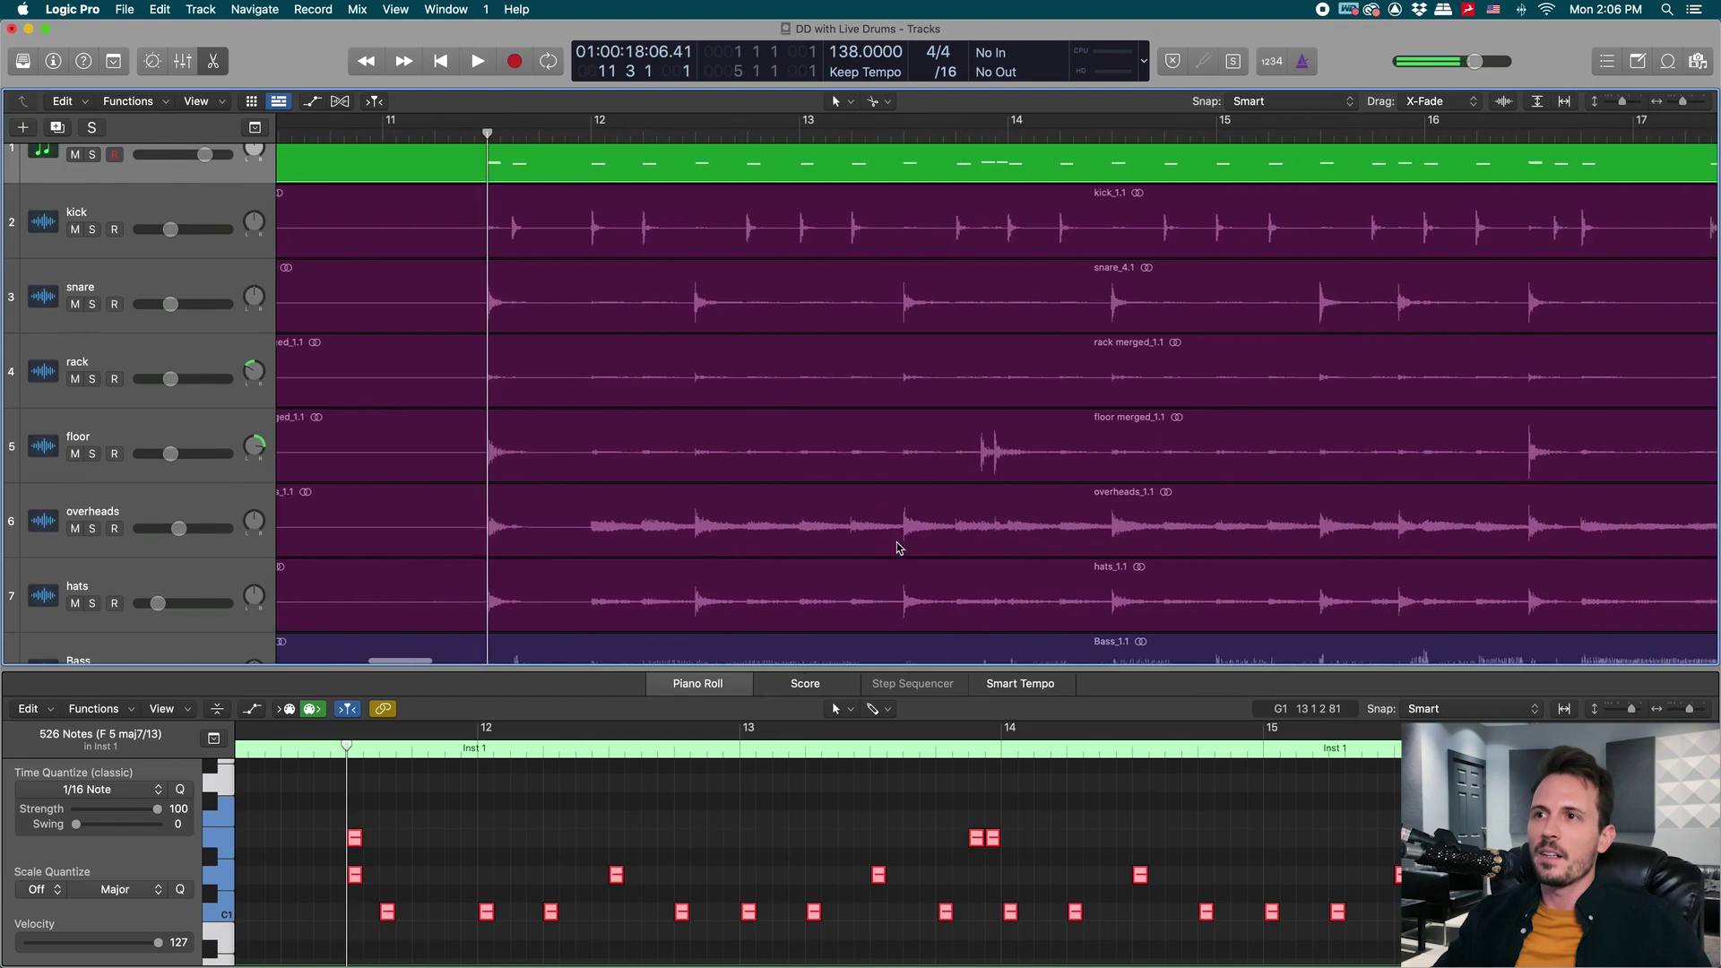
scroll(923, 546, "right", 4)
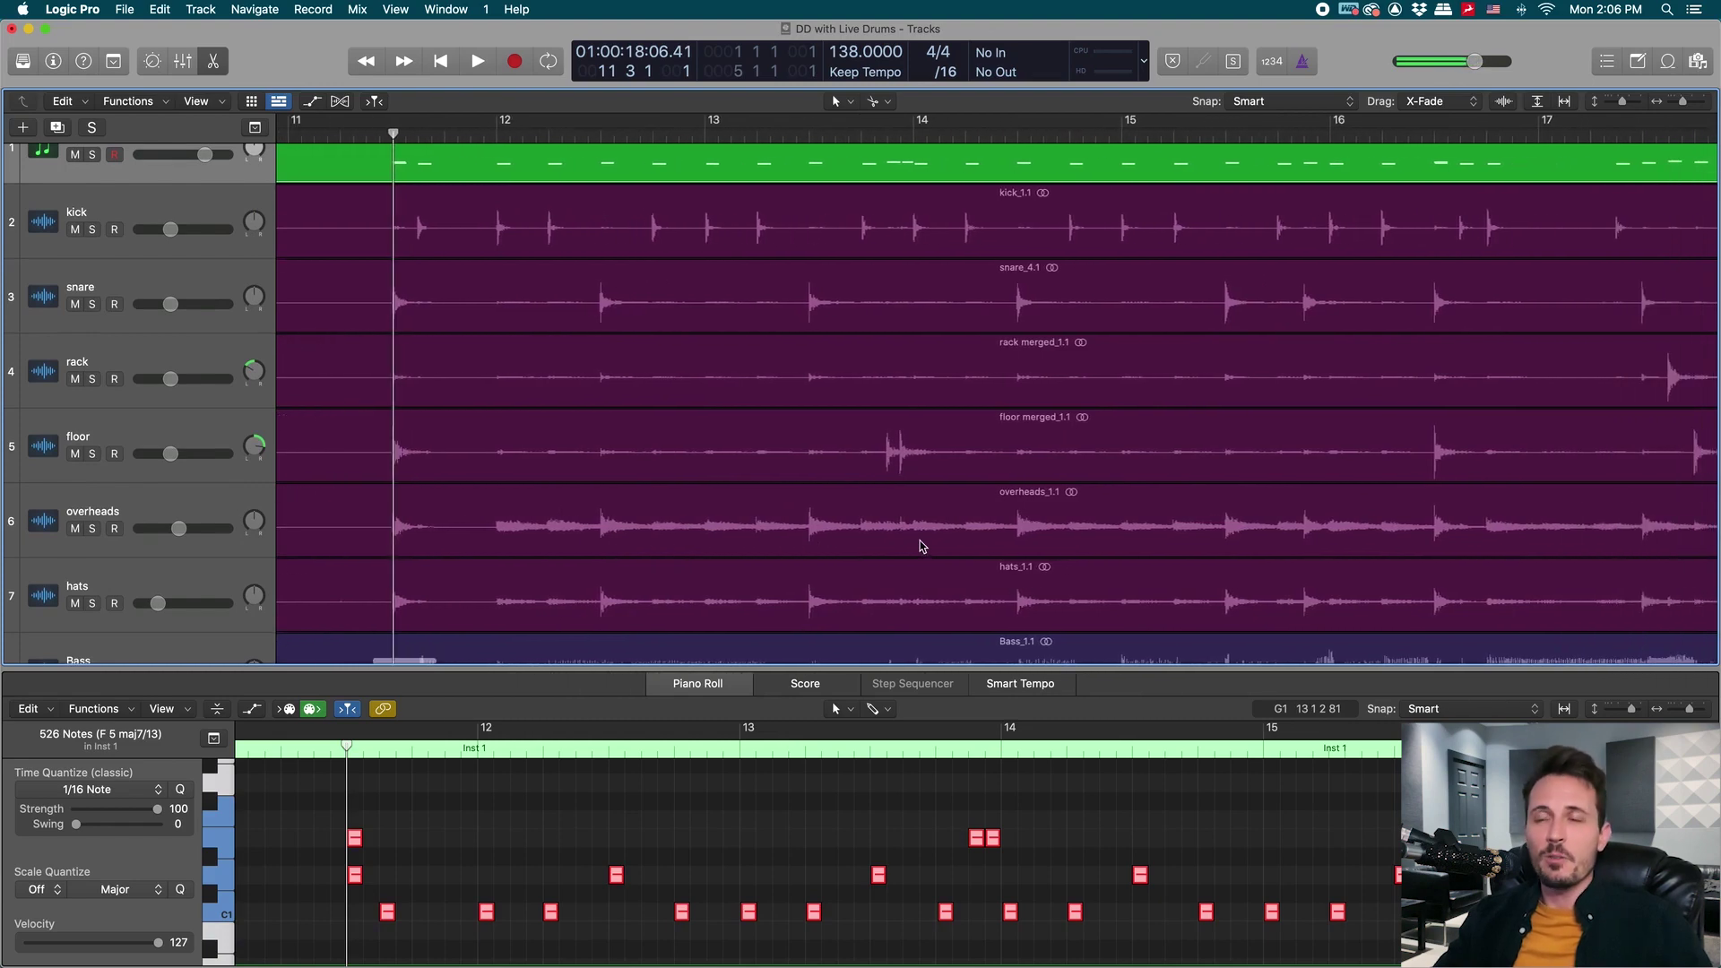
scroll(894, 546, "right", 2)
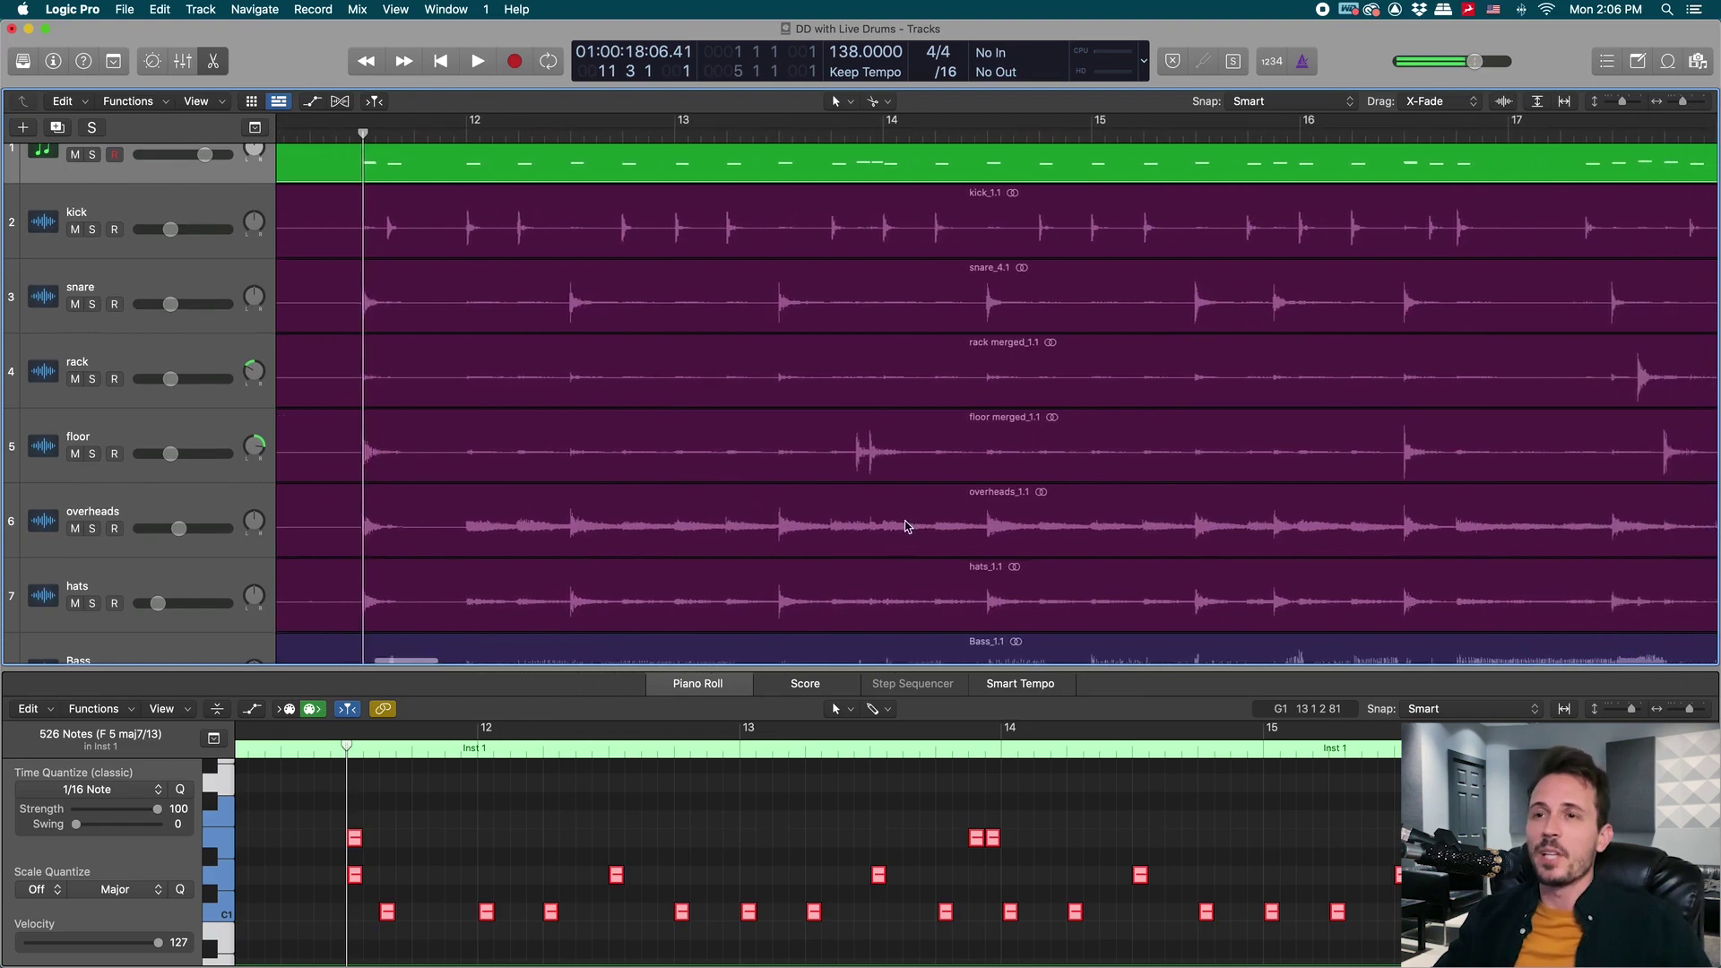
Lower the velocity of the first floor tom note in the double hit at 13 4 3 to 118.
scroll(897, 470, "right", 8)
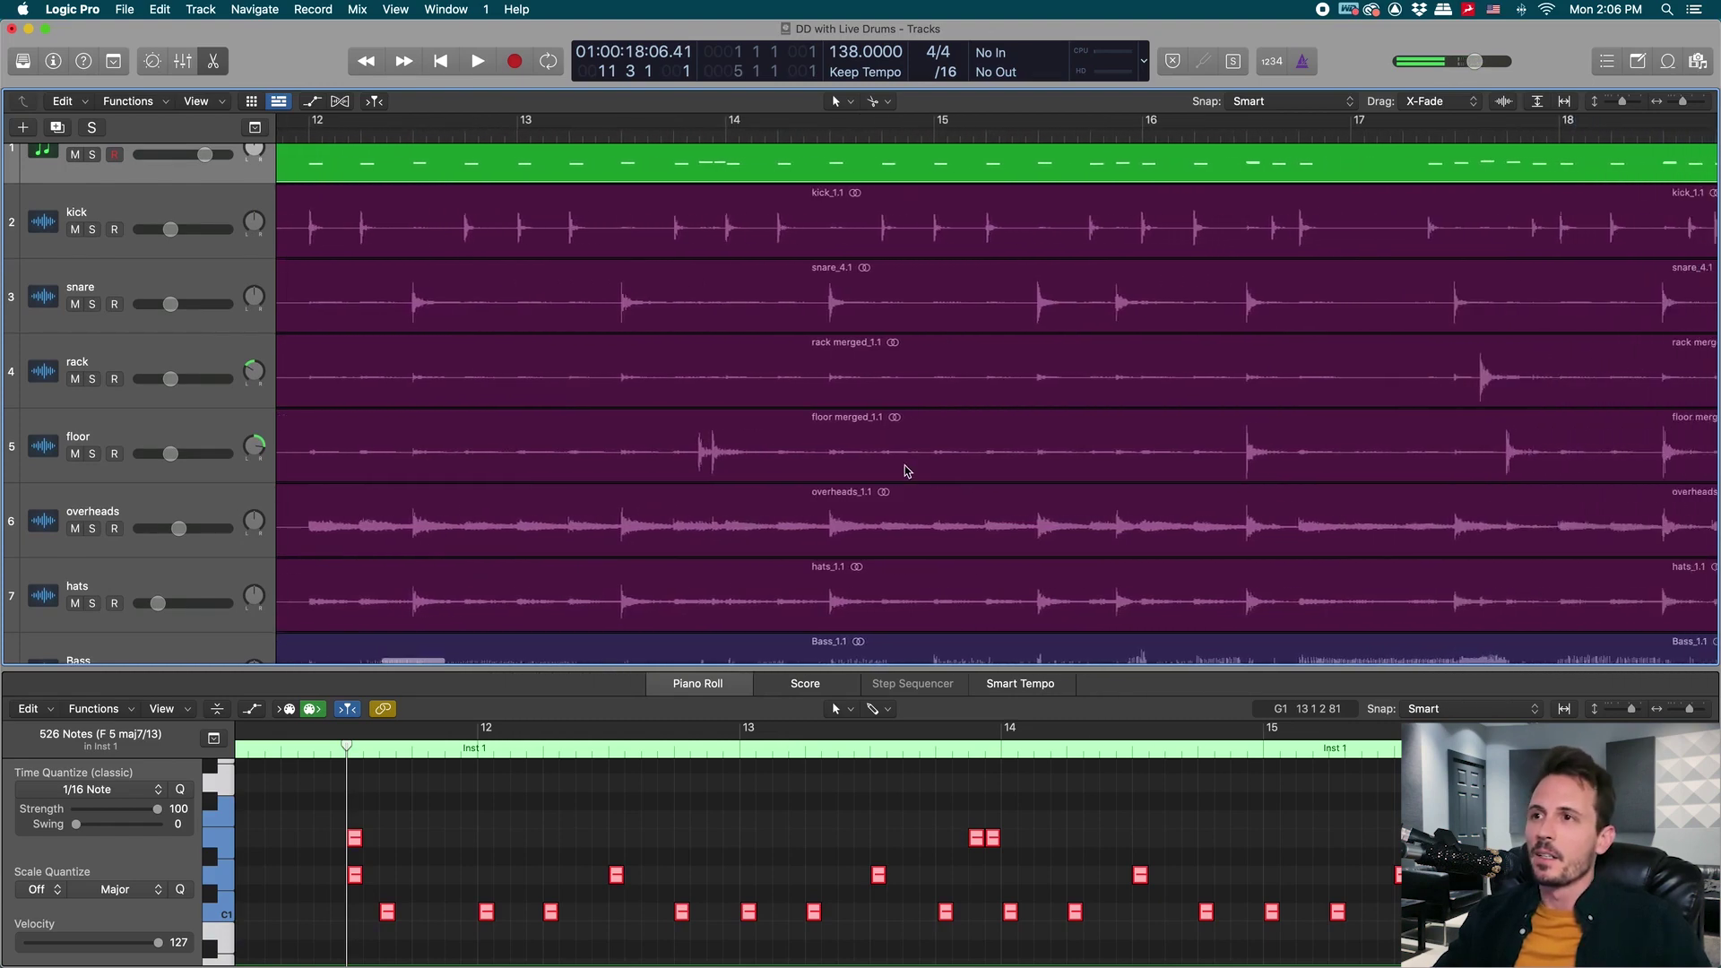
left_click(673, 130)
left_click(749, 838)
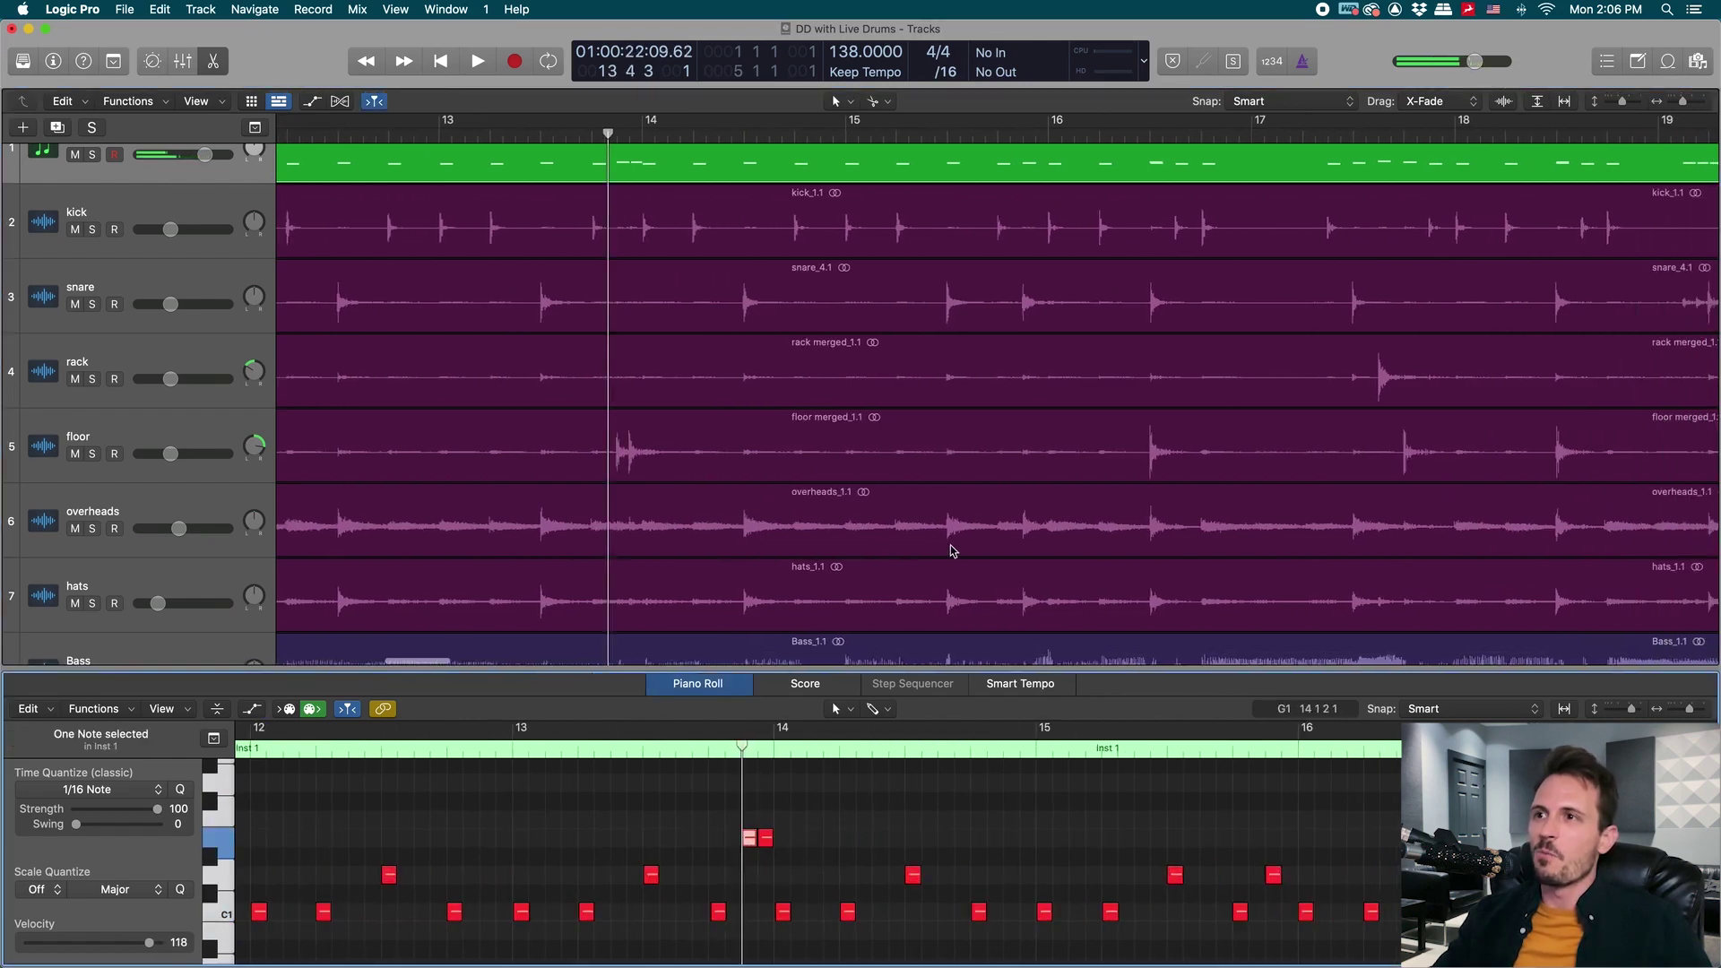
Lower the velocities of the opening snare notes of the fill at 19 1 3, setting the first to 97, and play the fill.
scroll(952, 550, "right", 5)
scroll(1008, 412, "right", 4)
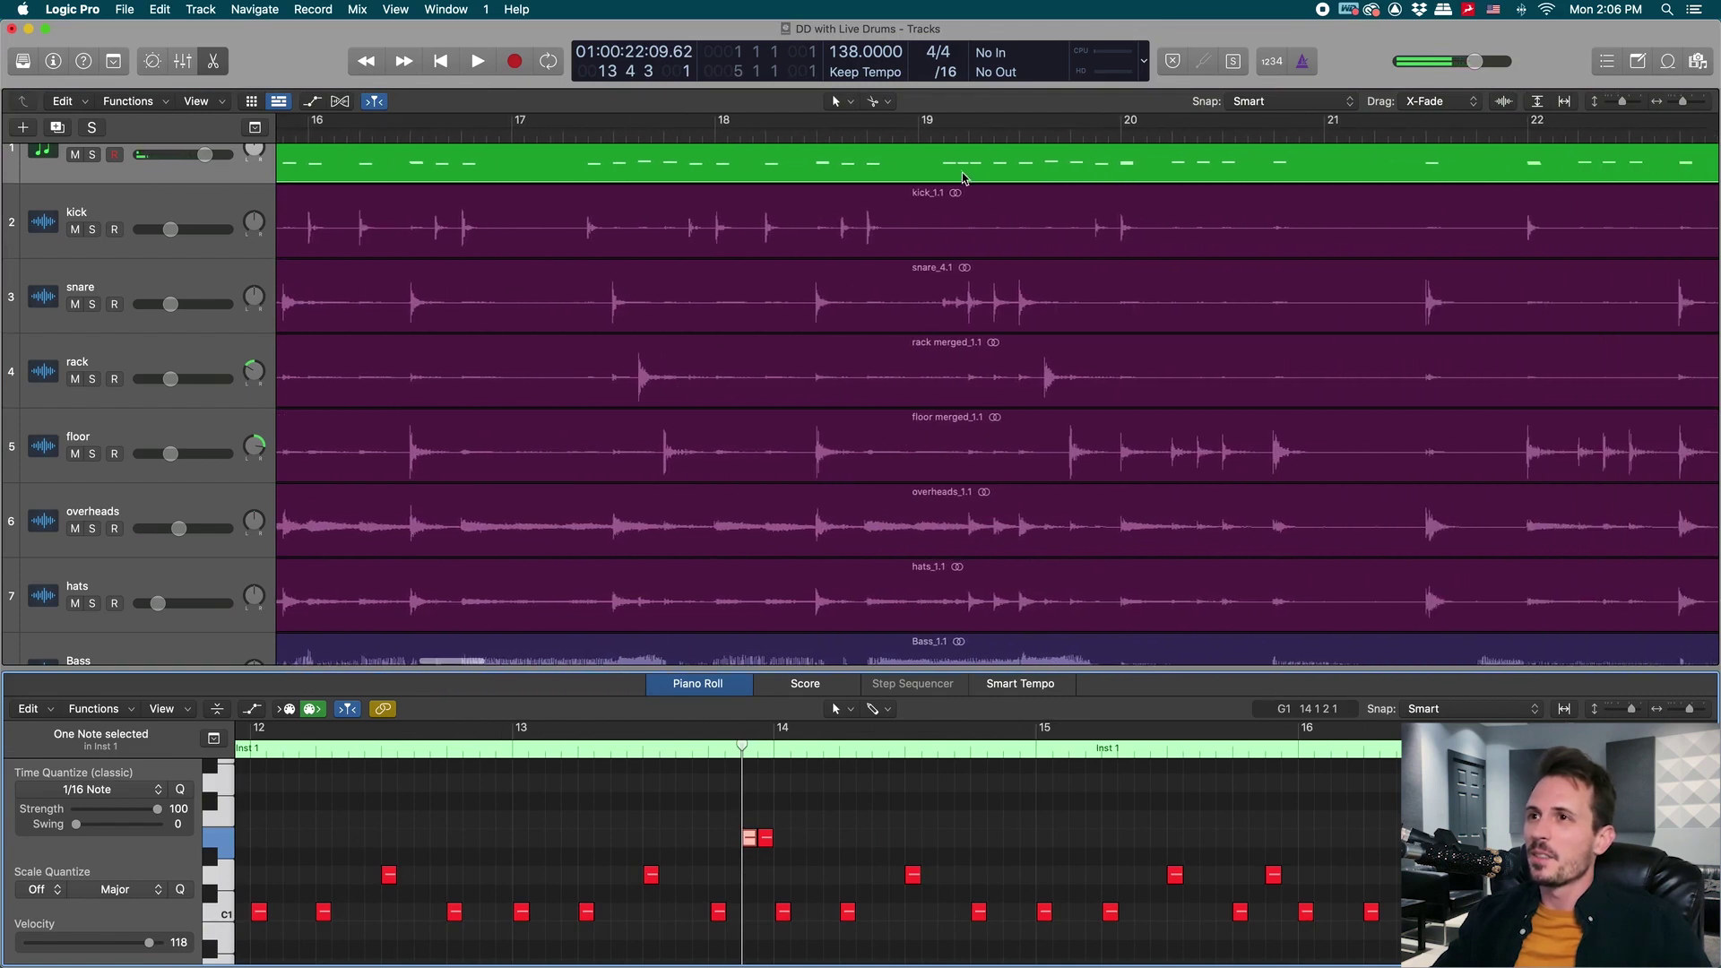
left_click(944, 130)
scroll(1047, 848, "right", 3)
left_click(798, 883)
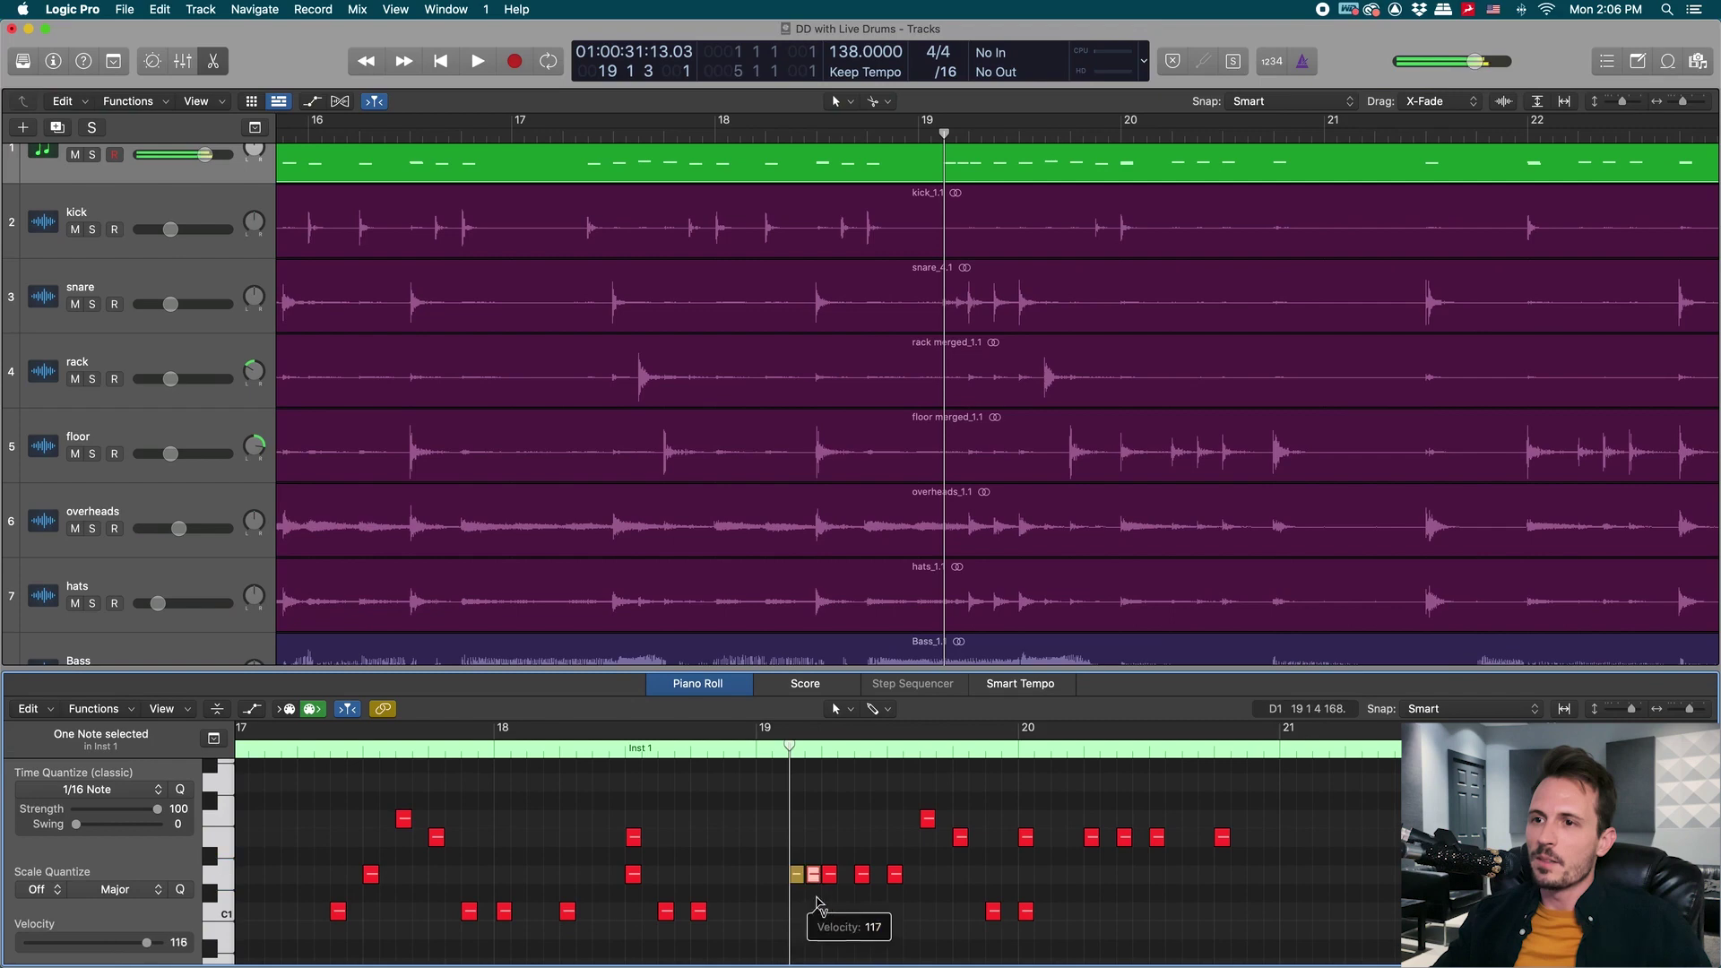
key("space")
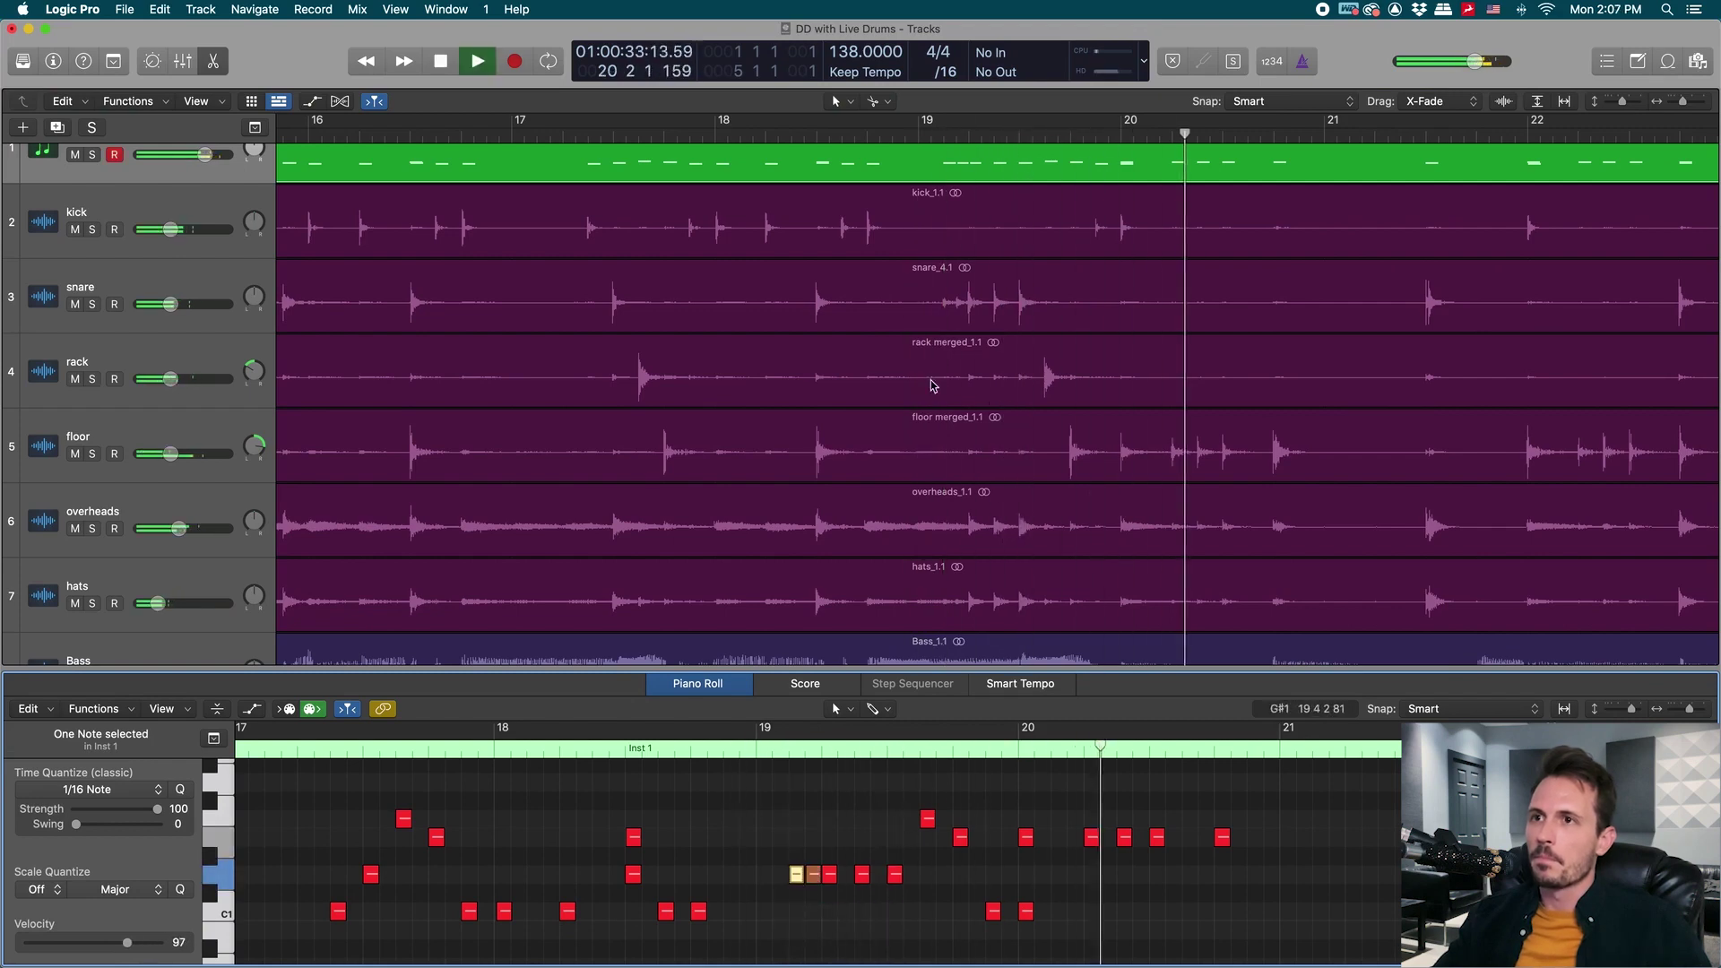
scroll(930, 319, "right", 3)
key("space")
Place the playhead at 20 4 1 51, where the second hit of the floor tom flam begins.
left_click(1055, 132)
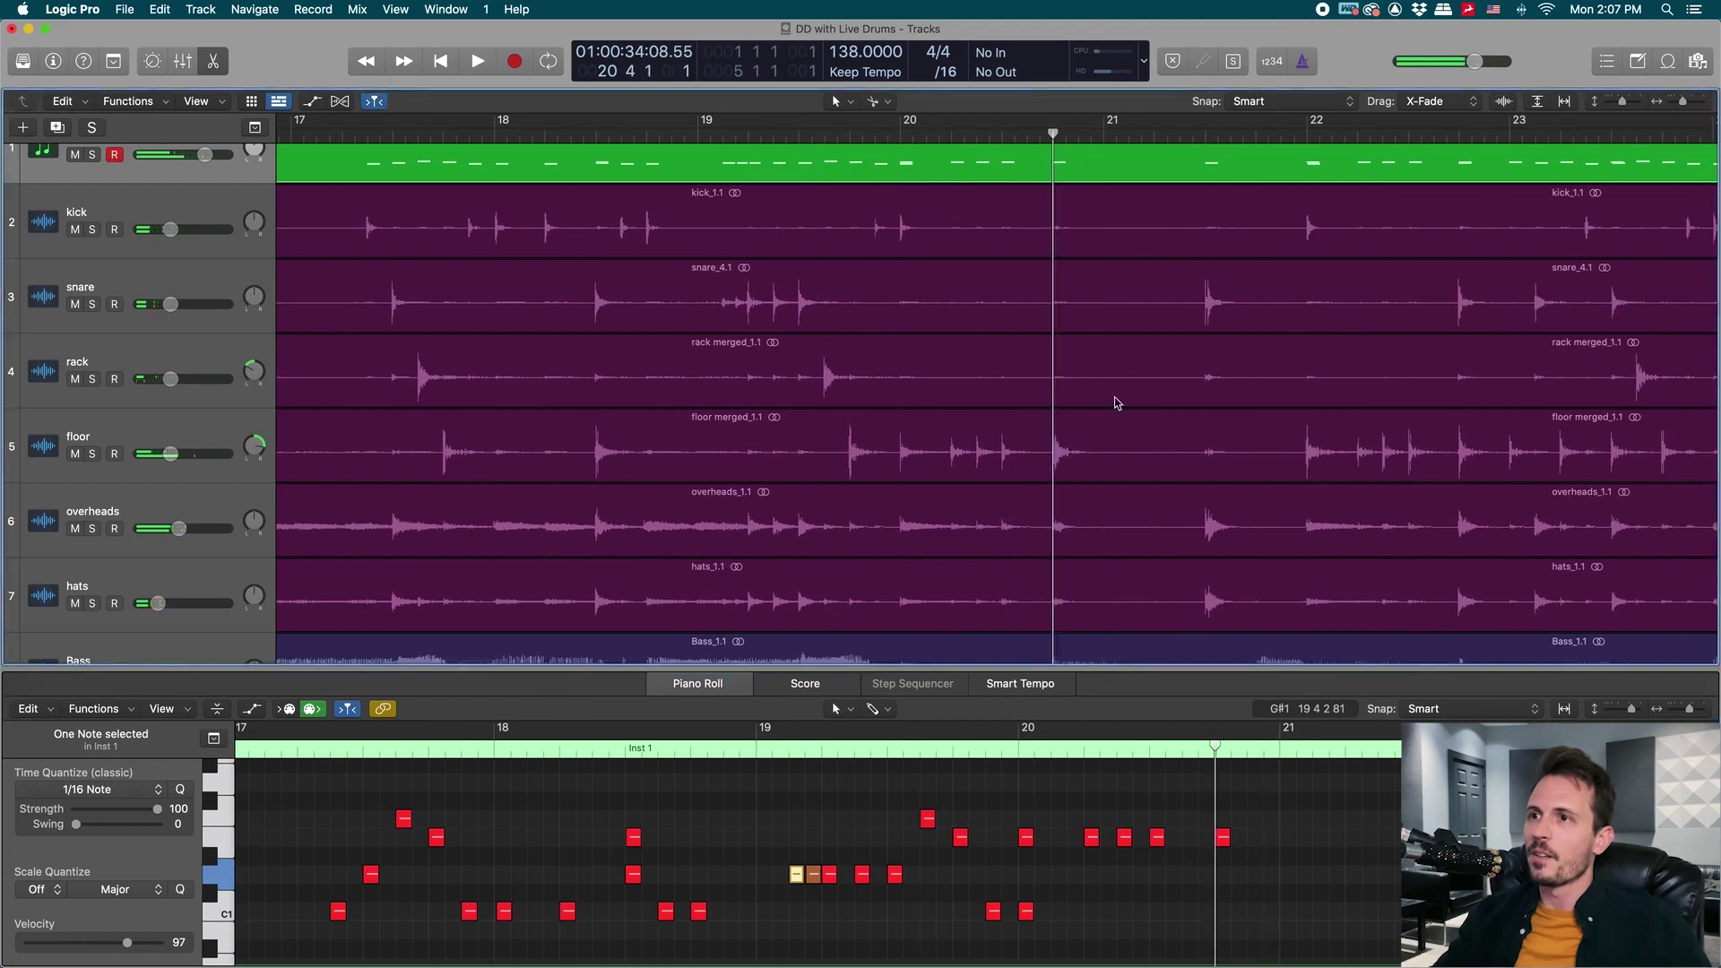
scroll(926, 419, "up", 5)
key("super+Right")
key("super+Right")
key("super+Right")
key("super+Right")
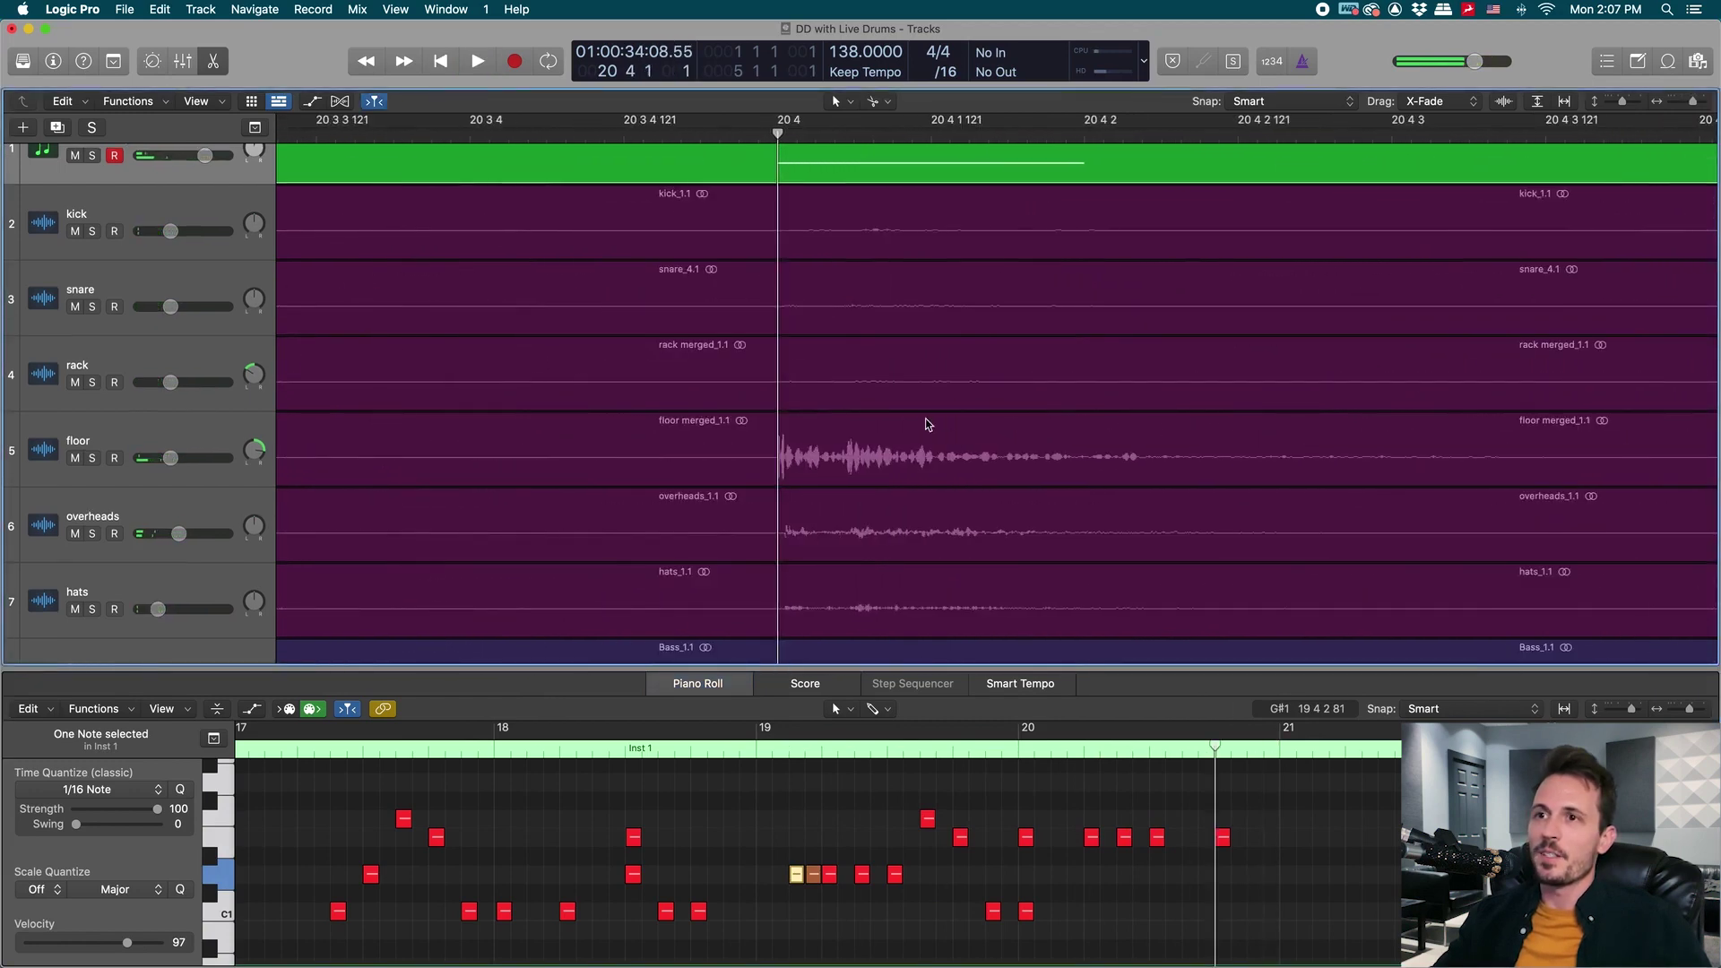
scroll(890, 408, "right", 2)
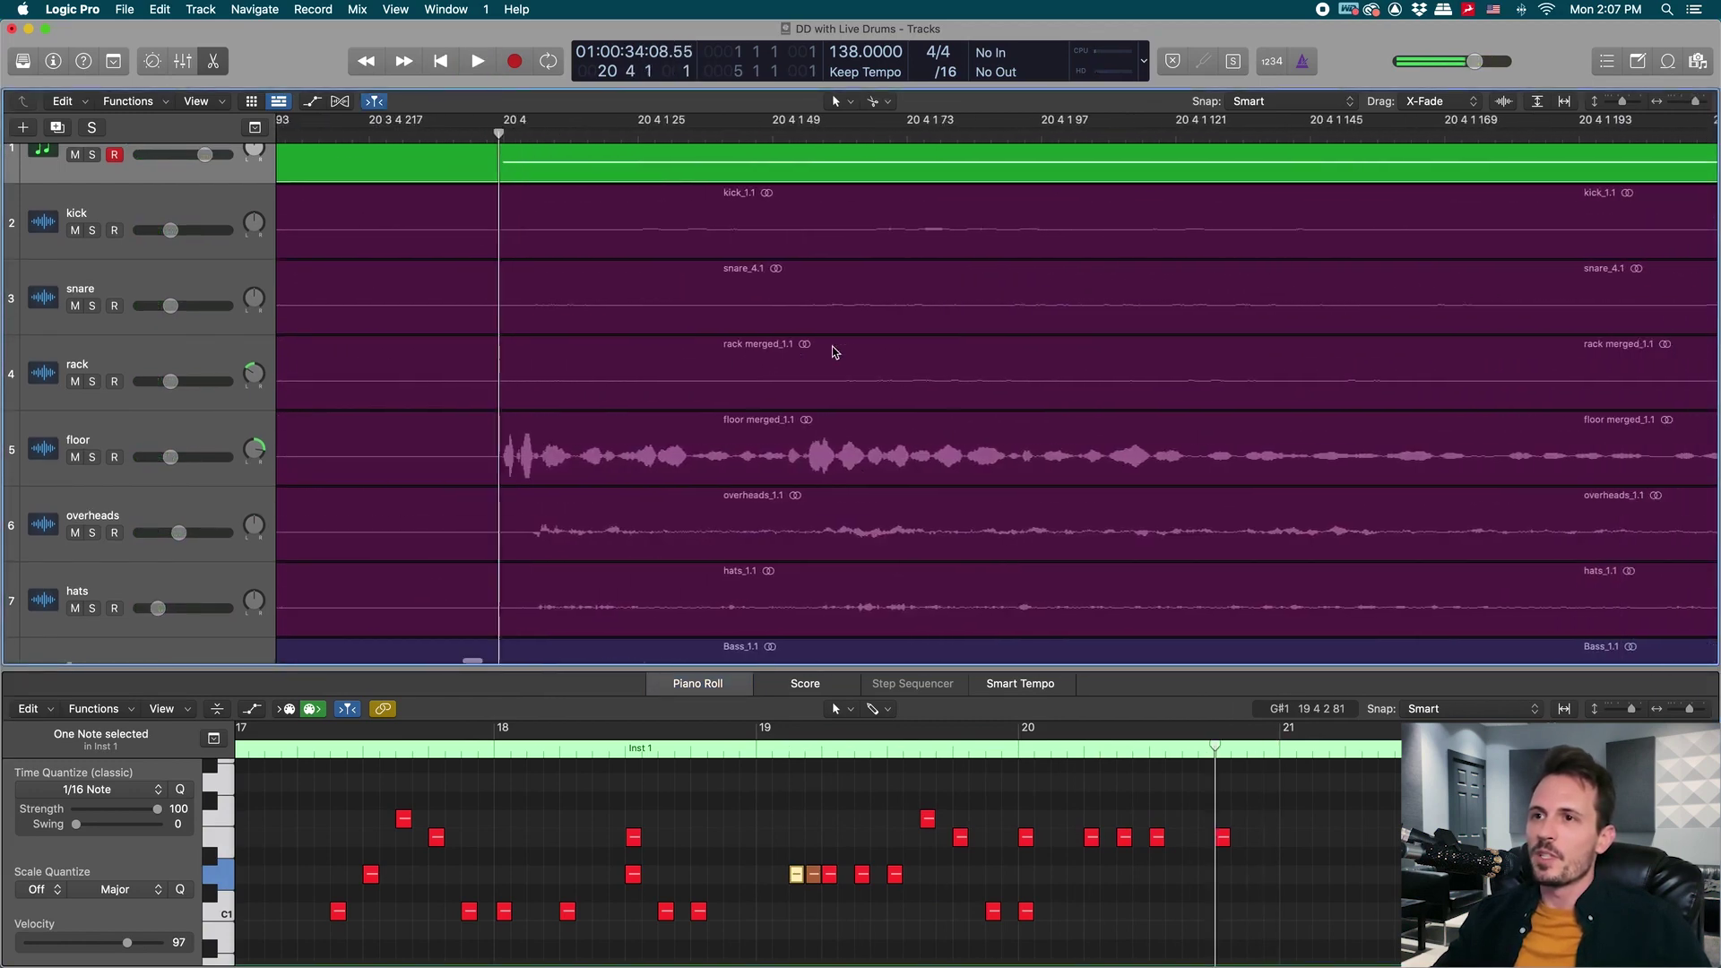
key("super+Right")
key("super+Right")
scroll(849, 394, "right", 5)
scroll(860, 387, "down", 5, "alt")
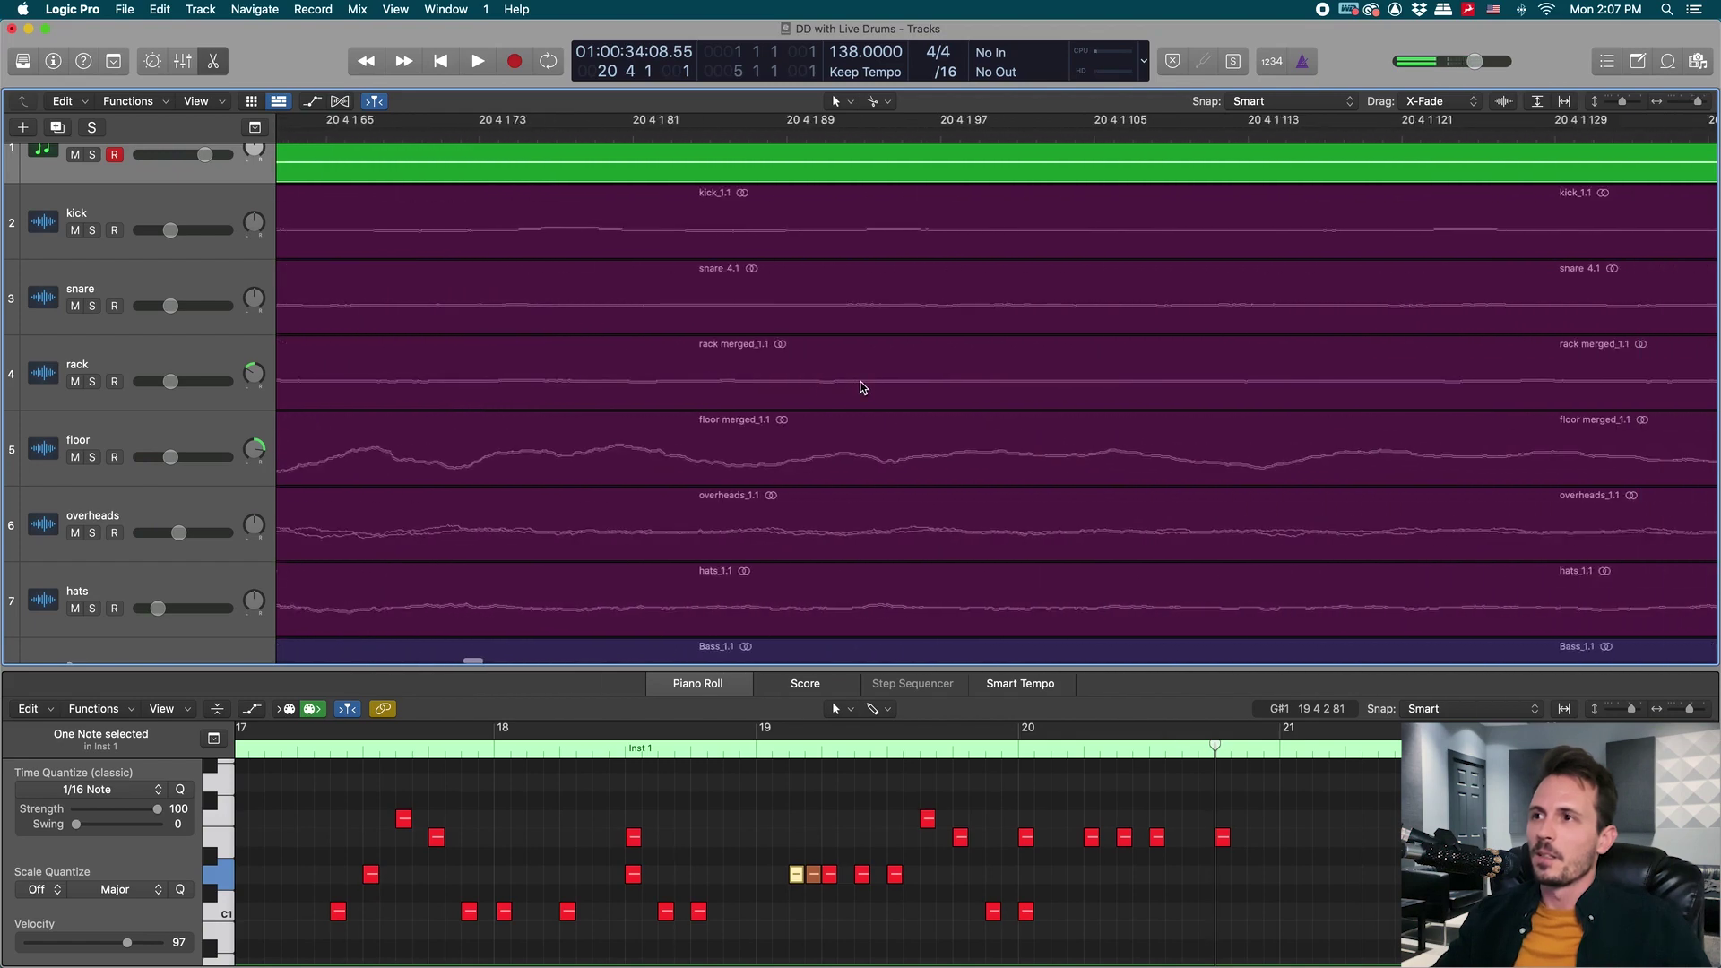
scroll(861, 382, "right", 3)
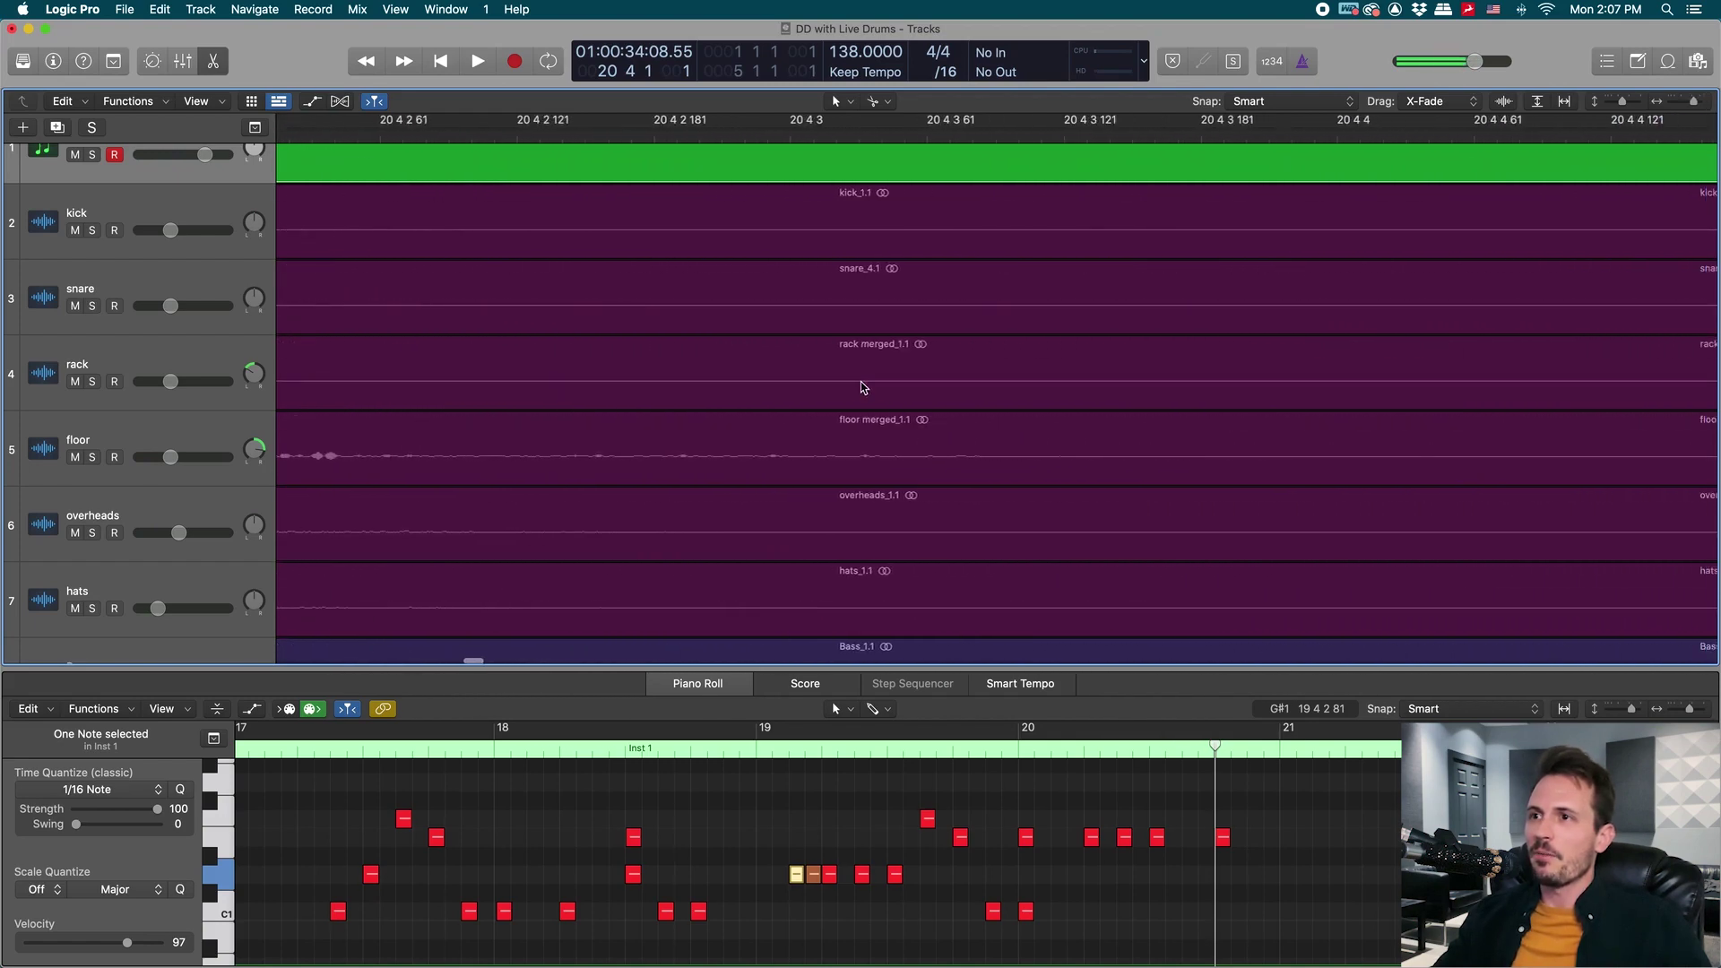
scroll(861, 382, "left", 6)
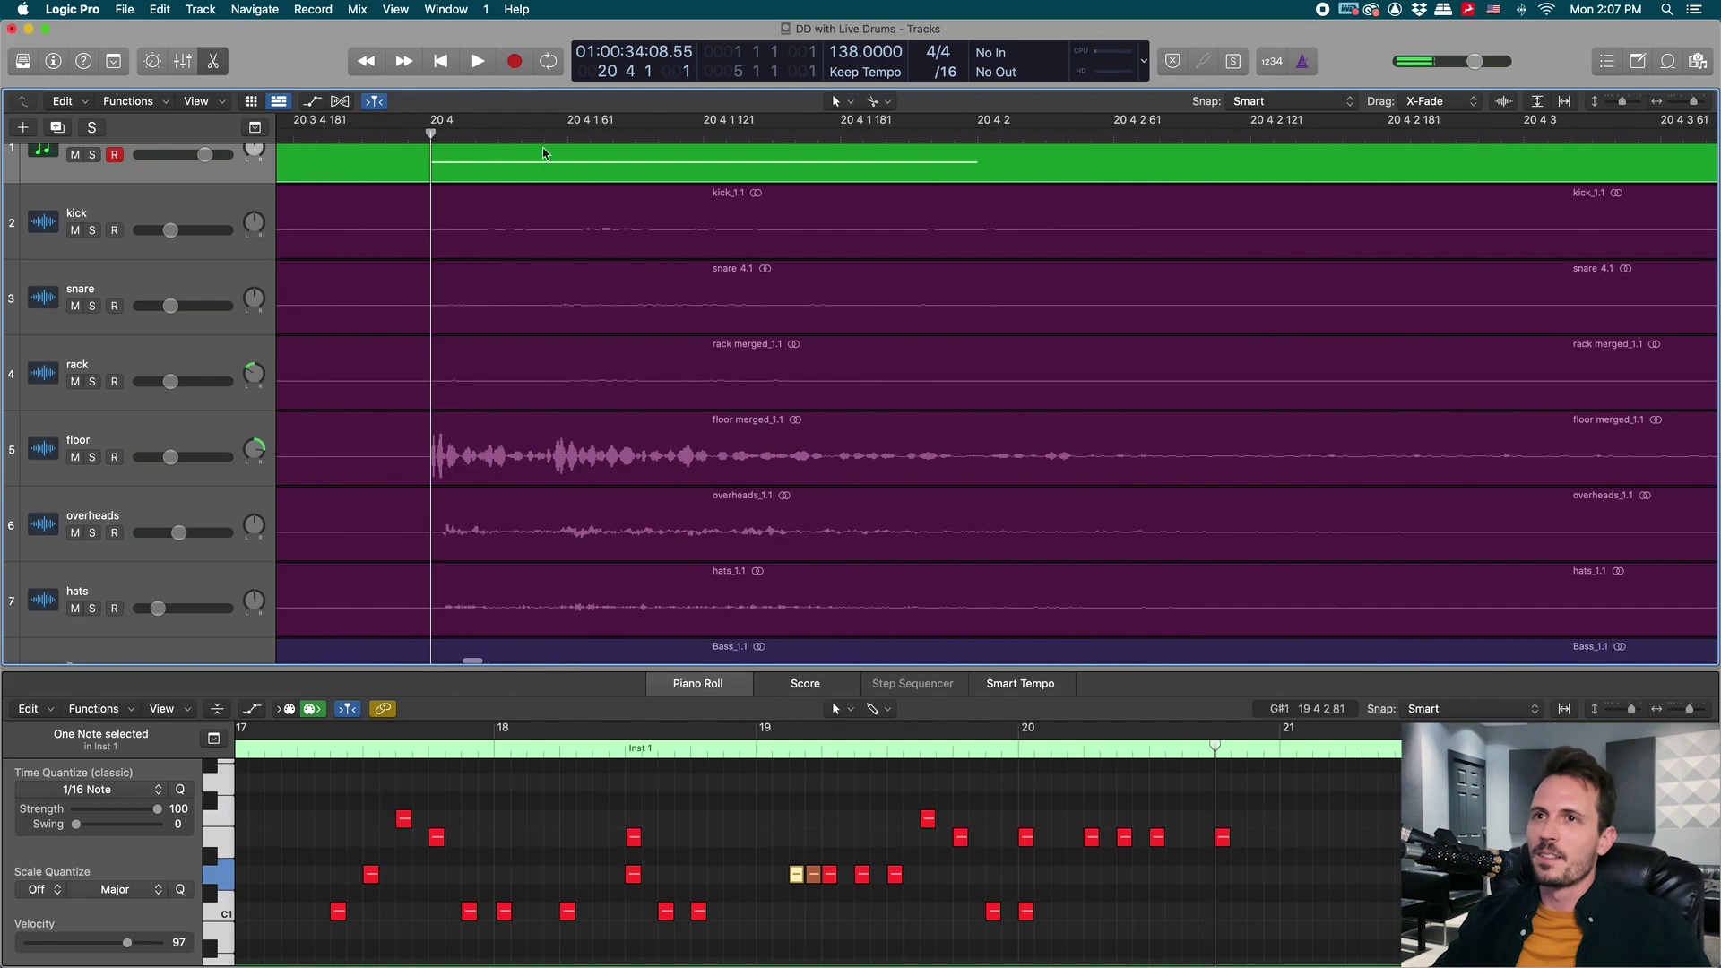
scroll(730, 425, "up", 10, "alt")
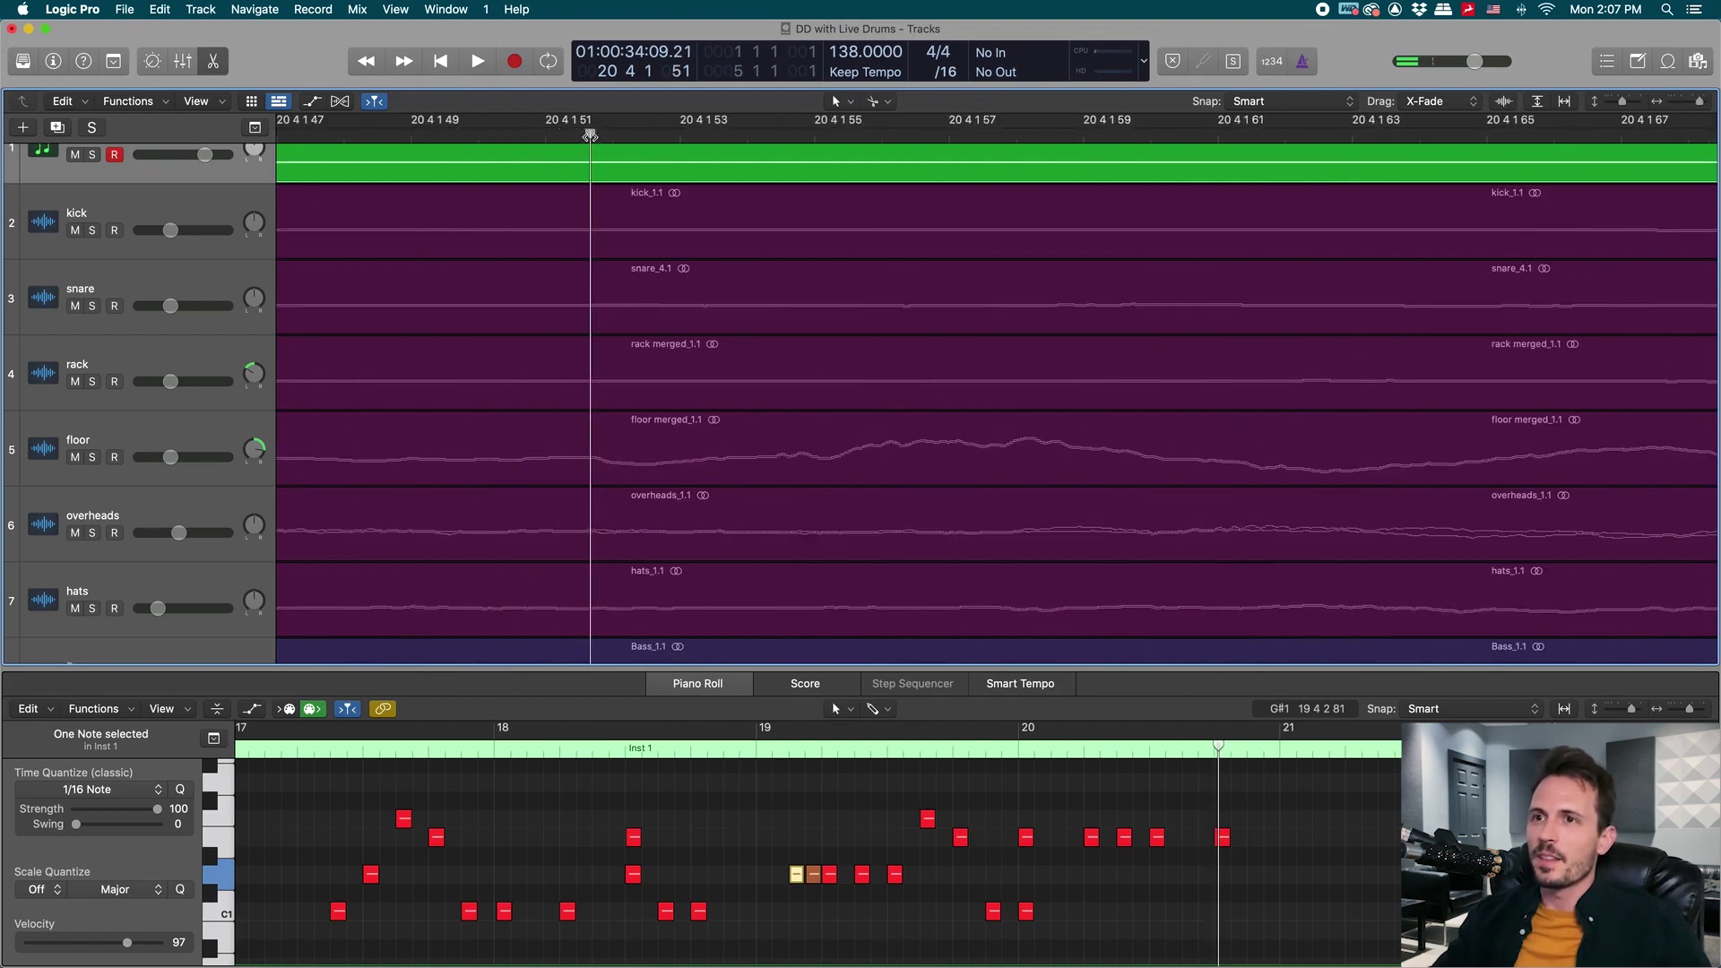
scroll(894, 469, "down", 8, "alt")
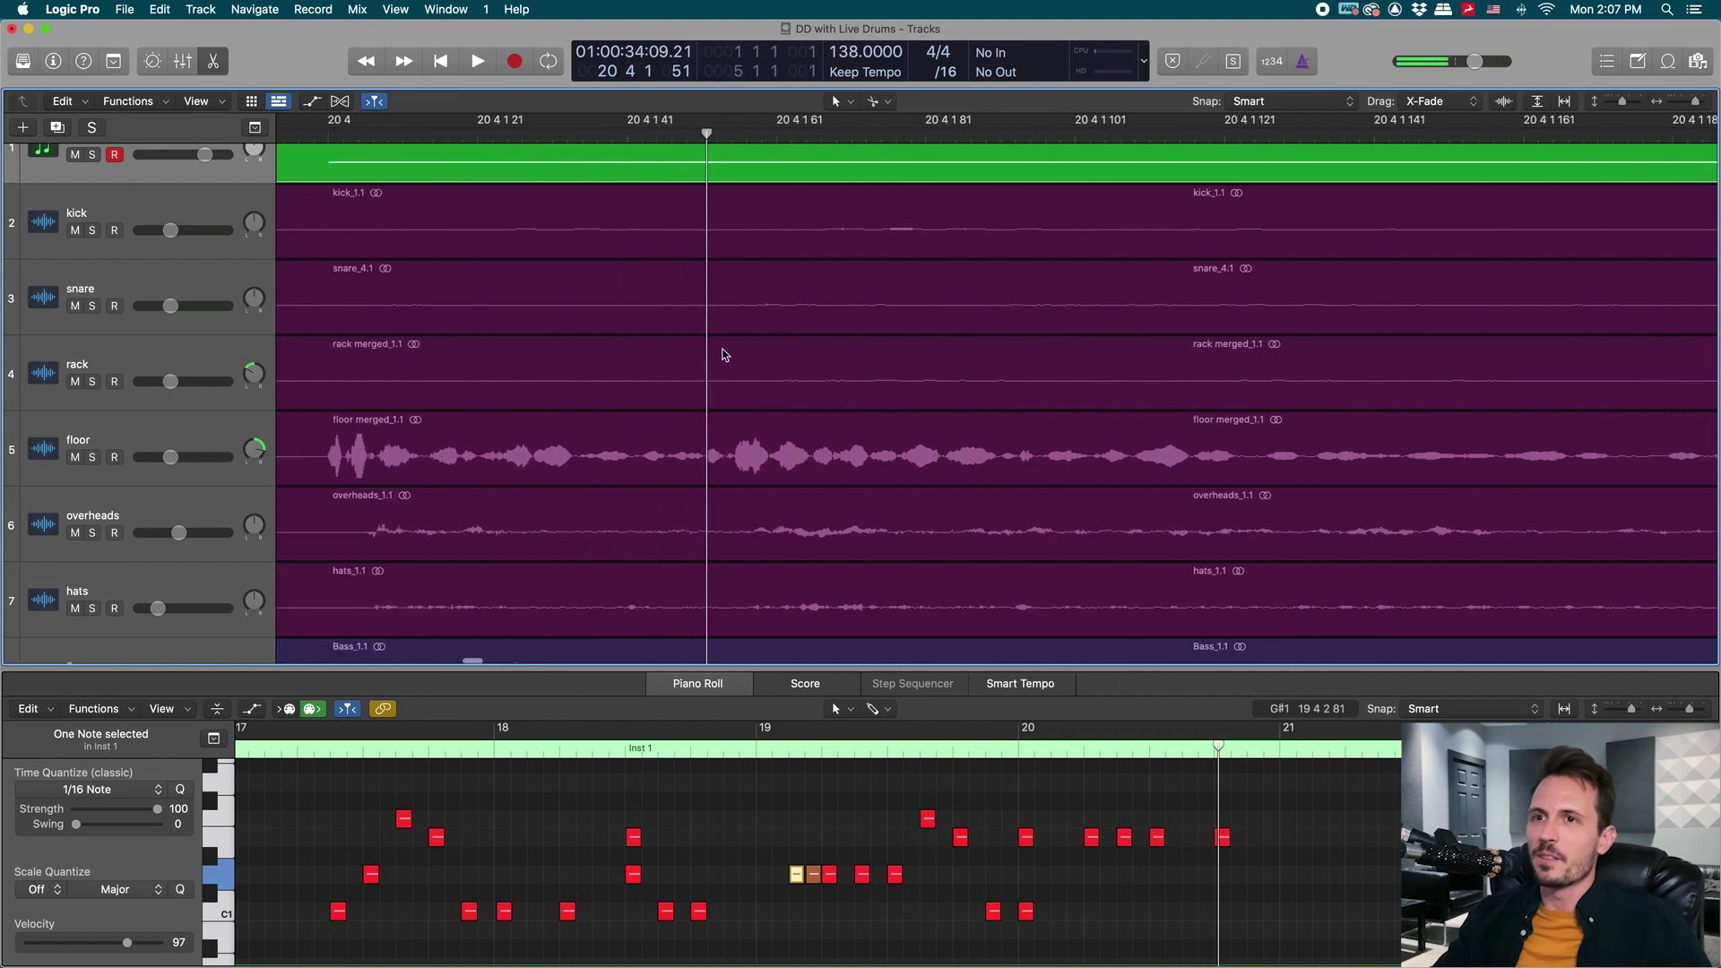
scroll(752, 245, "down", 3, "alt")
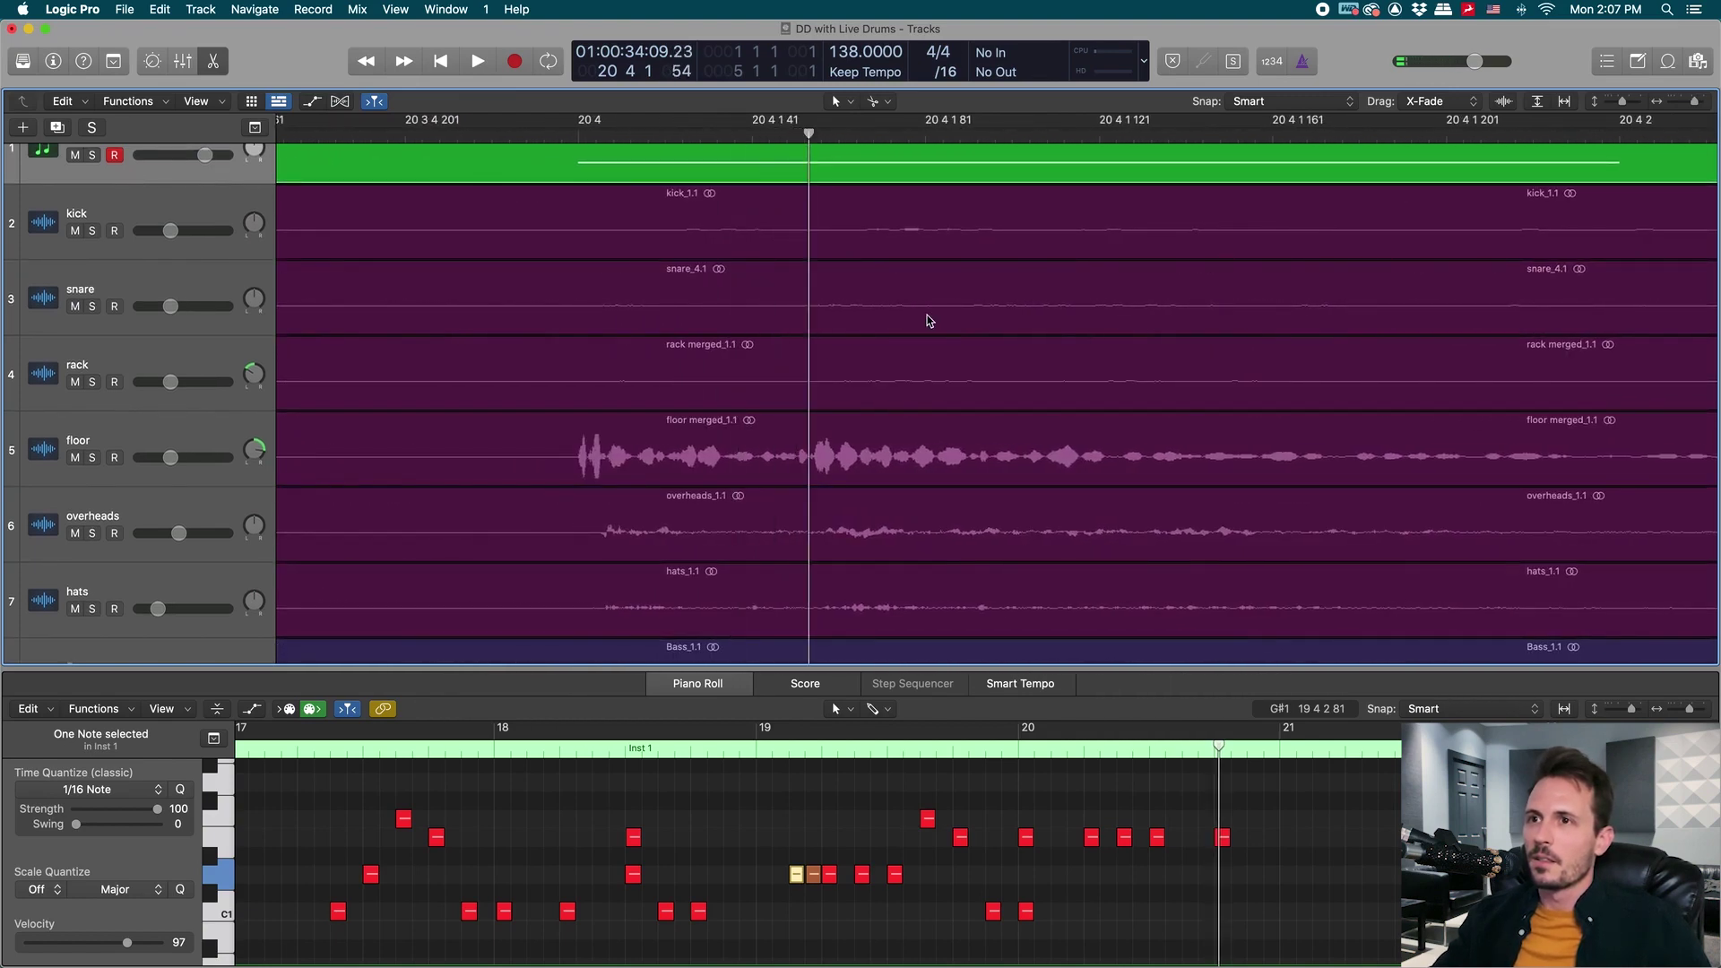
scroll(929, 320, "up", 10, "alt")
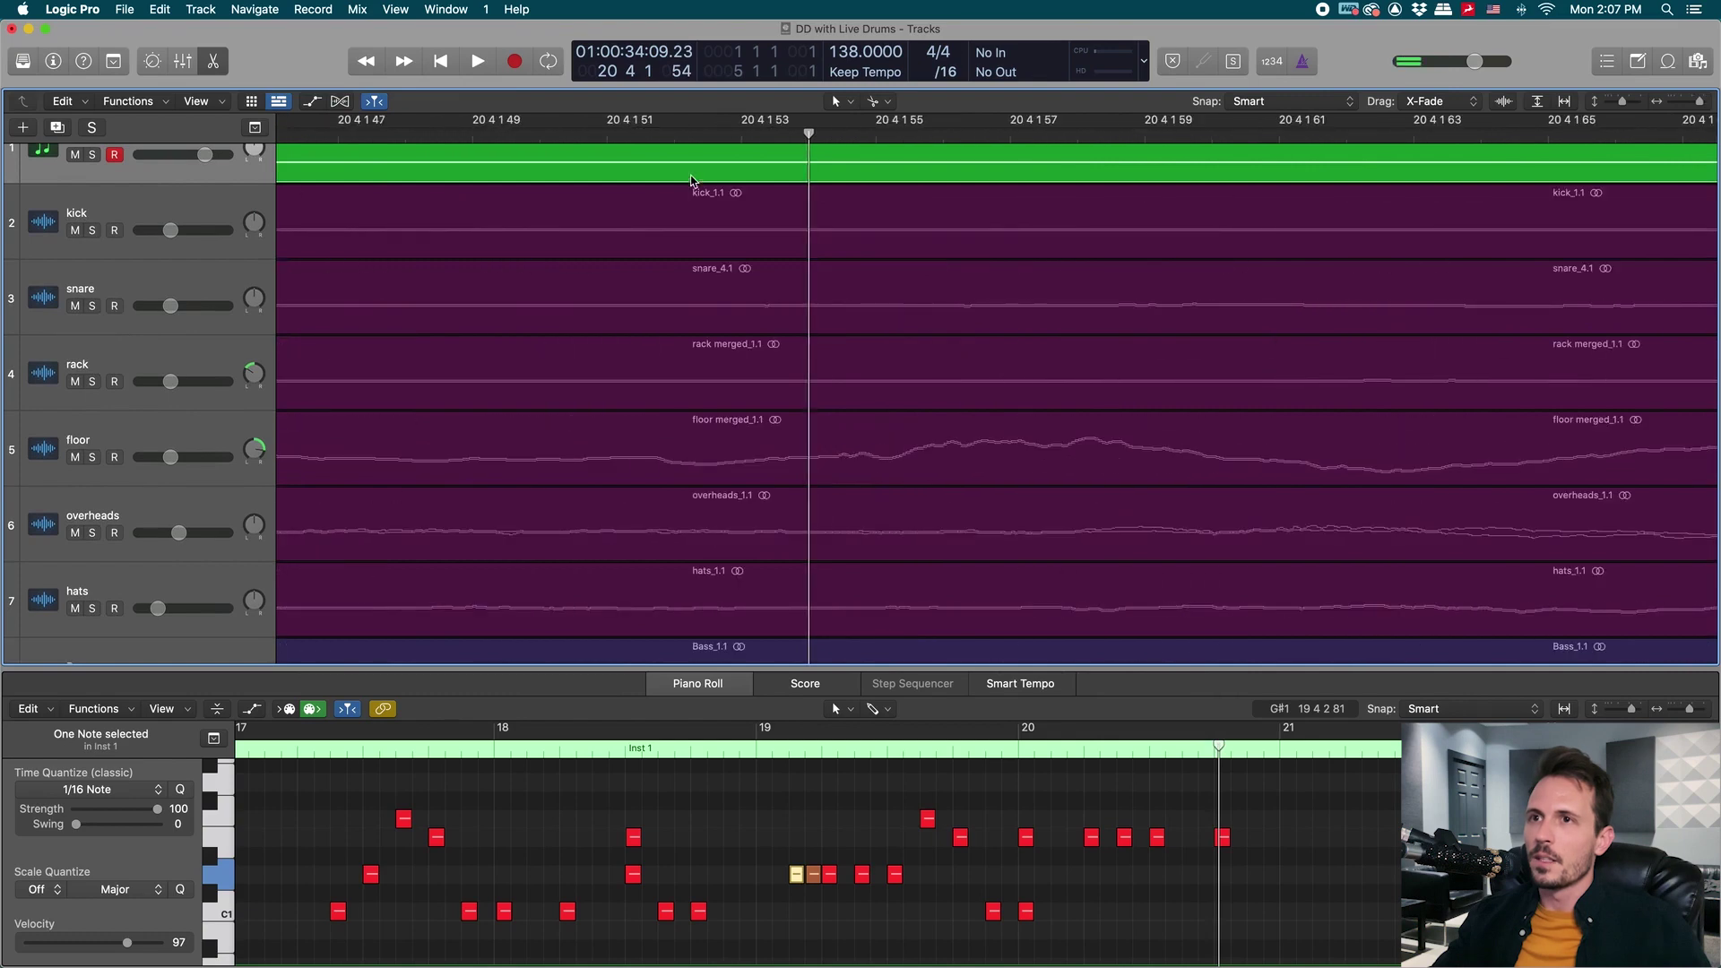
scroll(958, 407, "down", 4, "alt")
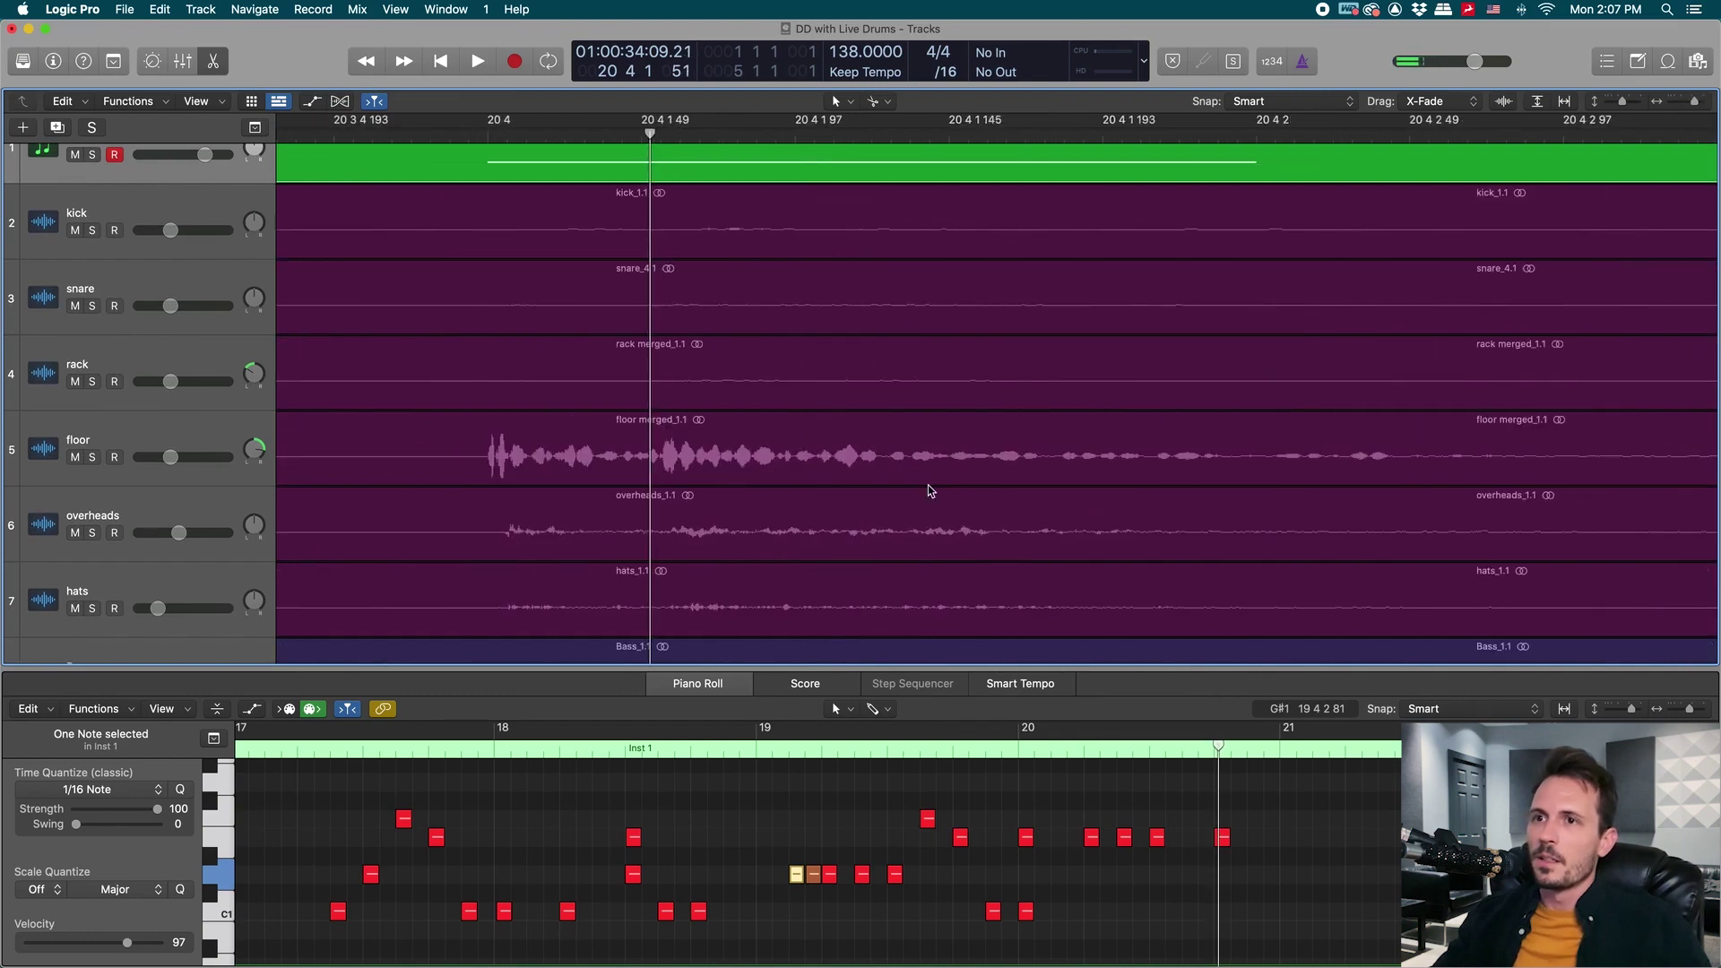
Duplicate the floor tom note at 20 4 in the Piano Roll so the copy starts at the playhead.
scroll(907, 826, "up", 8, "alt")
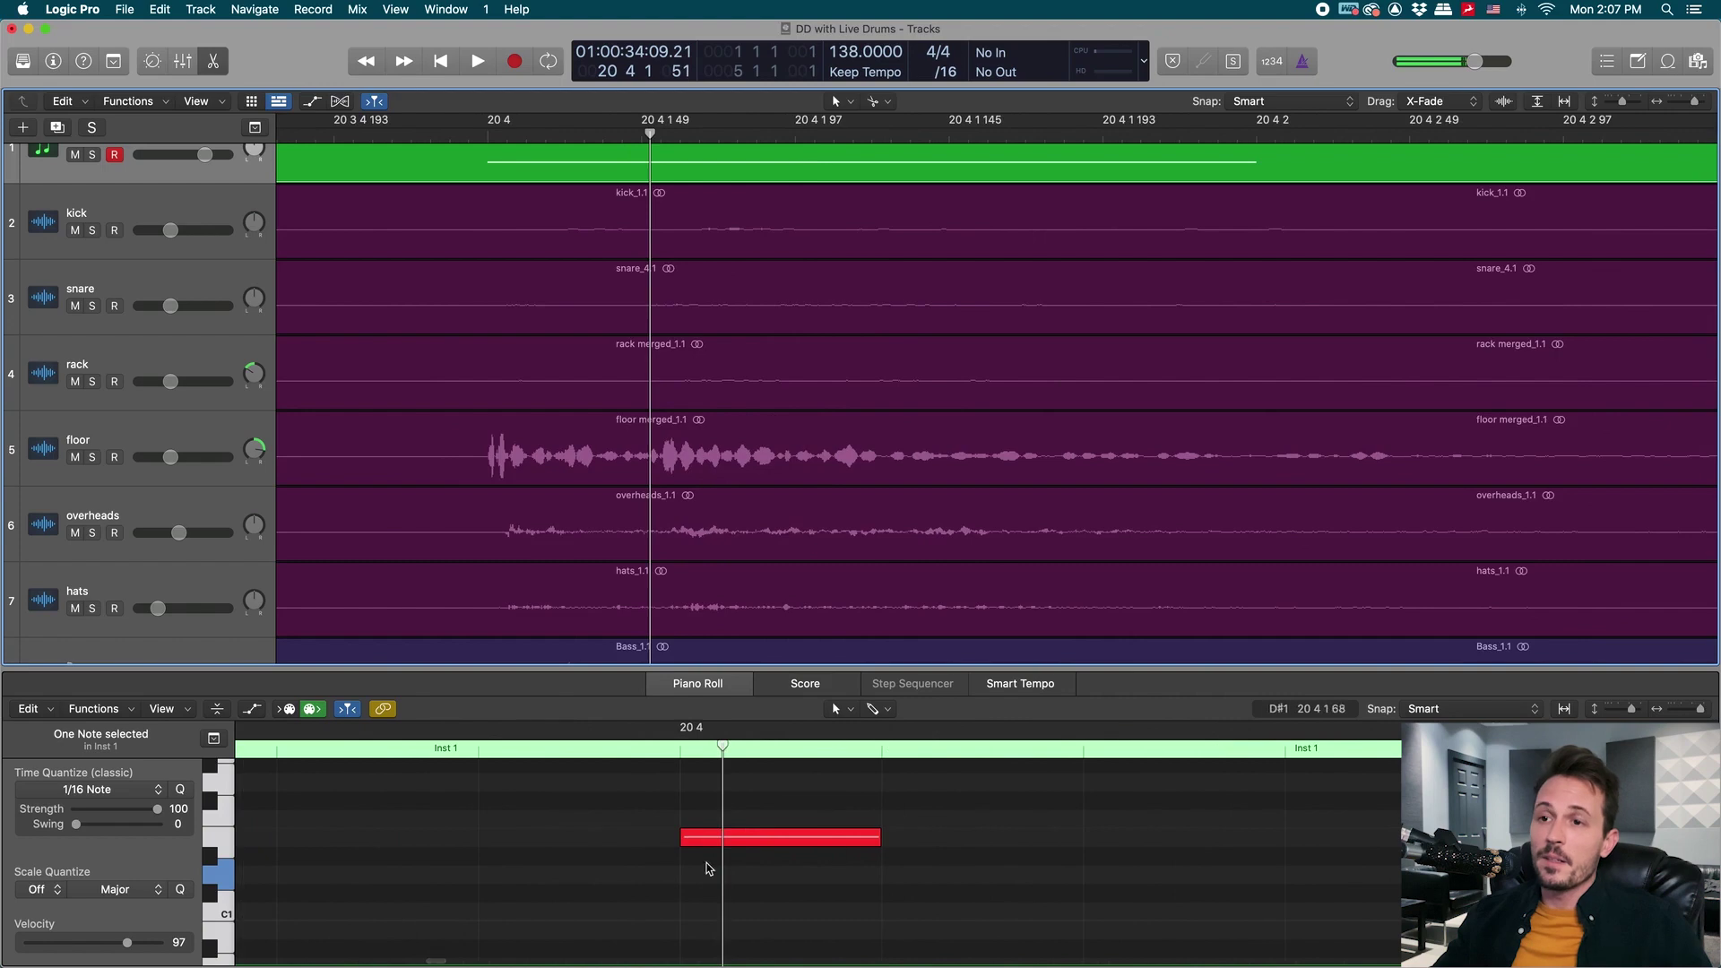
left_click_drag(738, 848, 781, 843)
scroll(795, 499, "down", 8, "alt")
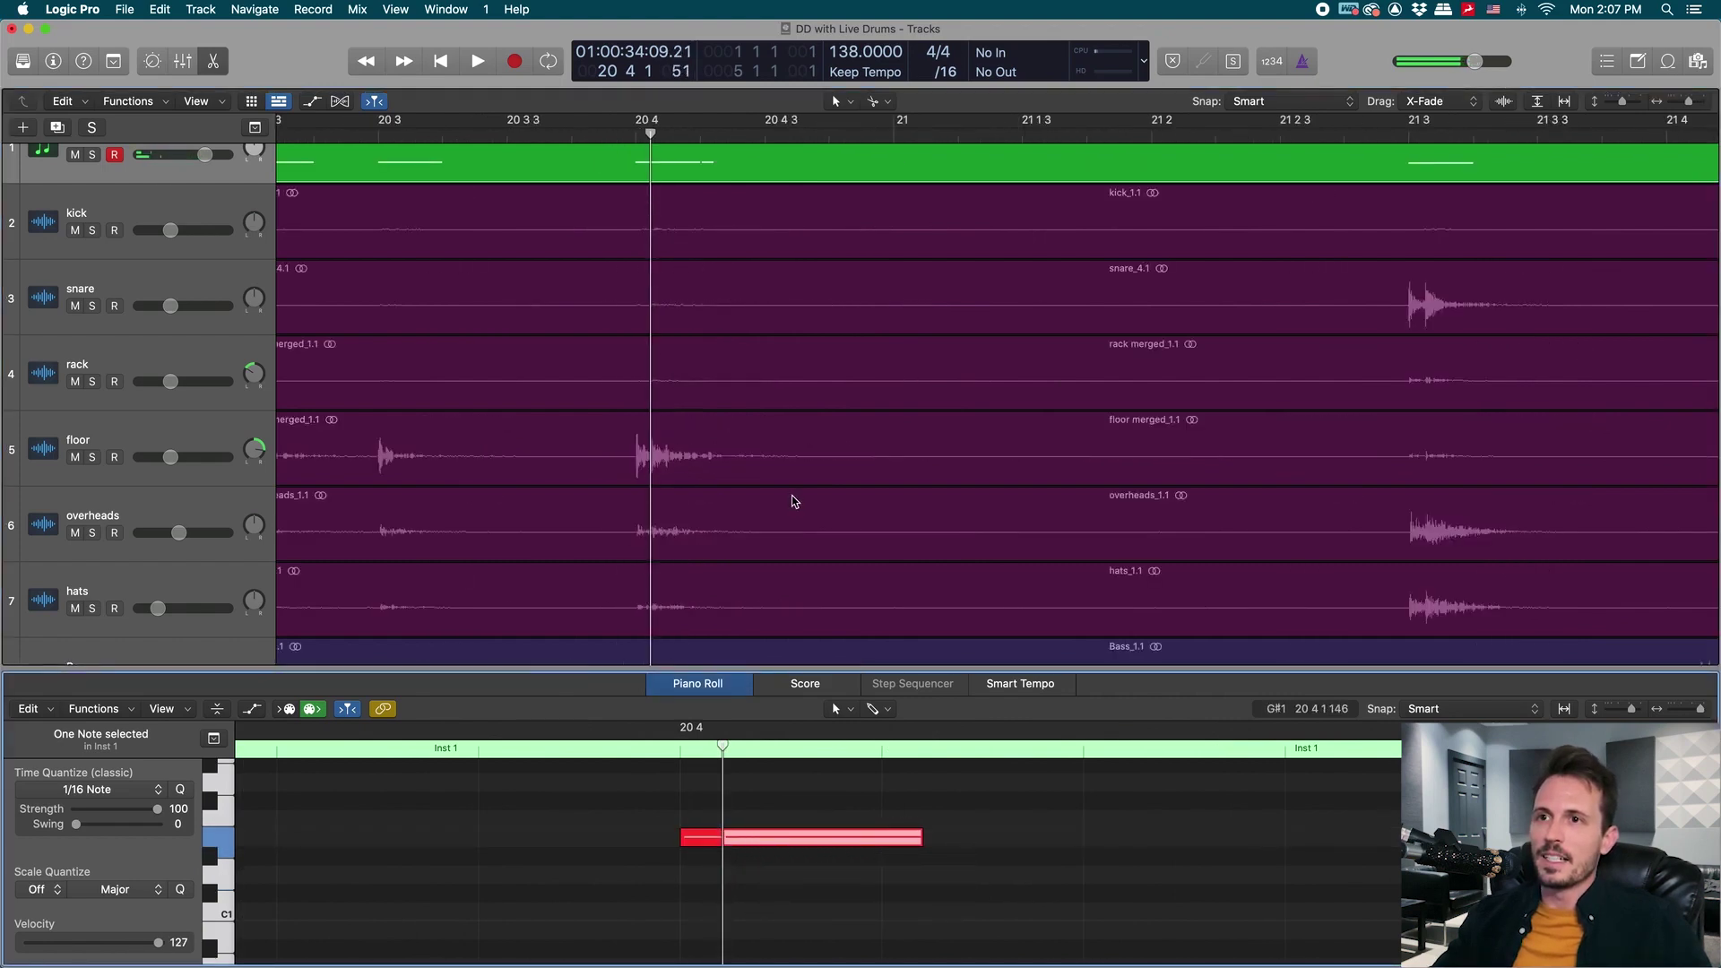
scroll(844, 822, "down", 8, "alt")
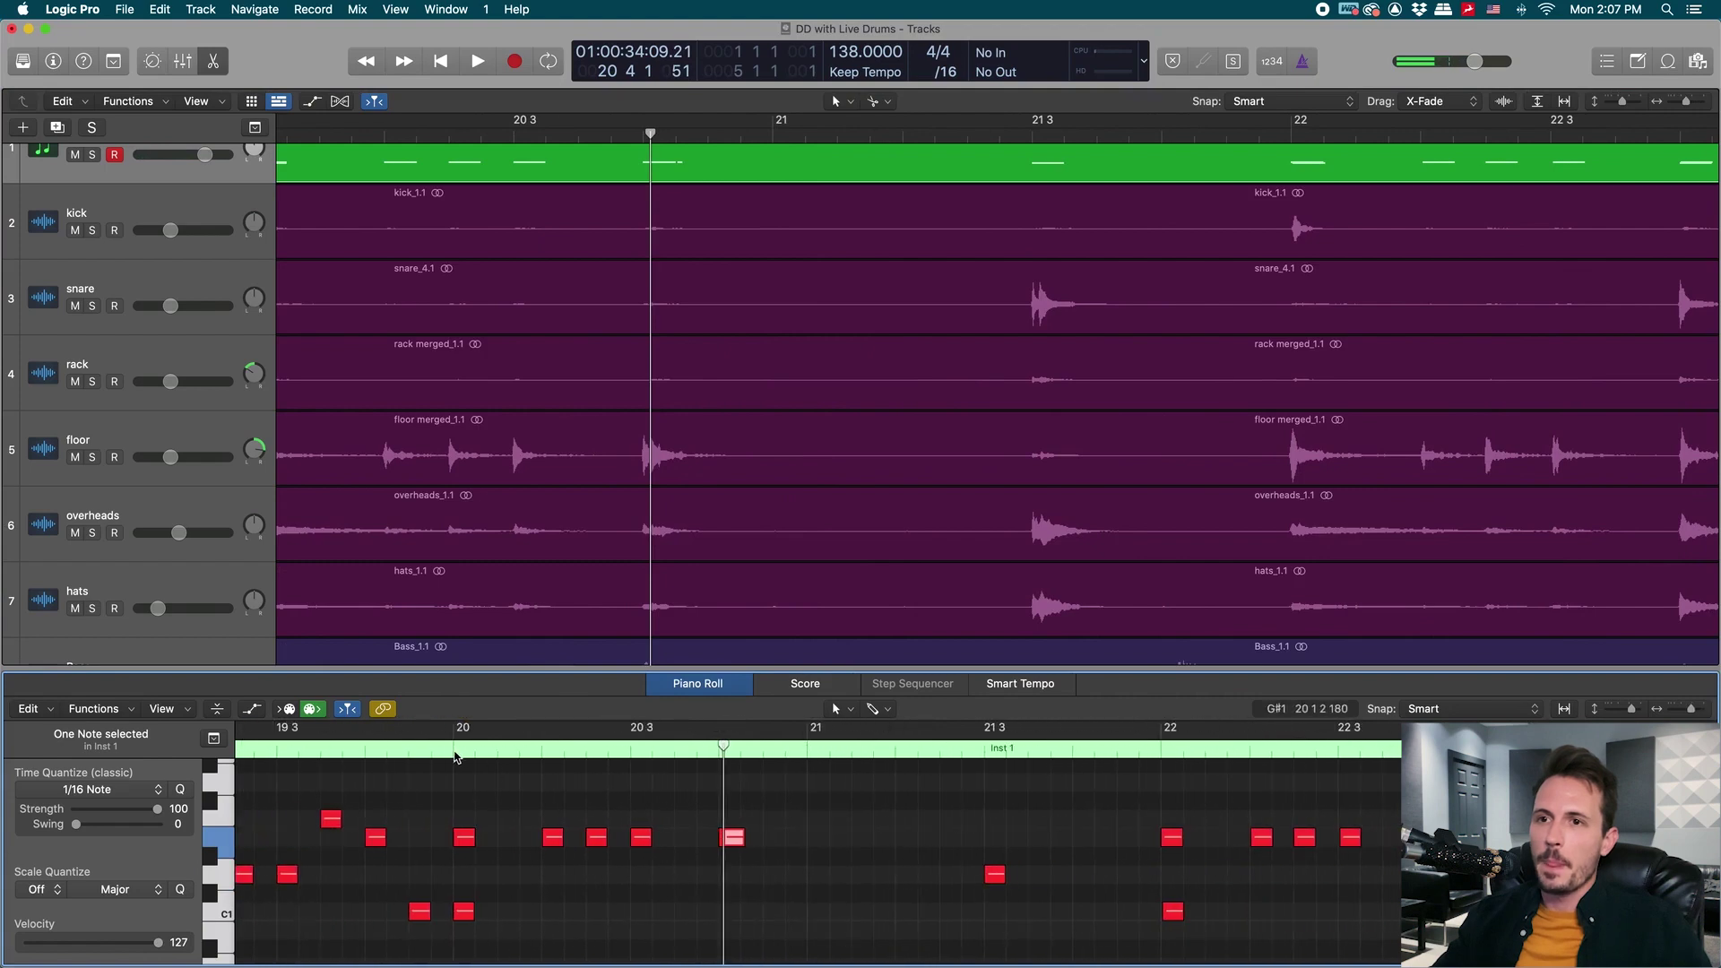
Play the fill from bar 20 to check the doubled floor tom hit.
left_click(455, 736)
key("space")
scroll(731, 619, "down", 3, "alt")
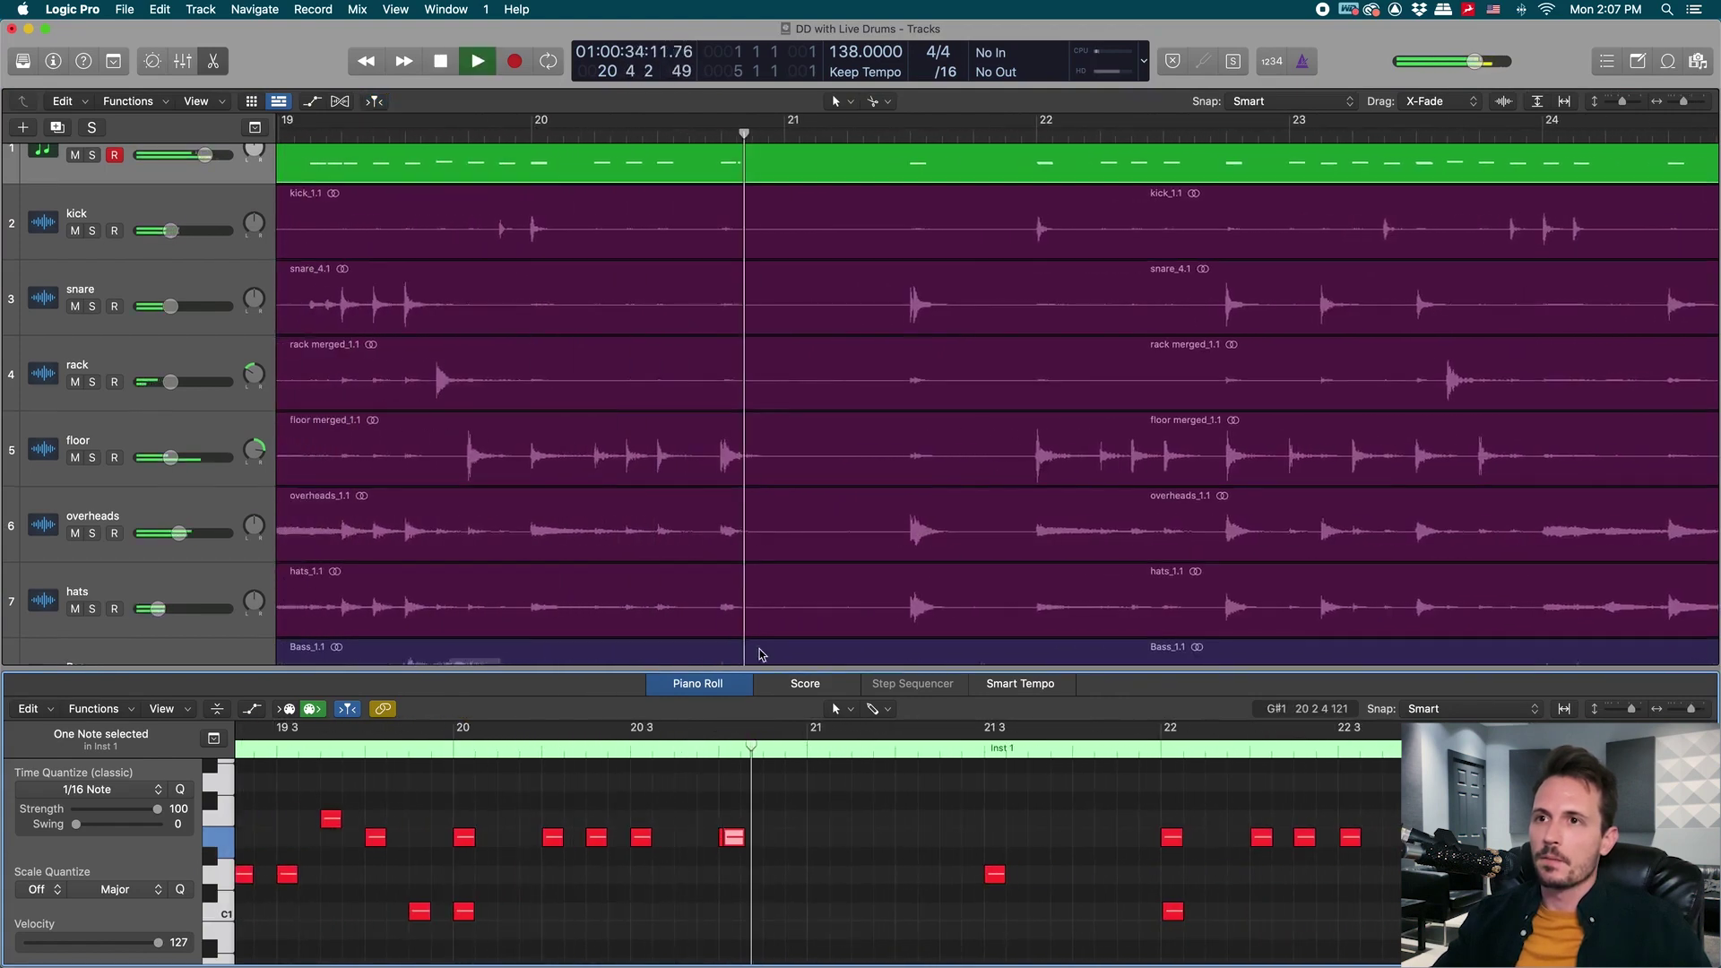
left_click(596, 894)
key("space")
Set the velocities of the two floor tom notes on beat 2 of bar 20 to 109 and 115, and play the fill.
left_click(594, 839)
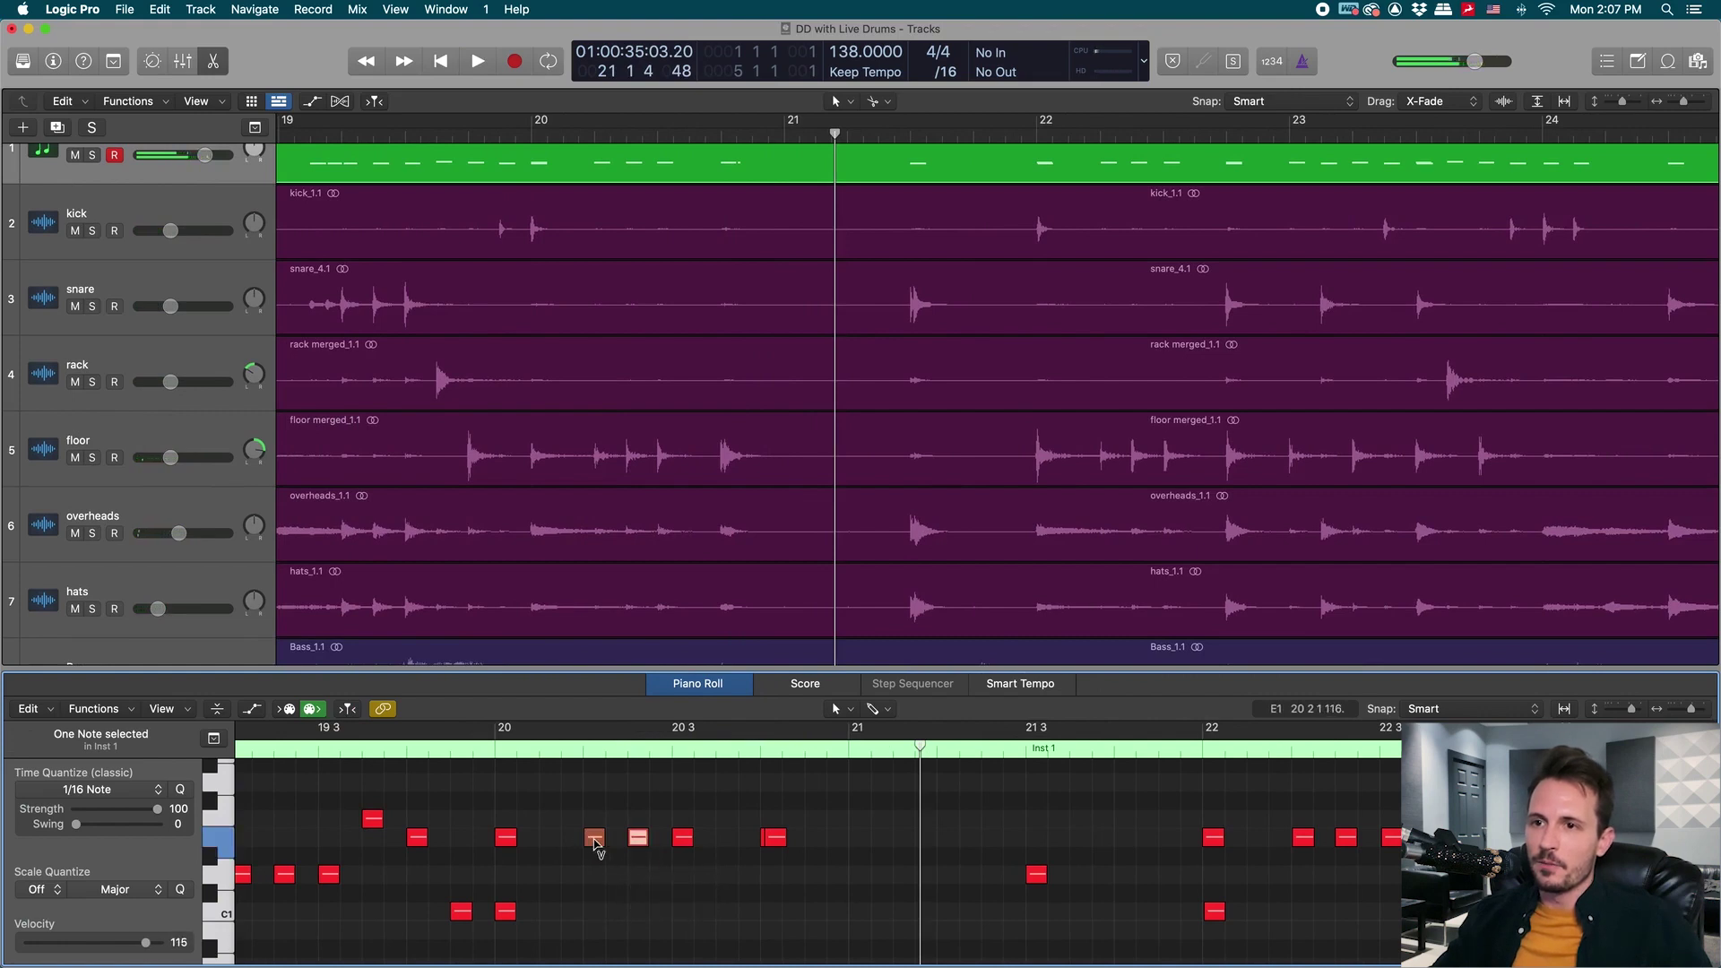
double_click(357, 748)
scroll(733, 591, "right", 4)
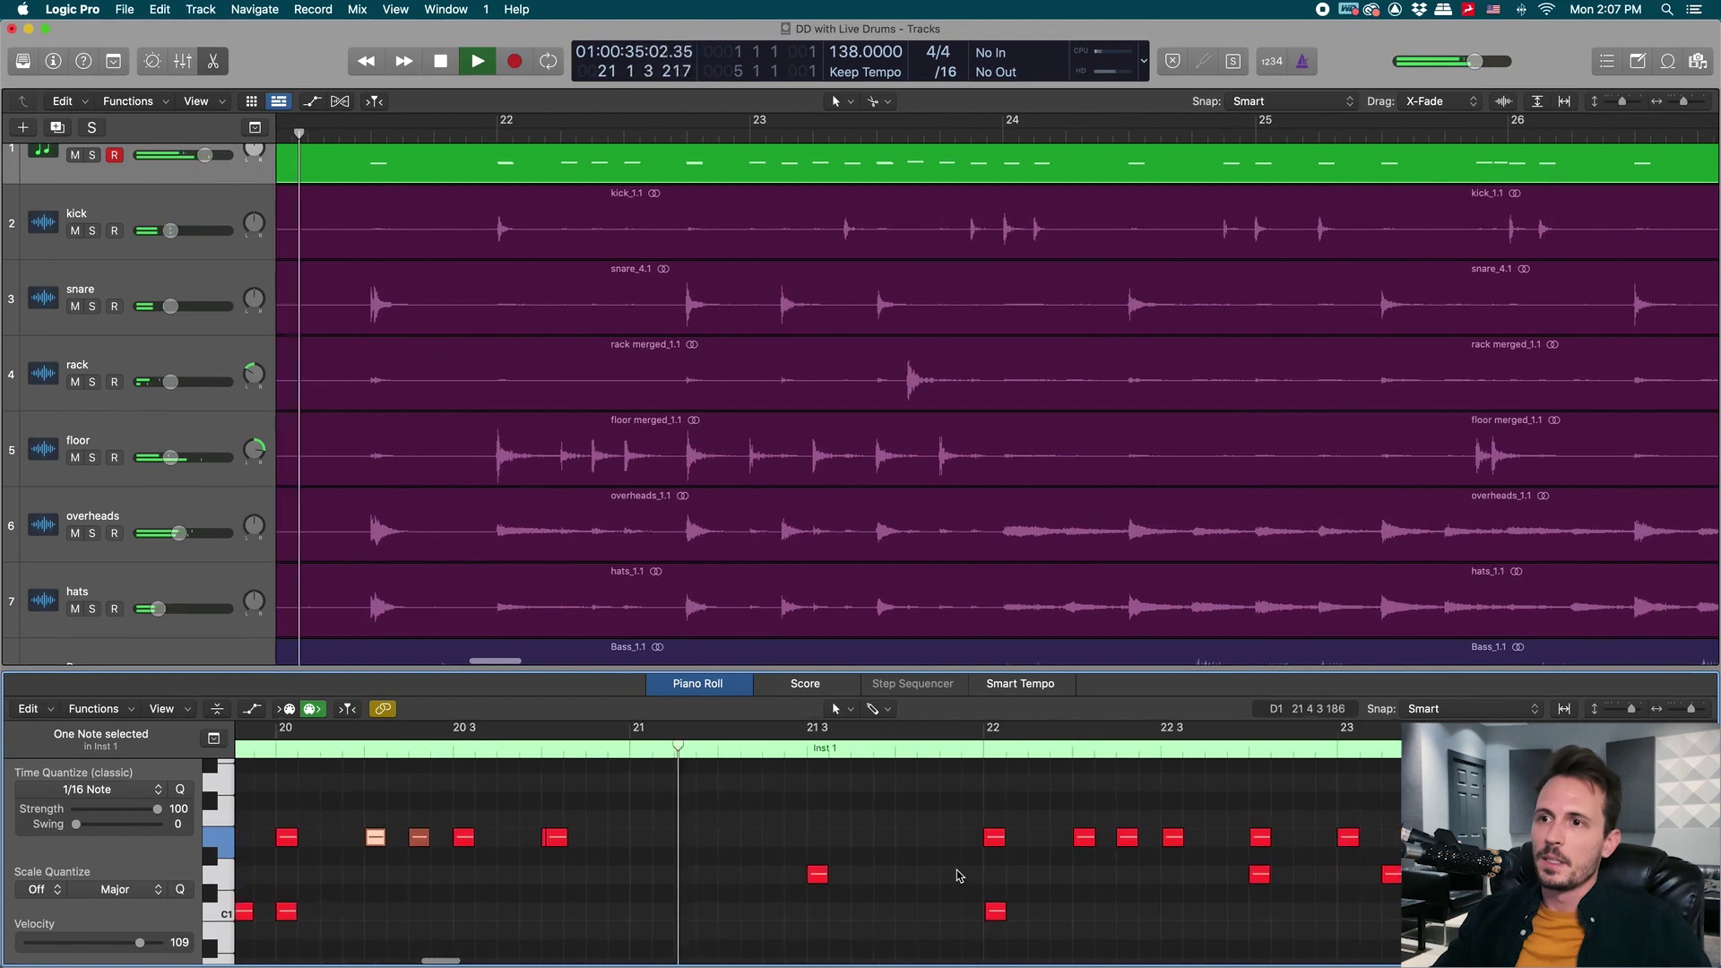
key("space")
Place the playhead at 21 3 1 60, where the second hit of the snare flam begins.
left_click(374, 131)
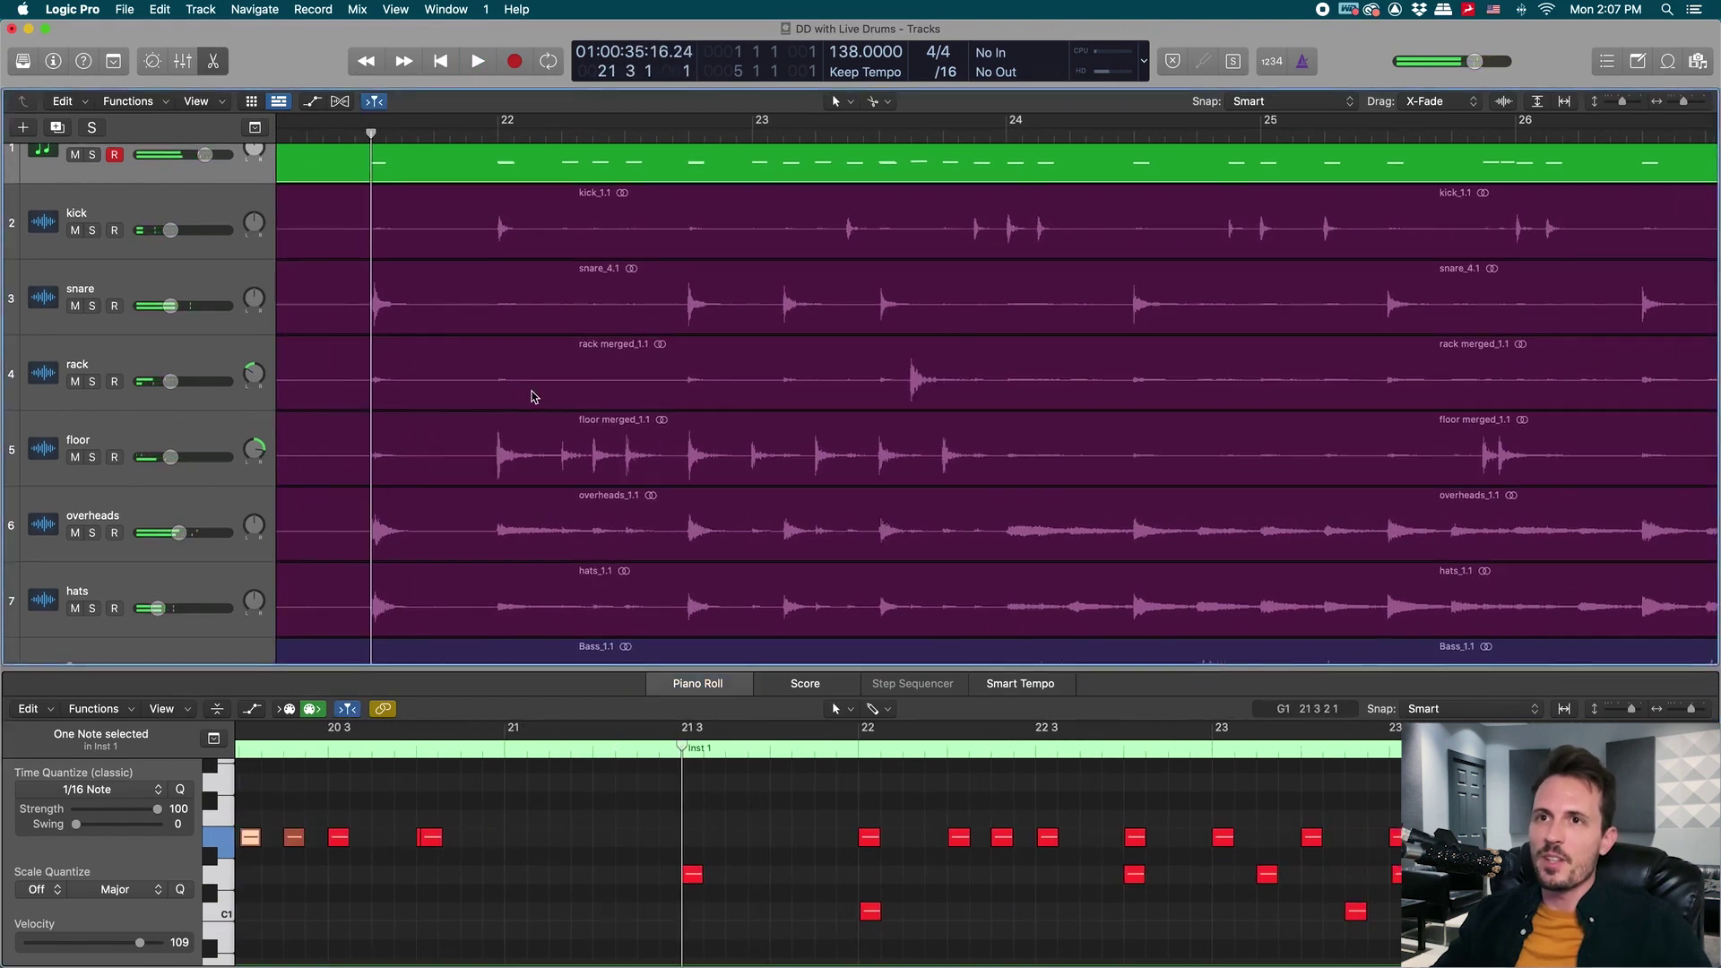
scroll(534, 395, "up", 10)
scroll(626, 355, "right", 2)
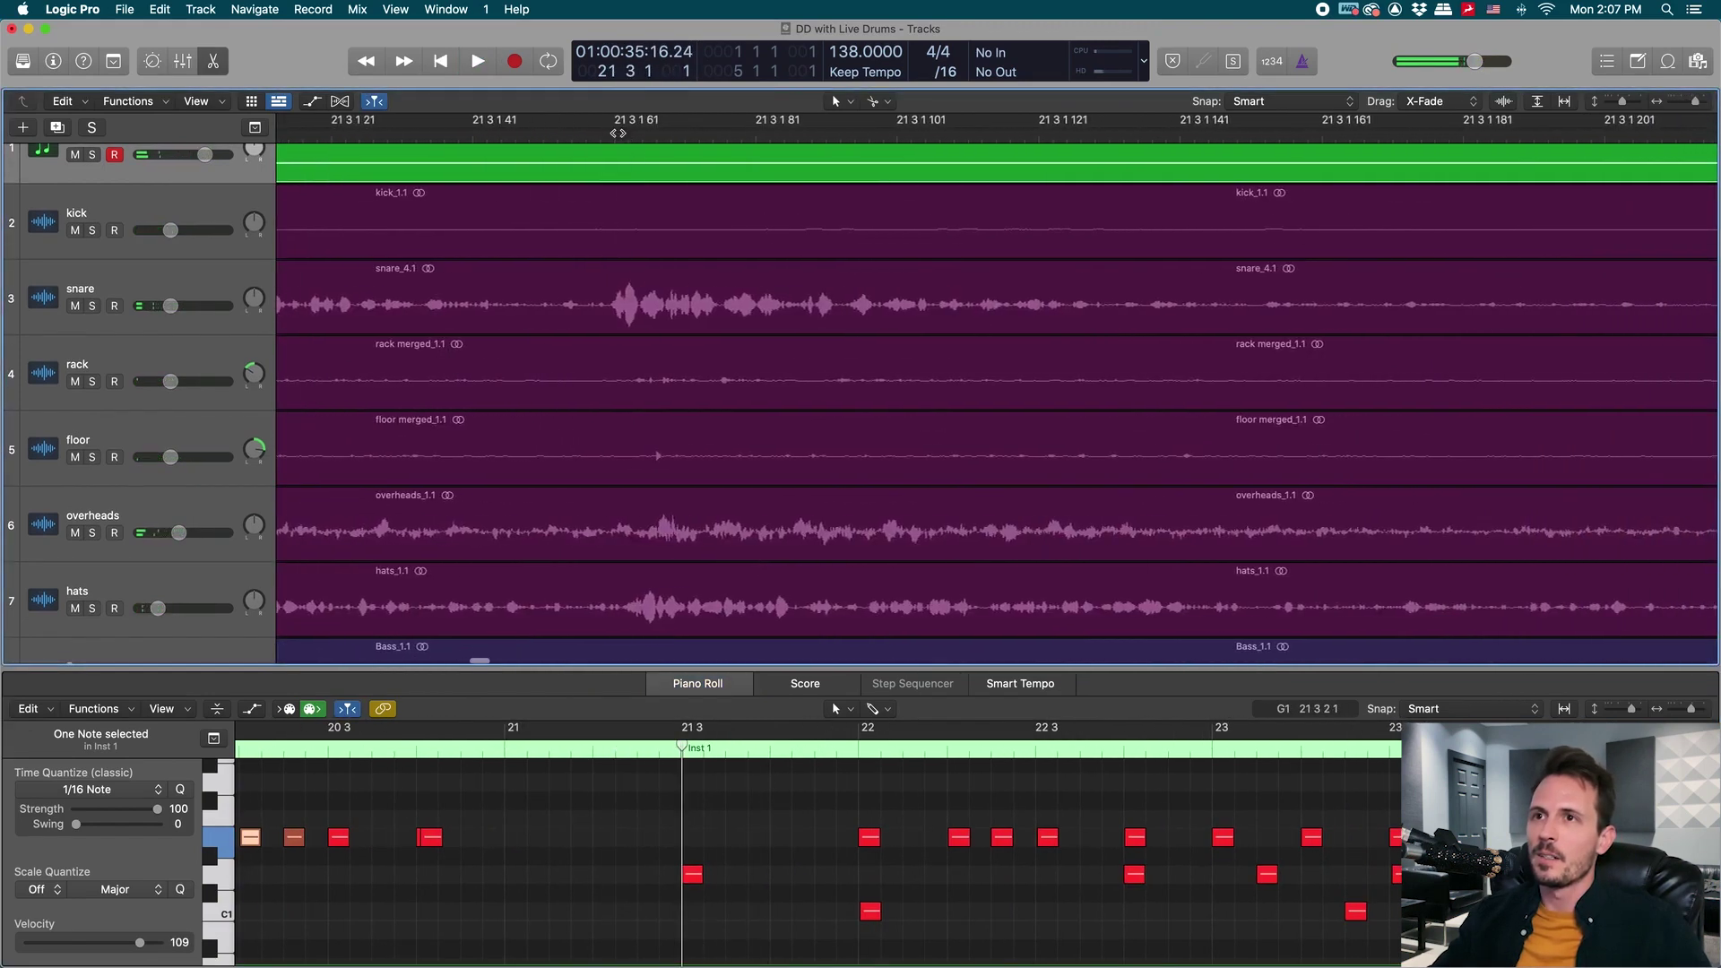
key("super+Right")
left_click(533, 133)
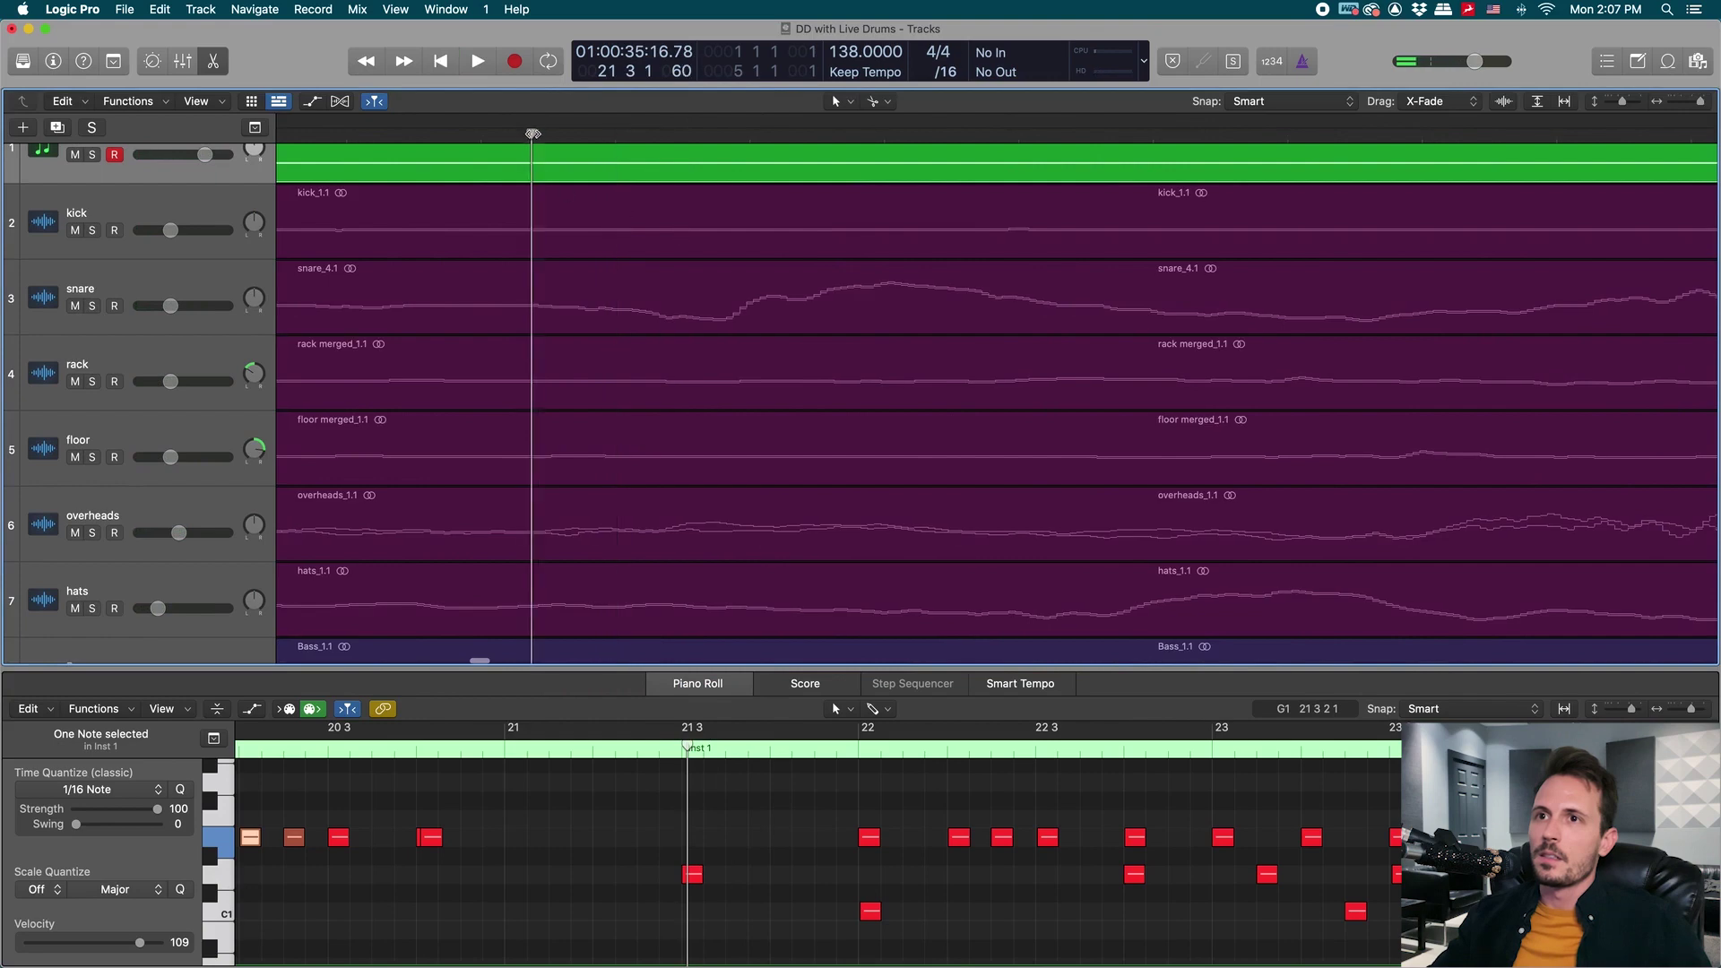
Duplicate the snare note at 21 3 in the Piano Roll so the copy starts at the playhead.
key("super+Right")
key("super+Right")
left_click_drag(712, 869, 736, 871)
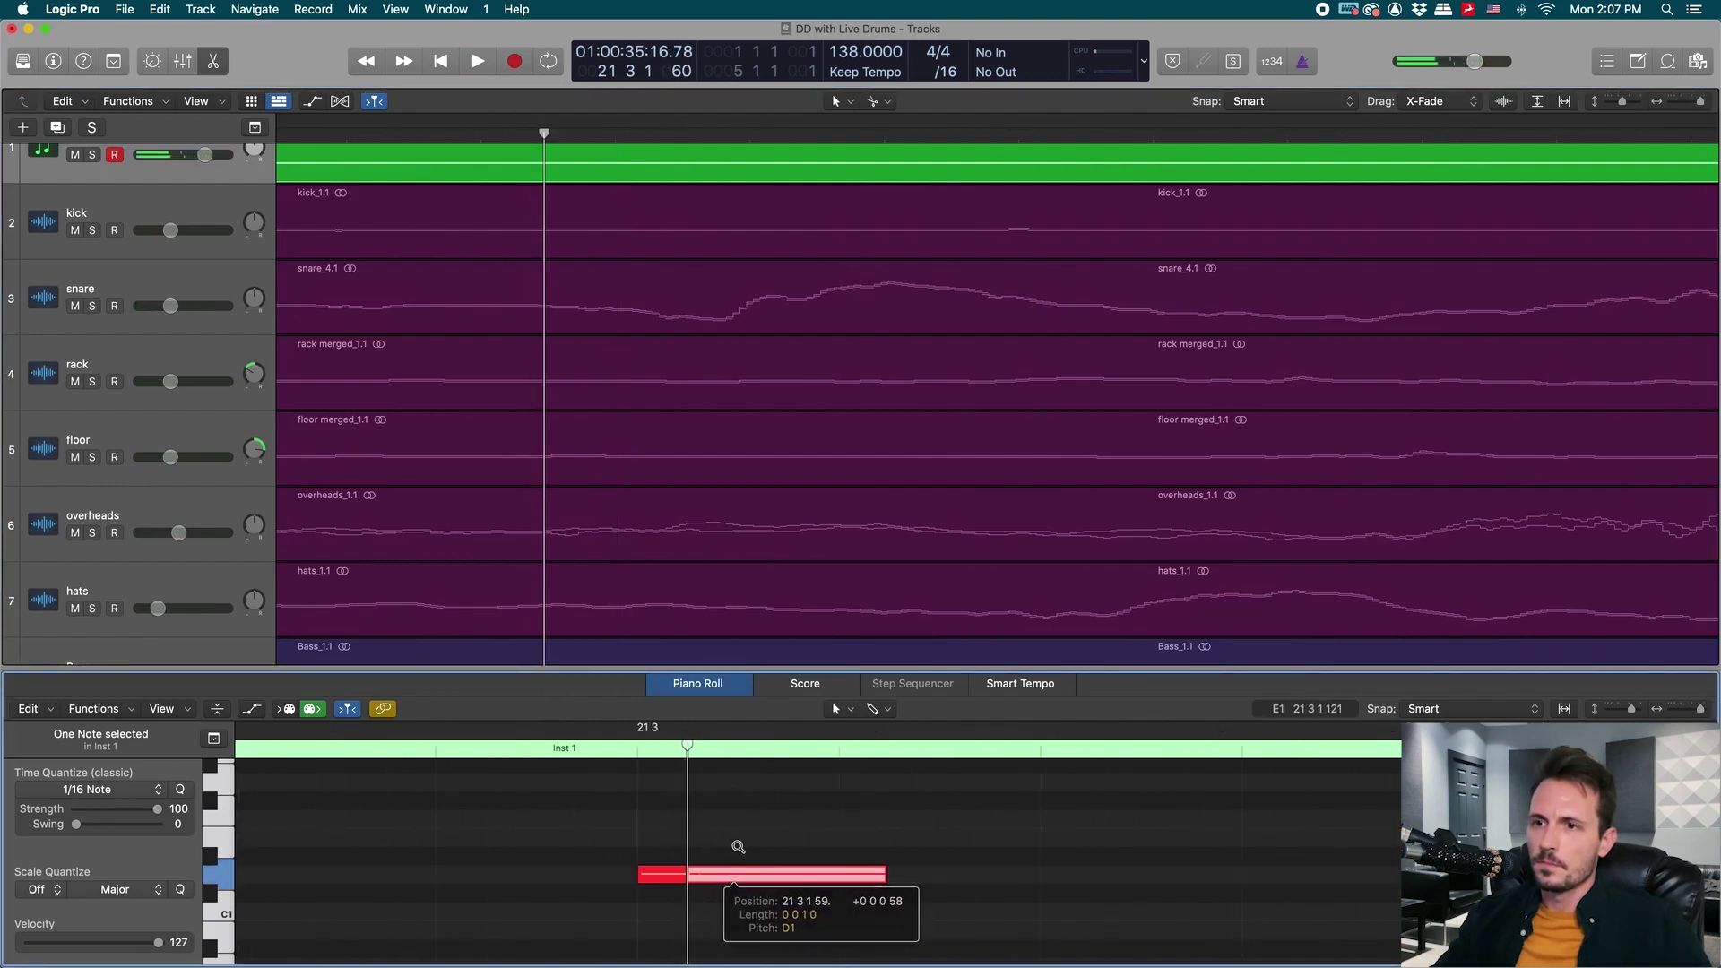
scroll(738, 841, "down", 5)
scroll(765, 583, "down", 4)
scroll(763, 586, "up", 1)
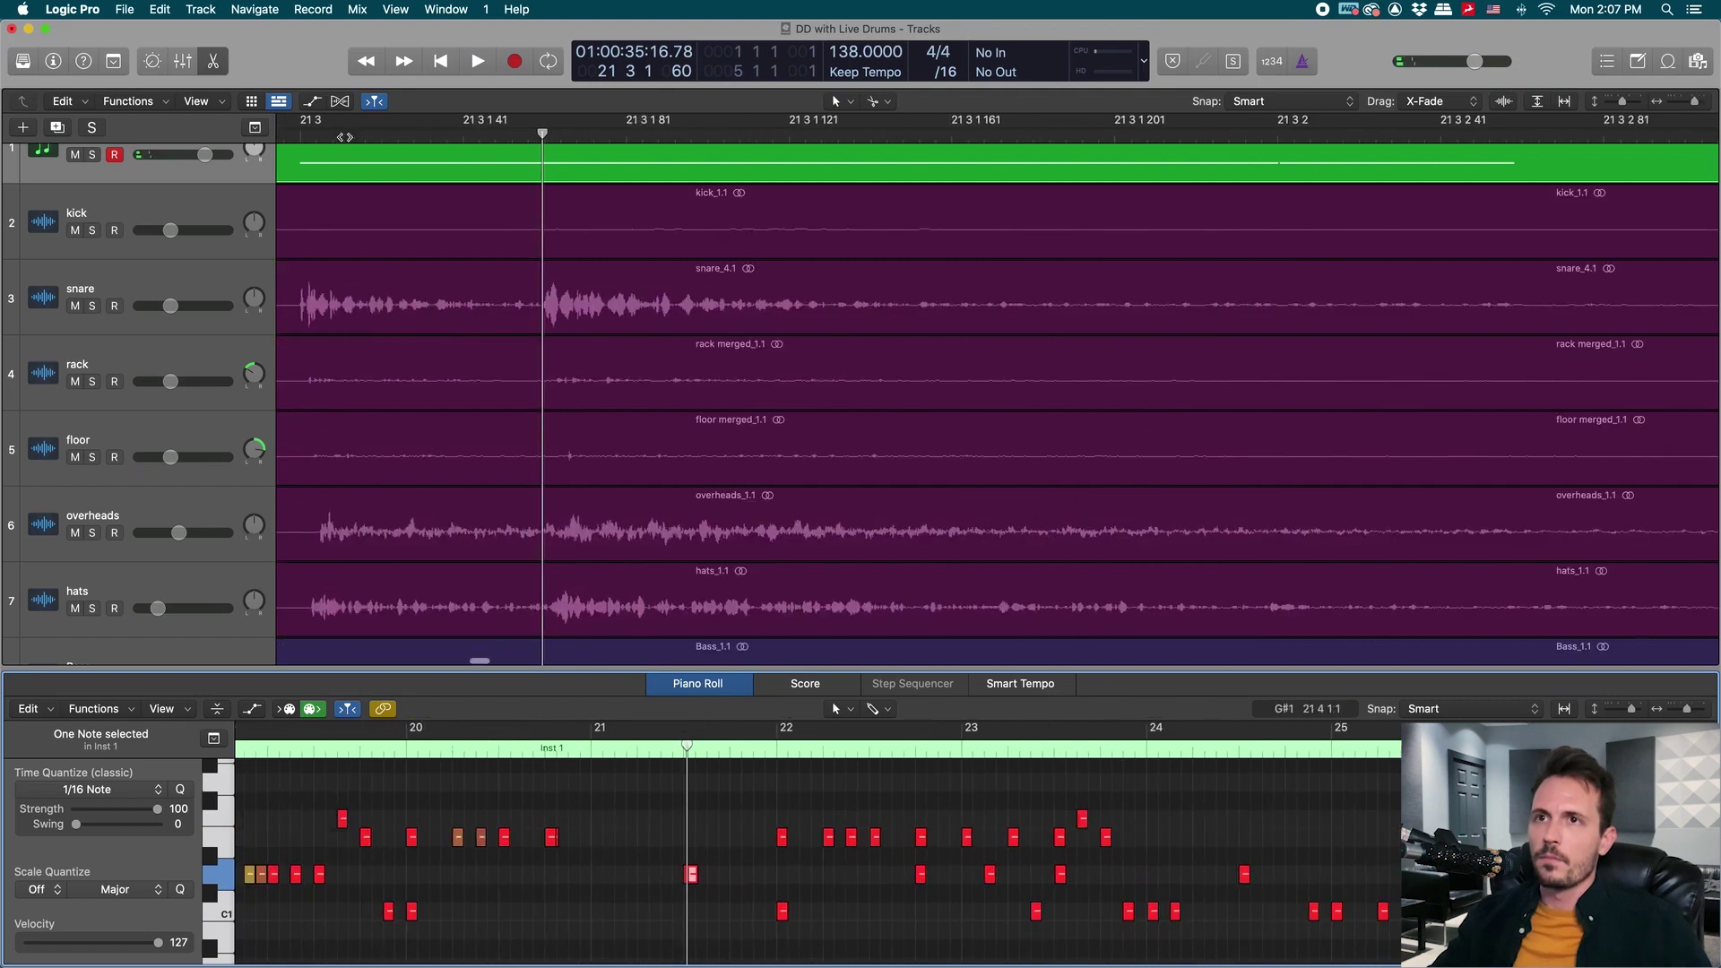
Play the section from bar 21 to check the doubled snare hit.
scroll(764, 586, "down", 6)
key("Tab")
key("space")
key("super+Left")
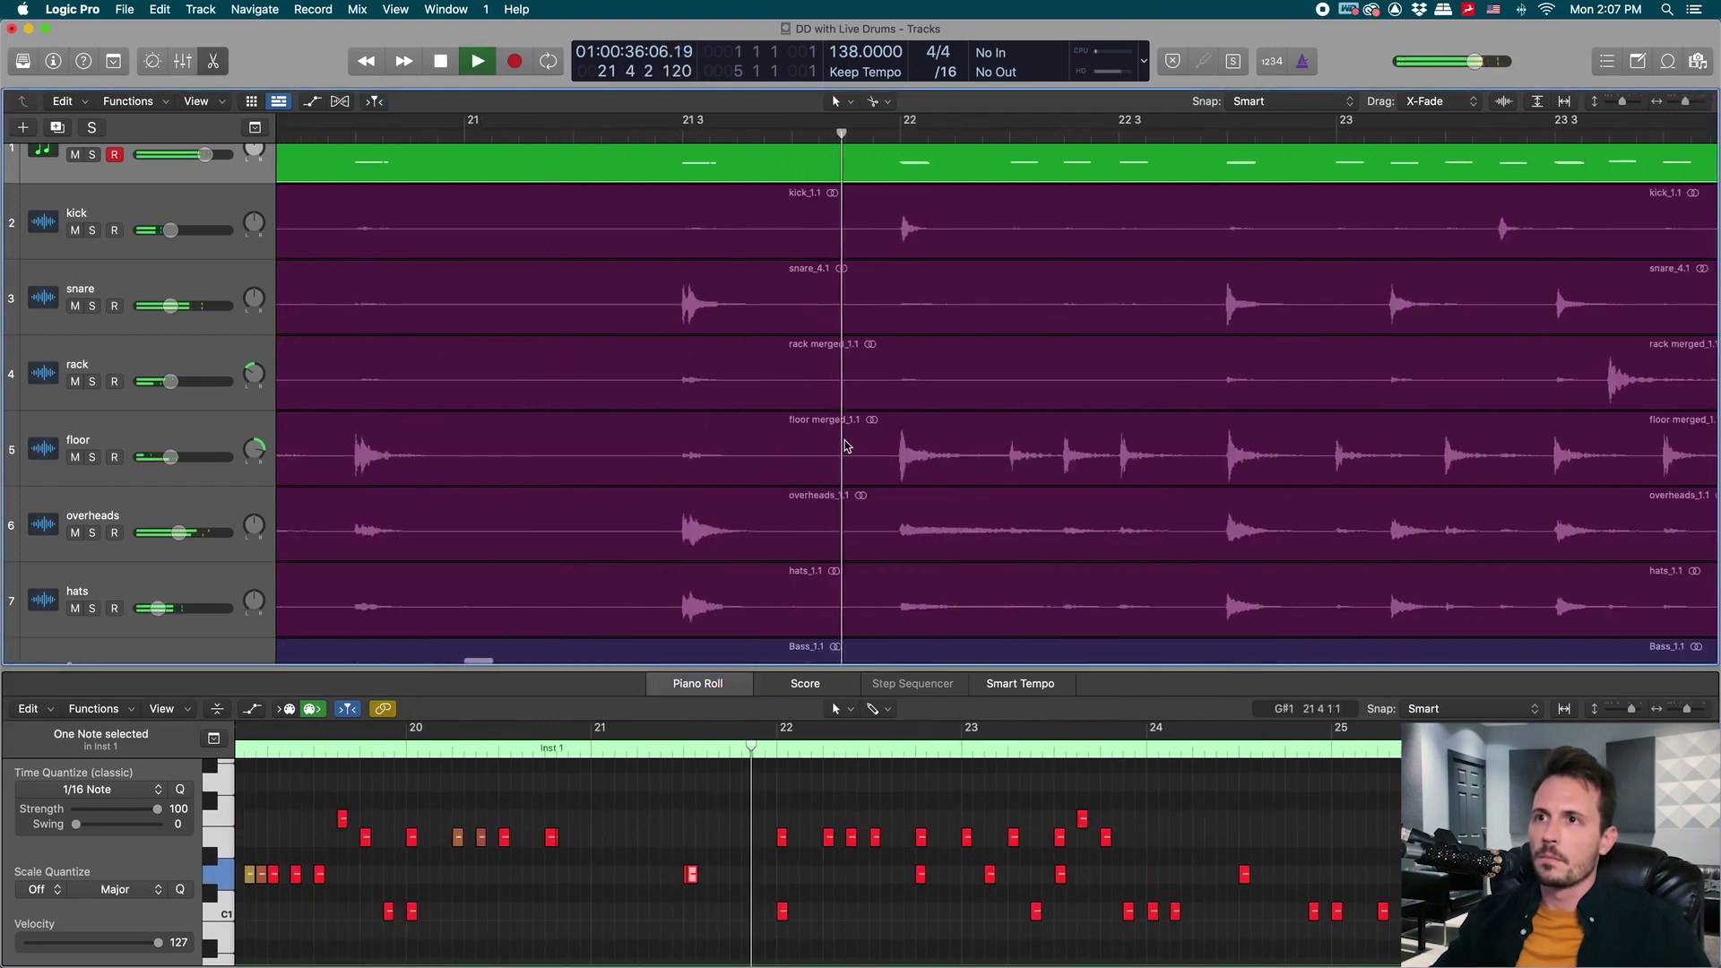
key("space")
Lower the velocities of the two floor tom notes on beat 2 of bar 22, setting the second one to 119.
scroll(704, 843, "up", 3)
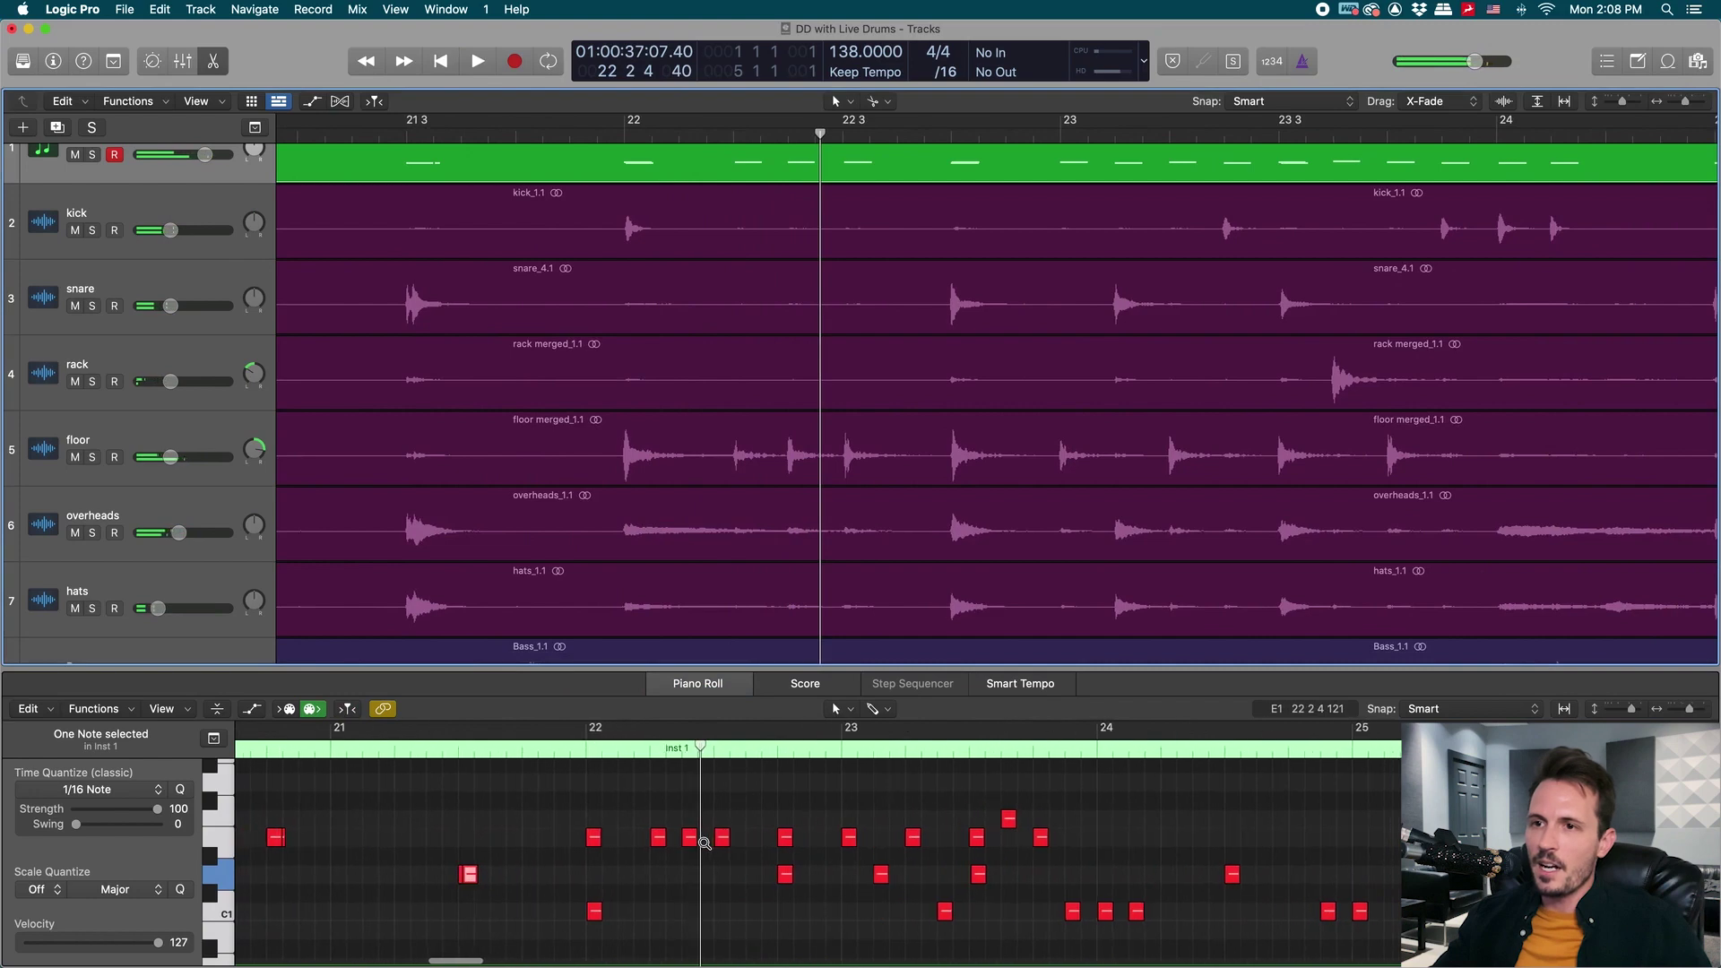
left_click(660, 841)
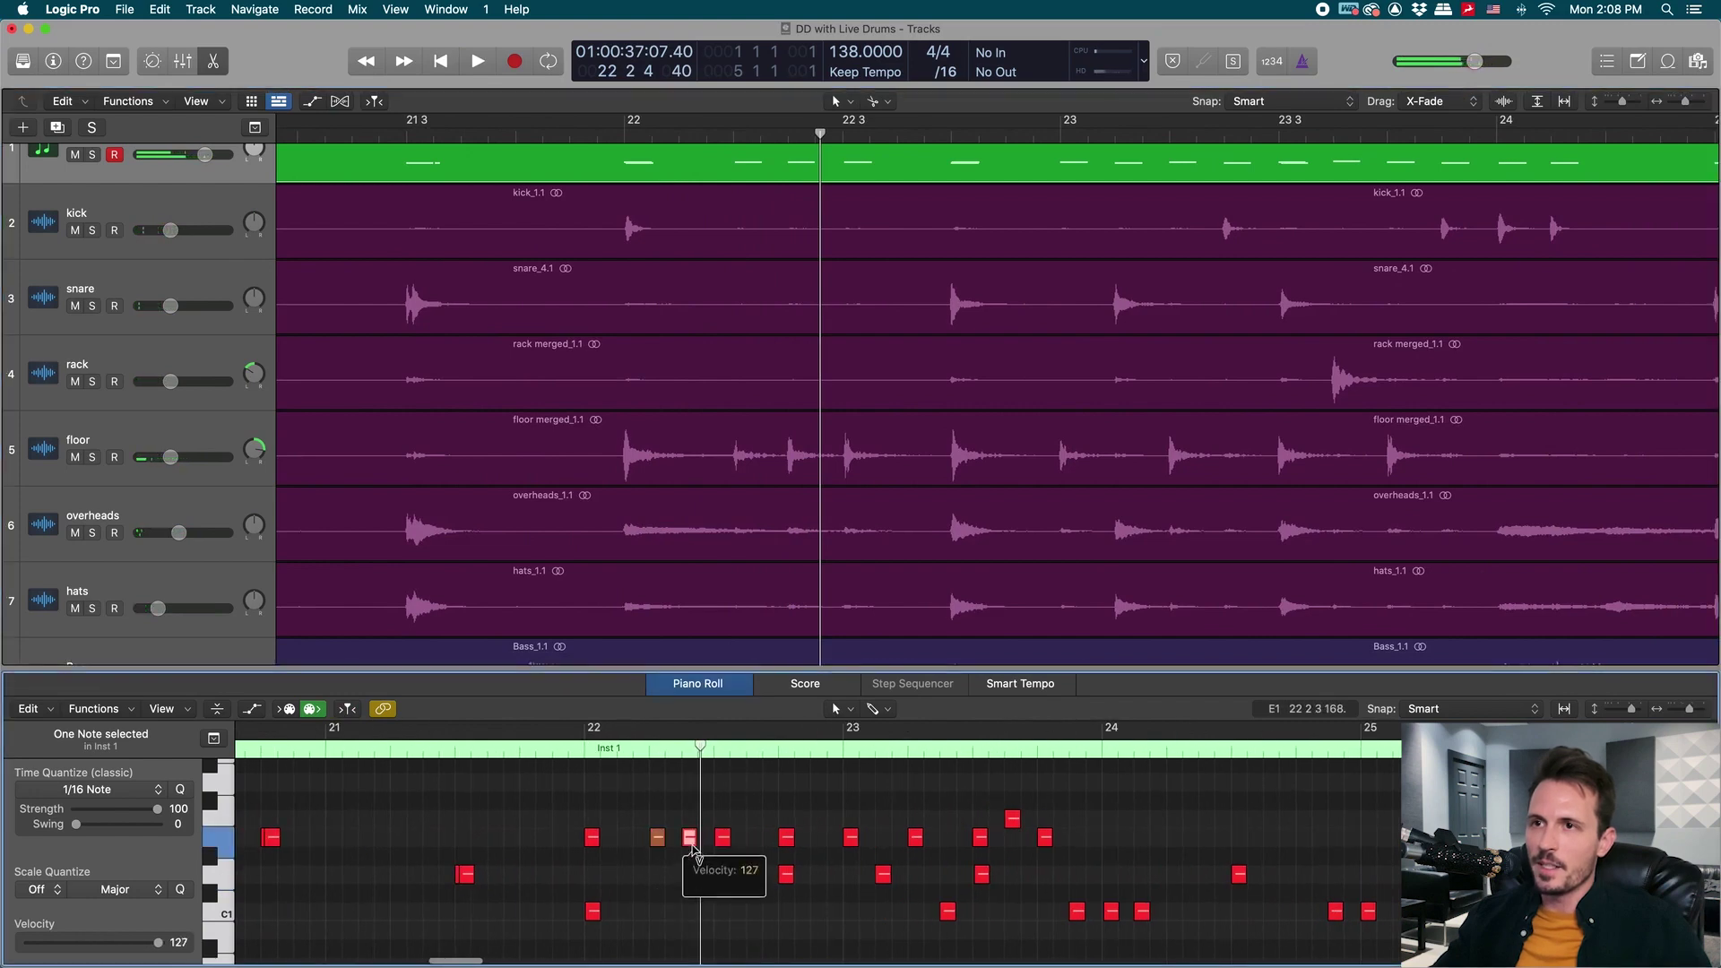
scroll(802, 850, "right", 5)
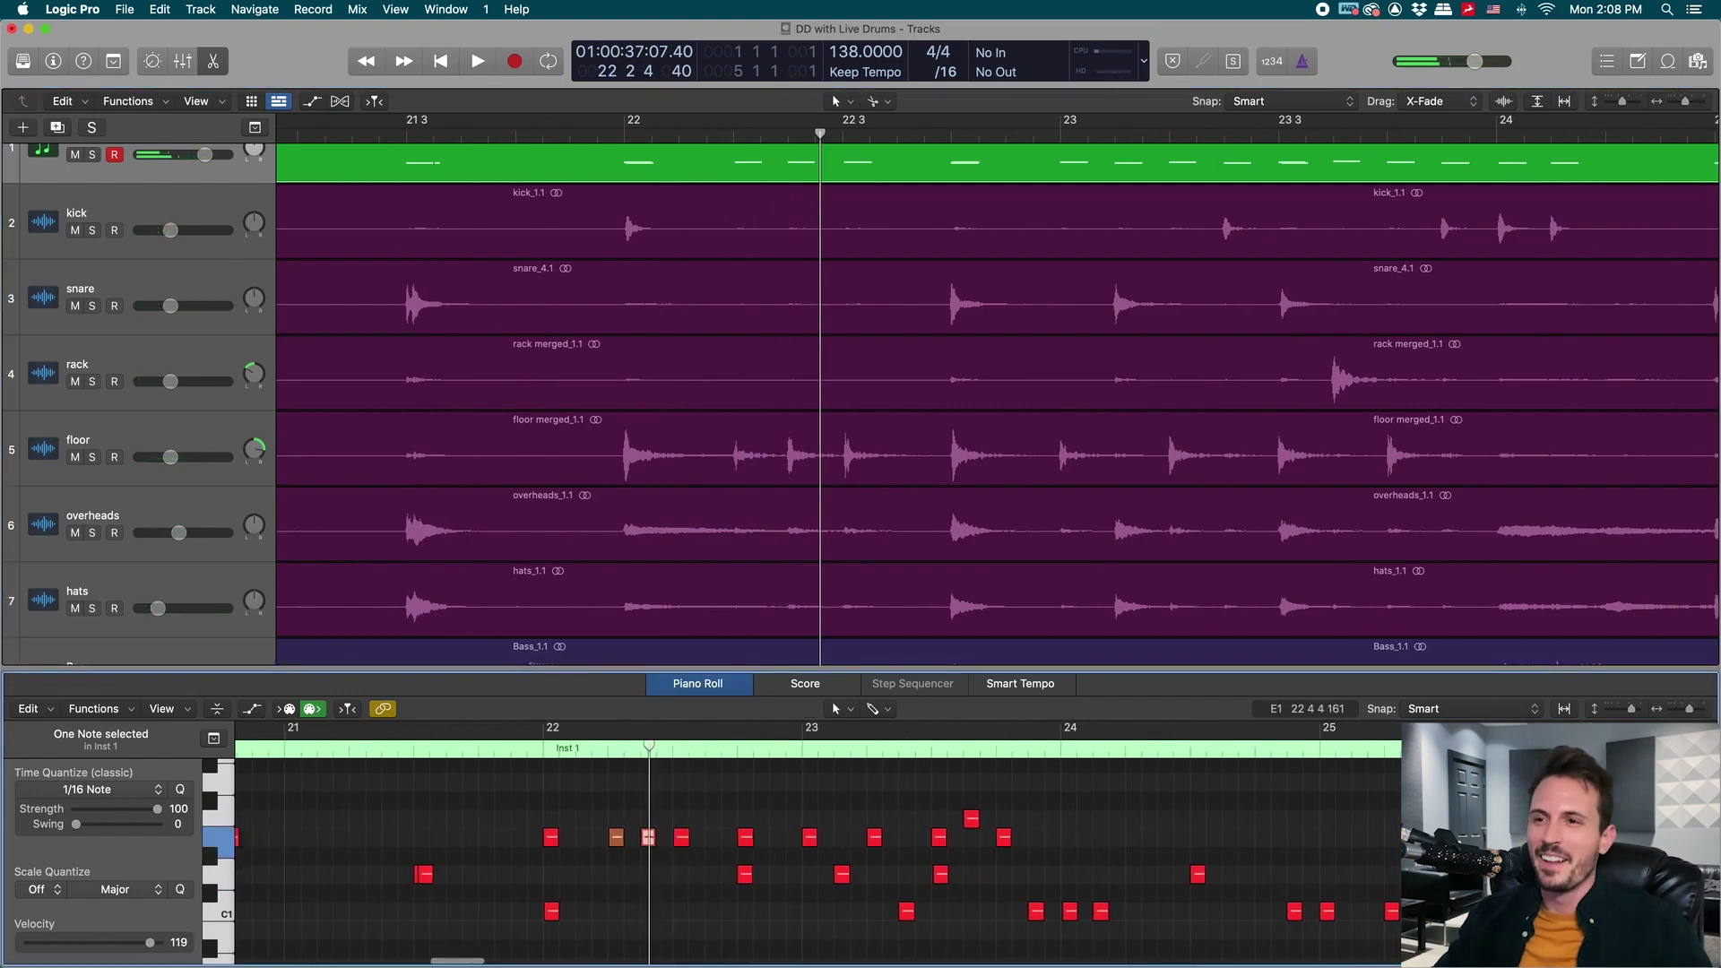
scroll(1000, 556, "right", 6)
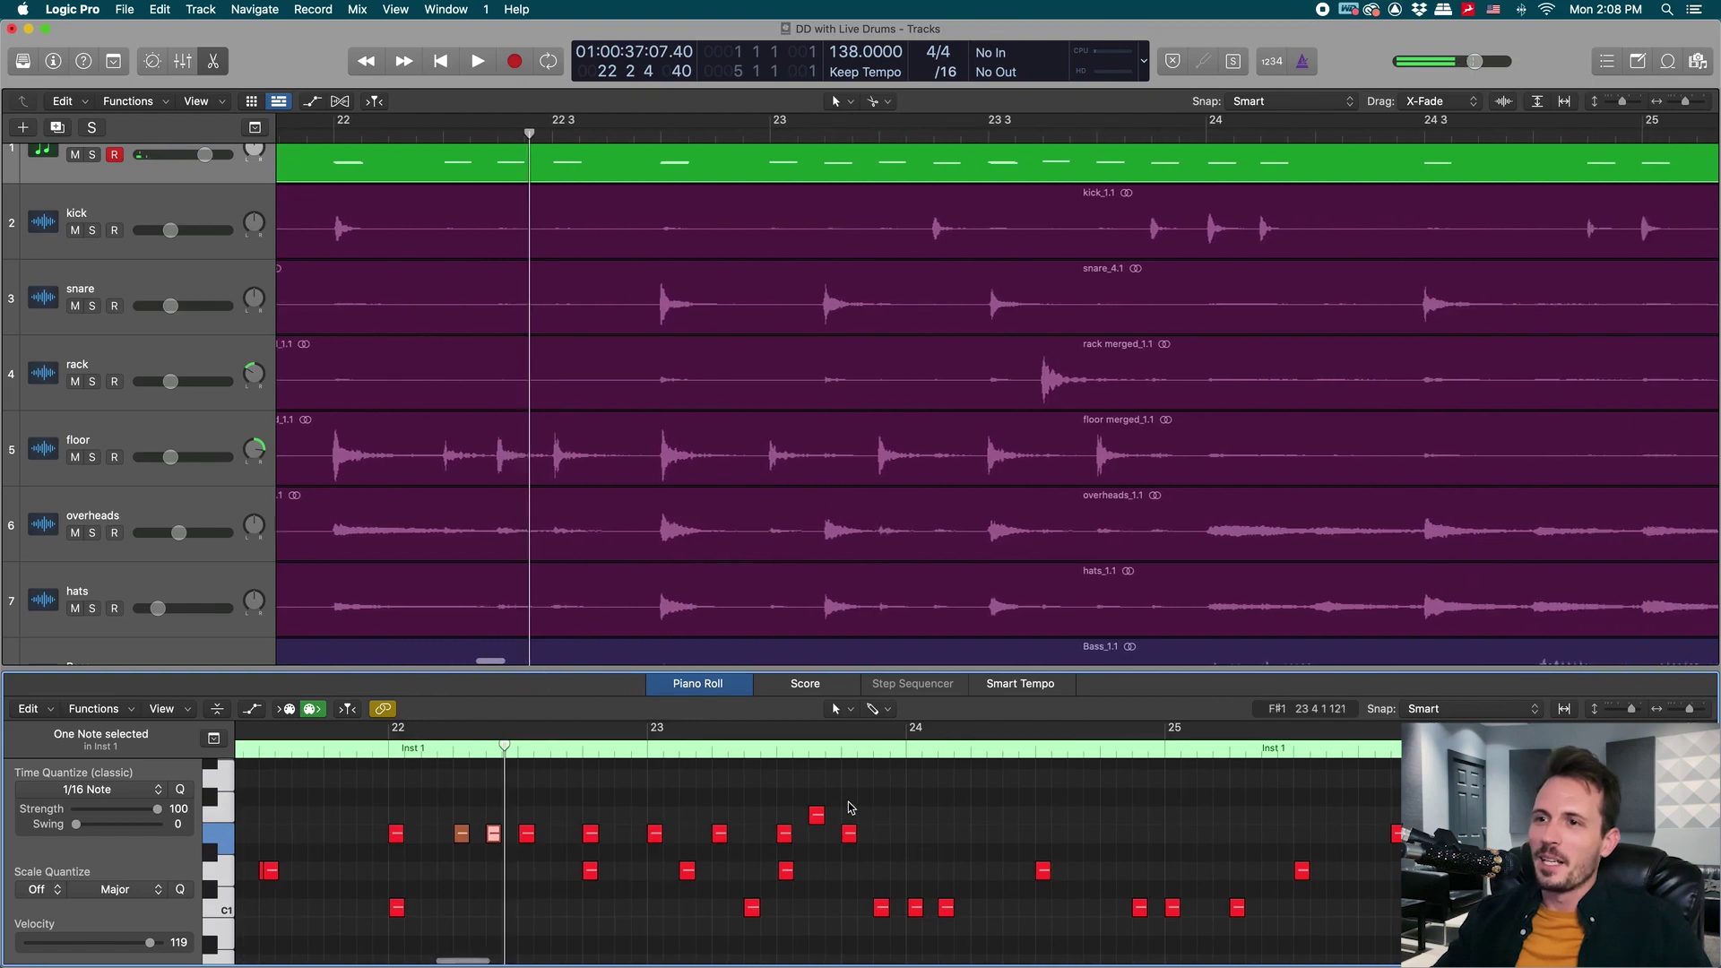
scroll(756, 865, "right", 2)
Set the velocity of the kick note at 23 4 3 to 121 and the one at 24 4 3 to 118.
left_click(304, 749)
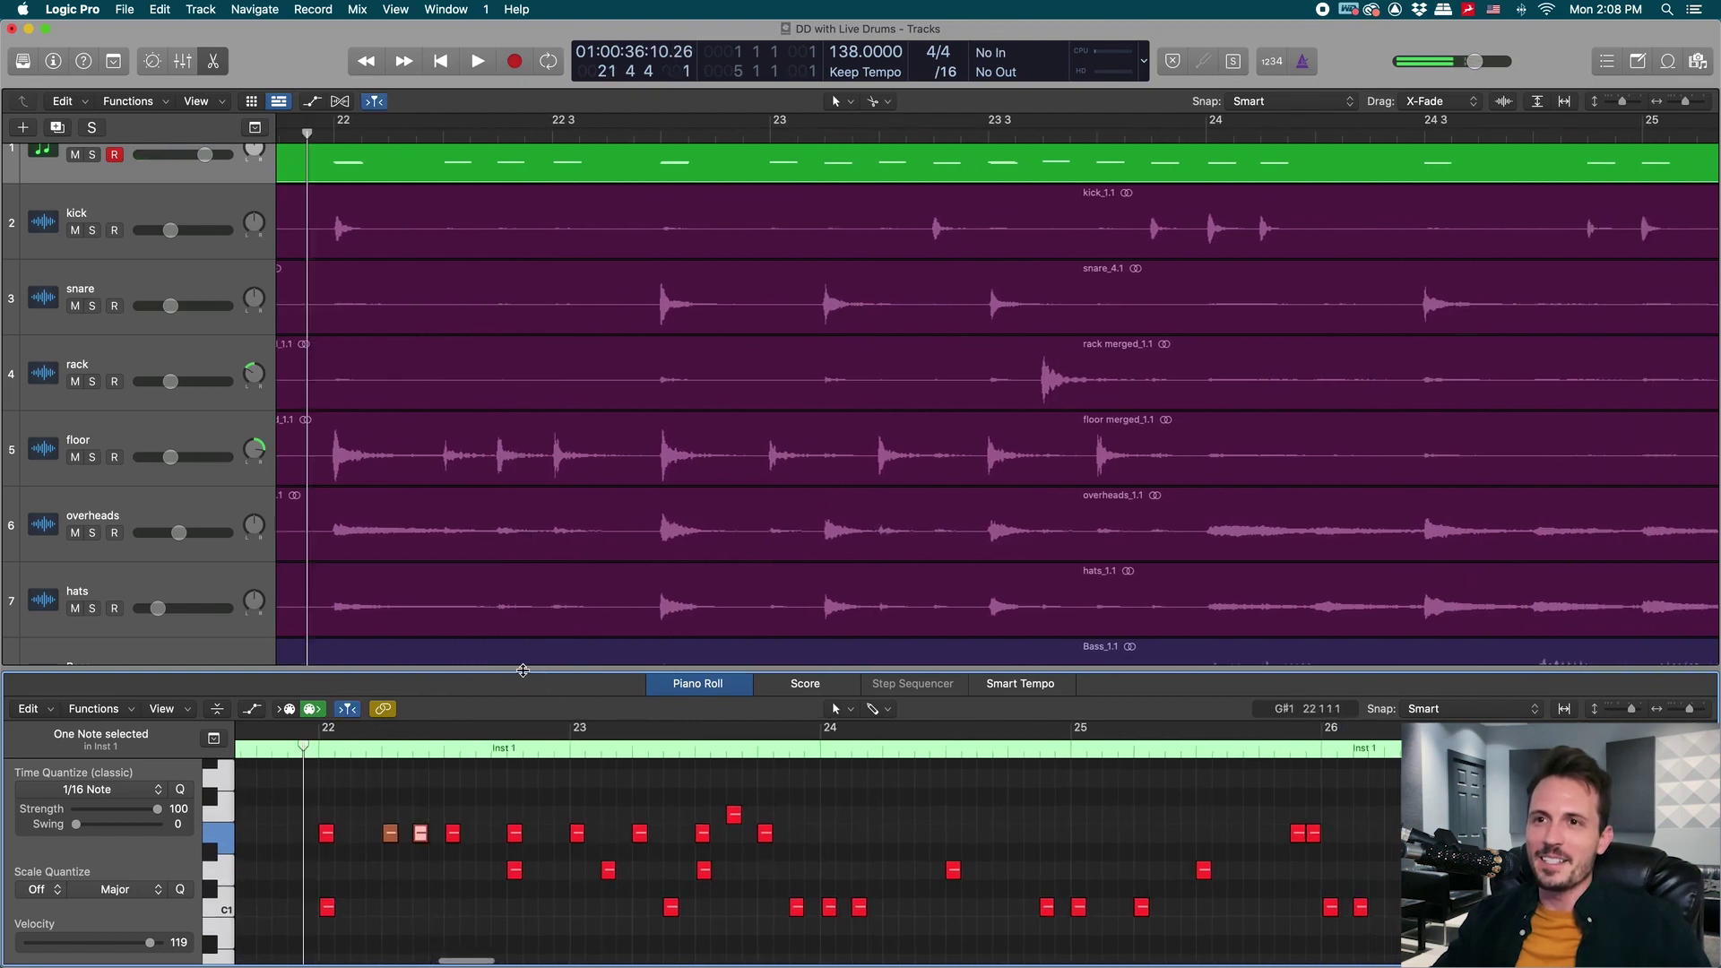
scroll(714, 556, "right", 4)
scroll(900, 552, "right", 3)
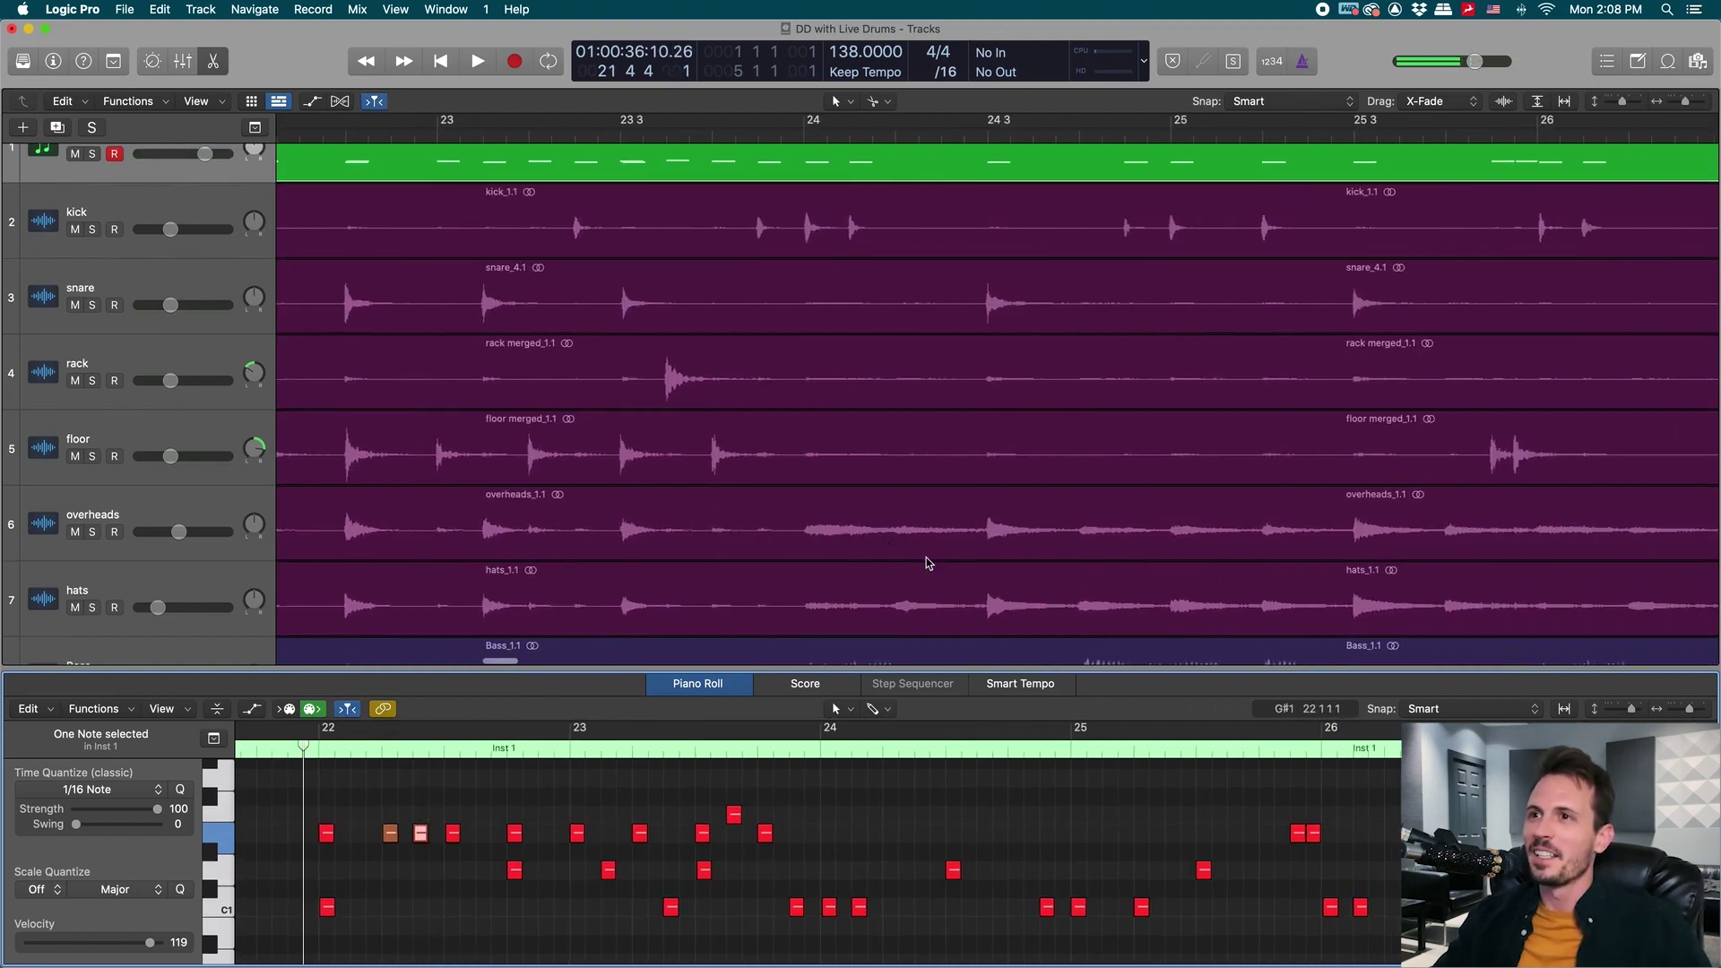
scroll(893, 897, "right", 2)
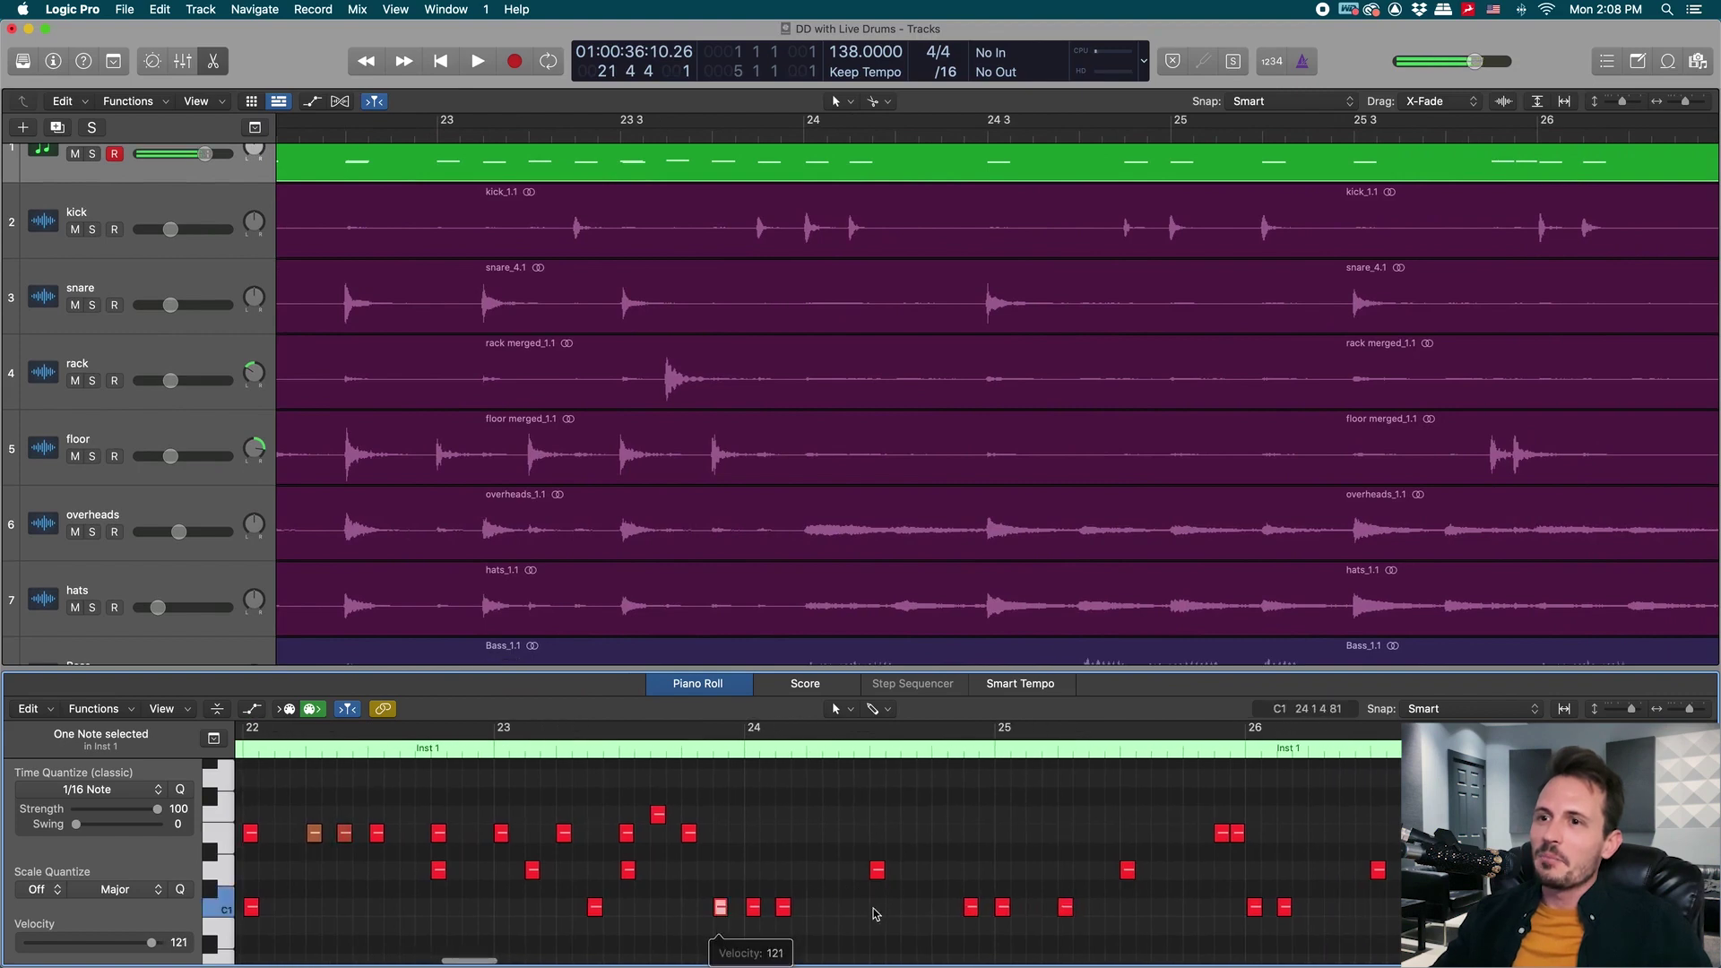
scroll(879, 914, "right", 2)
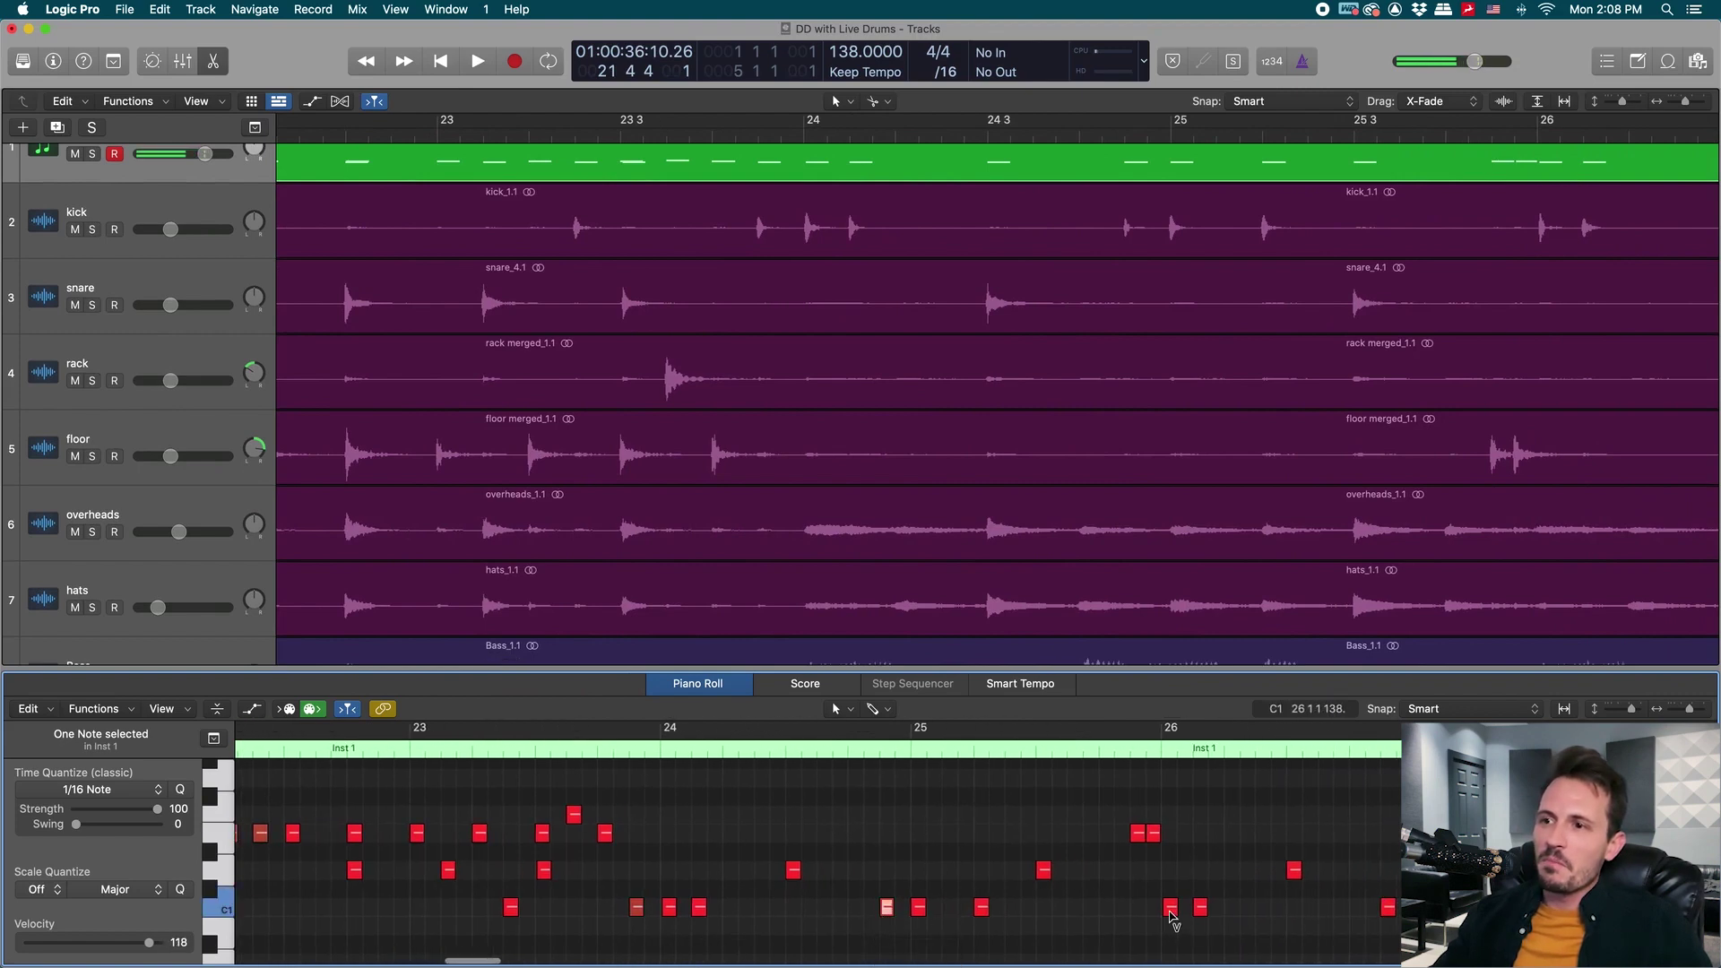
Set the kick note at the start of bar 26 to velocity 123 and the one at 26 4 3 to 120.
scroll(1157, 905, "right", 2)
scroll(1166, 583, "right", 10)
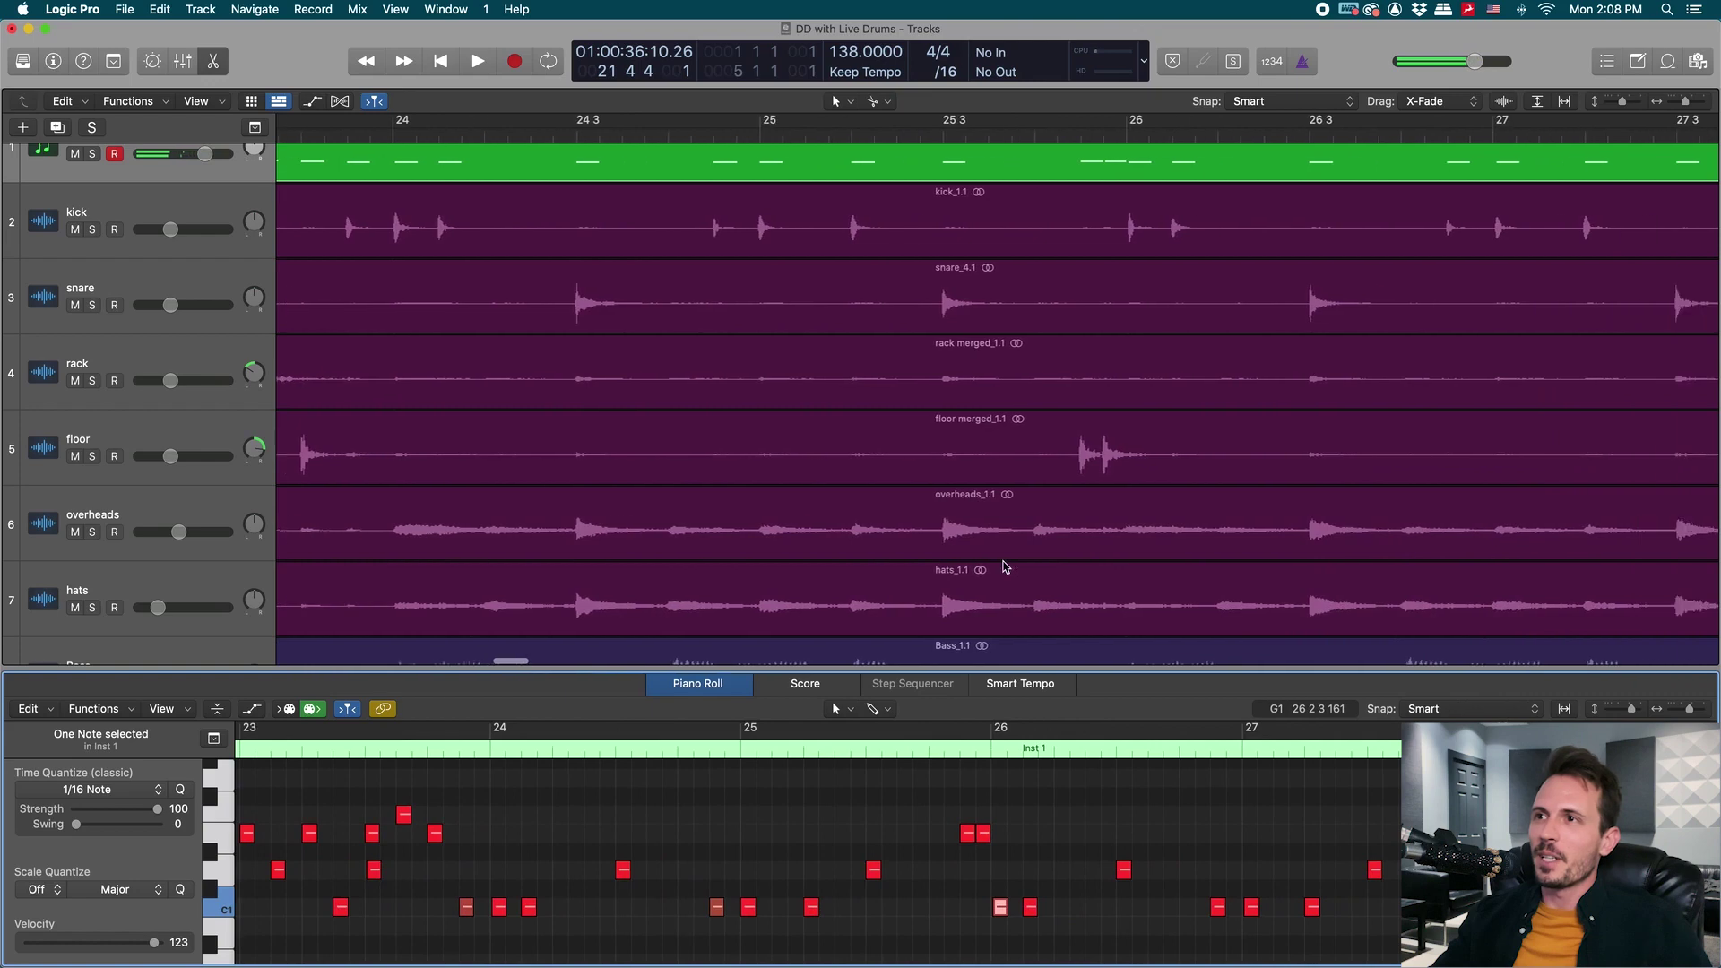
scroll(941, 856, "right", 4)
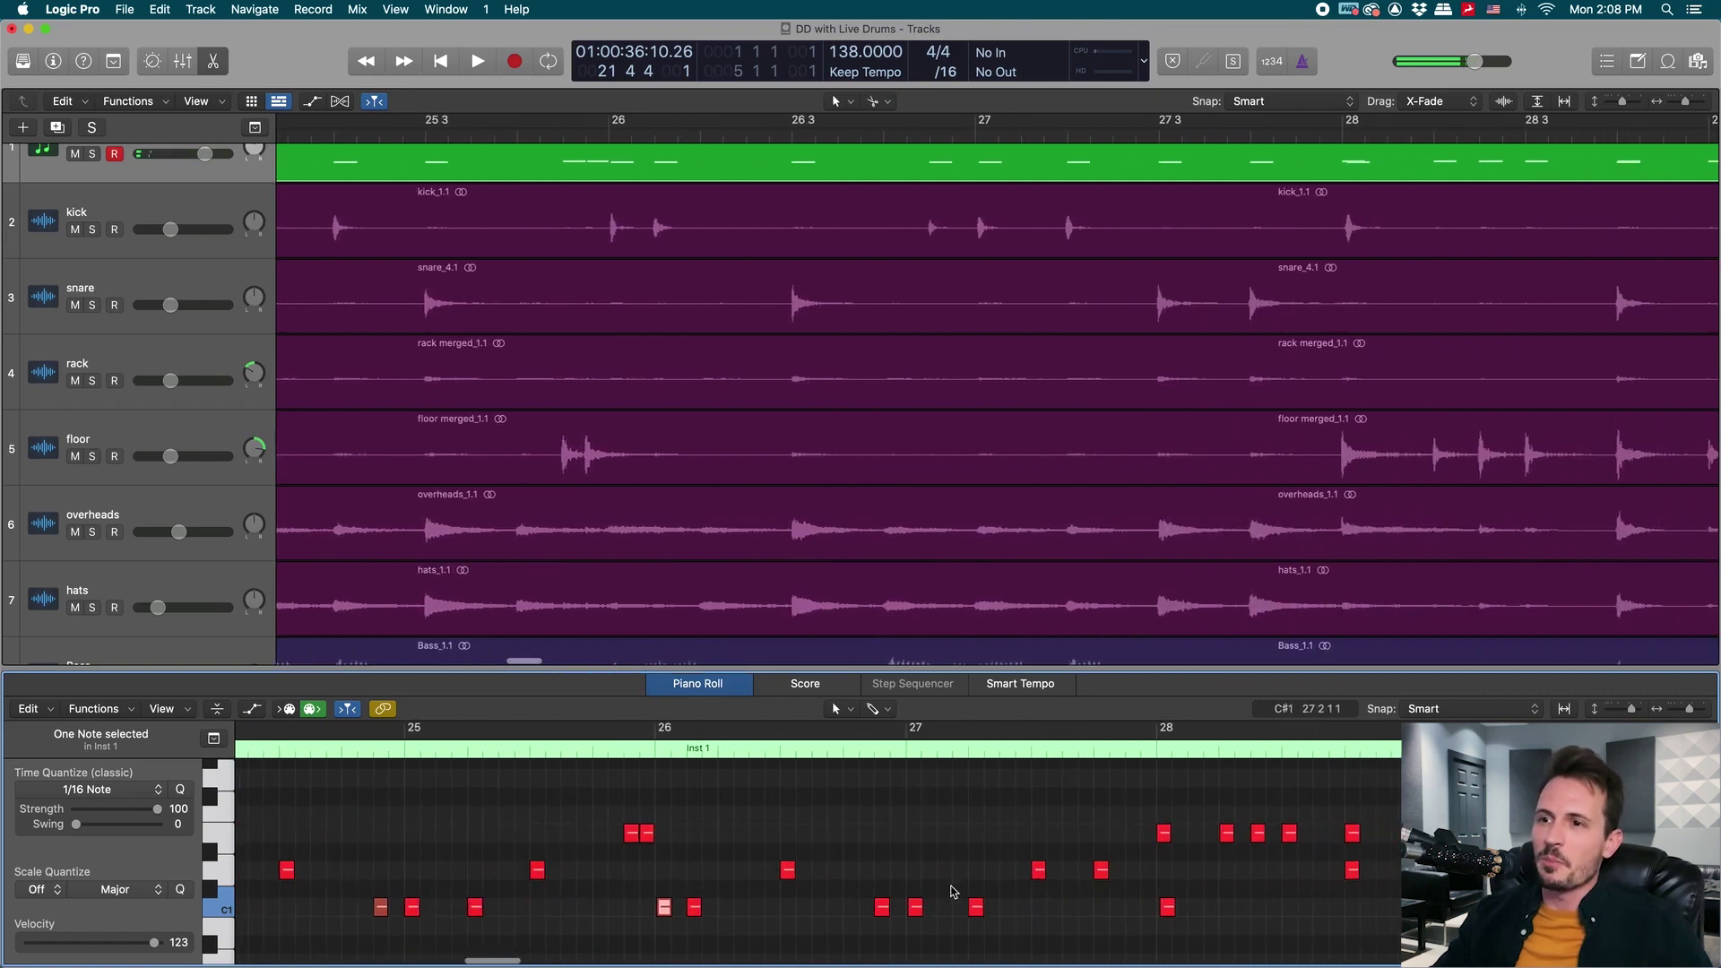
scroll(1052, 541, "right", 7)
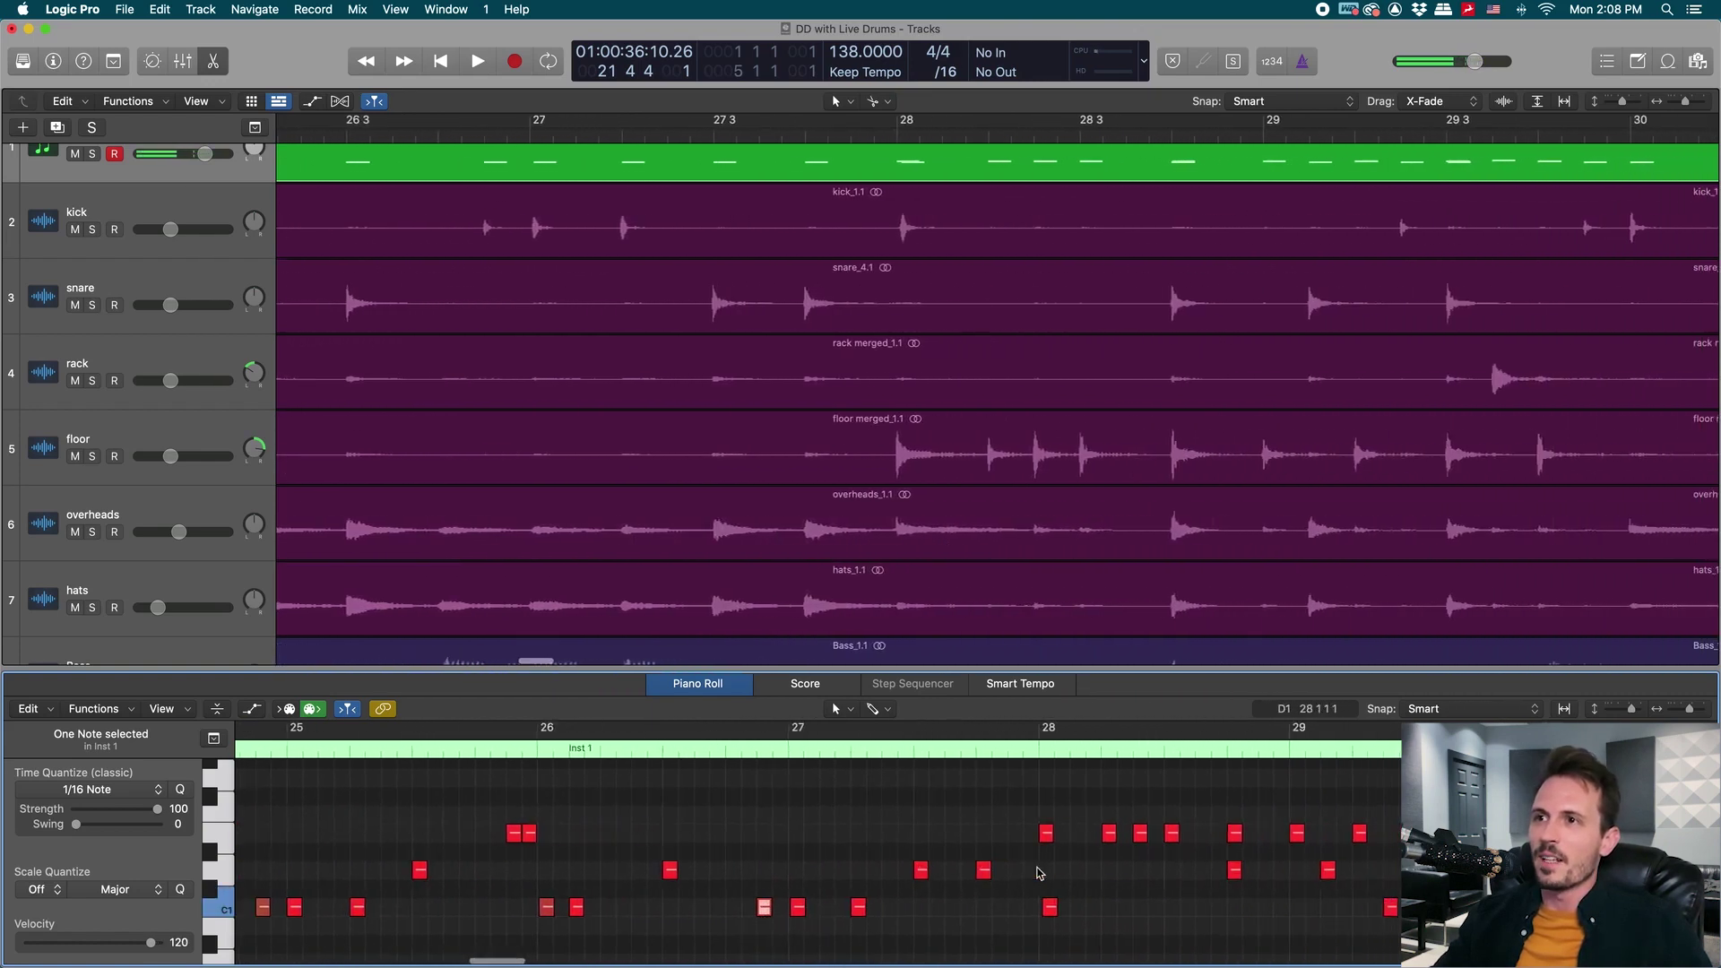
Soften the beat 2 floor tom pairs in bars 28 and 30, ending at velocities 120 and 122, and set the kick at 32 4 3 to 117.
scroll(910, 859, "right", 4)
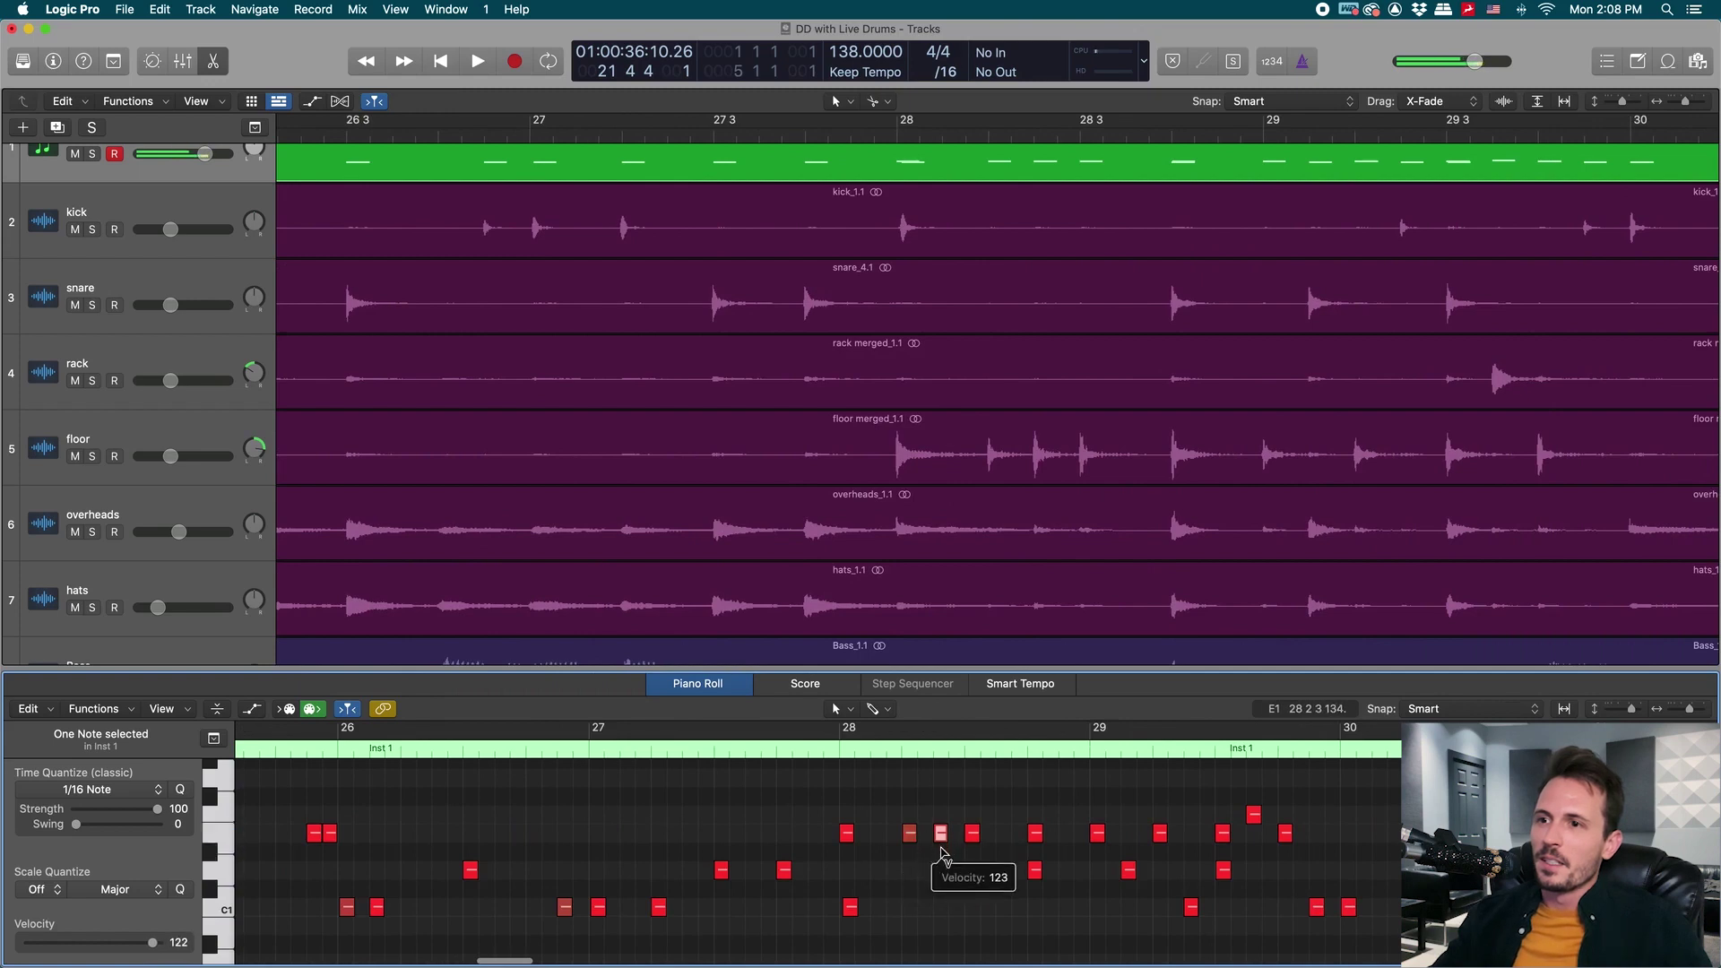
scroll(1089, 592, "right", 6)
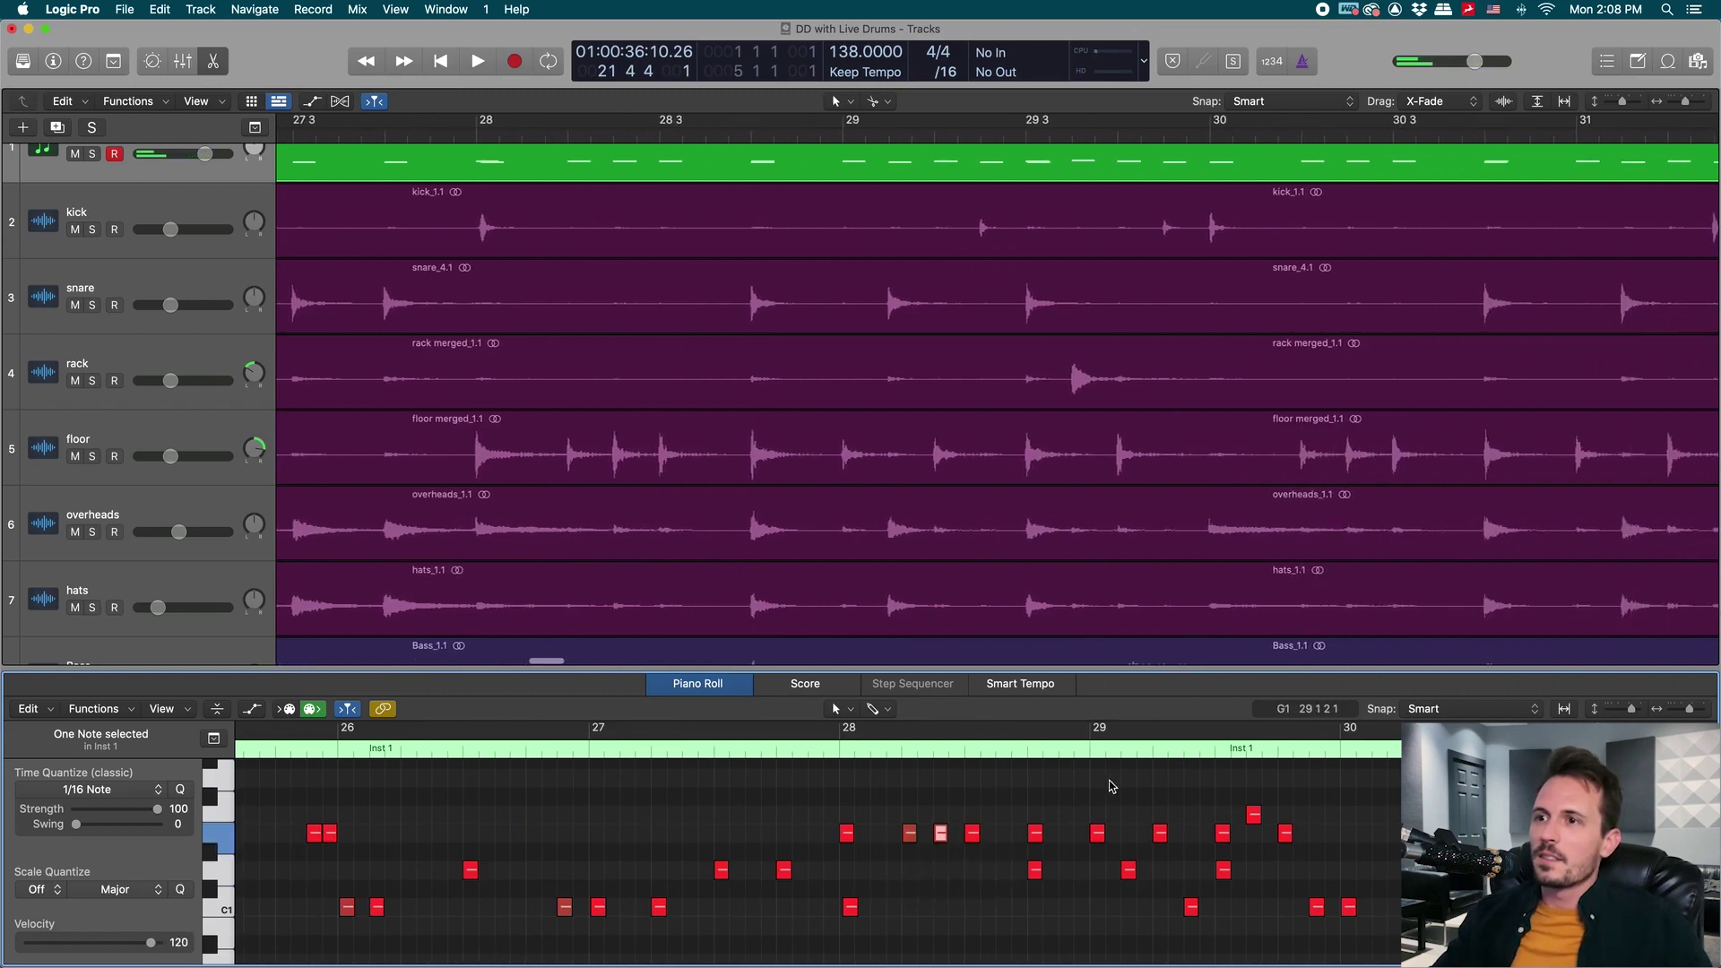
scroll(1111, 786, "right", 8)
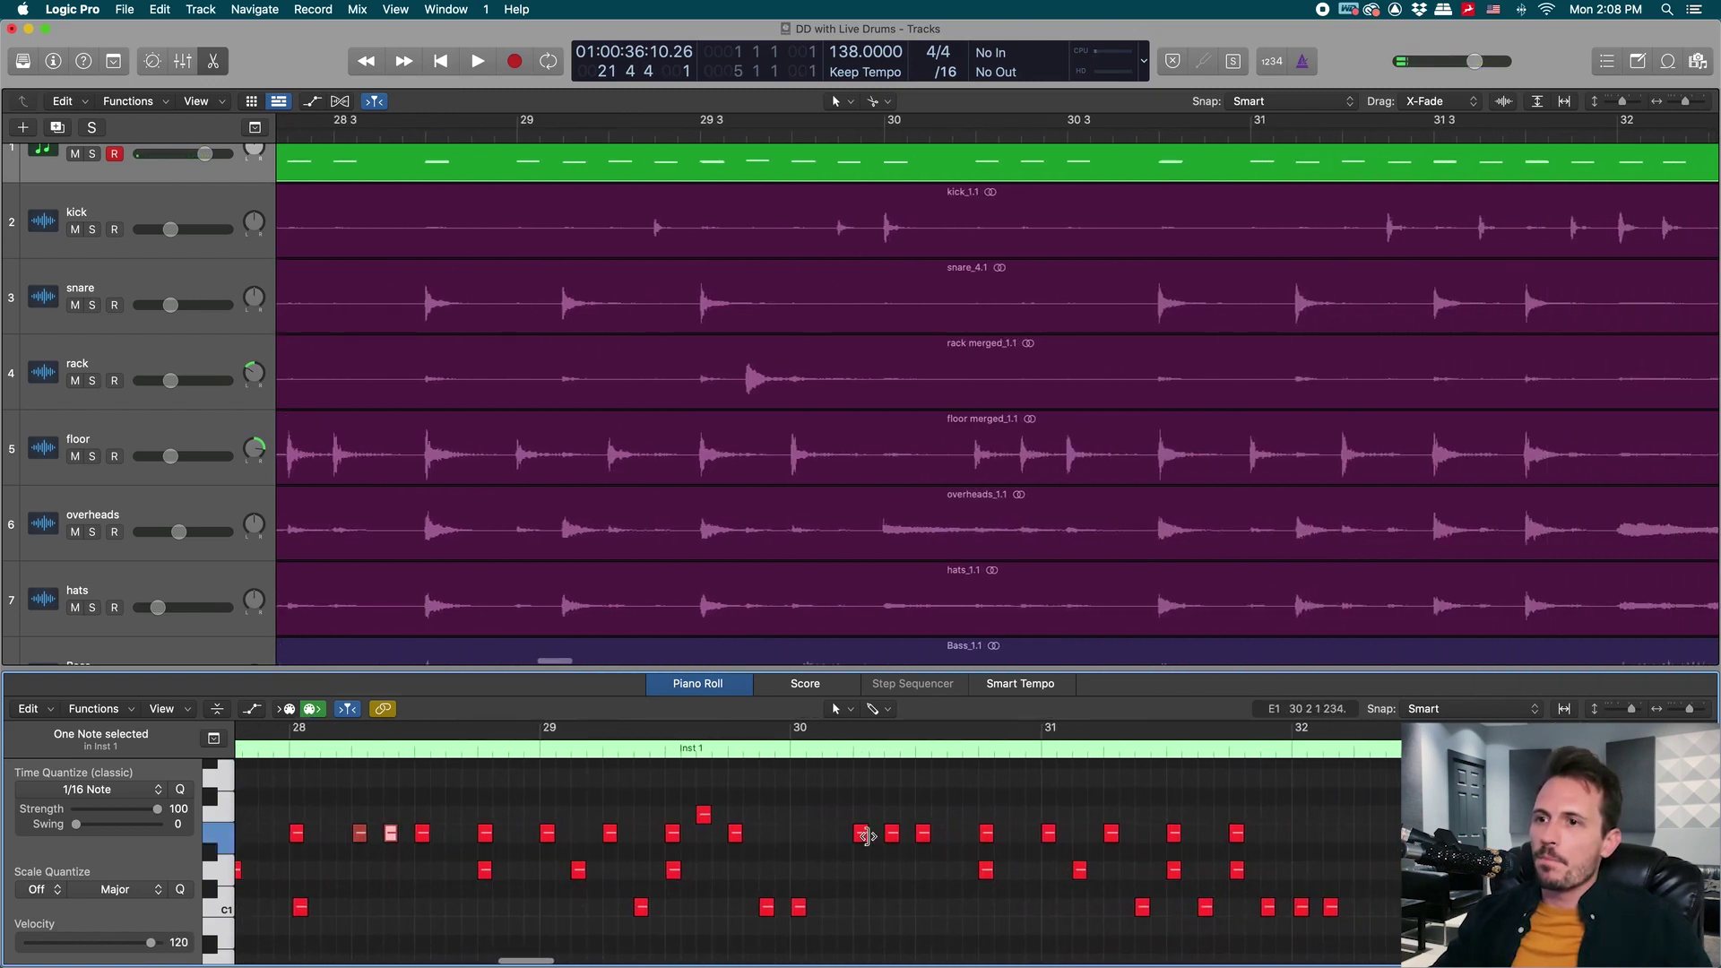
scroll(1112, 542, "right", 10)
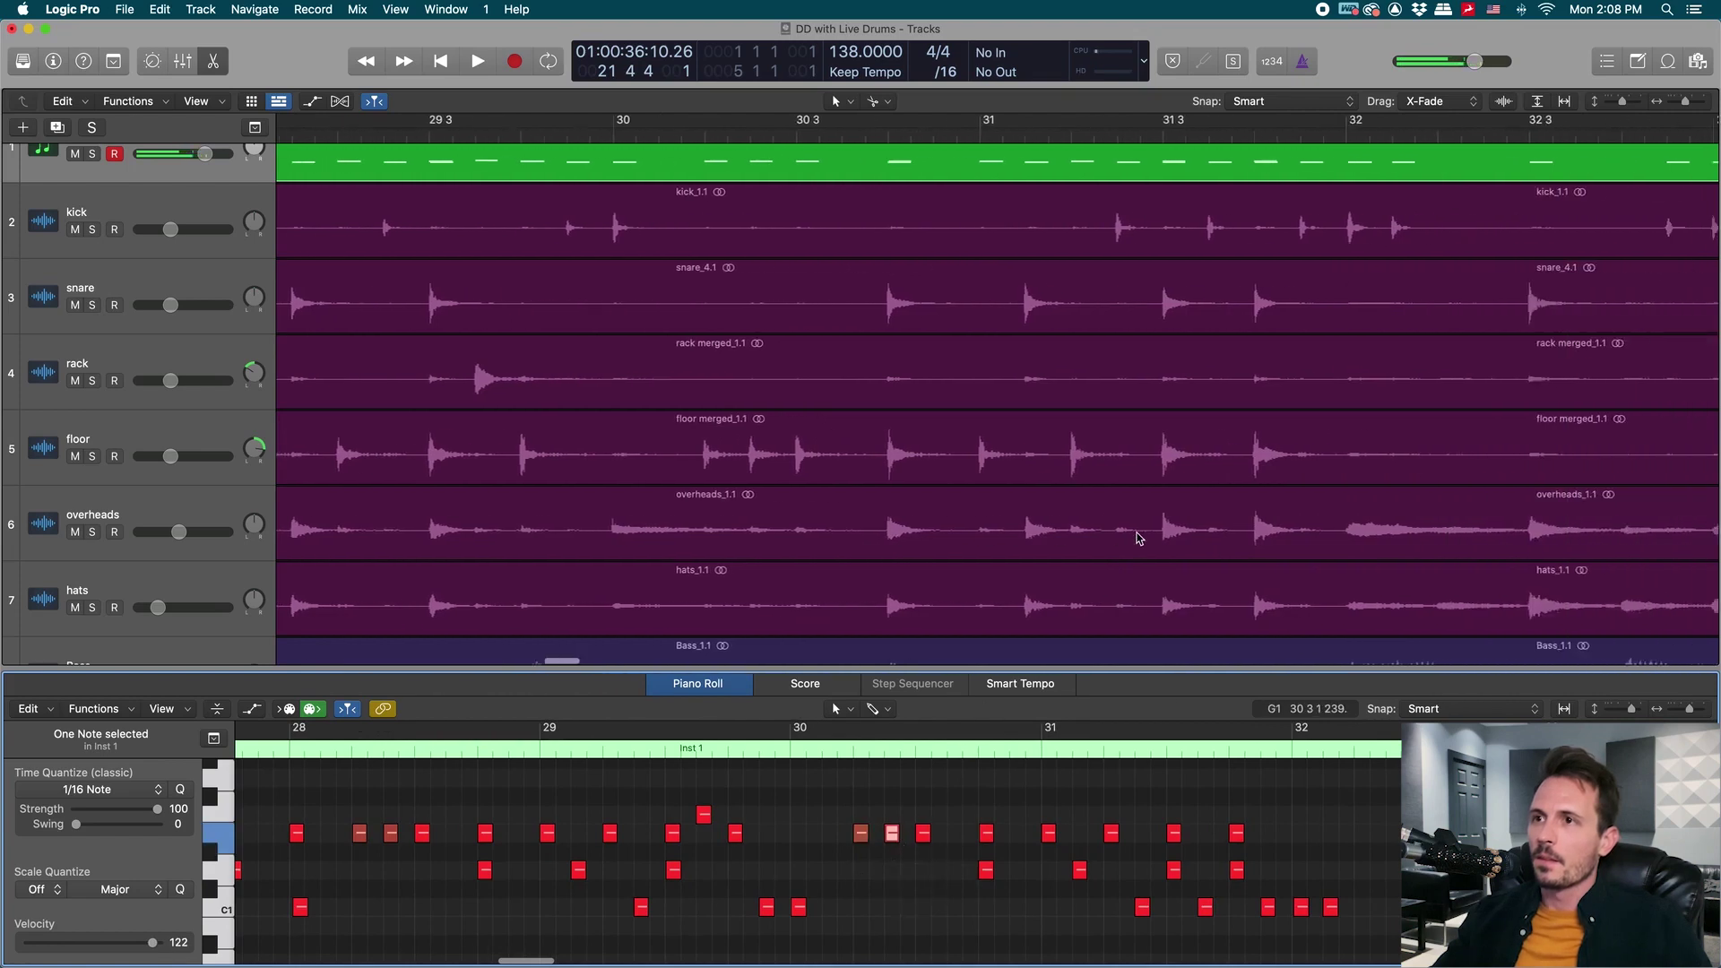
scroll(1081, 365, "right", 15)
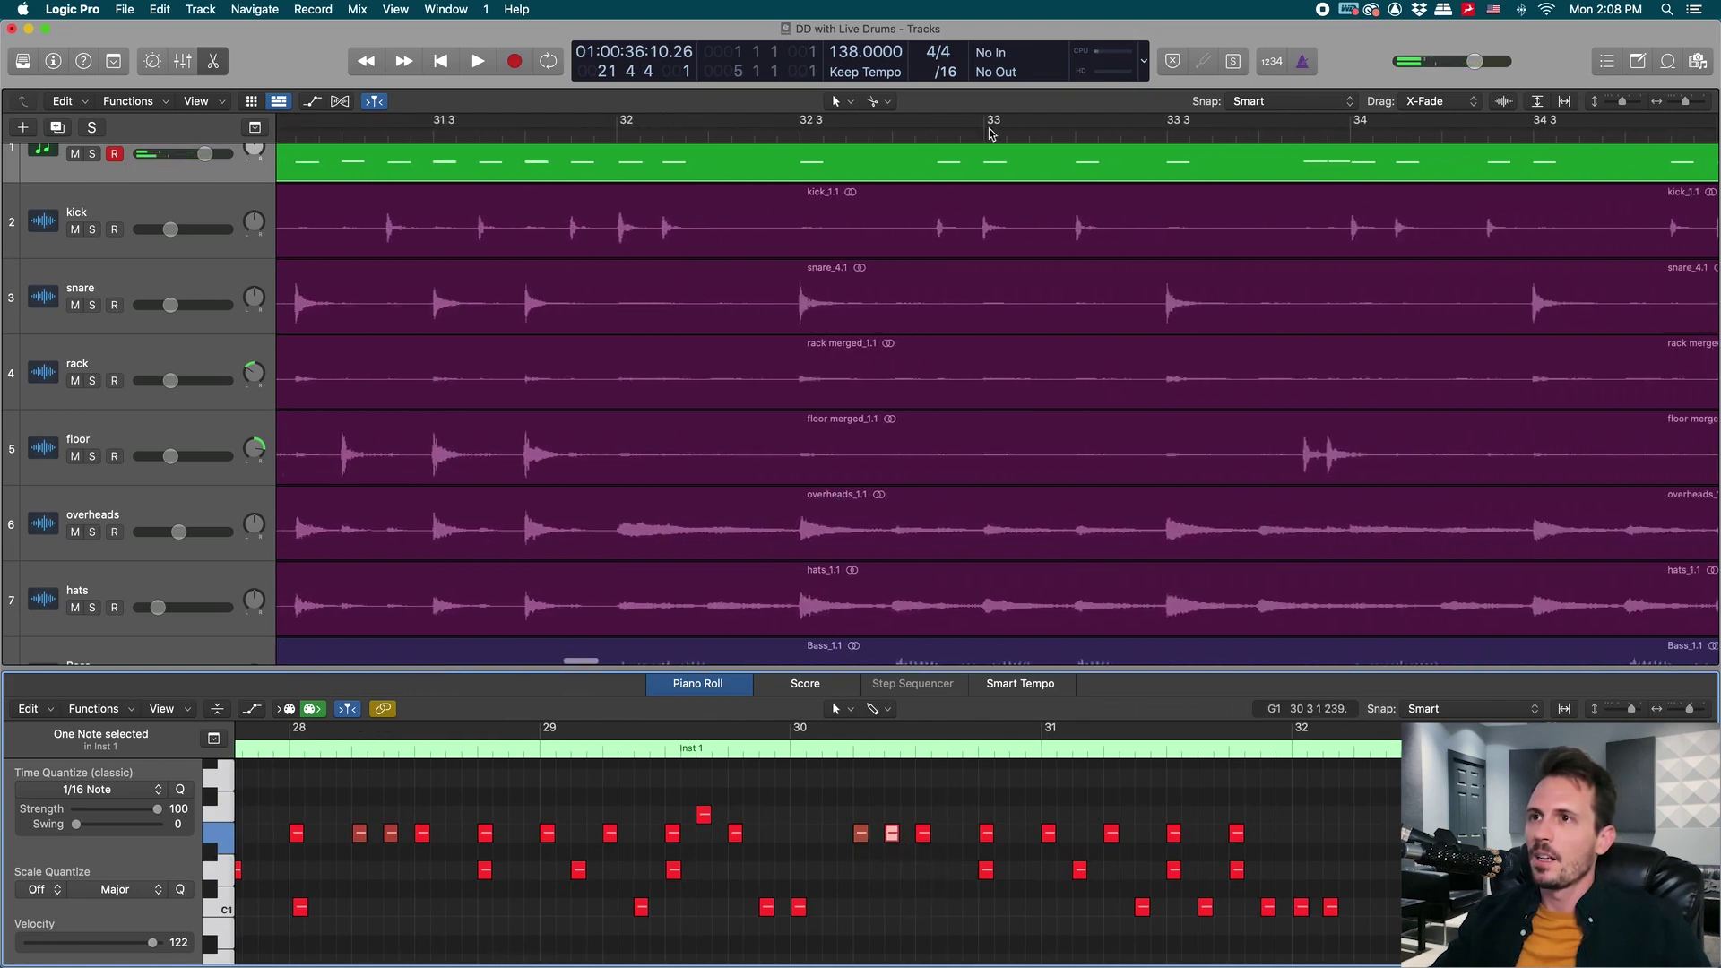
scroll(1077, 455, "right", 10)
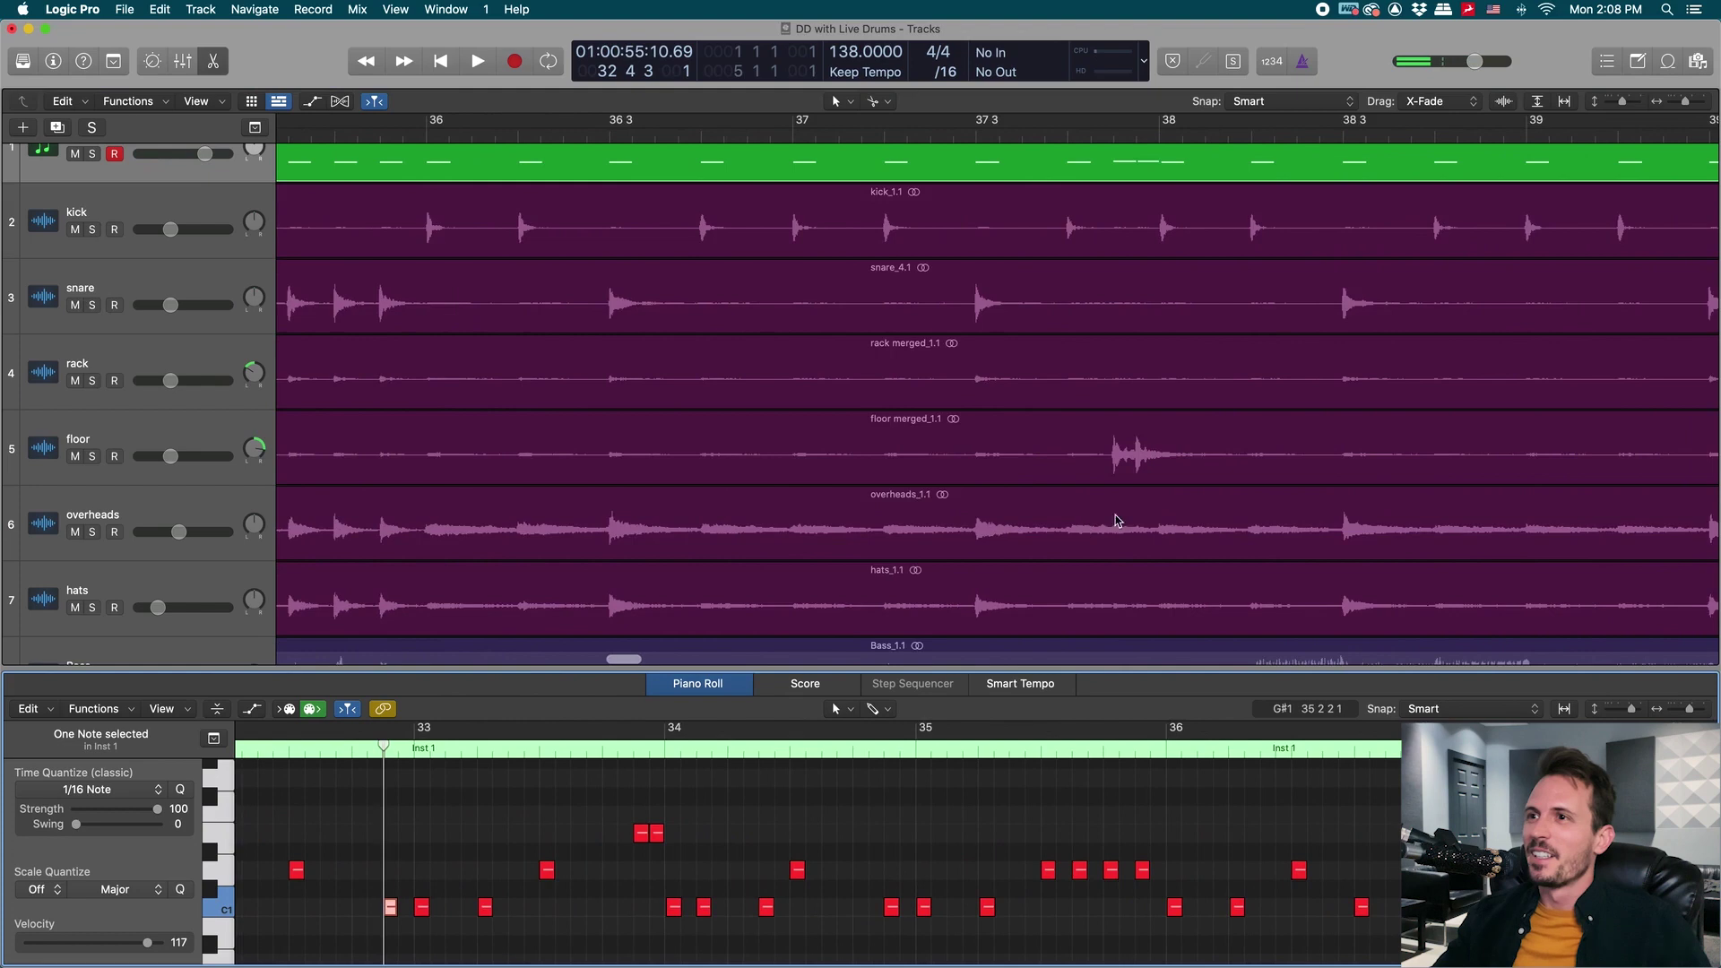
Lower the velocities of the snare ghost notes in the bar 43 fill to match the quiet hits in the snare waveform.
scroll(891, 240, "right", 8)
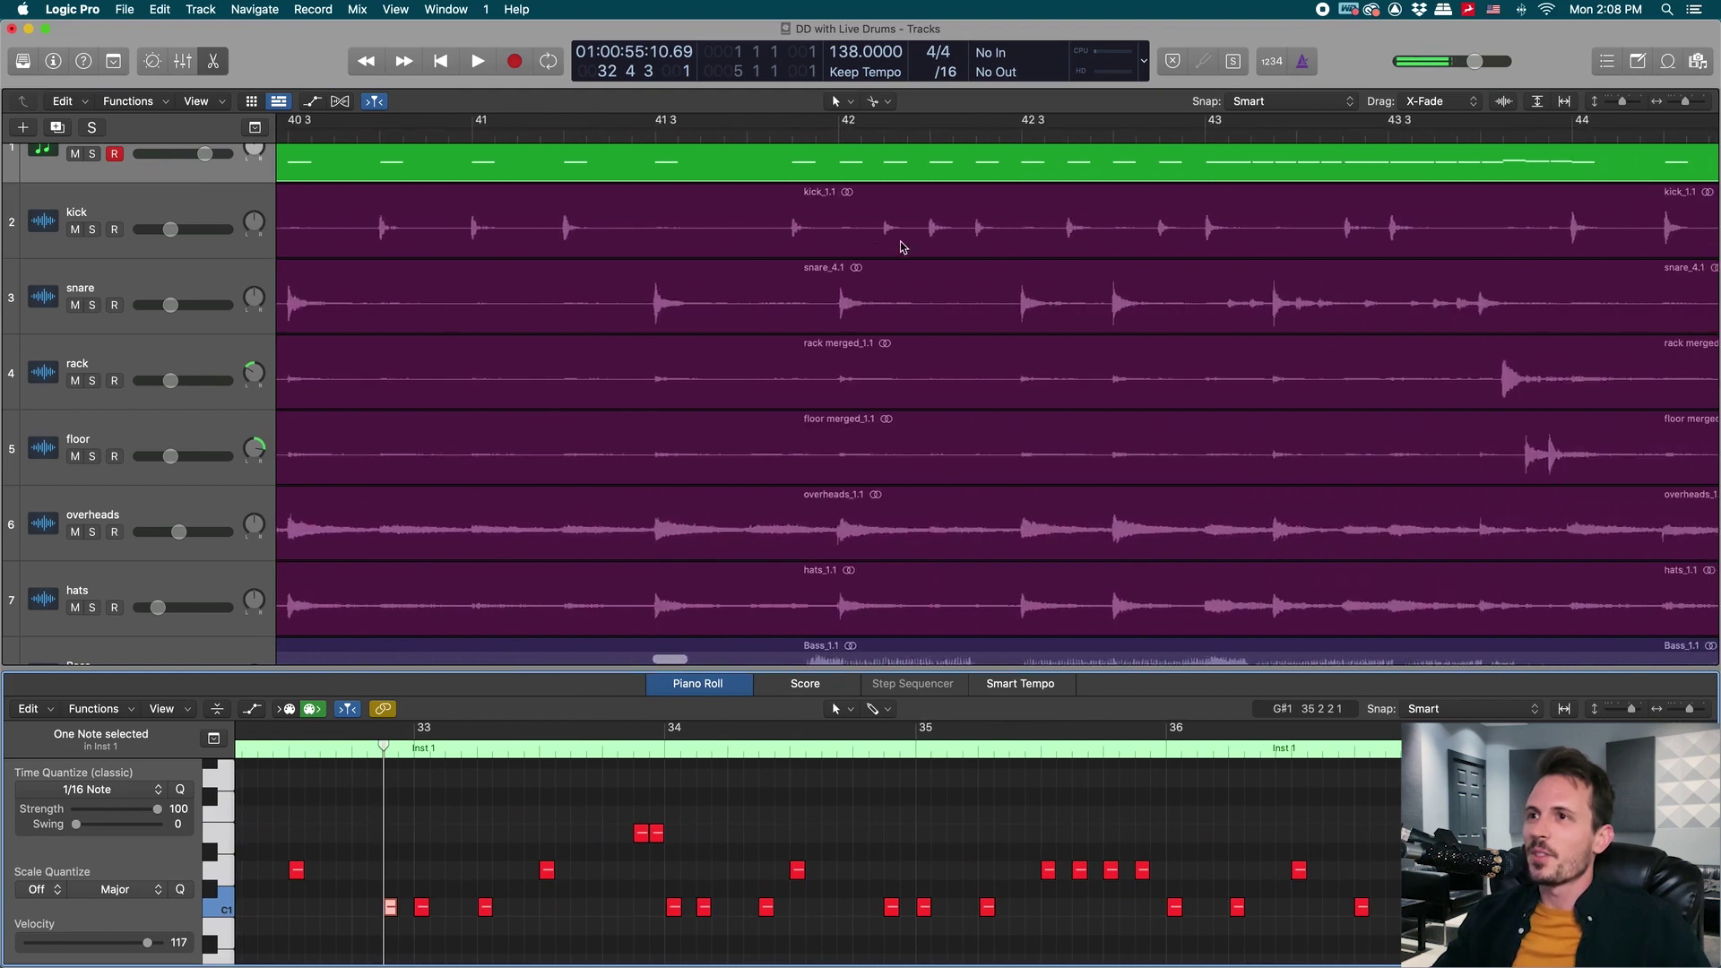
left_click(1084, 138)
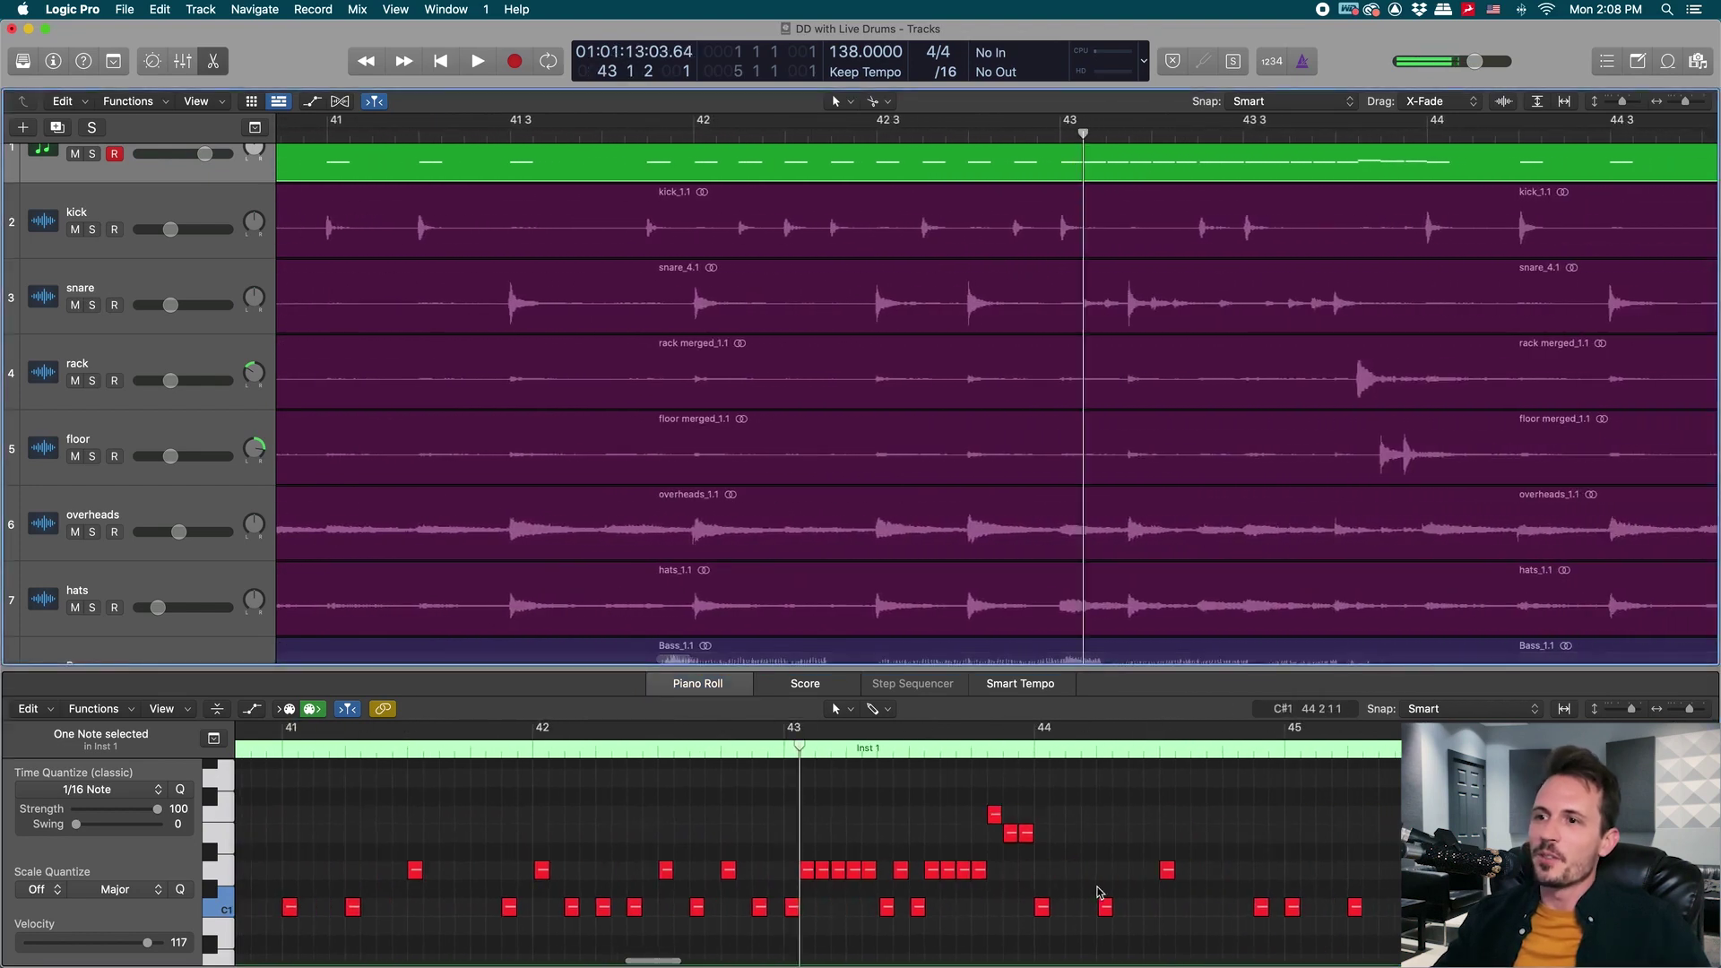
left_click(771, 844)
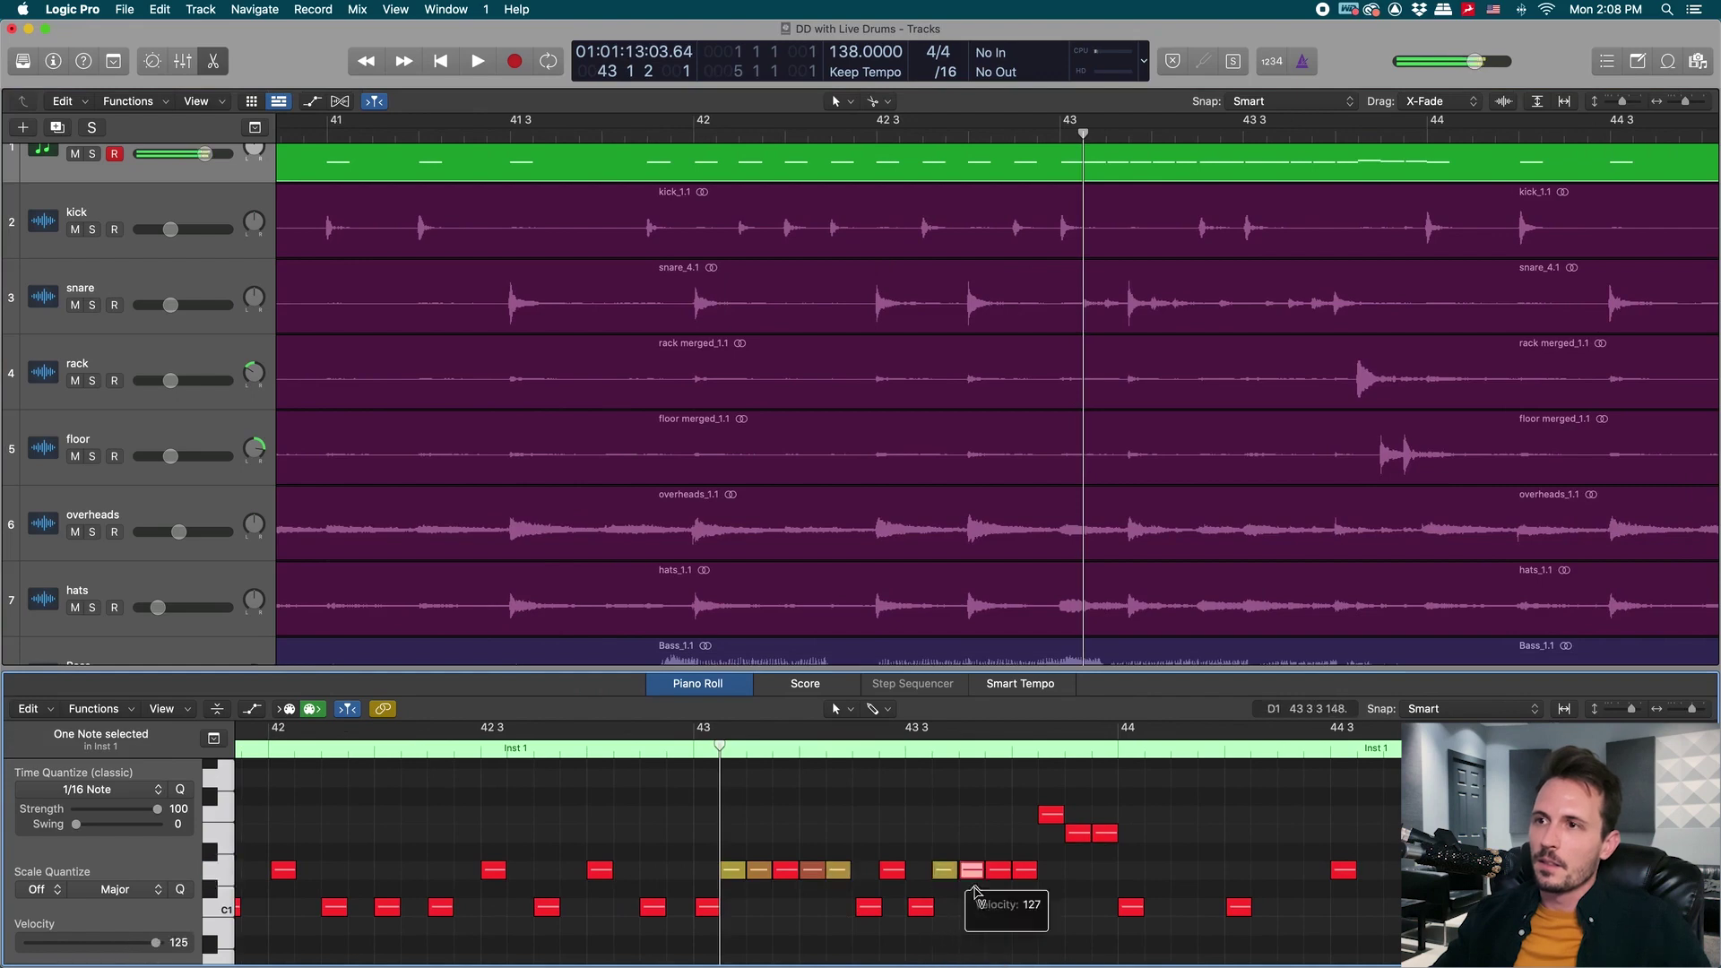
left_click_drag(976, 892, 993, 914)
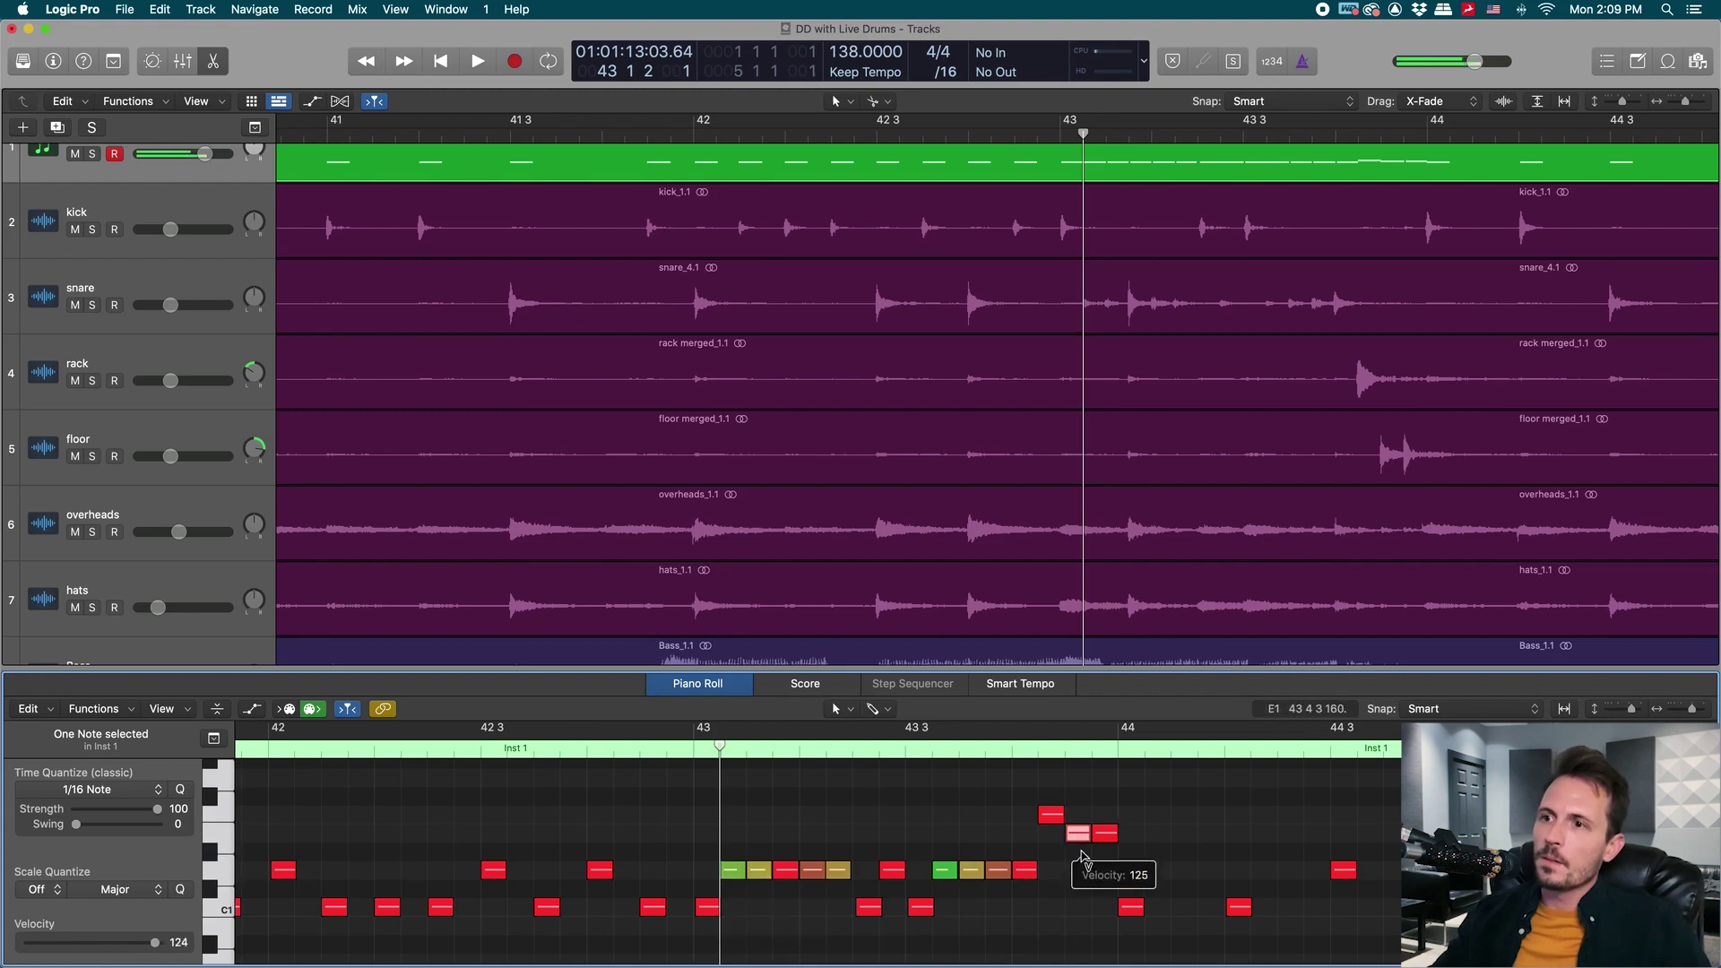
Set the floor tom note at 43 4 3 to velocity 115 and play the fill from the second half of bar 42.
double_click(500, 734)
scroll(714, 841, "right", 5)
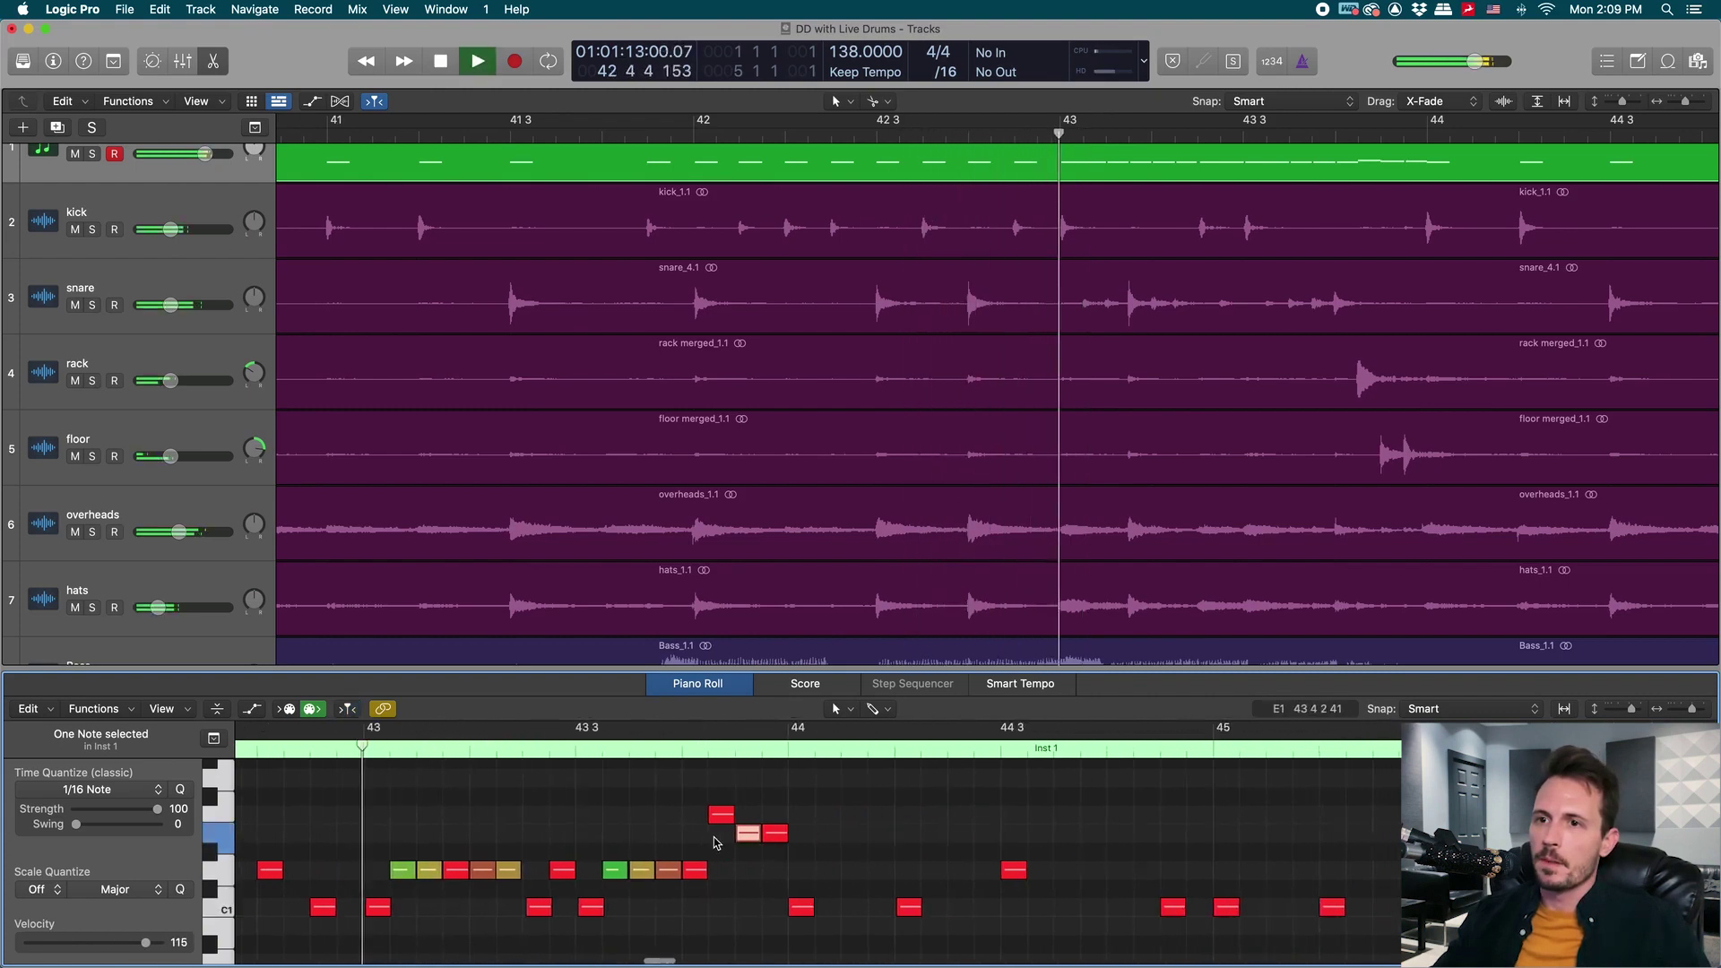
scroll(717, 839, "right", 3)
key("space")
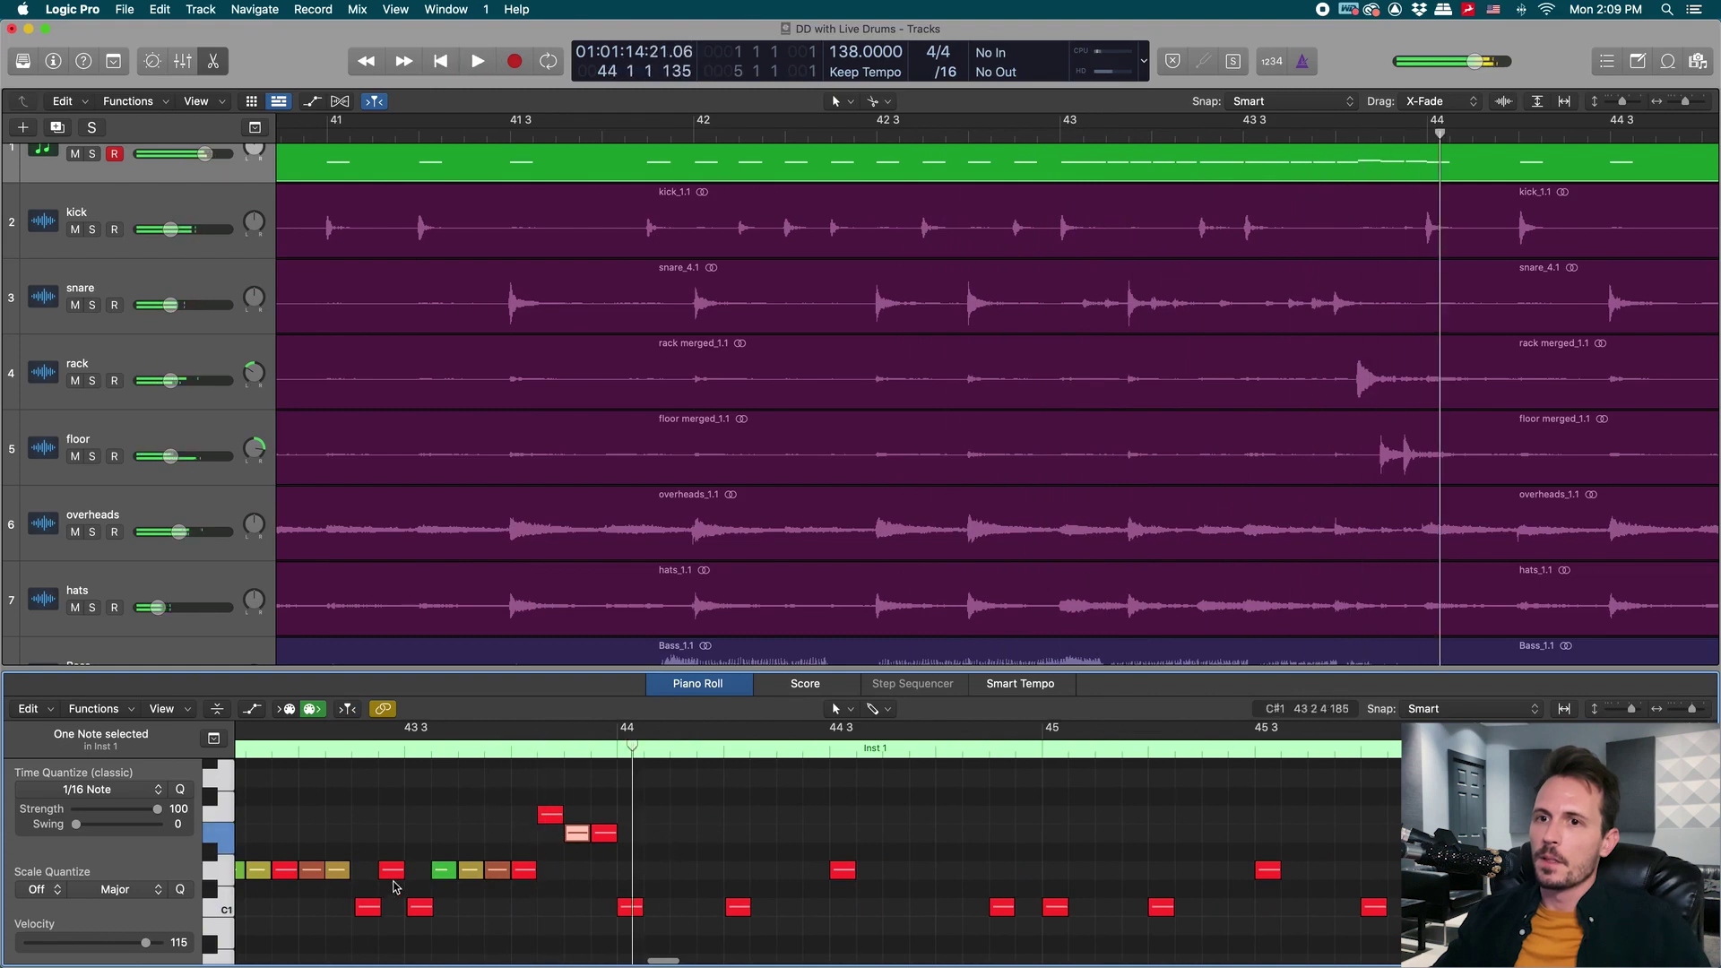
Set the velocity of the snare note at 43 2 4 to 89 and play the fill again.
left_click_drag(399, 887, 401, 932)
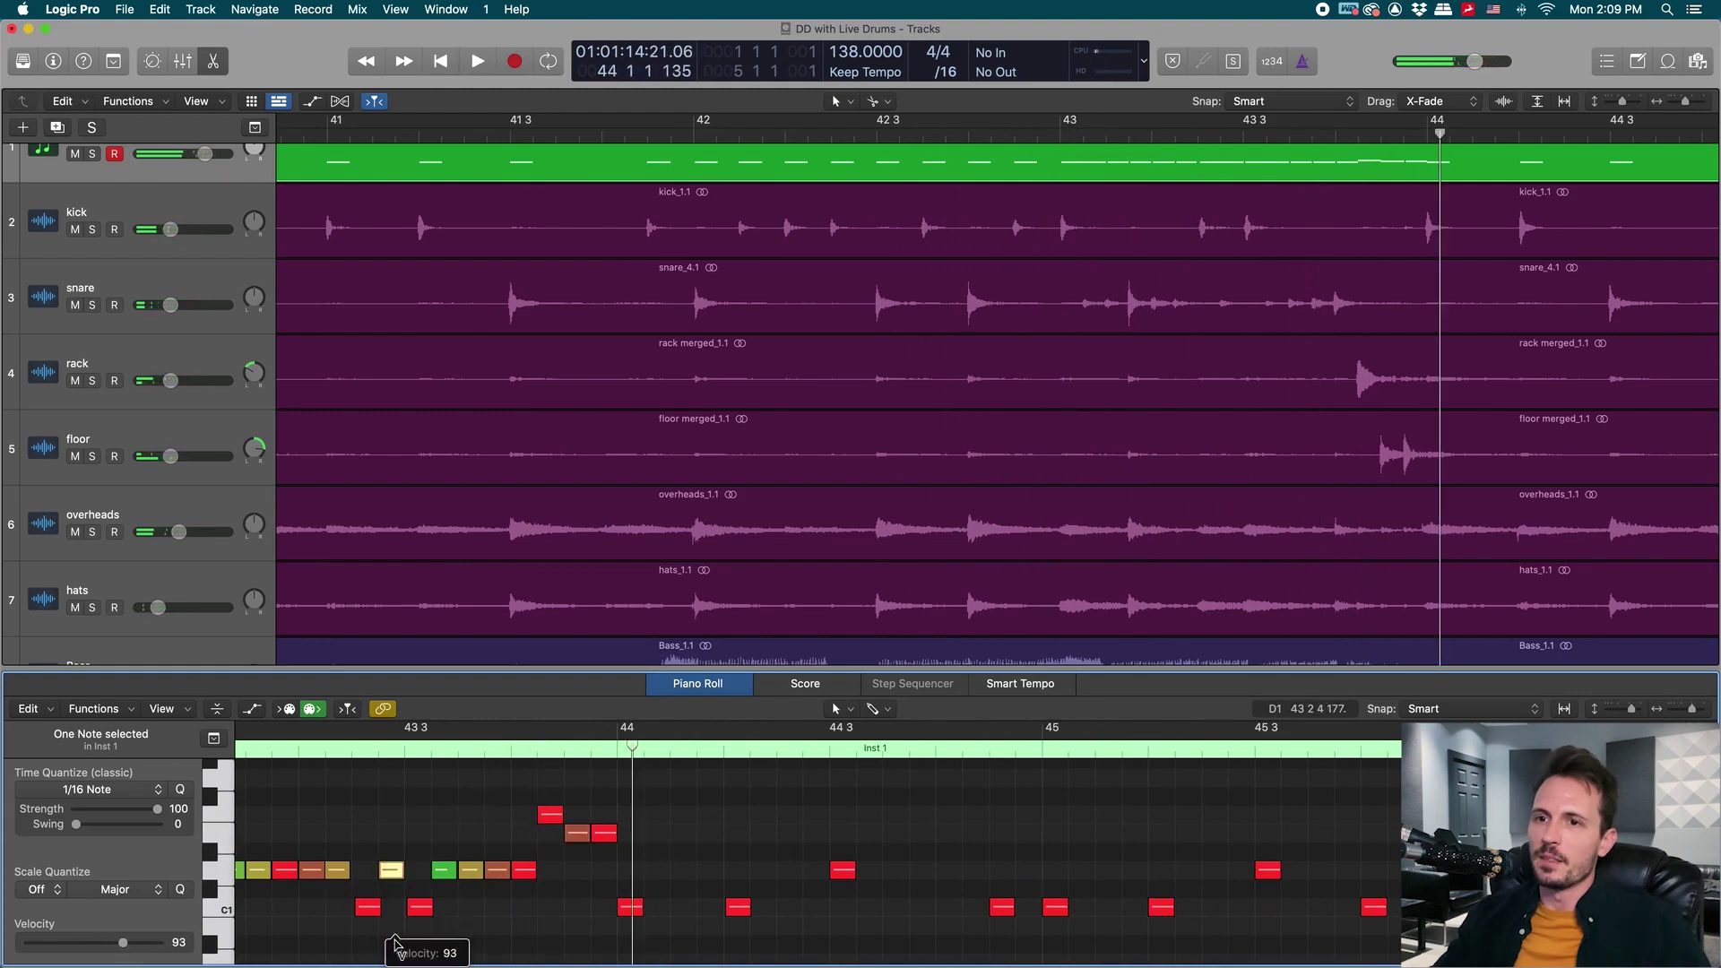
scroll(461, 818, "left", 5)
left_click_drag(571, 869, 571, 892)
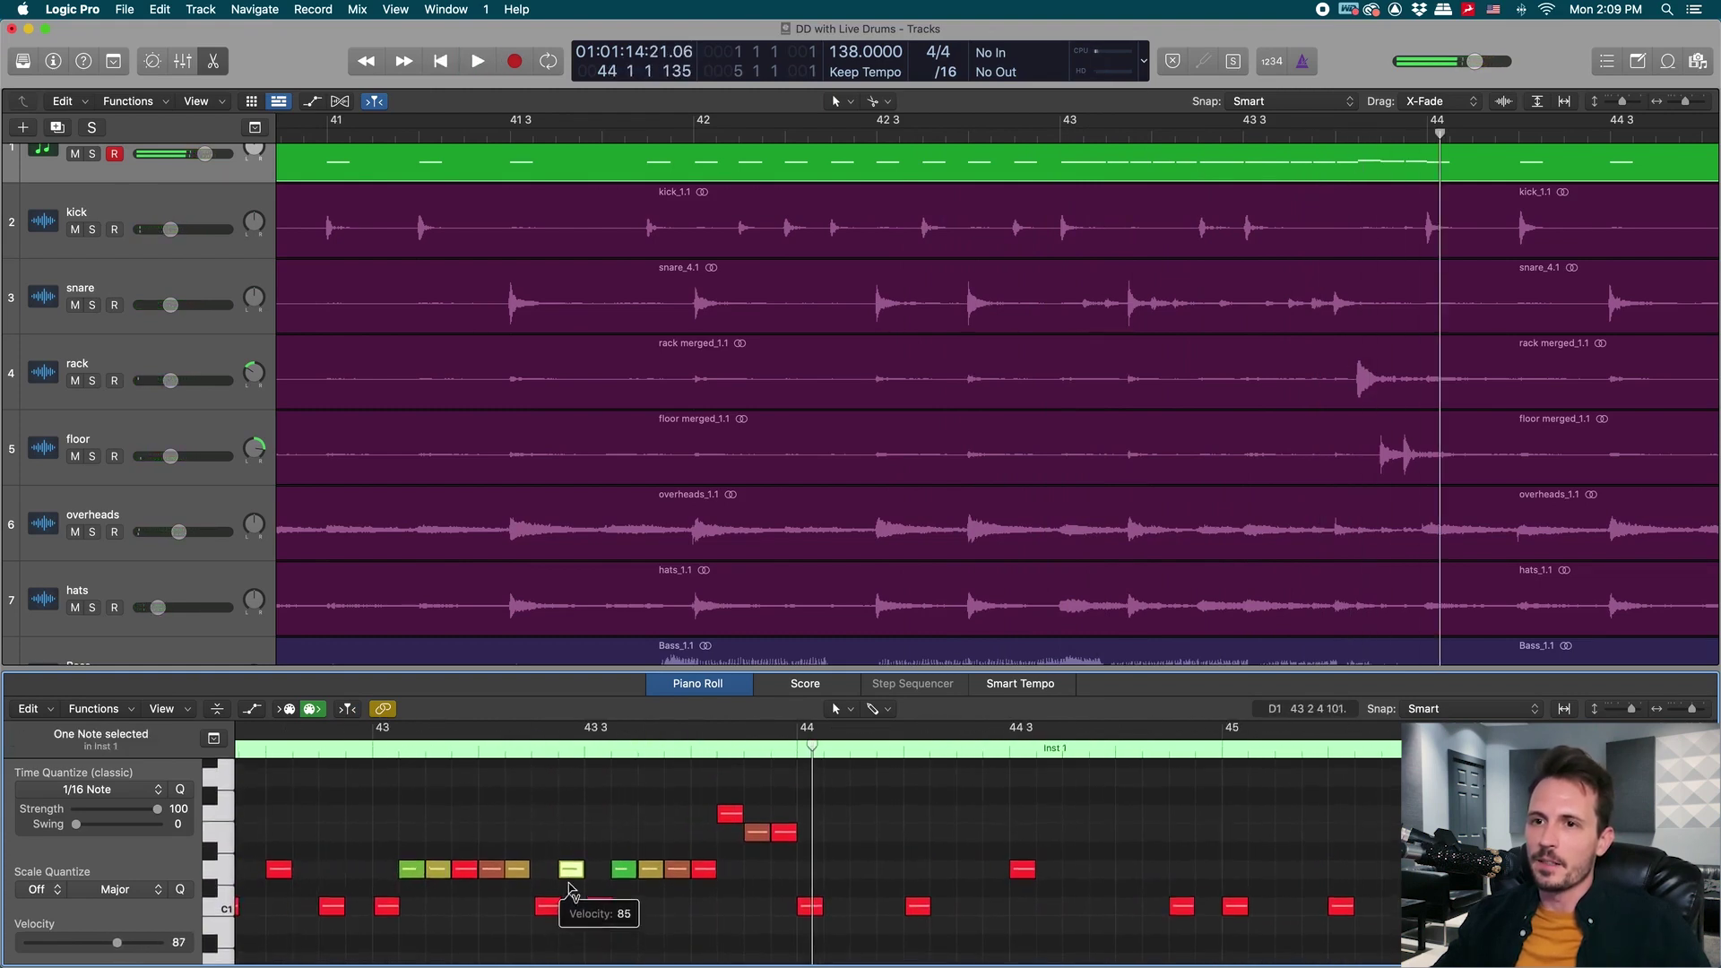
key("space")
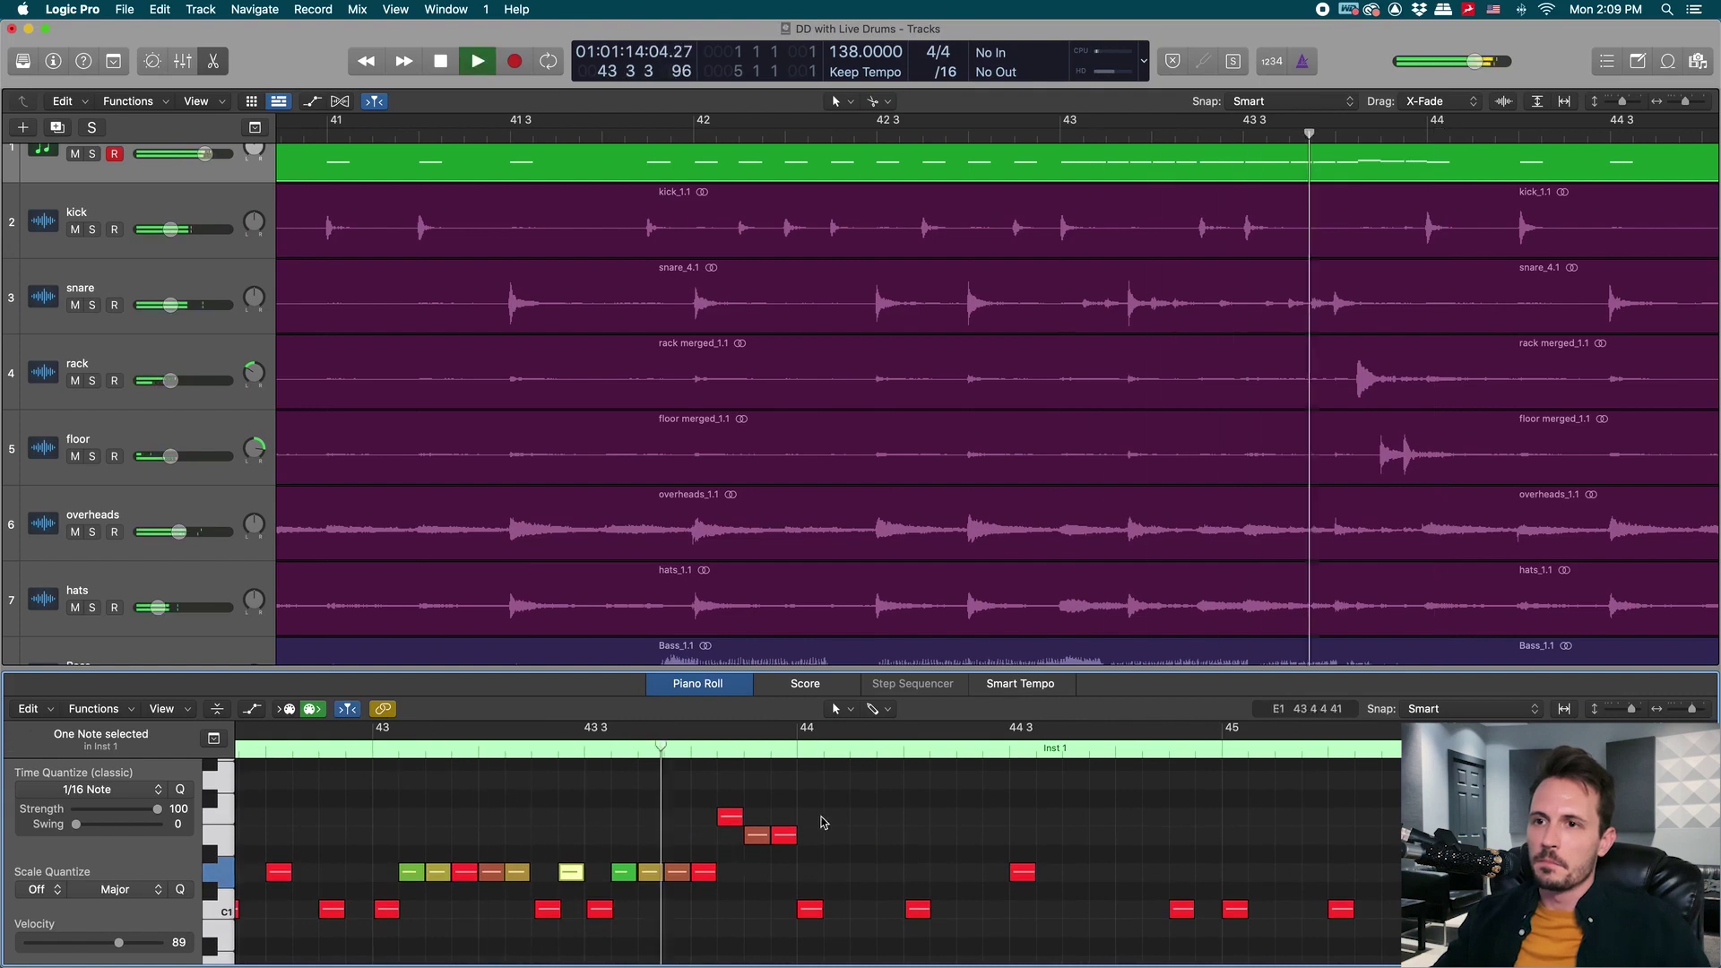
key("space")
Set the velocity of the first floor tom note of the pair at 45 4 3 to 120.
scroll(993, 469, "right", 3)
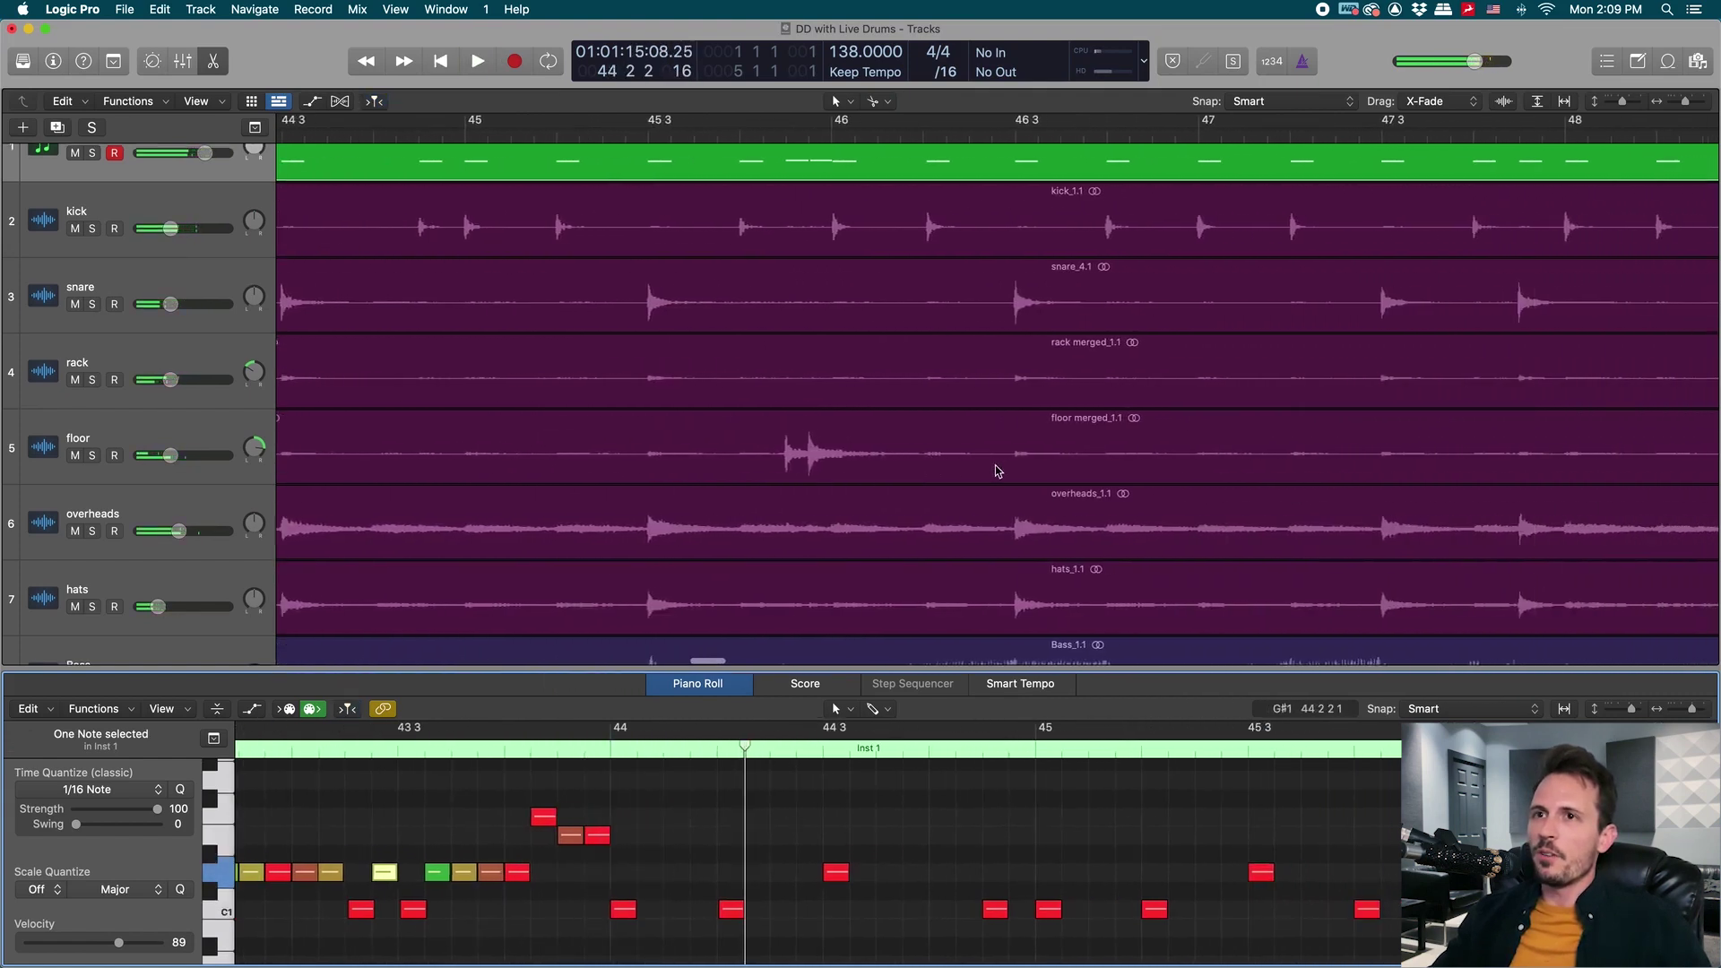
scroll(998, 470, "right", 2)
scroll(897, 834, "right", 6)
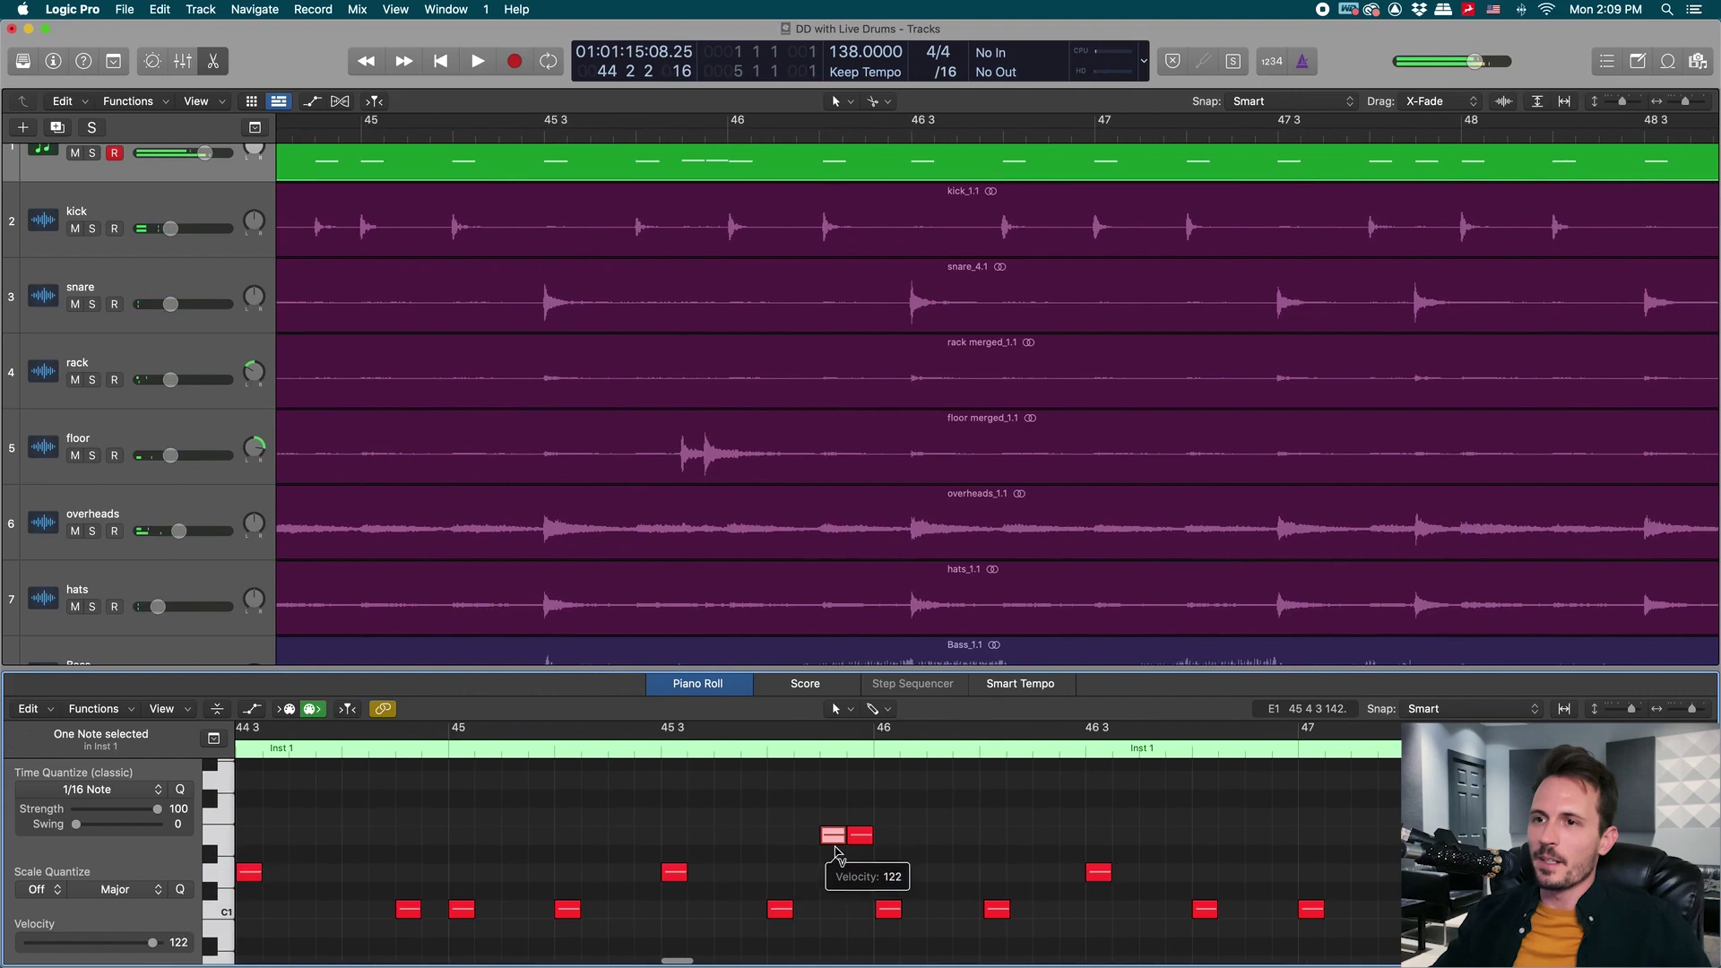
scroll(851, 848, "down", 3)
scroll(1067, 476, "right", 15)
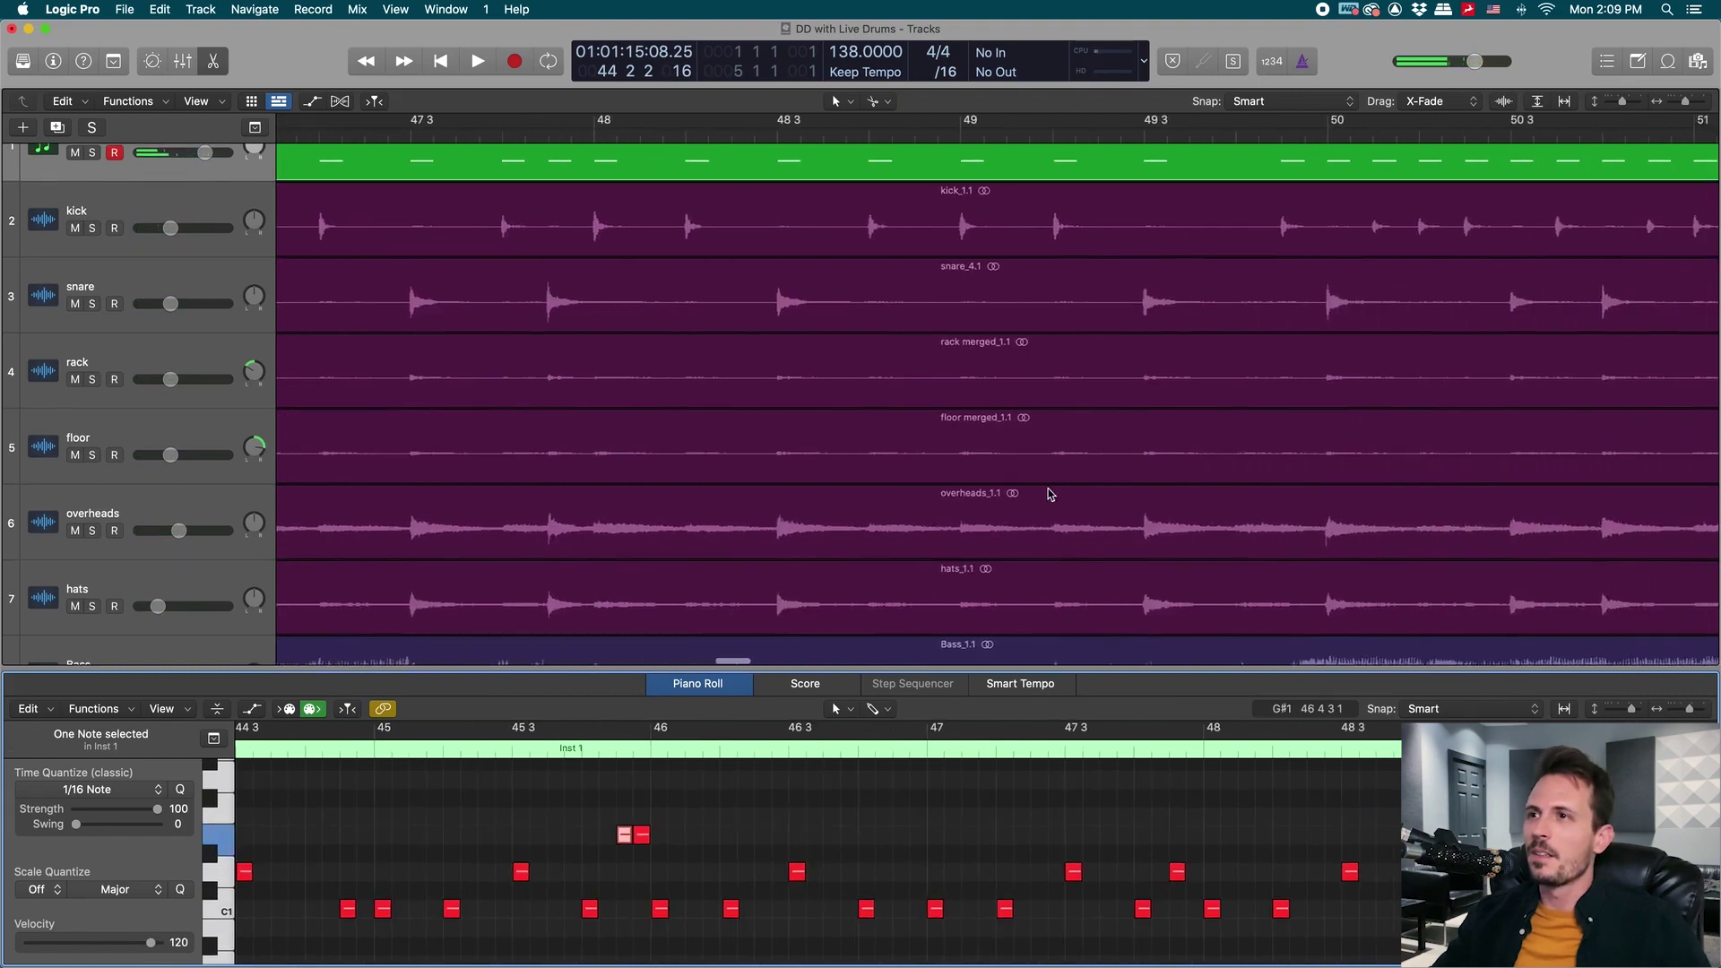
Select the quiet snare ghost notes from bar 52 through bar 55, matching the small hits in the snare waveform.
scroll(1057, 495, "right", 10)
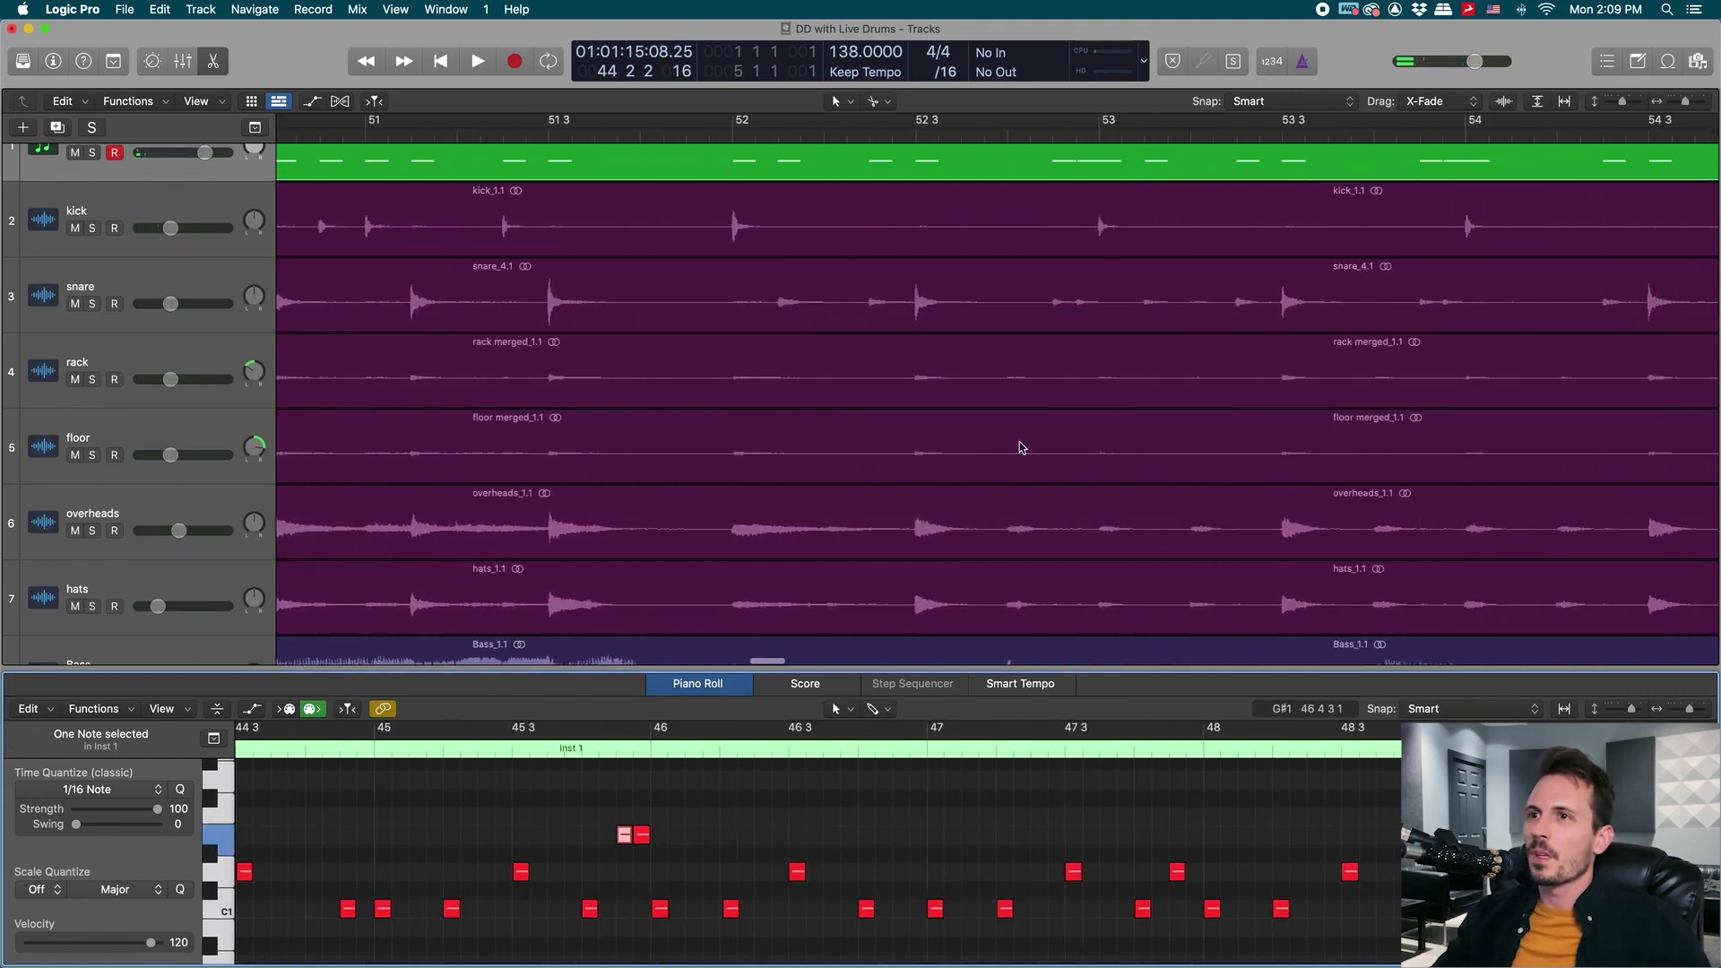
left_click(777, 133)
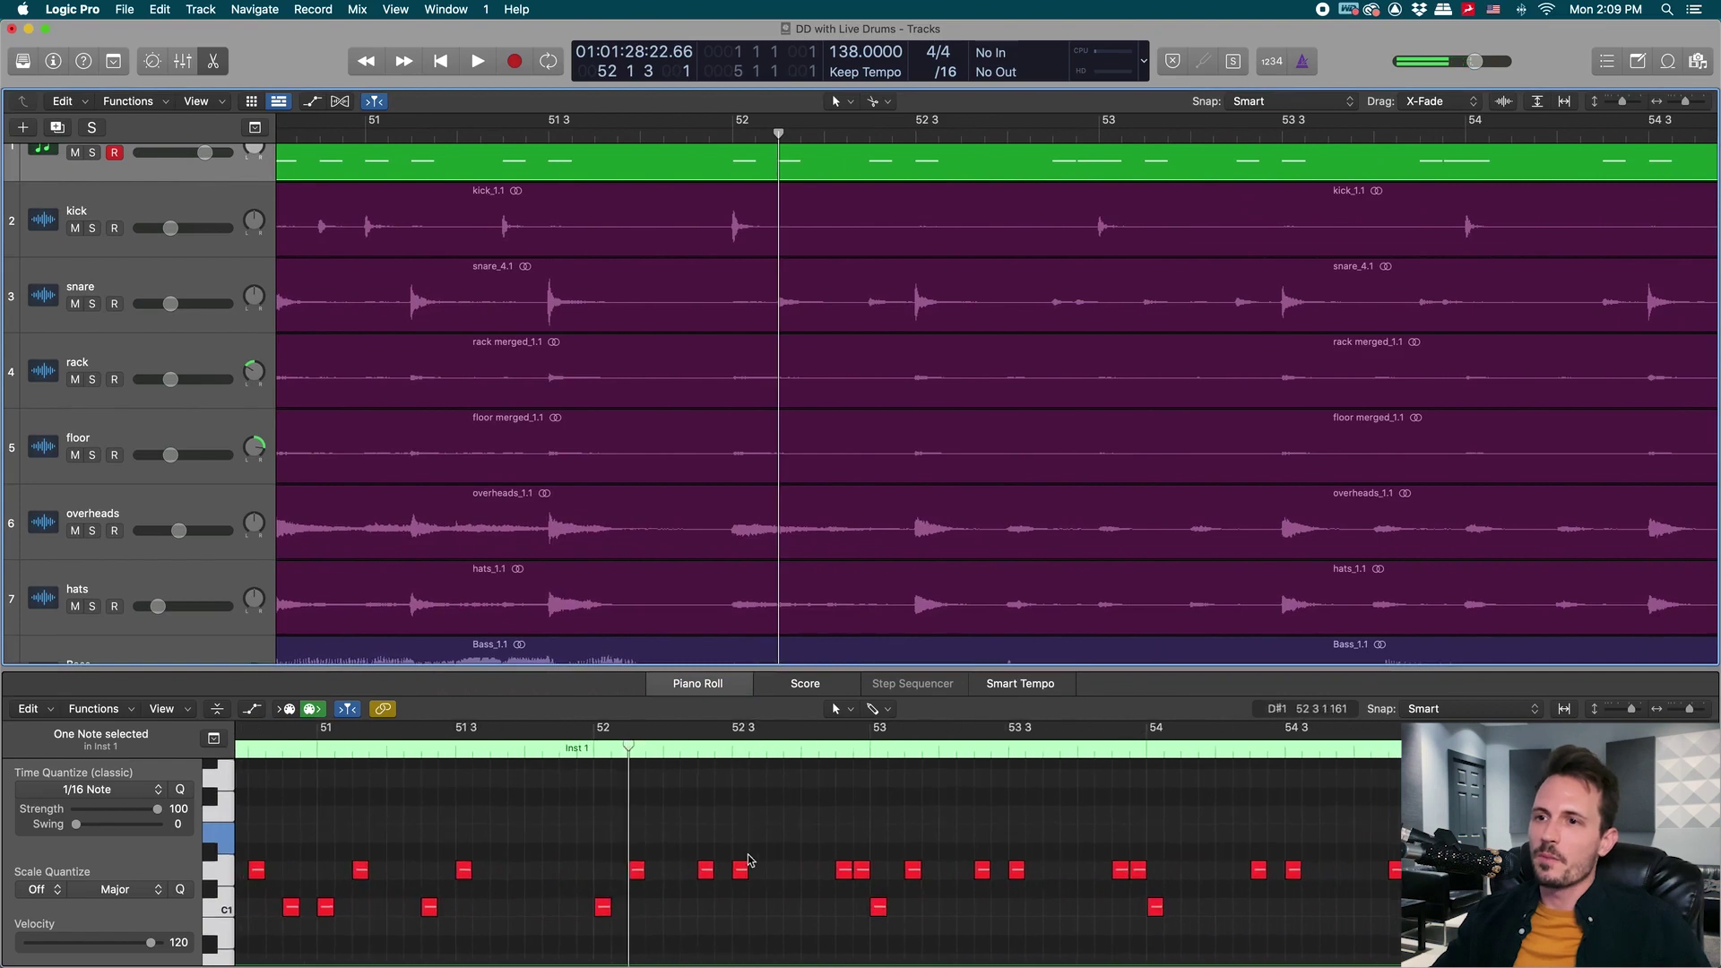
scroll(614, 836, "down", 1)
scroll(937, 515, "right", 8)
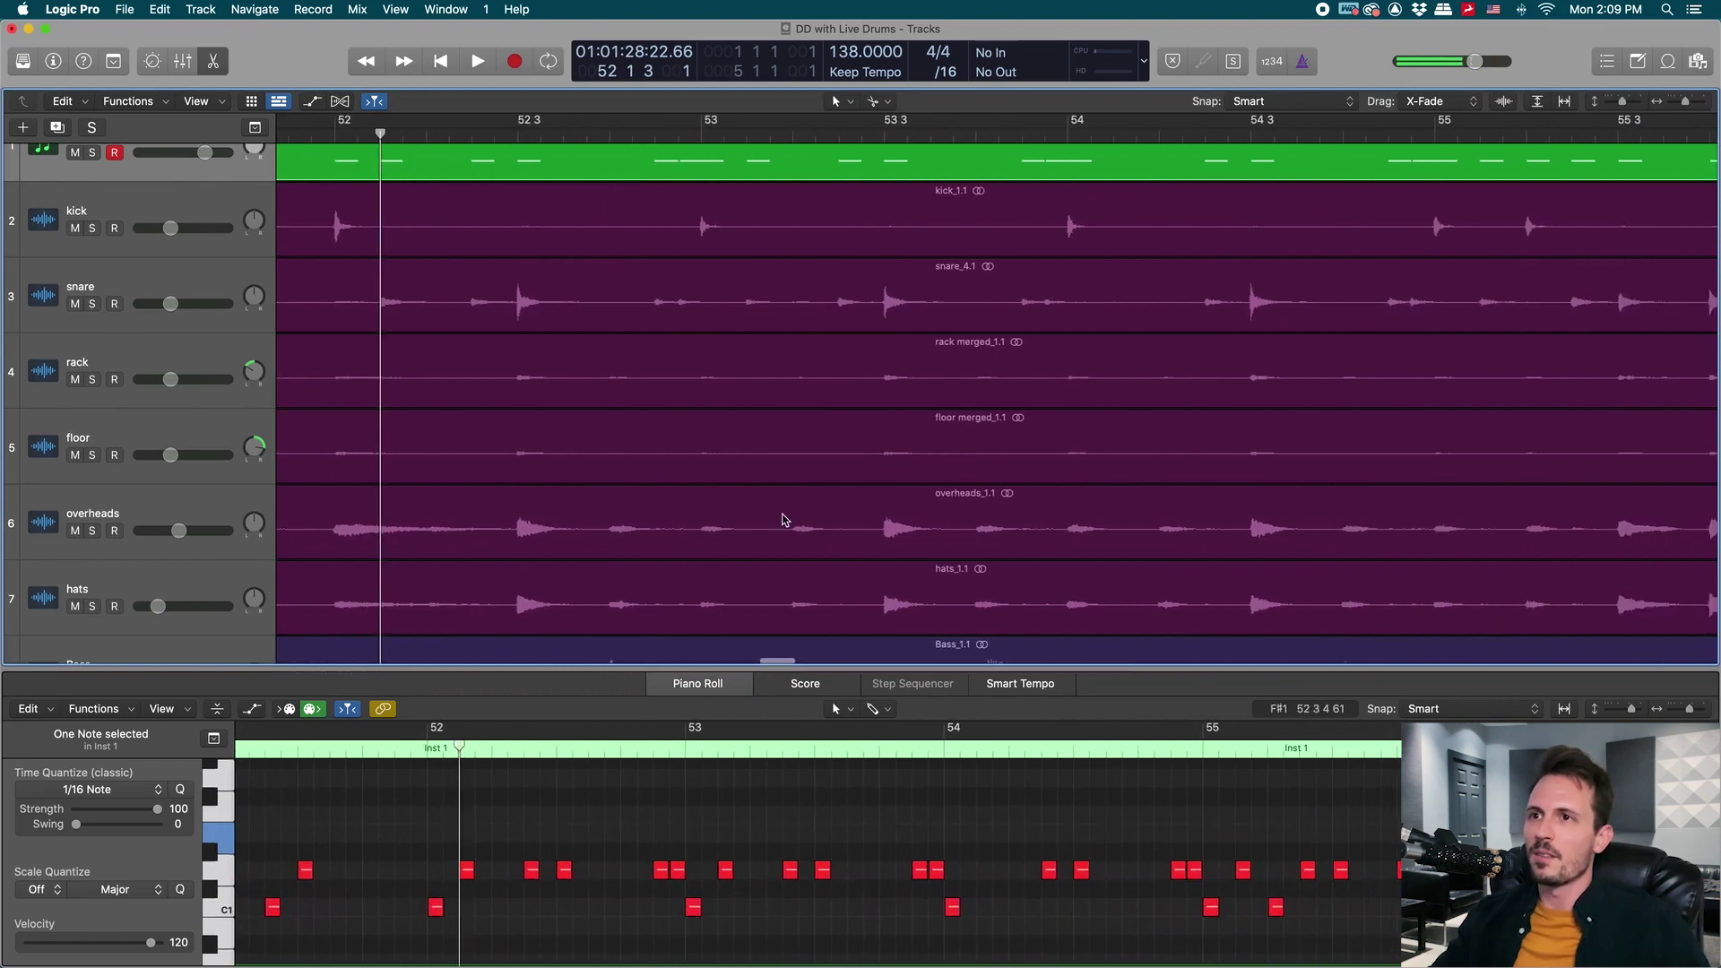
scroll(783, 520, "down", 3)
scroll(782, 520, "down", 2)
left_click_drag(402, 838, 543, 880)
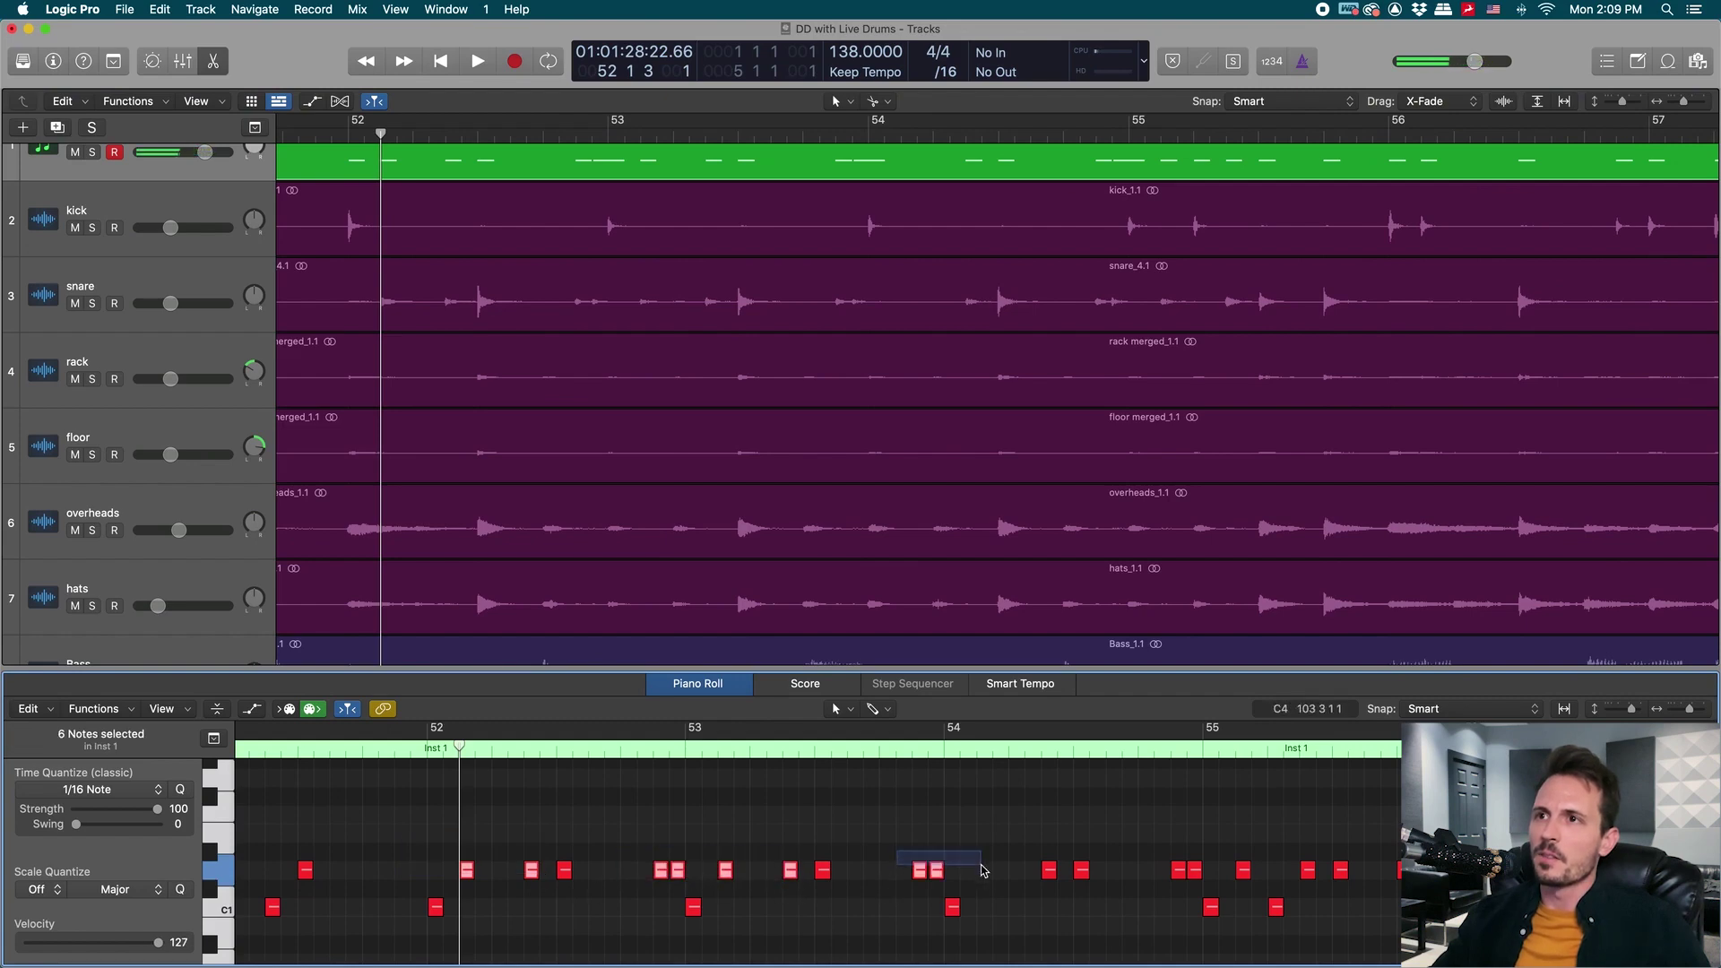
left_click_drag(984, 870, 982, 868)
scroll(924, 879, "right", 3)
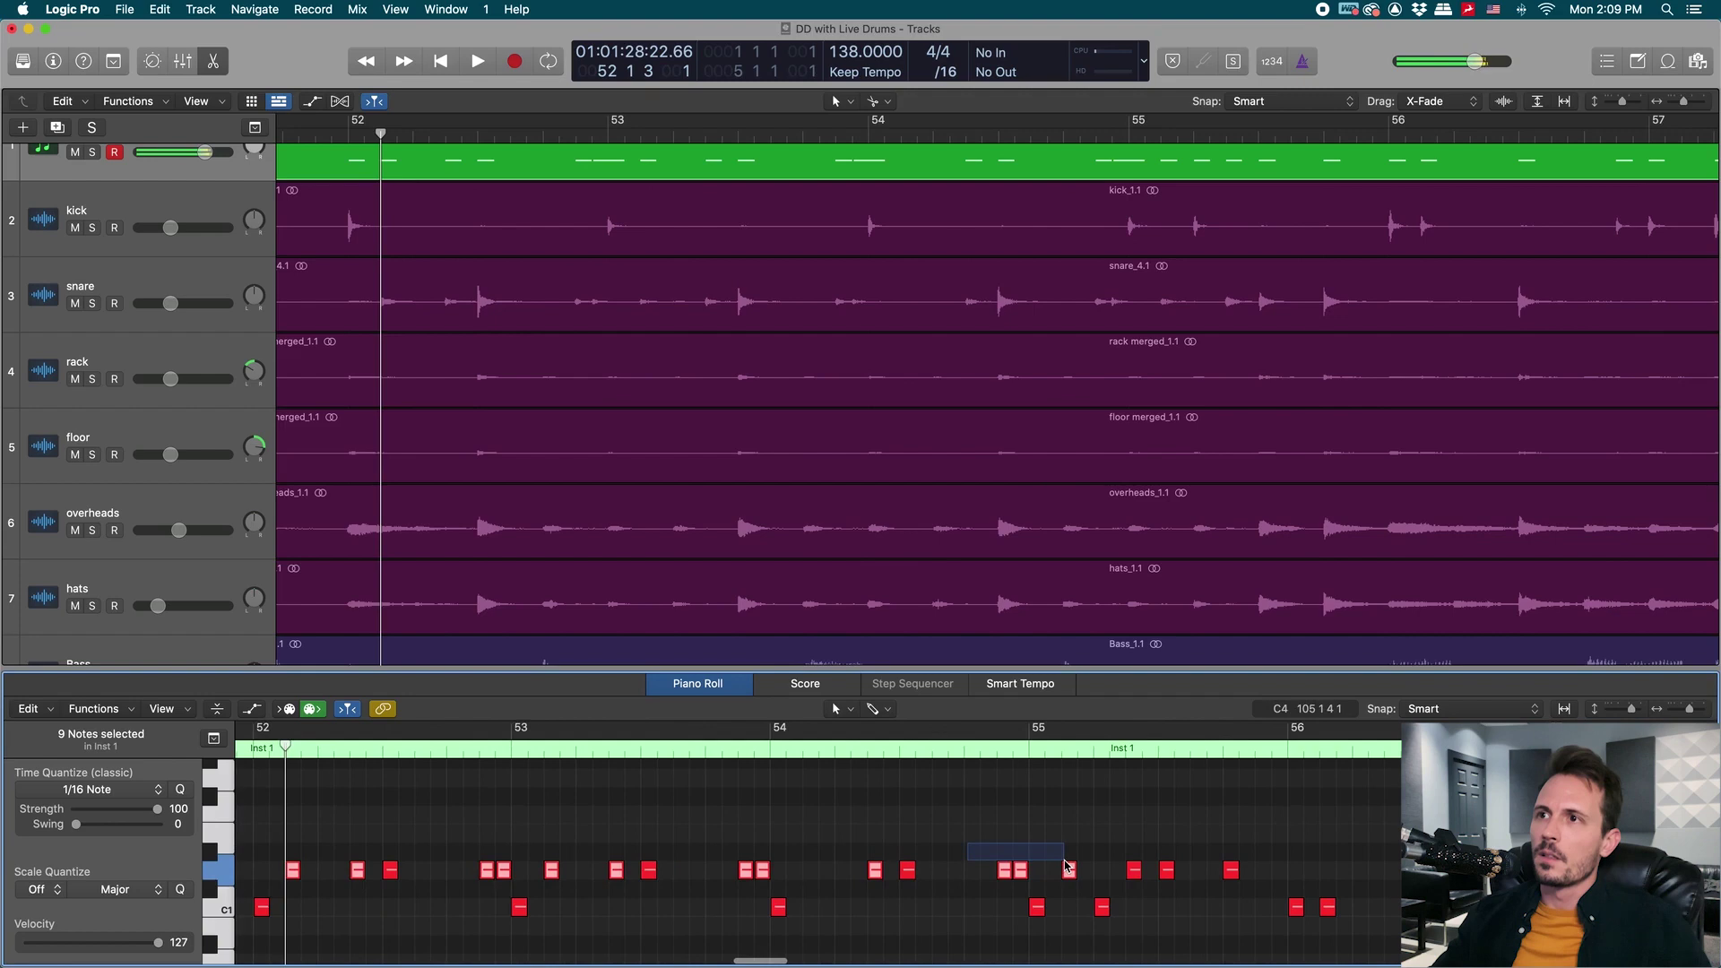
left_click_drag(1197, 875, 1196, 876)
scroll(1166, 874, "right", 4)
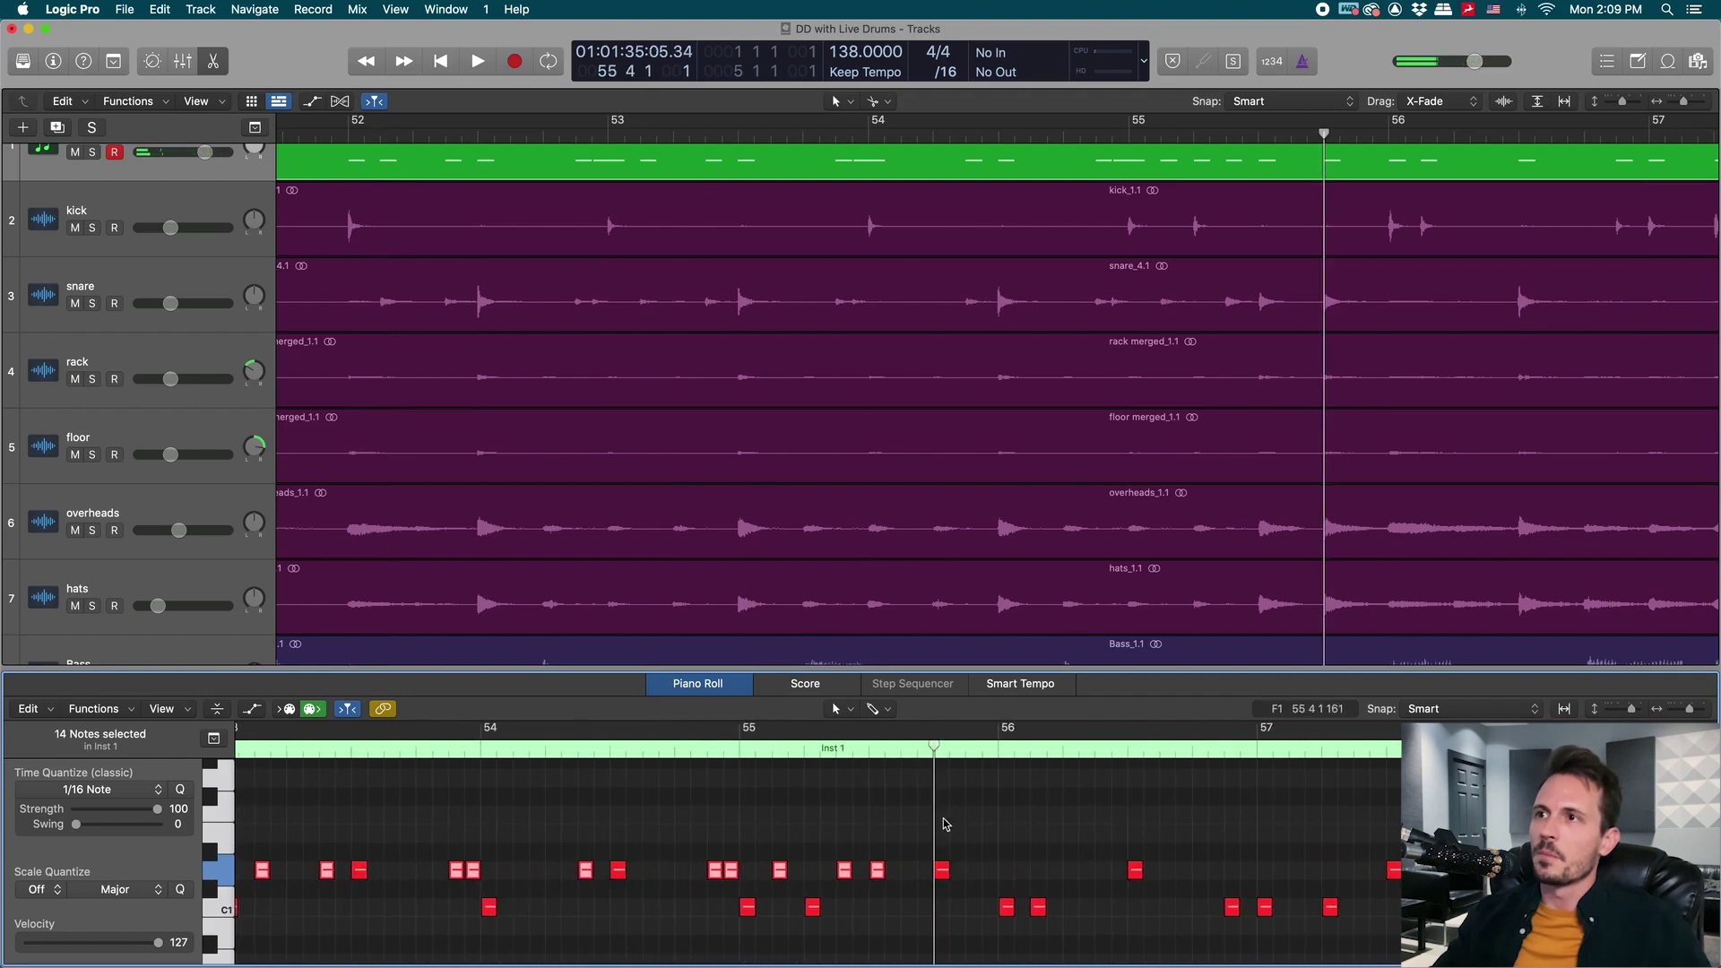
Play from 55 4 1 to bar 57 and remove the louder snare note at 55 3 from the selection.
key("space")
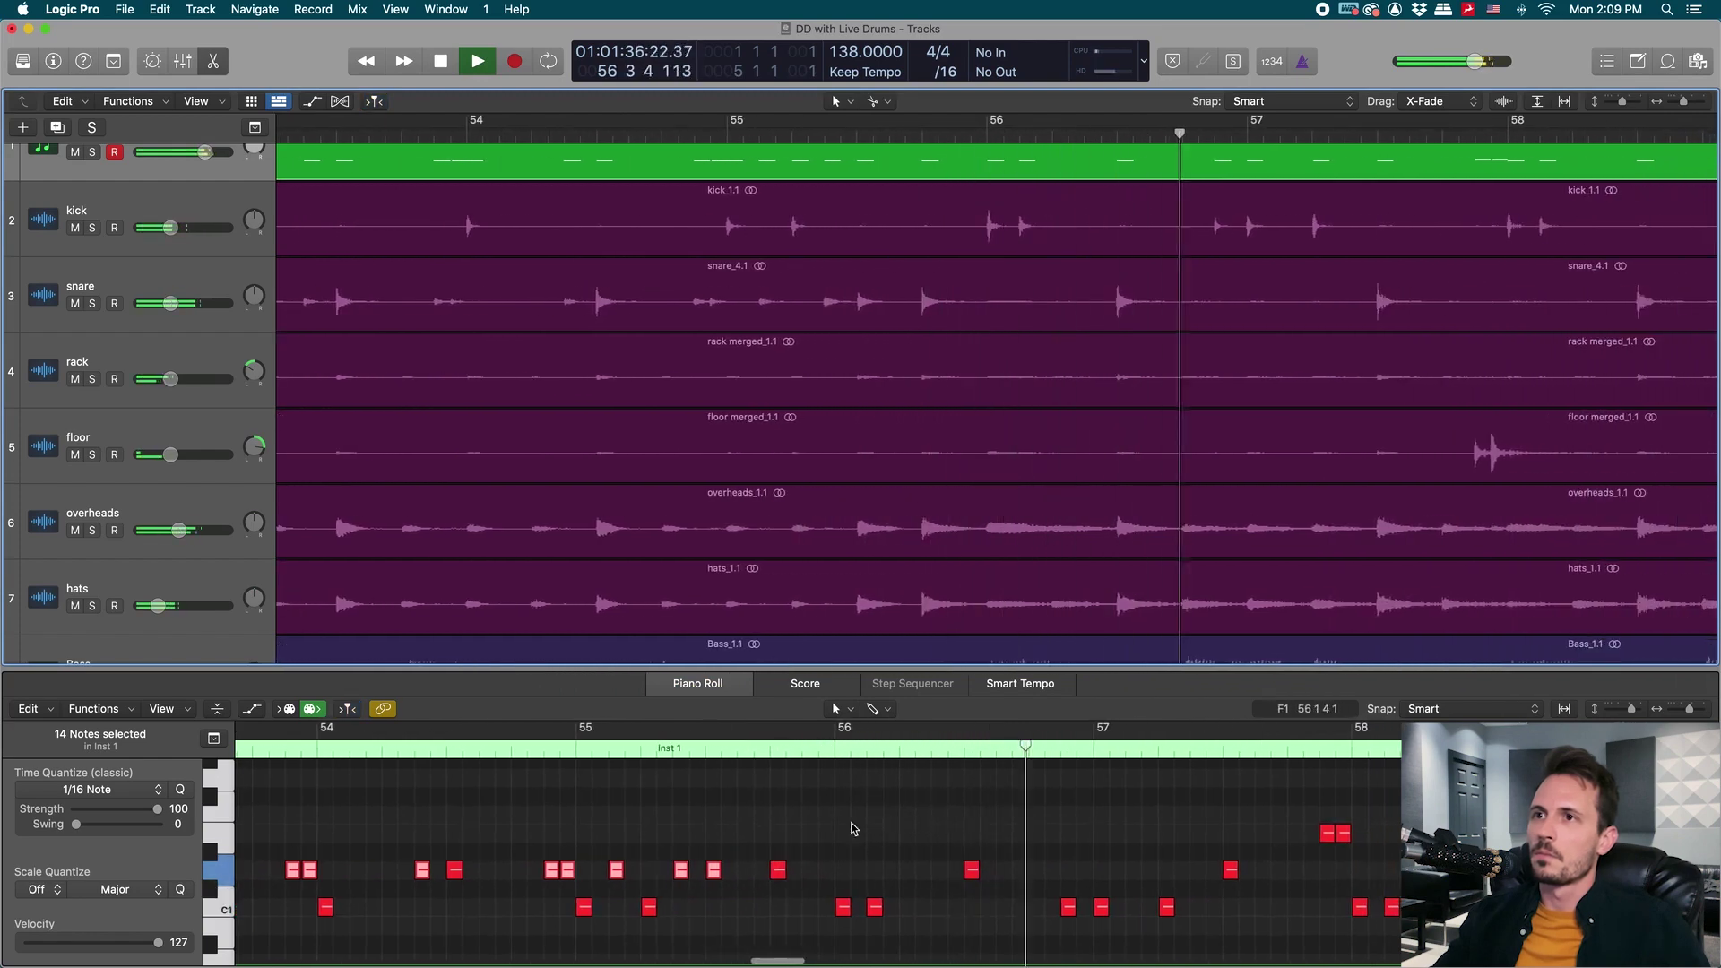
key("space")
scroll(887, 867, "right", 3)
scroll(814, 229, "right", 2)
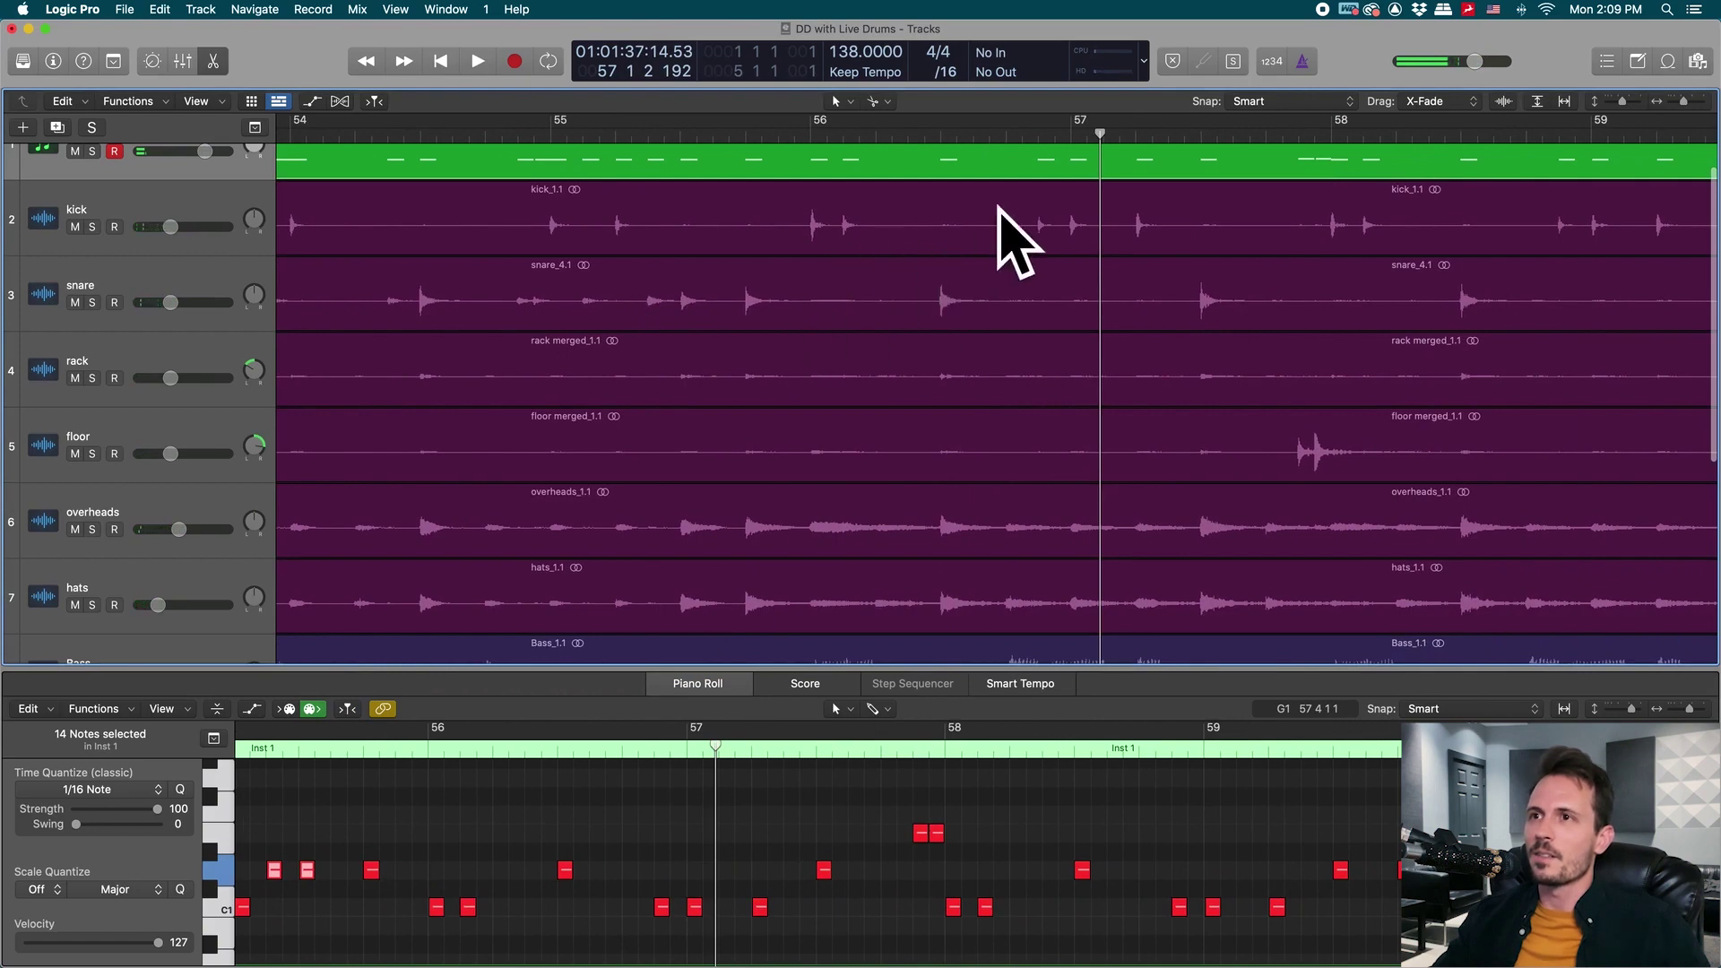
scroll(914, 942, "left", 1)
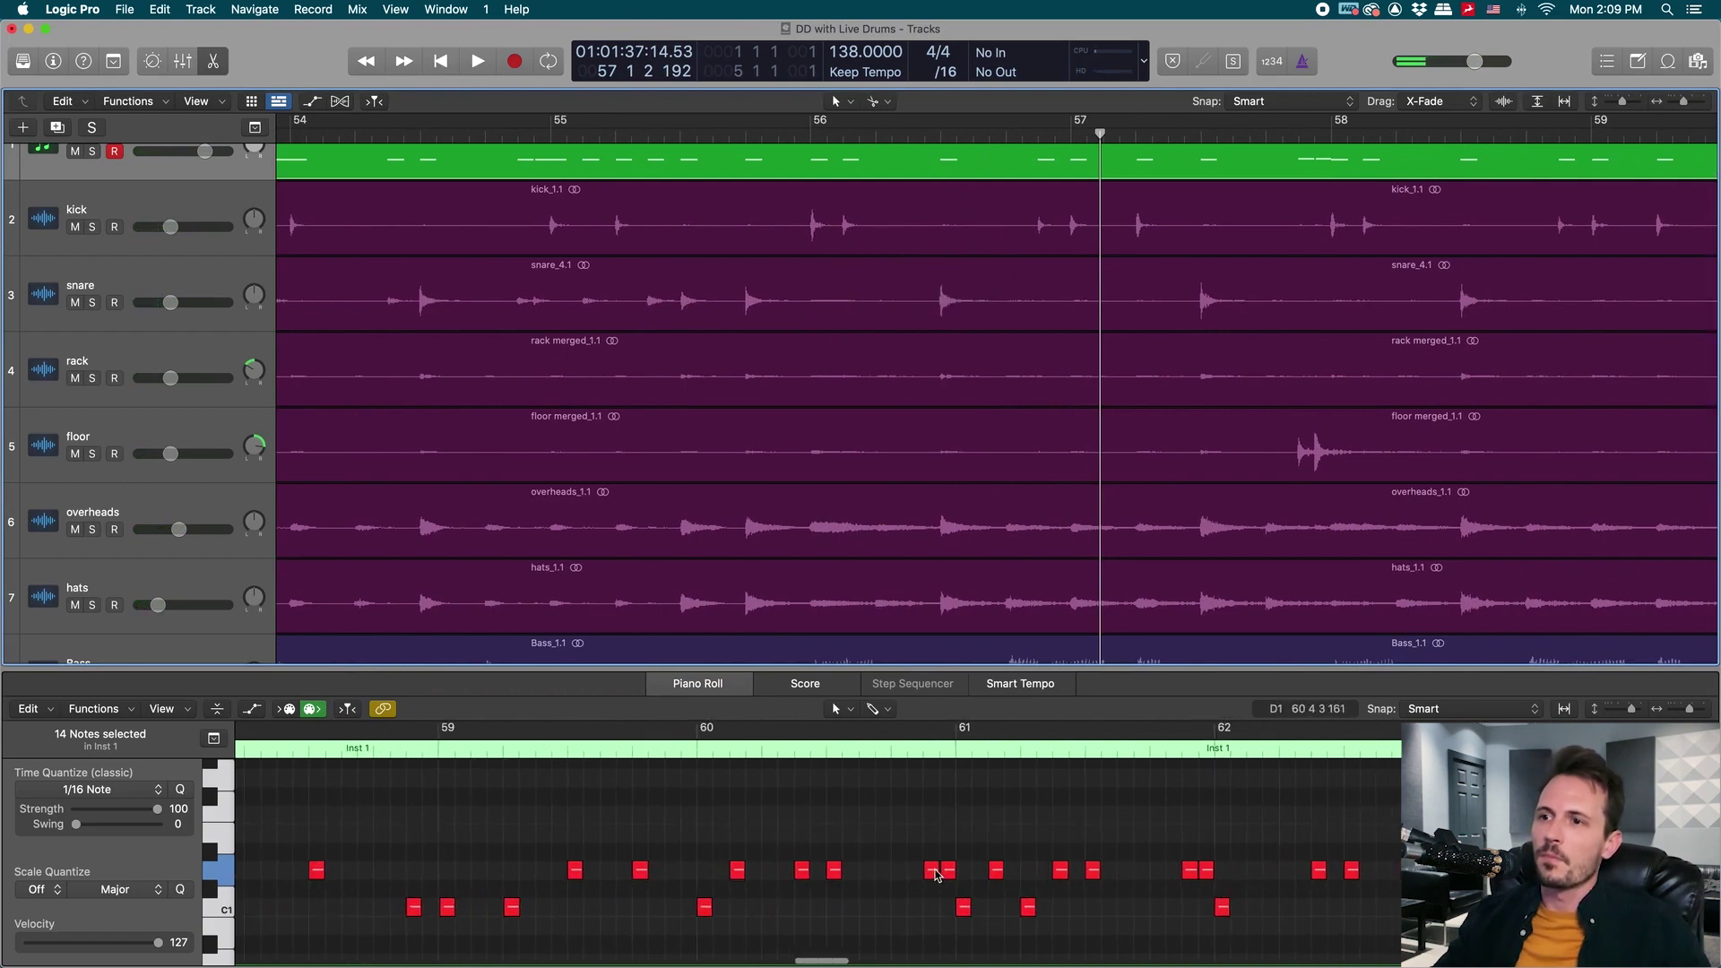
scroll(344, 852, "right", 8)
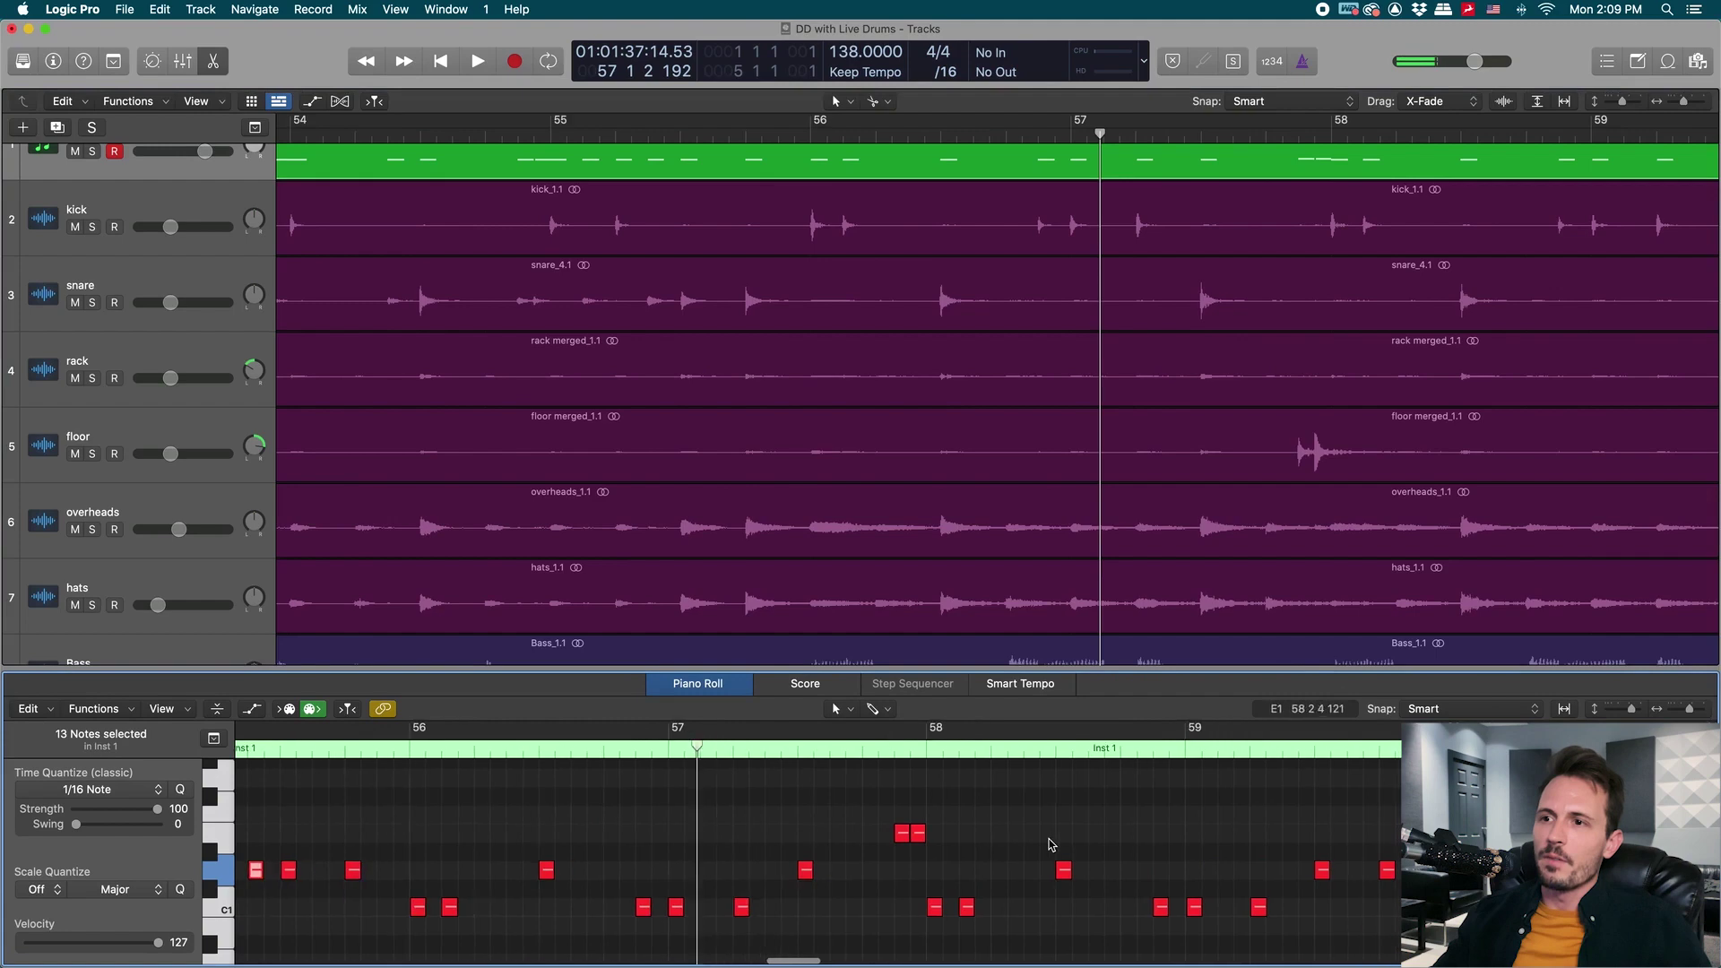
Add the snare ghost notes from bar 60 through bar 63 to the selection, following the quiet hits in the snare waveform.
scroll(1358, 345, "right", 4)
scroll(1356, 345, "right", 7)
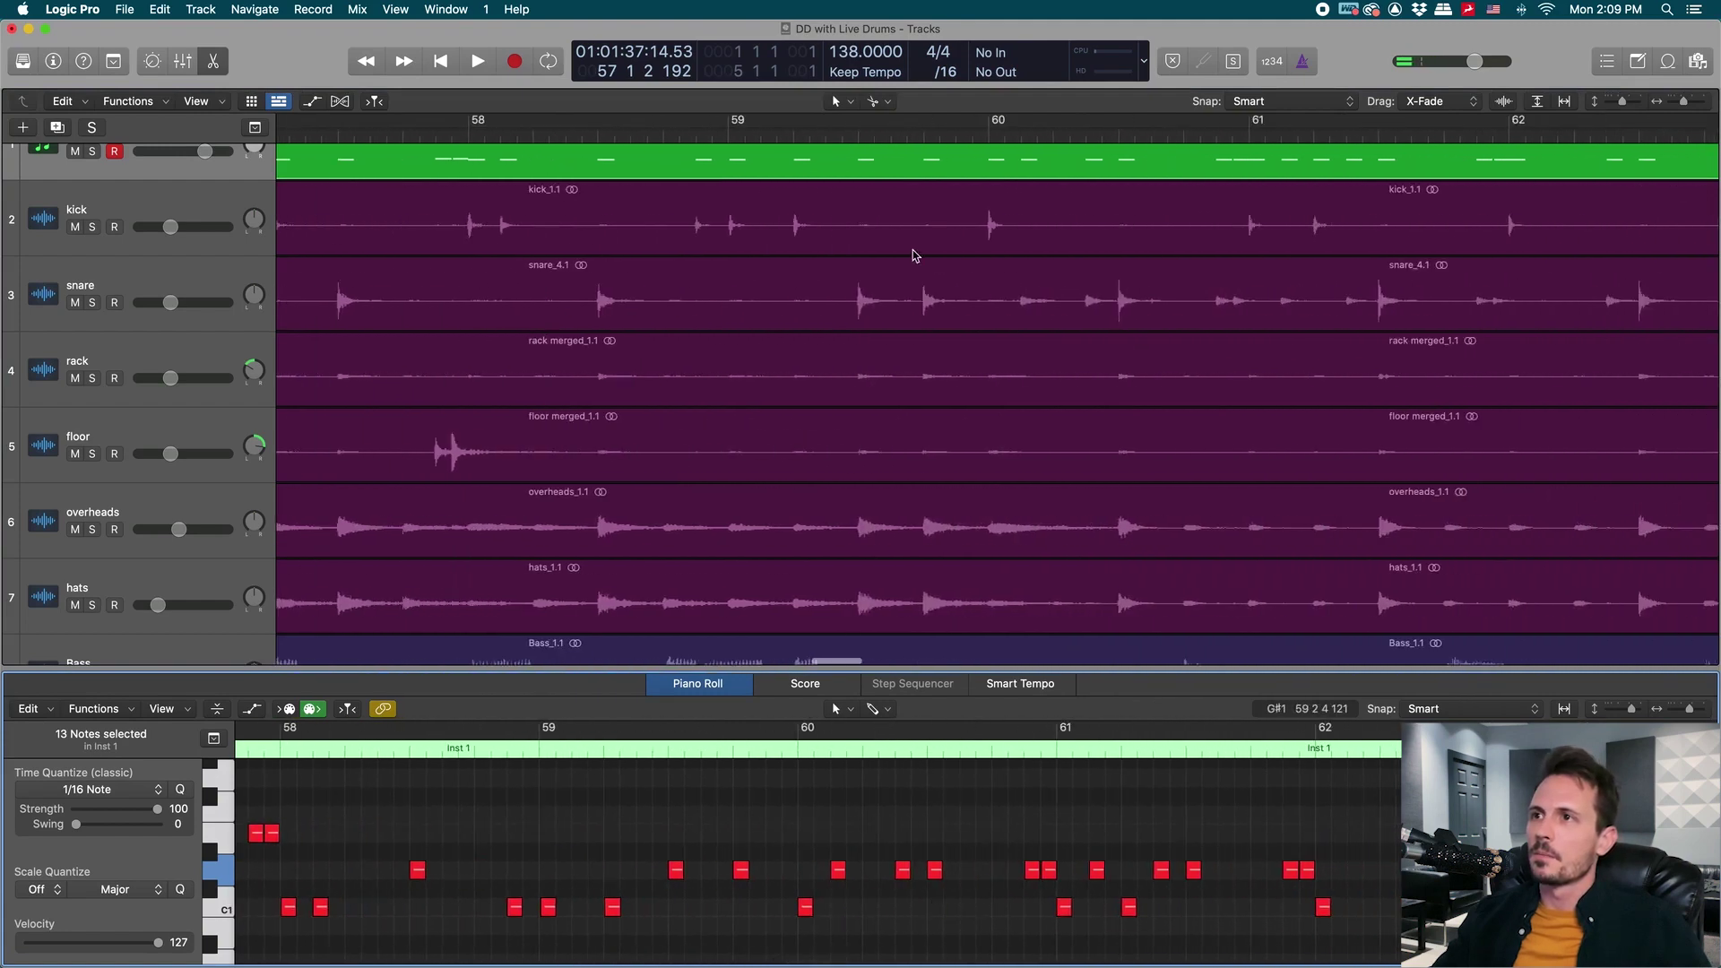
left_click(882, 133)
left_click_drag(815, 823, 902, 876)
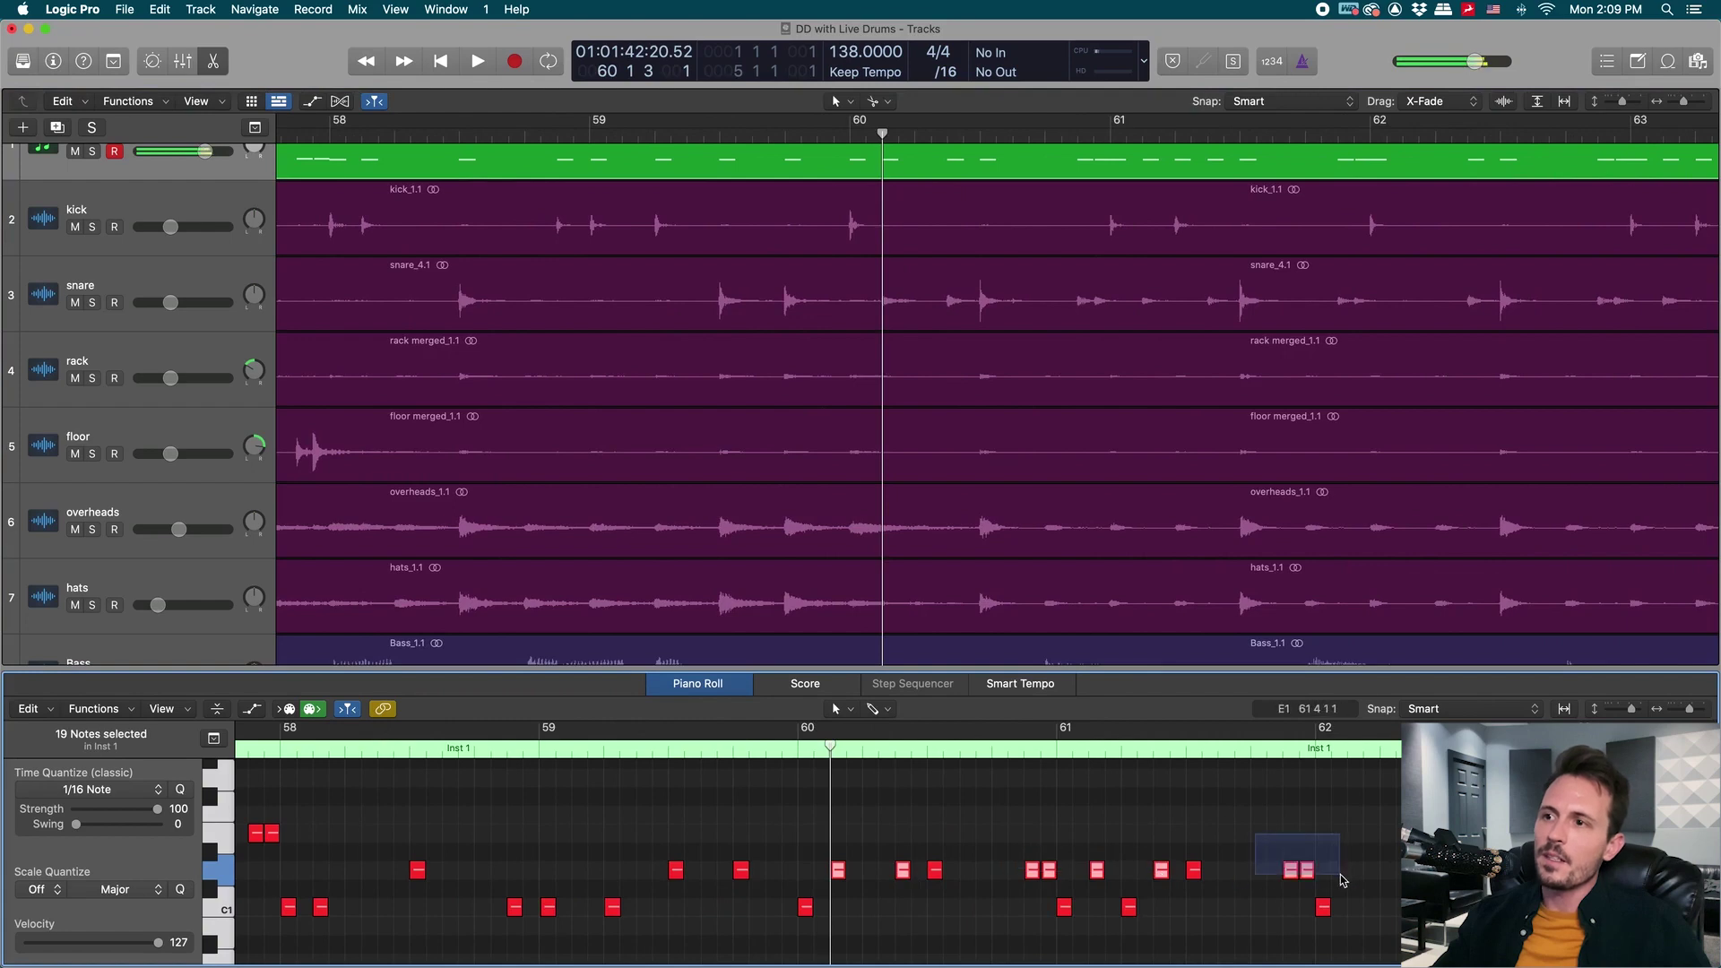
left_click_drag(1342, 880, 1342, 880)
scroll(1300, 861, "right", 7)
scroll(1229, 434, "right", 4)
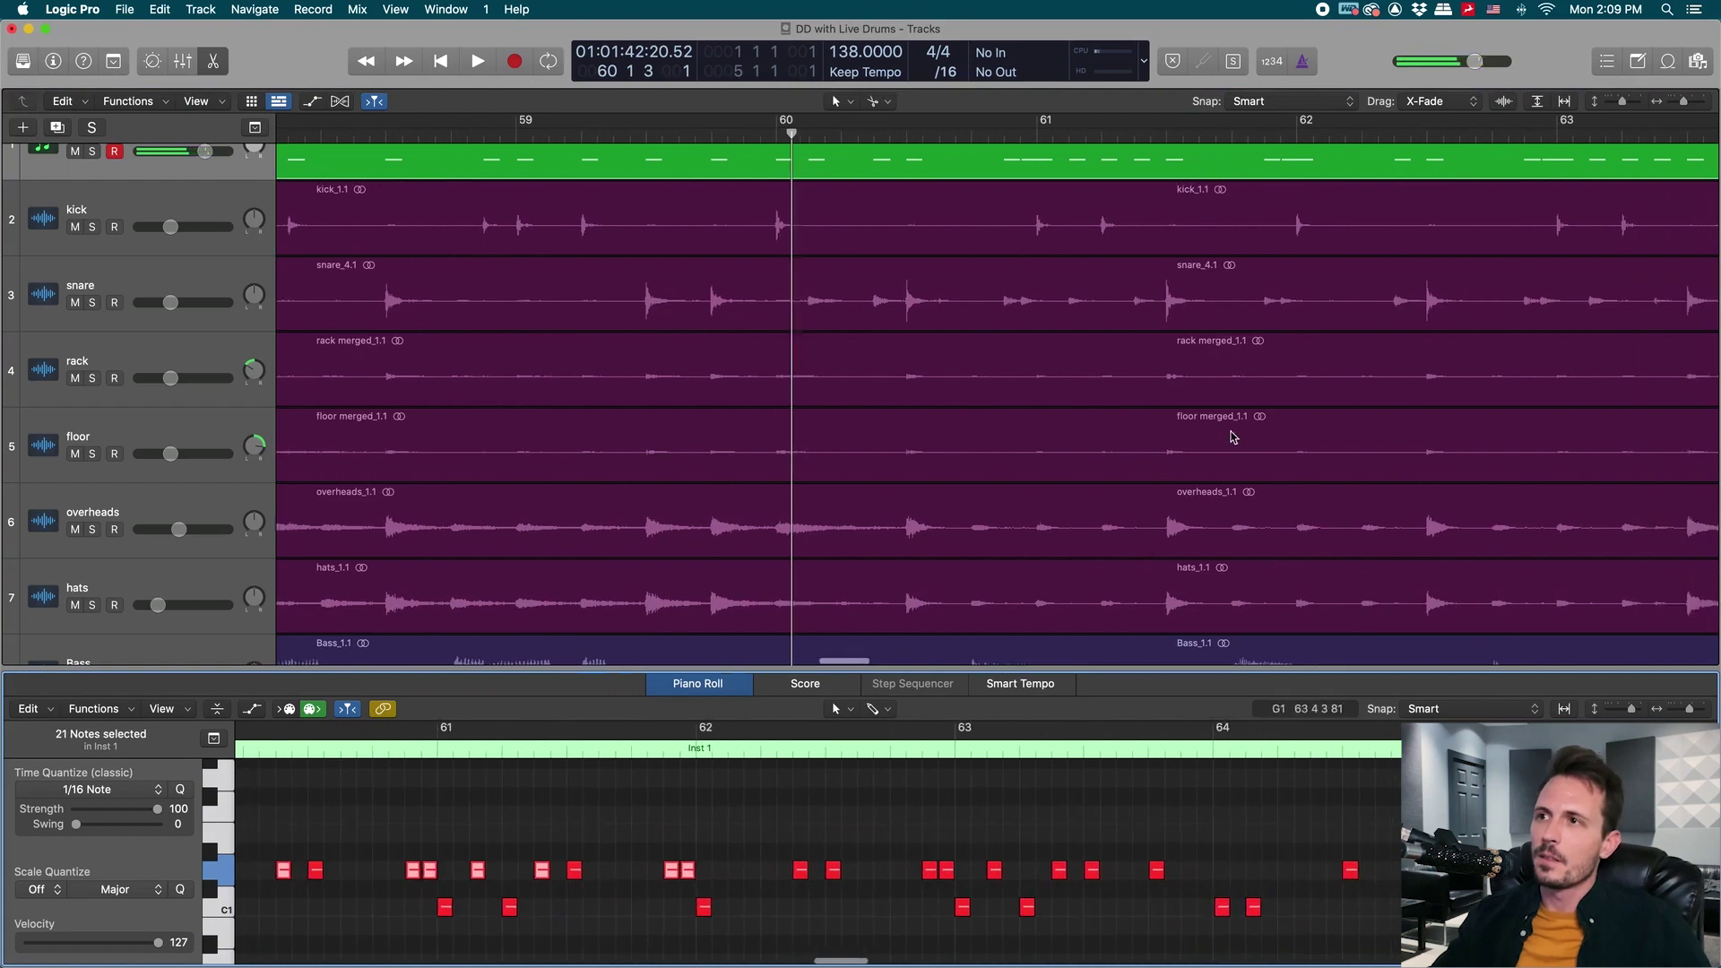
left_click(998, 134)
left_click_drag(750, 842, 901, 875)
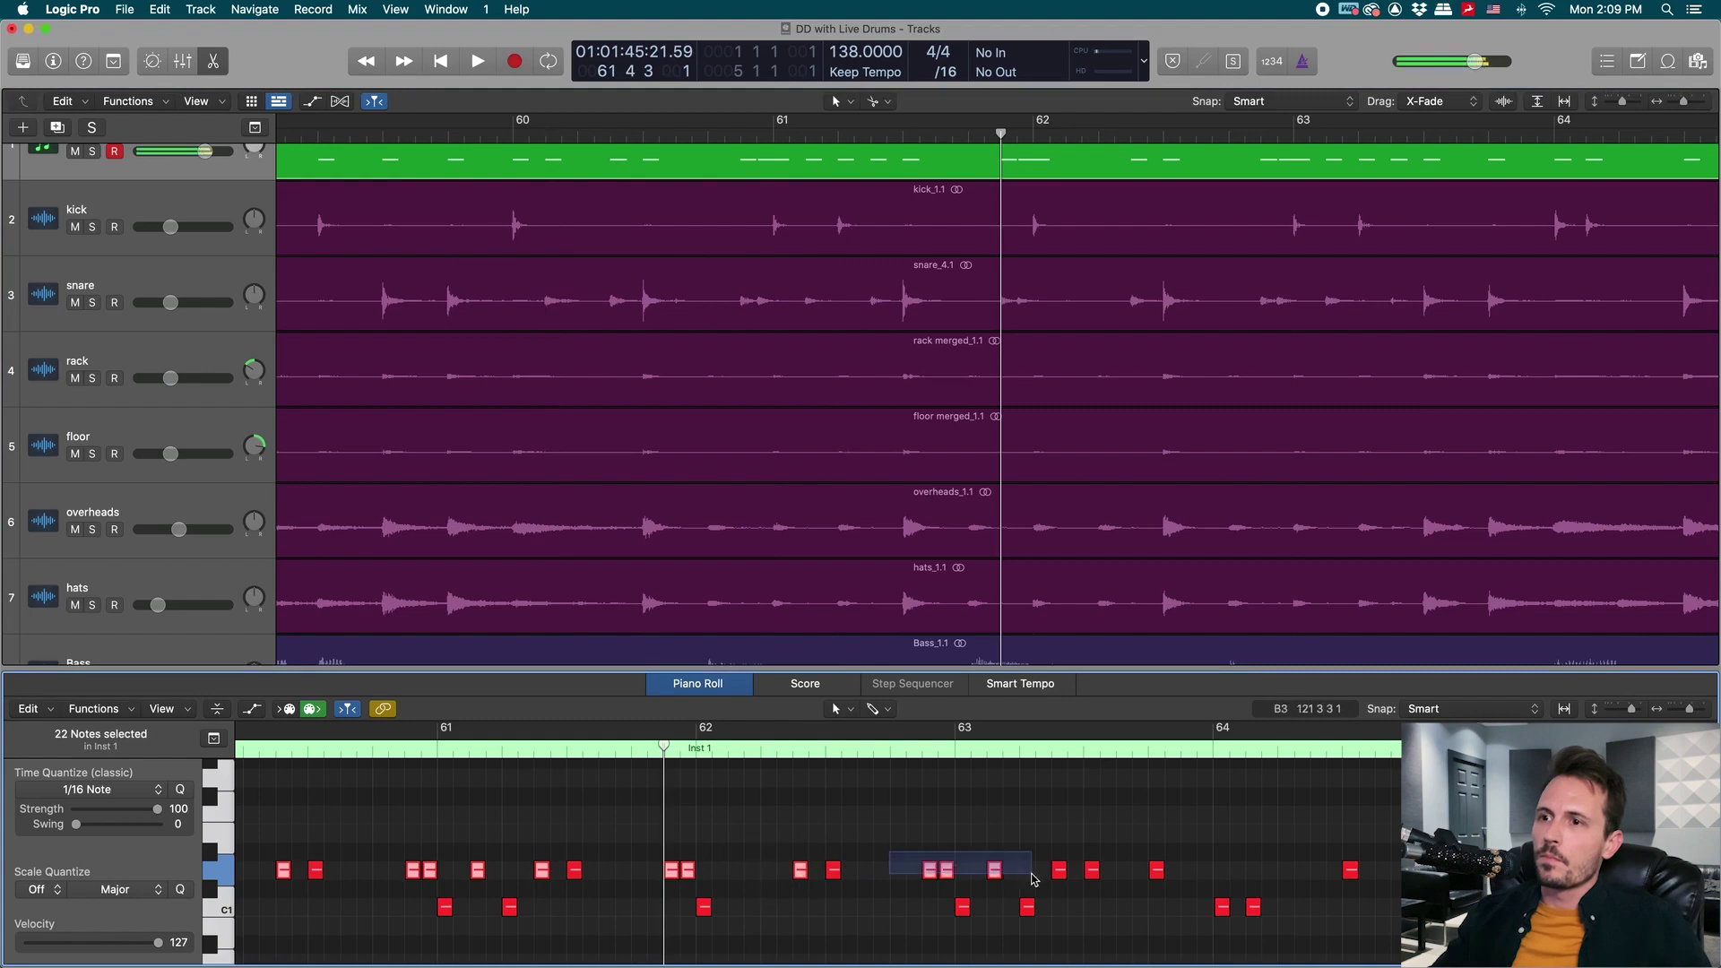
left_click(1153, 866, "shift")
scroll(1156, 865, "right", 8)
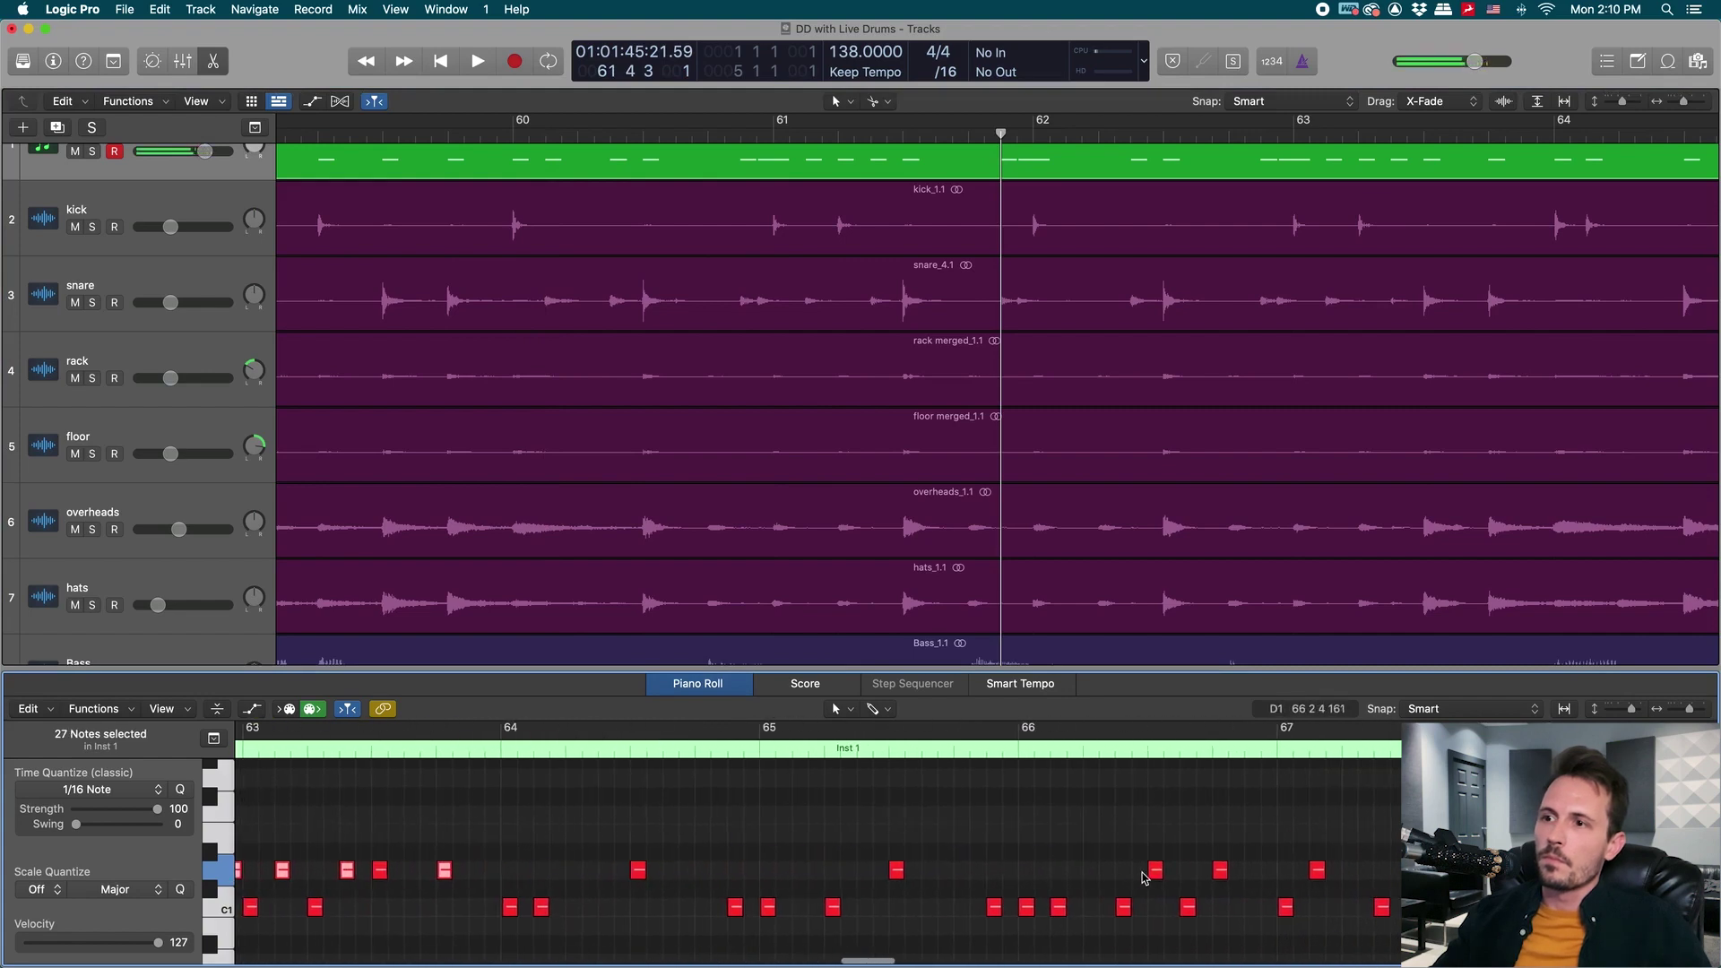
Set the velocity of all selected snare ghost notes to 81 and play the section from bar 52.
scroll(1219, 570, "right", 10)
scroll(1206, 570, "right", 20)
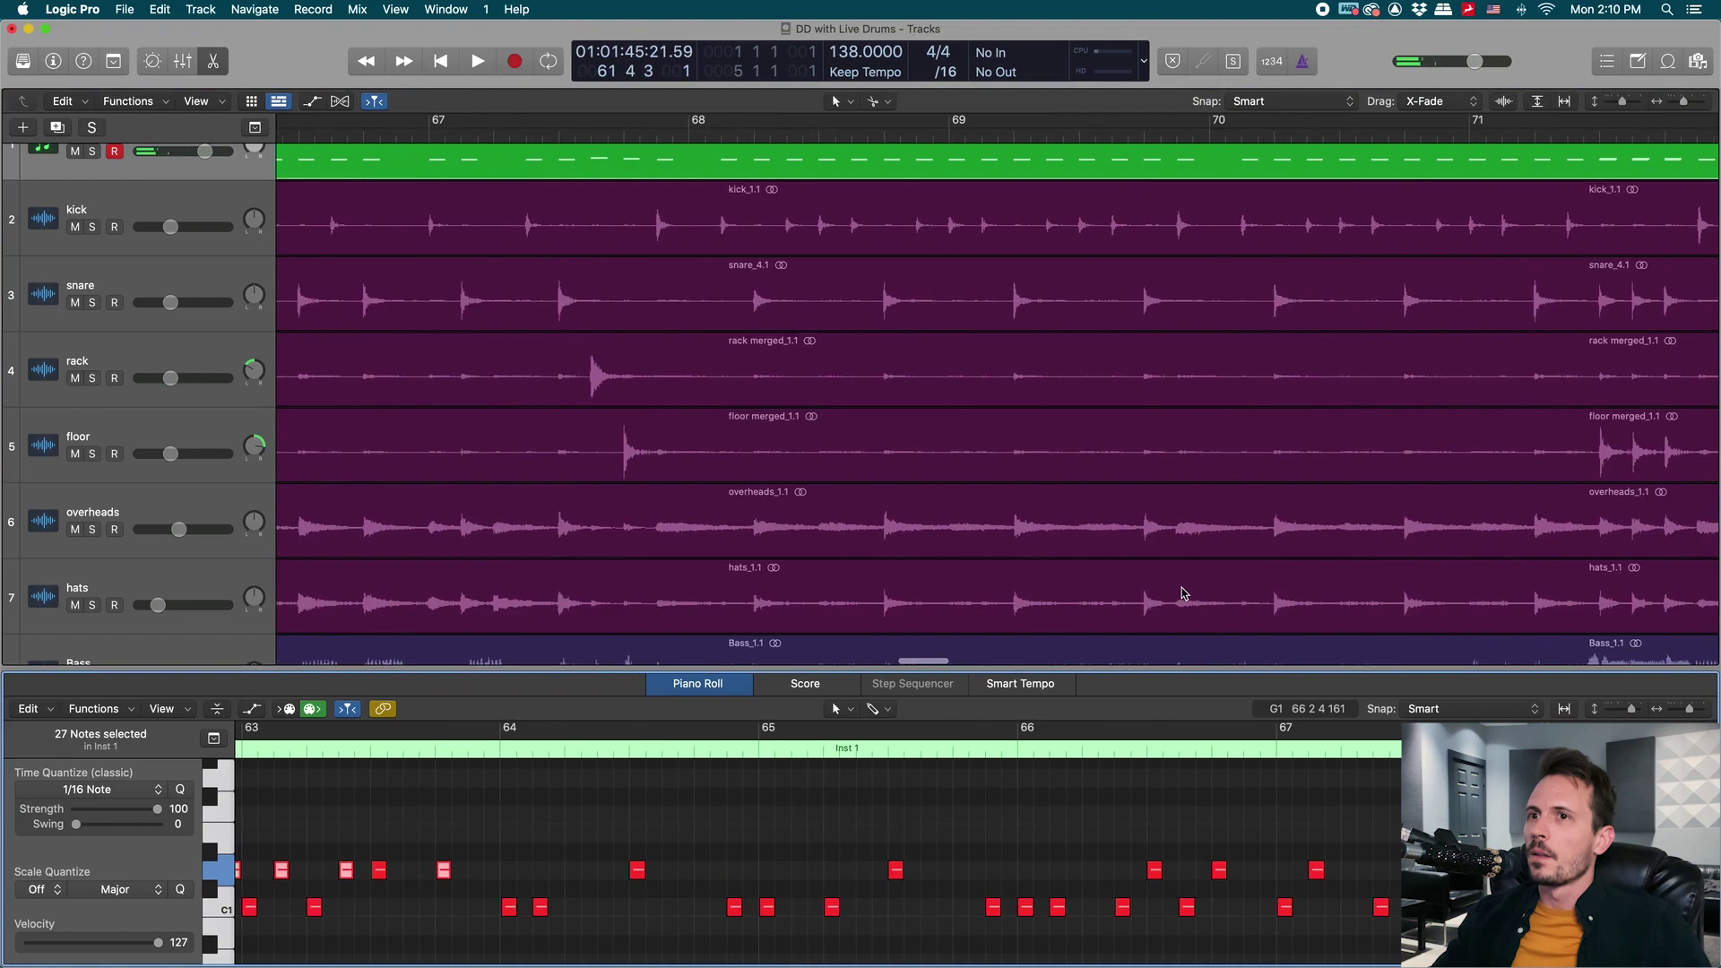
scroll(826, 481, "left", 20)
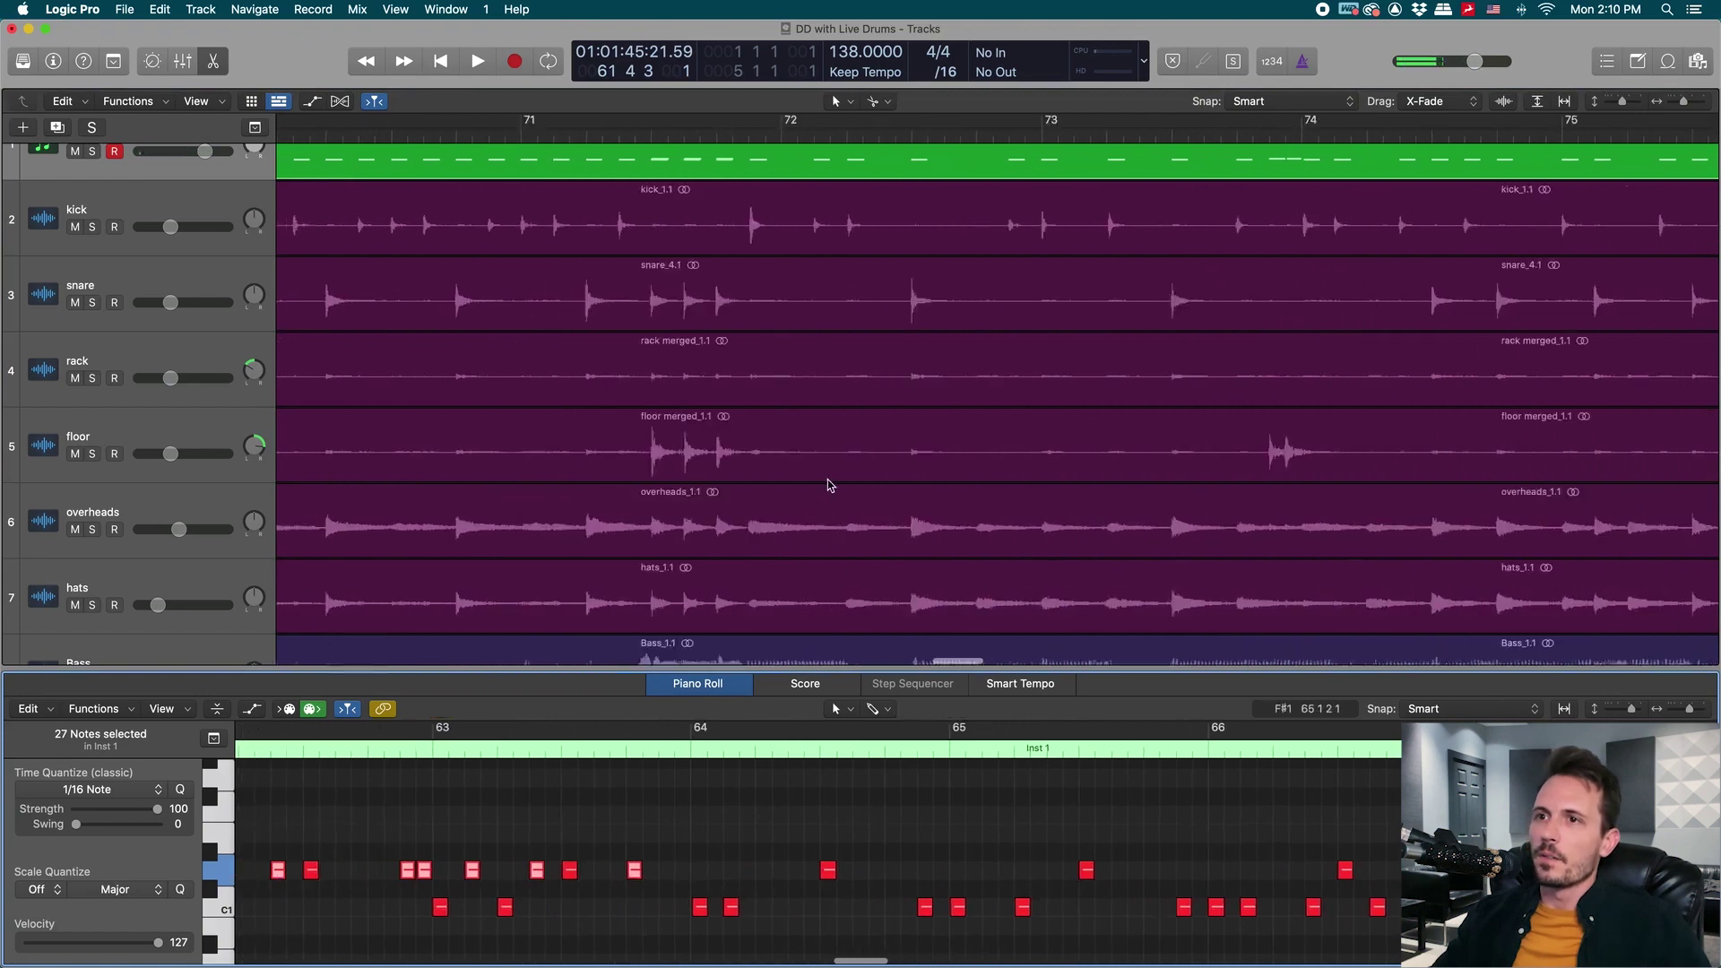
scroll(740, 877, "left", 18)
scroll(745, 869, "left", 20)
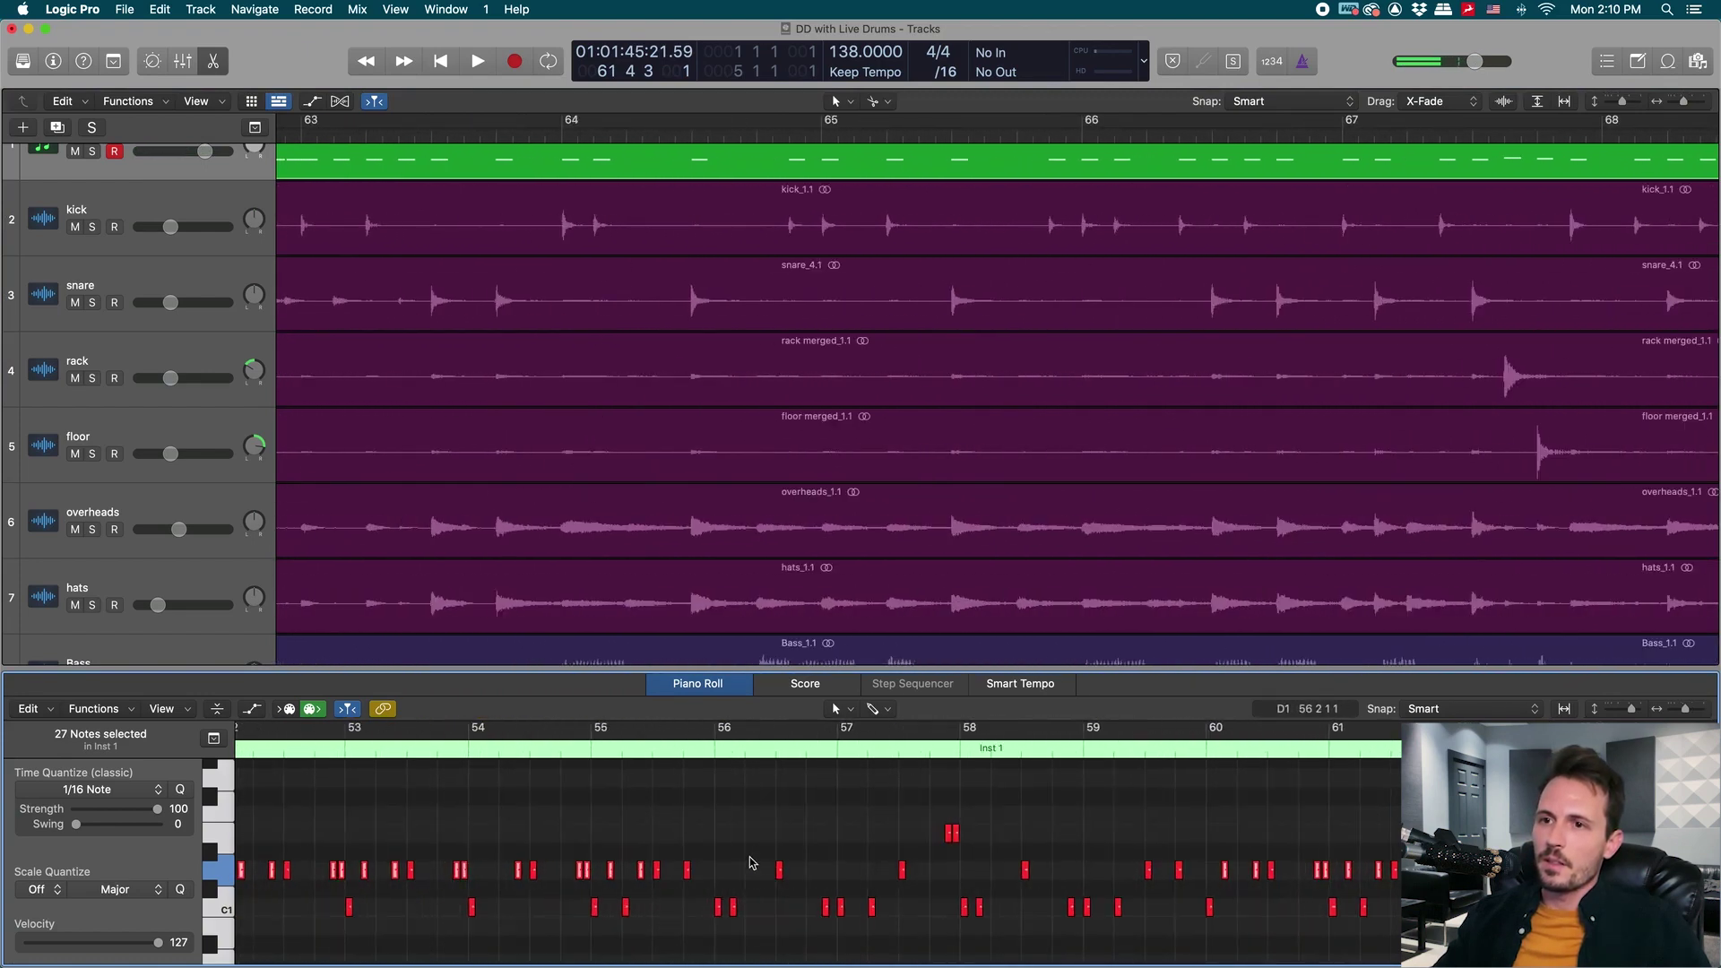
scroll(792, 851, "right", 3)
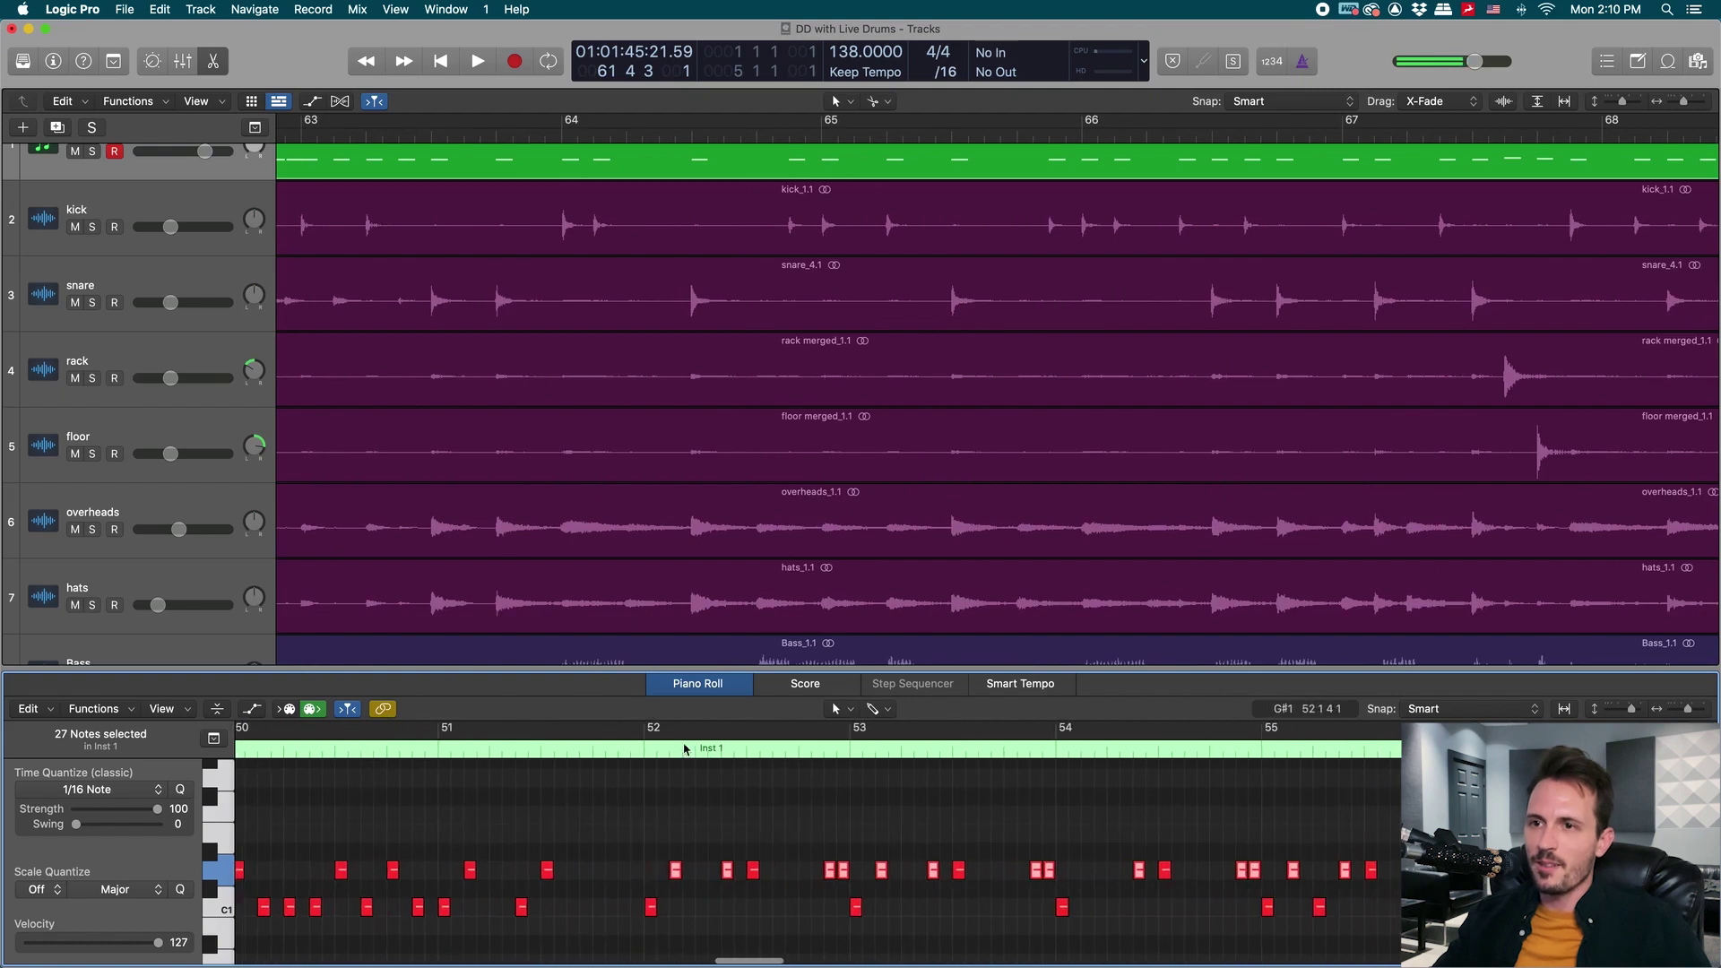
left_click(640, 753)
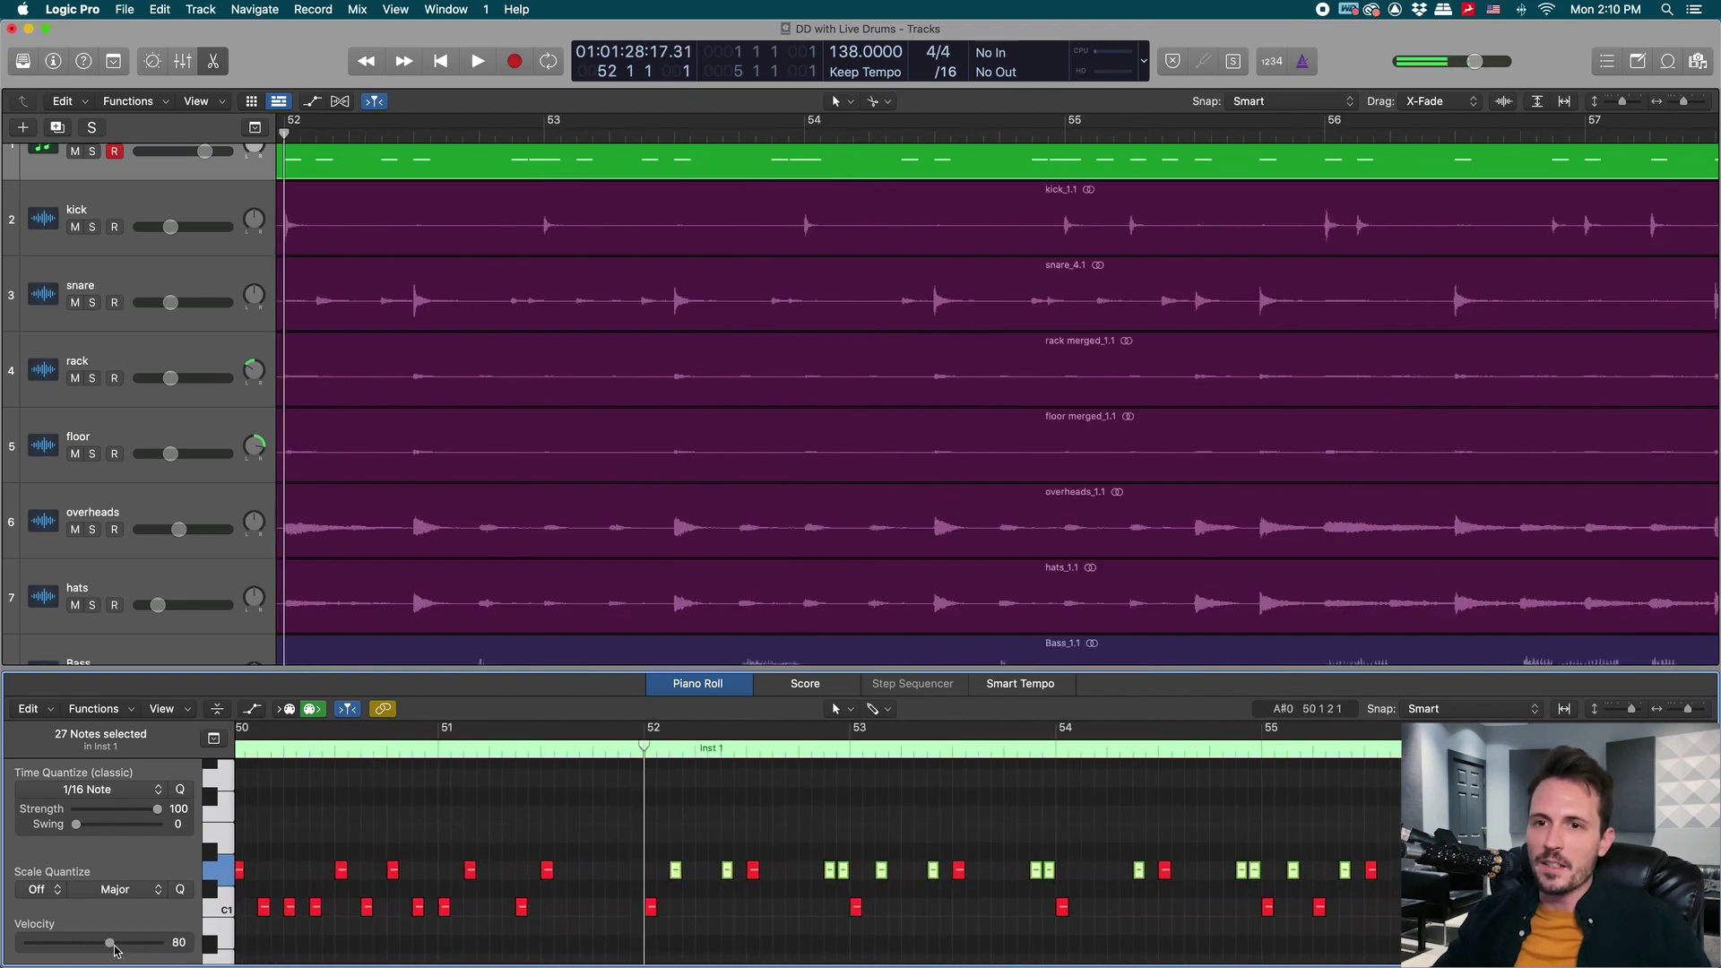
key("space")
left_click_drag(108, 945, 111, 942)
left_click(817, 839)
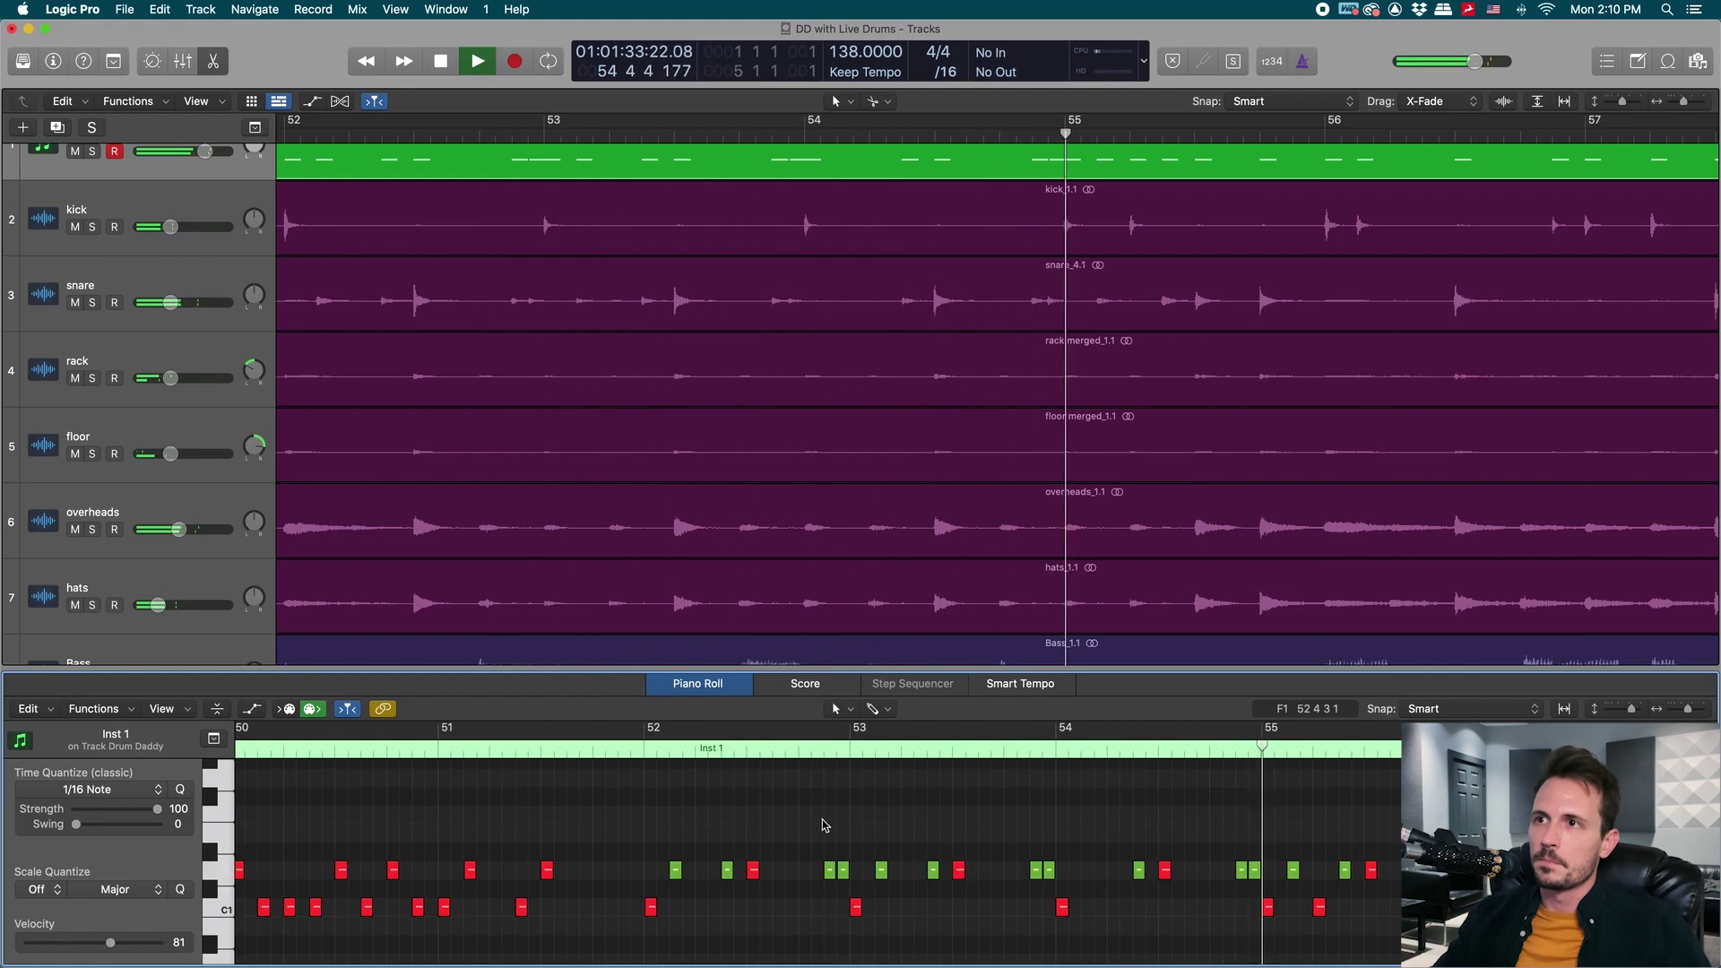
scroll(1010, 804, "right", 1)
key("space")
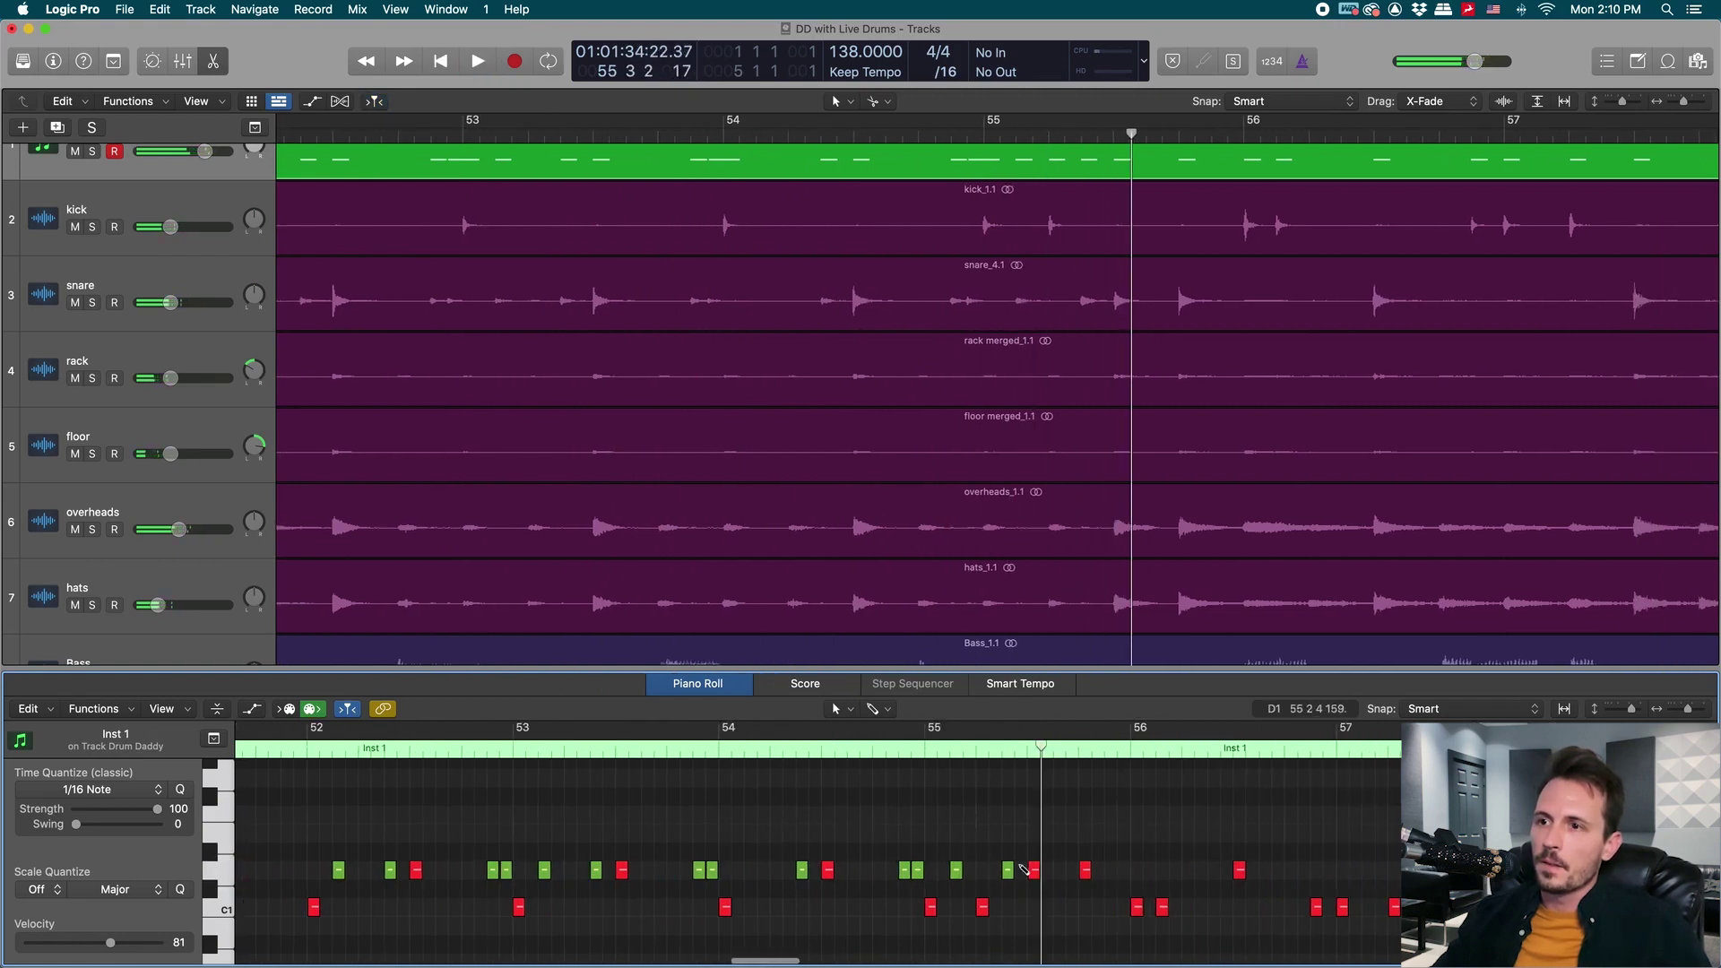
Raise the last ghost note in bar 55, set the snare note at 55 3 to velocity 119, and play from bar 52.
mouse_move(1008, 869)
left_mouse_down()
mouse_move(1013, 850)
mouse_move(1037, 887)
left_mouse_up()
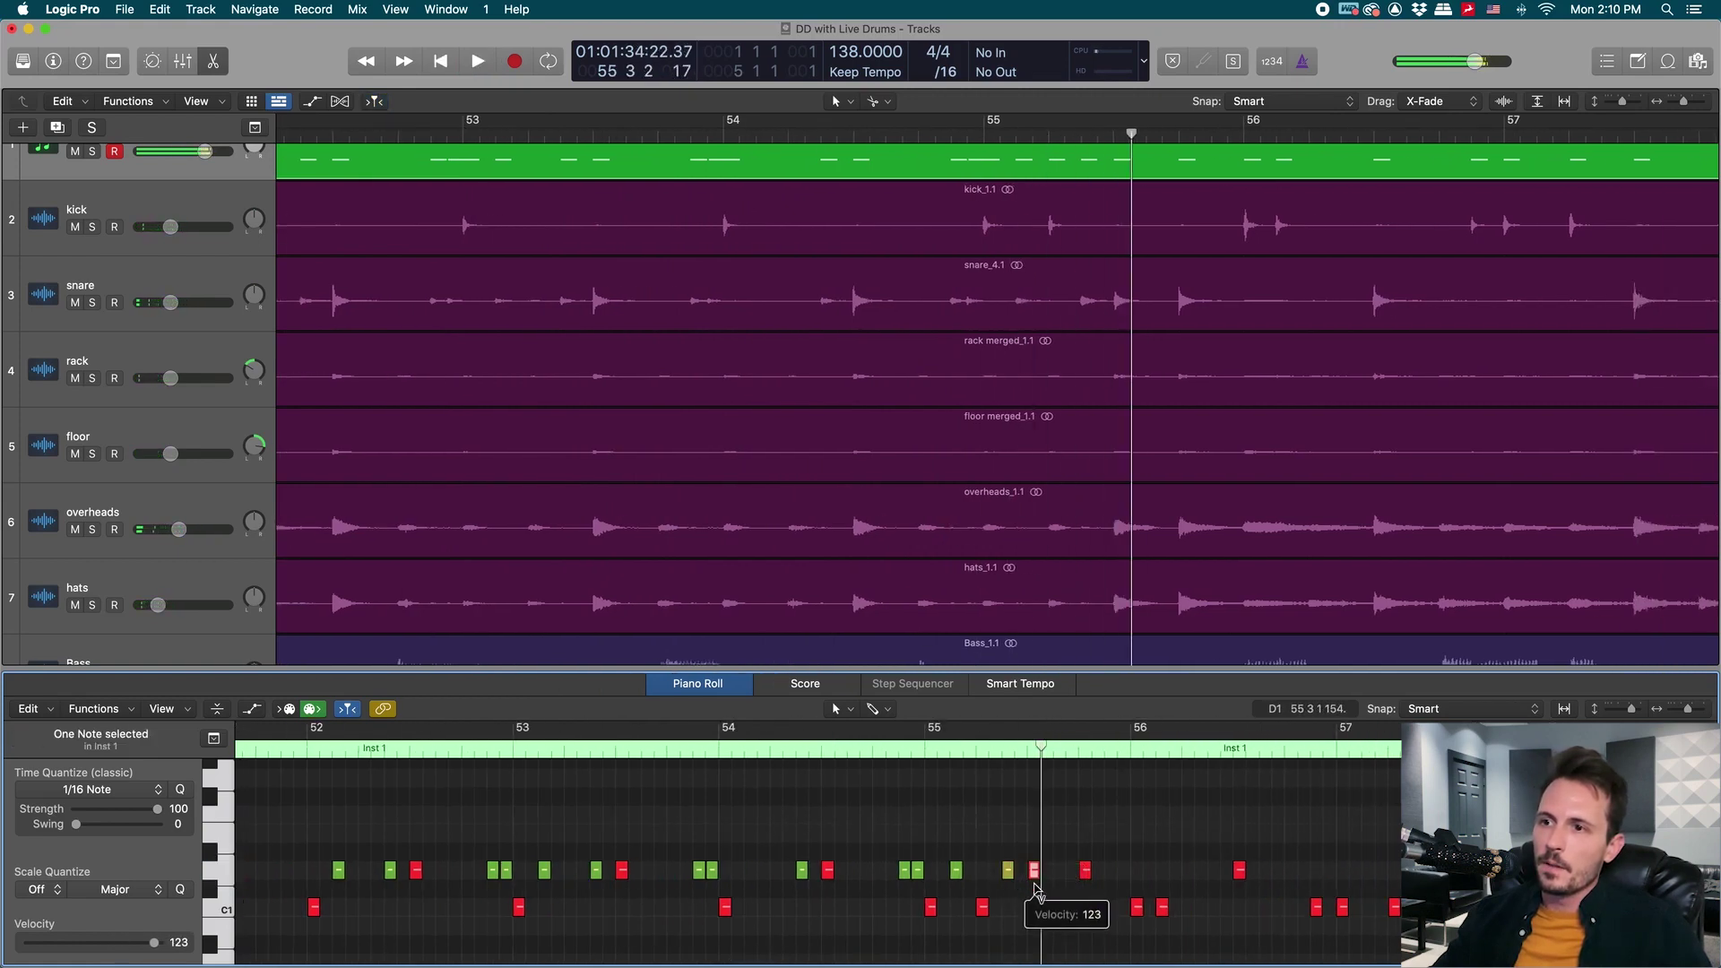
key("space")
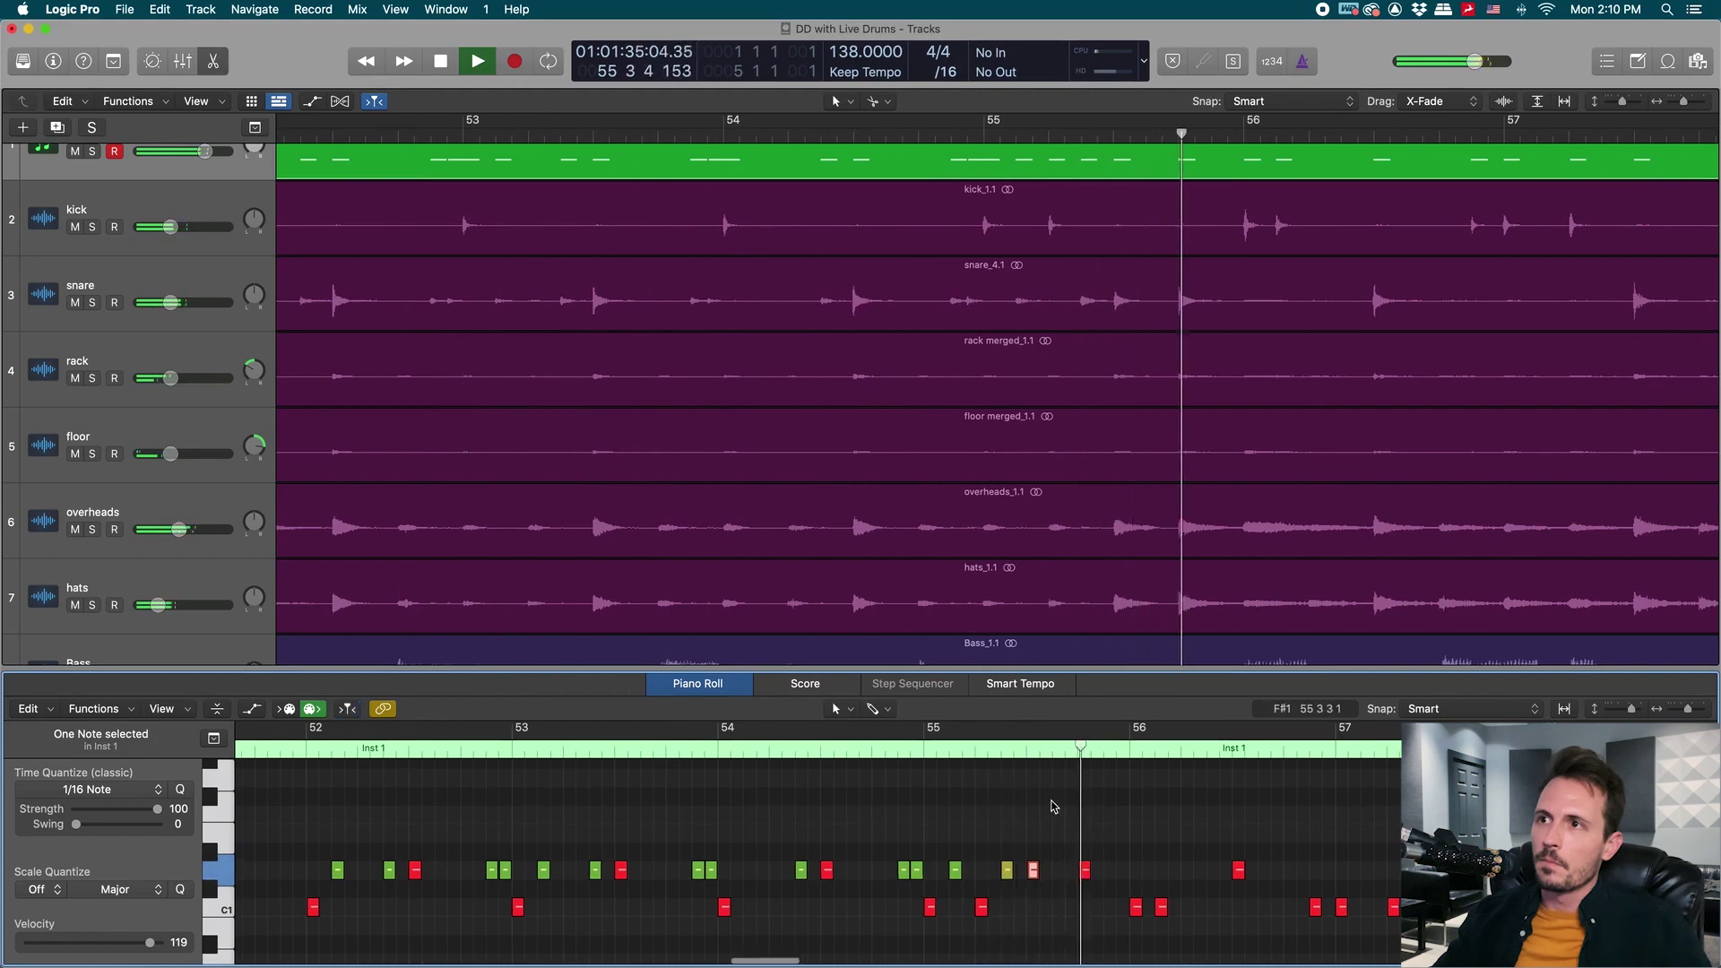
scroll(776, 800, "left", 1)
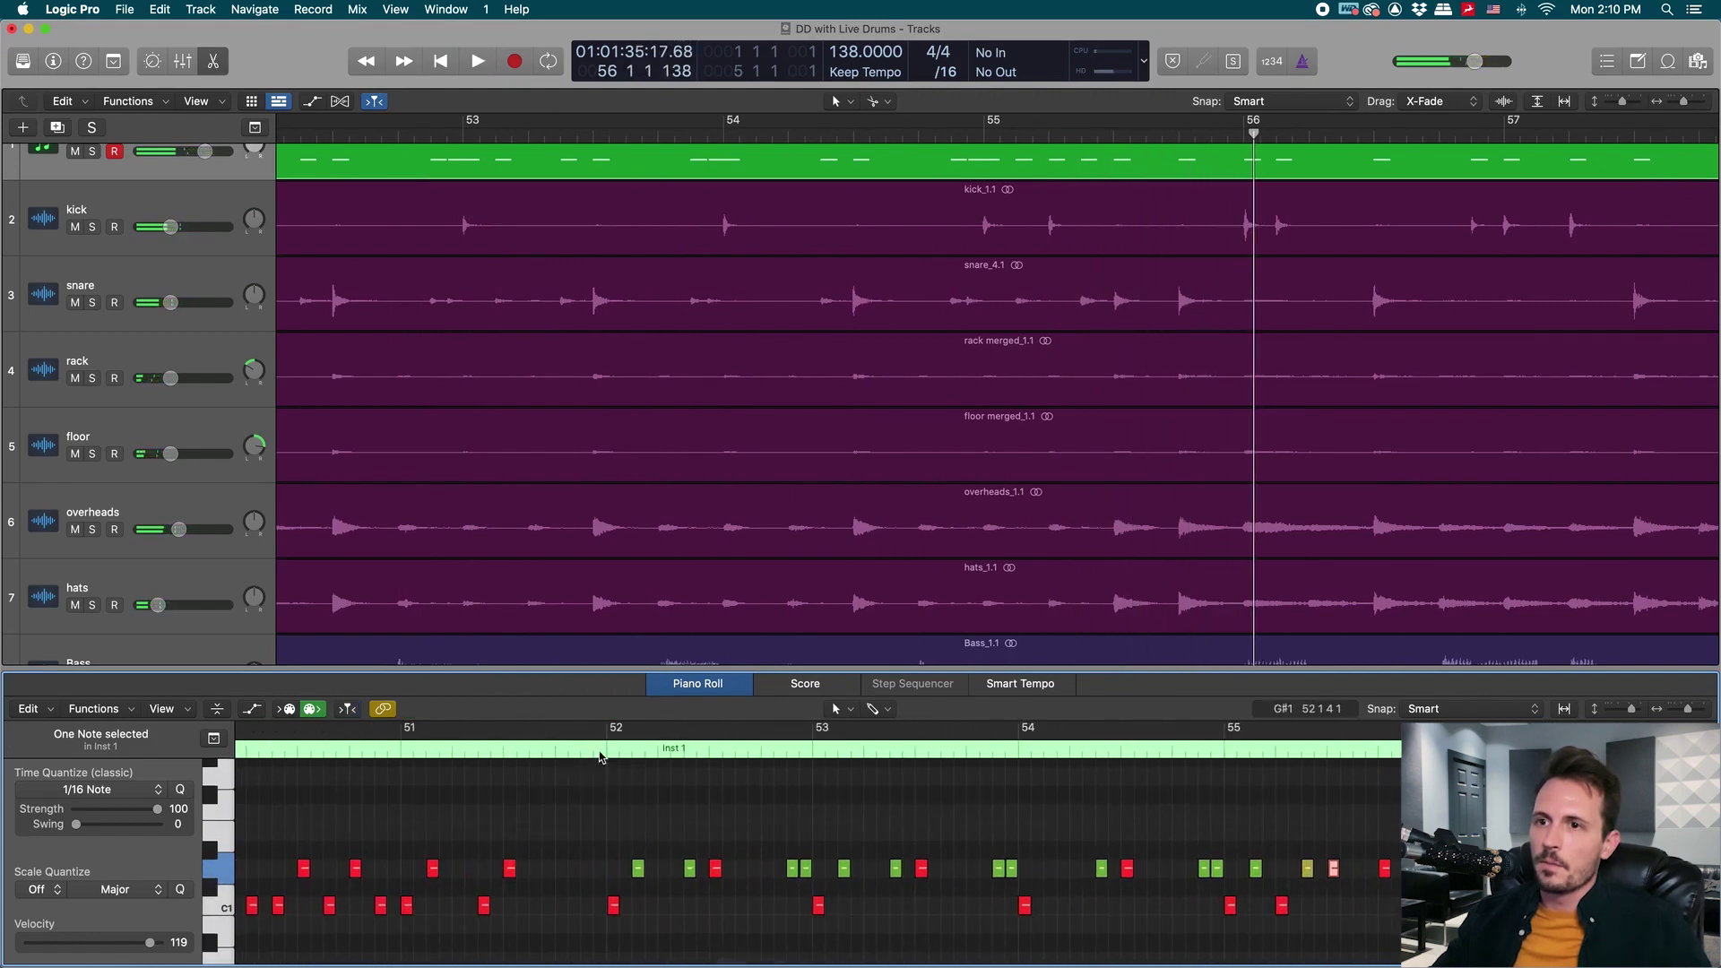
double_click(600, 747)
key("space")
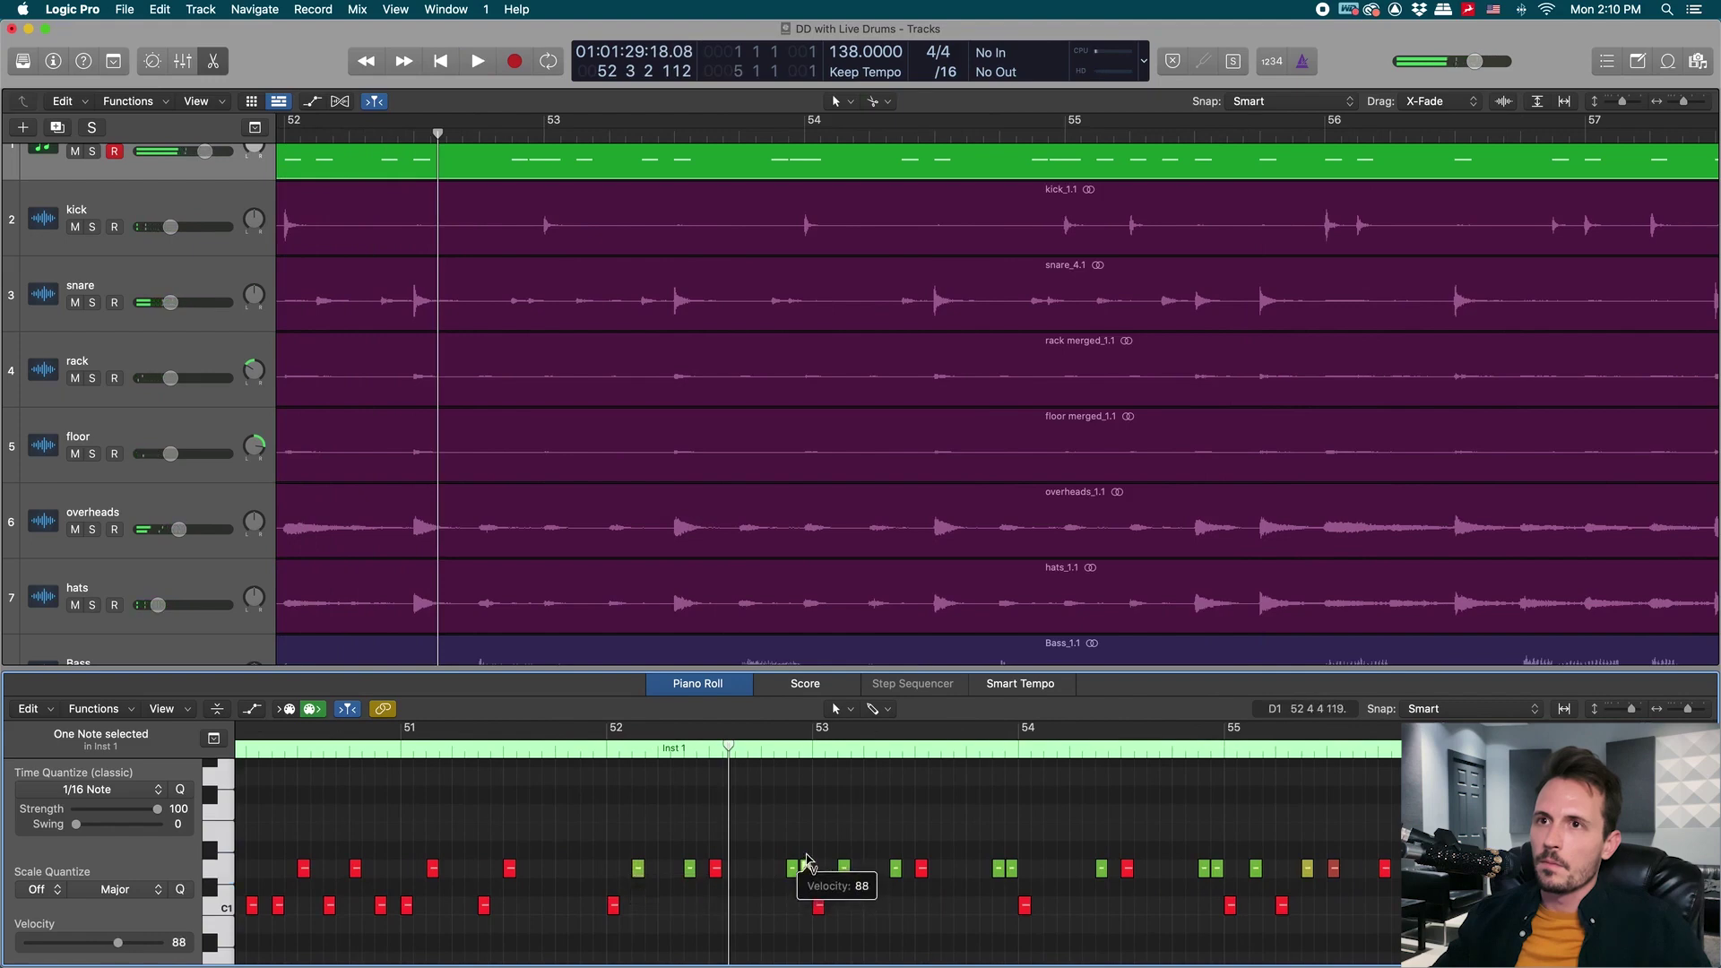
Vary the velocities of individual snare ghost notes in bars 52 to 55, with 89 on the 54 2 note, and play through to bar 57.
left_click_drag(896, 874, 900, 859)
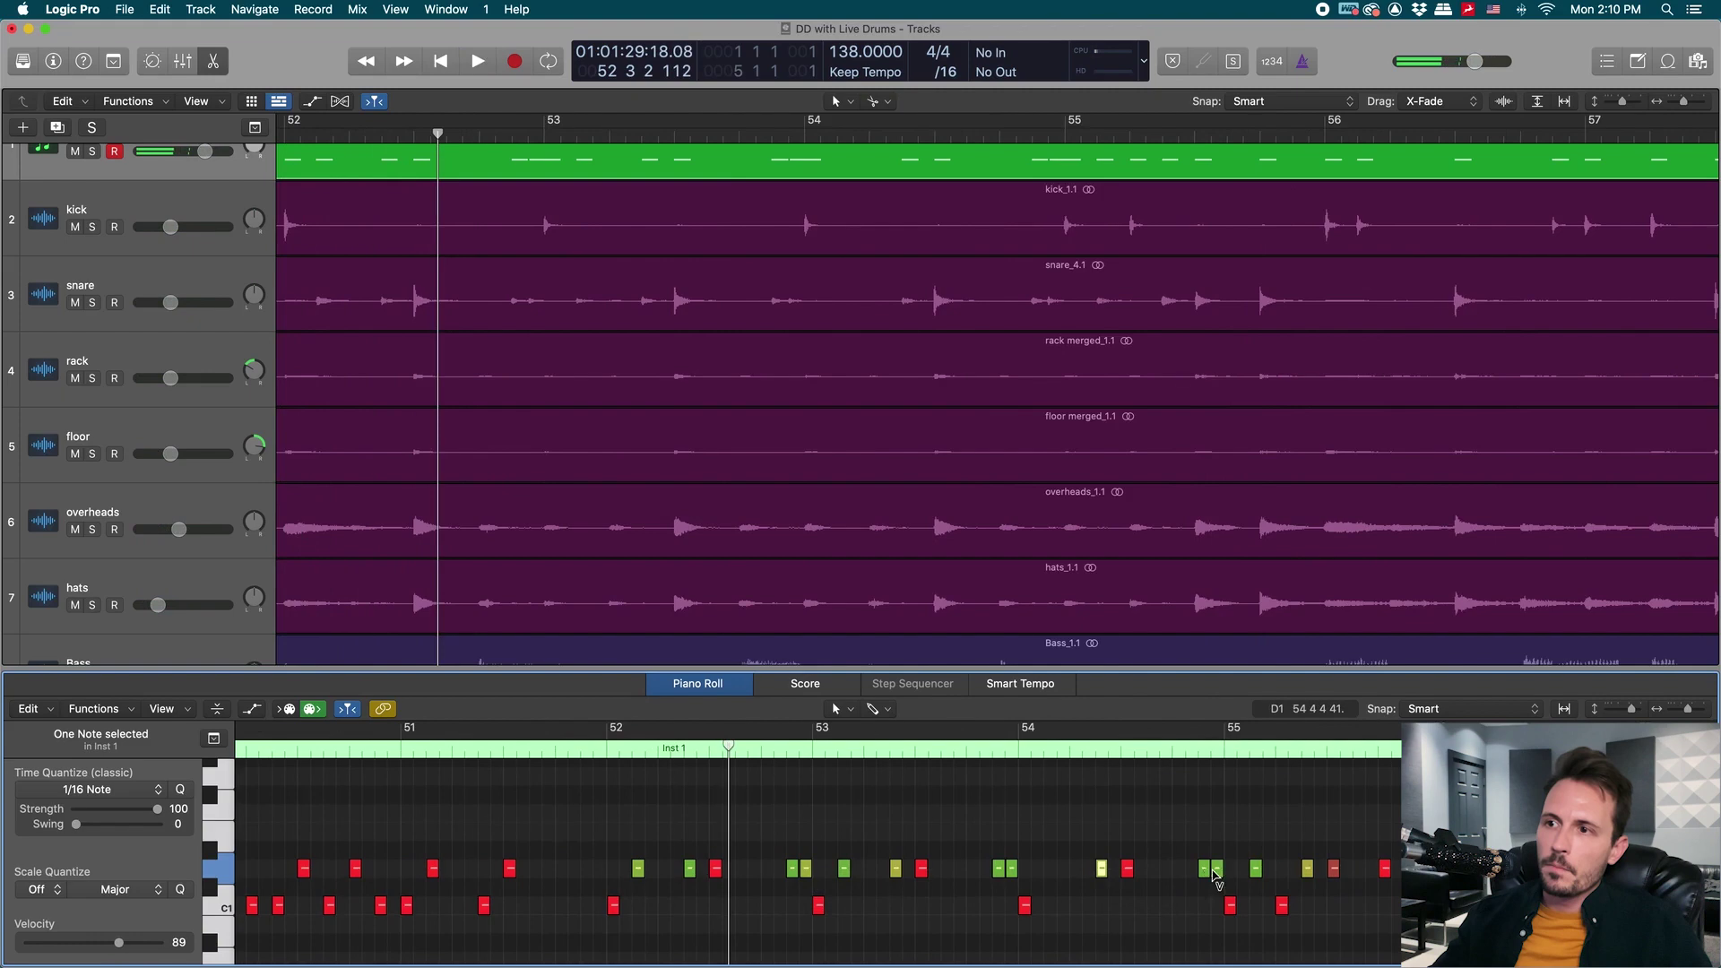
left_click_drag(1212, 870, 1215, 870)
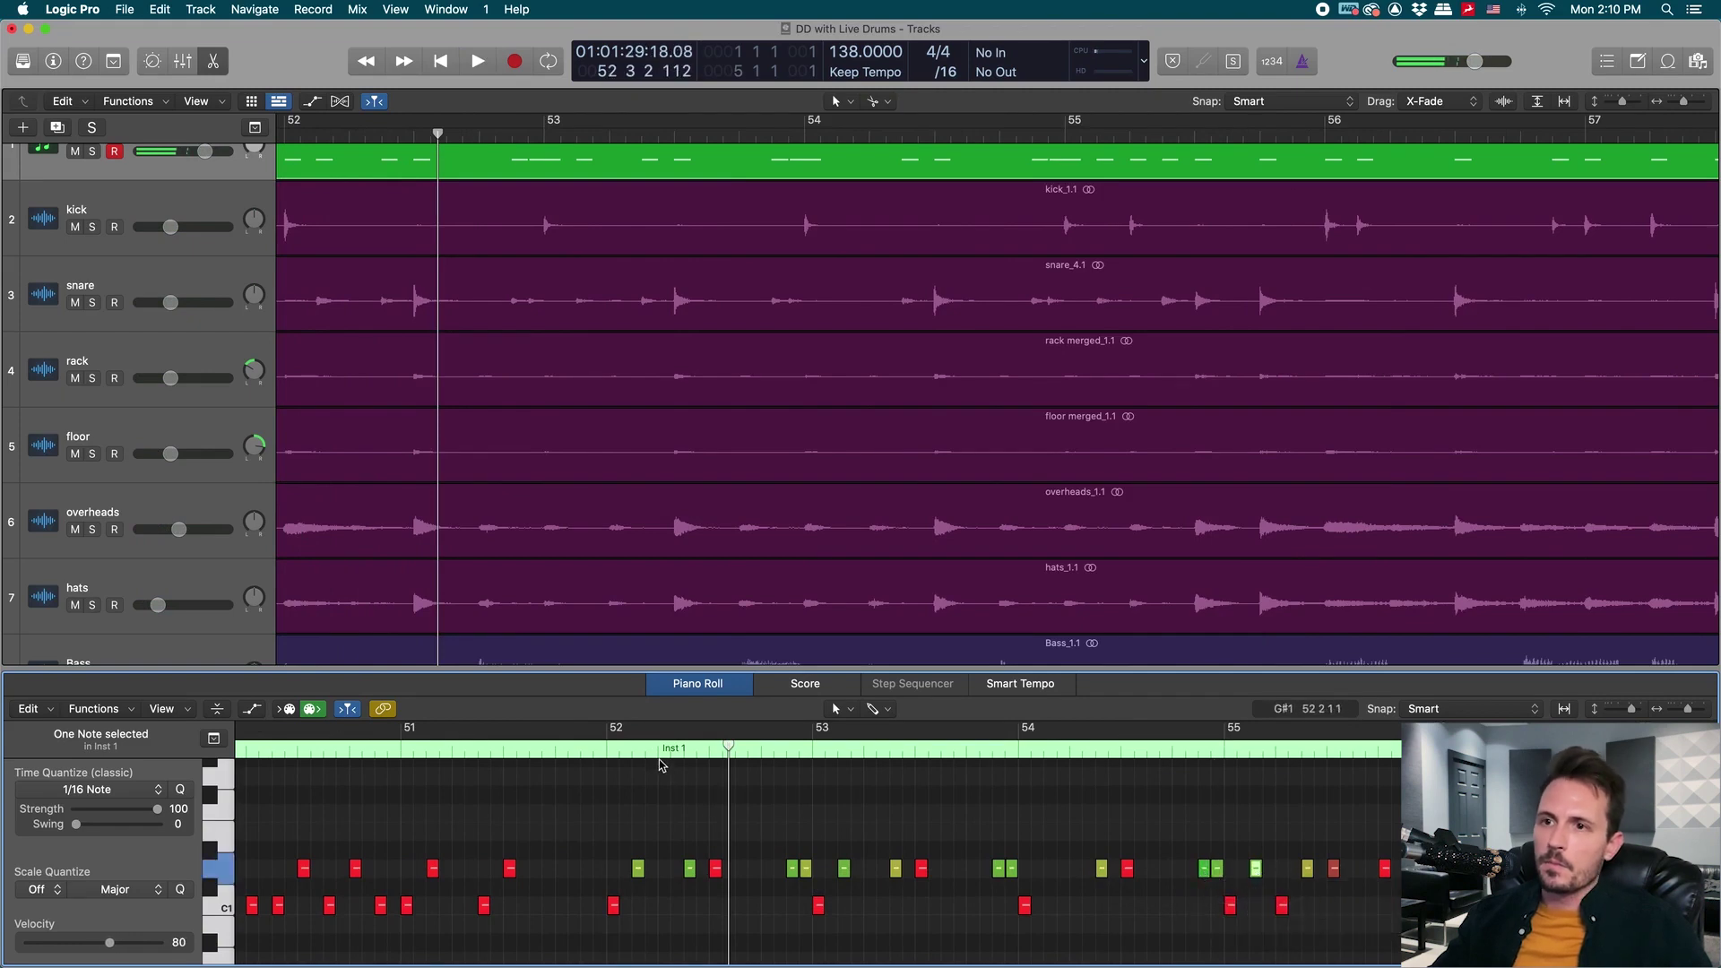
key("space")
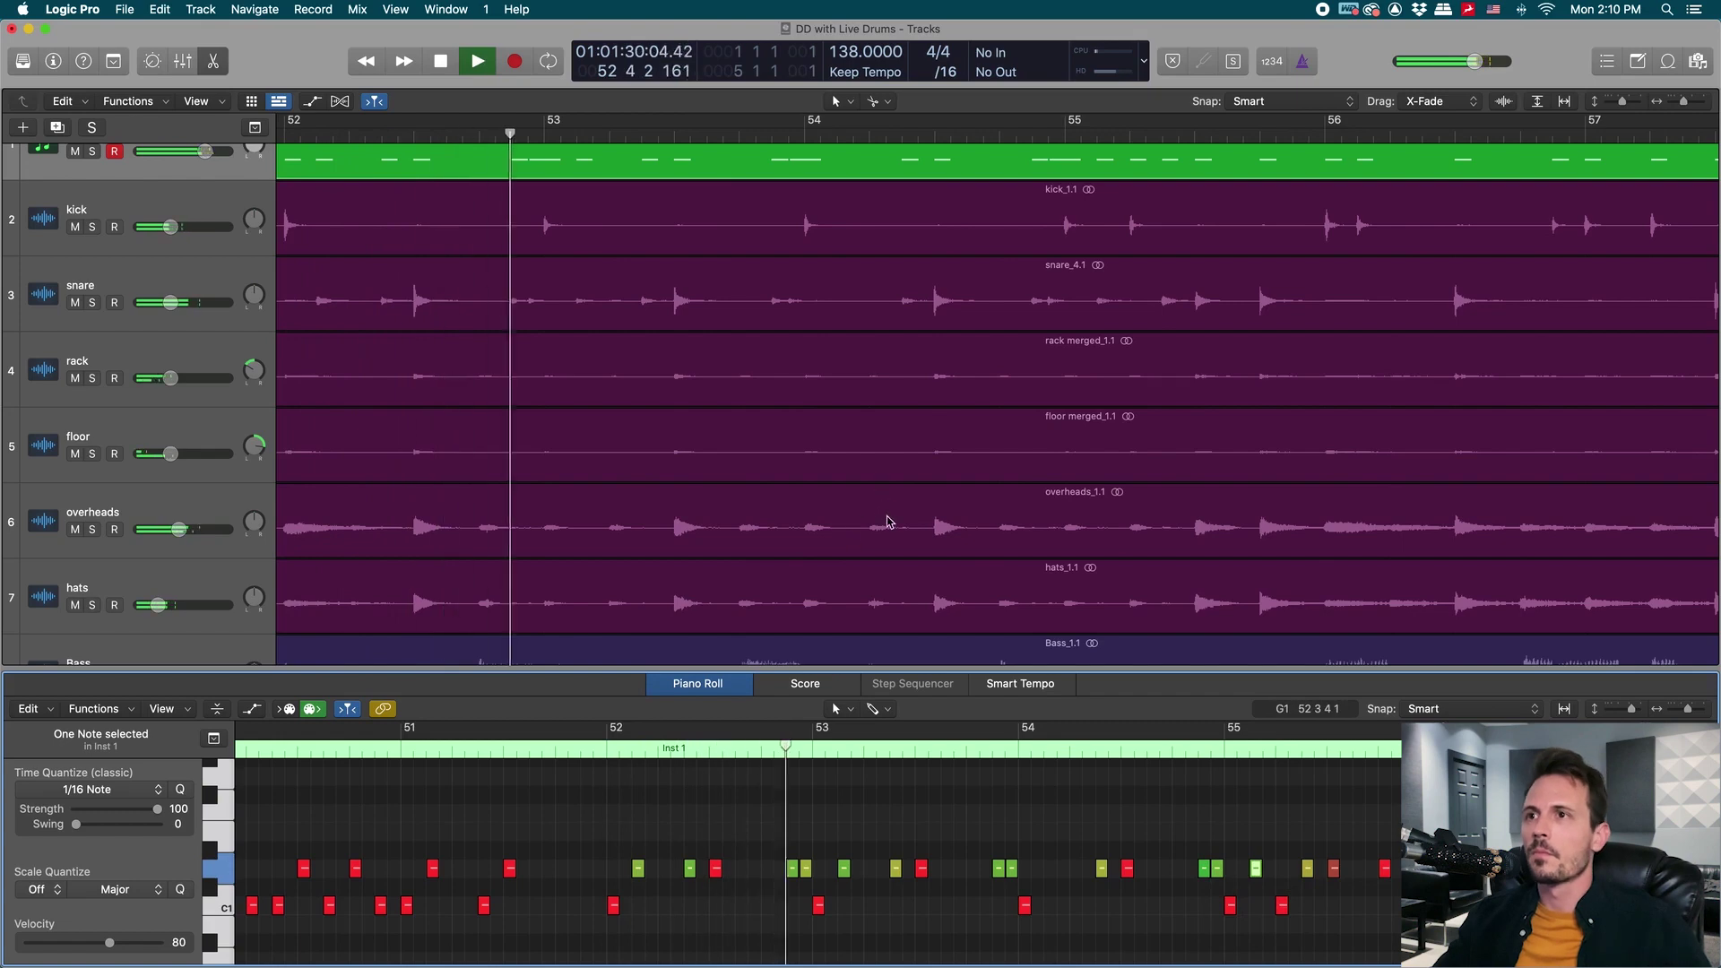
scroll(887, 522, "right", 3)
scroll(859, 868, "right", 5)
scroll(1059, 487, "right", 5)
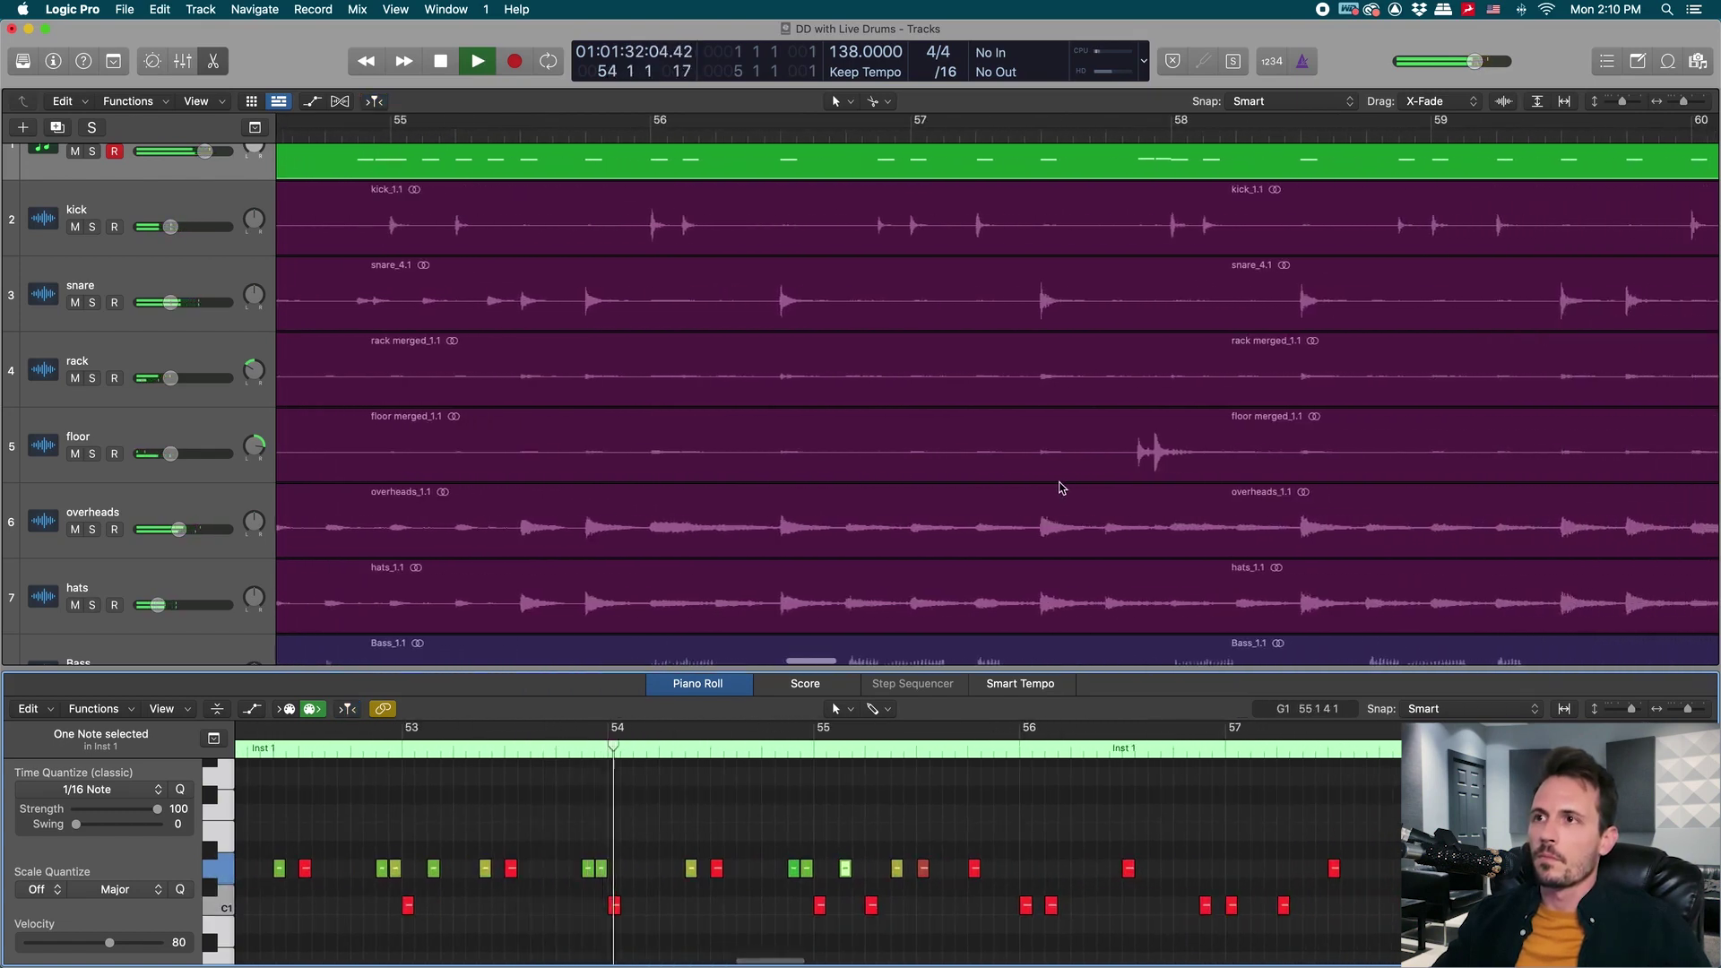
scroll(920, 517, "left", 3)
scroll(999, 871, "right", 5)
left_click(996, 856)
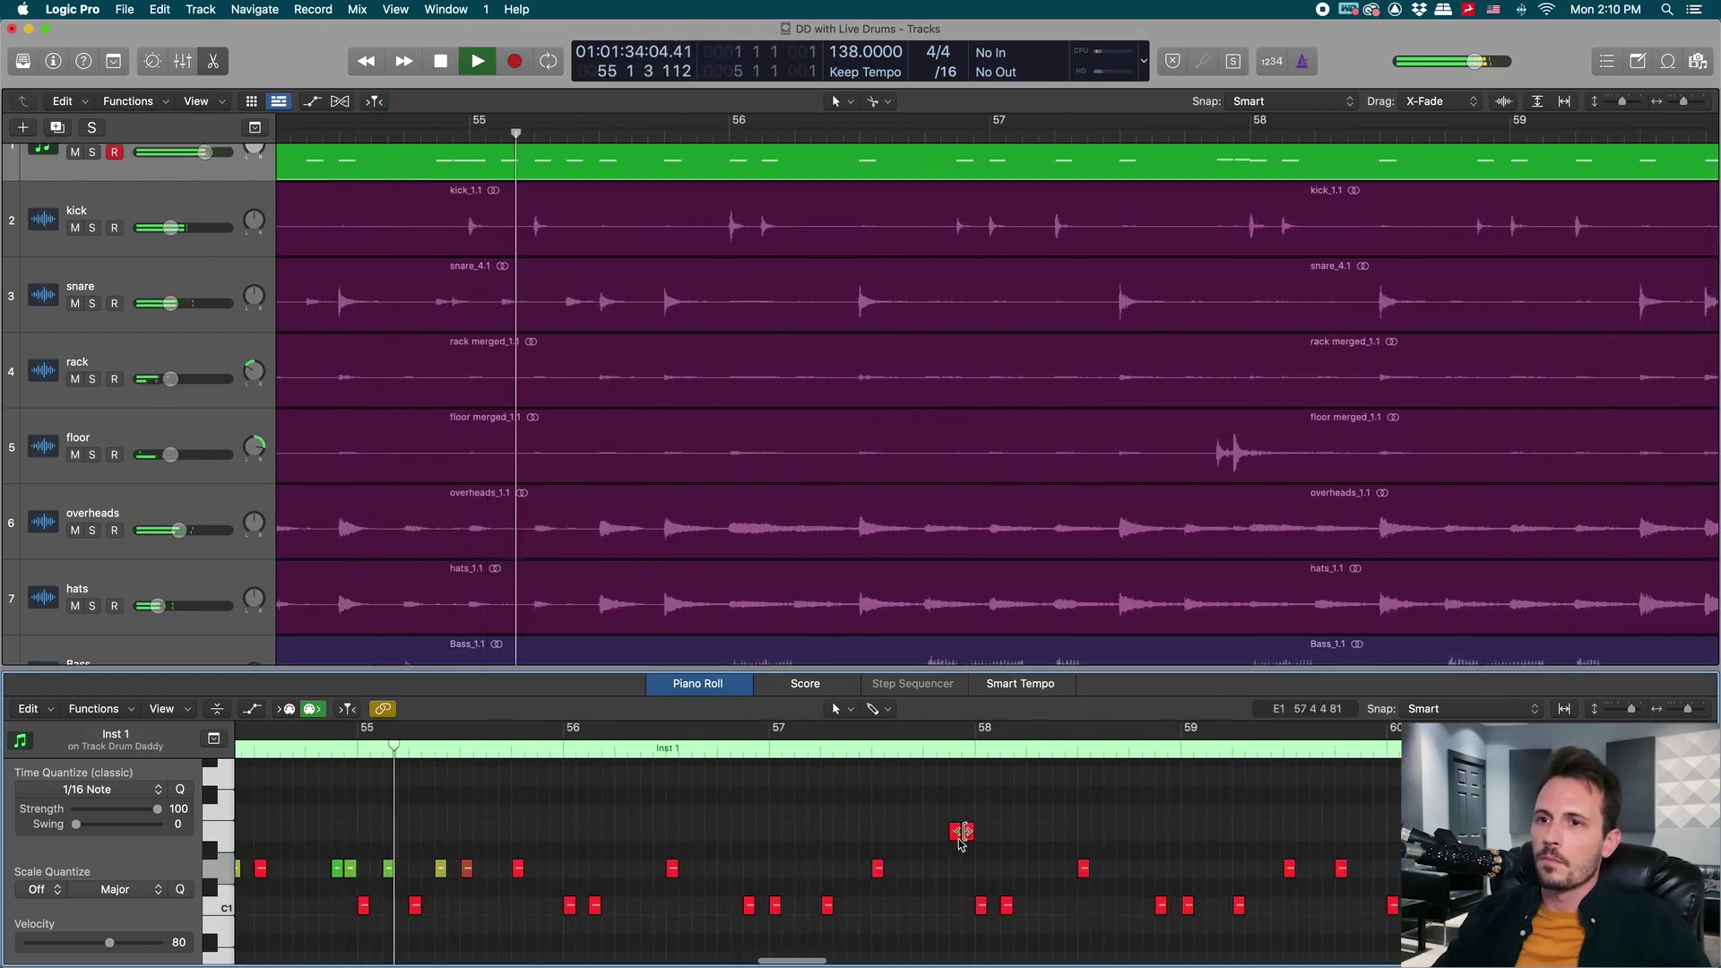
mouse_move(956, 838)
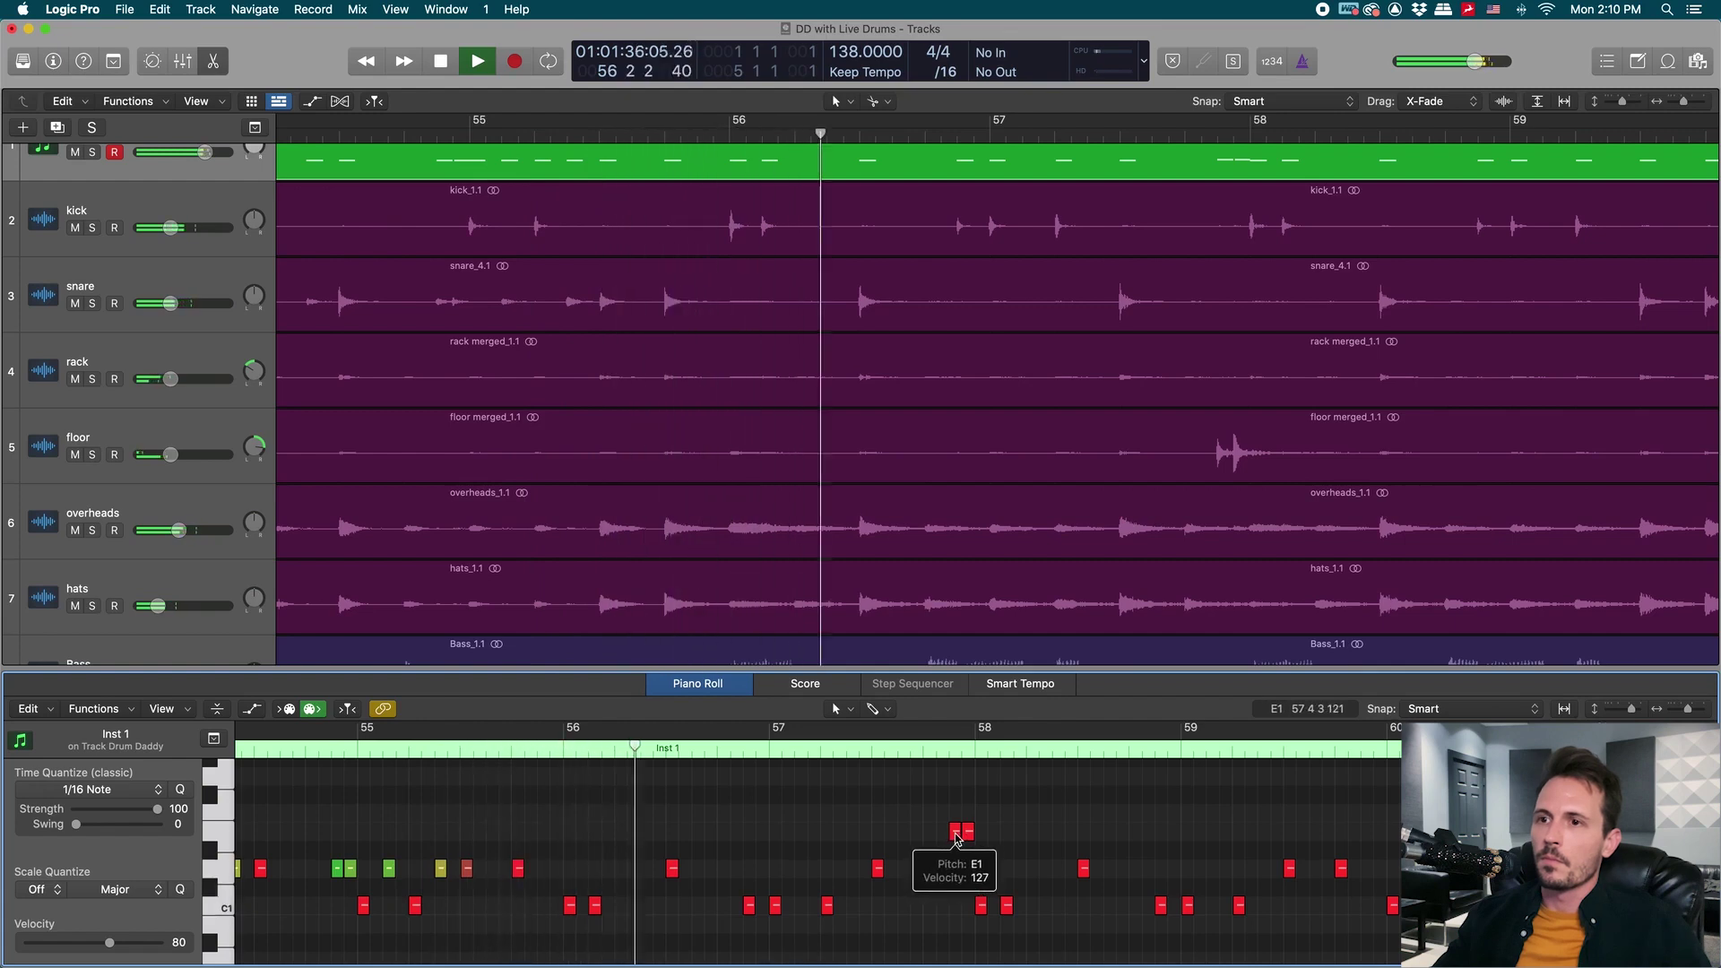
key("space")
Set the kick note at 56 4 3 to velocity 118 and the kick note at 58 4 3 to velocity 119.
left_click(750, 905)
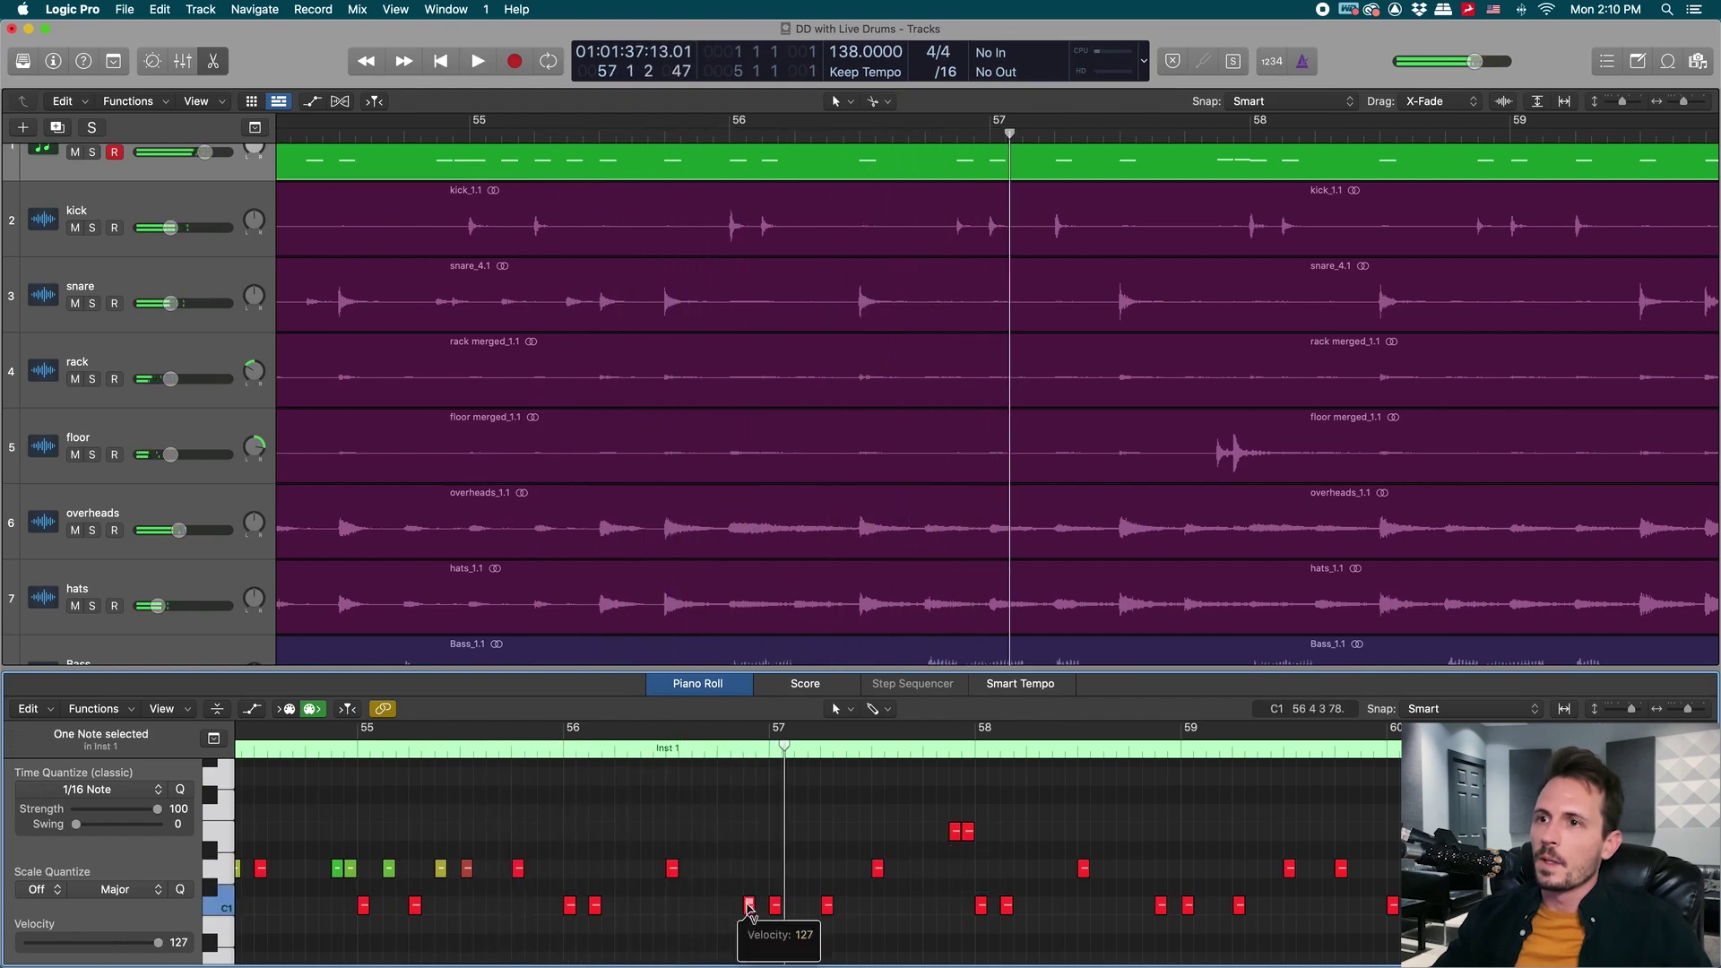
scroll(1237, 938, "right", 5)
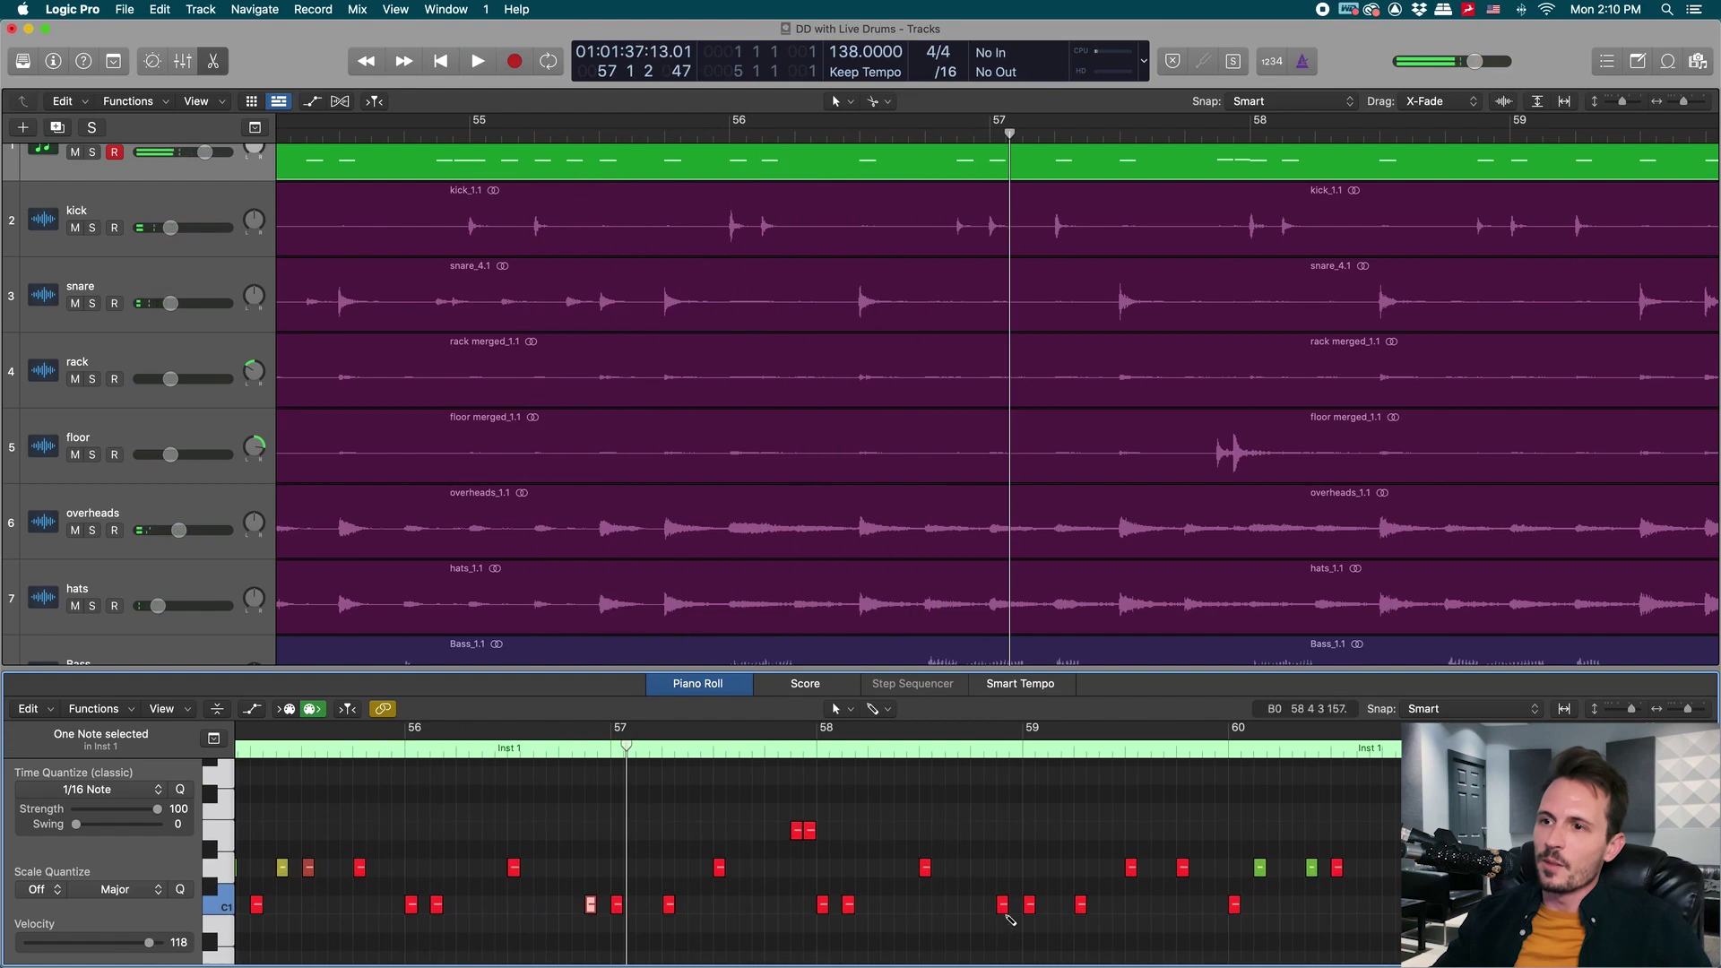
left_click(1002, 905)
scroll(1008, 932, "right", 3)
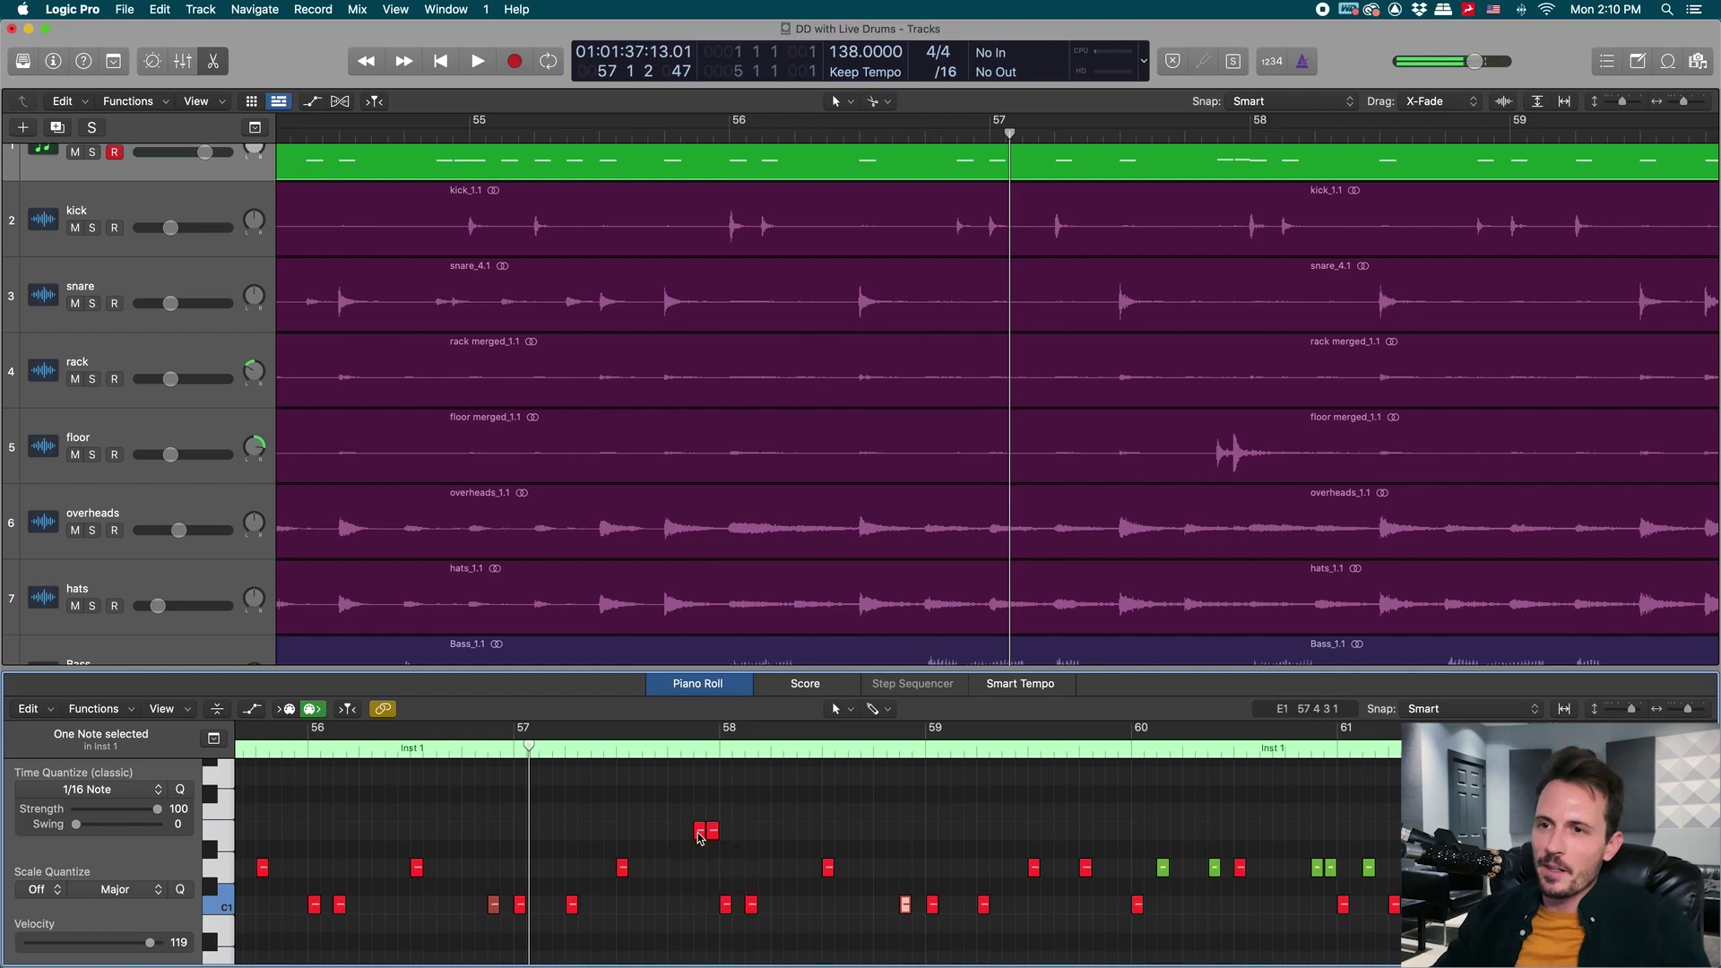
Set the floor tom note at 57 4 3 to velocity 118.
left_click_drag(700, 837, 695, 858)
scroll(807, 834, "right", 14)
scroll(1116, 518, "right", 10)
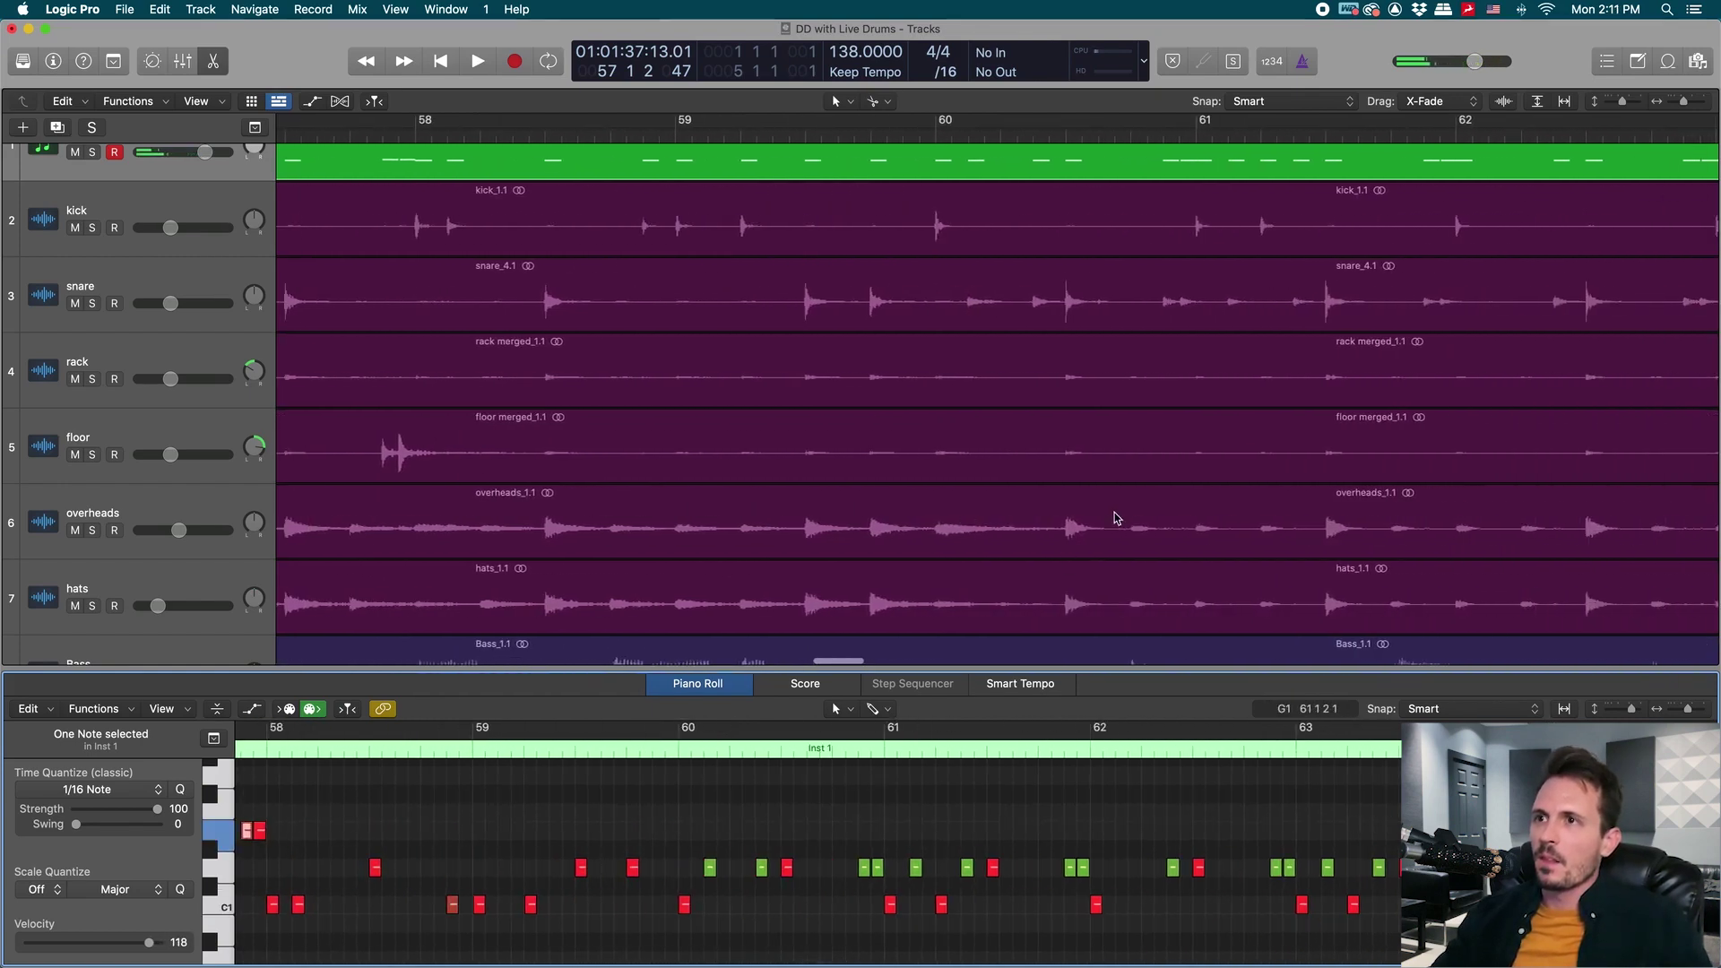
scroll(753, 807, "right", 5)
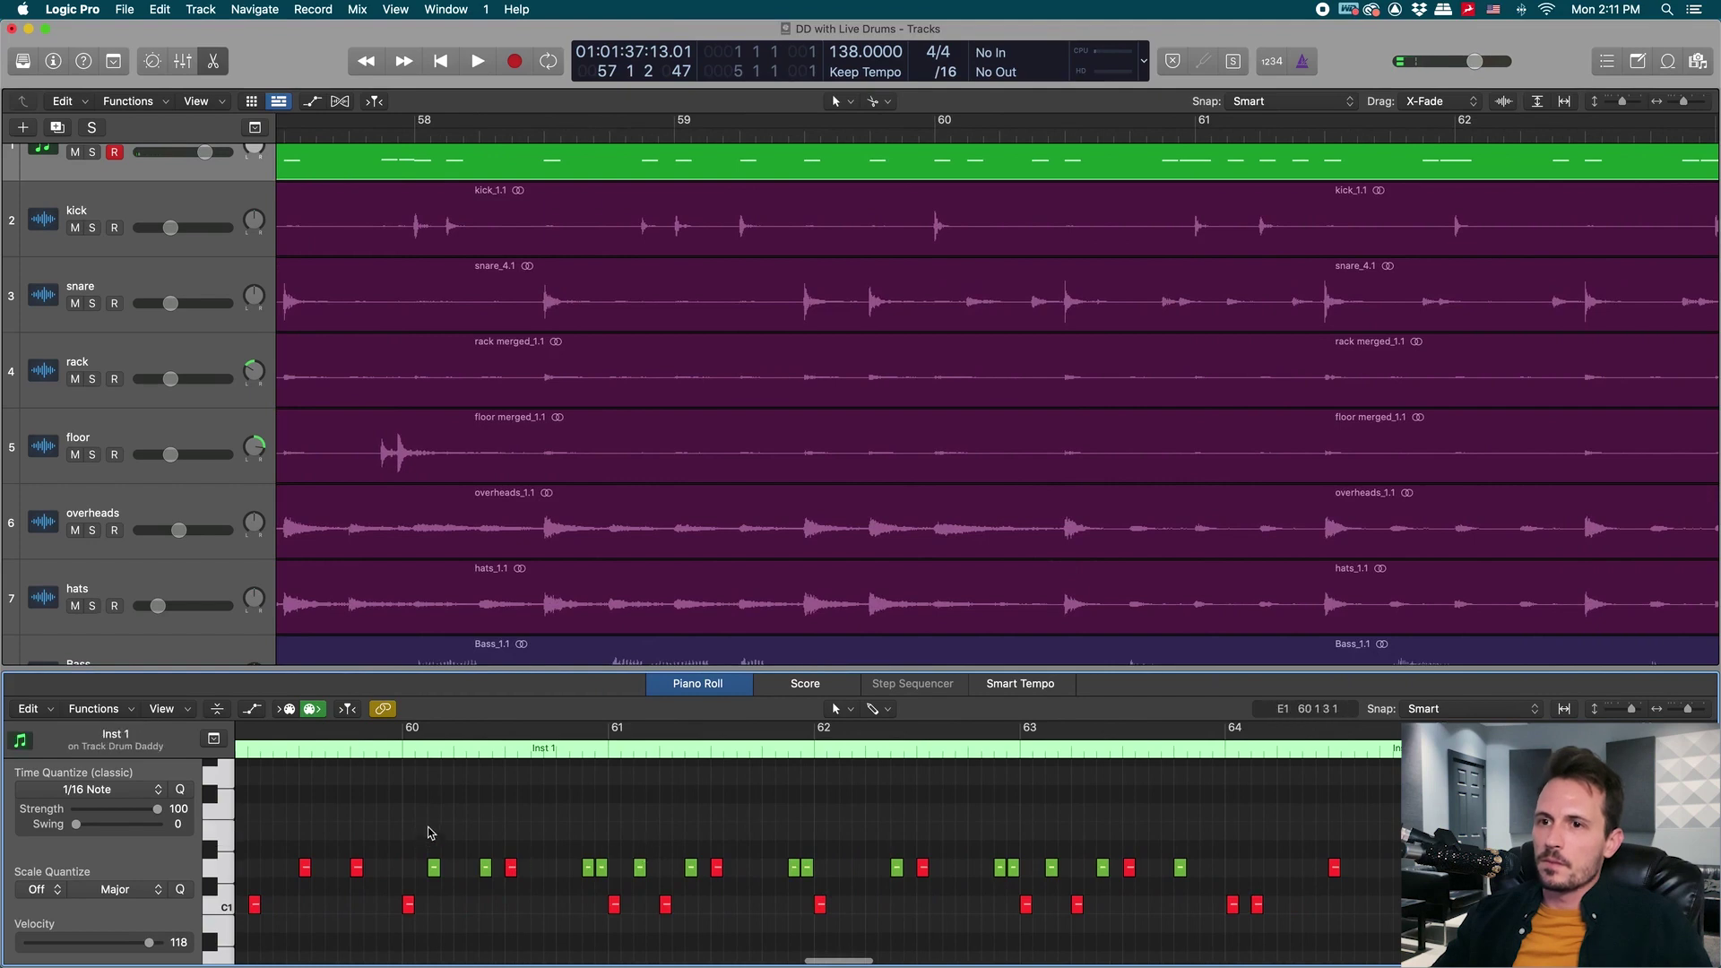
Vary the velocities of the snare ghost notes in bars 60 to 63 and play from bar 57 through to bar 62.
left_click_drag(591, 874, 452, 881)
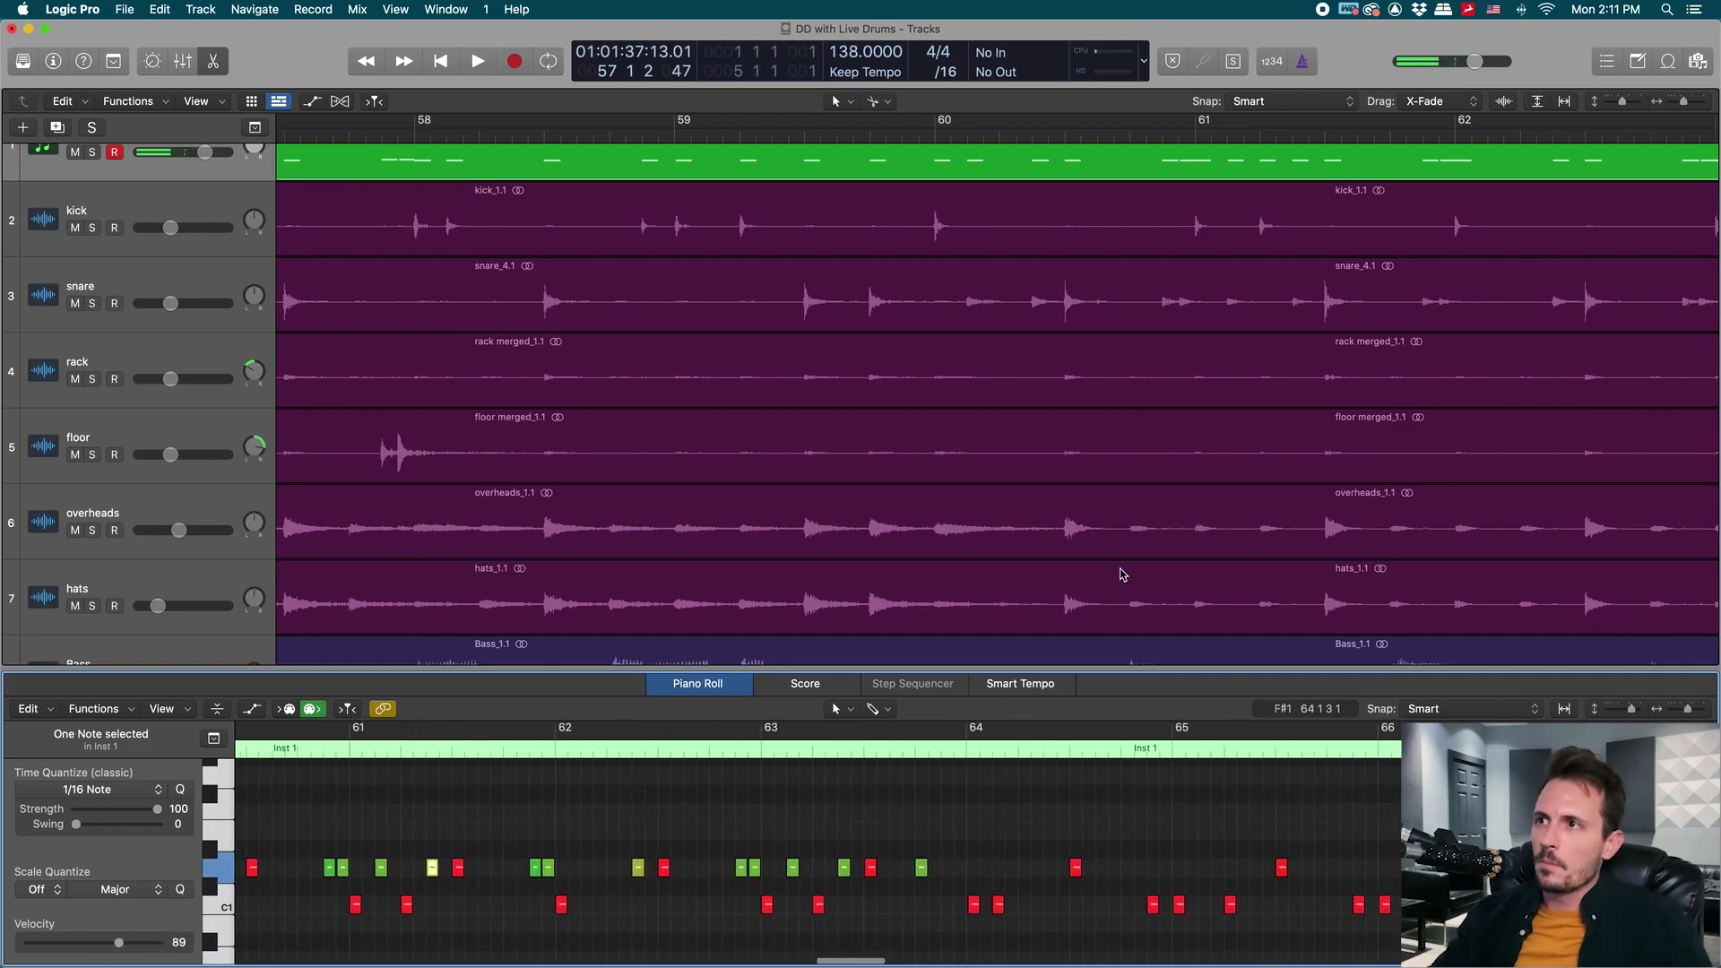
scroll(1121, 576, "right", 5)
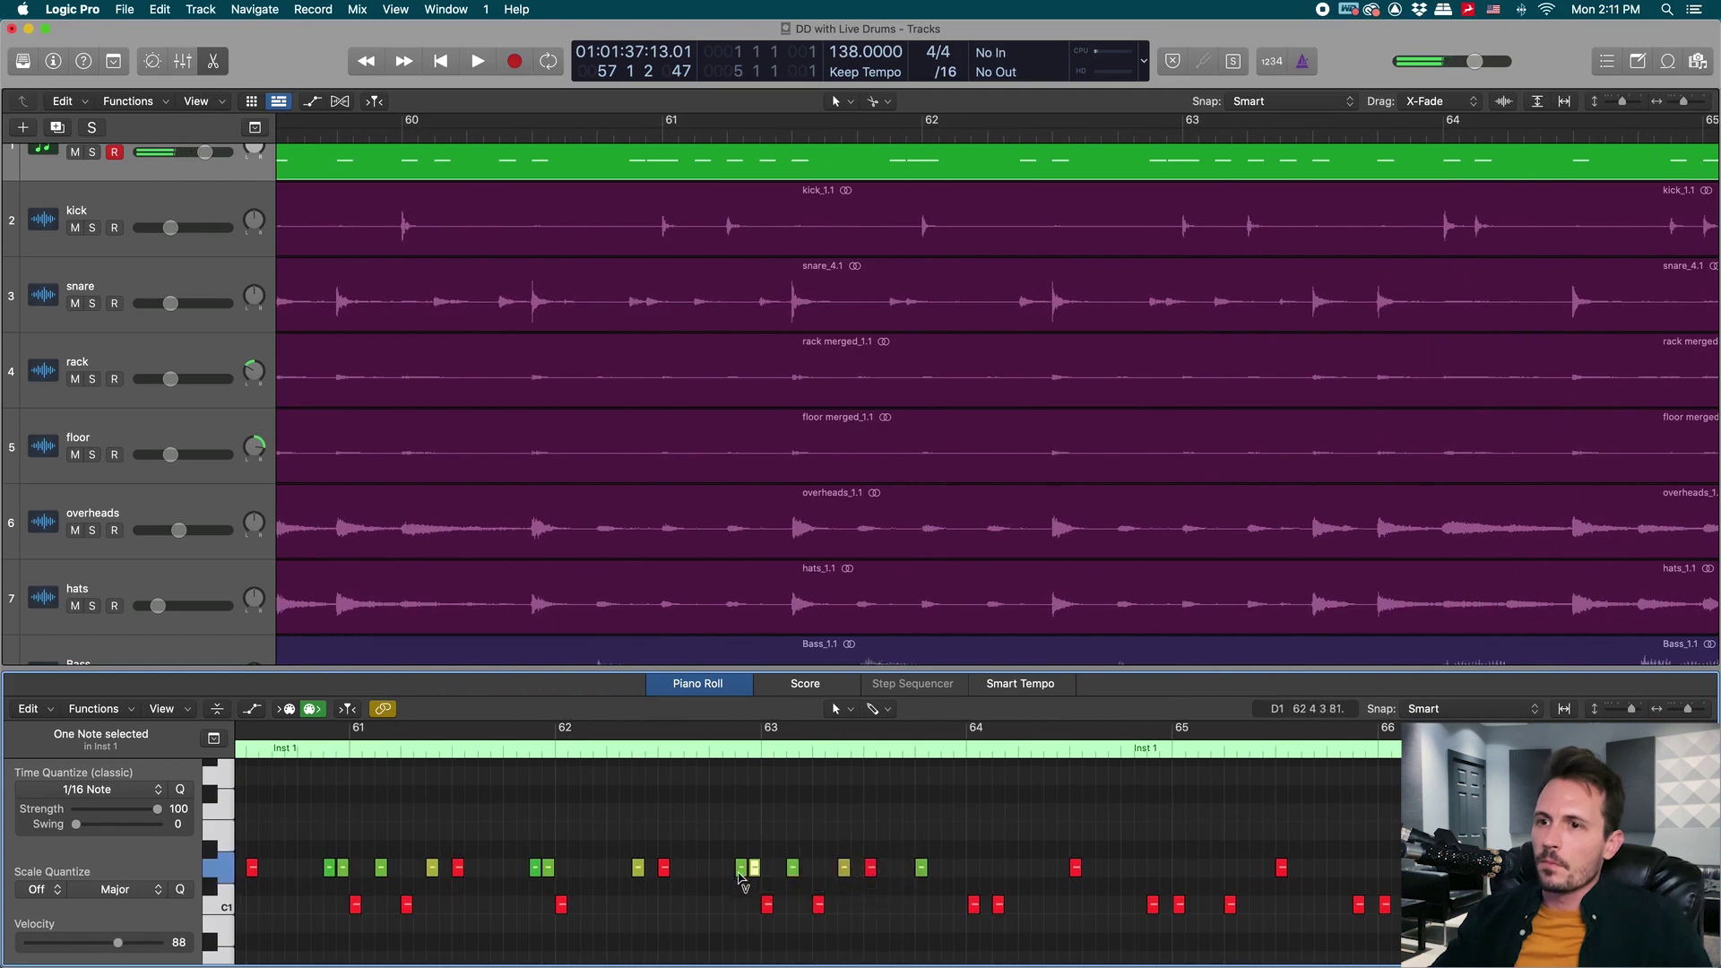
key("space")
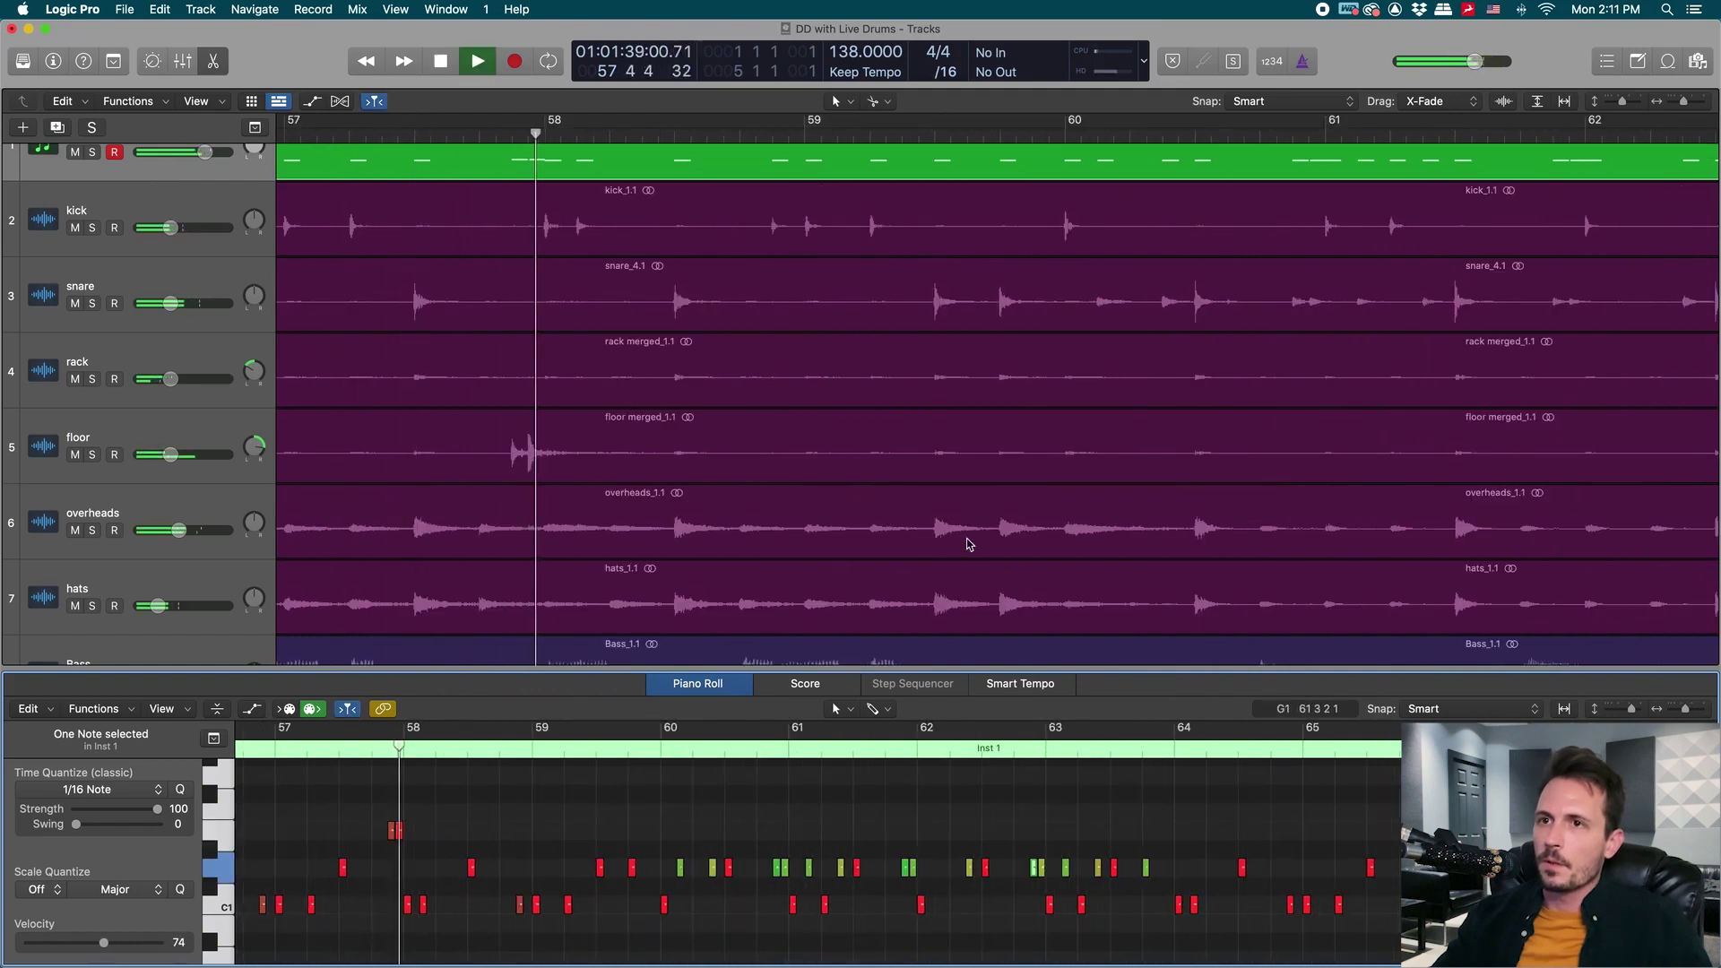
scroll(967, 539, "right", 5)
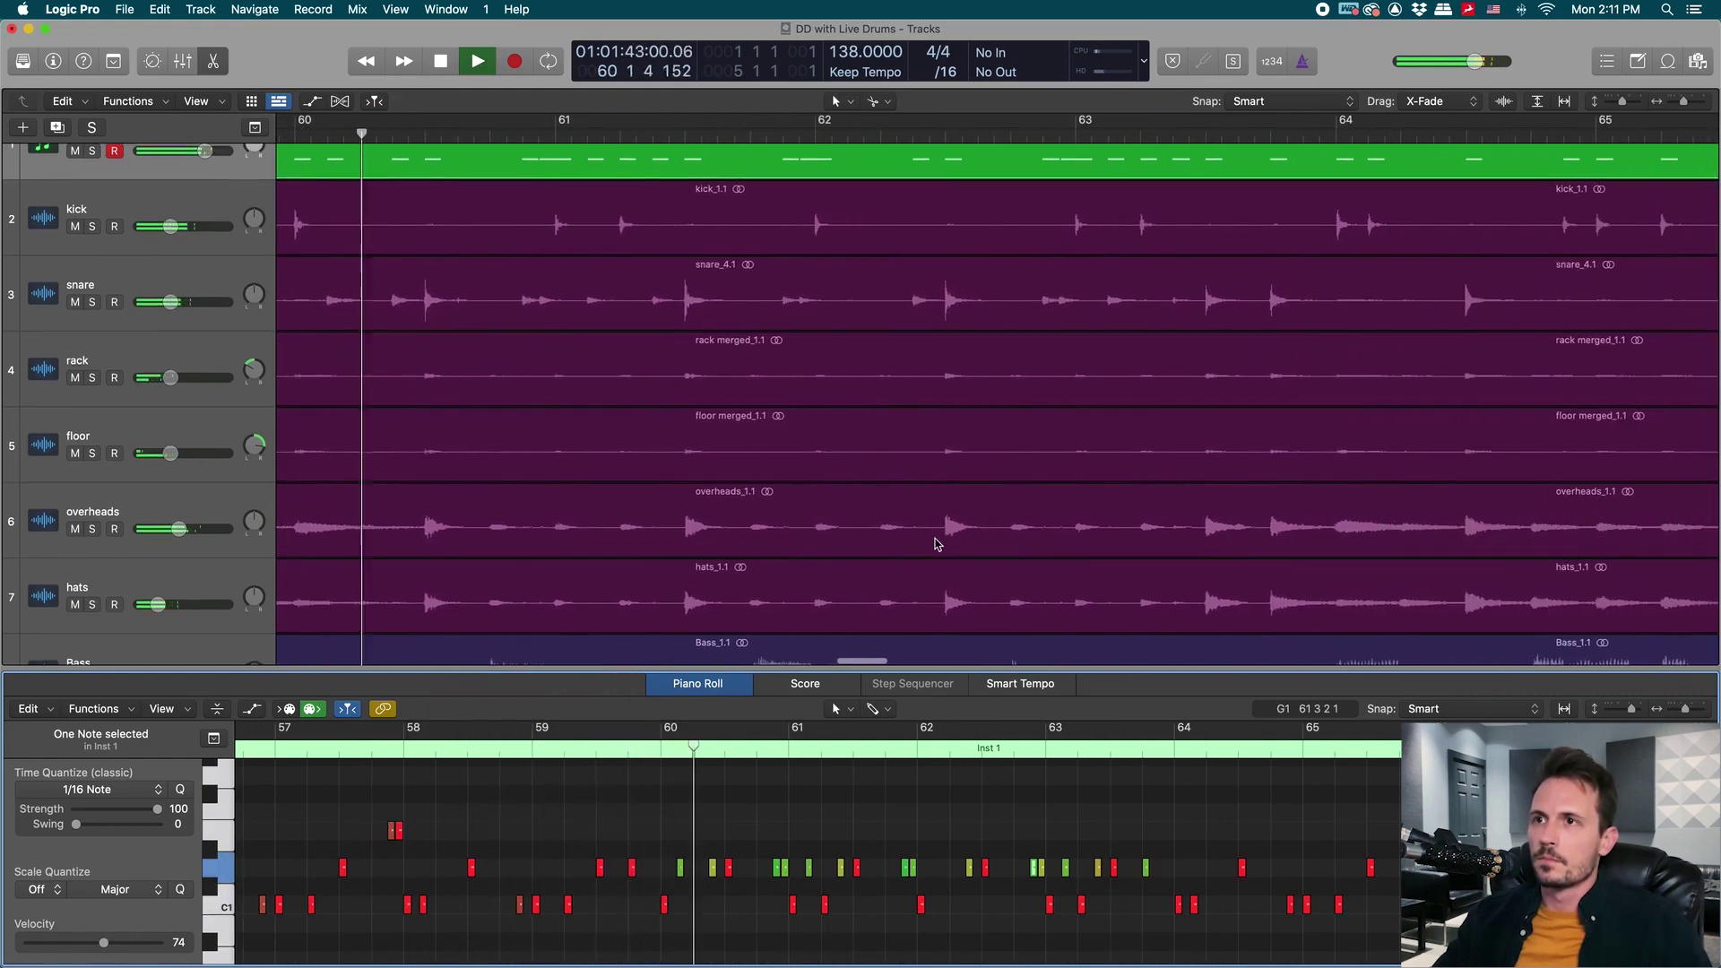
scroll(937, 544, "right", 10)
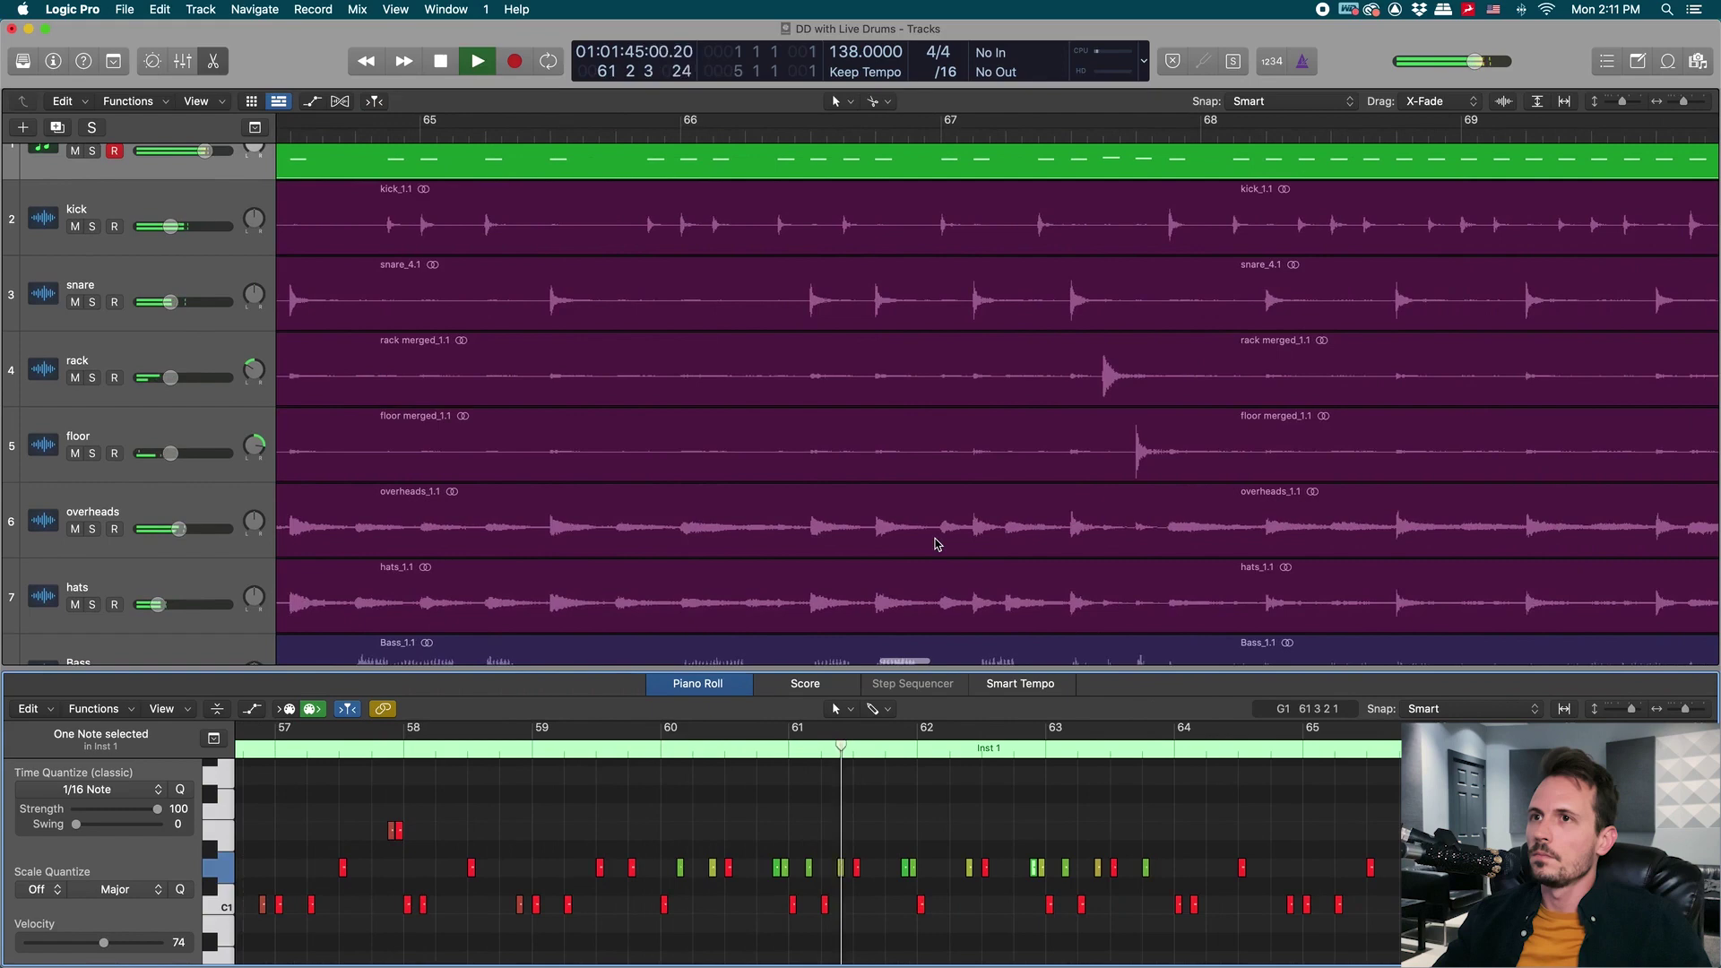
scroll(941, 544, "right", 12)
key("space")
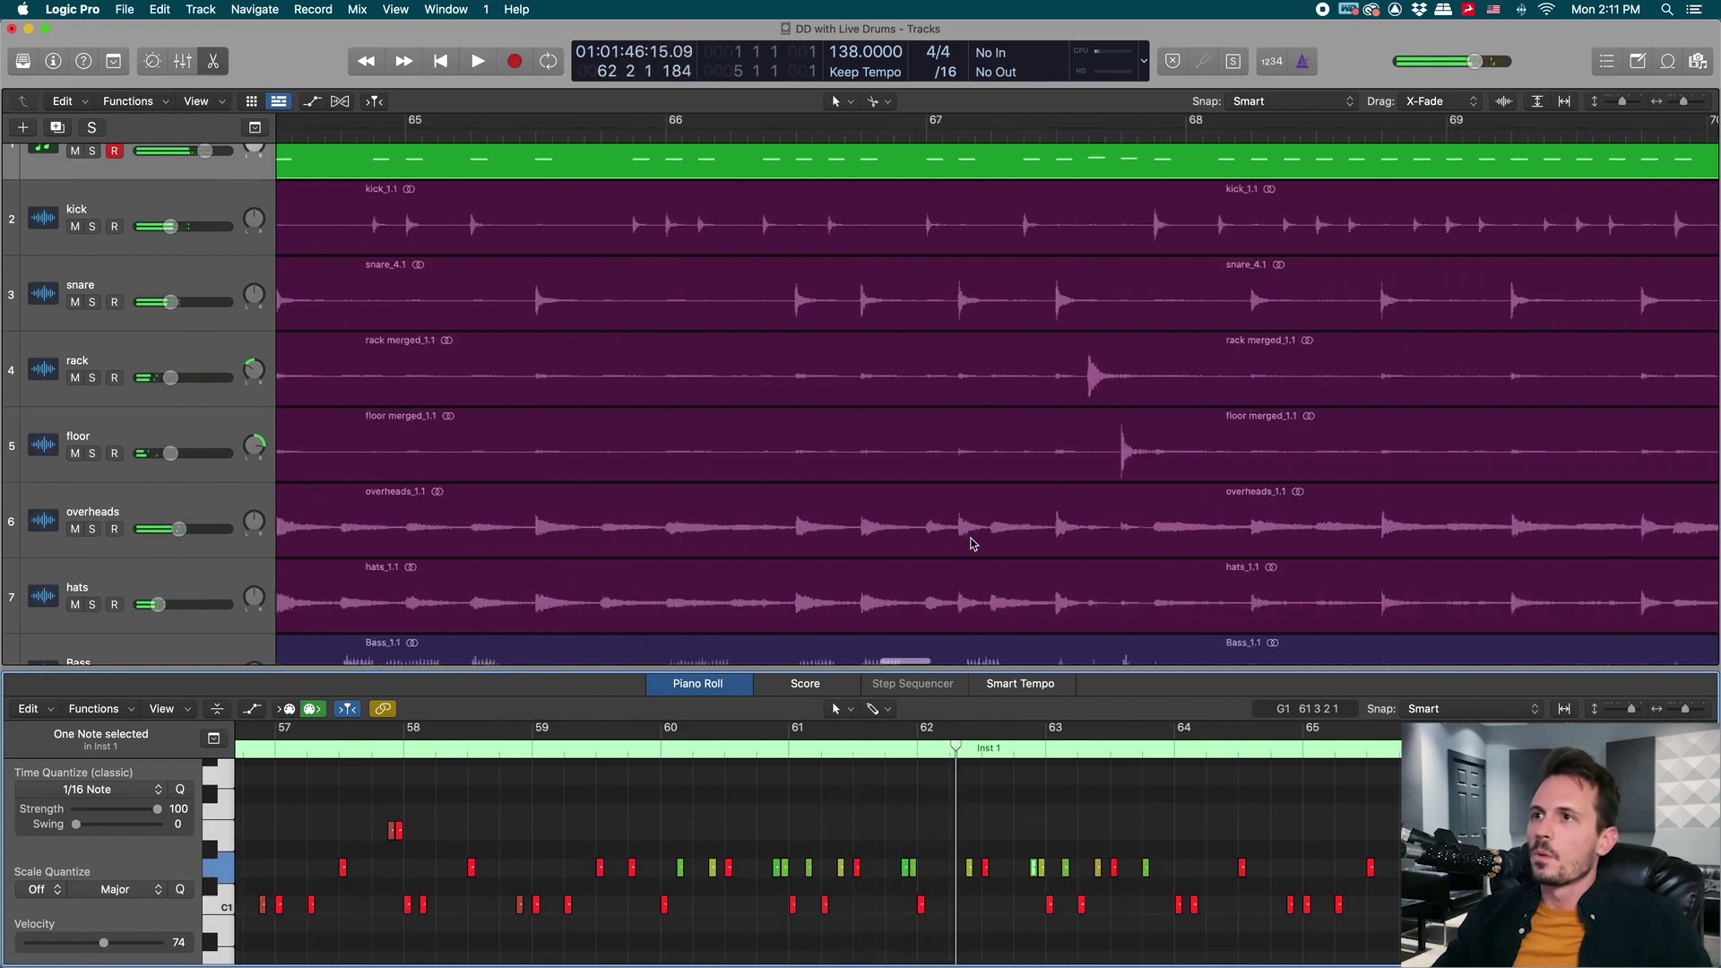
Place the playhead at 80 4 3 and set the floor tom note there to velocity 108.
scroll(973, 544, "right", 15)
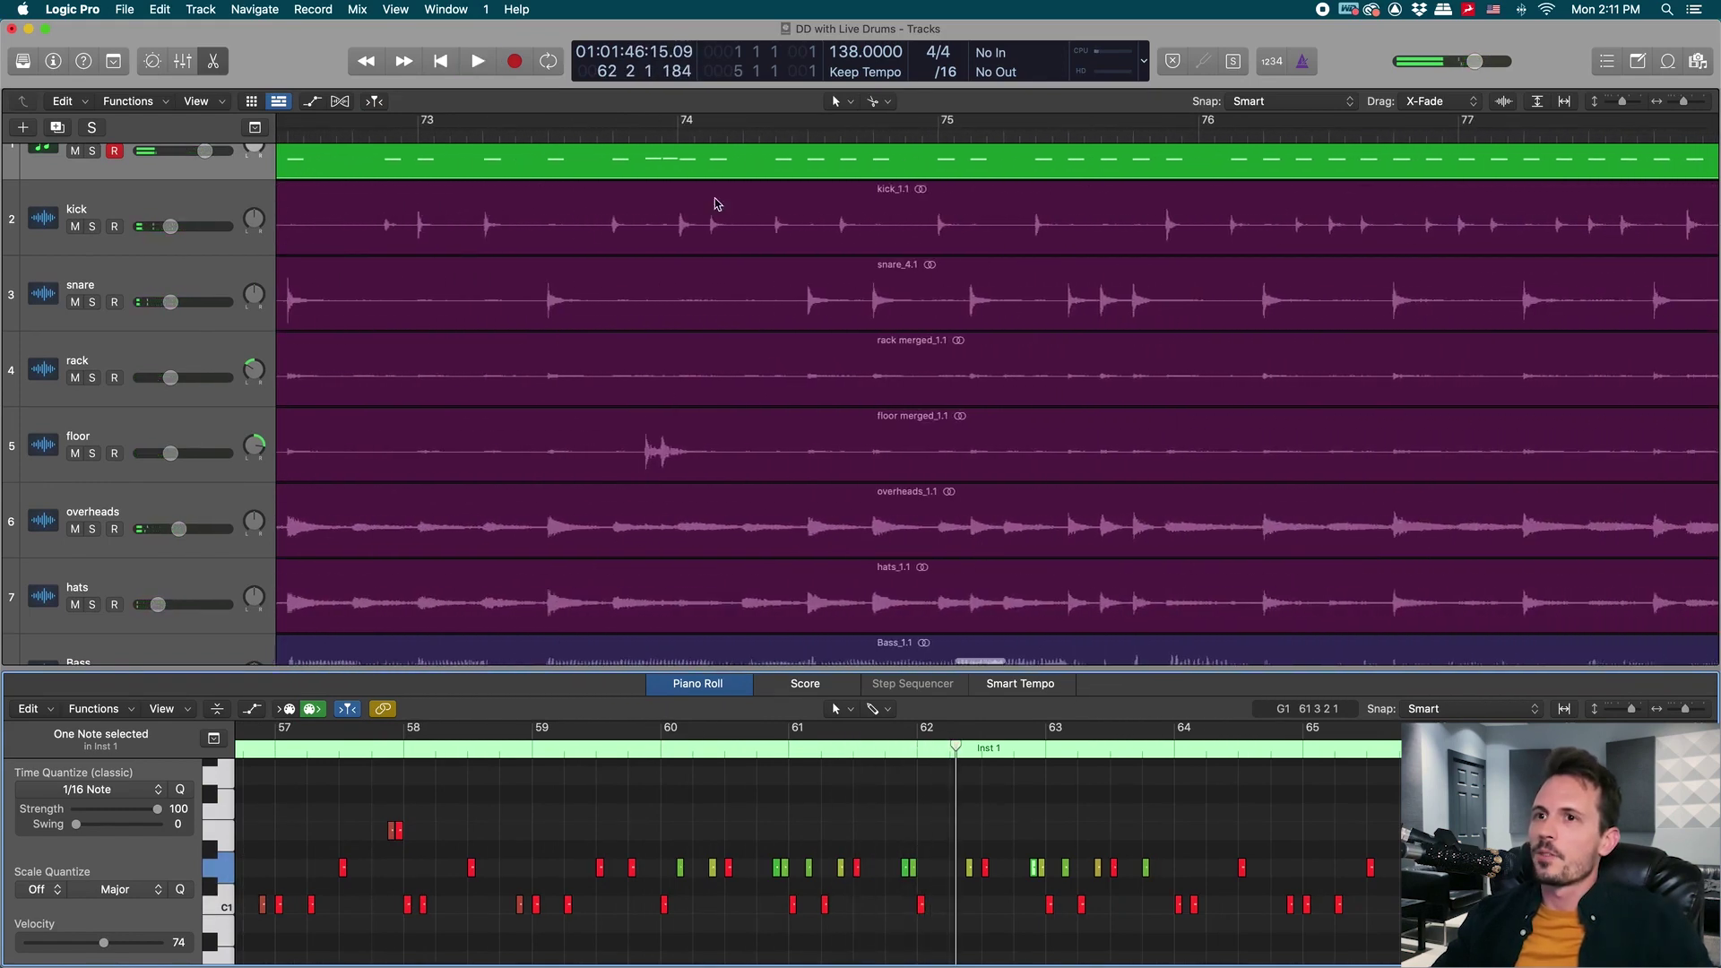
scroll(847, 325, "right", 13)
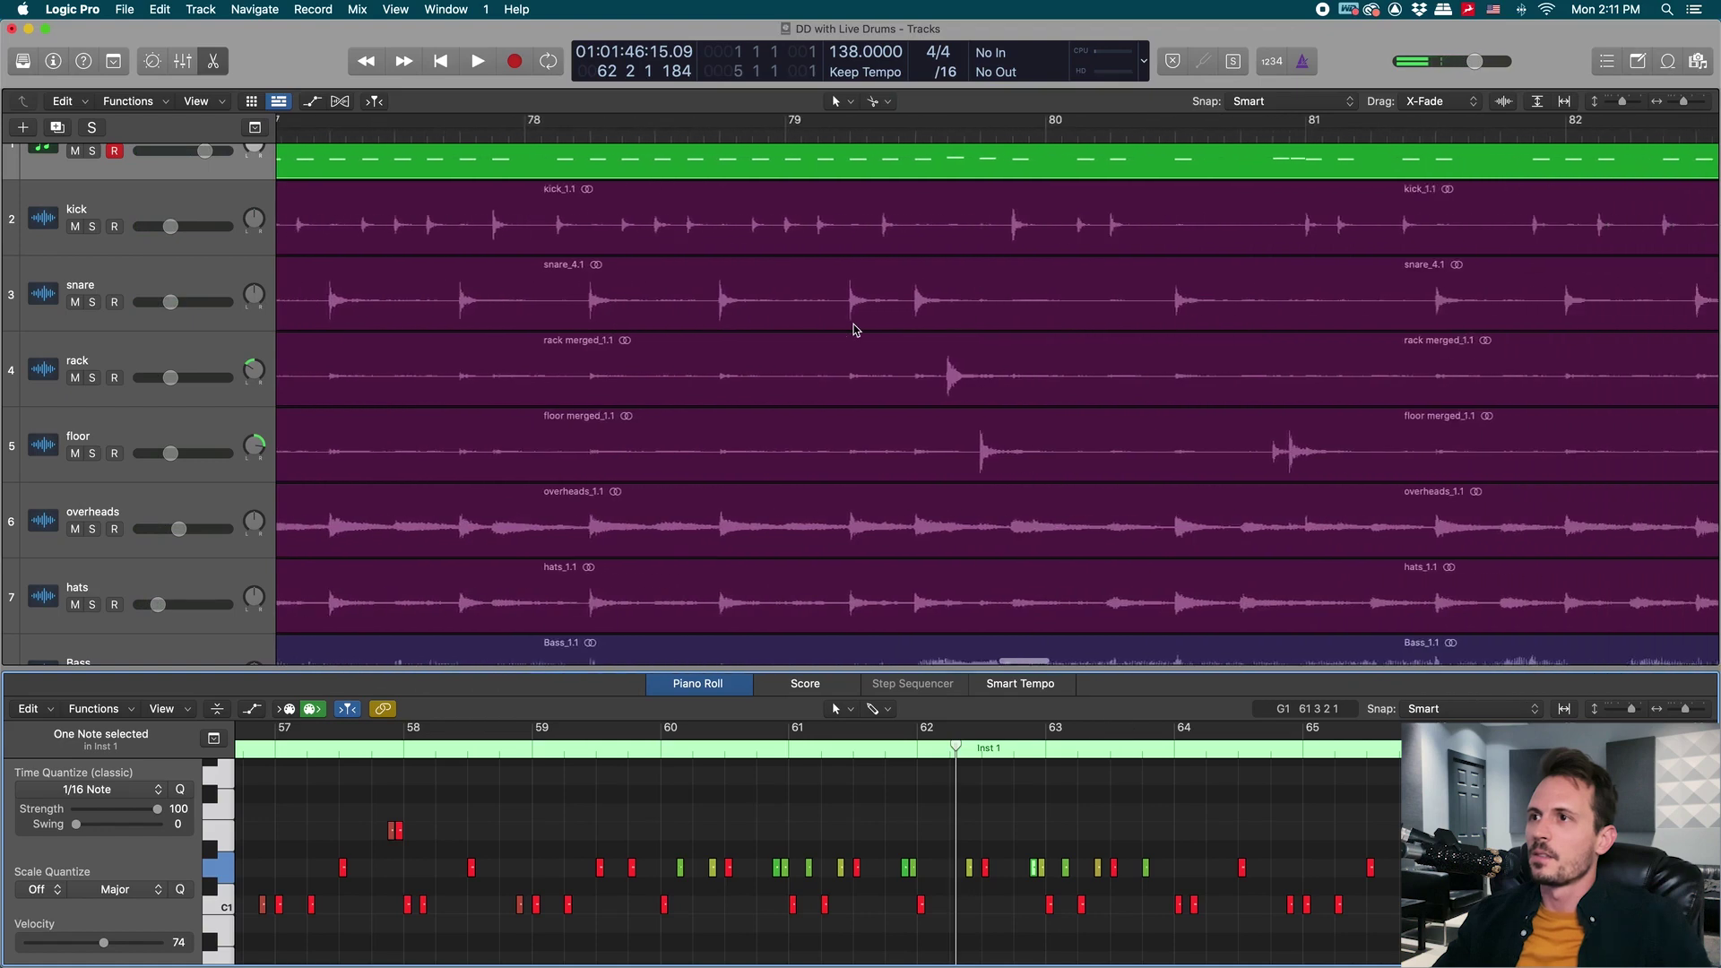
left_click(707, 133)
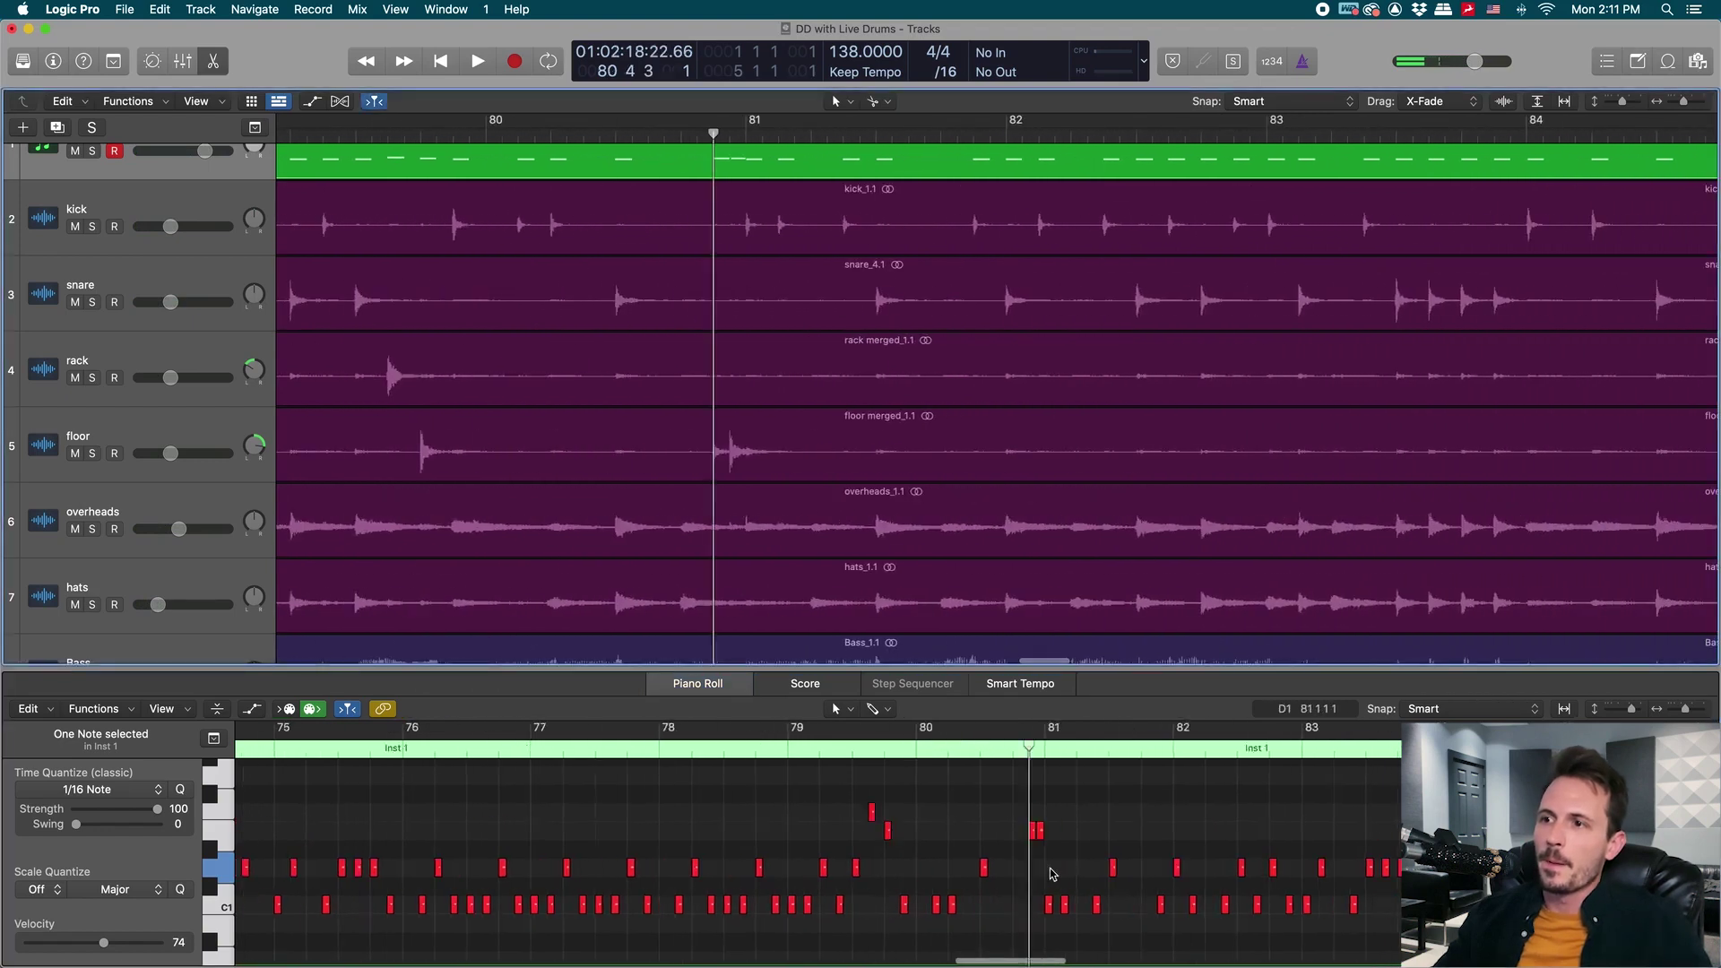
scroll(615, 818, "up", 5)
left_click(644, 832)
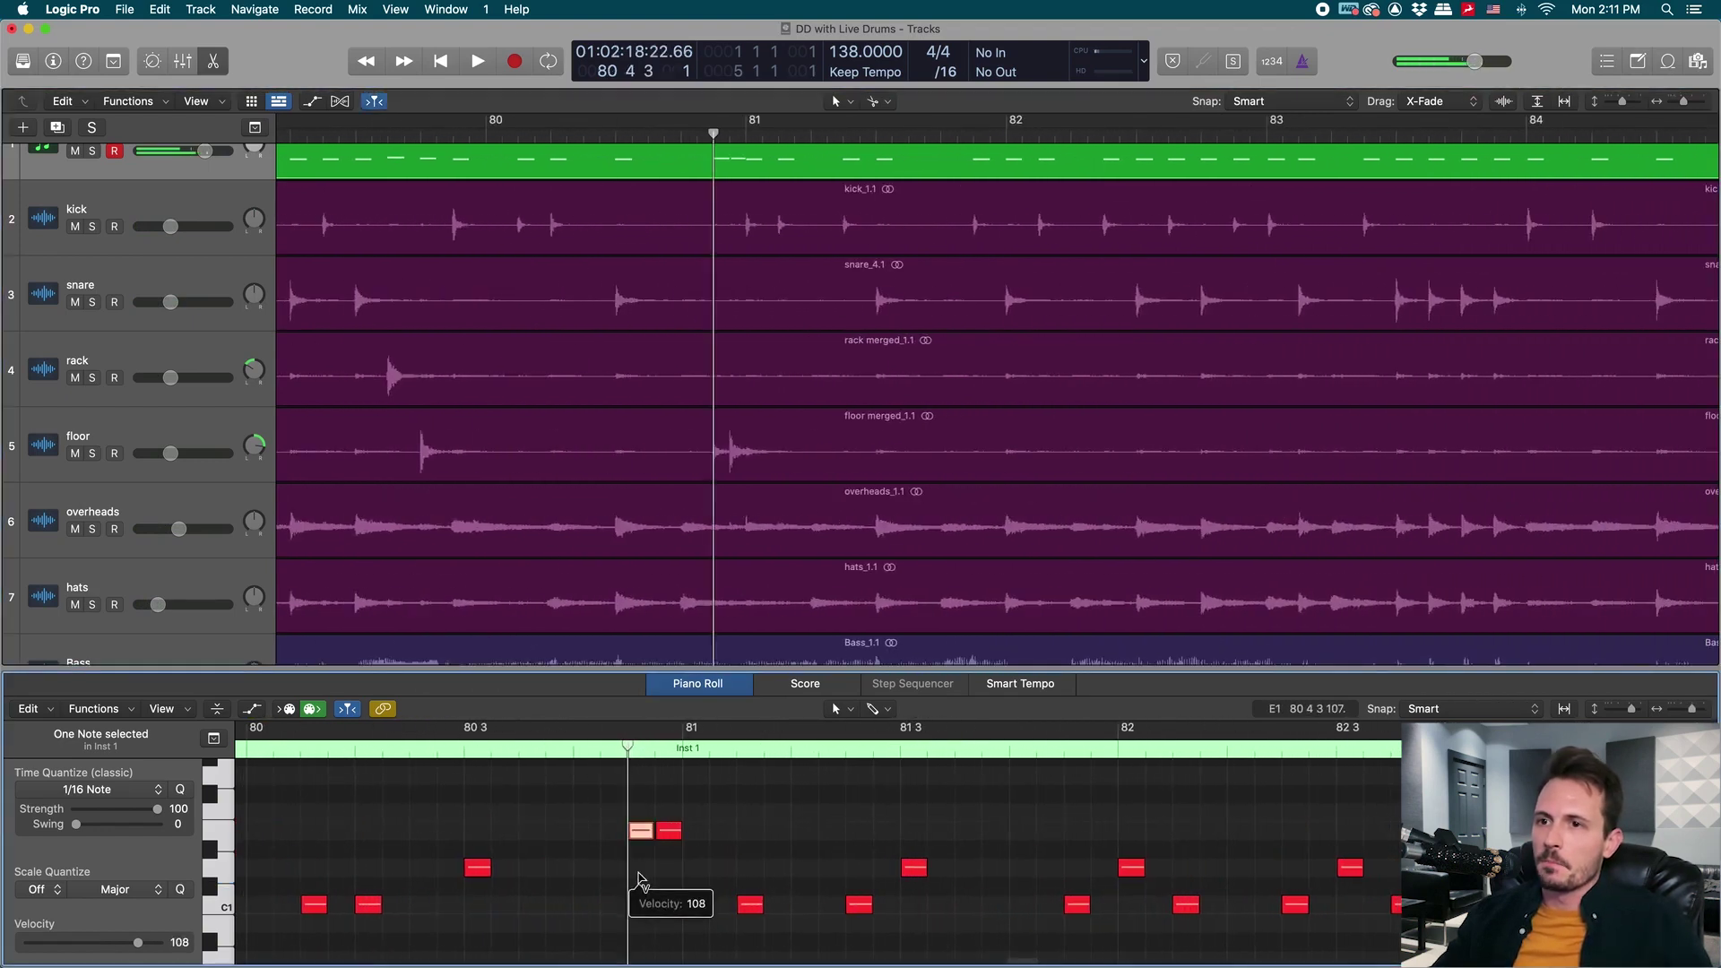
Place the playhead at 91 1 2 and lower the snare ghost notes that follow, with velocity 104 on the 91 2 2 note.
scroll(1088, 493, "right", 10)
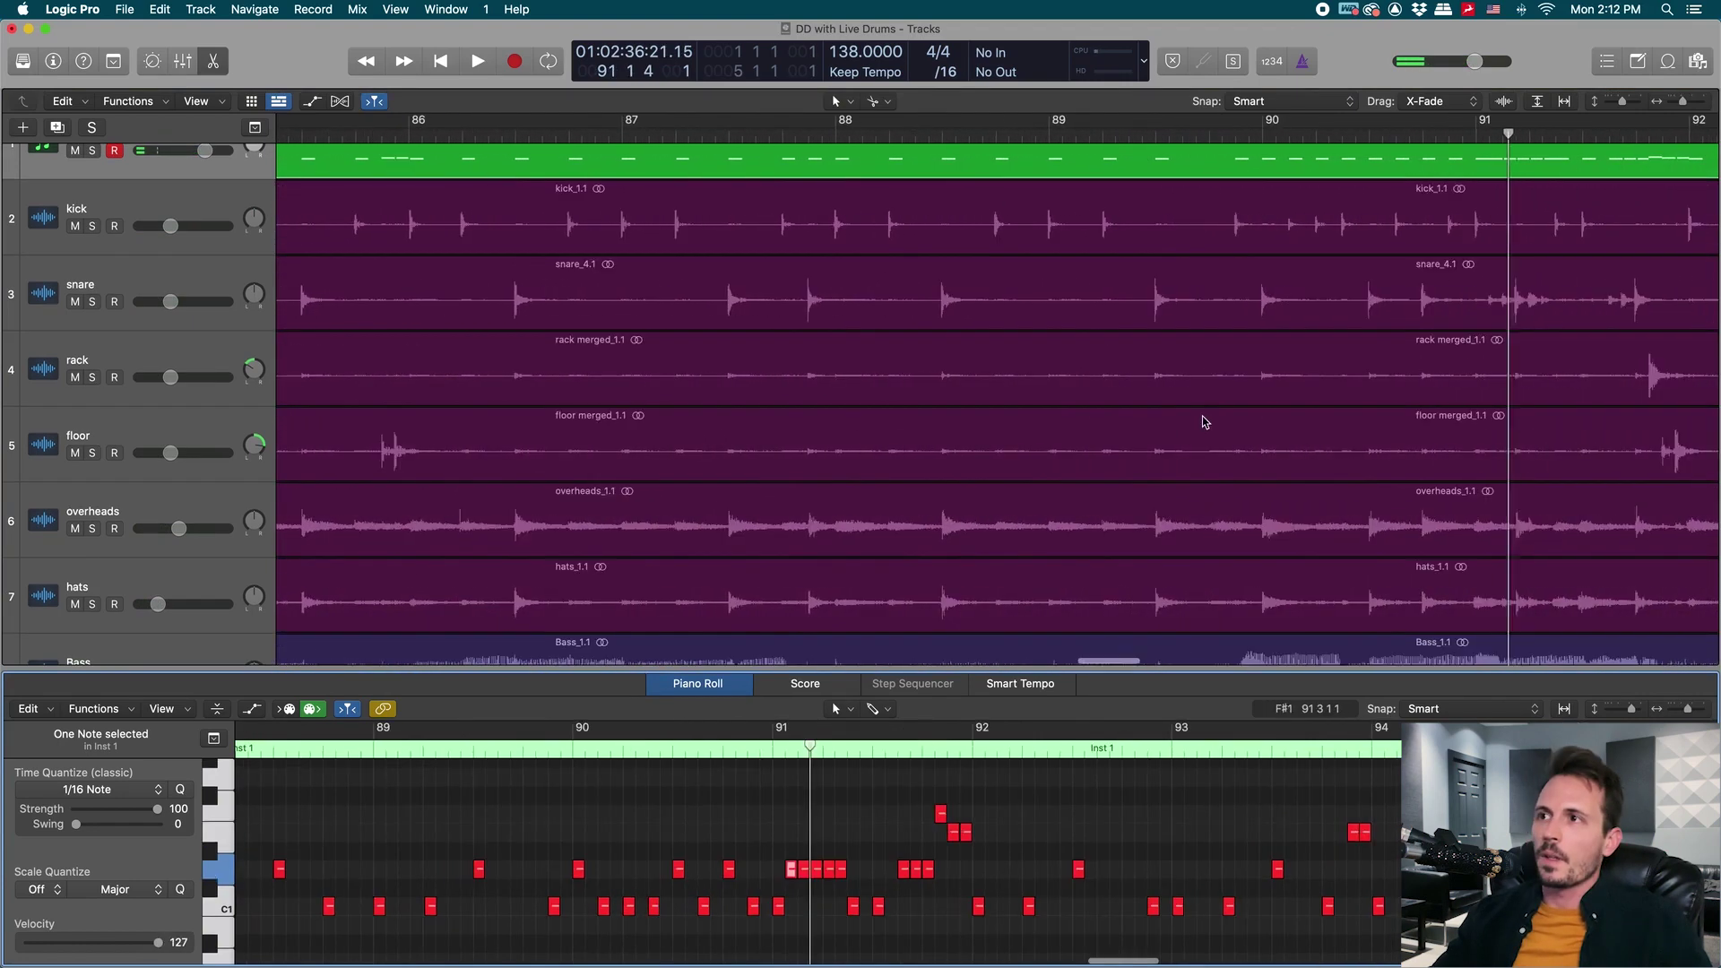
scroll(1102, 377, "left", 5)
scroll(1011, 323, "right", 10)
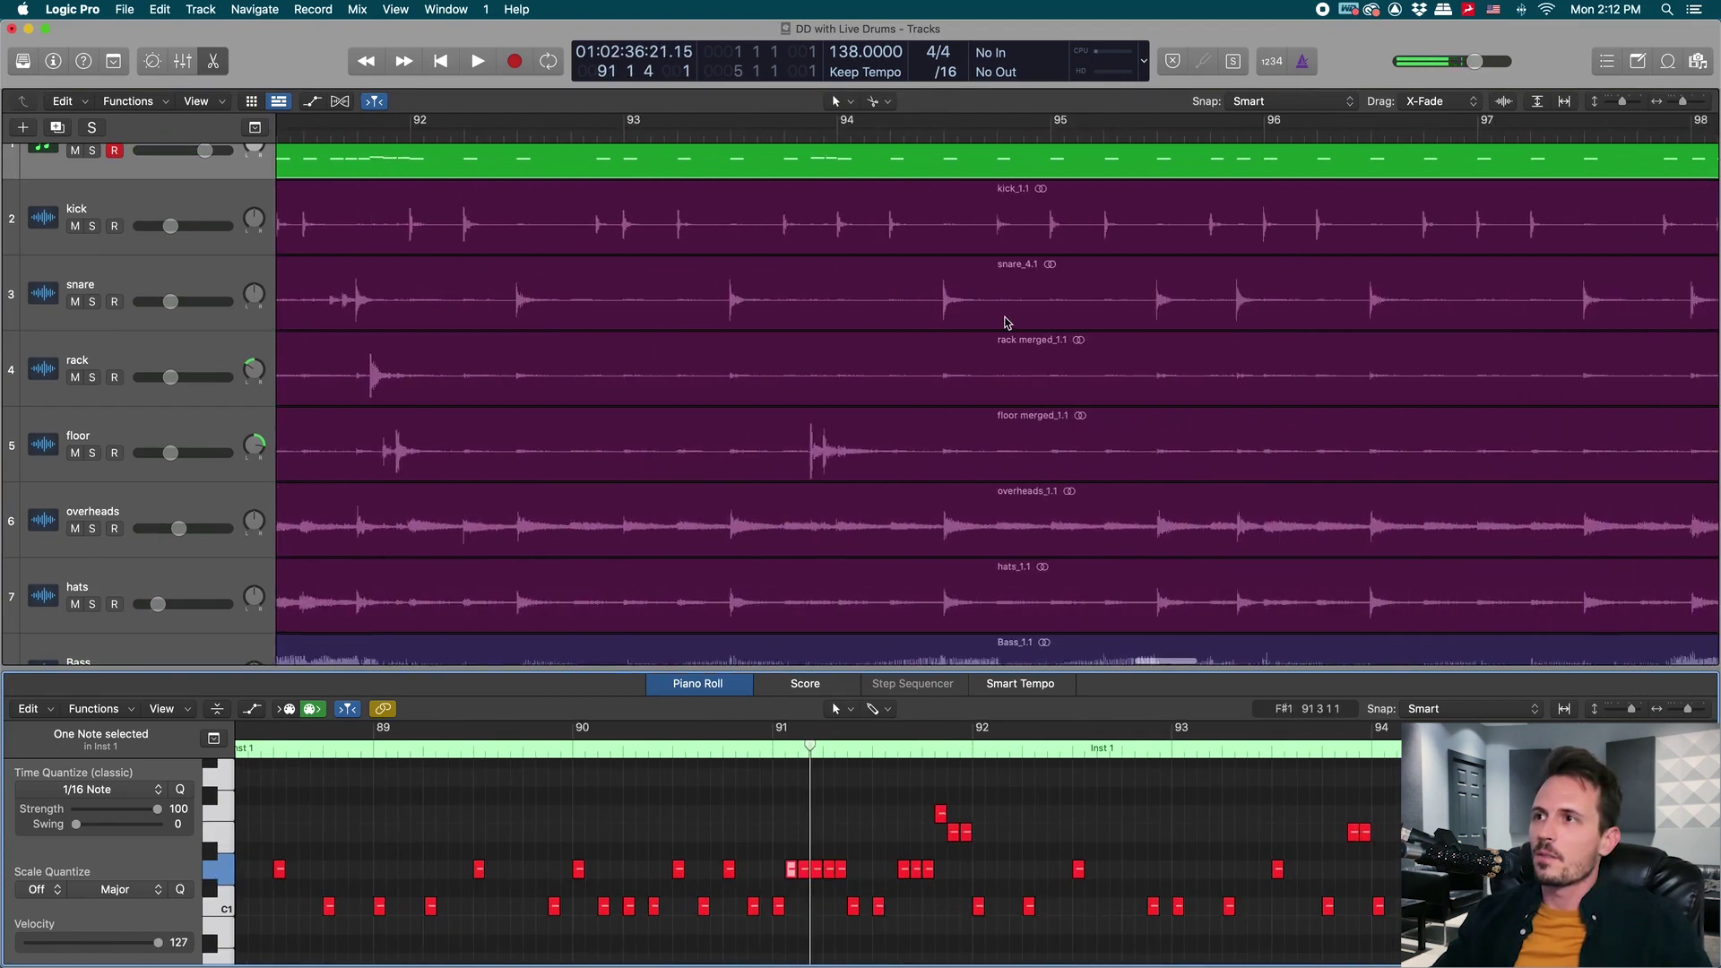
scroll(1004, 324, "left", 10)
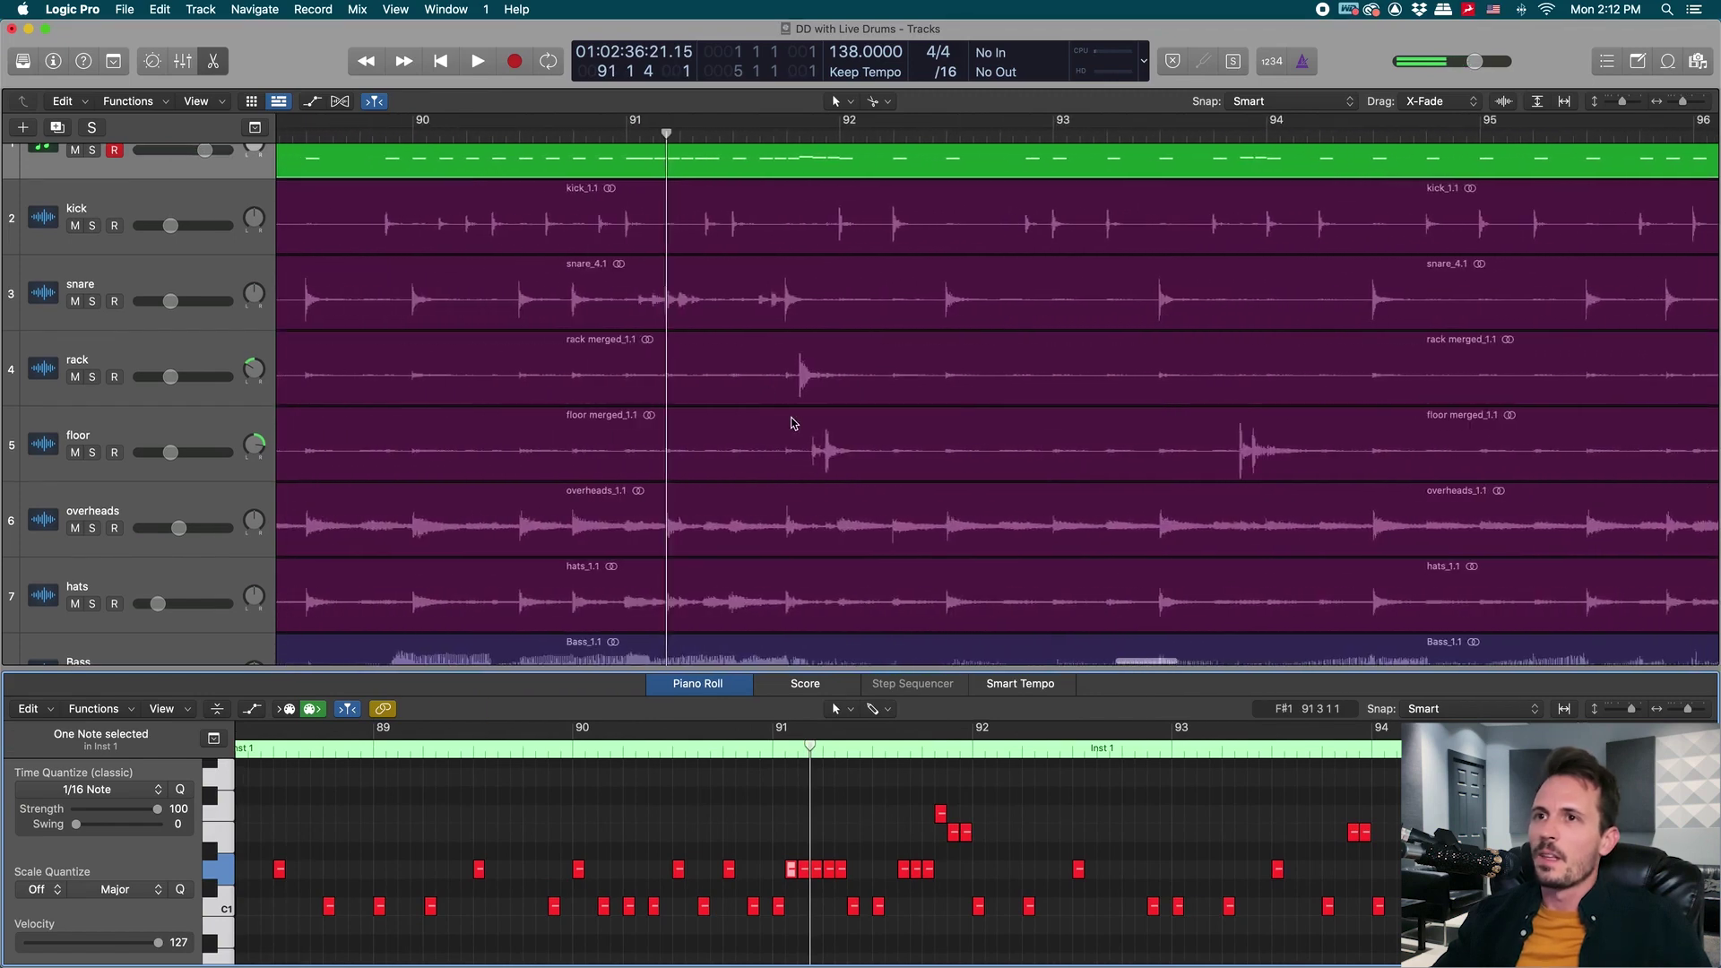
left_click(621, 139)
scroll(767, 888, "up", 4)
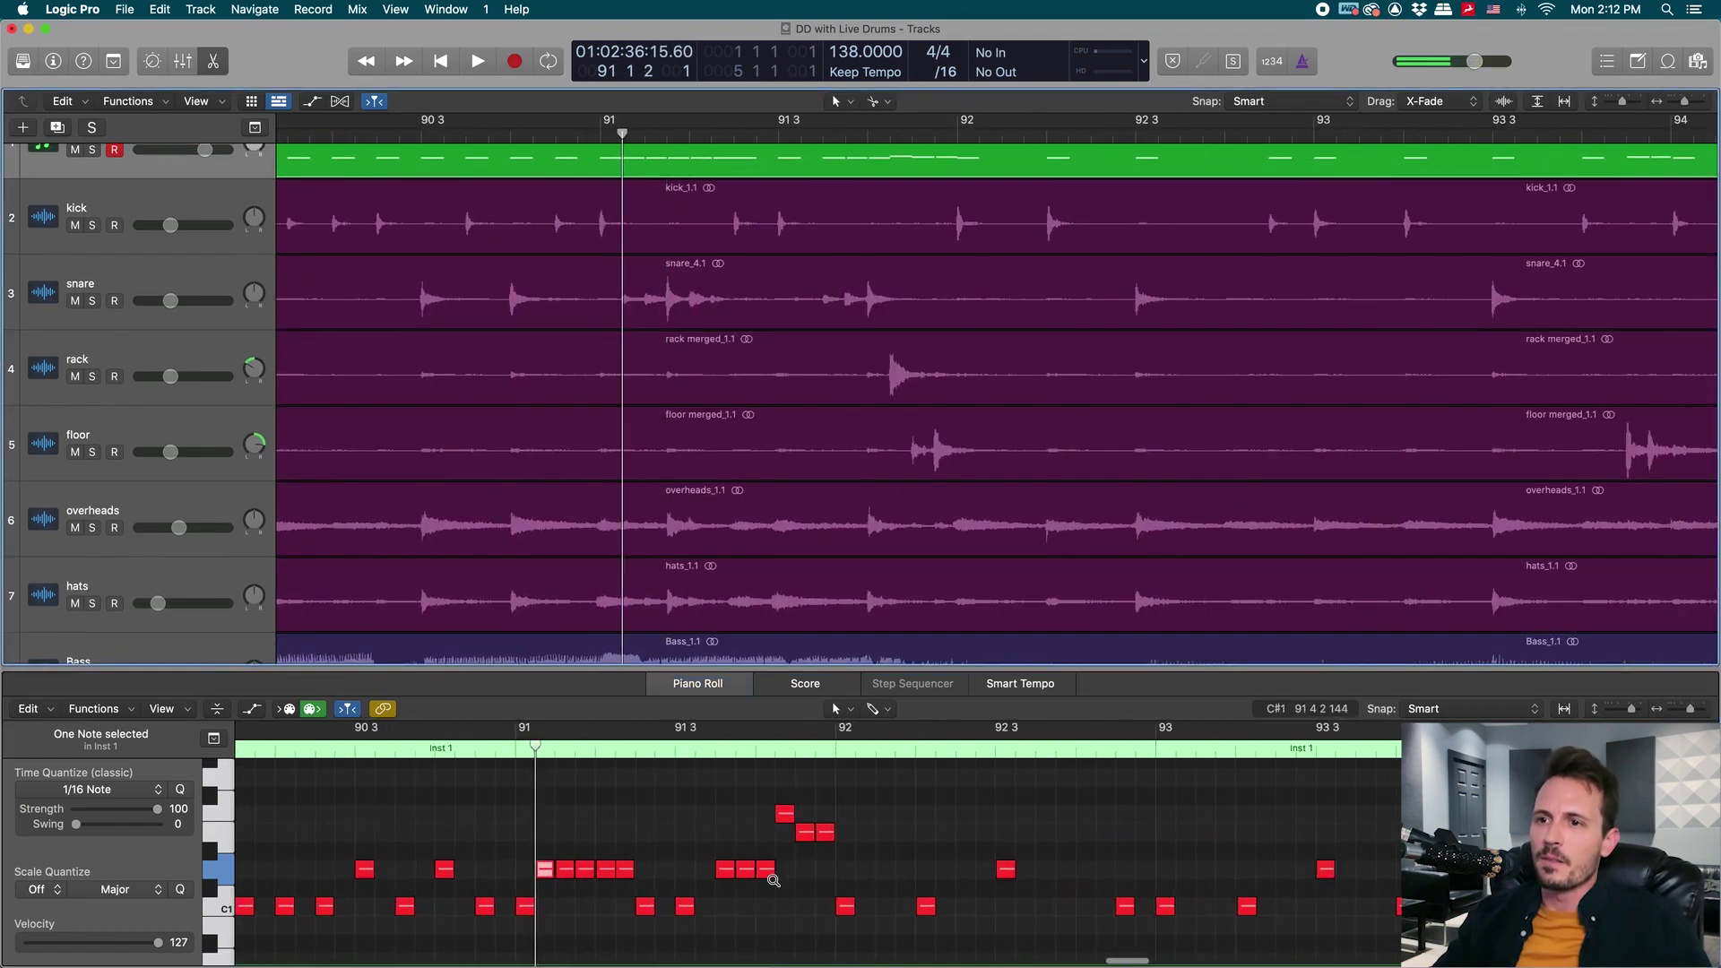
left_click(542, 857)
left_click(571, 875)
left_click_drag(571, 875, 639, 921)
left_click(618, 871)
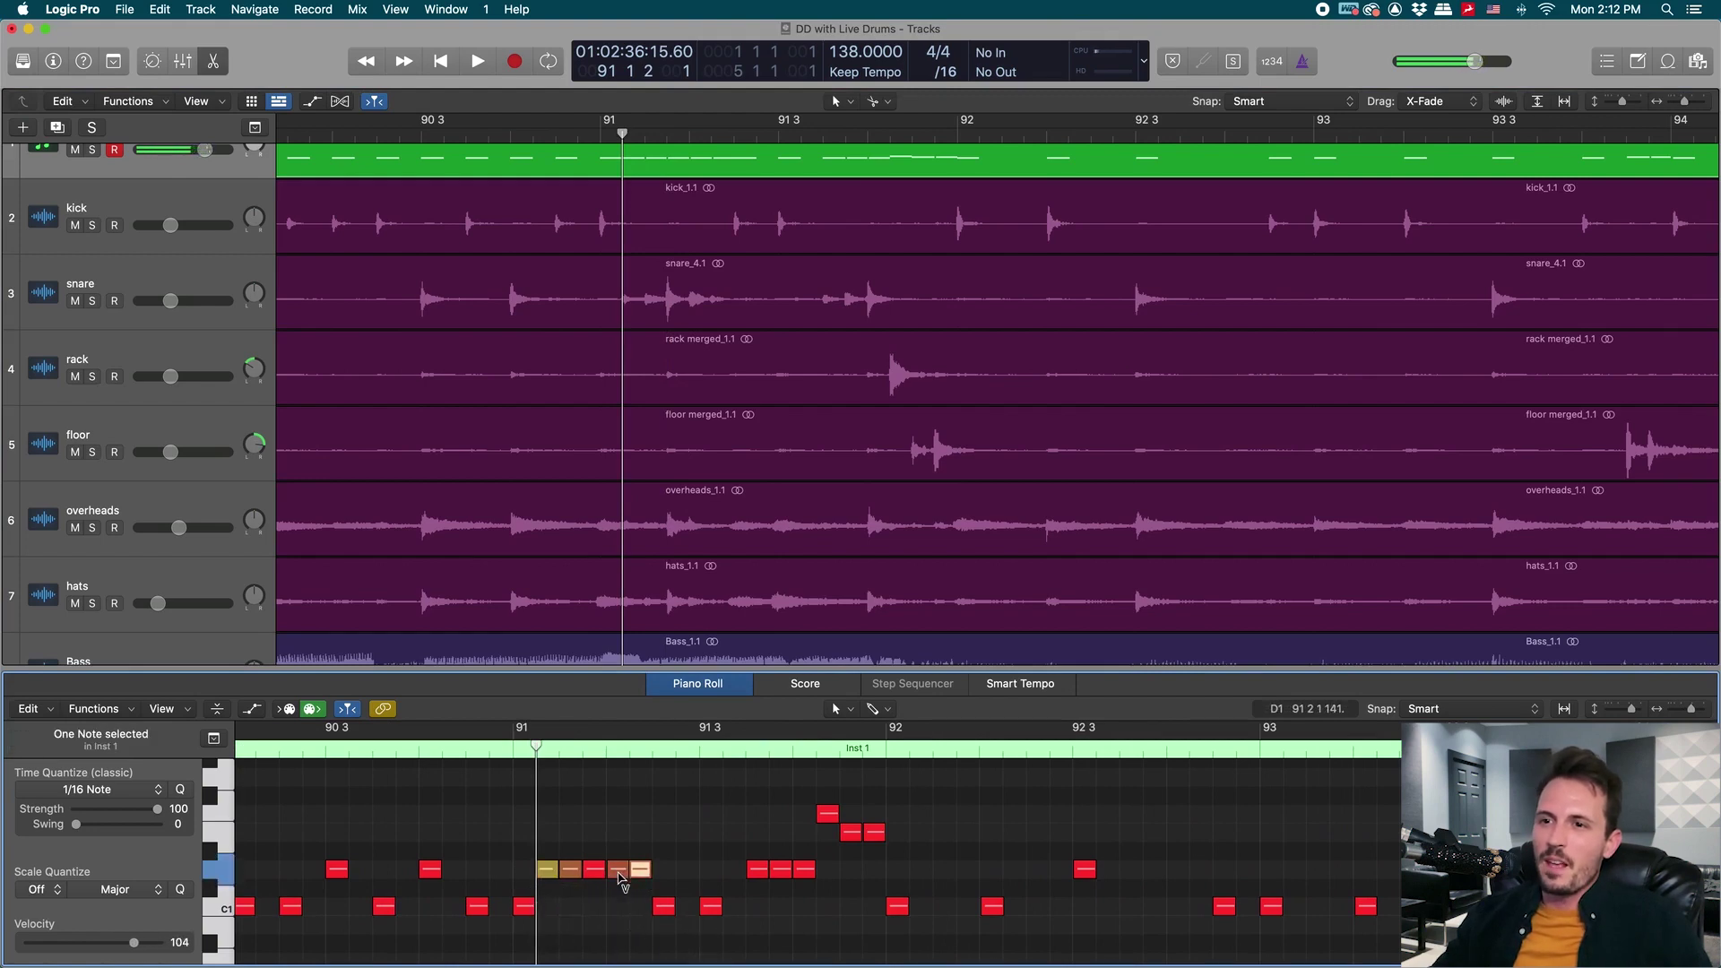
Soften the snare ghost notes at 91 3 3 and 91 3 4, set the 91 1 3 one to velocity 102 and the 91 4 3 floor tom to 117.
left_click(743, 834)
mouse_move(761, 875)
left_mouse_down()
mouse_move(760, 932)
mouse_move(782, 896)
mouse_move(759, 894)
left_mouse_up()
left_click(779, 875)
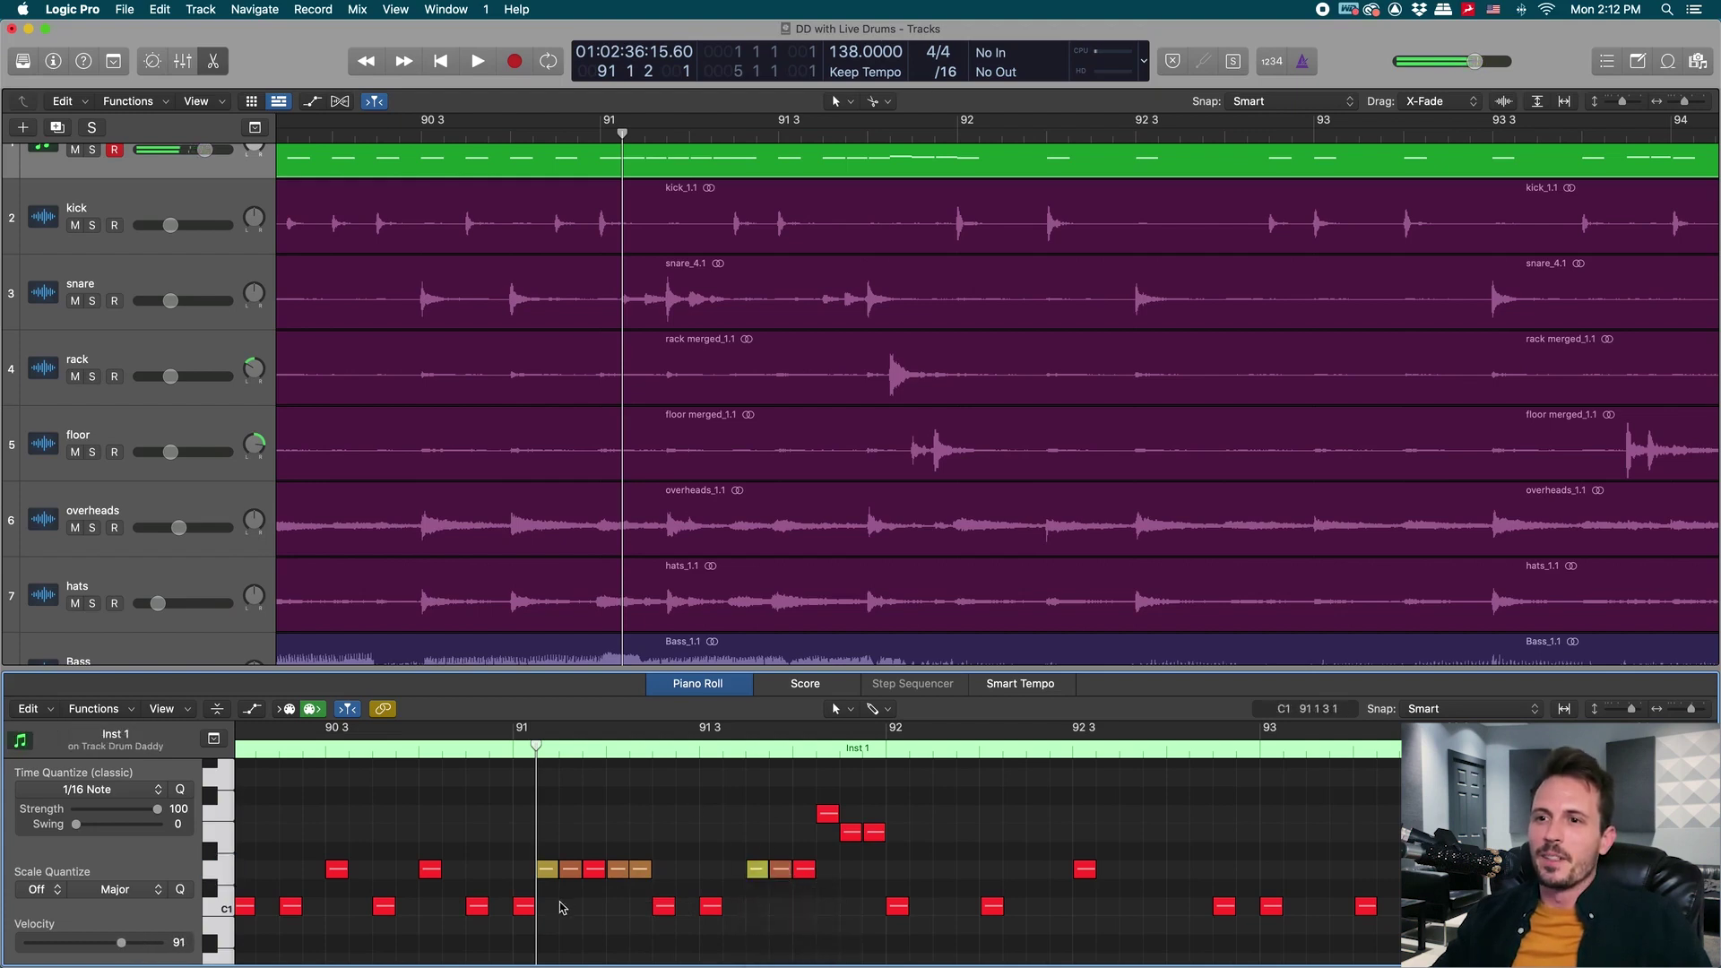
left_click_drag(568, 877, 563, 892)
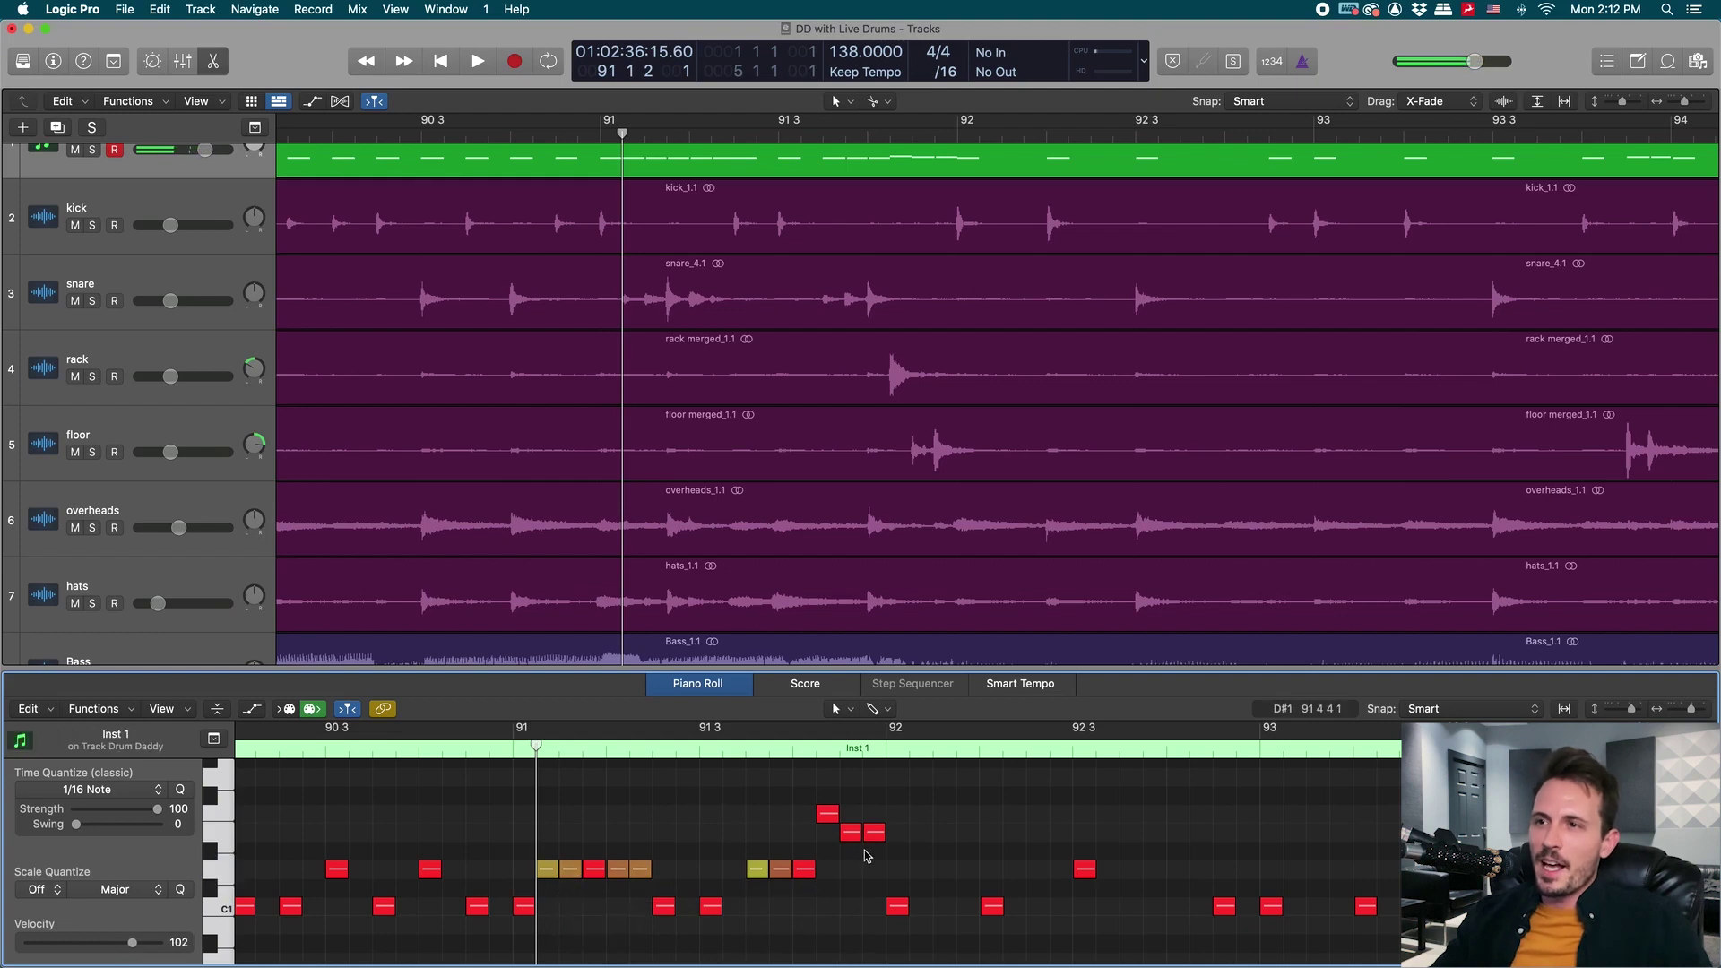
left_click_drag(855, 838, 849, 854)
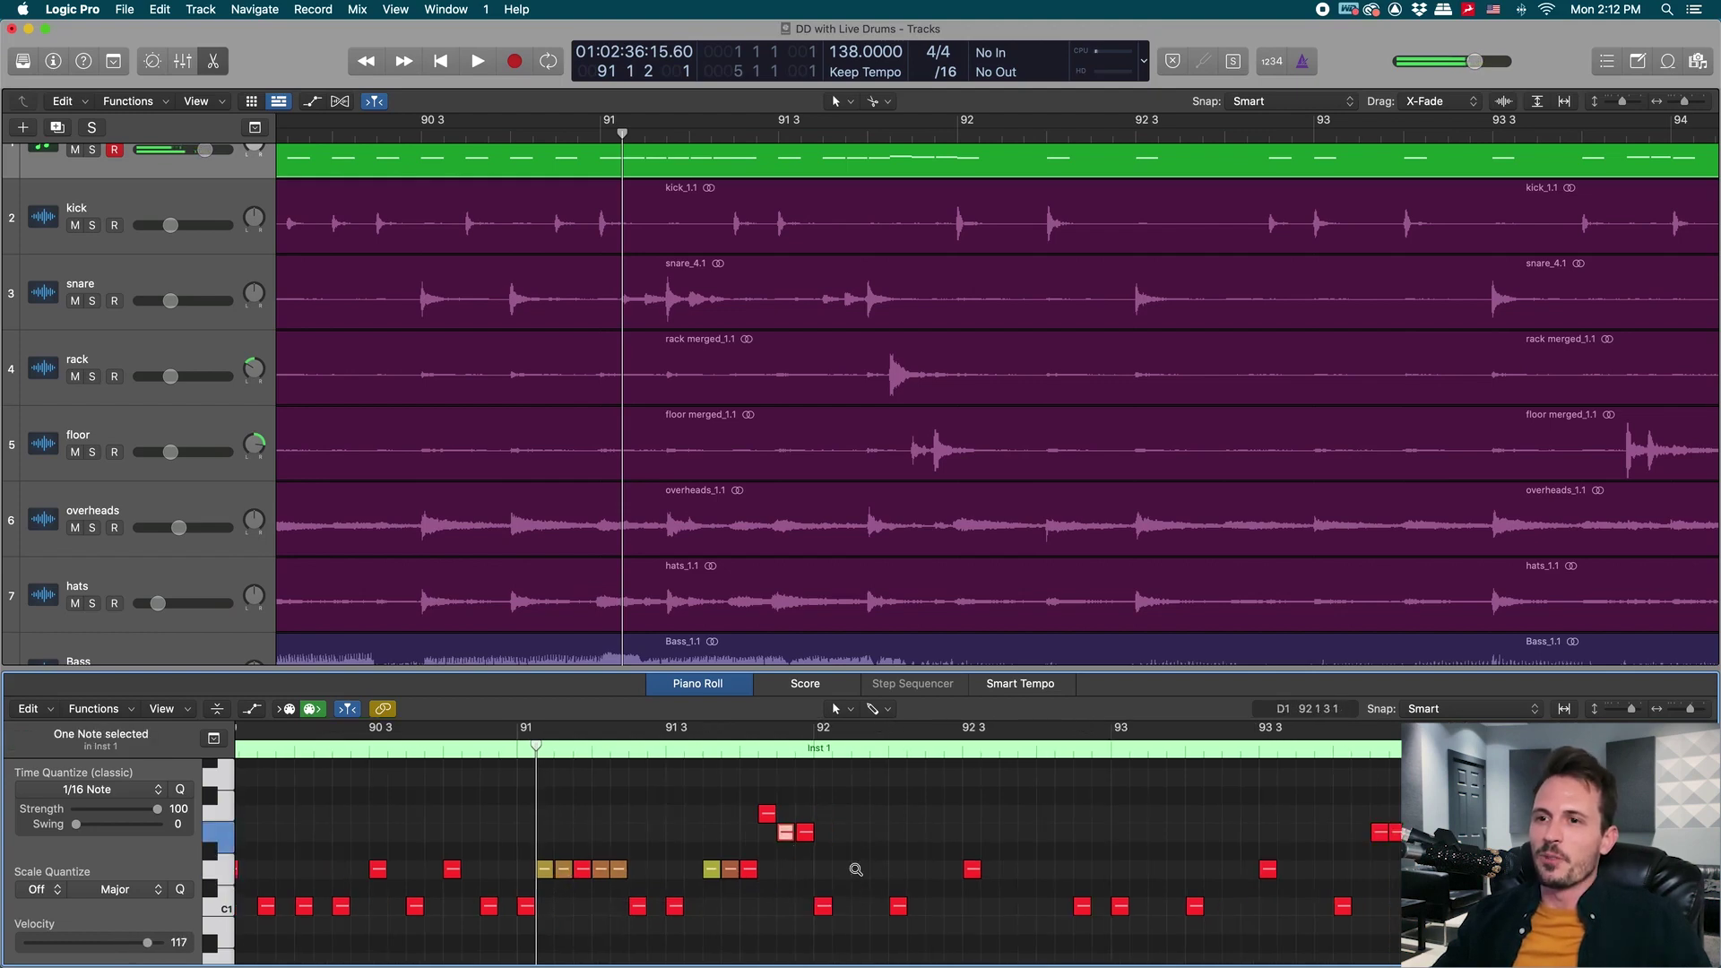
Place the playhead at 99 1 2 and lower the snare ghost notes around the accent, softest first, with velocity 100 on the 99 2 2 note.
scroll(879, 864, "right", 5)
scroll(1157, 538, "right", 8)
scroll(1148, 547, "right", 15)
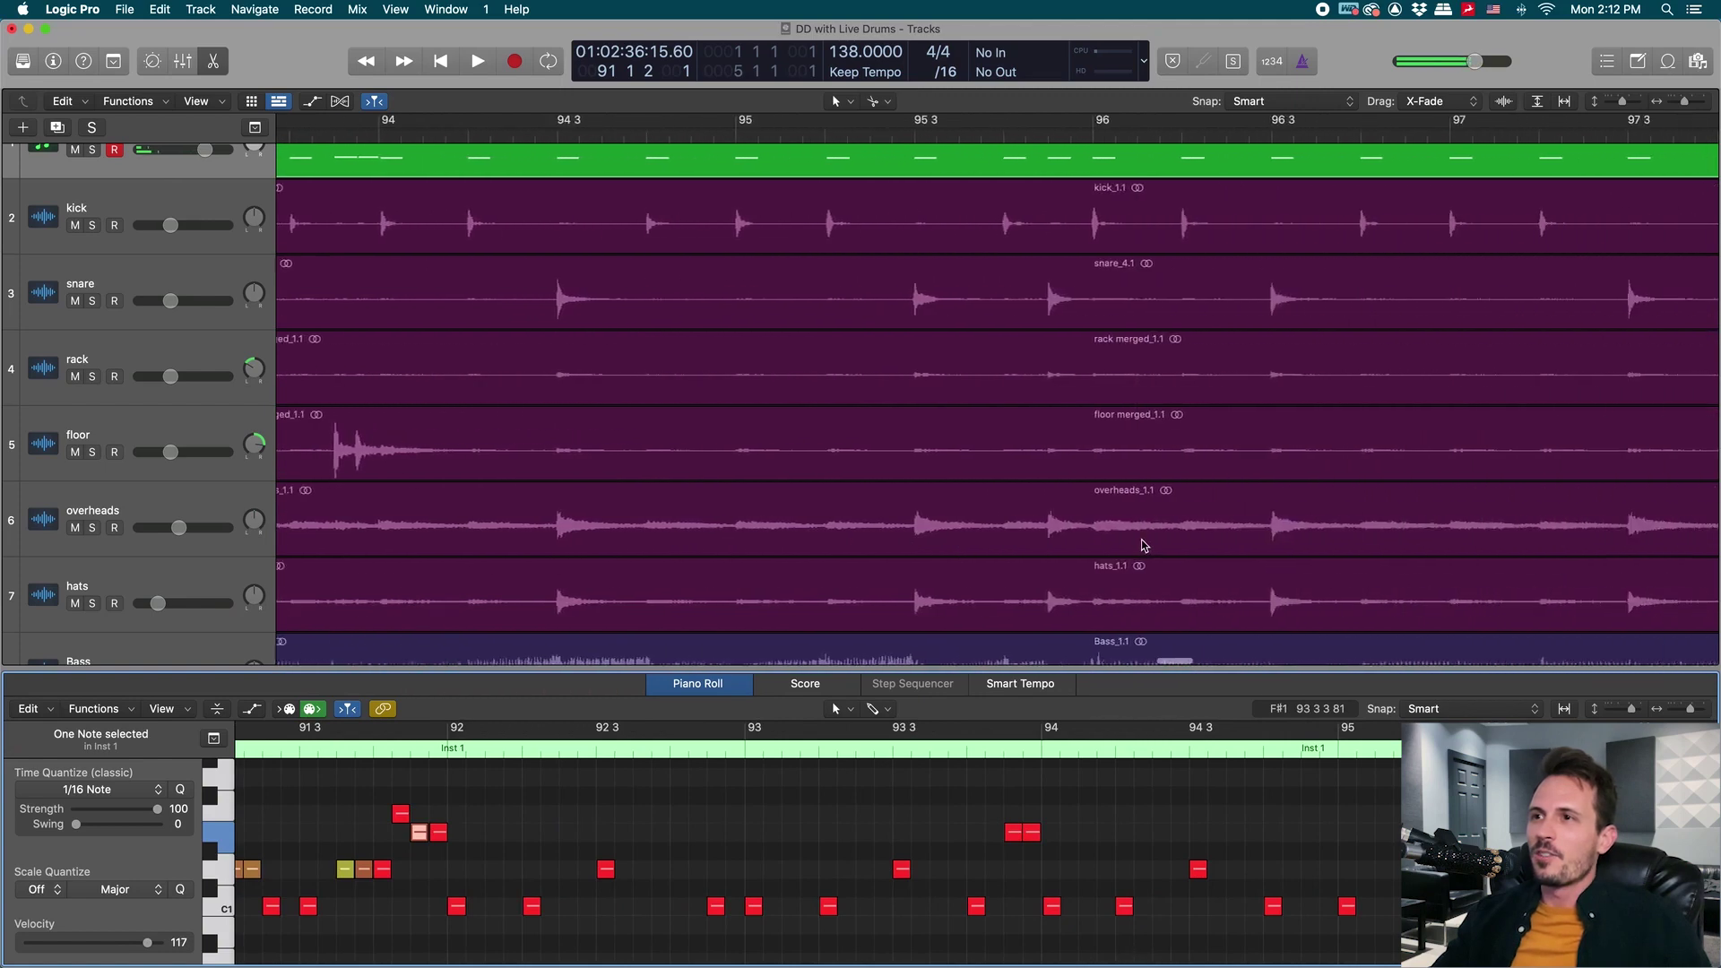
left_click(829, 127)
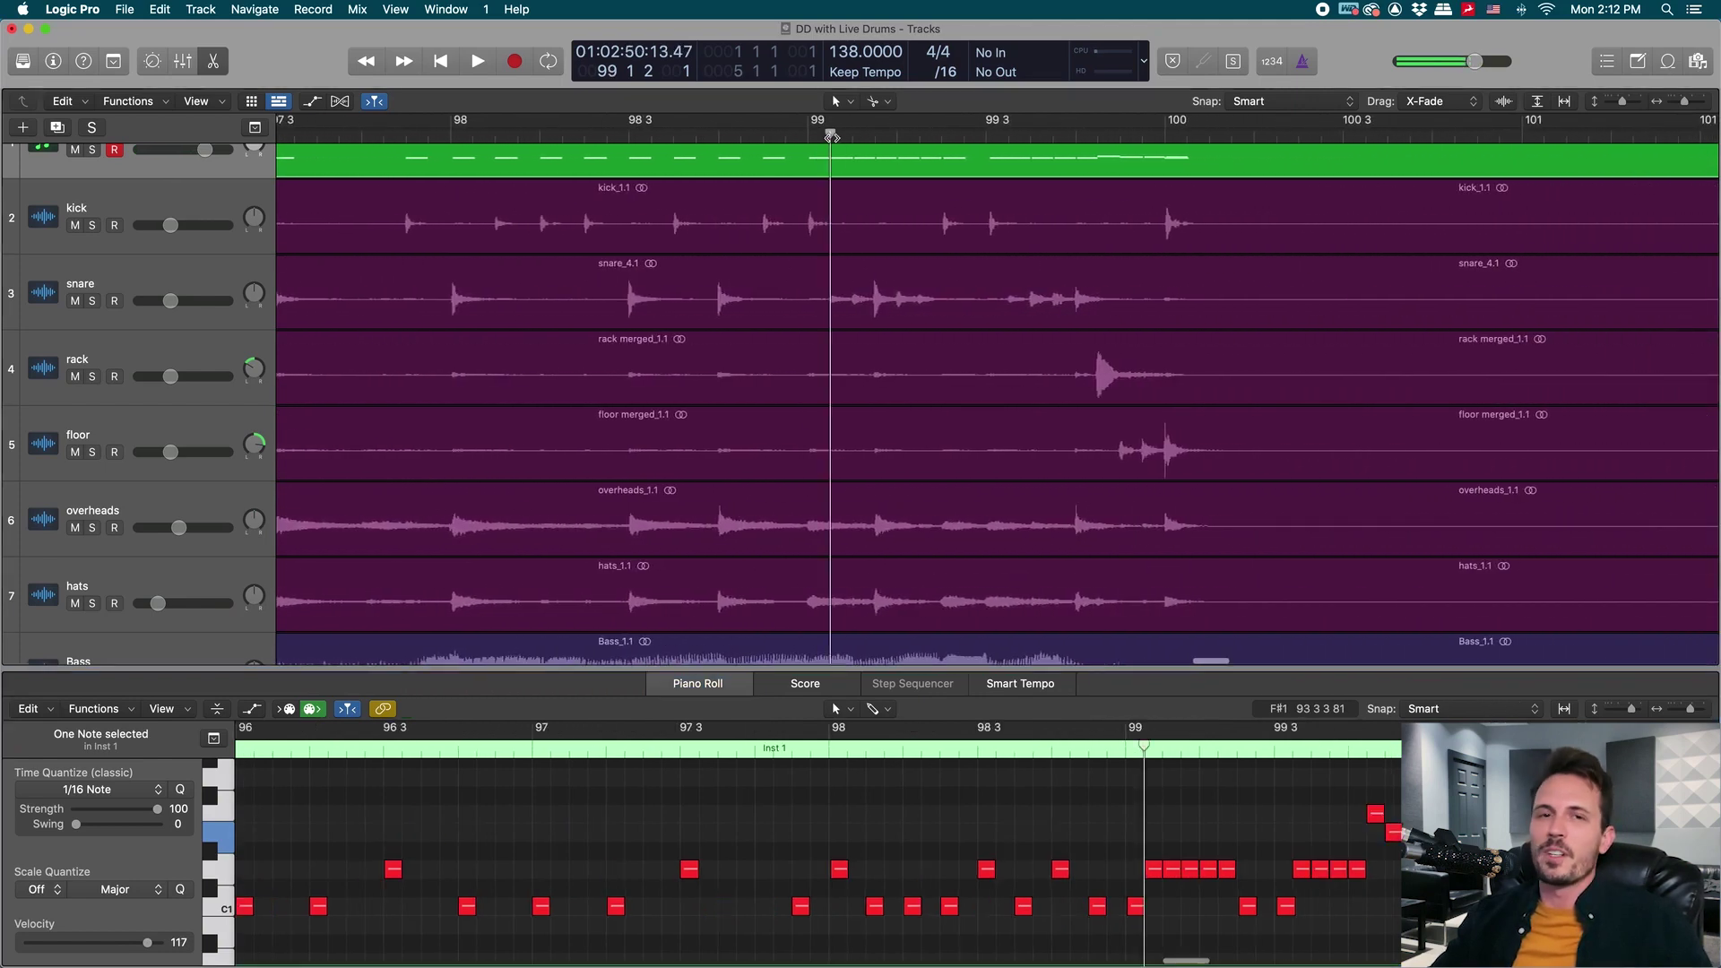
left_click_drag(683, 867, 694, 914)
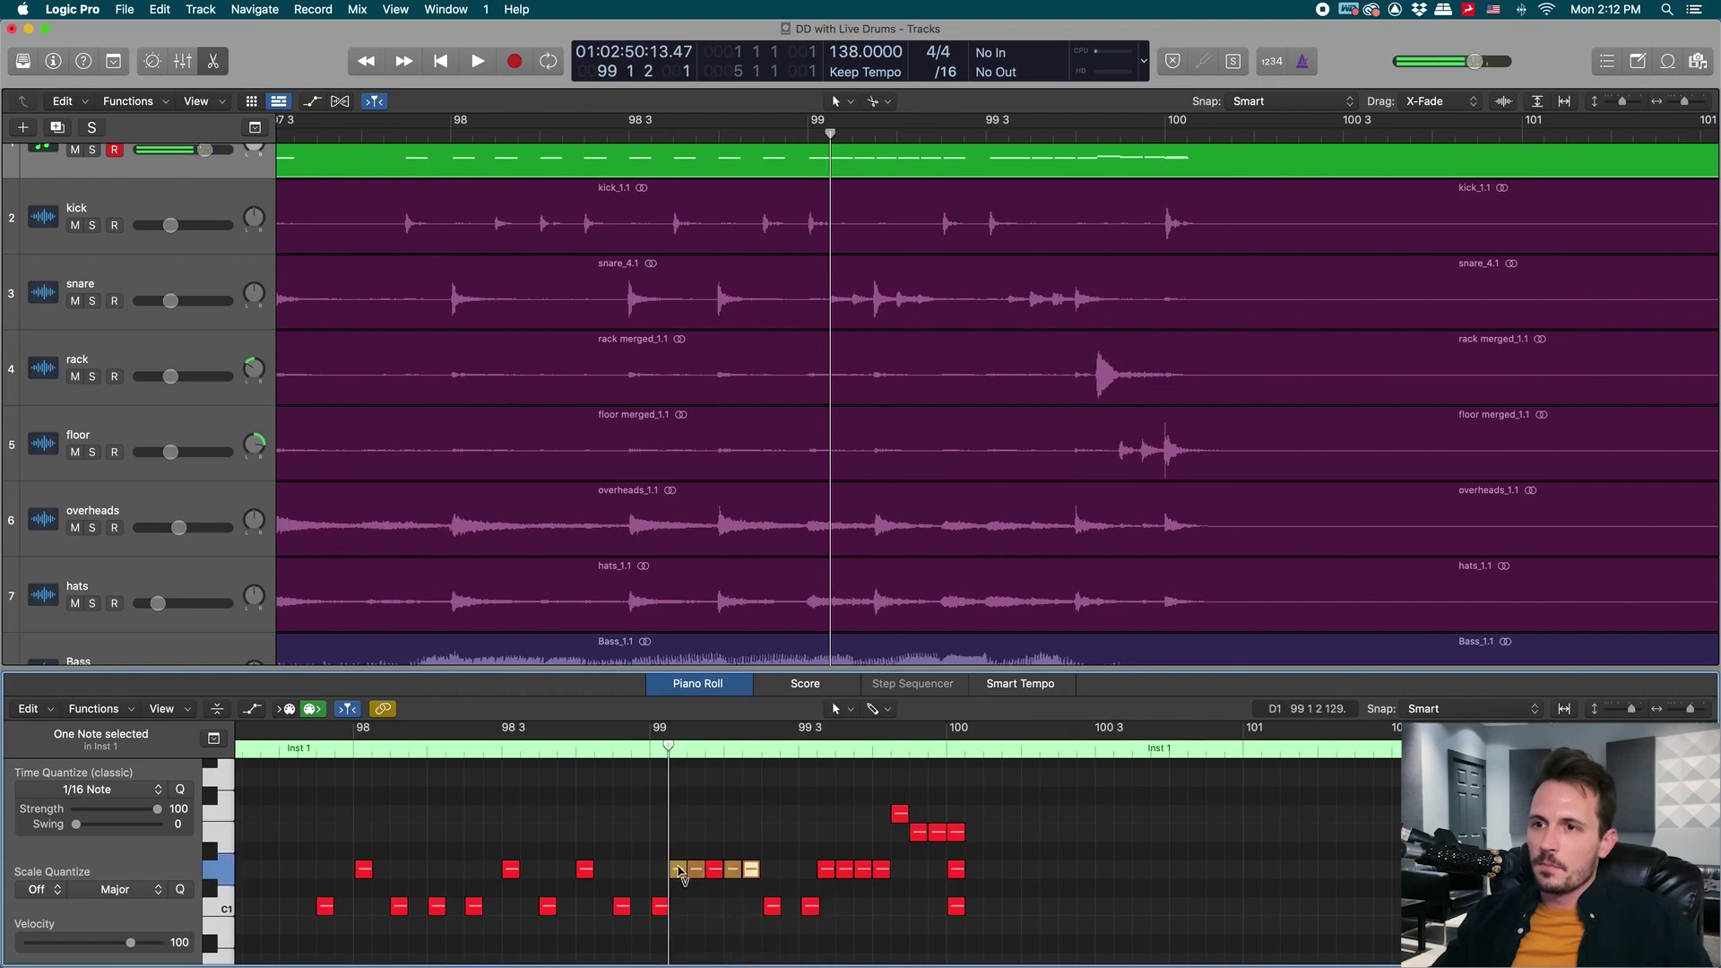
mouse_move(679, 870)
left_mouse_down()
mouse_move(679, 901)
mouse_move(695, 887)
left_mouse_up()
Set the snare note at 99 3 2 to velocity 99 and reduce the next two snare notes, each a little louder.
left_click_drag(828, 876, 823, 936)
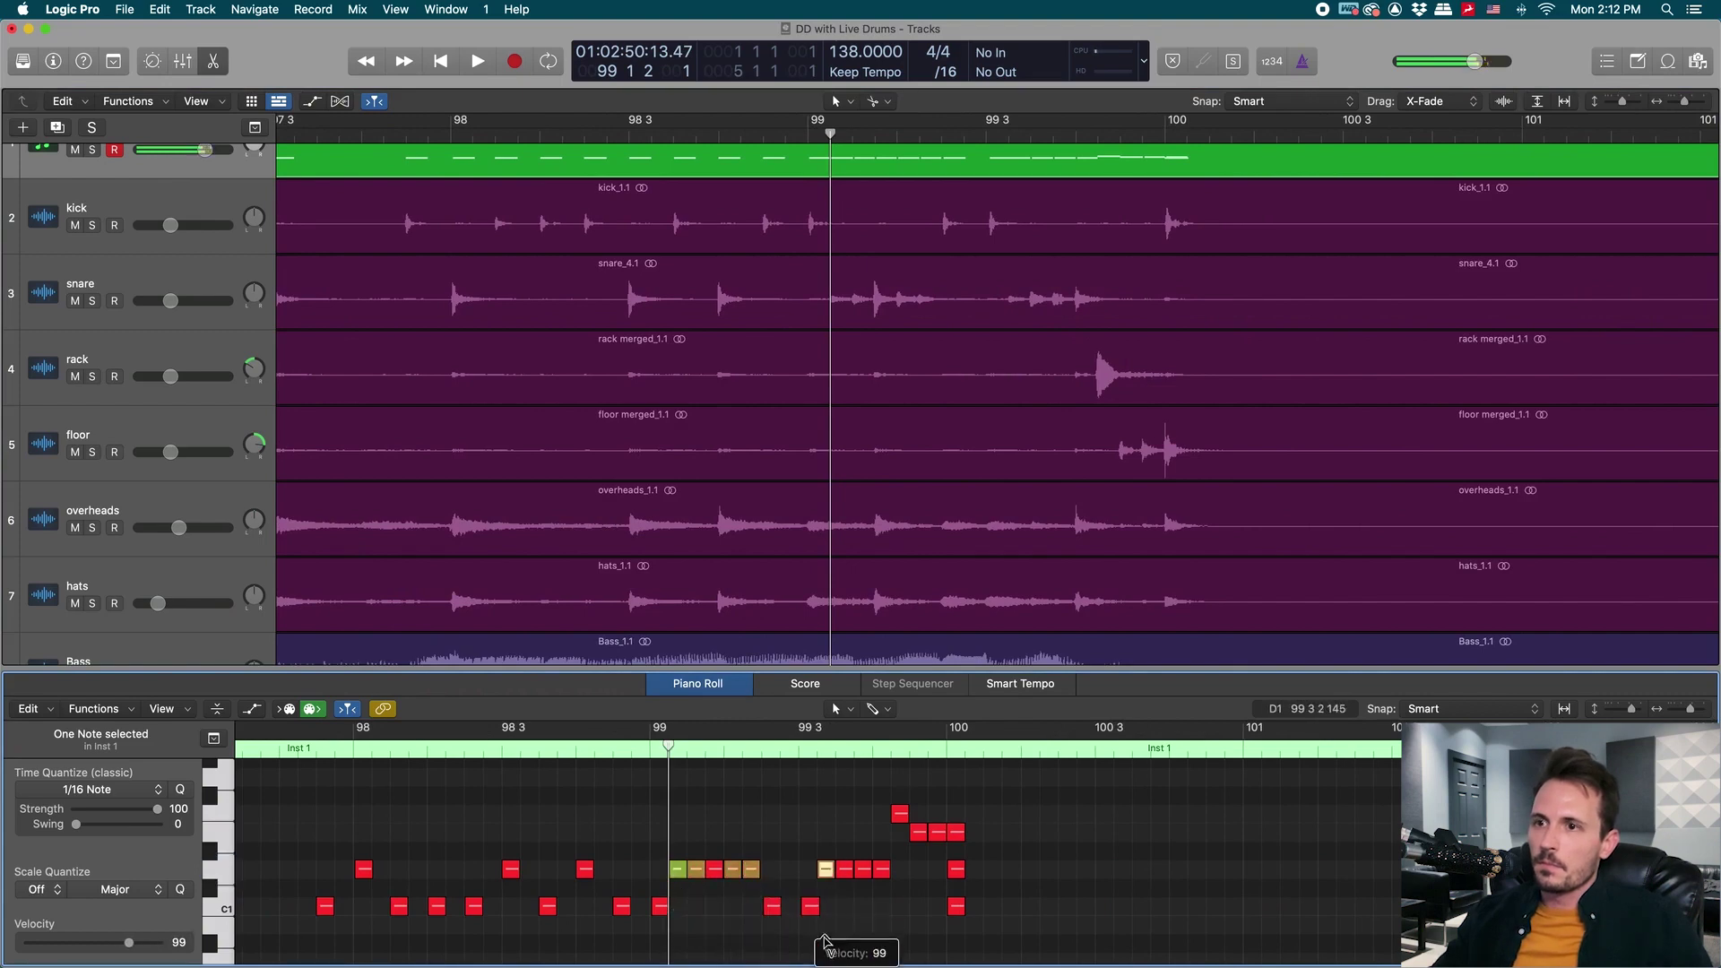
left_click_drag(847, 874, 849, 936)
left_click_drag(863, 875, 862, 908)
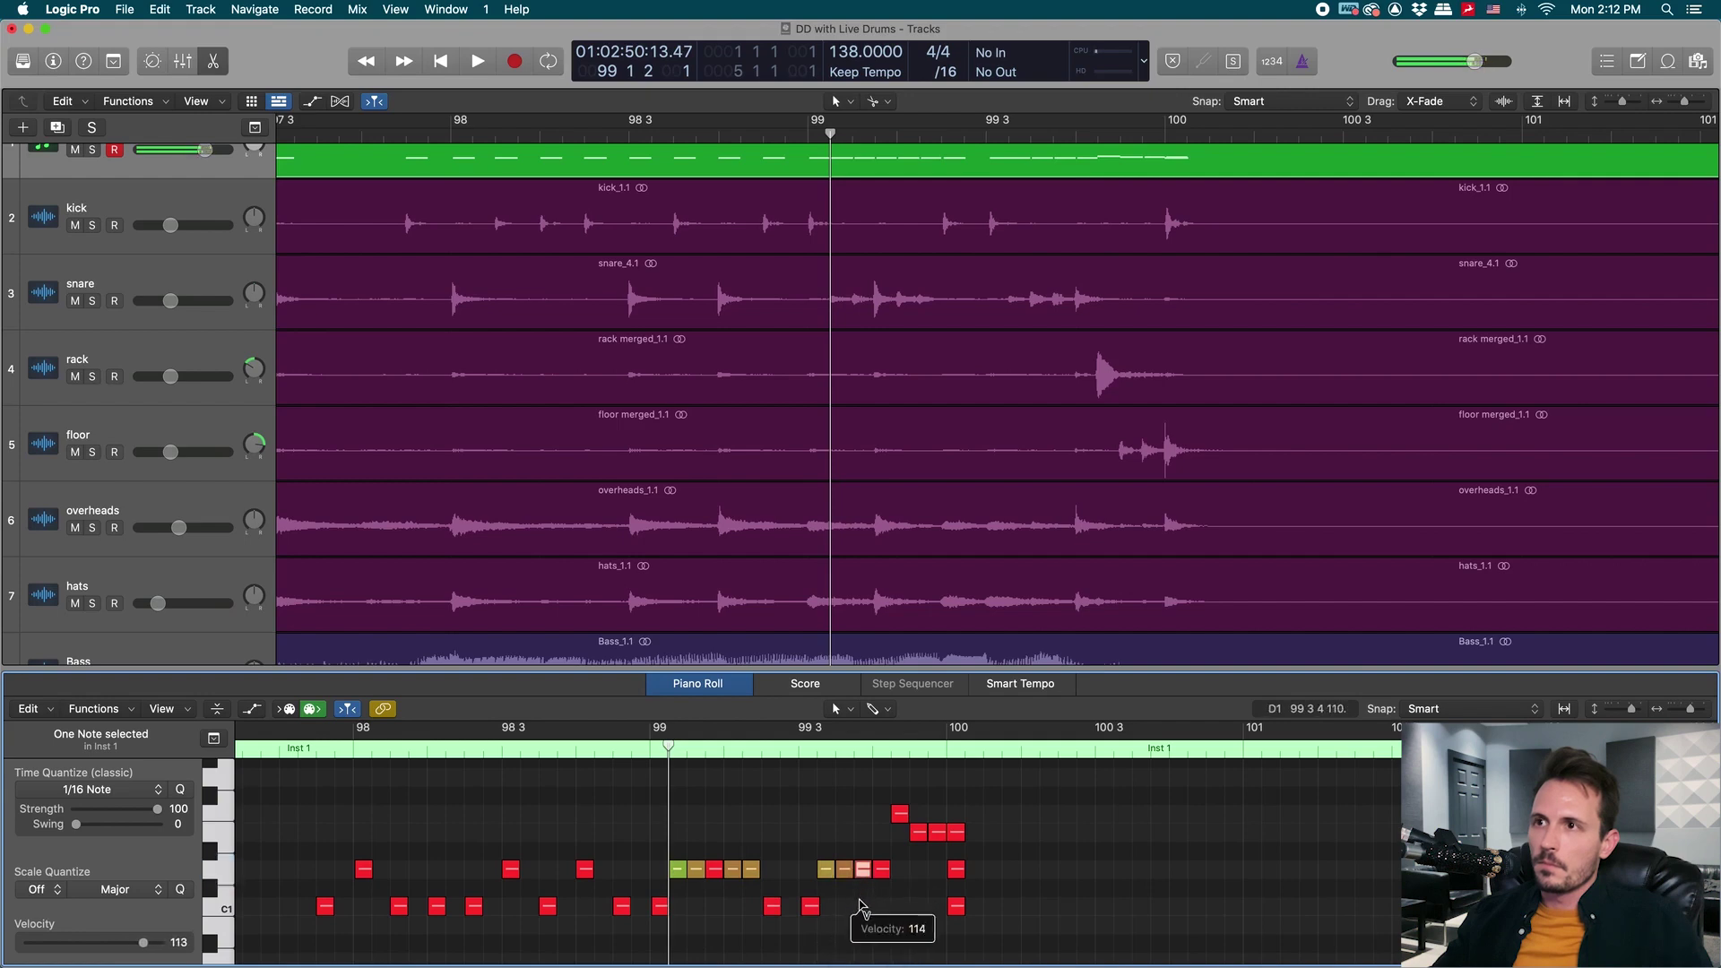
Set the floor tom notes at 99 4 4 and 99 4 3 to velocities 119 and 112, and play the ending fill.
mouse_move(918, 832)
left_mouse_down()
mouse_move(919, 874)
mouse_move(938, 854)
left_mouse_up()
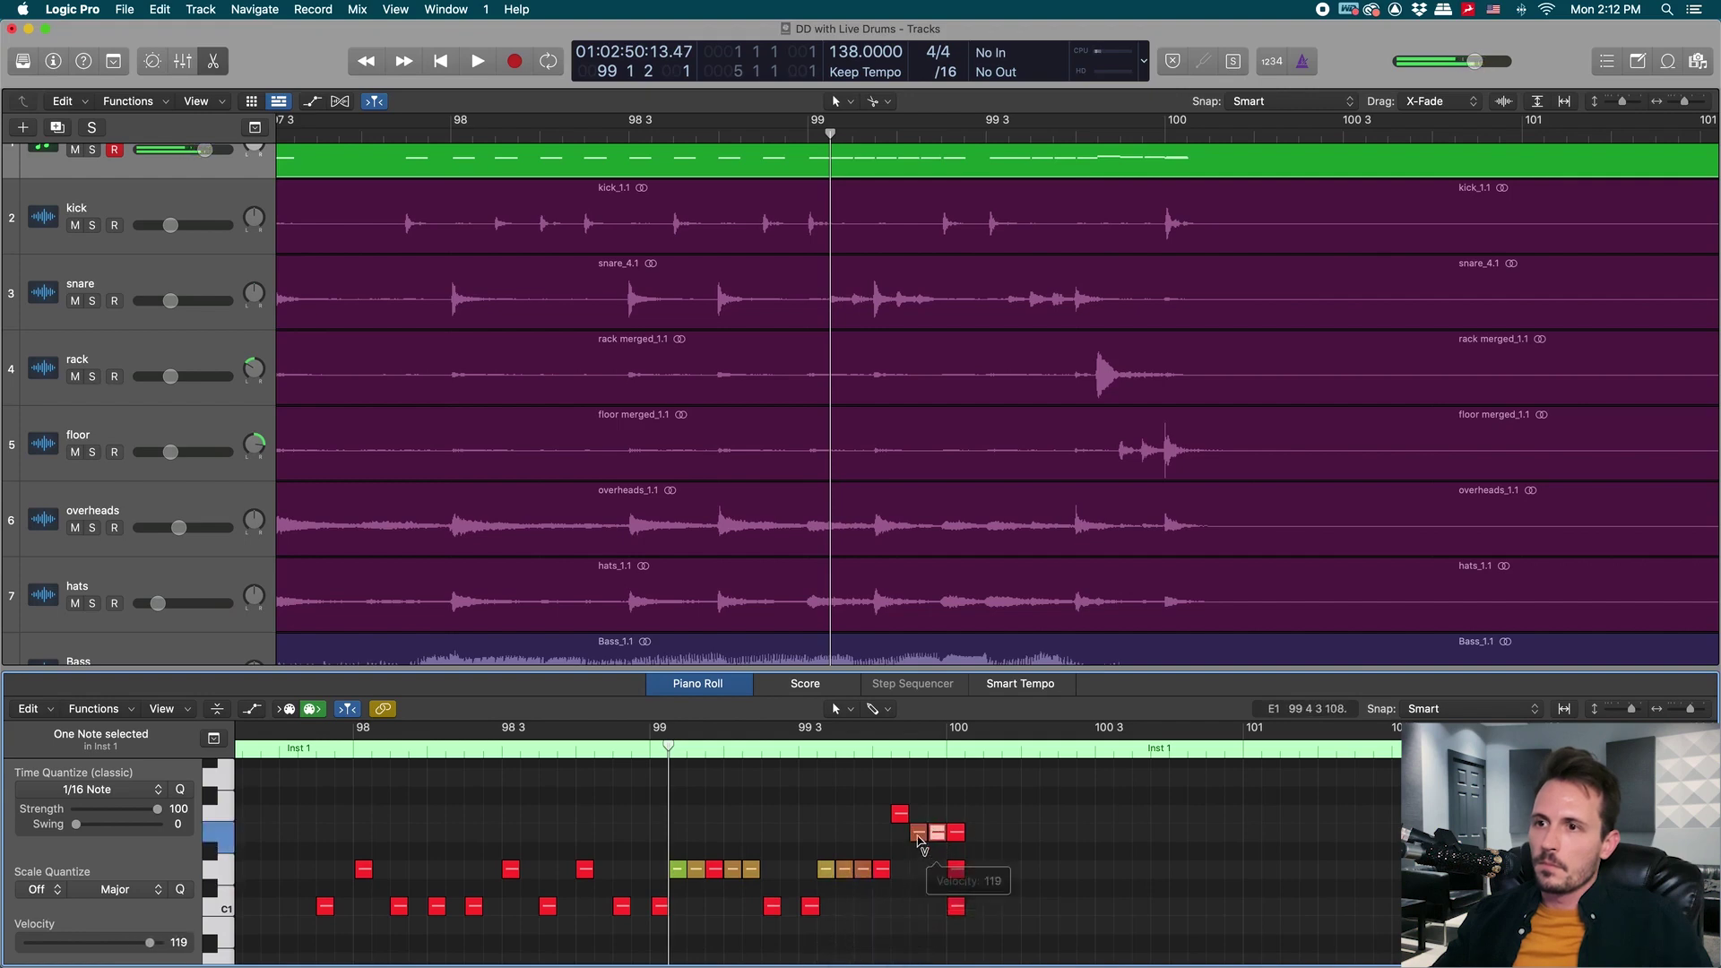
left_click(918, 832)
key("space")
key("space")
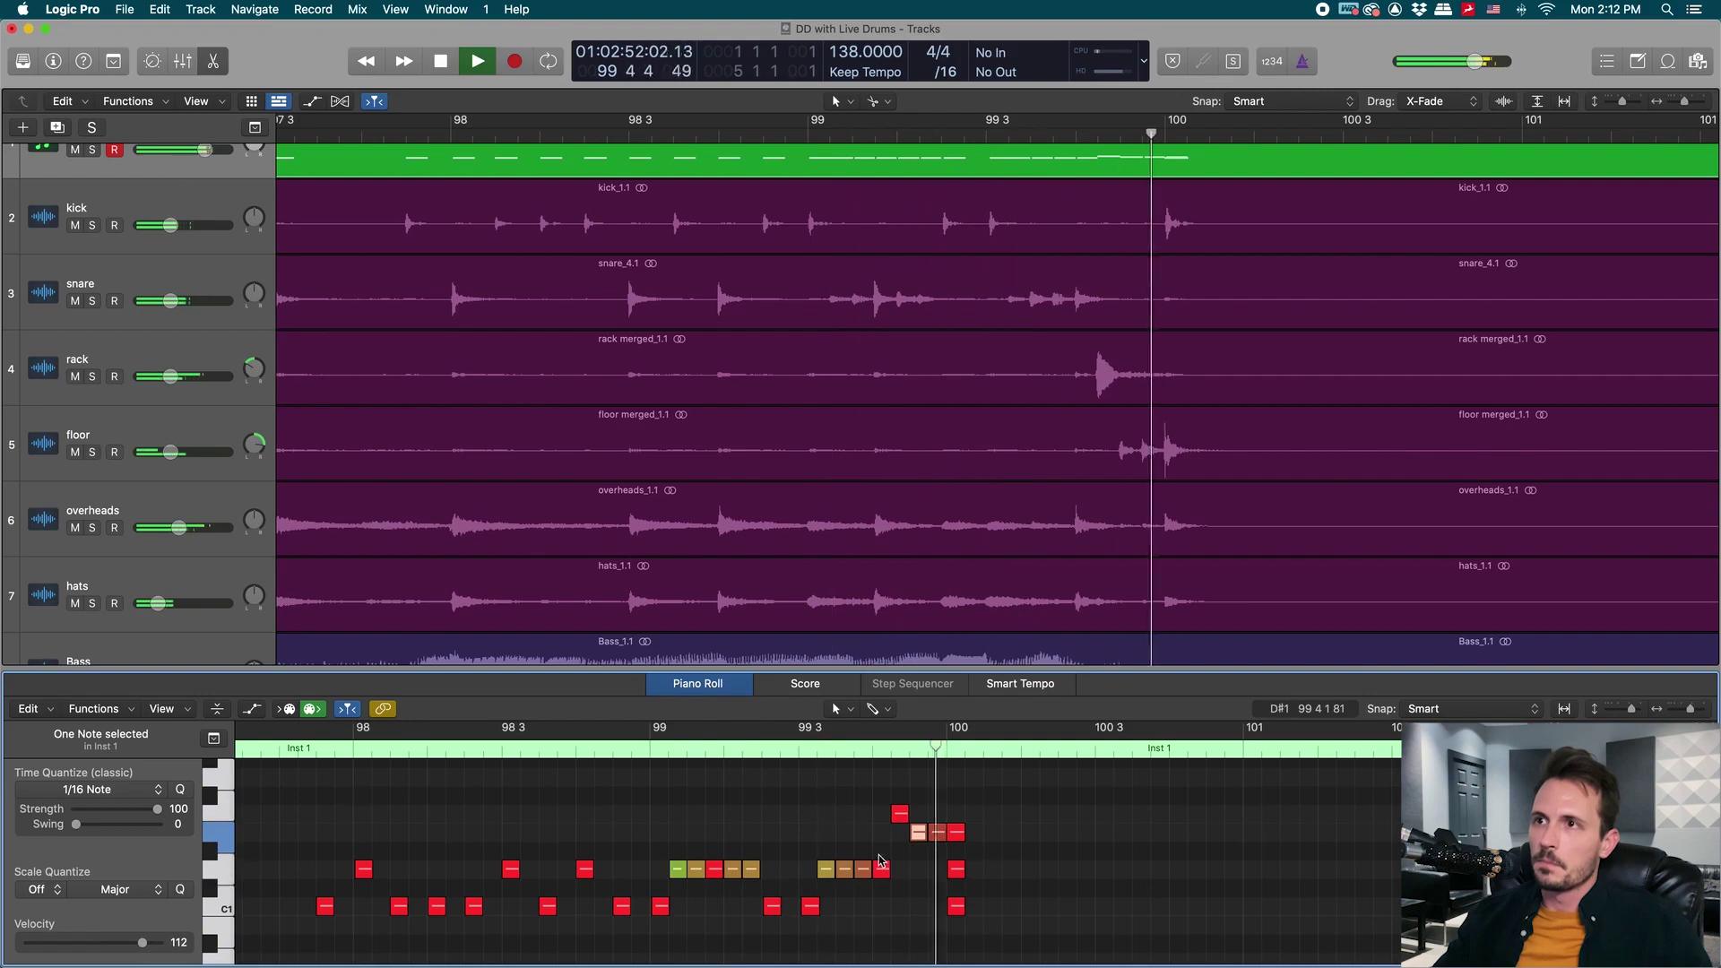
key("space")
Return to the beginning of the song and place the playhead at bar 11.
scroll(976, 854, "down", 3)
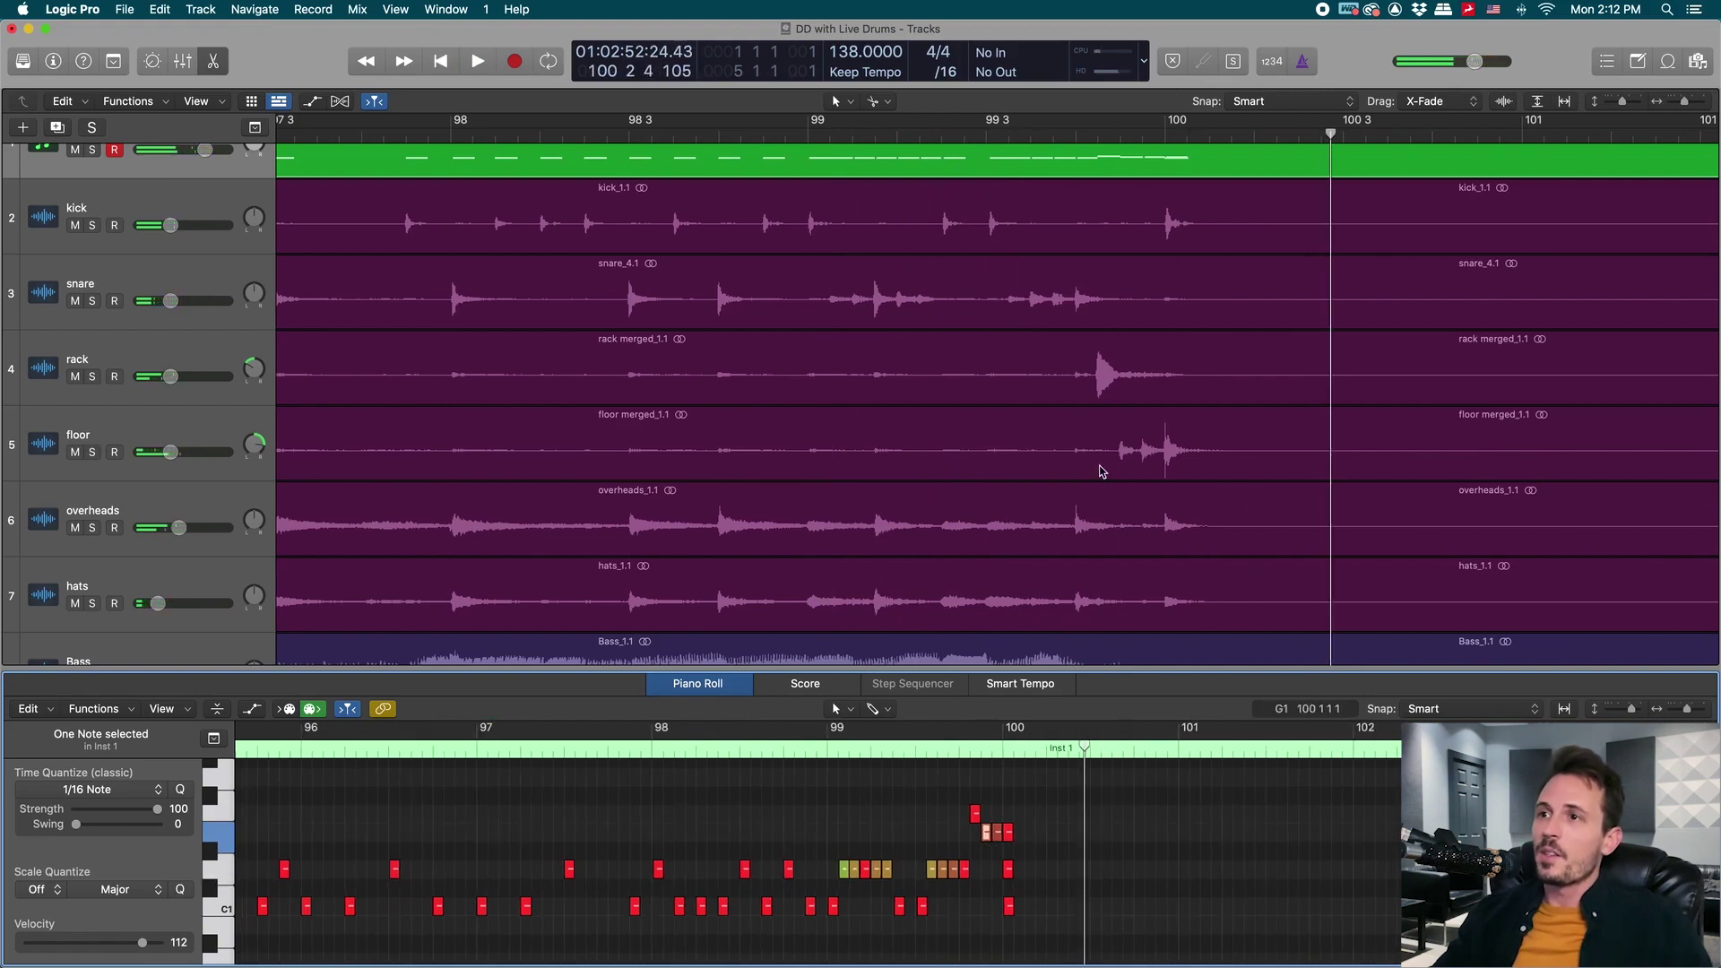
scroll(1092, 471, "down", 10)
scroll(1093, 470, "left", 15)
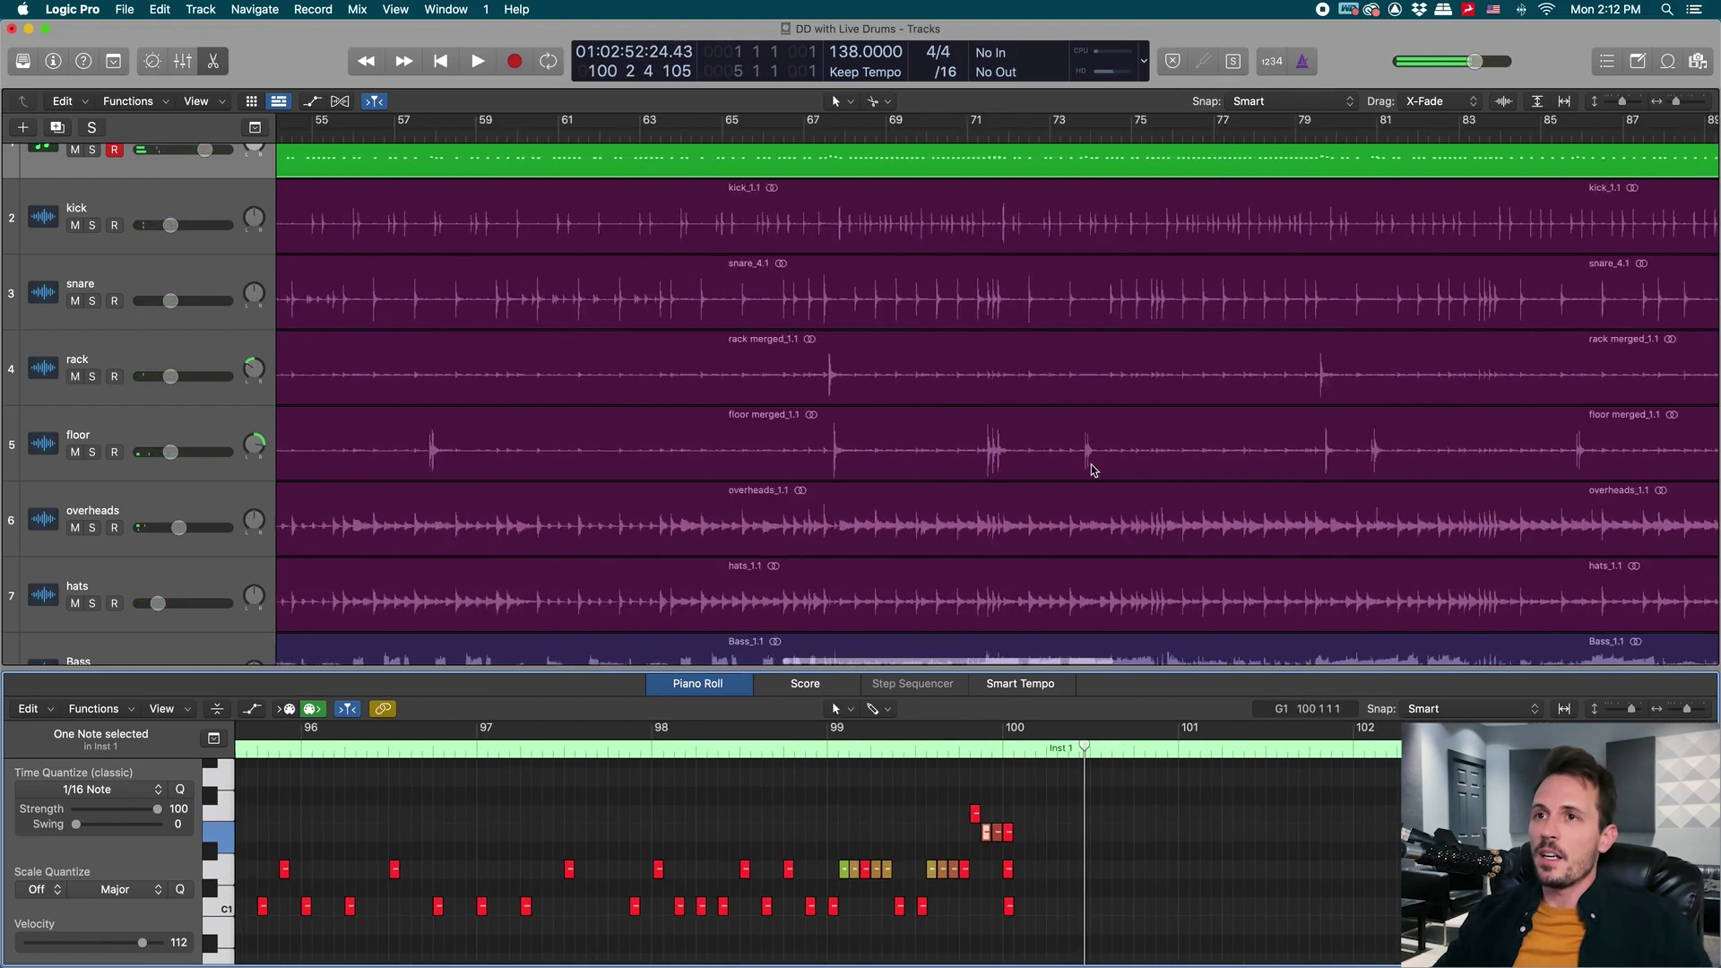
scroll(1093, 469, "up", 1)
scroll(1093, 470, "right", 3)
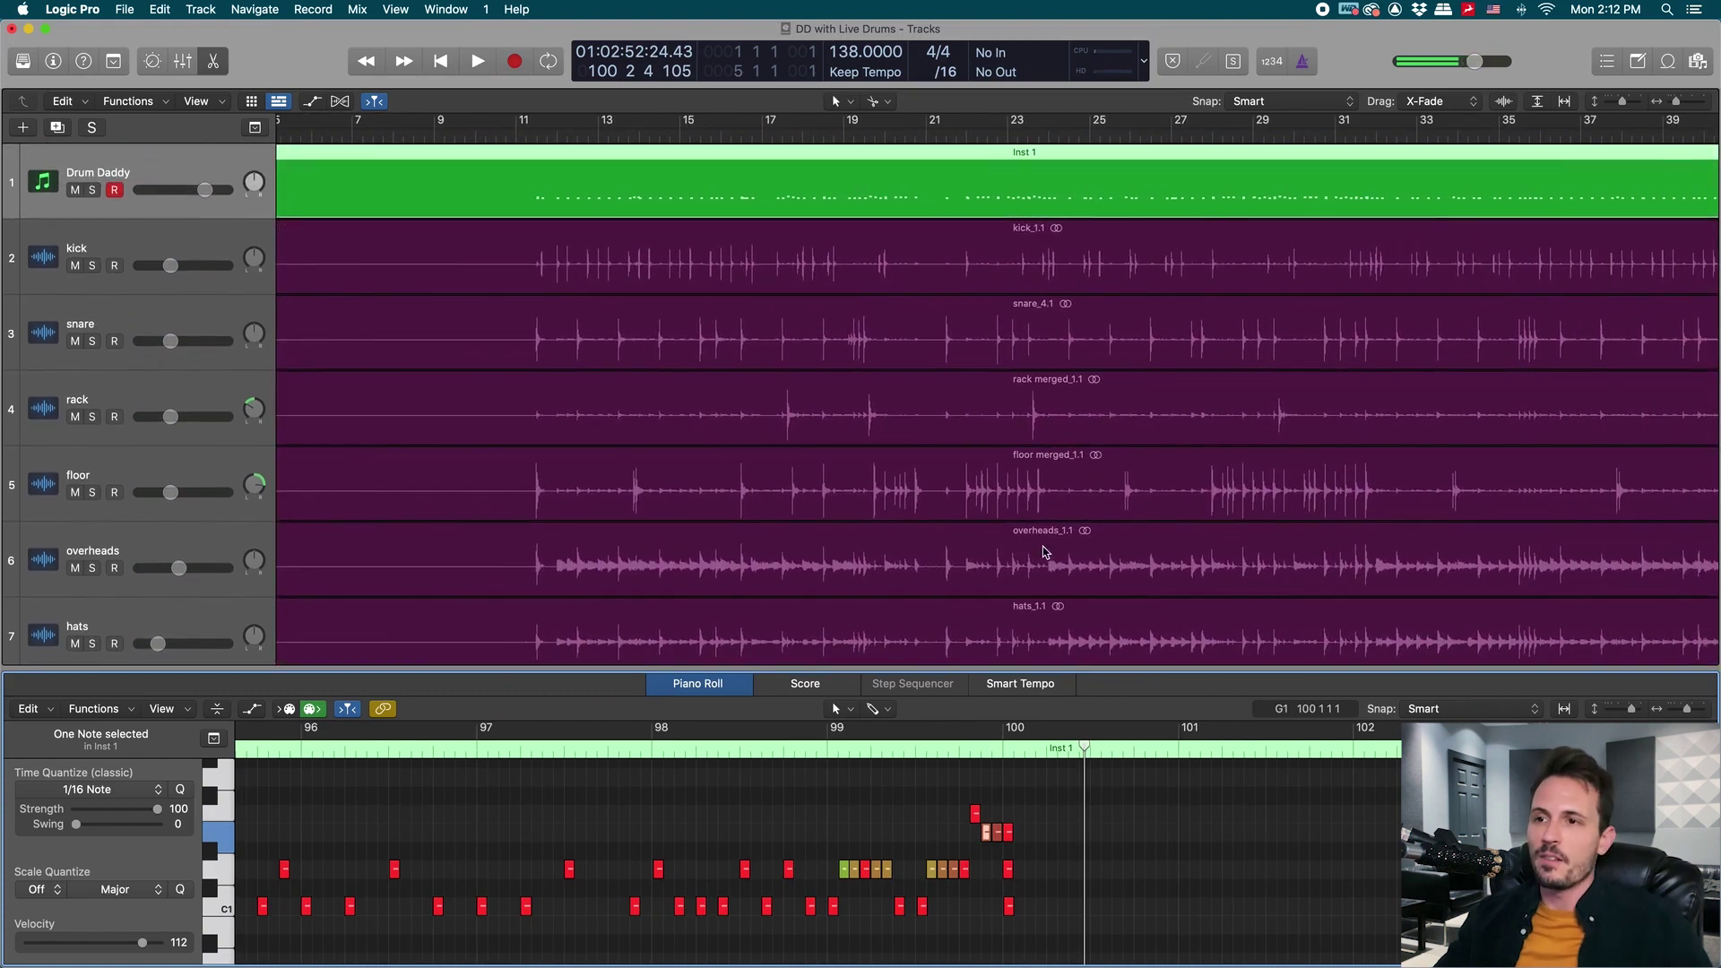
scroll(841, 869, "left", 4)
scroll(851, 832, "down", 3)
key("Return")
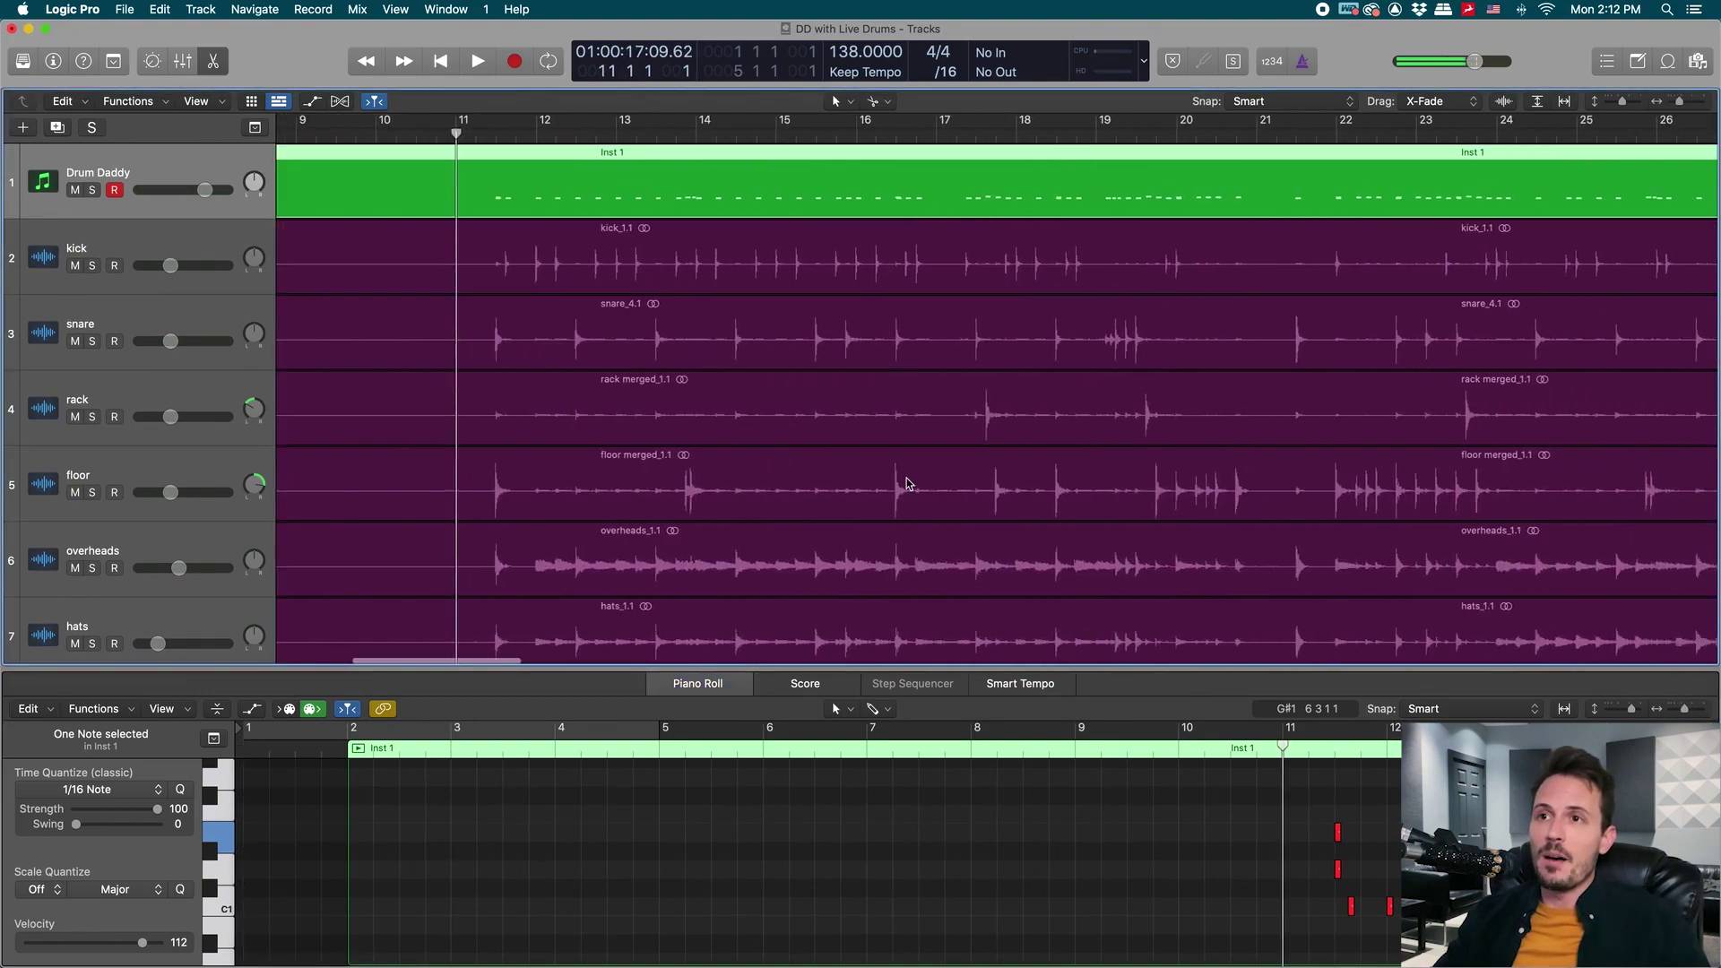
Bring the kick, snare, rack and floor tracks down to minimum volume and play the song from bar 11.
key("x")
key("x")
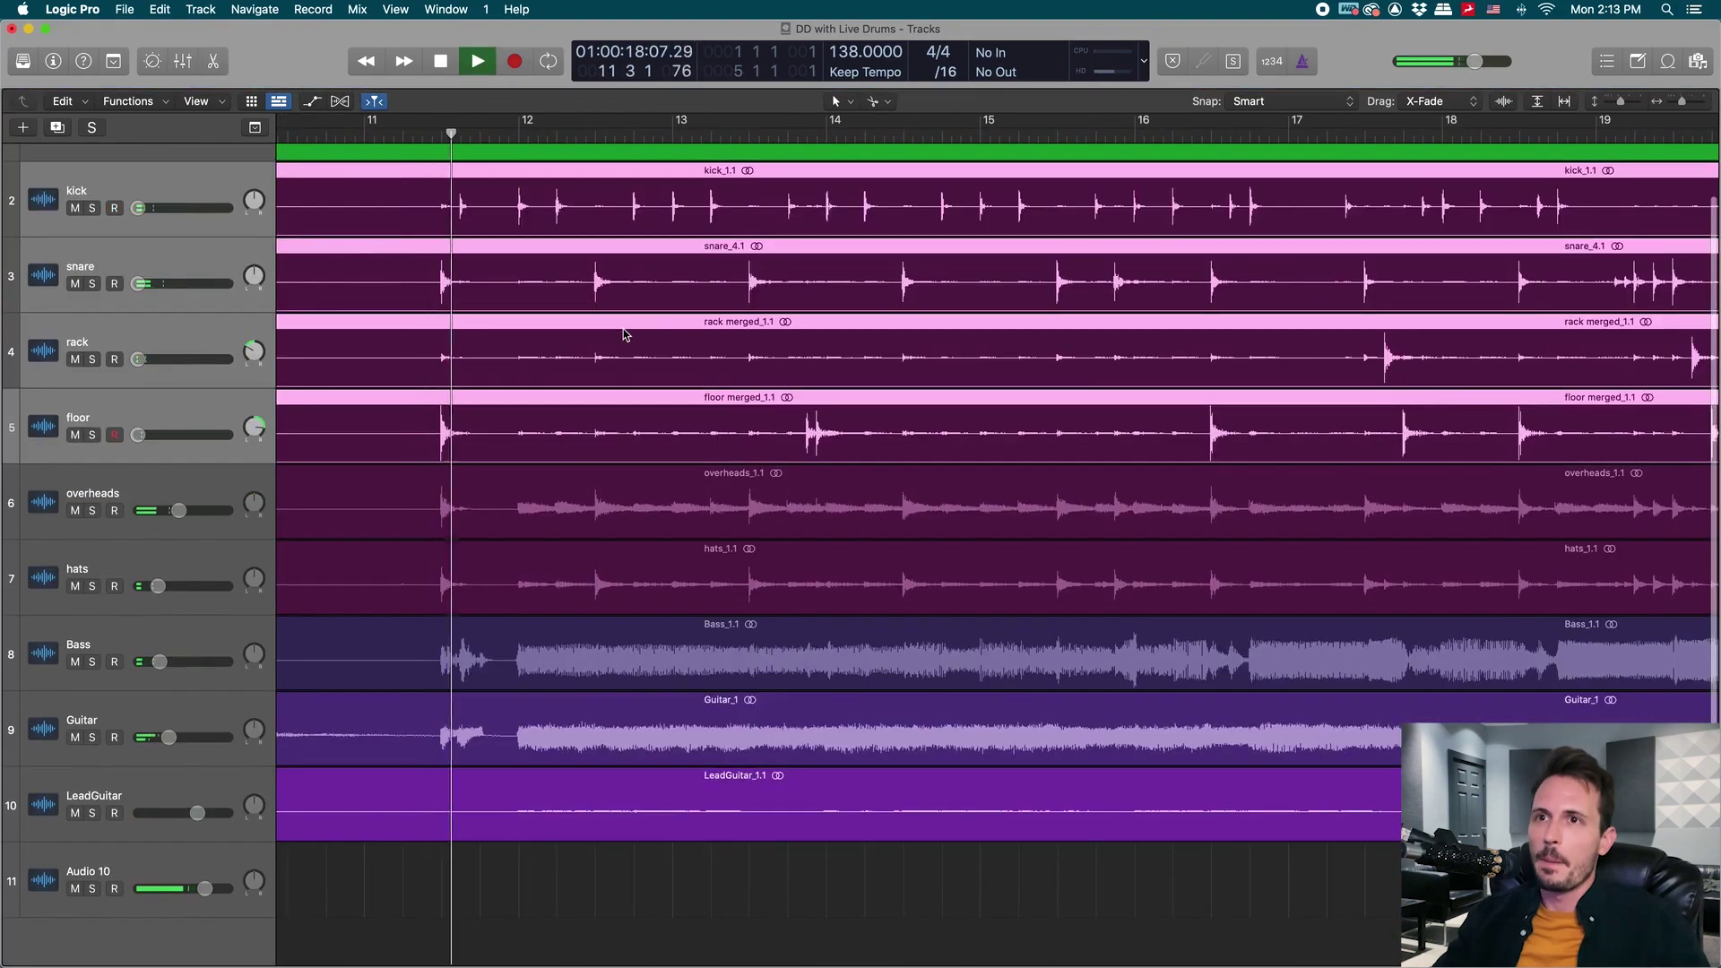
key("x")
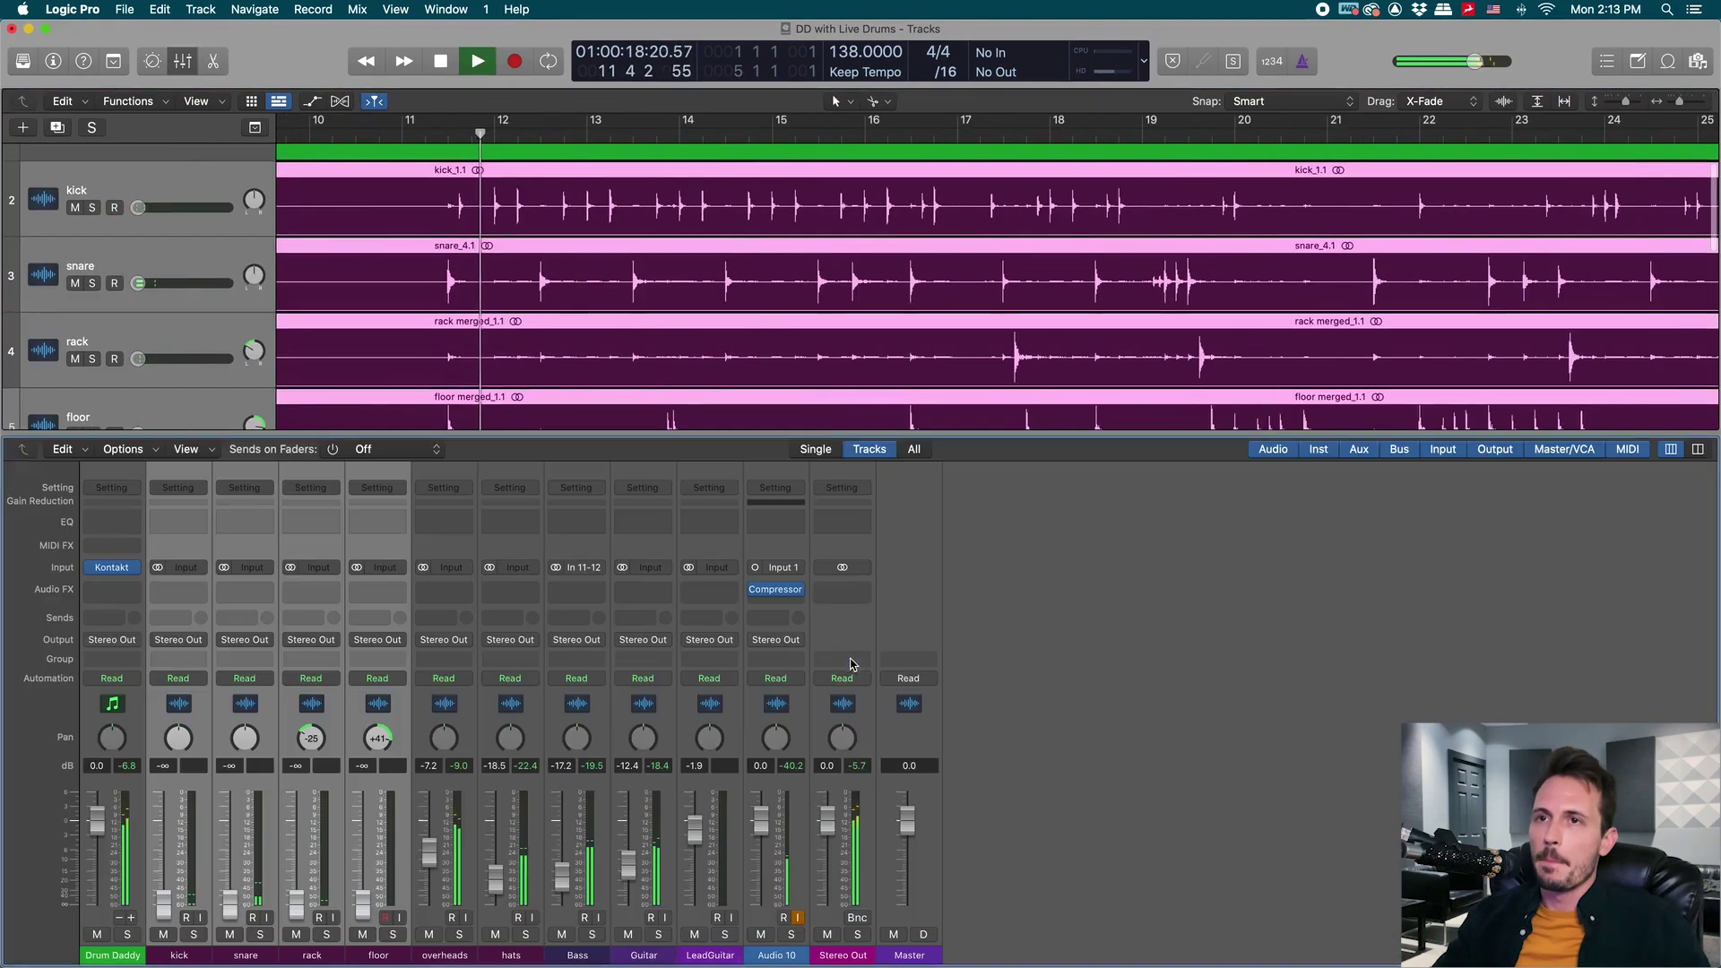
key("x")
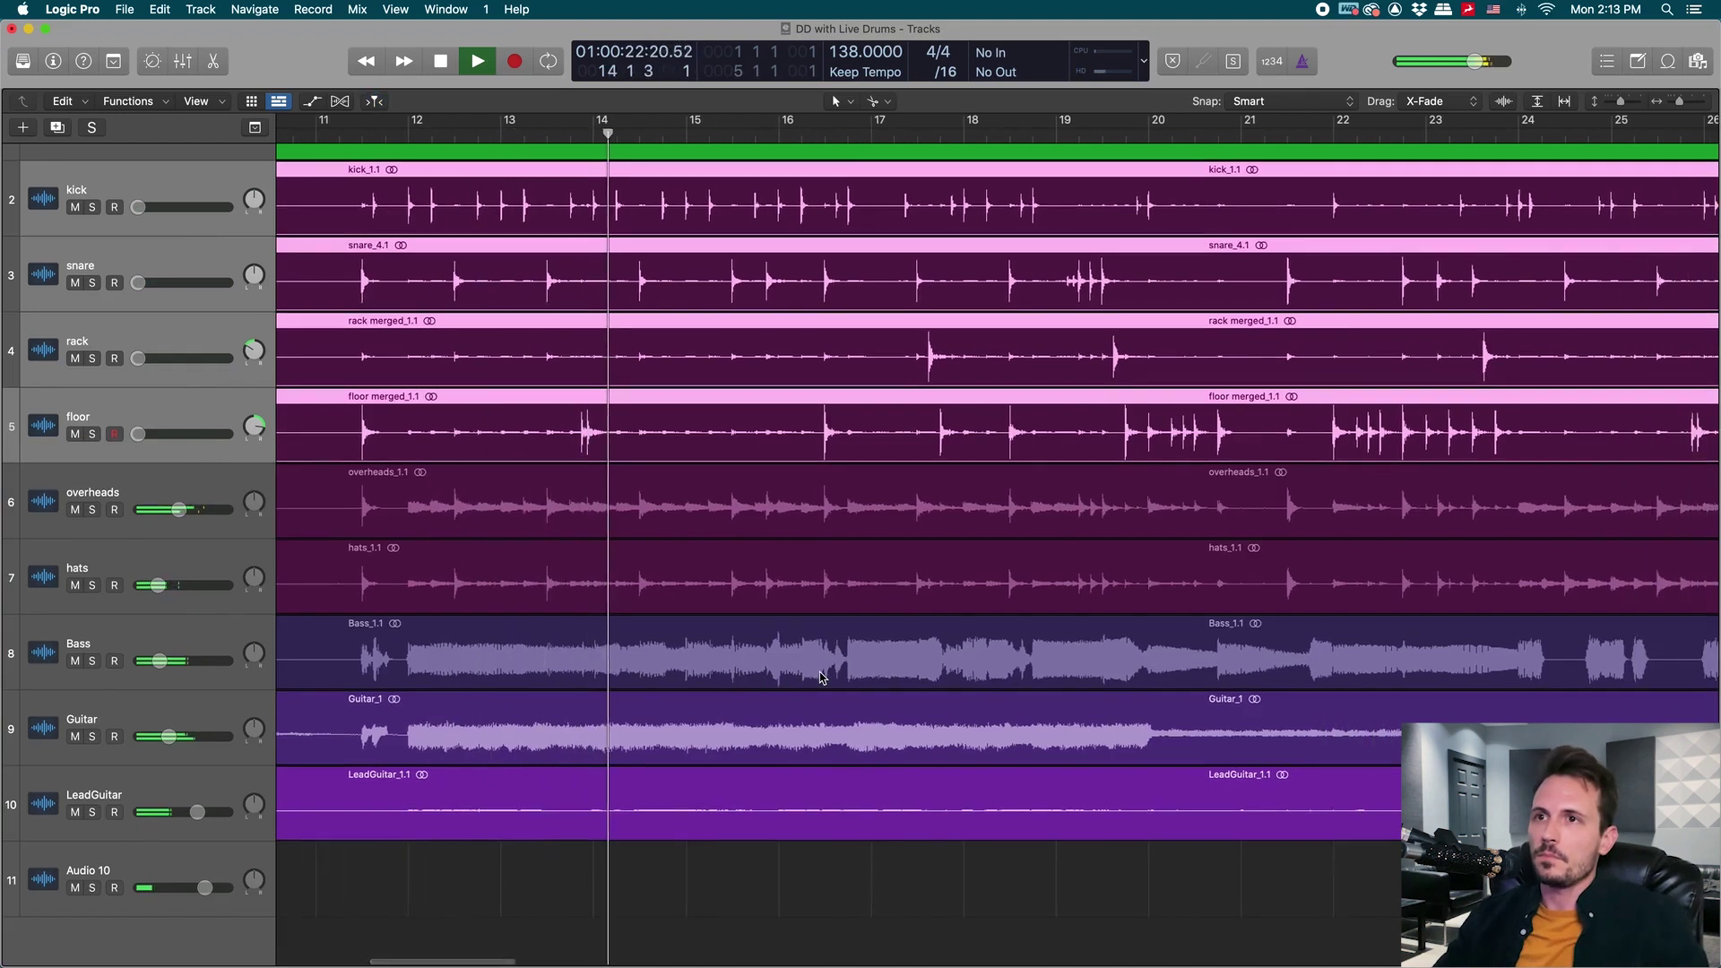
key("x")
key("x")
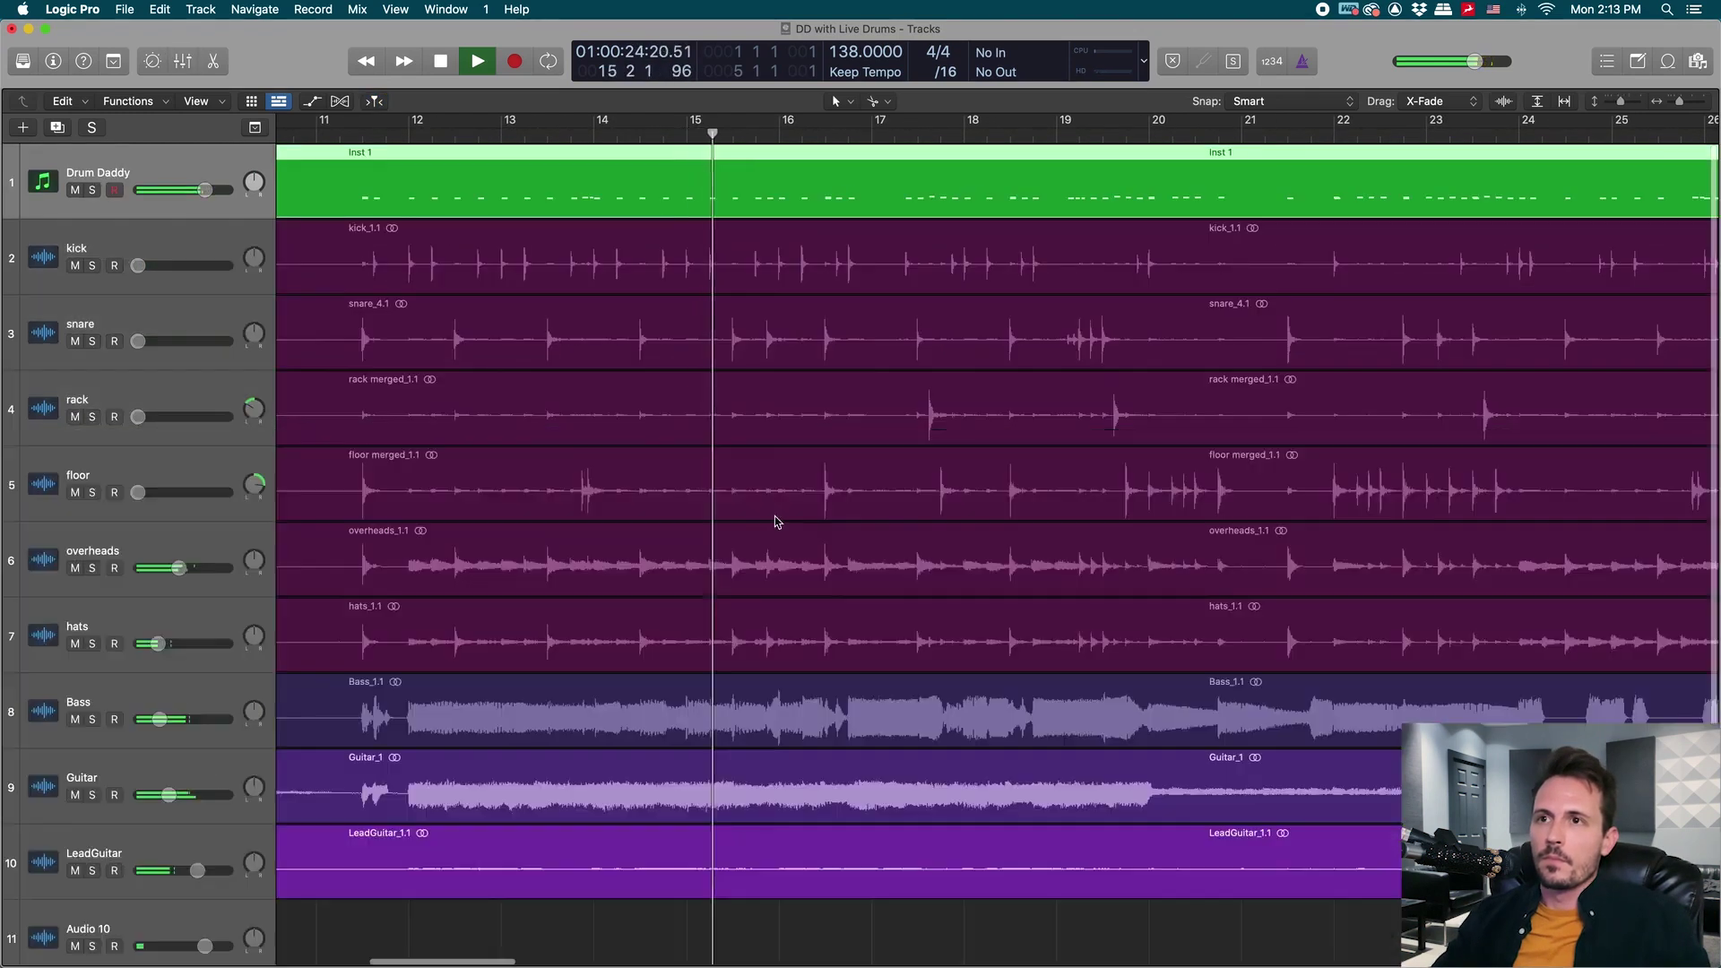
Listen to the sampled drums in the mix up to about bar 20, checking the channel levels, and stop playback.
key("x")
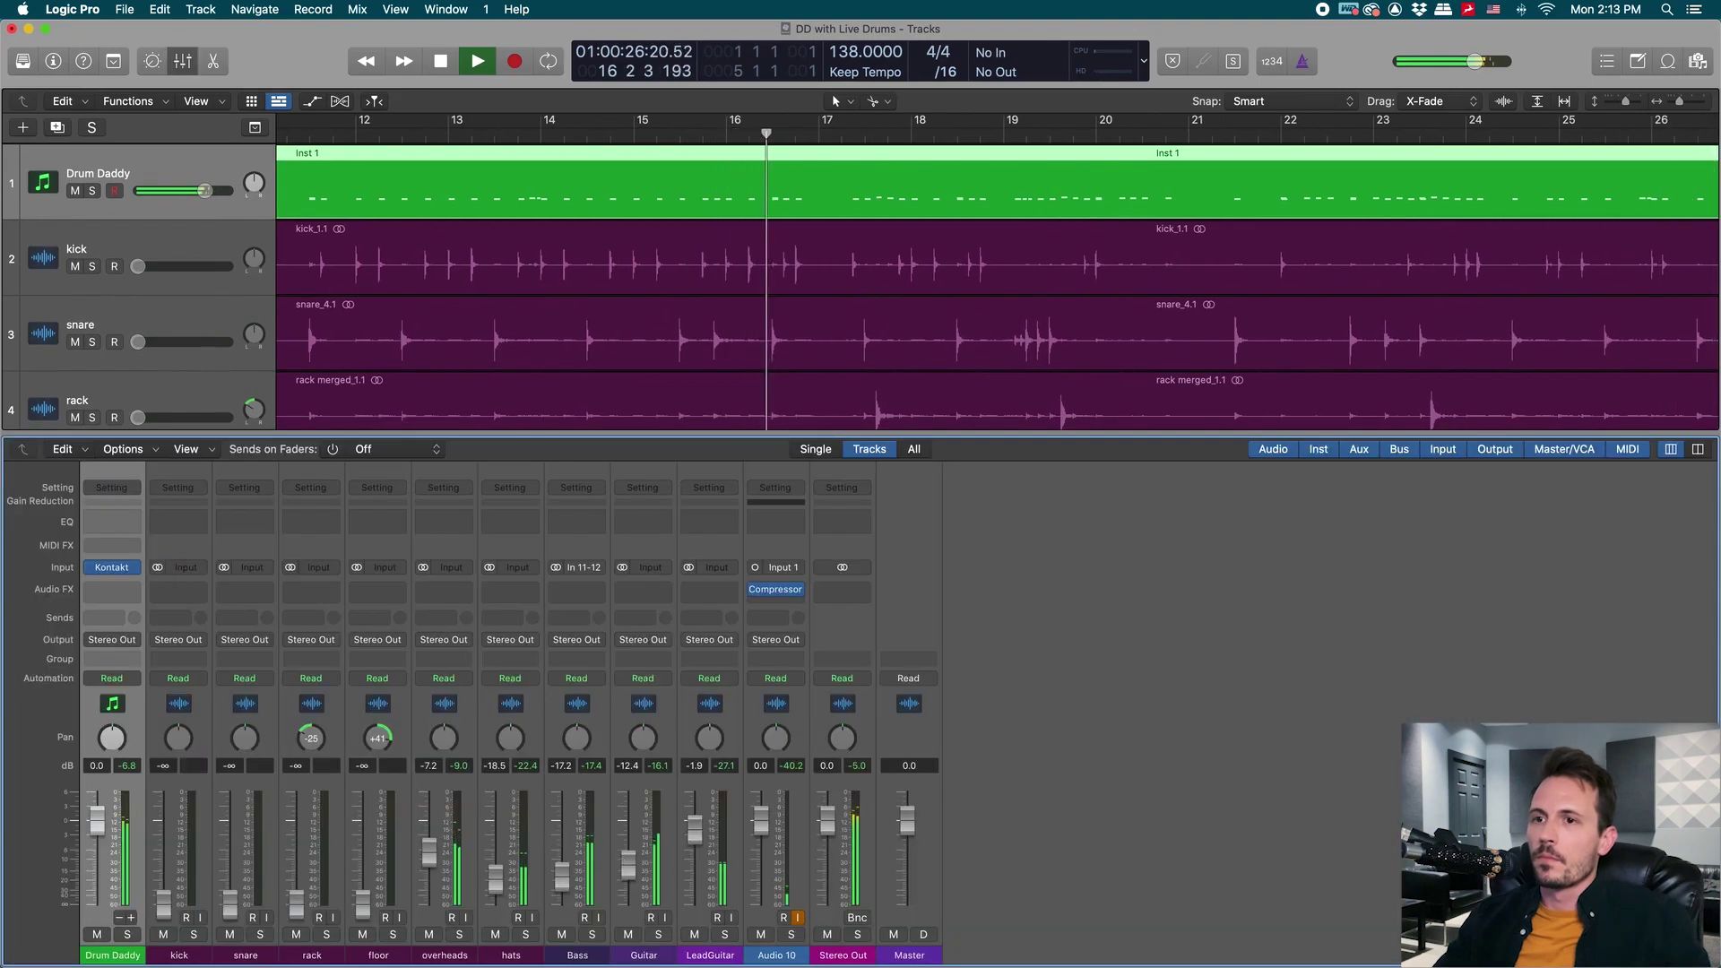
key("x")
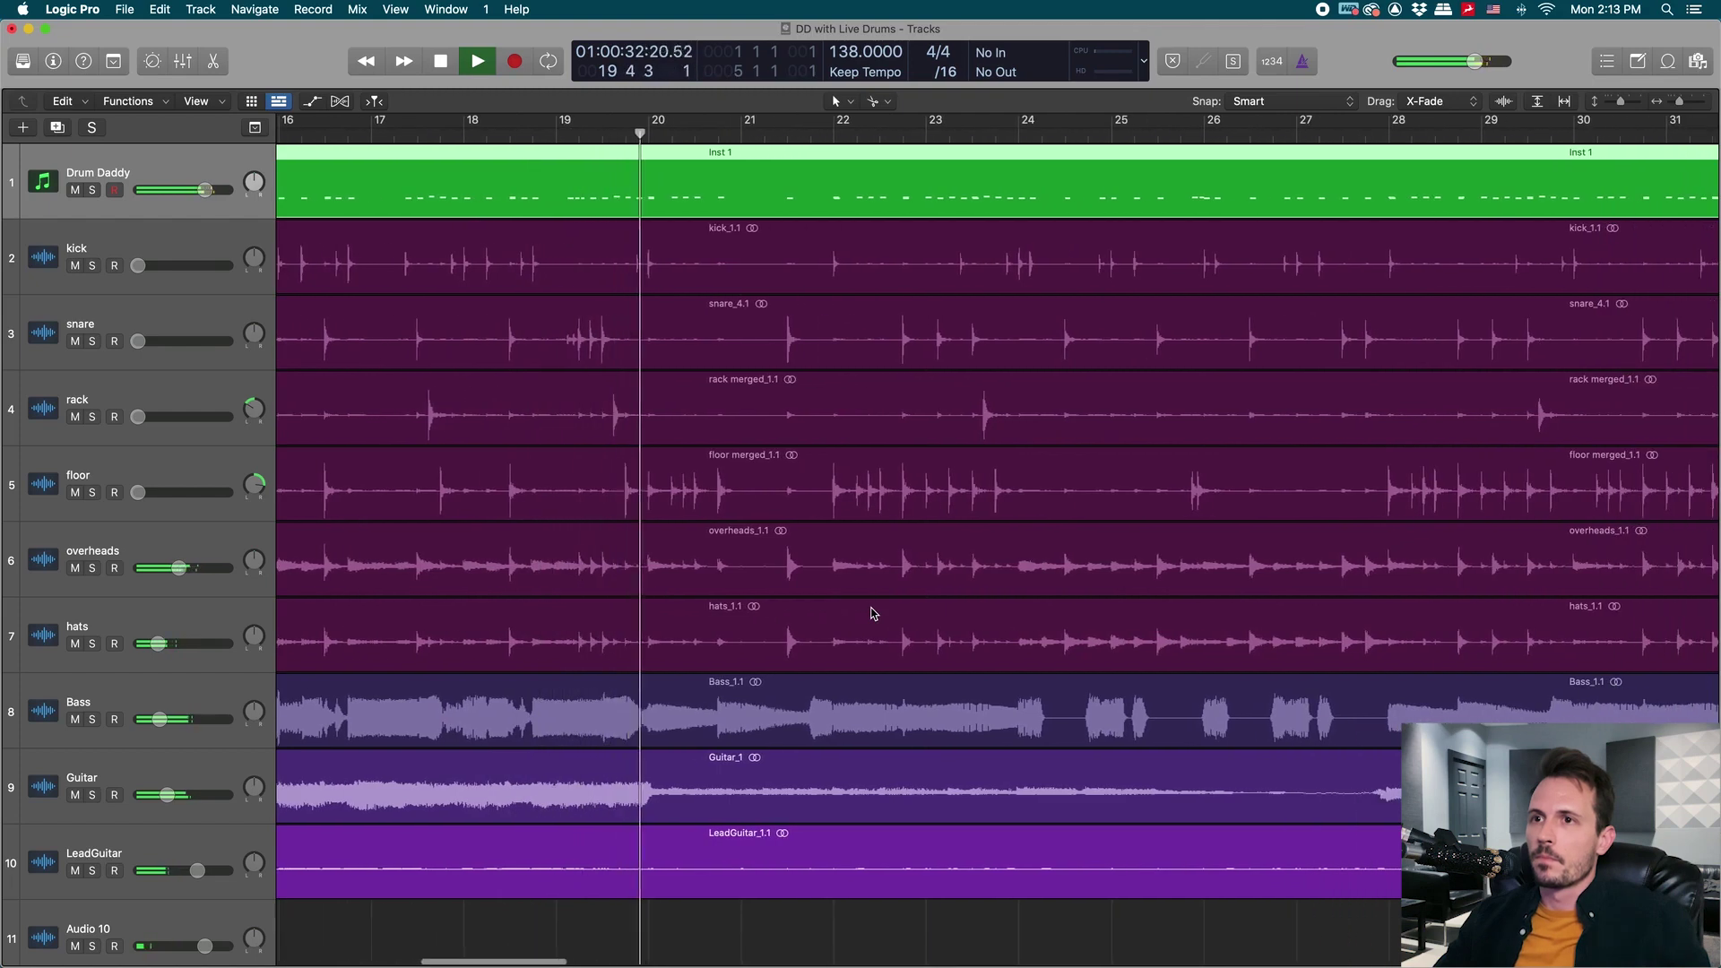
key("space")
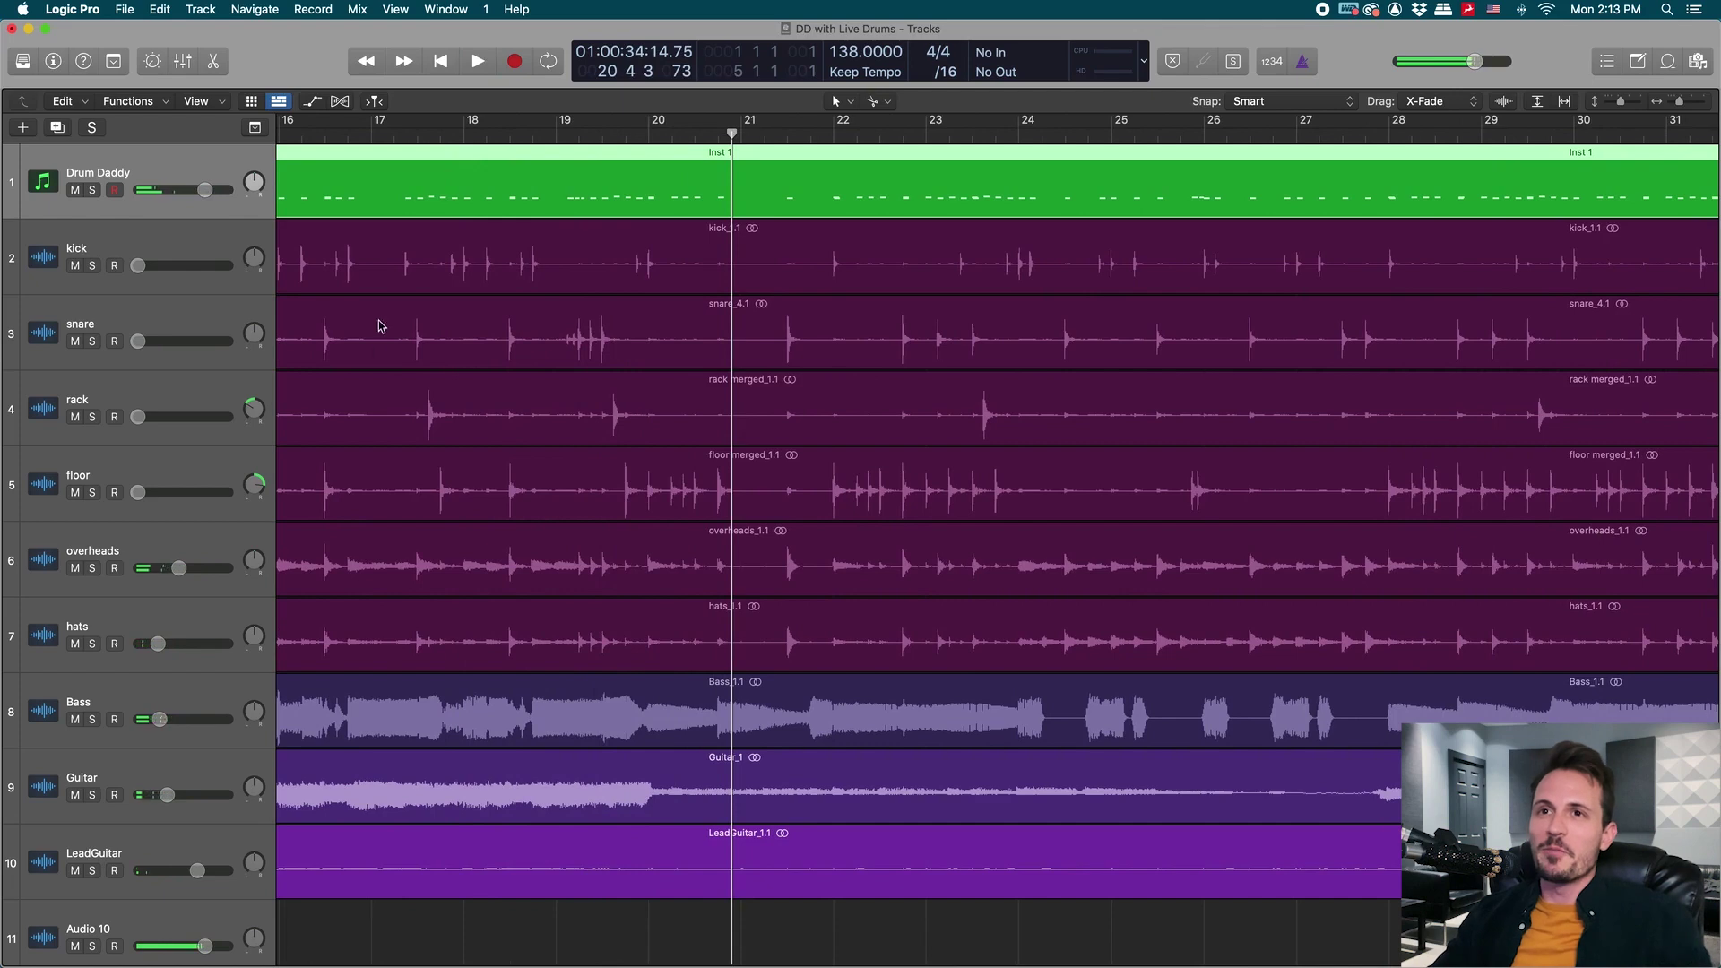
Mute Drum Daddy, raise the live kick, snare, rack and floor faders together, and play from bar 11.
key("x")
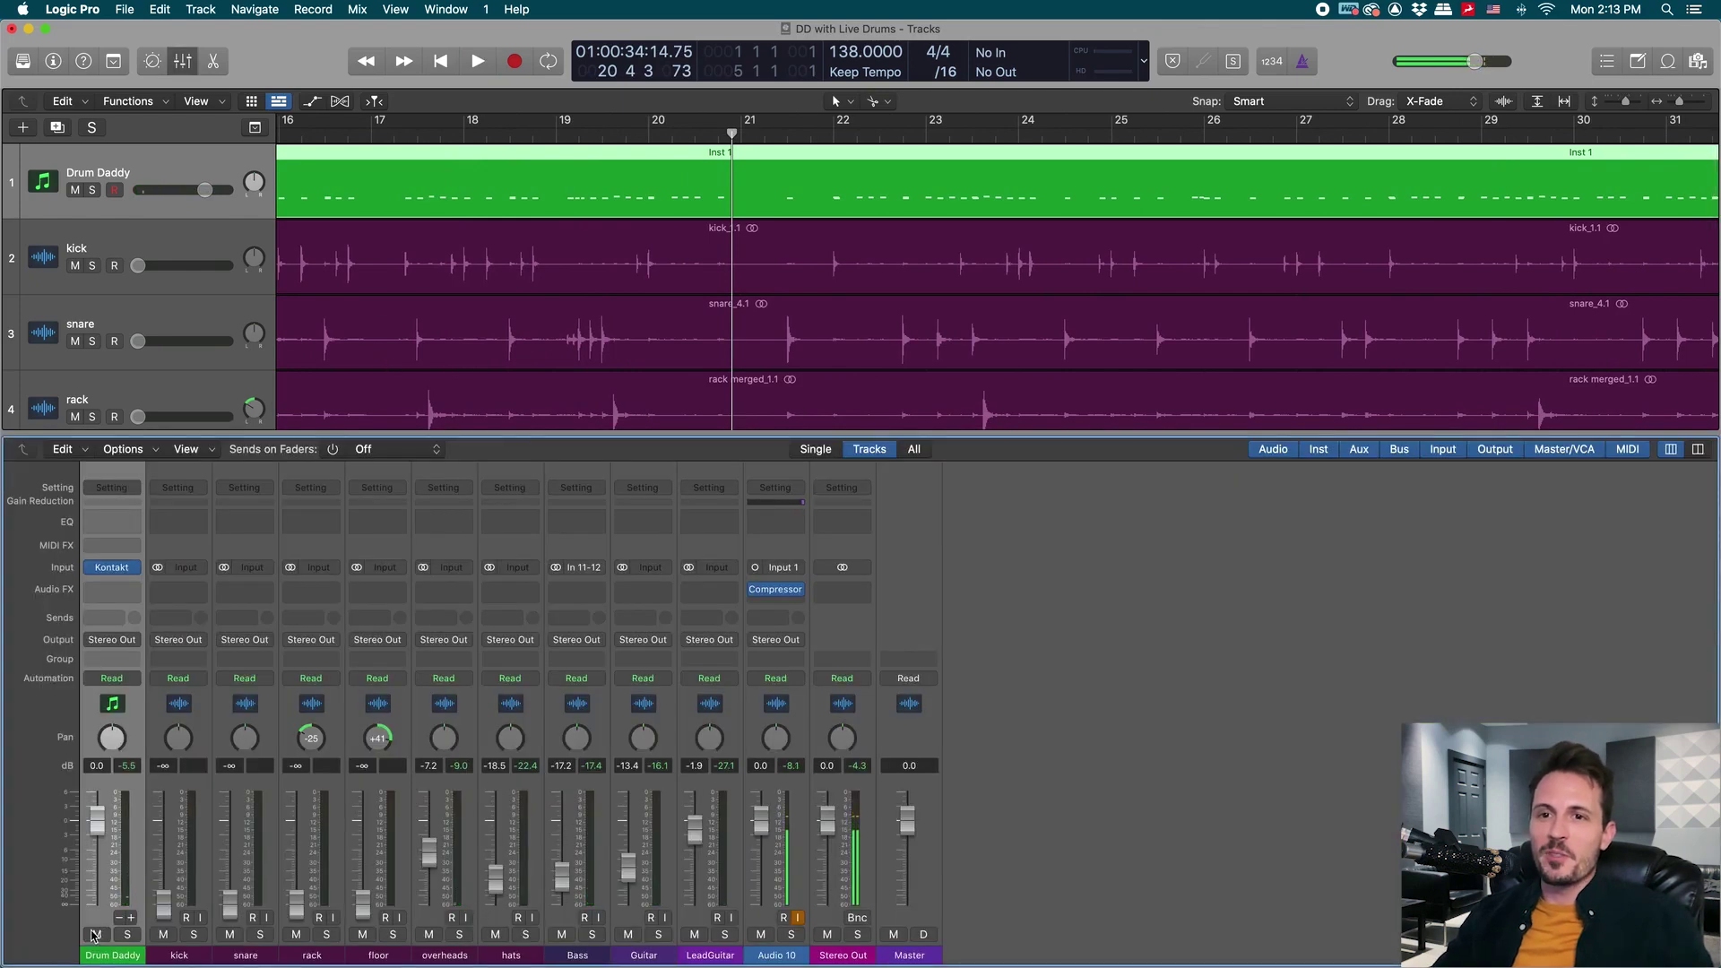
left_click(95, 934)
left_click_drag(186, 716, 363, 840)
key("x")
scroll(484, 777, "left", 8)
double_click(572, 134)
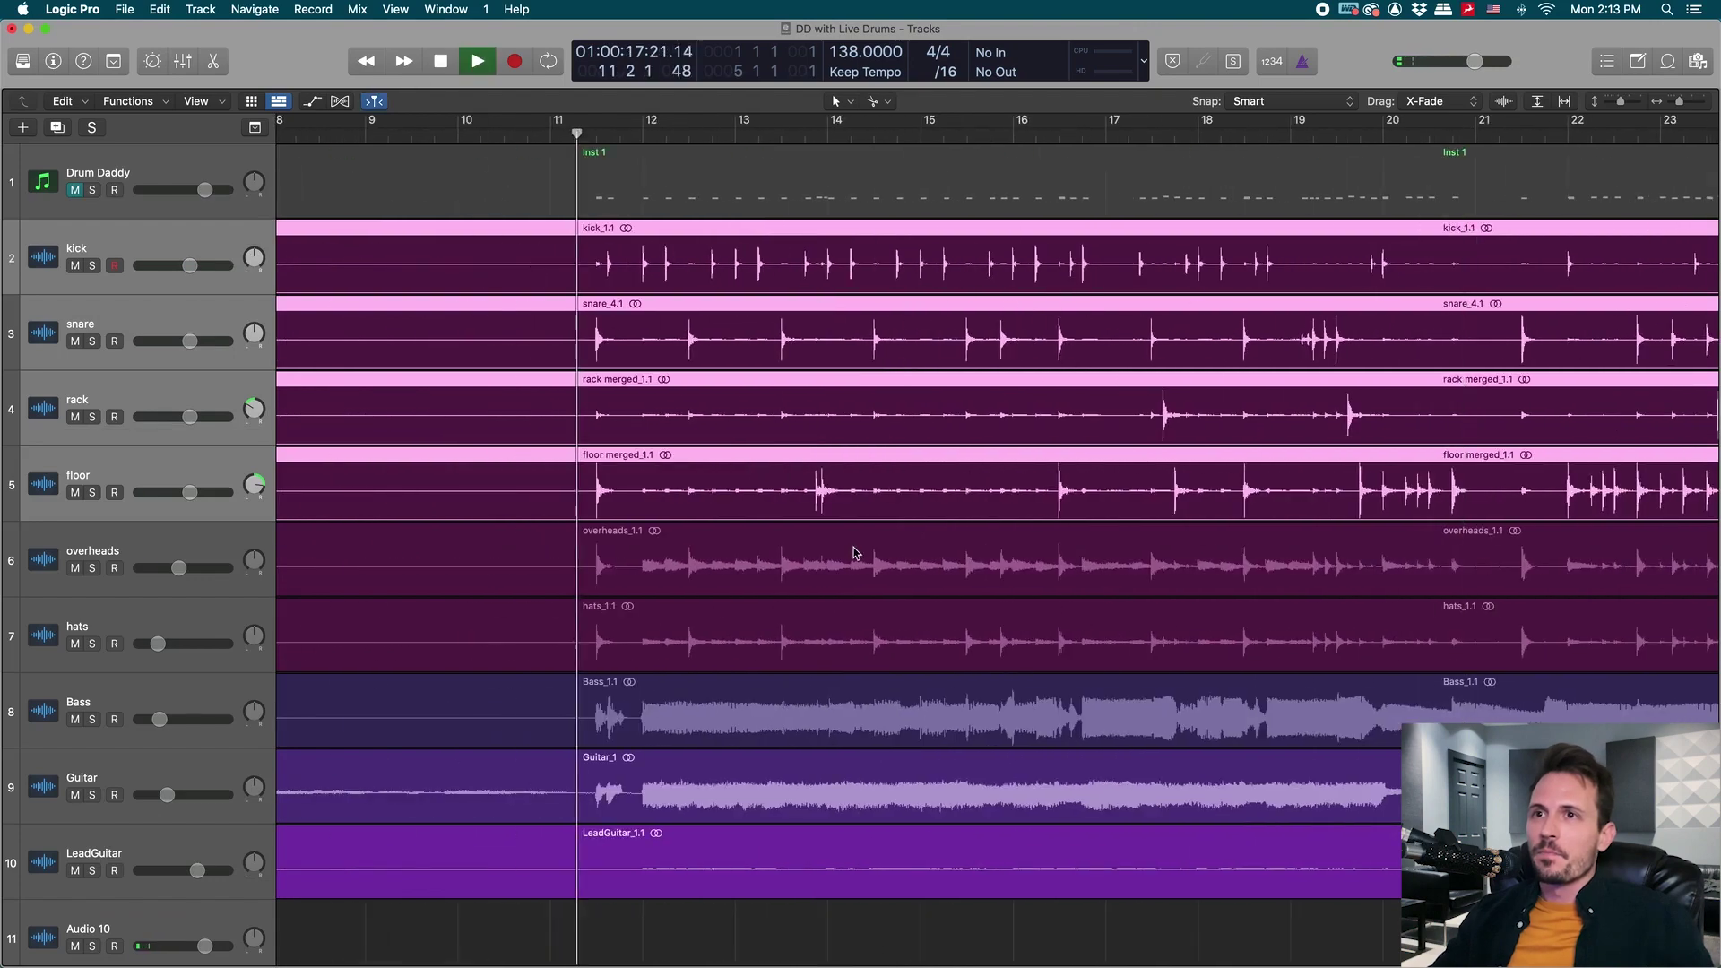
Balance the live close mics during playback, setting the kick to -5.3 dB and the snare, rack and floor to -6.8 dB.
key("x")
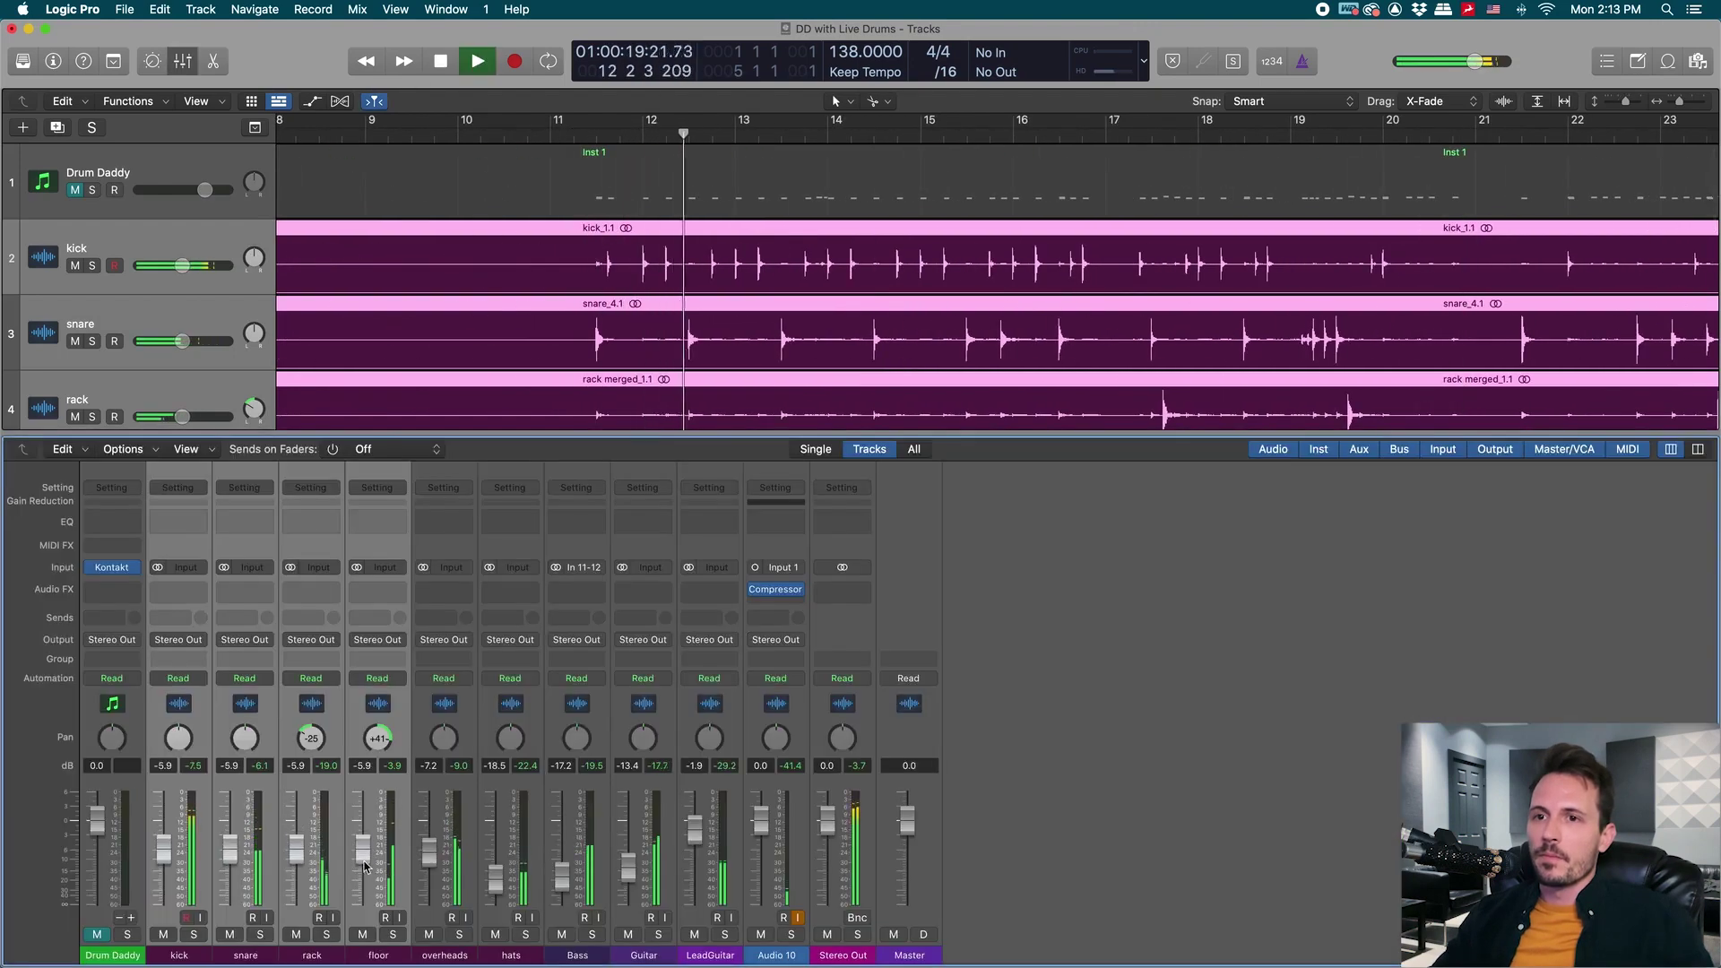
left_click_drag(363, 853, 365, 862)
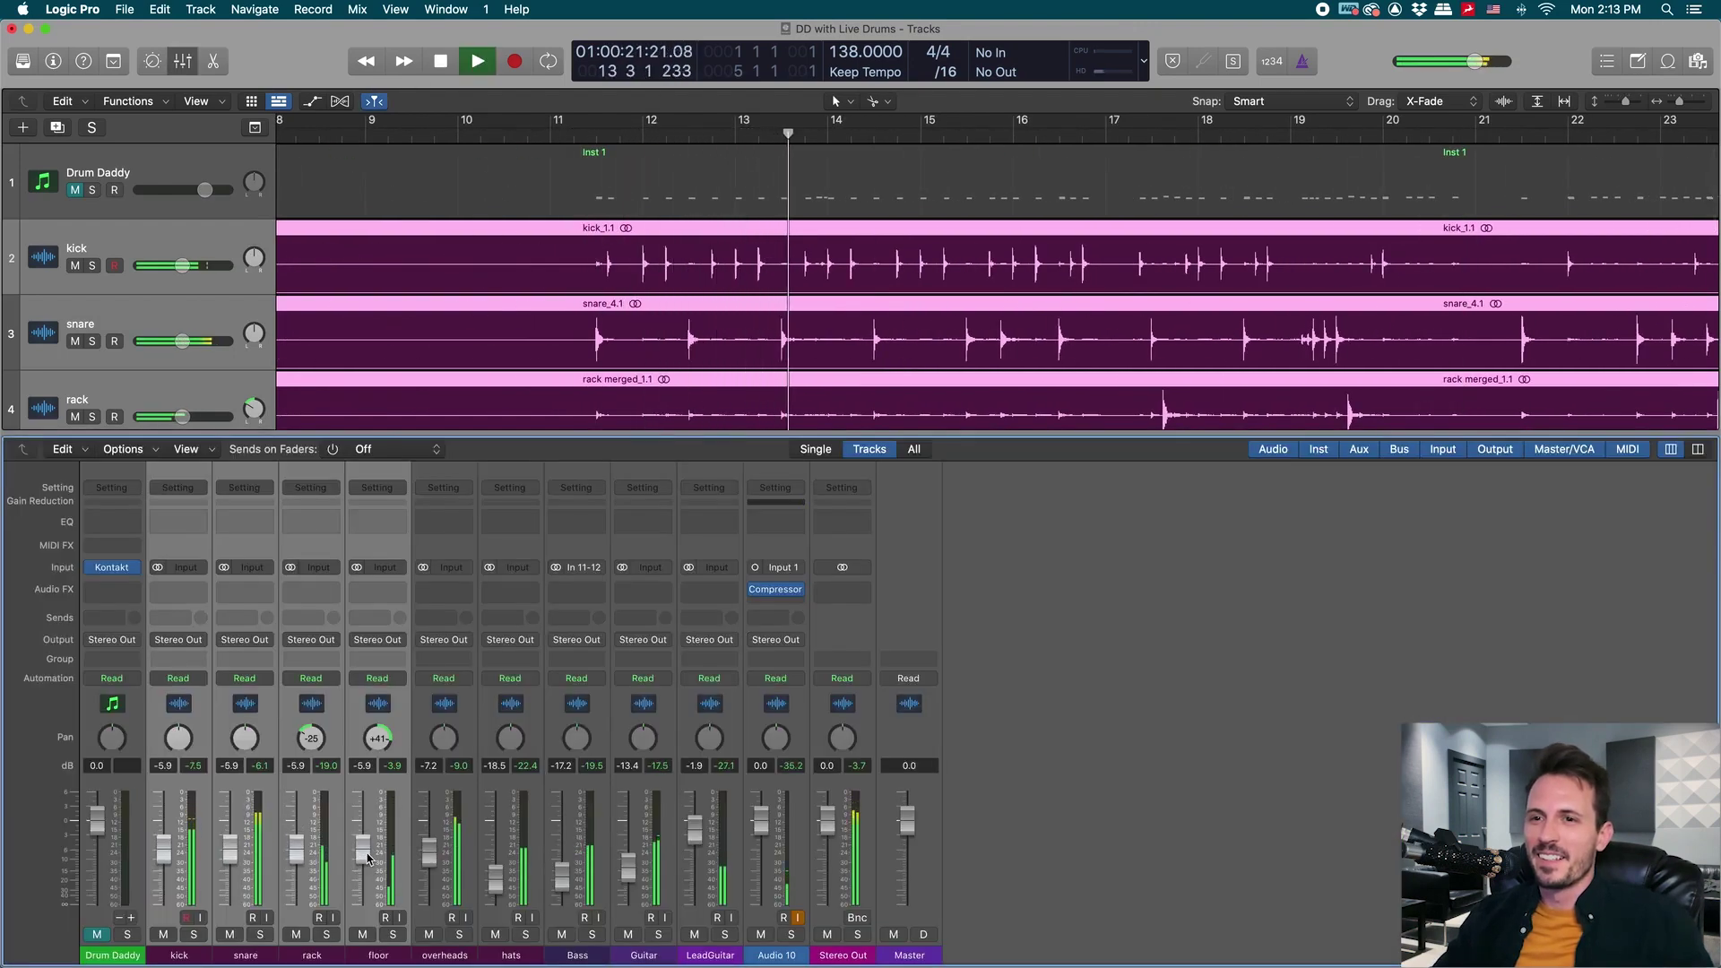
left_click(175, 715)
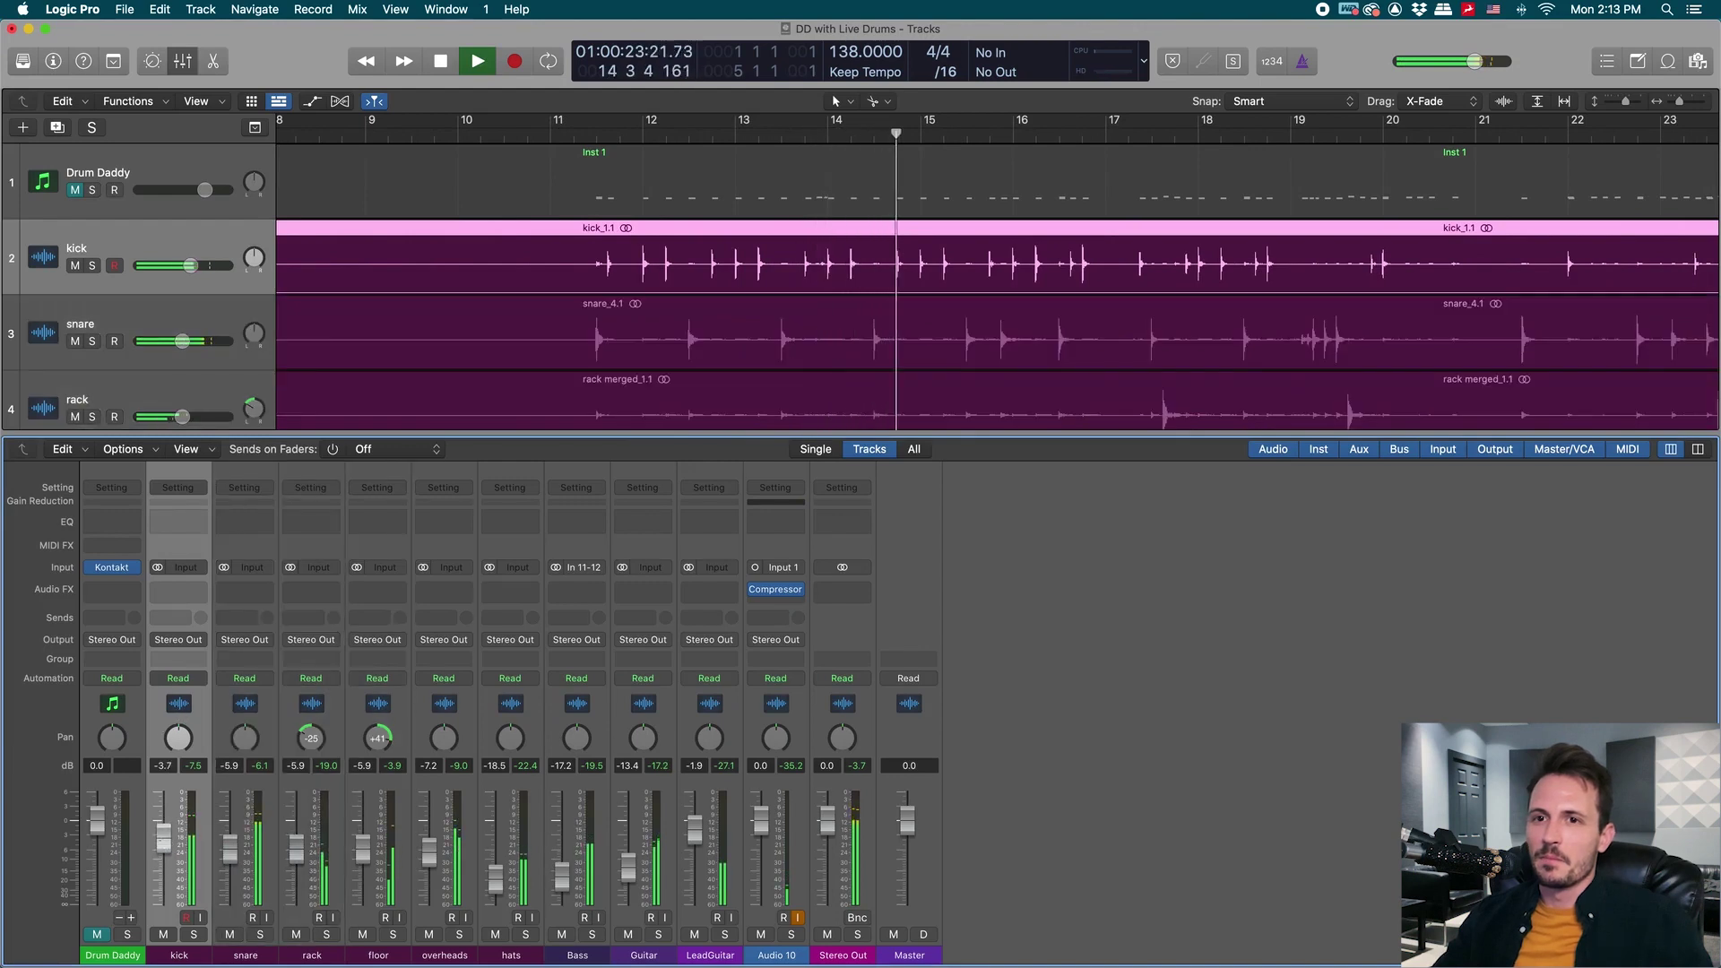
left_click_drag(194, 713, 369, 718)
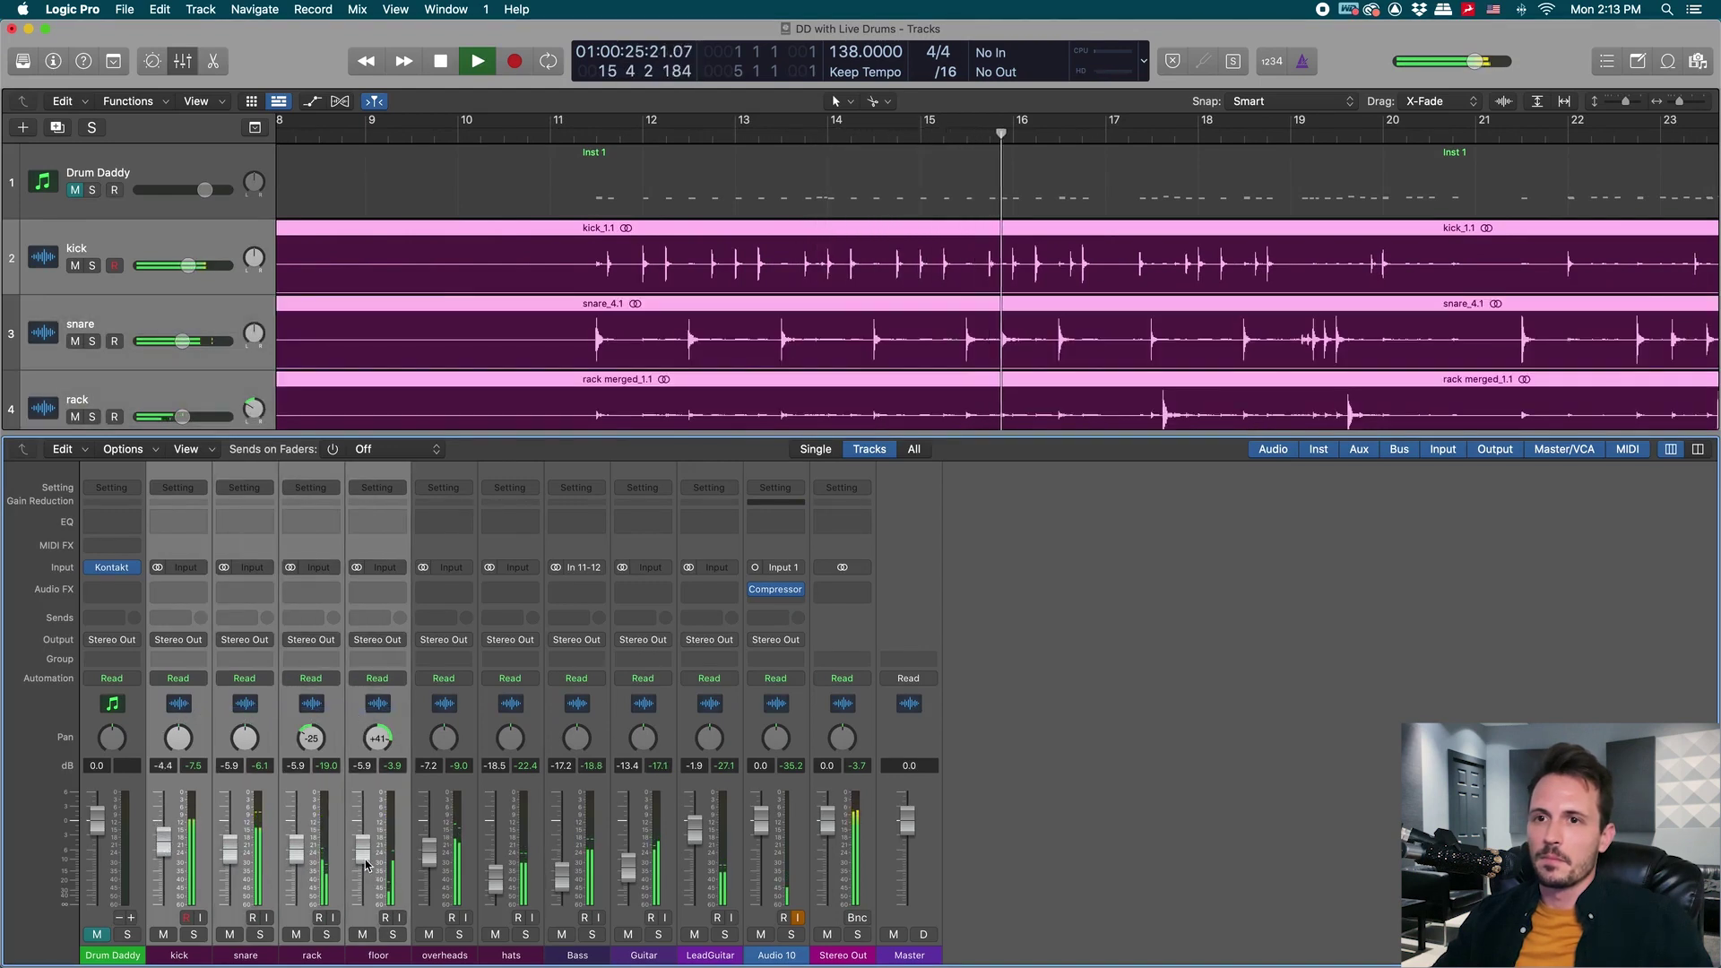
left_click_drag(363, 849, 364, 865)
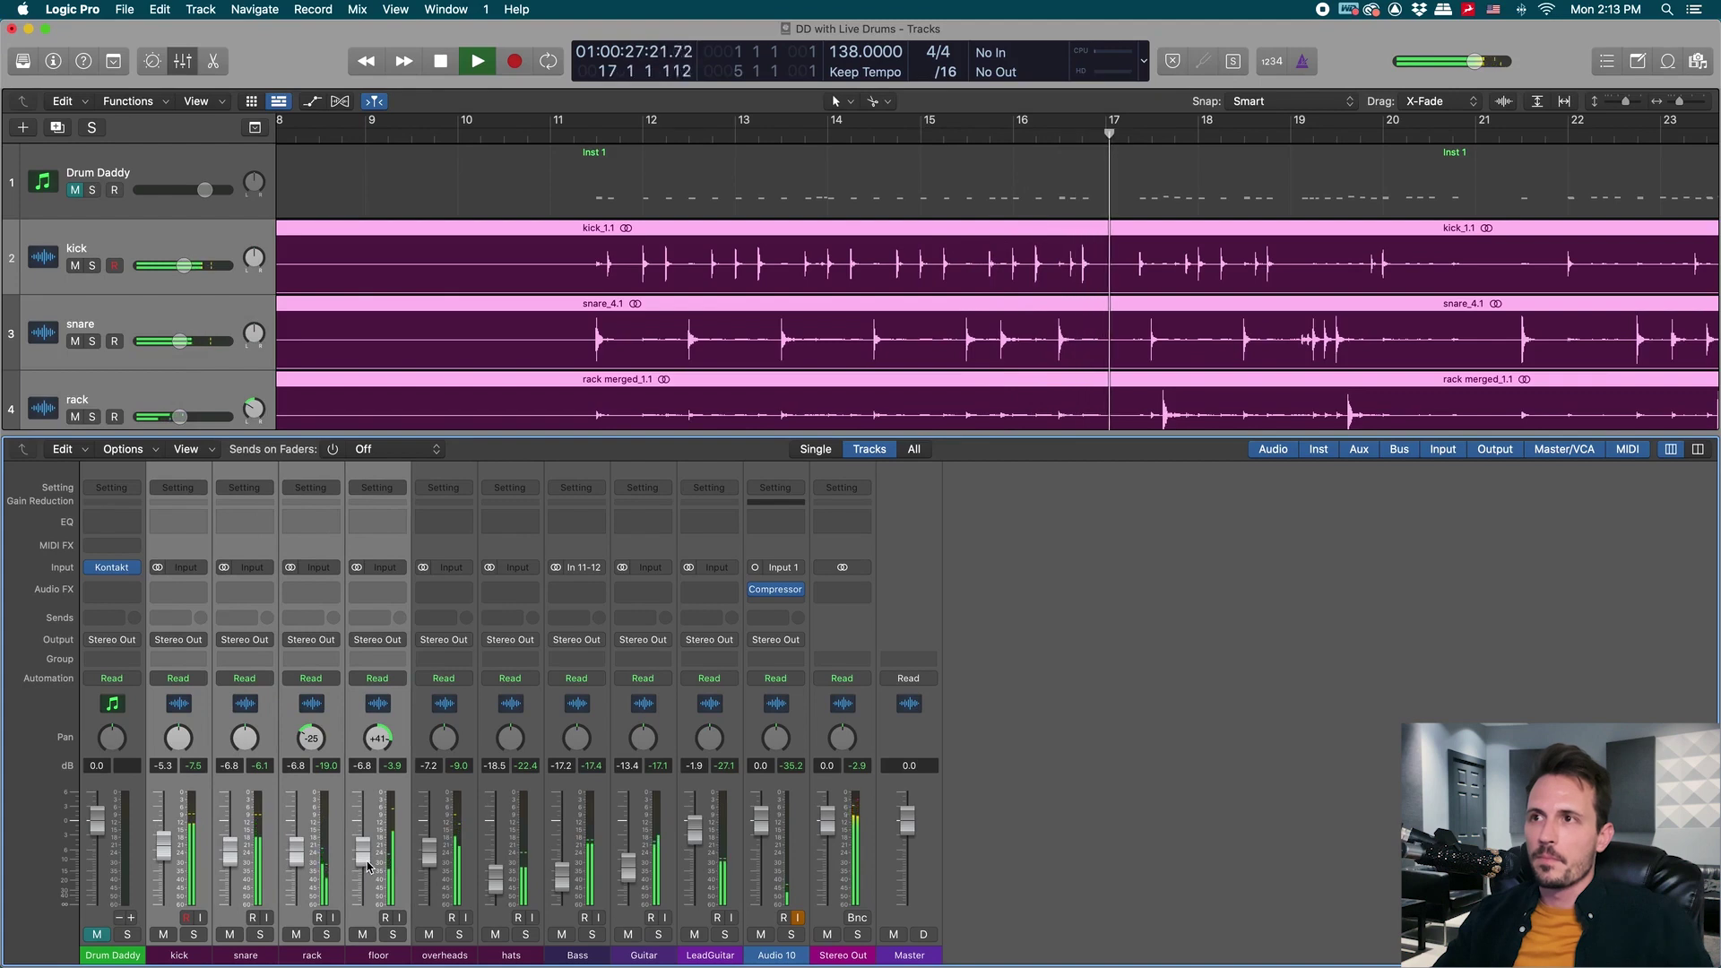
key("x")
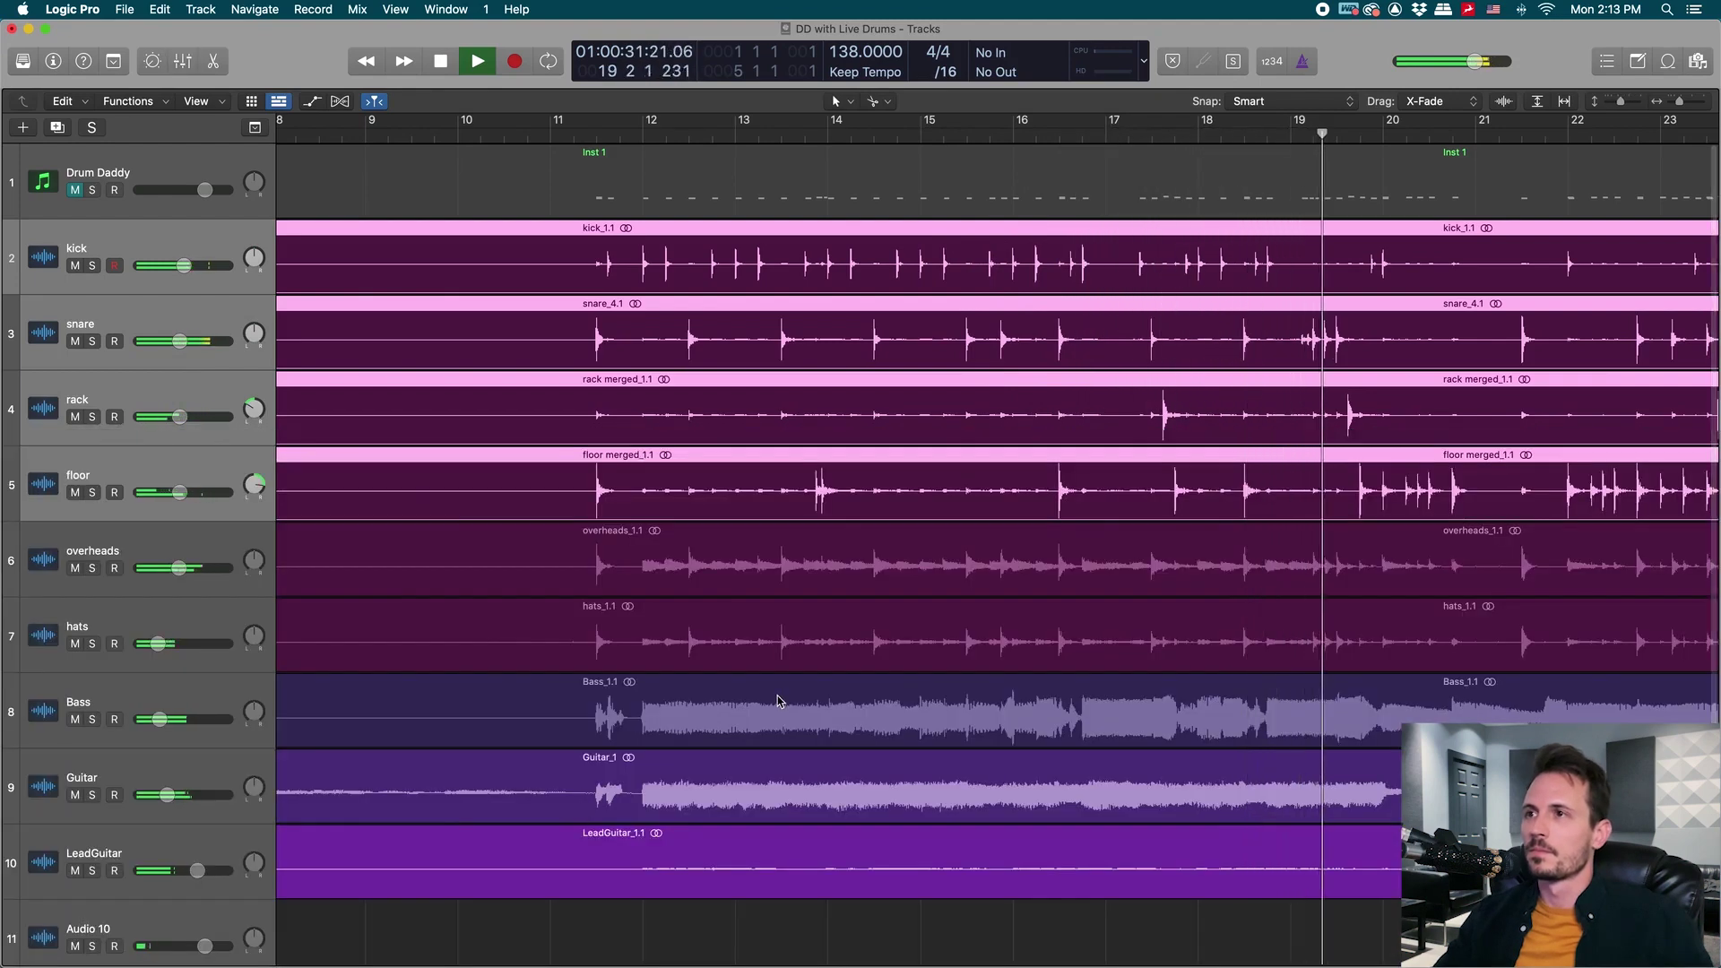
Mute the live kick, snare, rack and floor tracks, unmute Drum Daddy and select its track.
key("x")
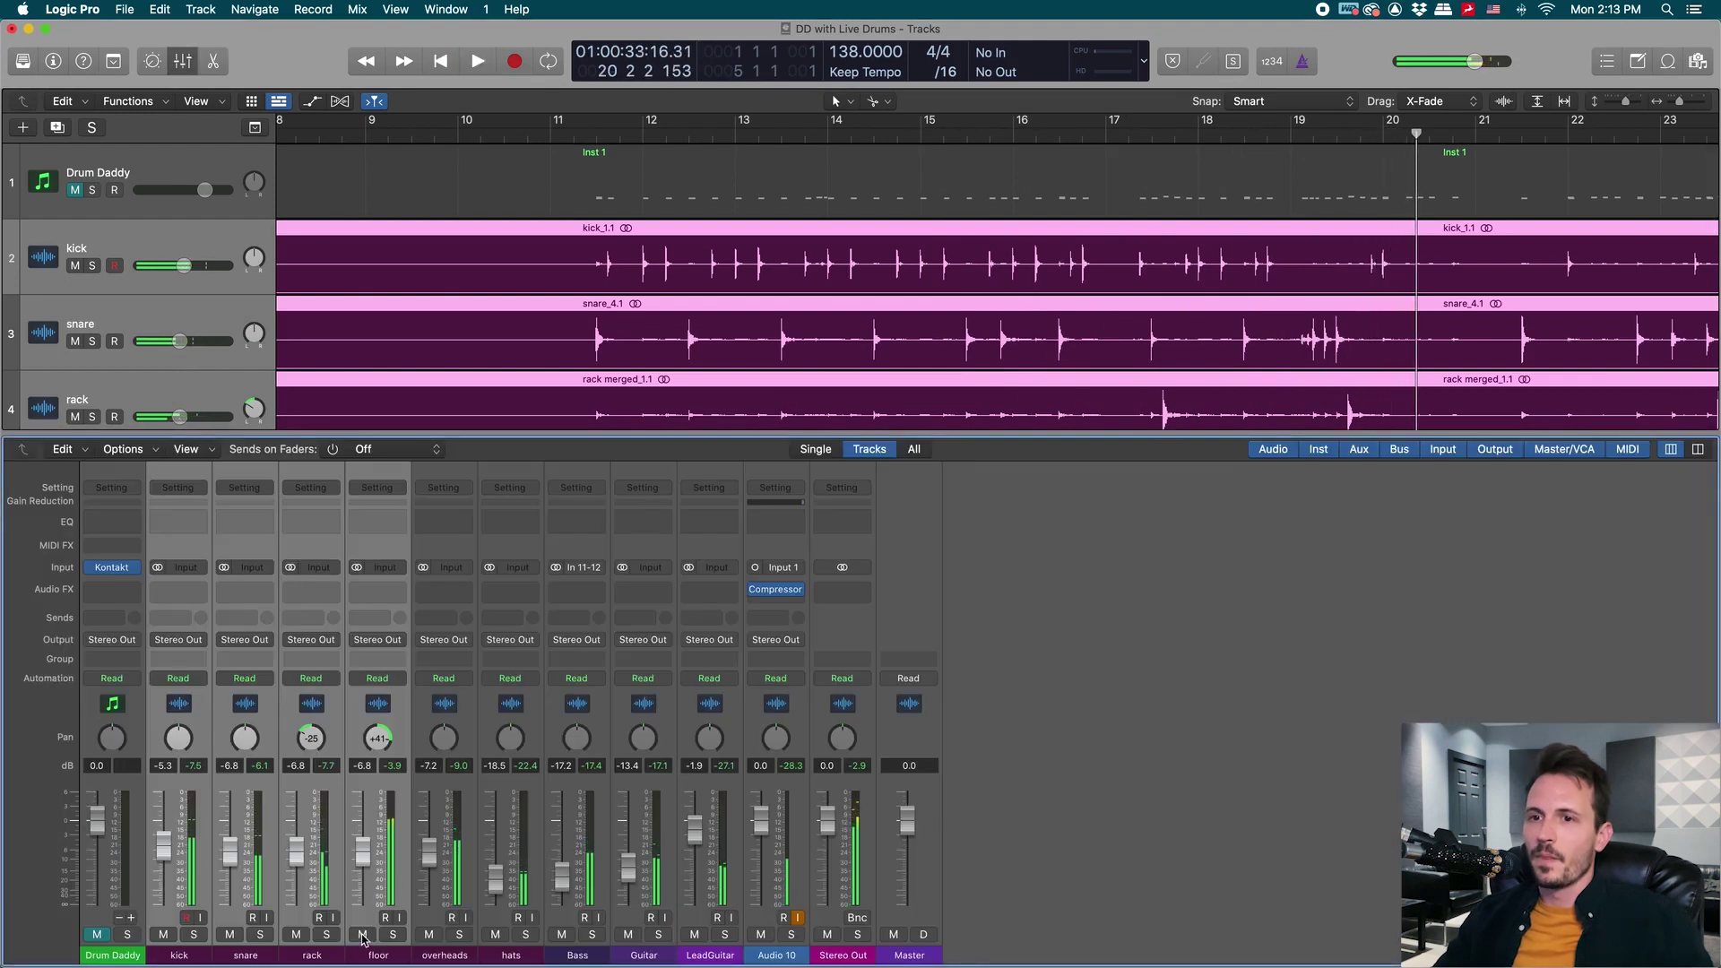
left_click(362, 934)
key("x")
key("x")
left_click(96, 934)
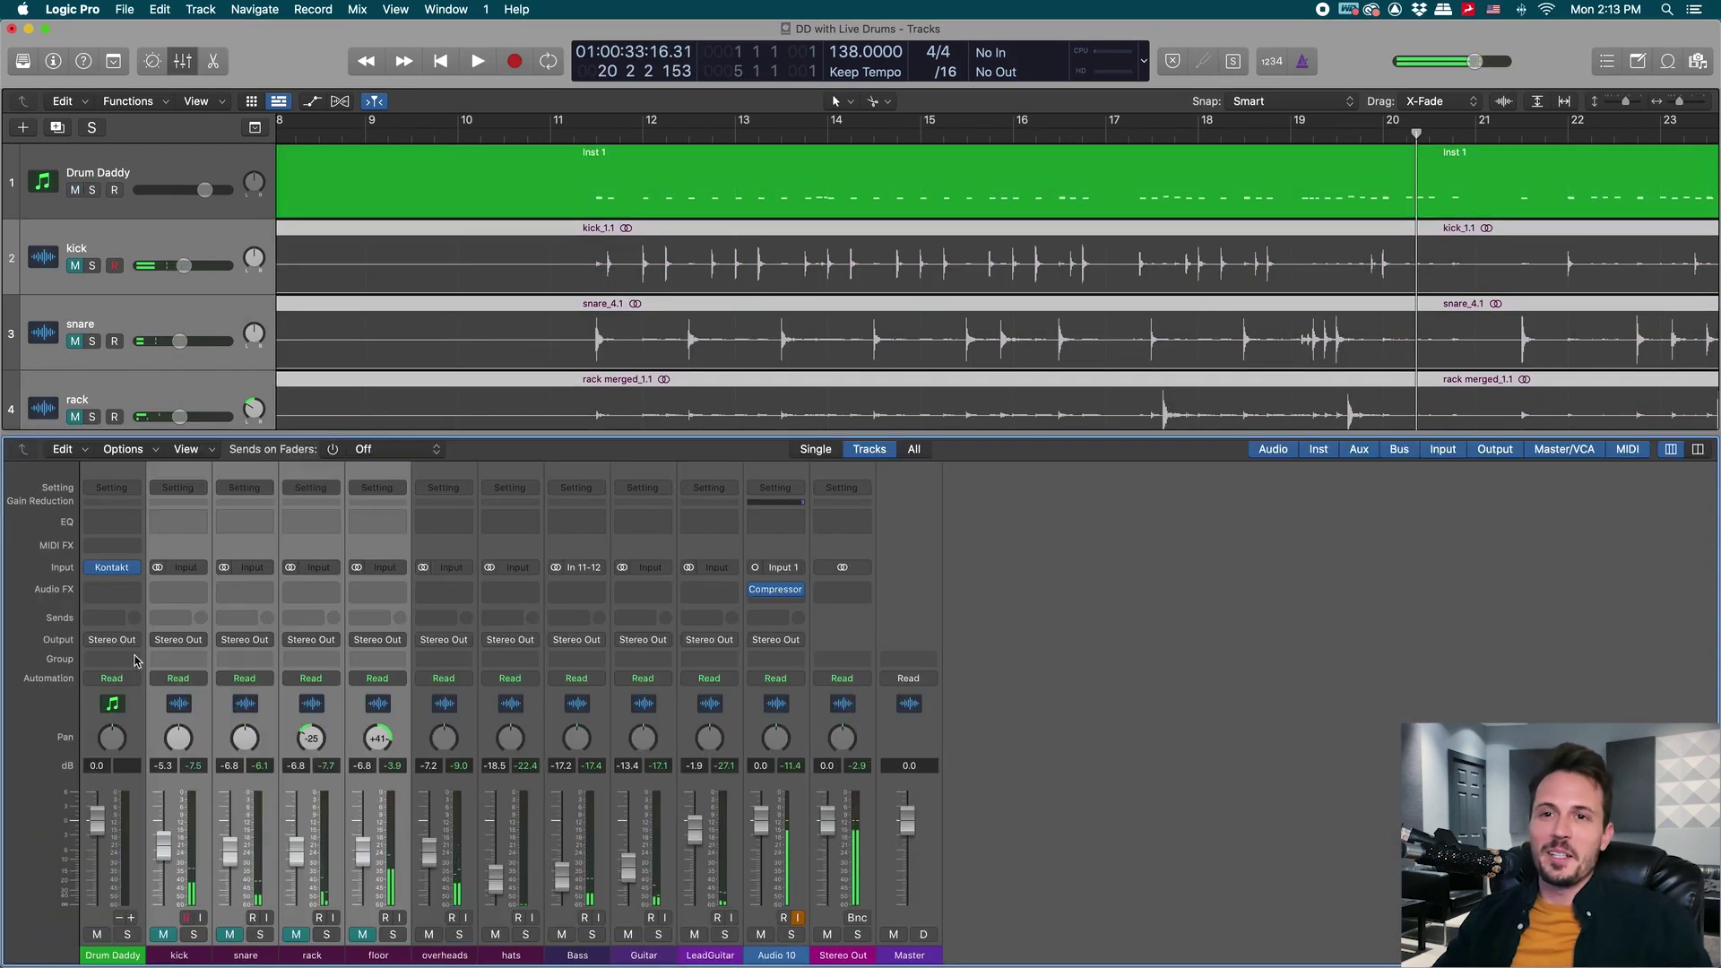
left_click(119, 702)
key("x")
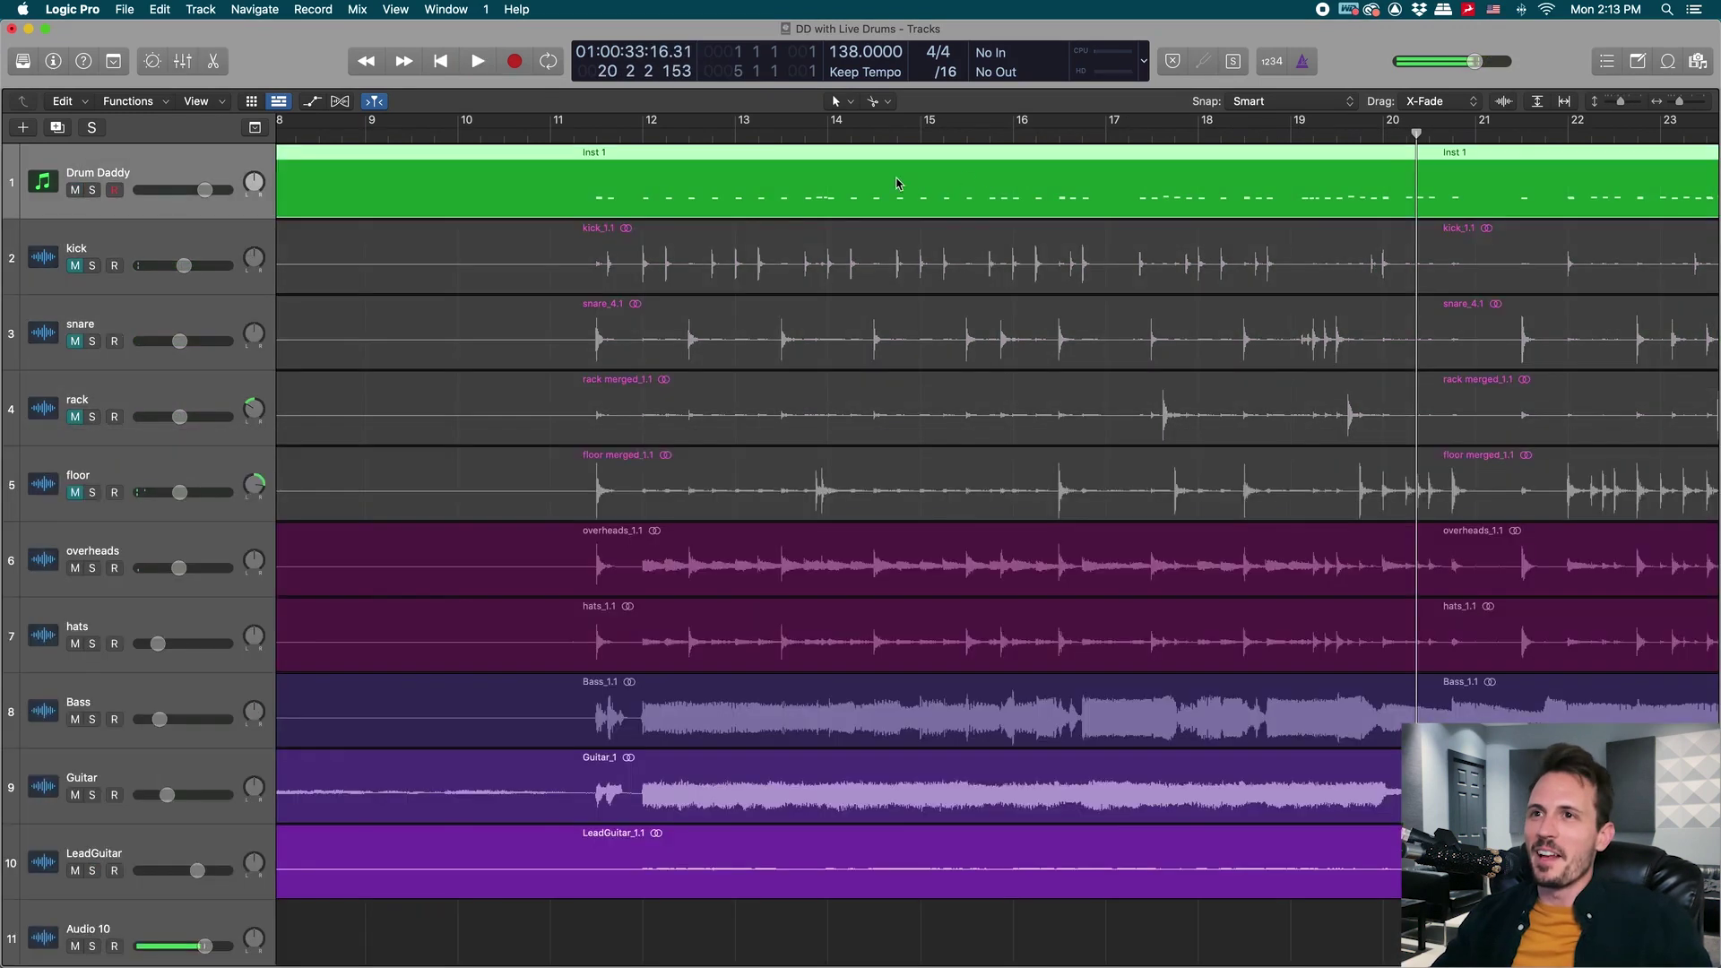
Unmute the kick, snare, rack and floor tracks and bring their faders down to minimum volume.
left_click_drag(75, 268, 74, 492)
left_click(144, 453)
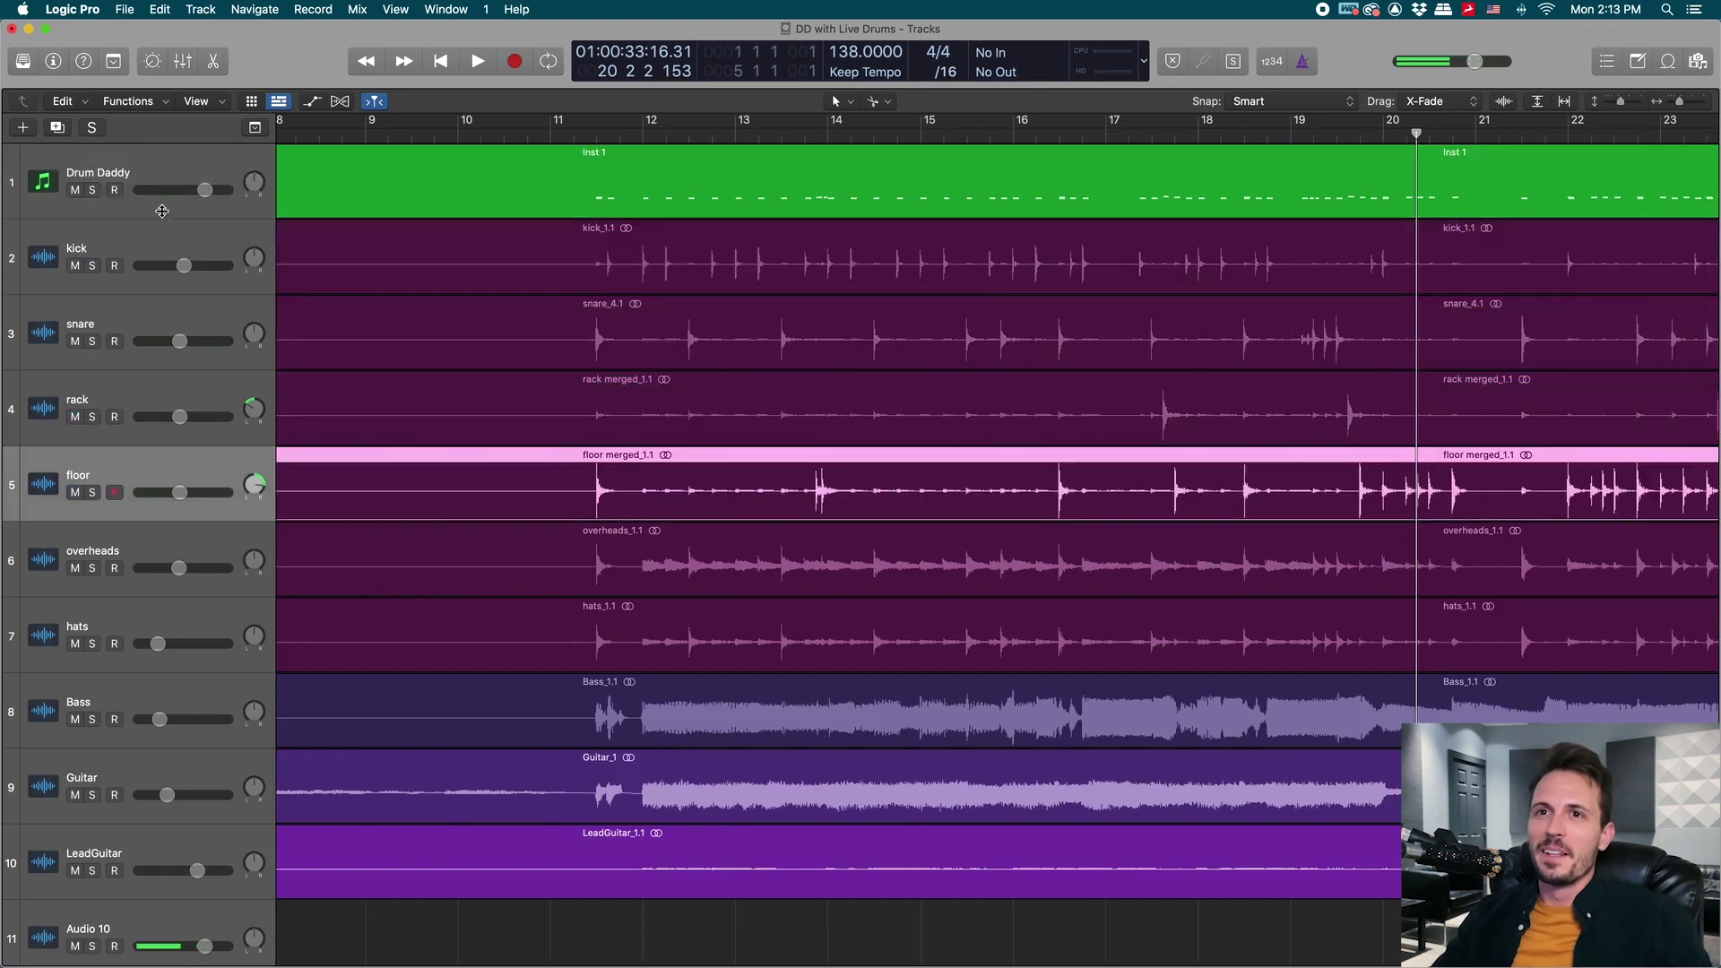
left_click(160, 234, "shift")
left_click_drag(183, 265, 135, 265)
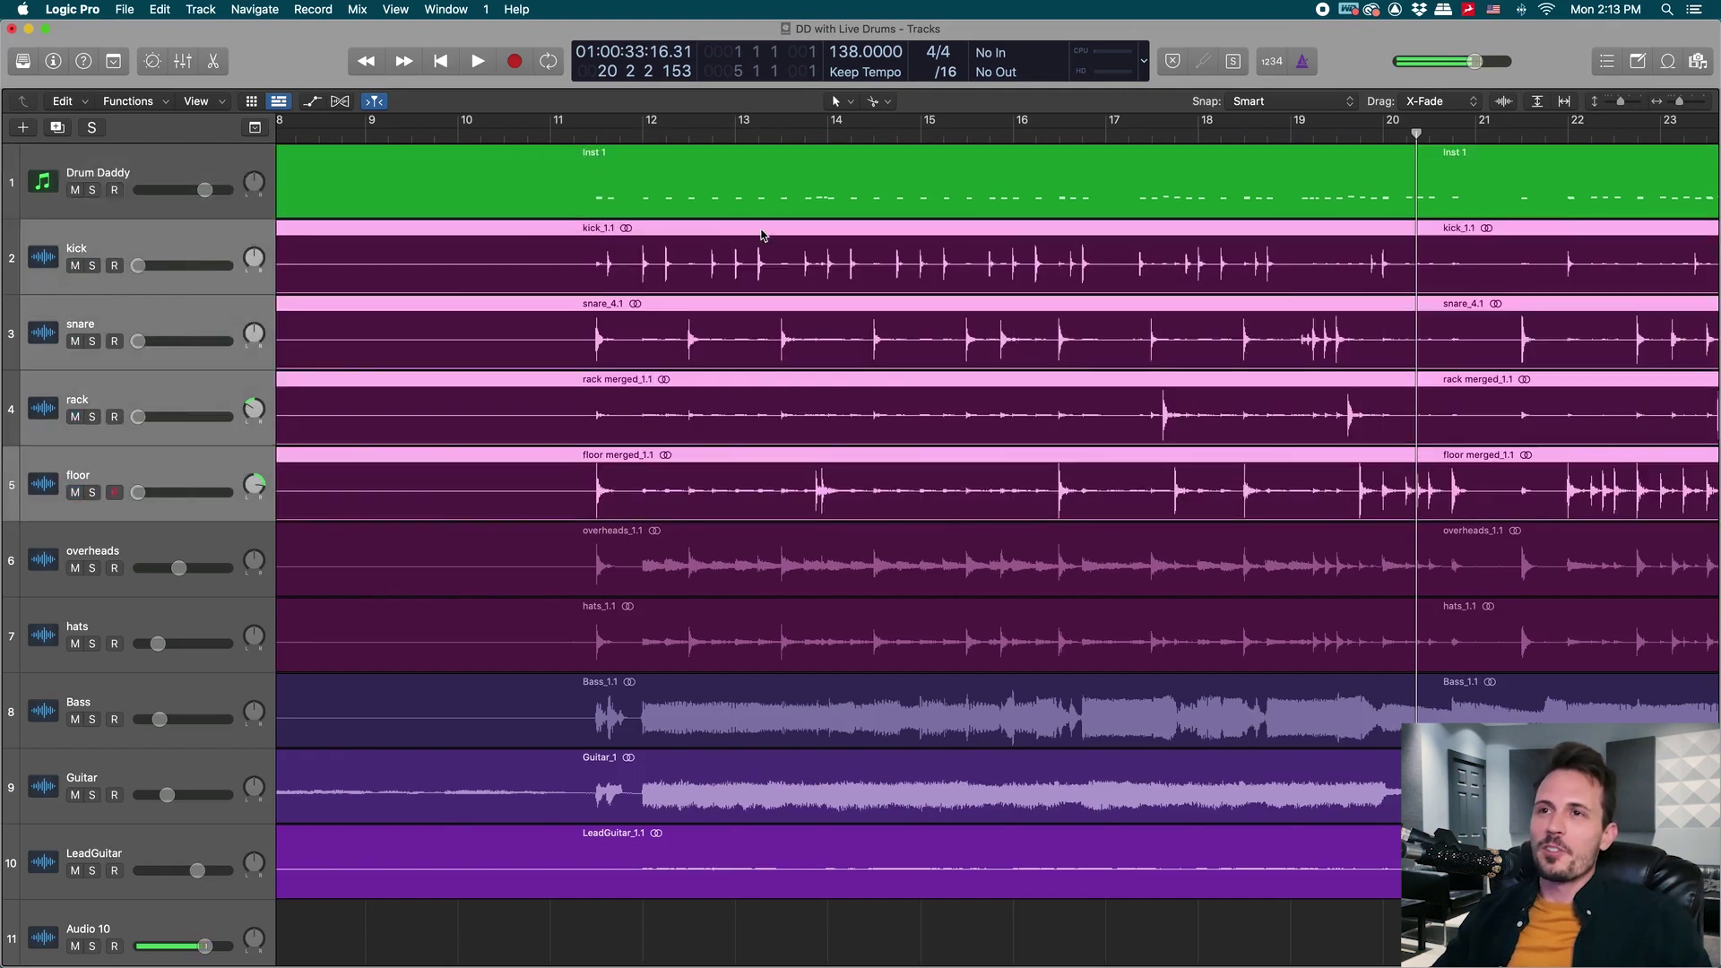
Place the playhead in bar 11 and mute every track except Drum Daddy and the overheads.
left_click(587, 139)
scroll(895, 464, "right", 3)
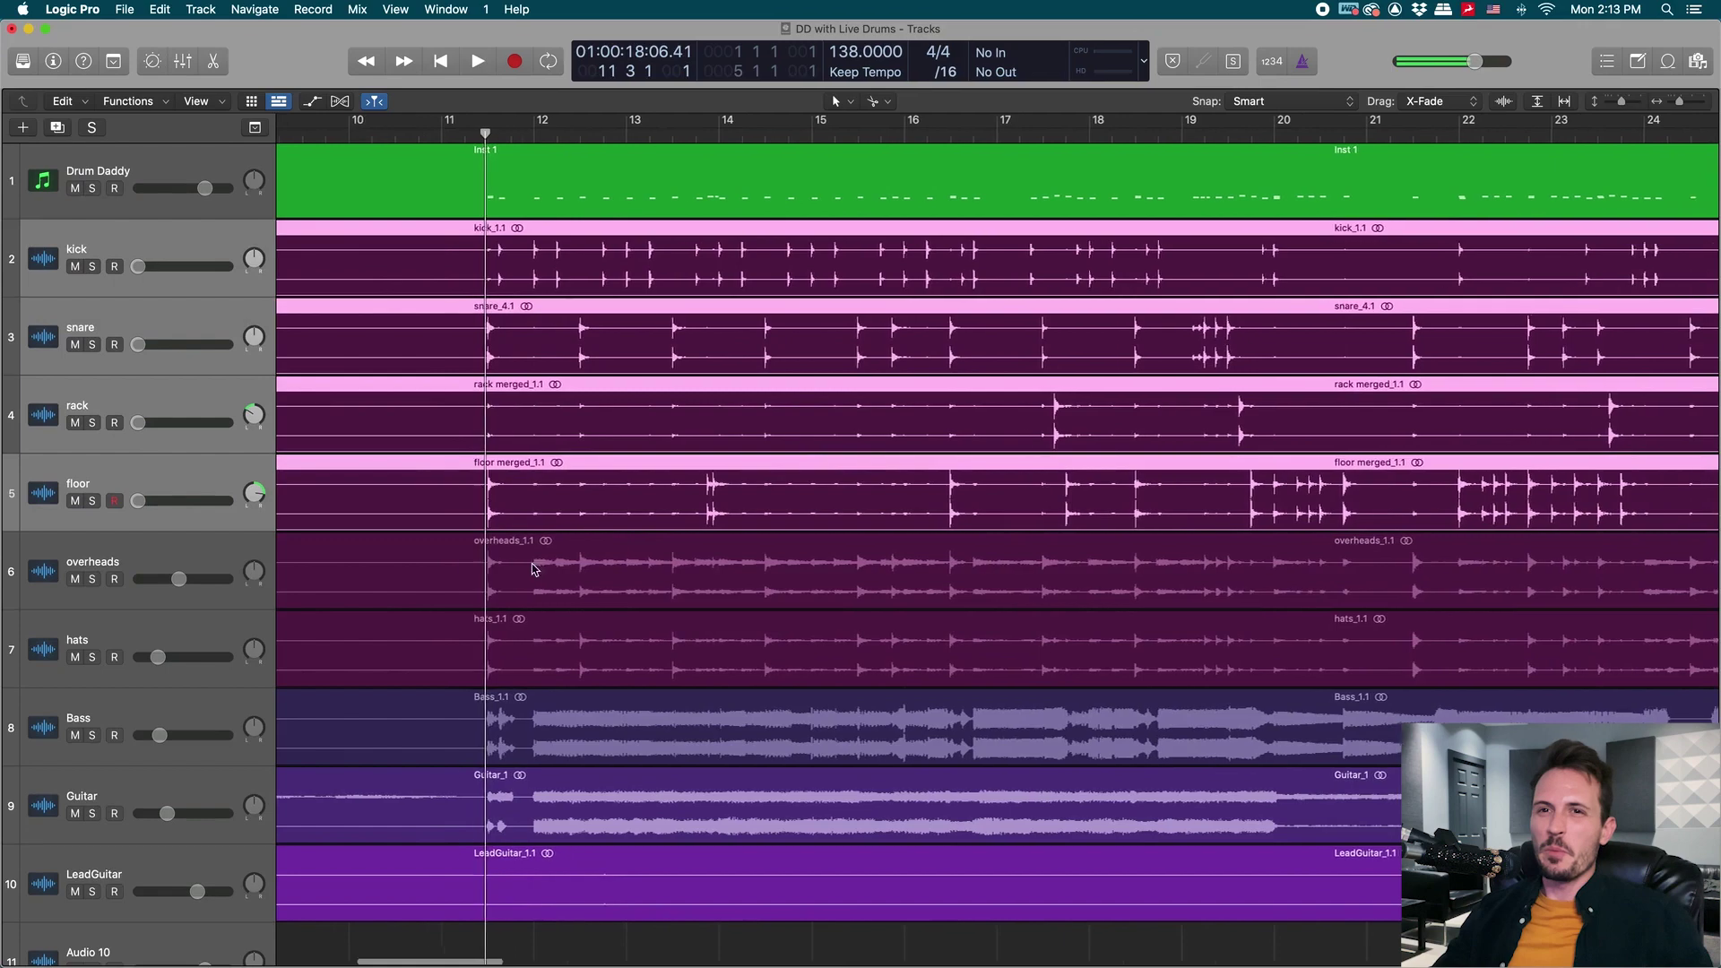
left_click(119, 544)
left_click_drag(74, 501, 75, 266)
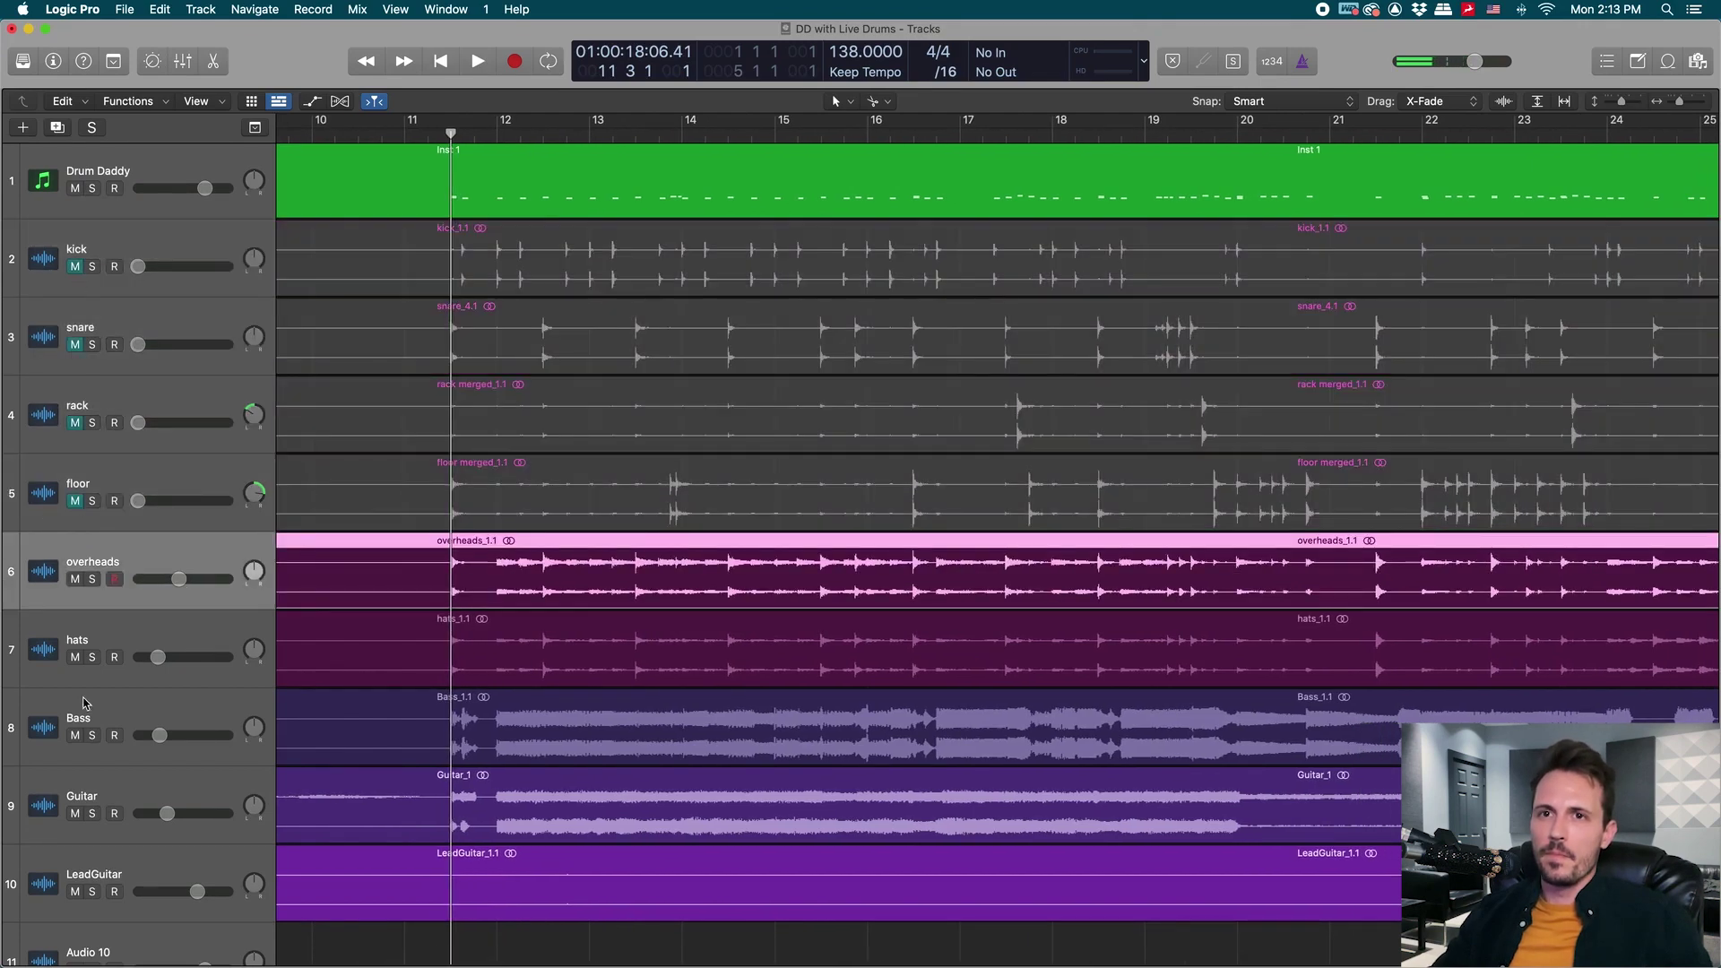
left_click_drag(74, 657, 74, 891)
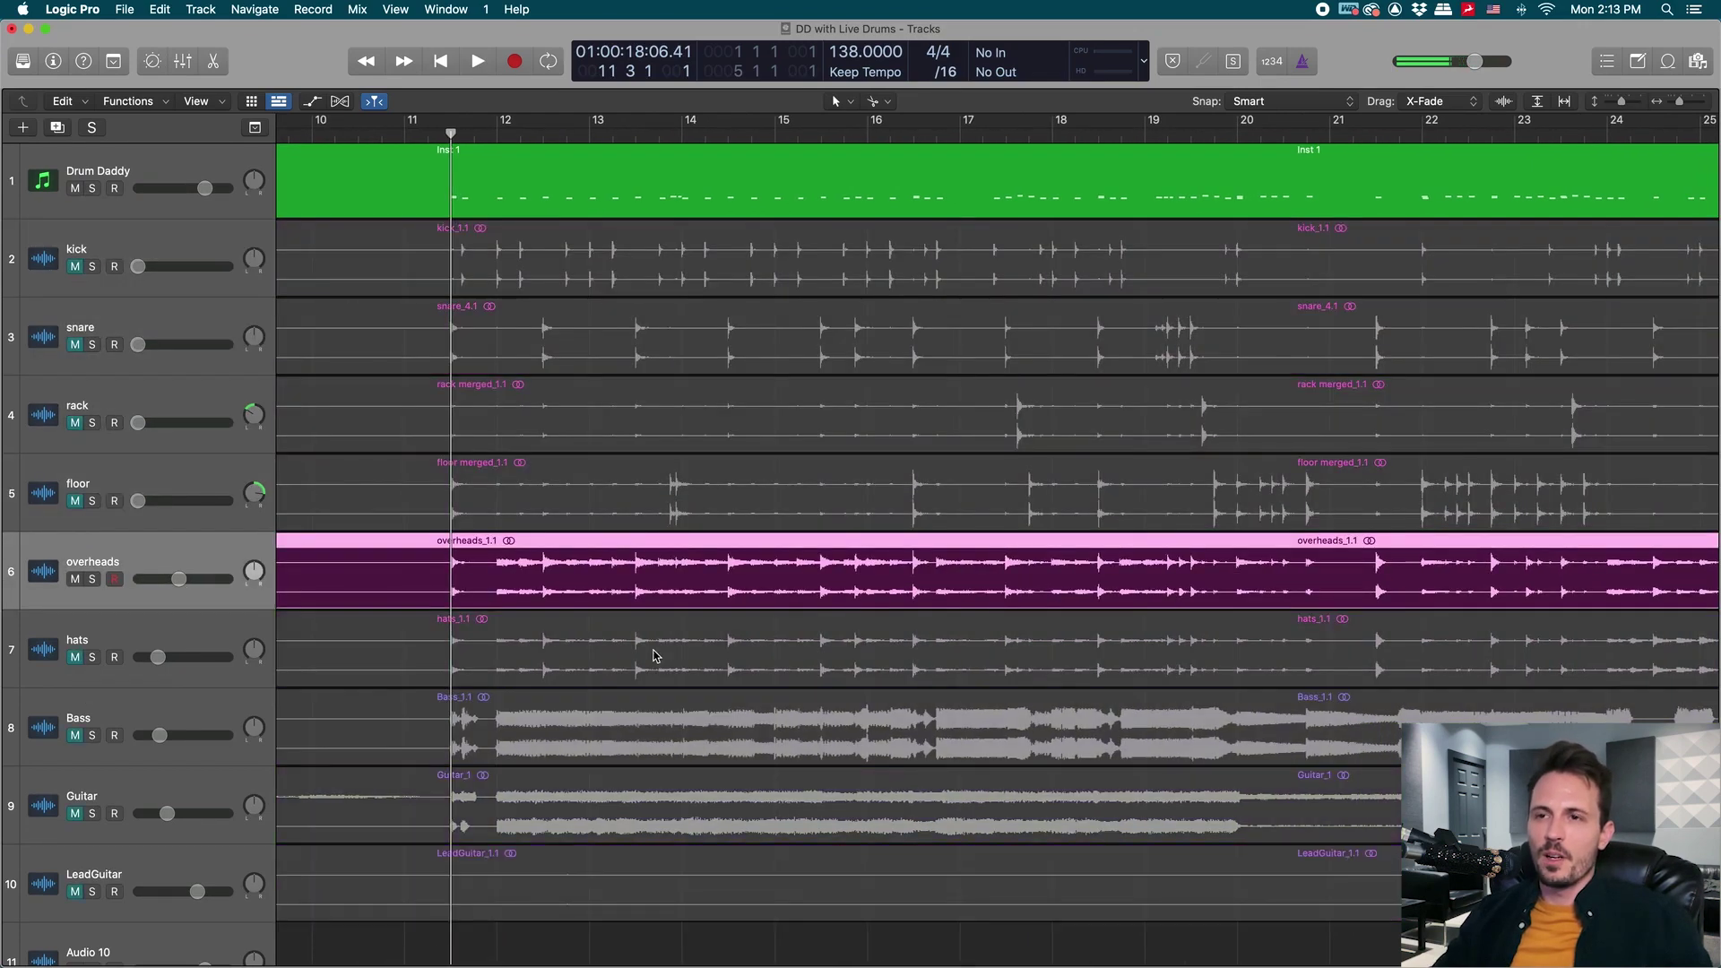
Enlarge the tracks, place the playhead at bar 12 and play Drum Daddy with the overheads.
scroll(653, 654, "up", 2)
scroll(630, 430, "up", 1)
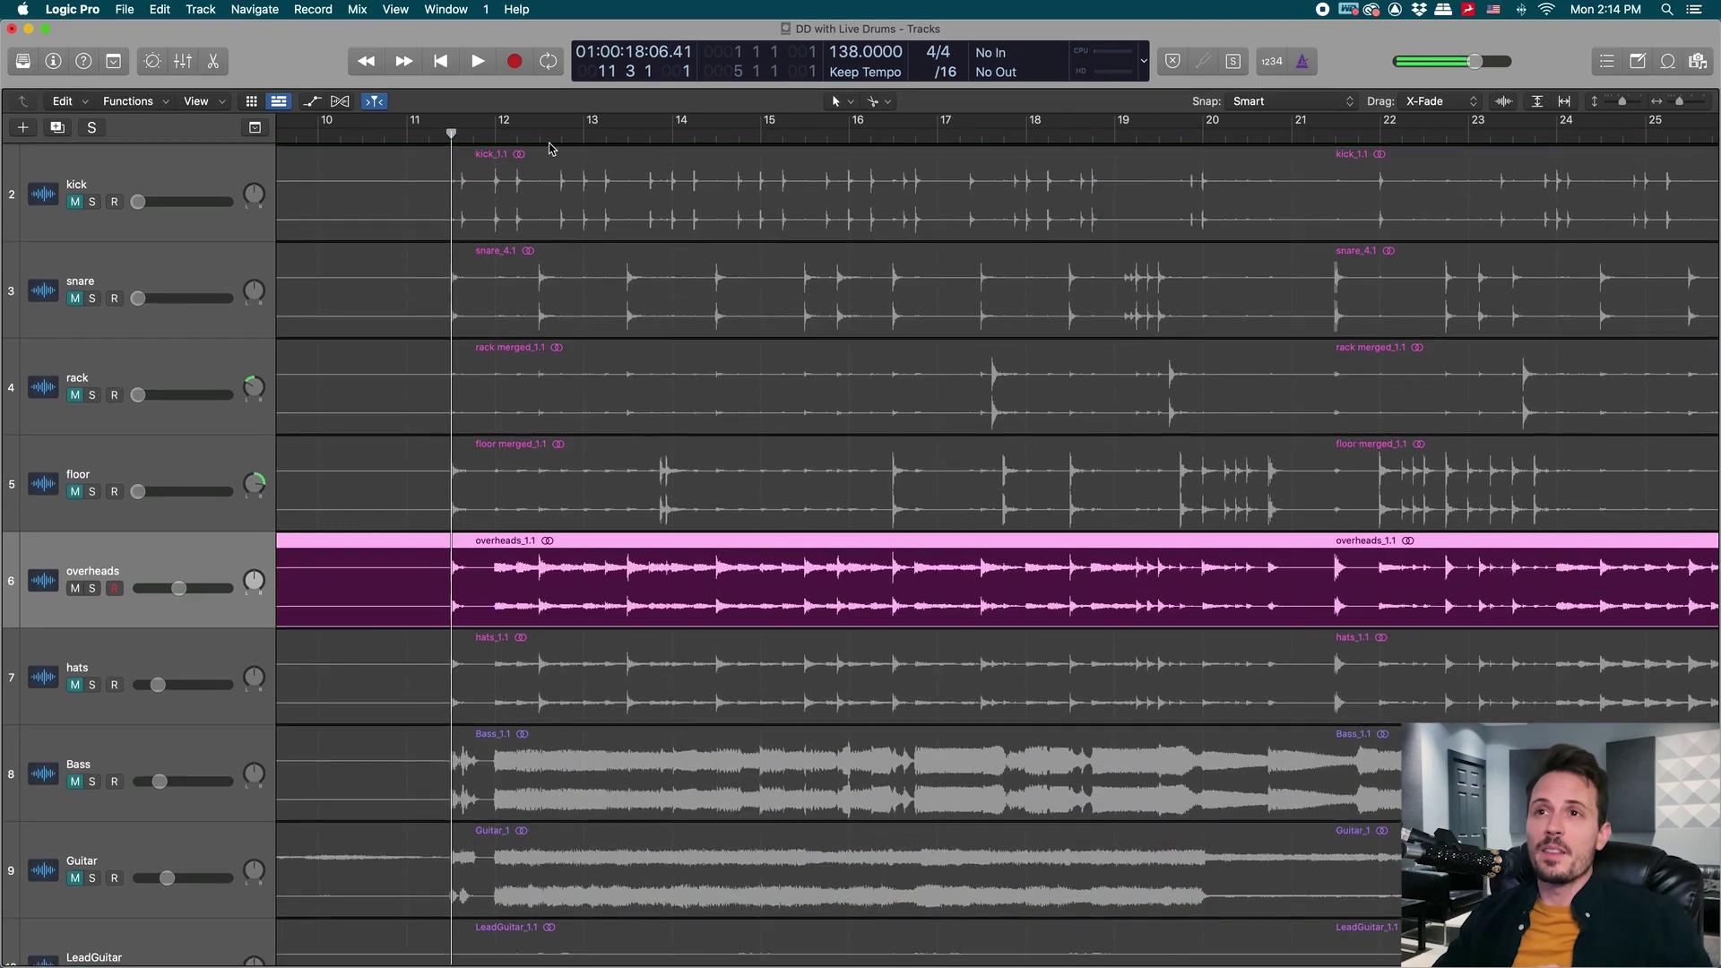
left_click(494, 136)
scroll(845, 476, "right", 3)
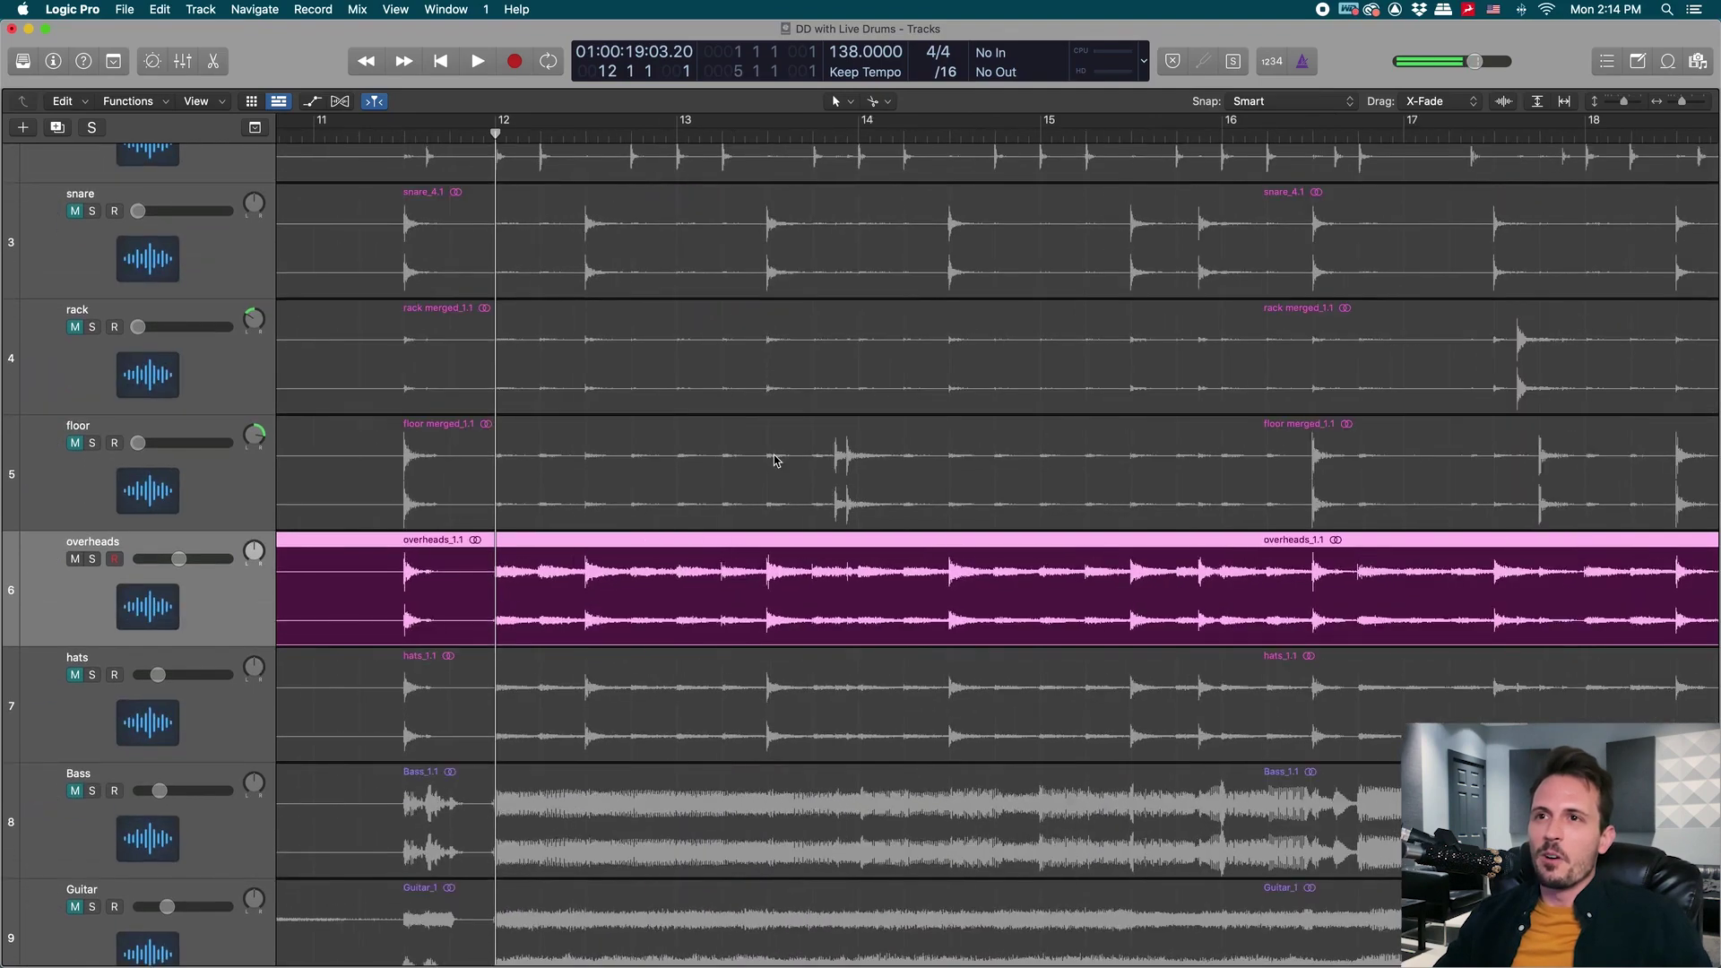
key("space")
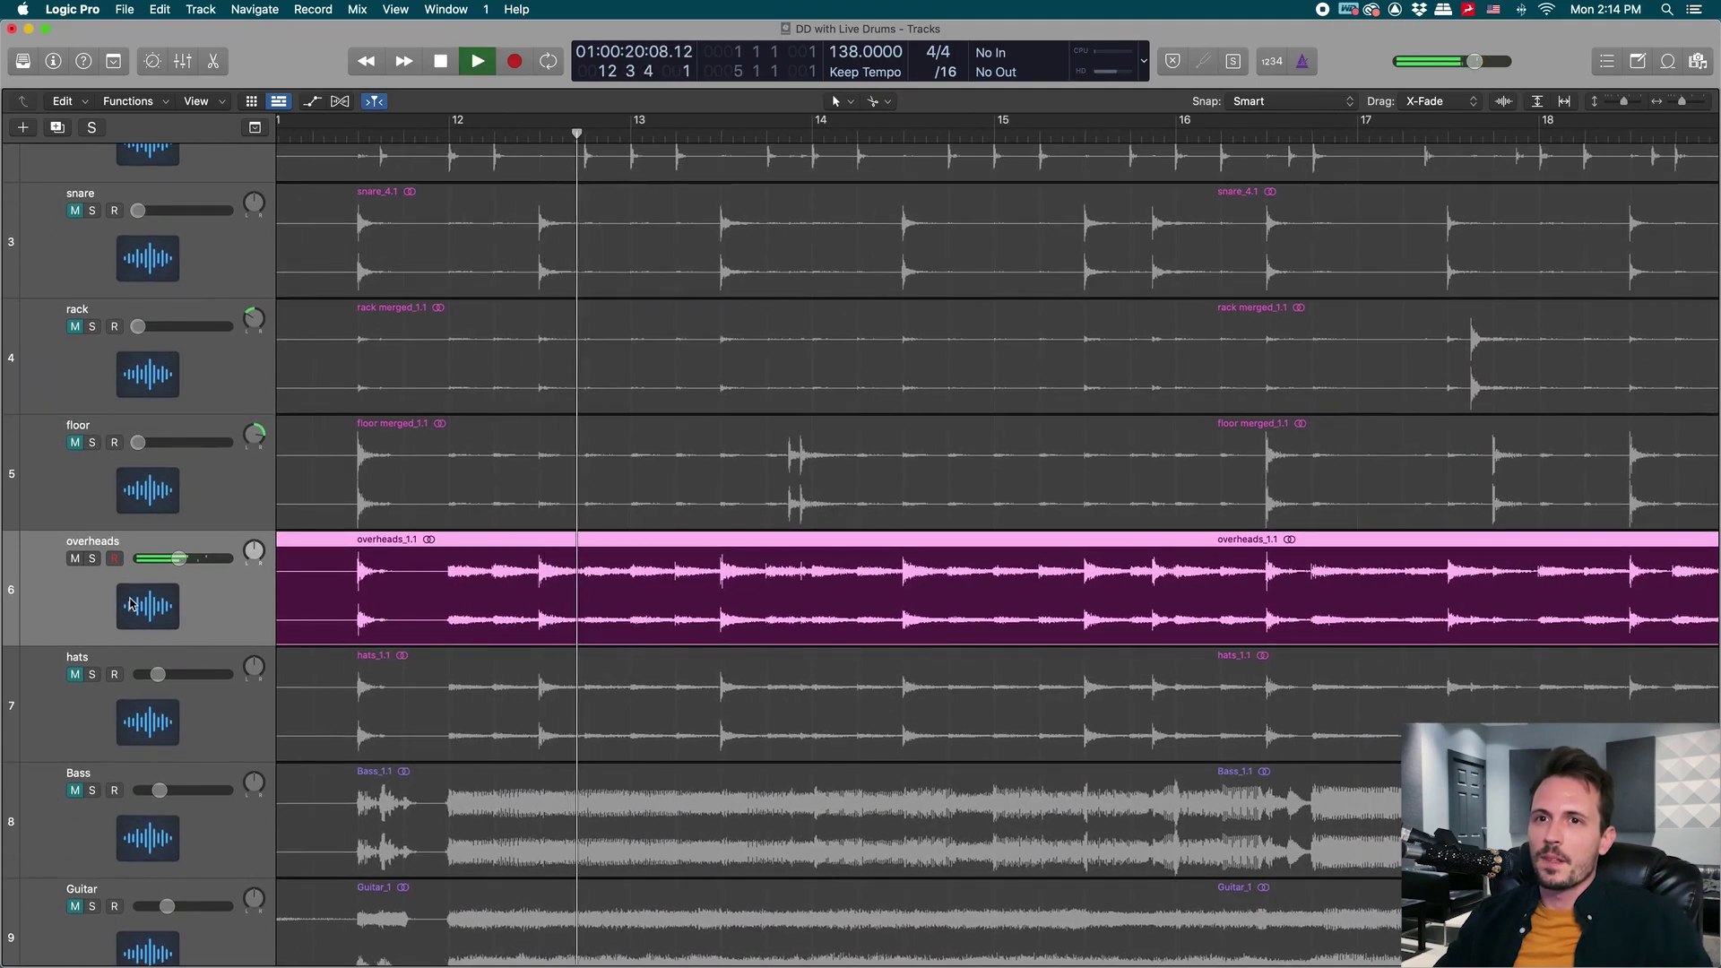
Mute Drum Daddy to hear the overheads alone, stop playback and unmute it.
key("x")
left_click(99, 935)
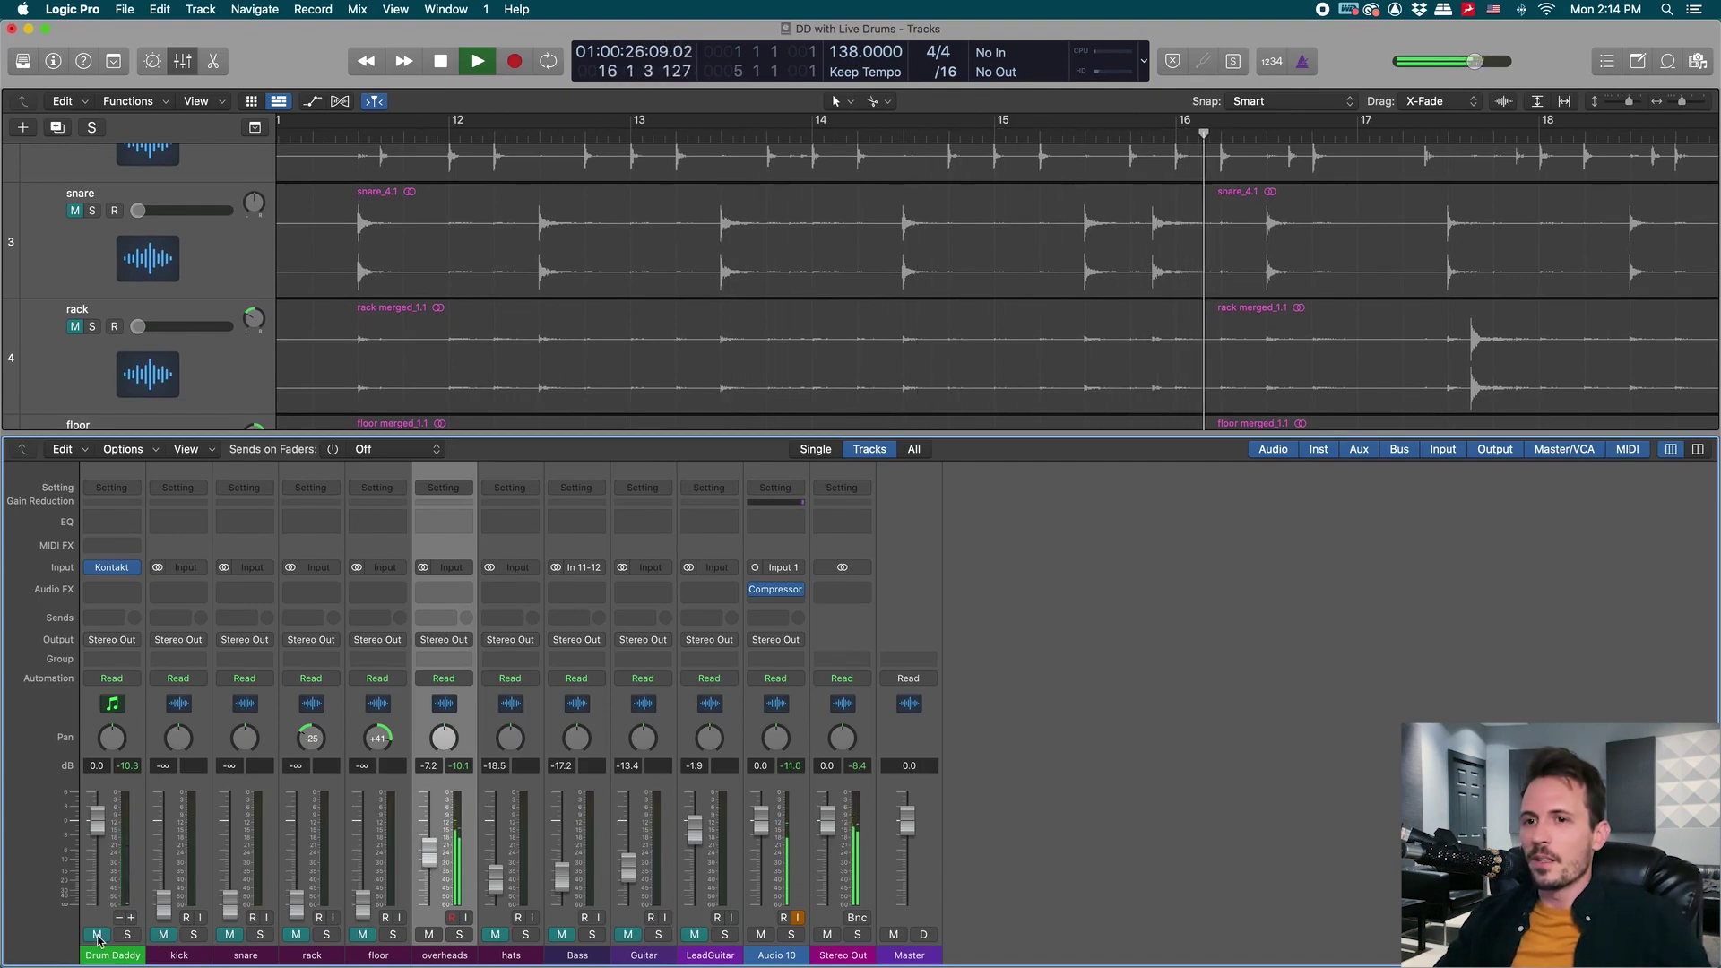
key("space")
left_click(98, 935)
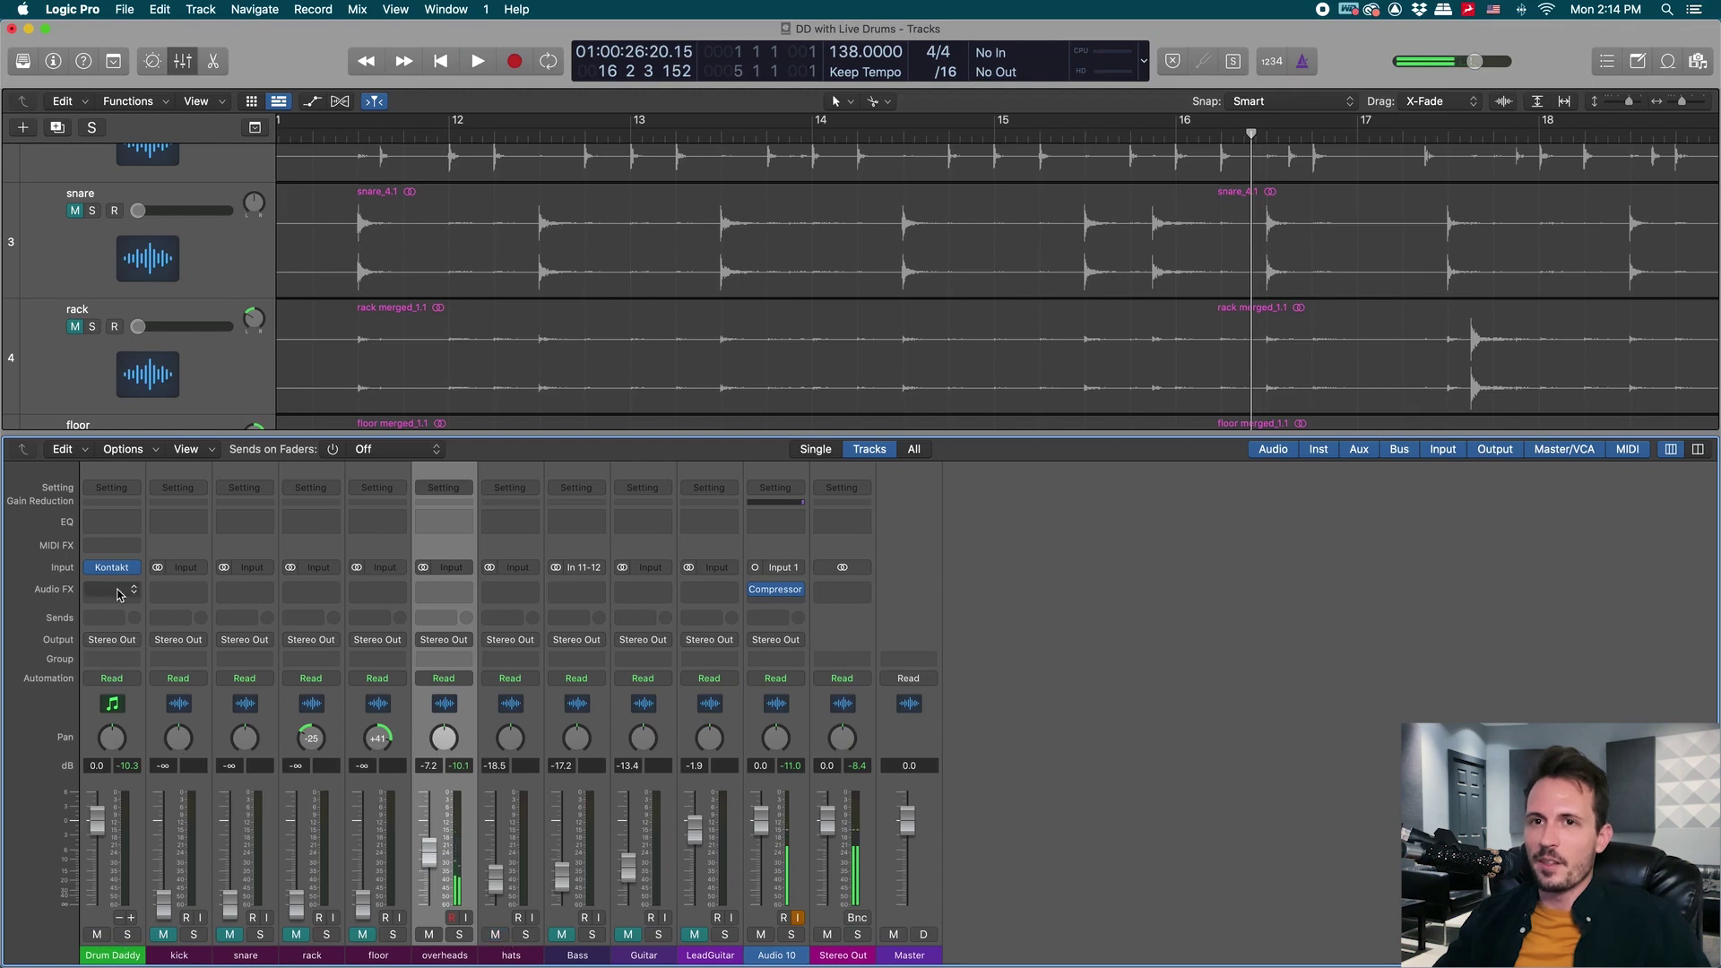
In Drum Daddy's snare settings, lower the pitch on the Direct, OH and Room channels and slightly reduce the OH level while playing.
left_click(111, 568)
left_click(826, 369)
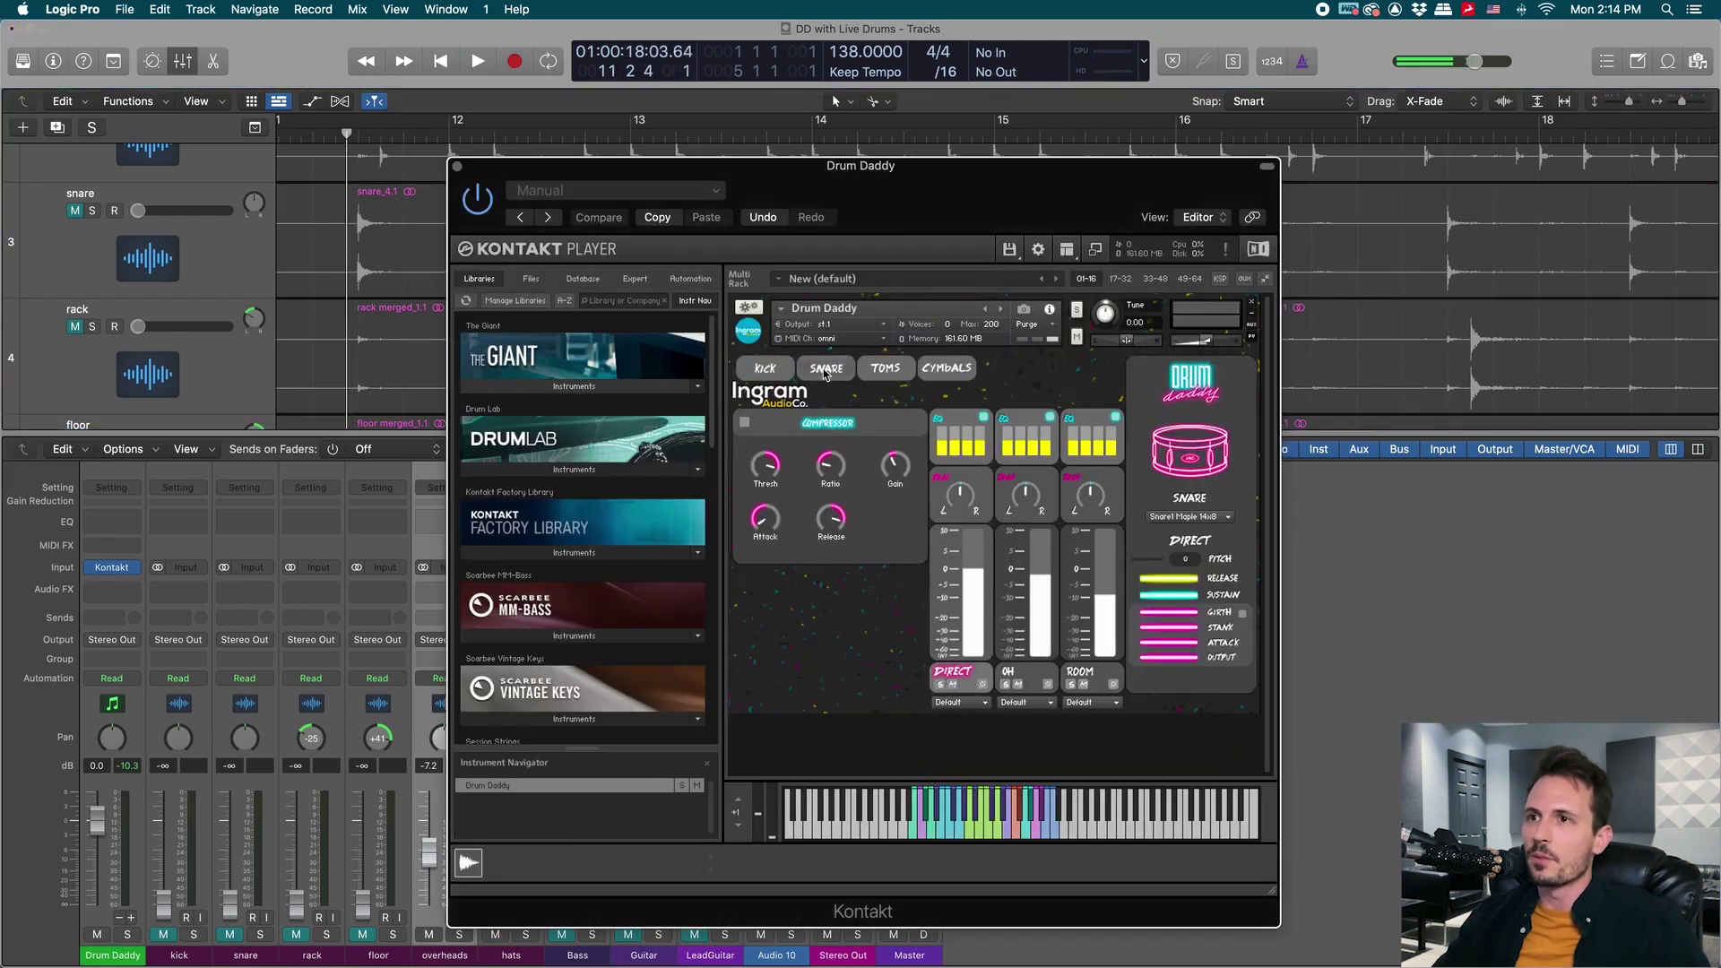
left_click_drag(972, 207, 1000, 173)
key("space")
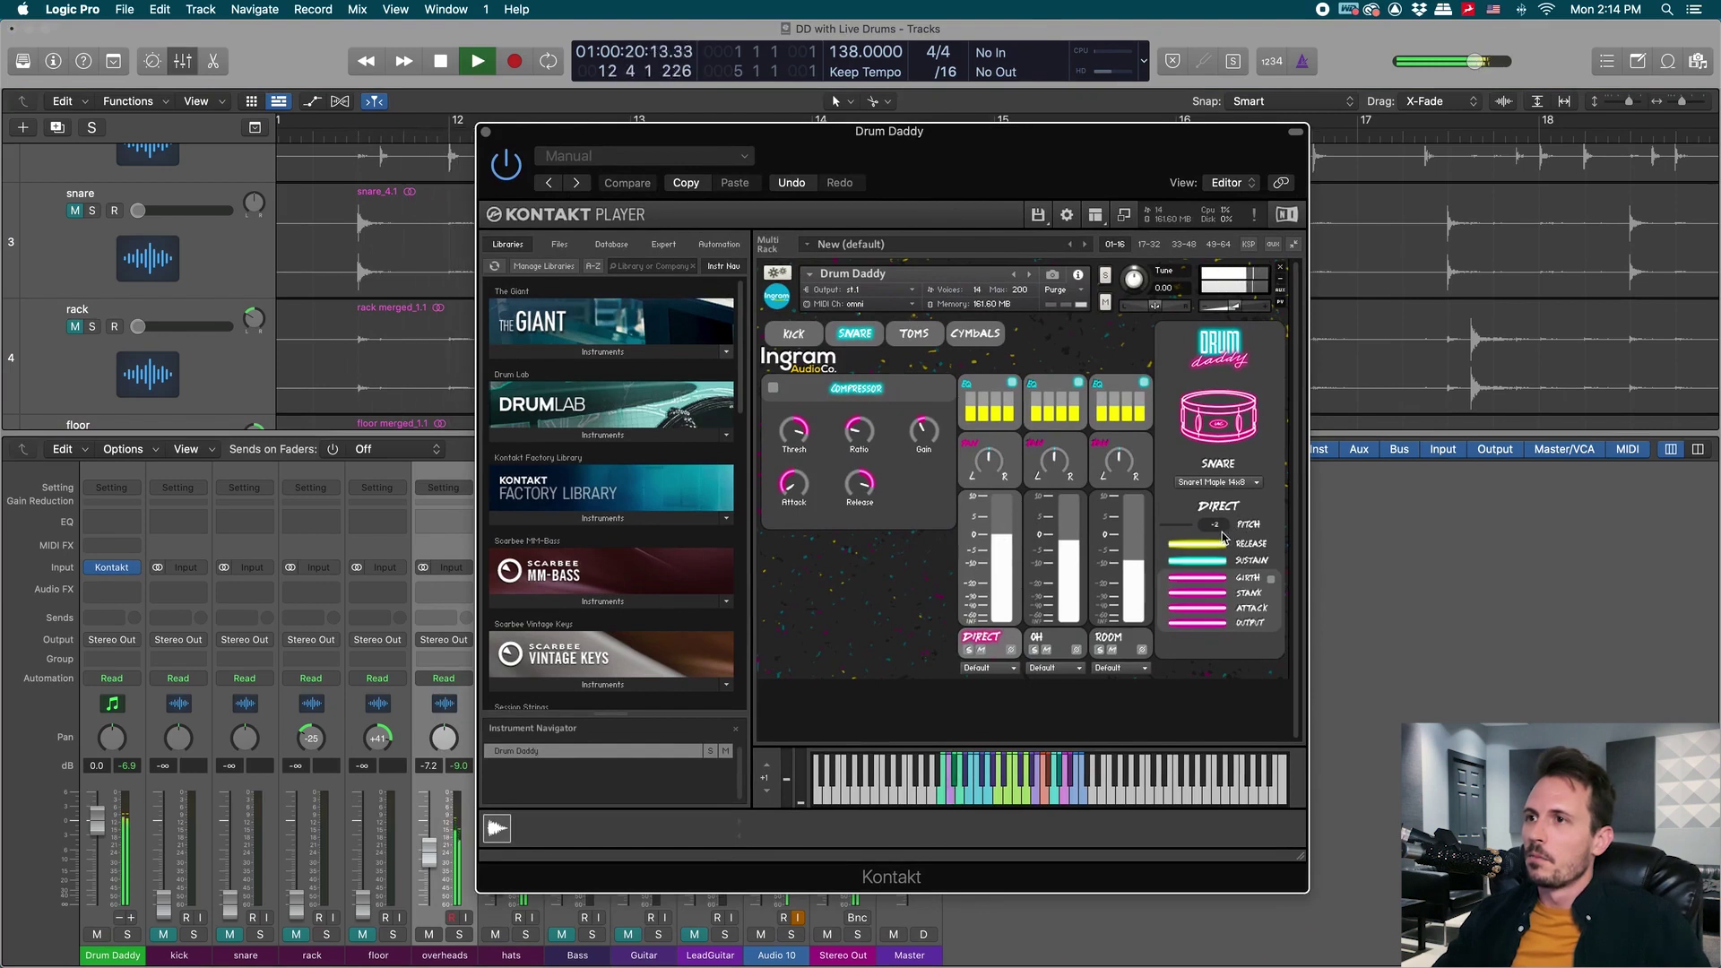
left_click_drag(1222, 533, 1219, 523)
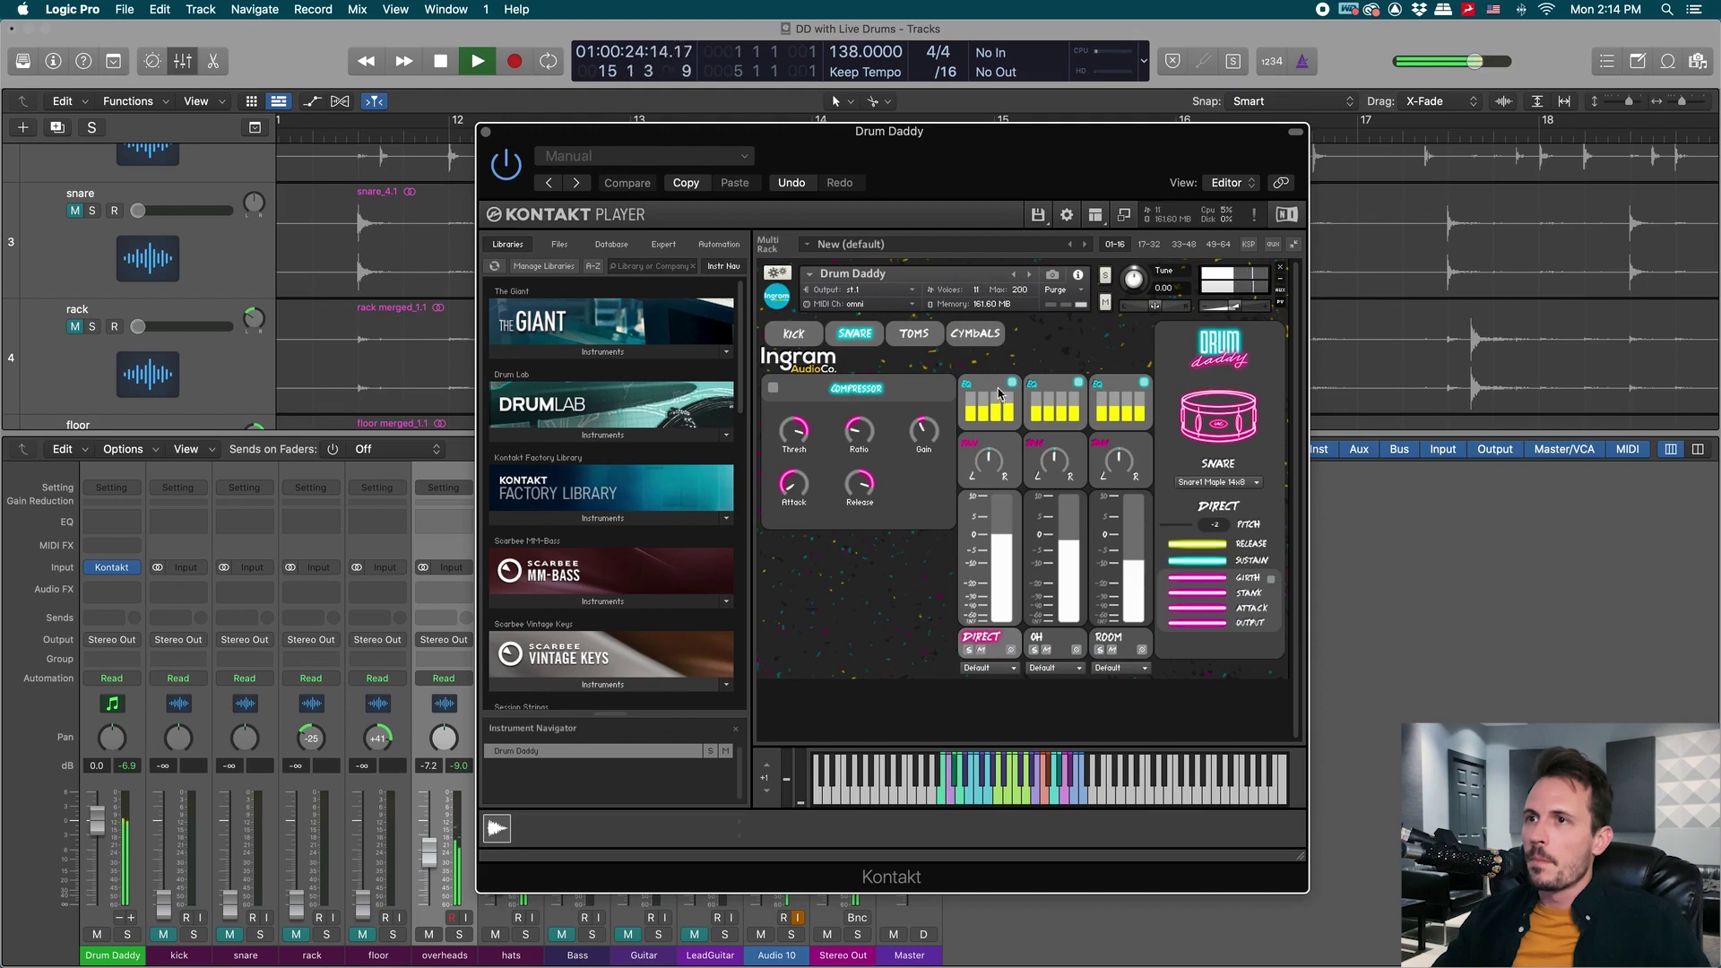
left_click_drag(1063, 566, 1065, 574)
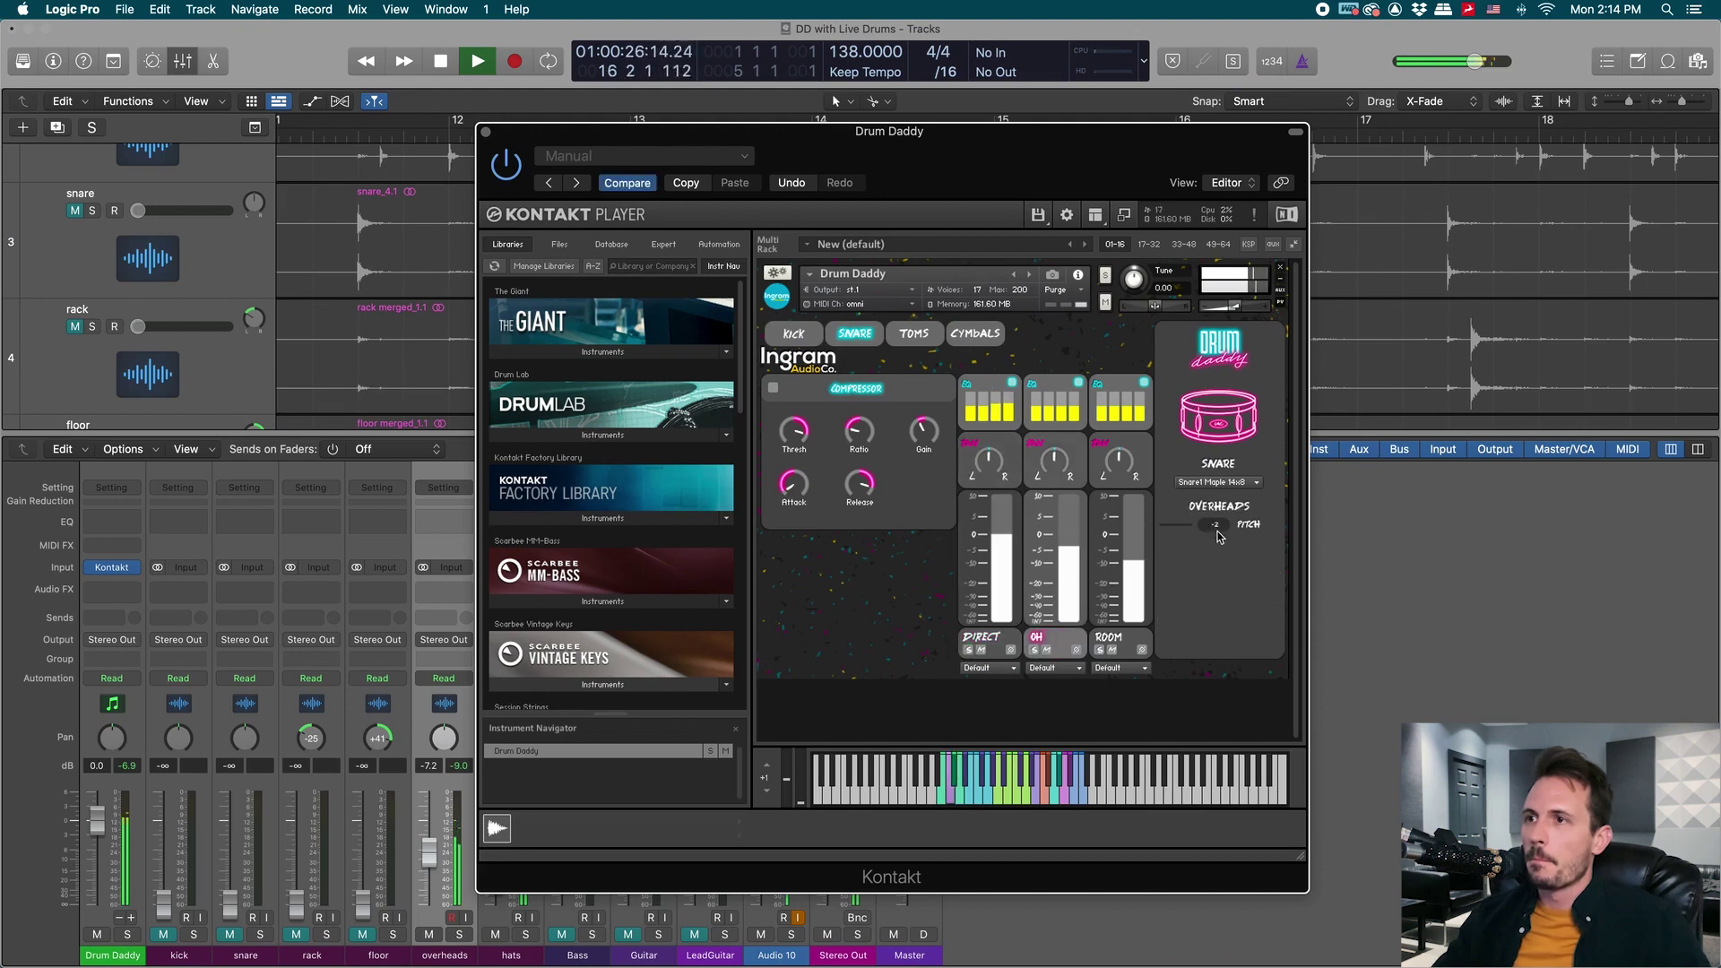
left_click(1108, 636)
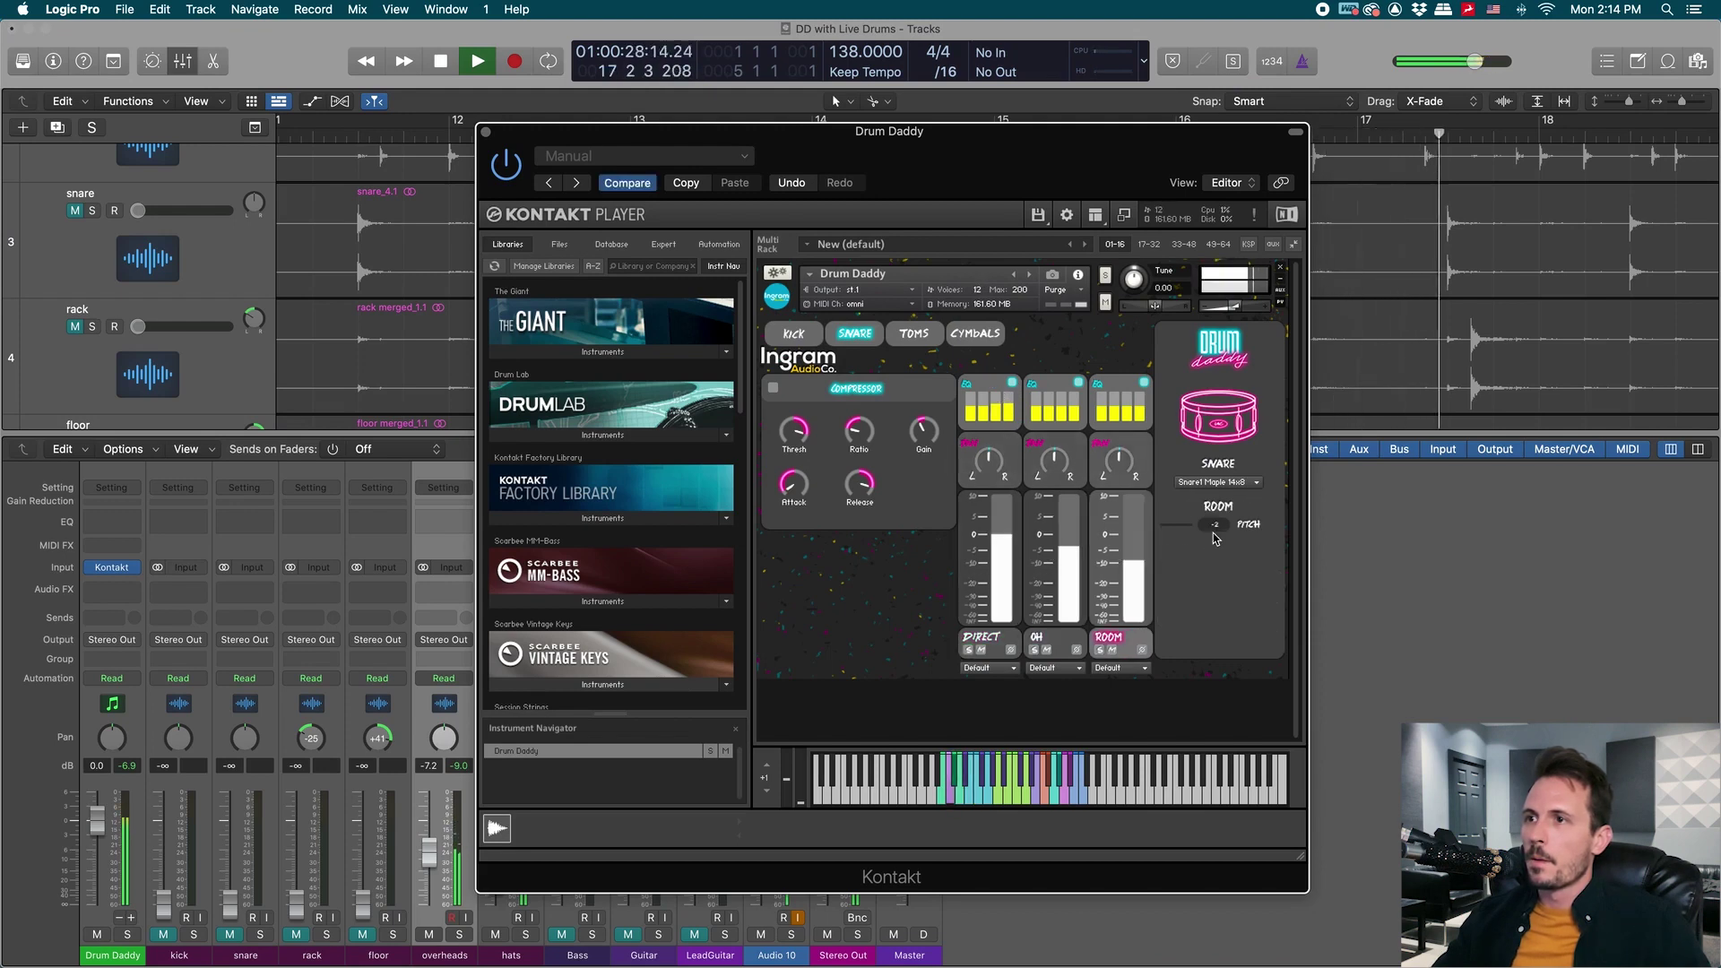
Stop playback, turn on the Girth section for the snare's Direct channel, set Stank to minimum and lower the Output.
left_click(982, 636)
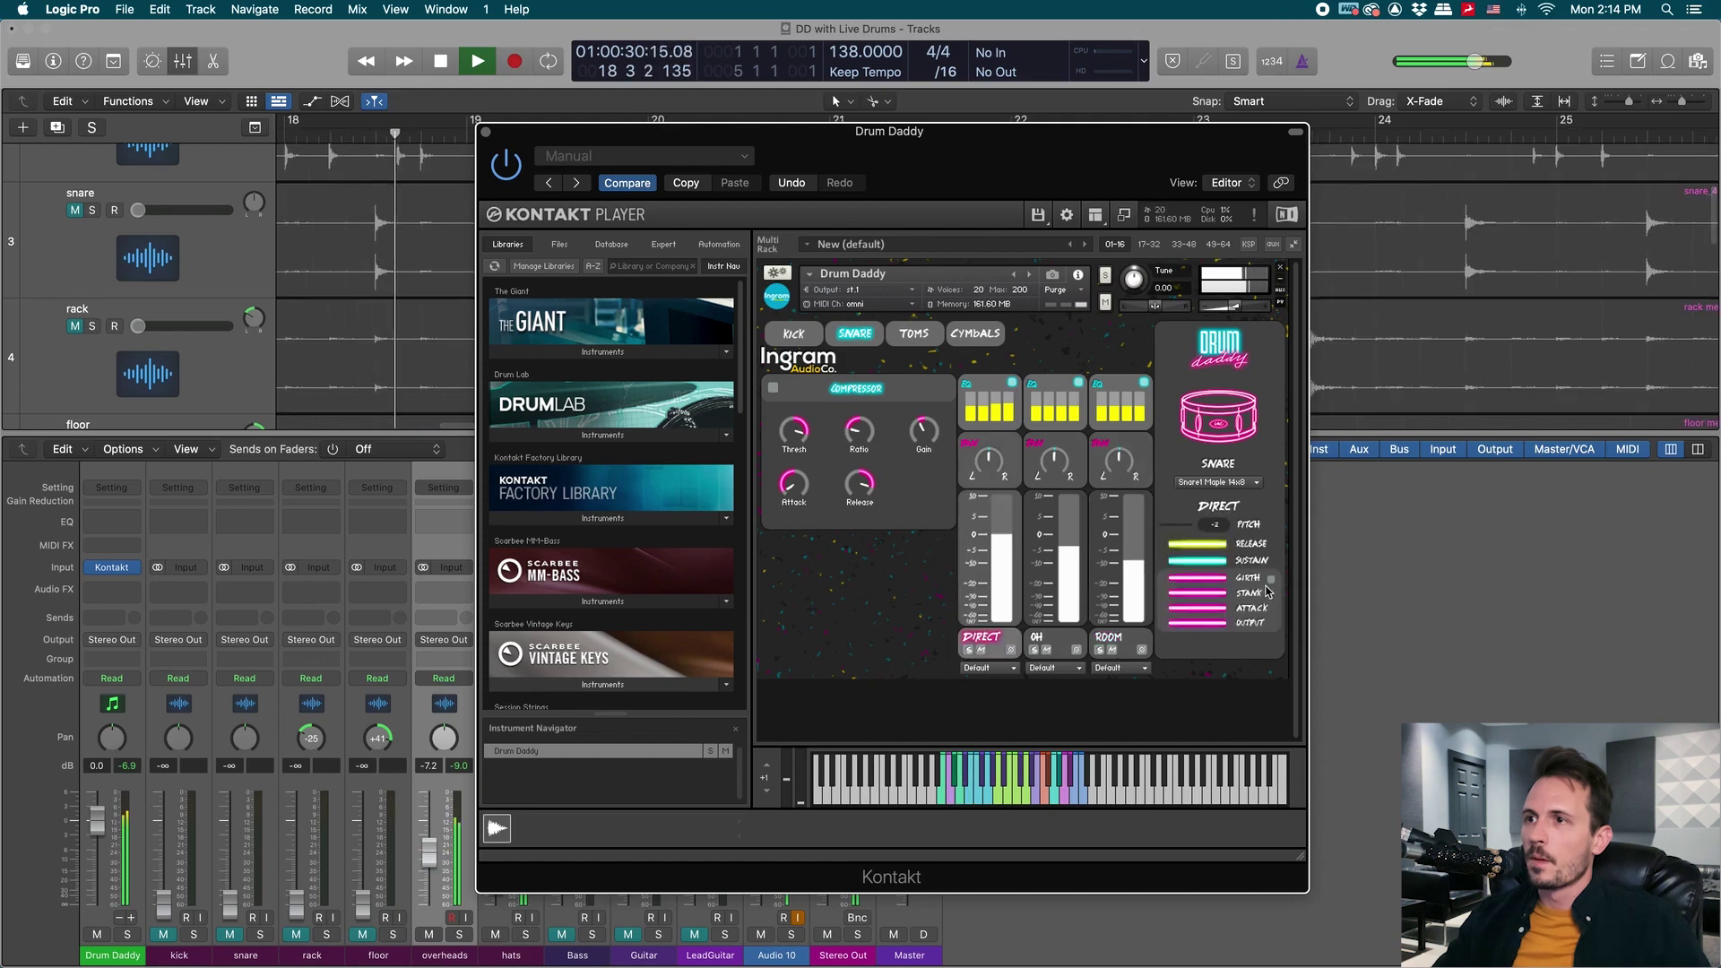
key("space")
left_click_drag(1206, 601, 1218, 615)
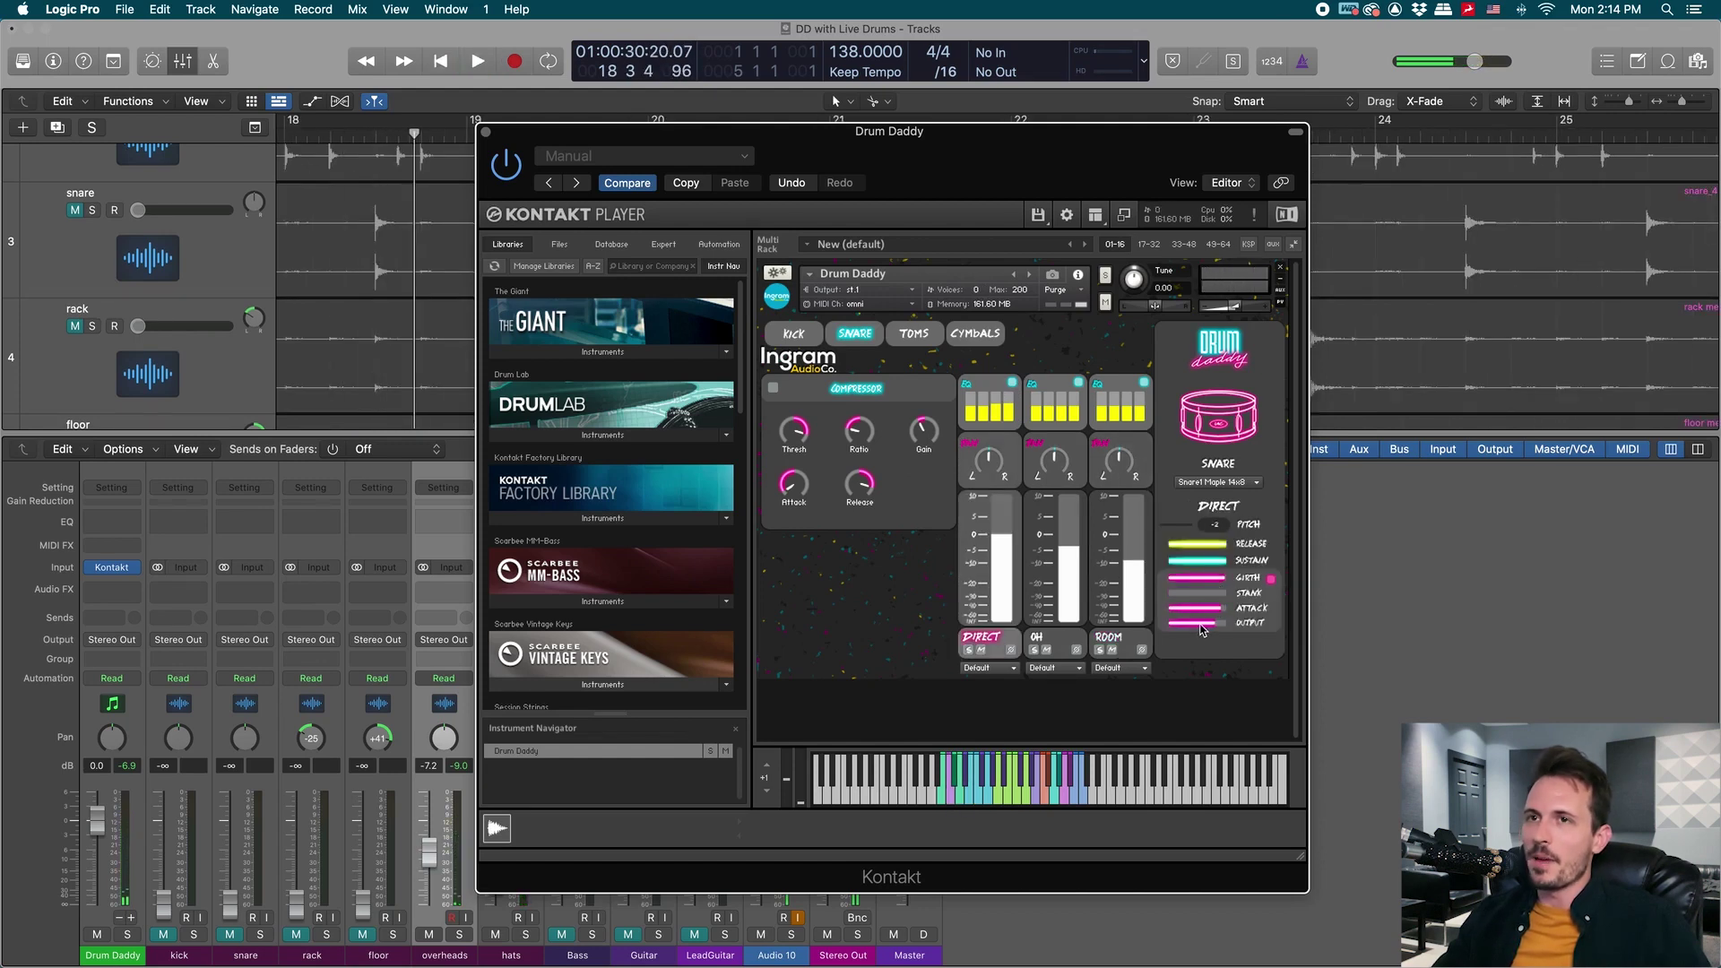
Unmute the hats, play from bar 11 and fine-tune the Output level of the snare's Direct channel.
key("x")
scroll(368, 162, "left", 8)
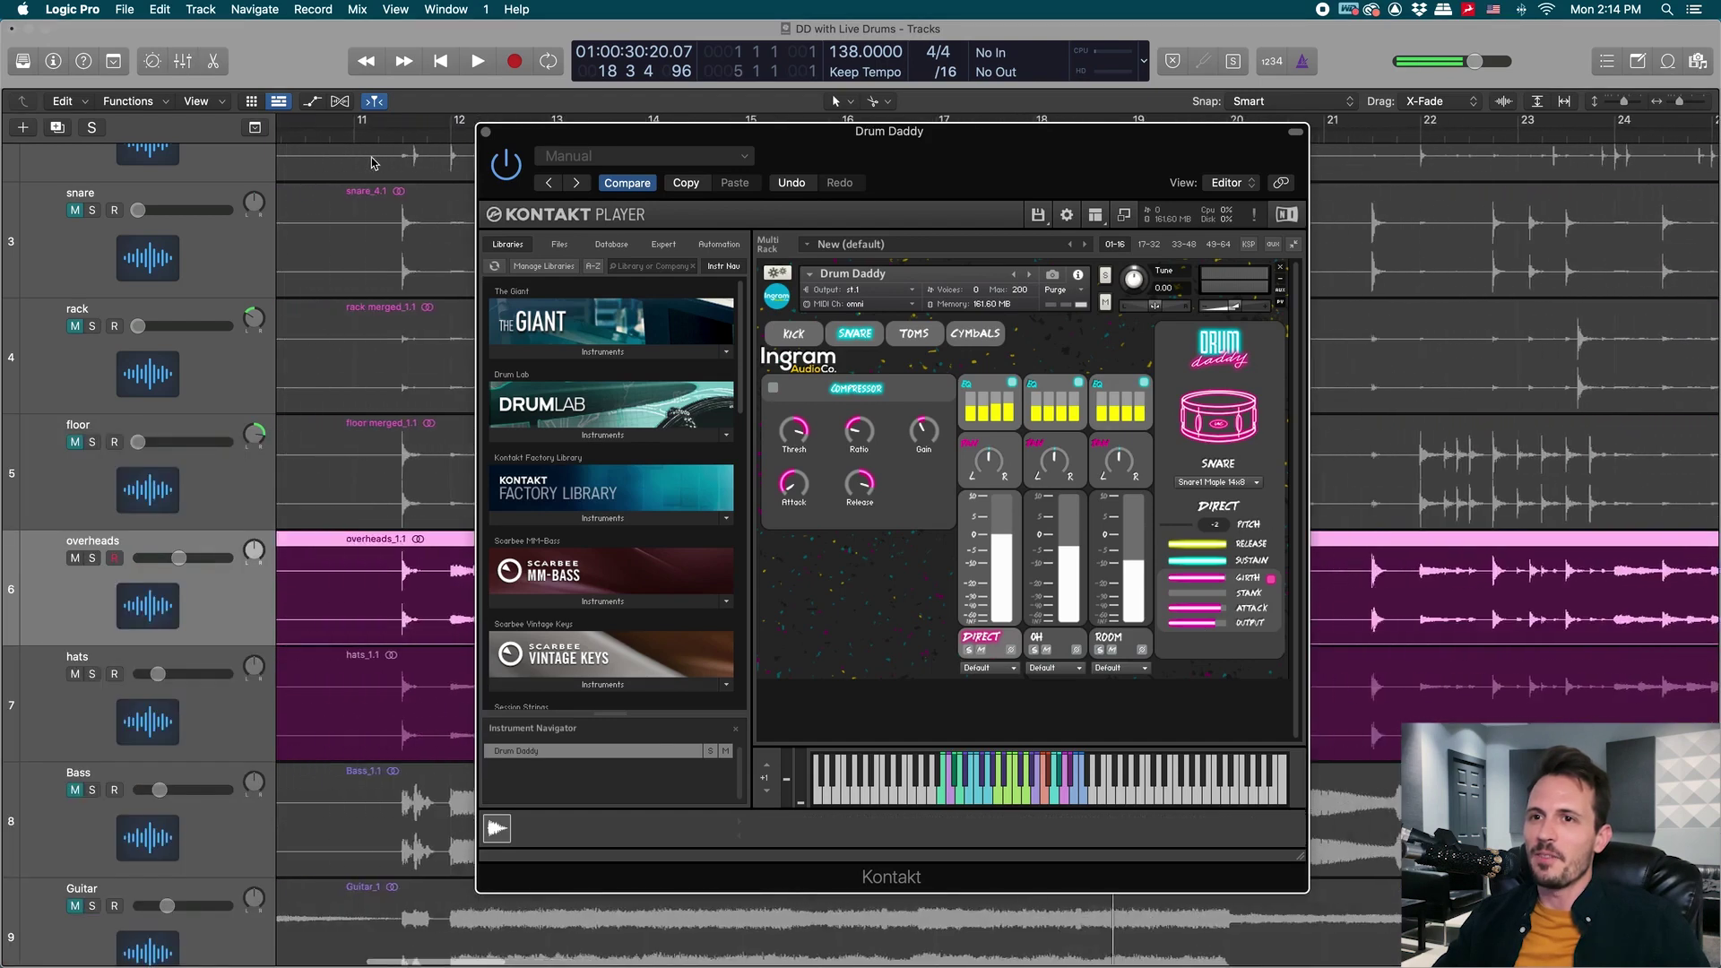
left_click(377, 171)
key("space")
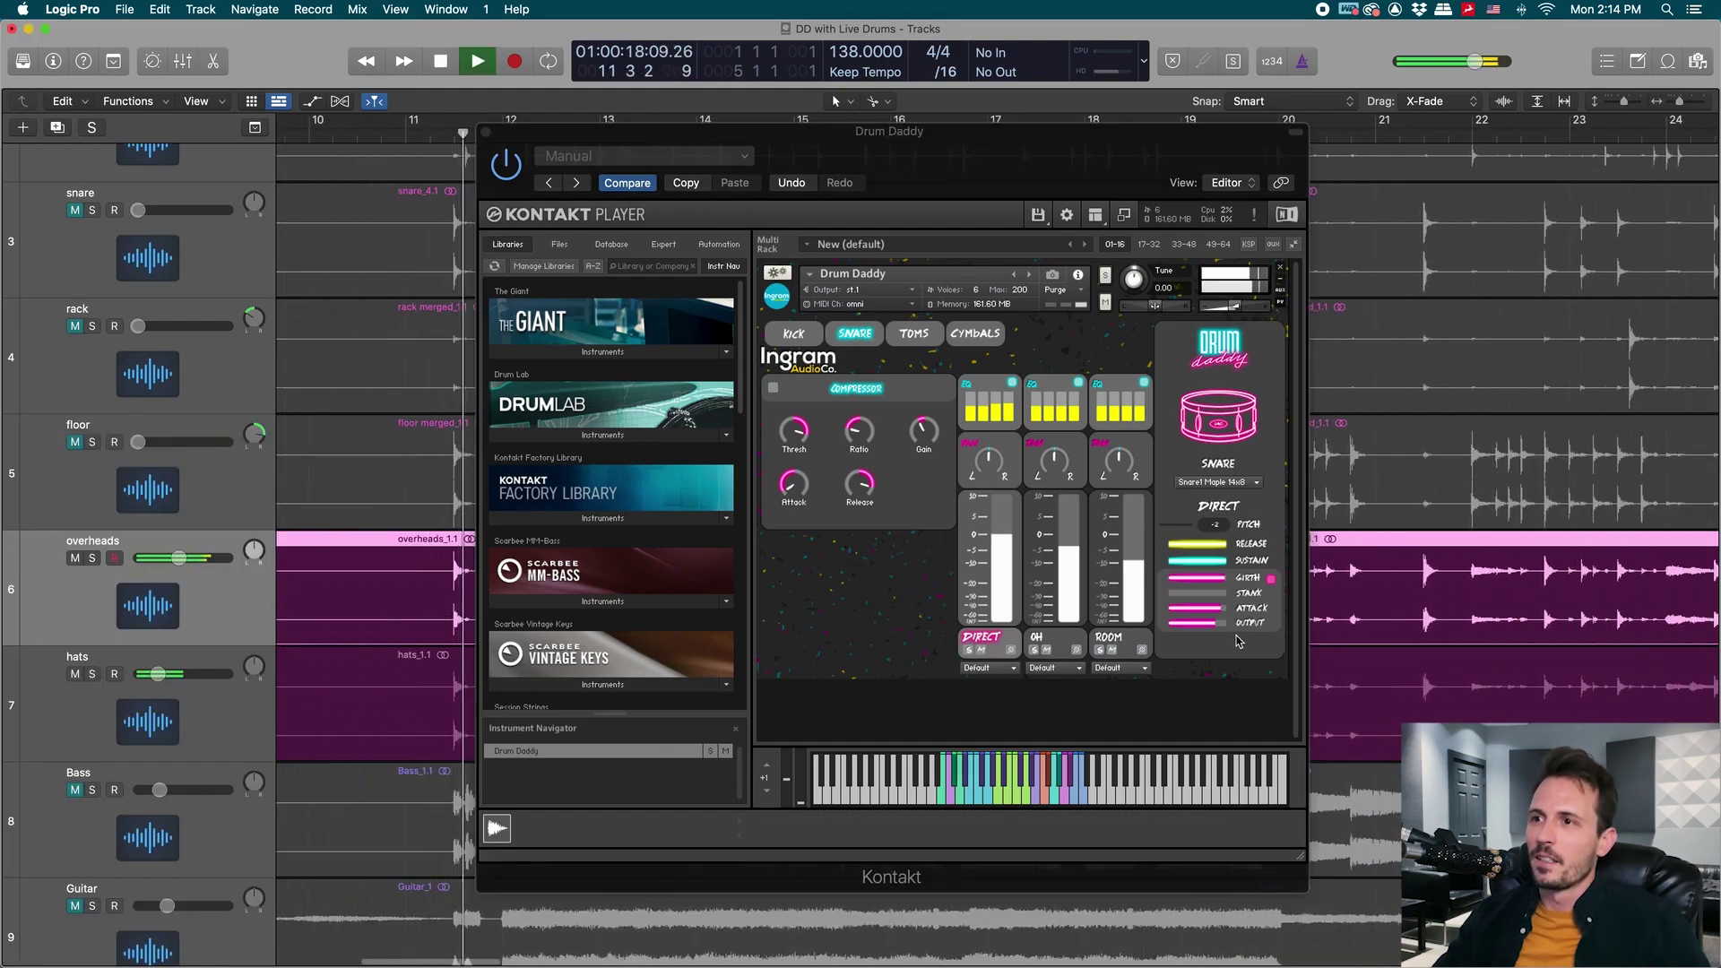
left_click(1212, 622)
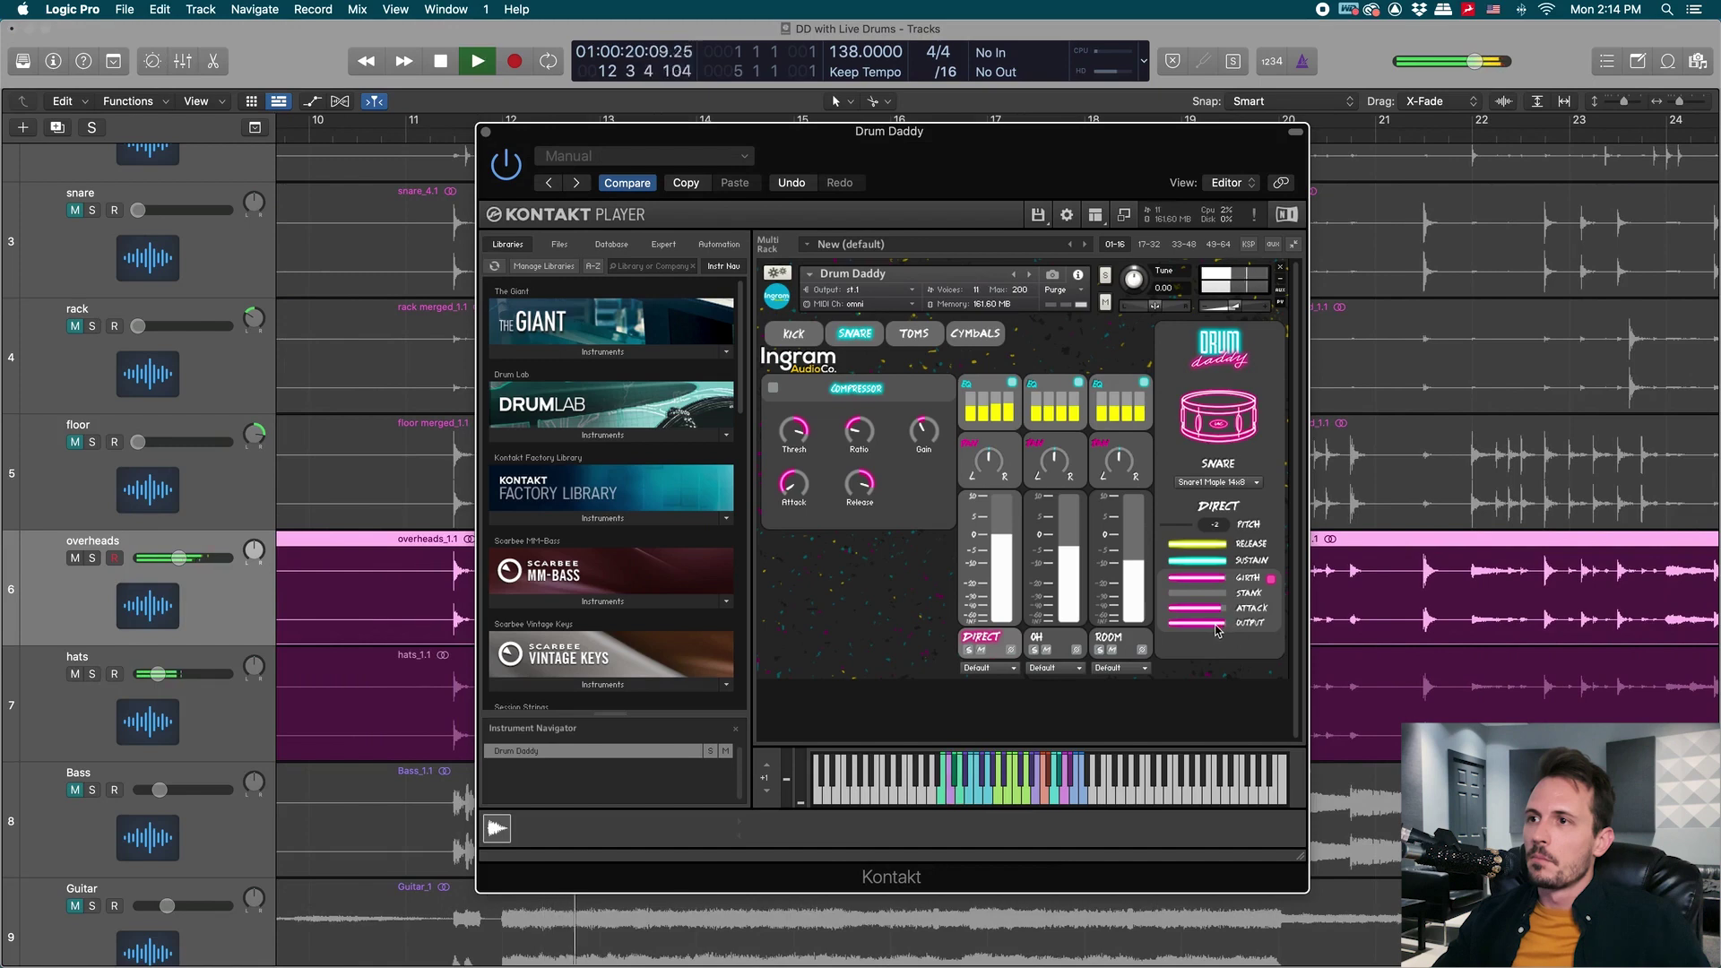
left_click_drag(1218, 631, 1210, 627)
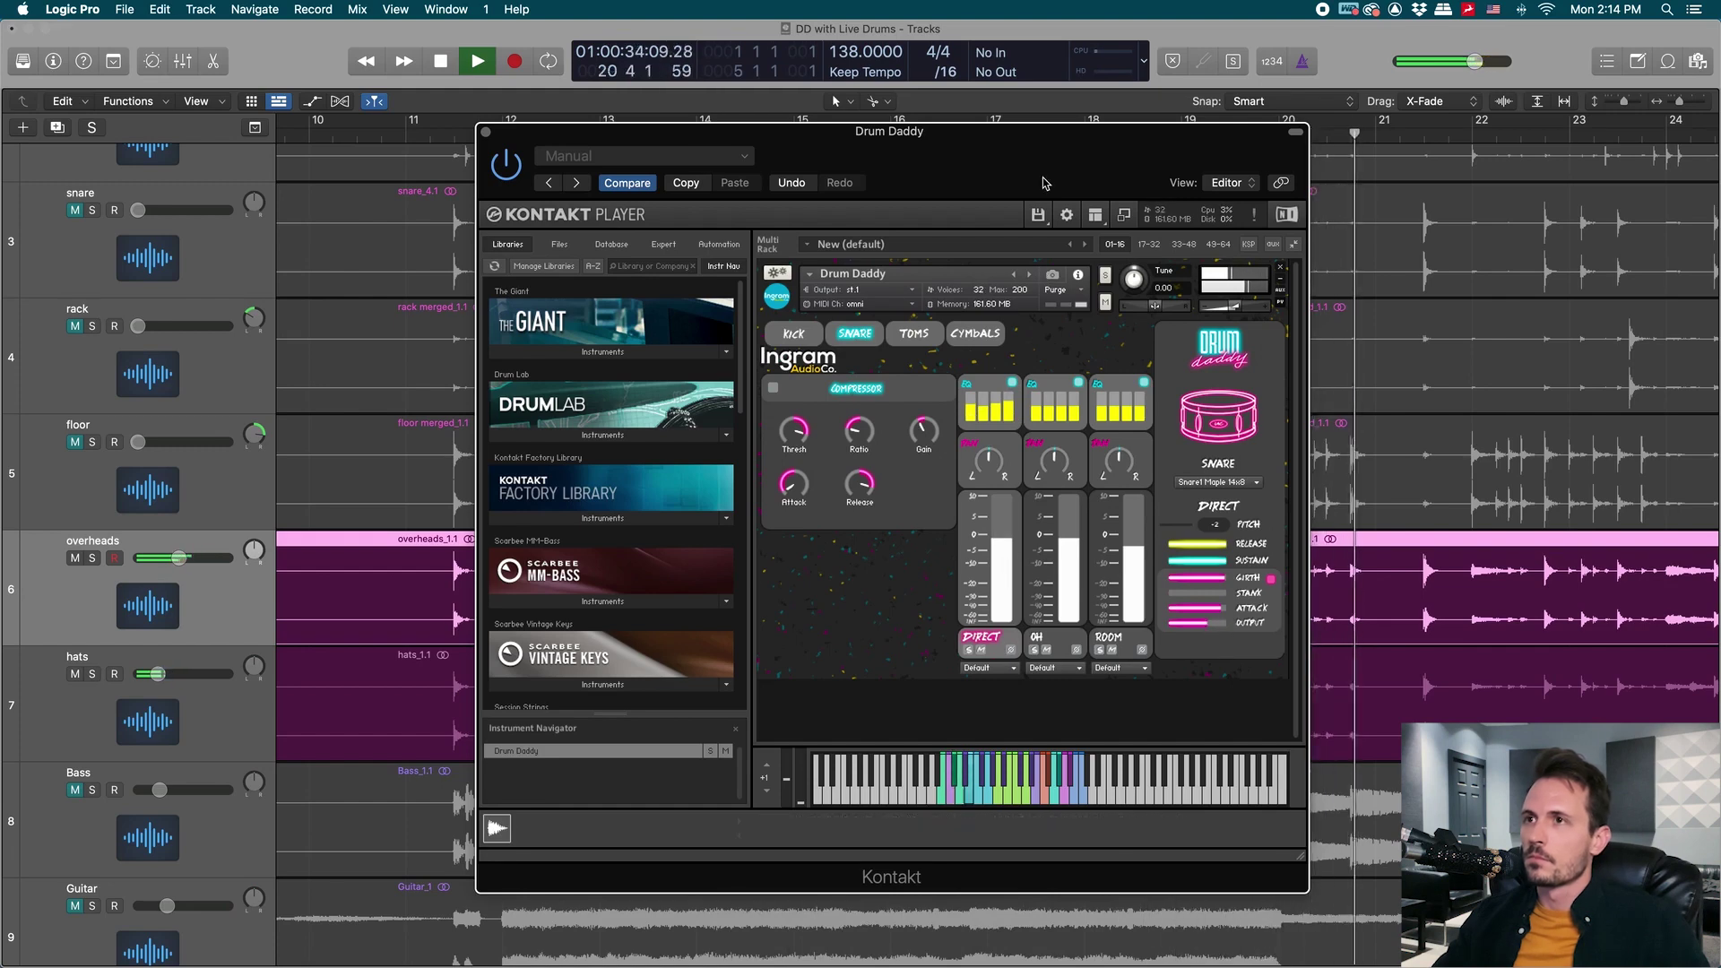
Stop playback, mute Drum Daddy in the mixer, and play from around bar 19 to hear the live toms in the overheads.
key("space")
left_click_drag(1026, 177, 764, 73)
scroll(1263, 142, "left", 2)
left_click(1263, 142)
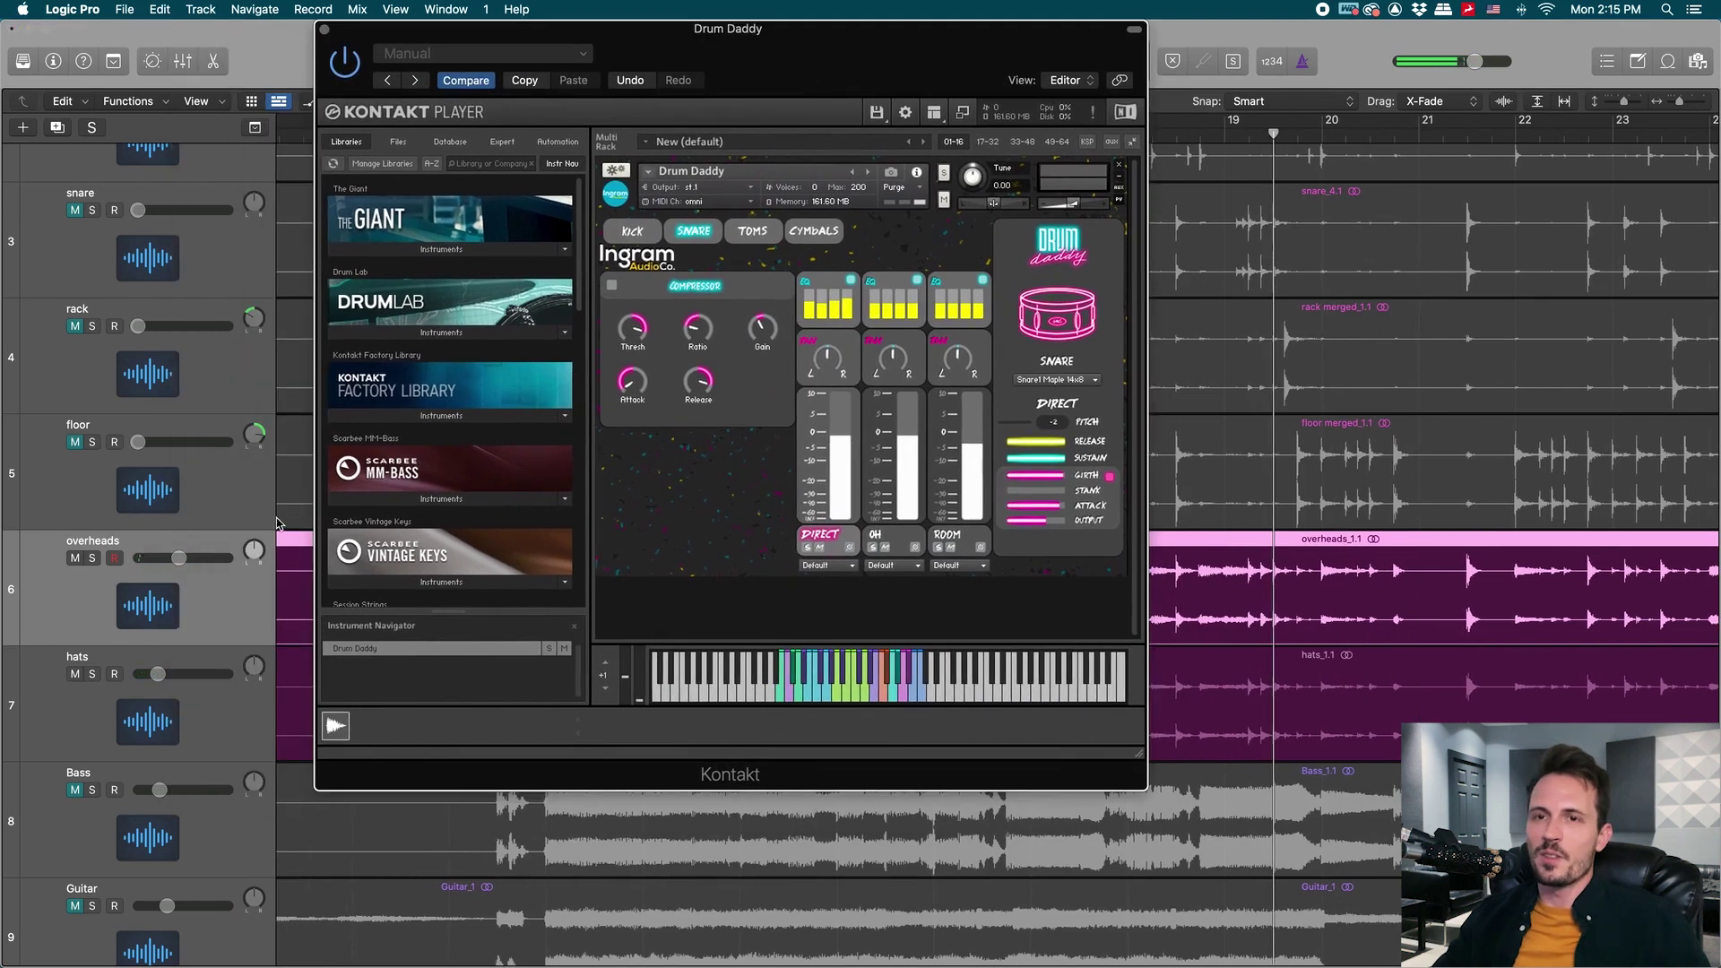
key("x")
left_click(98, 934)
key("space")
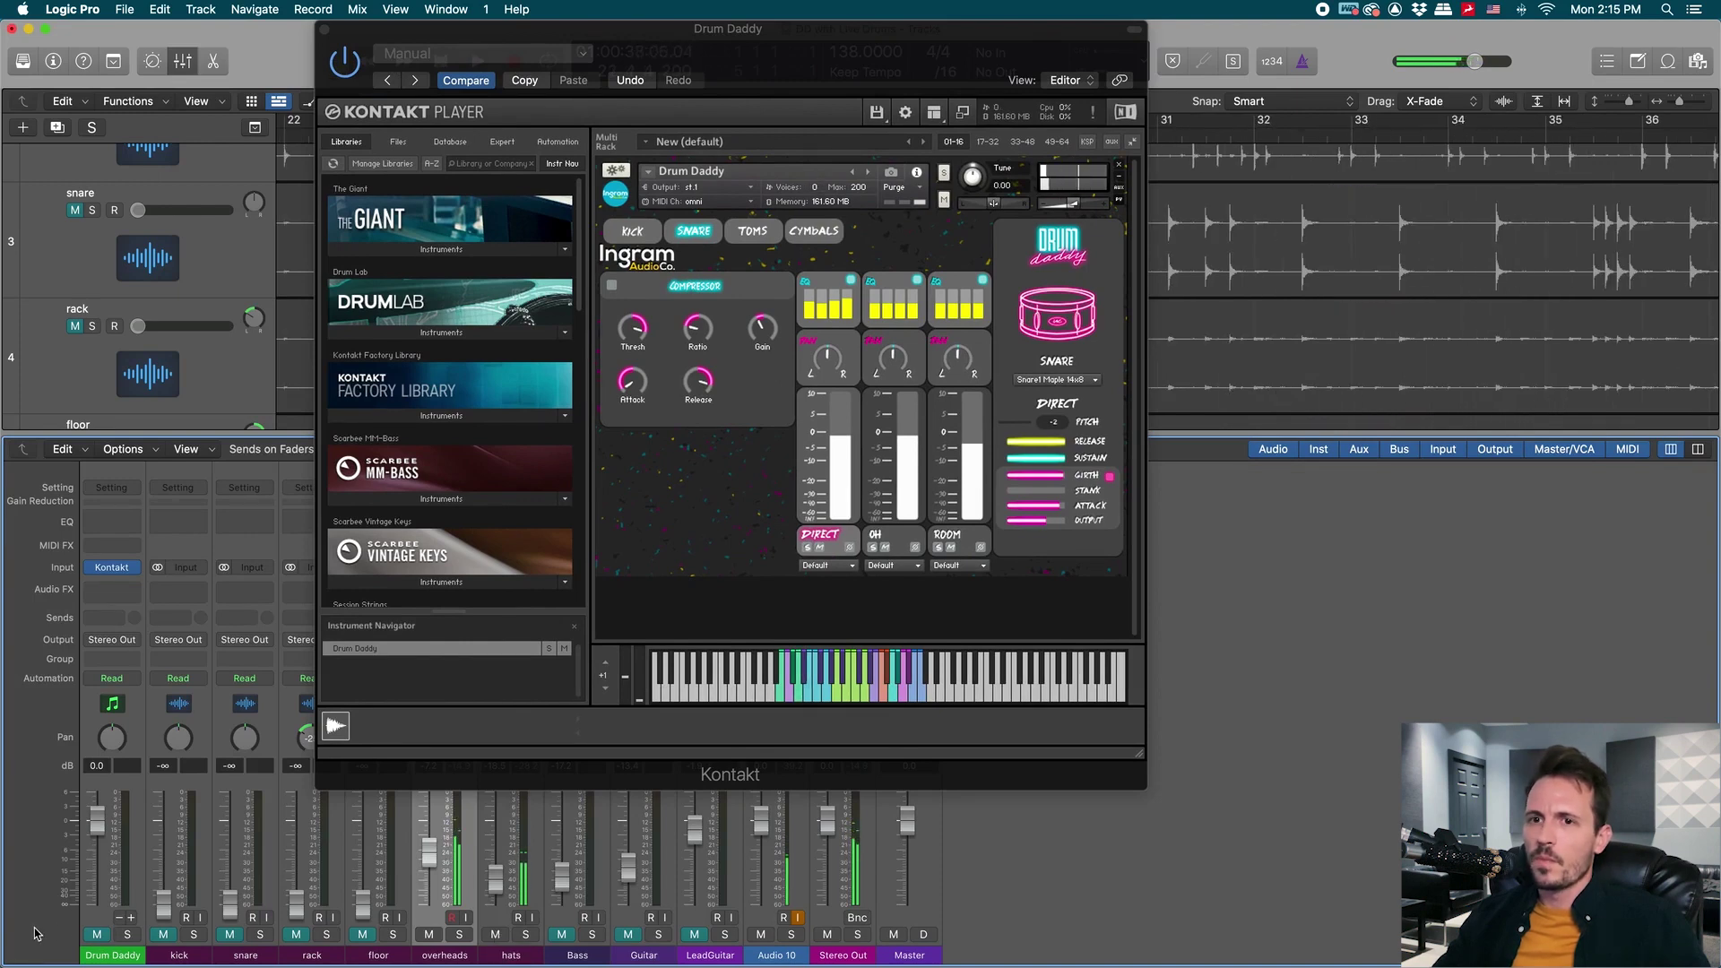
Unmute Drum Daddy, stop playback, and pan the direct Tom 2 channel to the right and Tom 3 to the left.
left_click(745, 235)
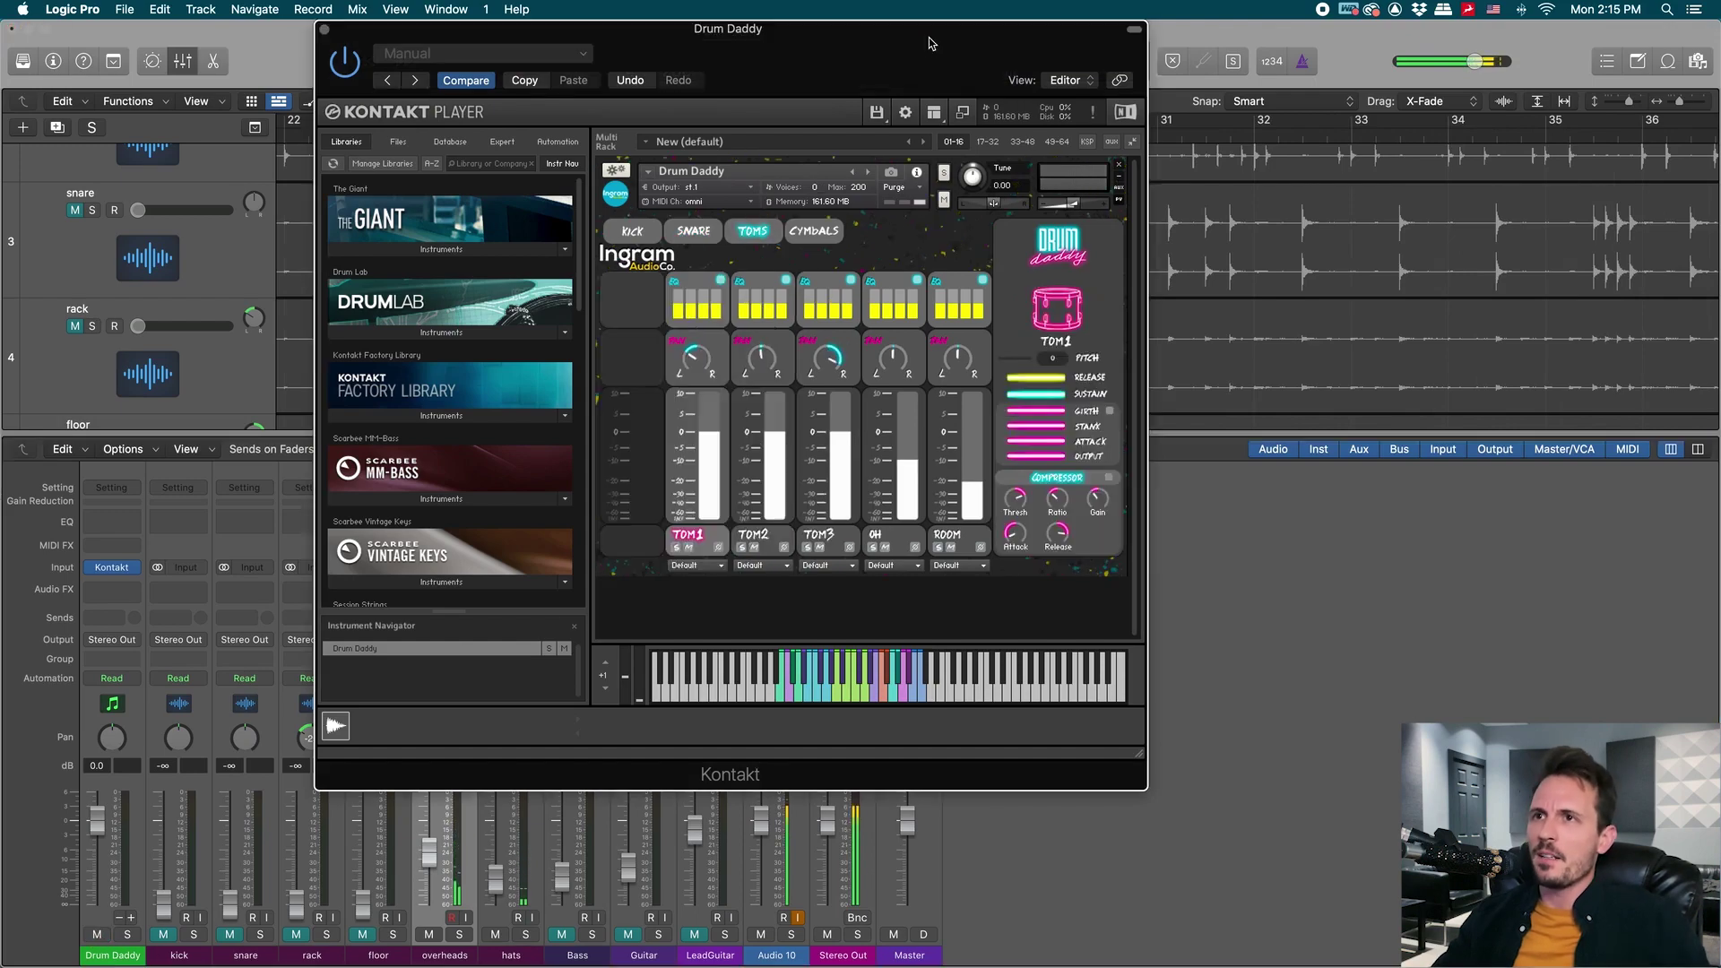
left_click_drag(934, 61, 1247, 169)
key("x")
left_click(446, 123)
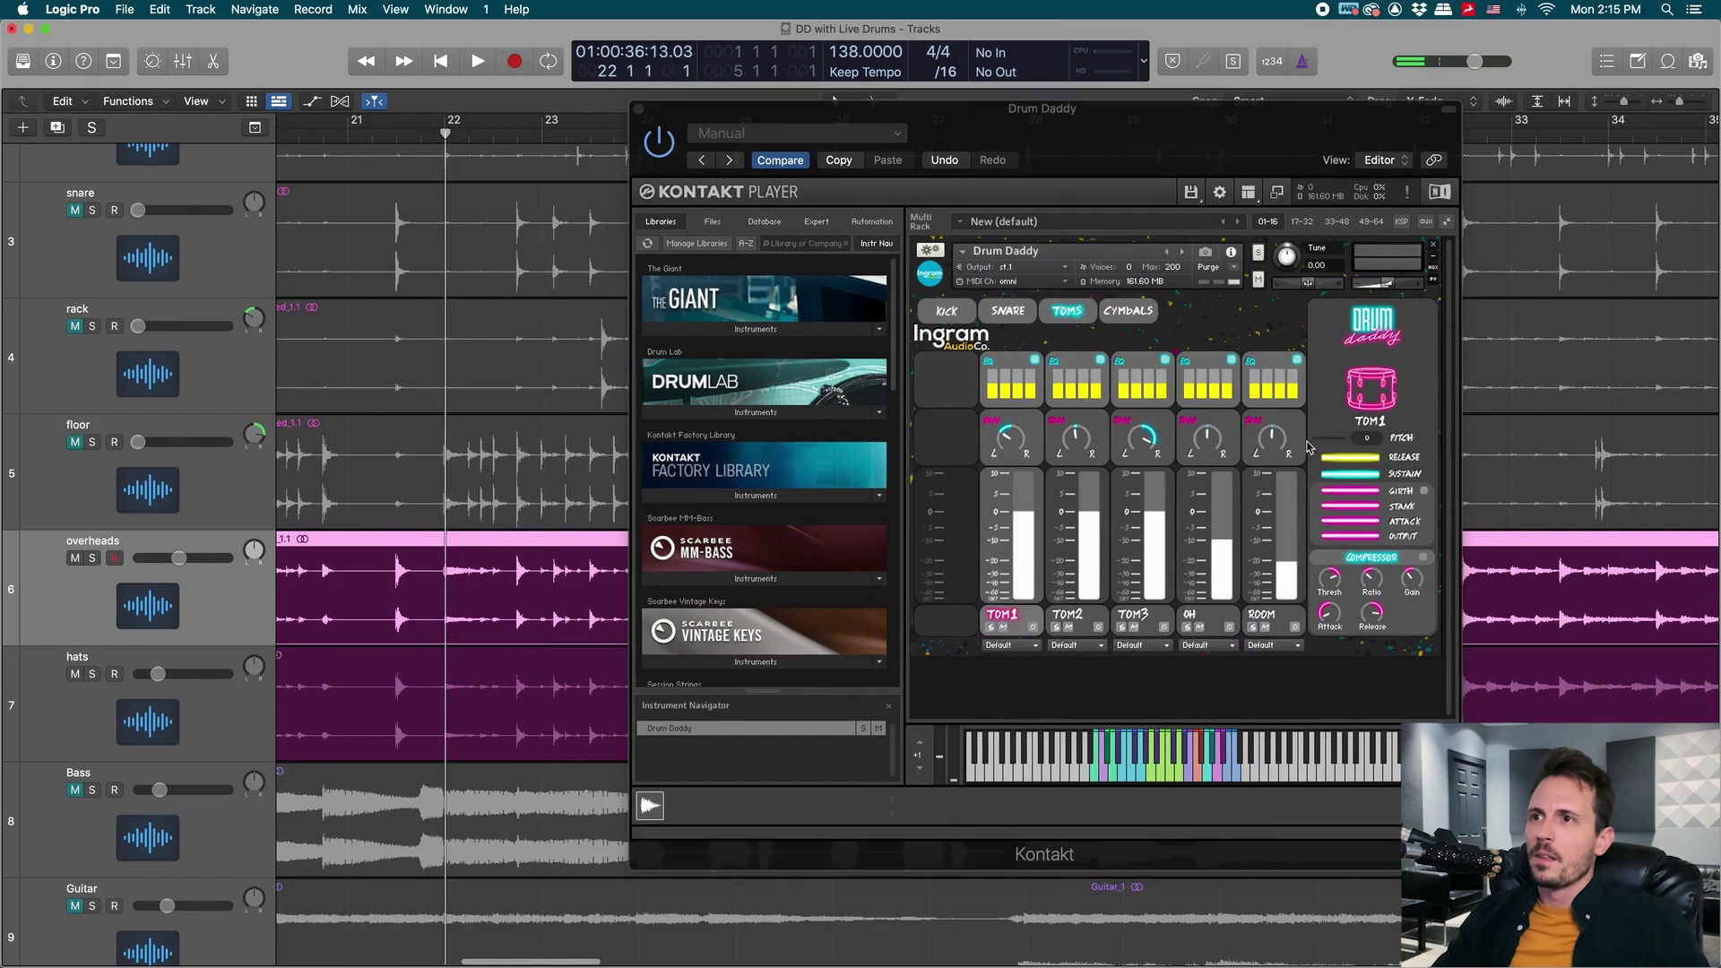
left_click_drag(1233, 130, 938, 115)
left_click(838, 494)
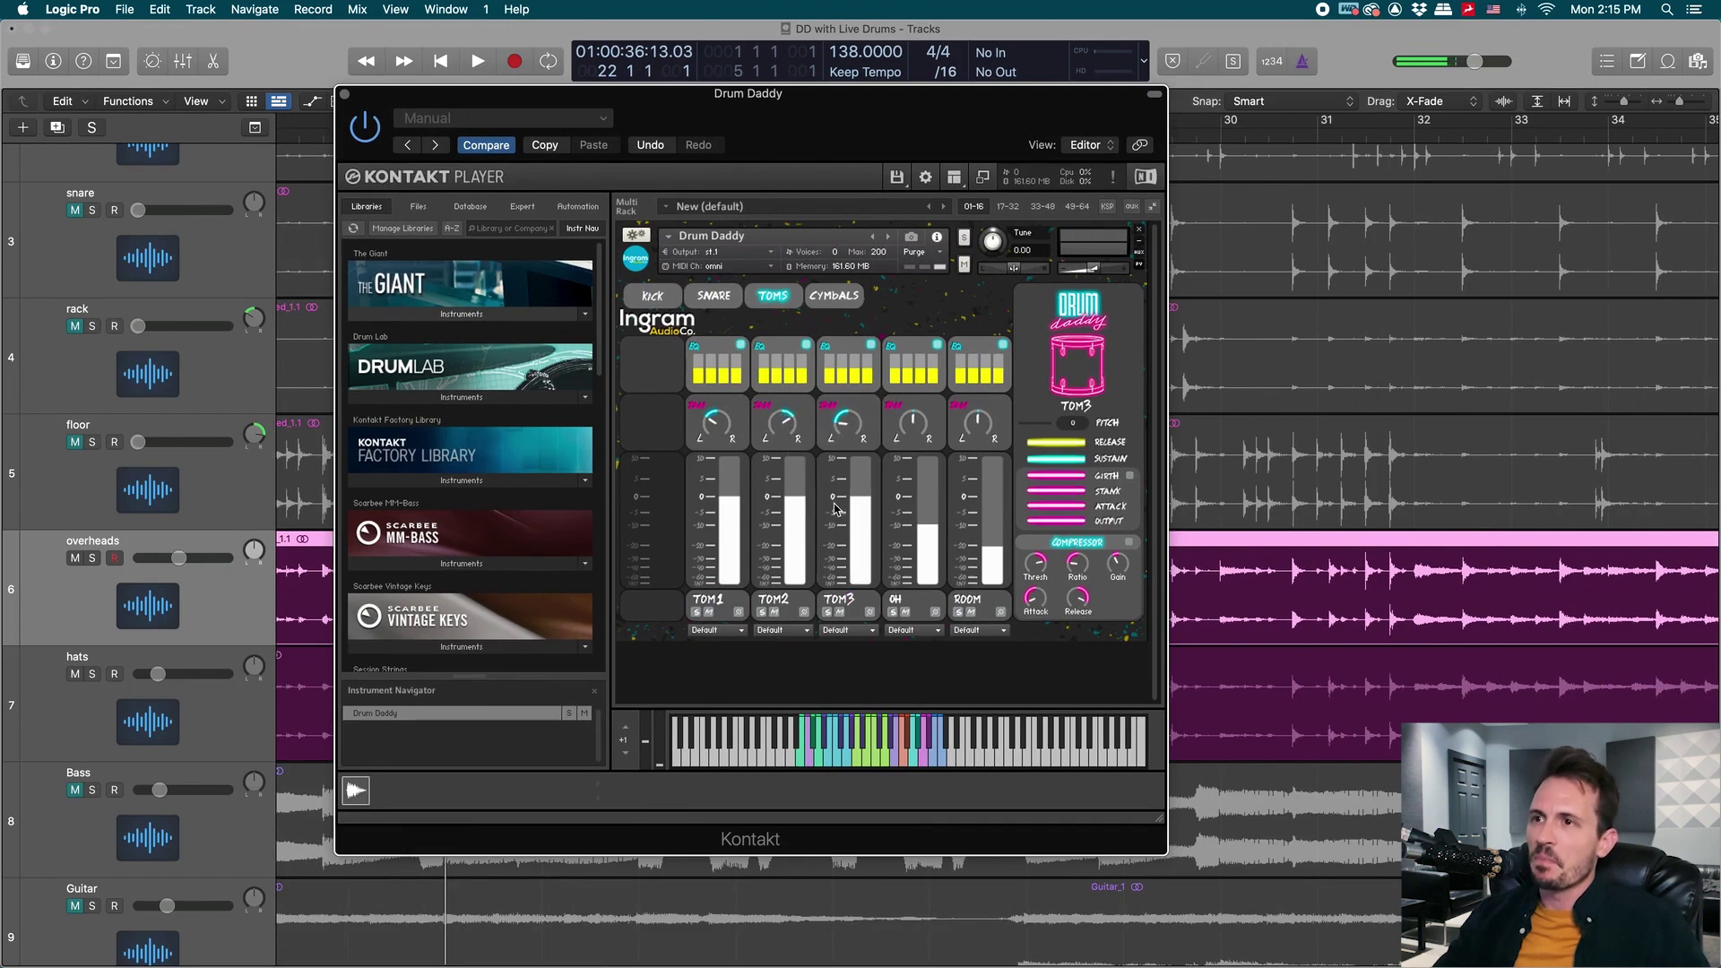
Pan Tom 2 to 12 and Tom 3 to -22 on the toms' OH channel, then pan both similarly on Room with Tom 3 at -24.
left_click(901, 519)
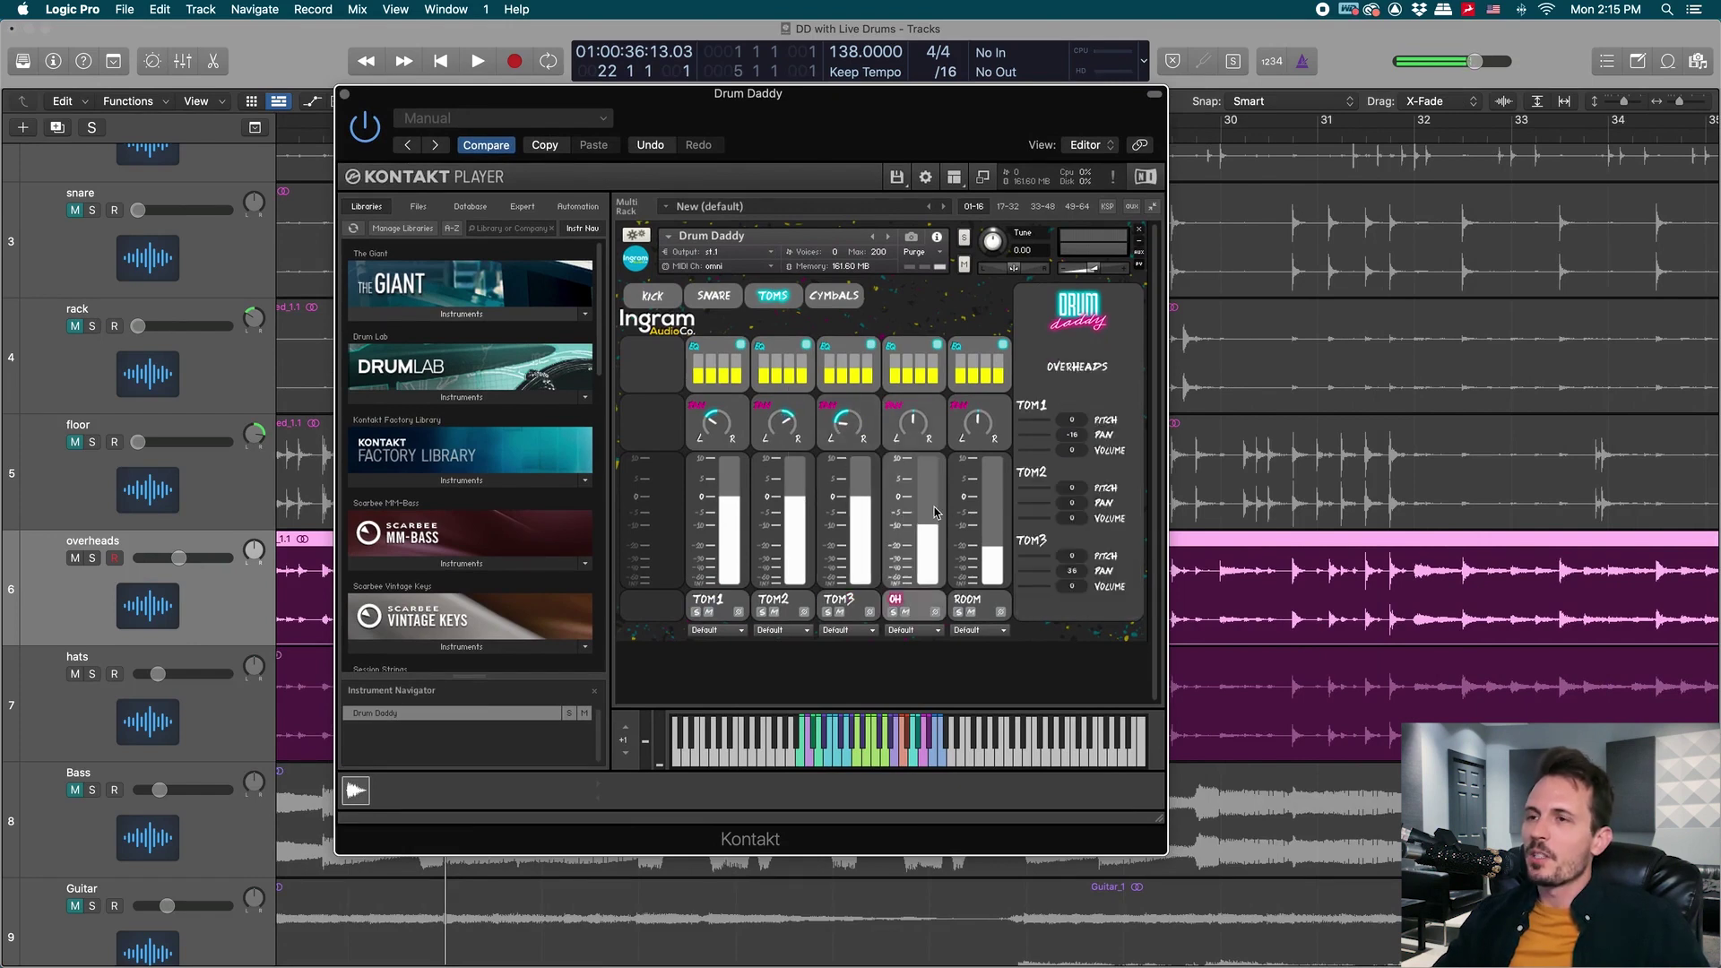
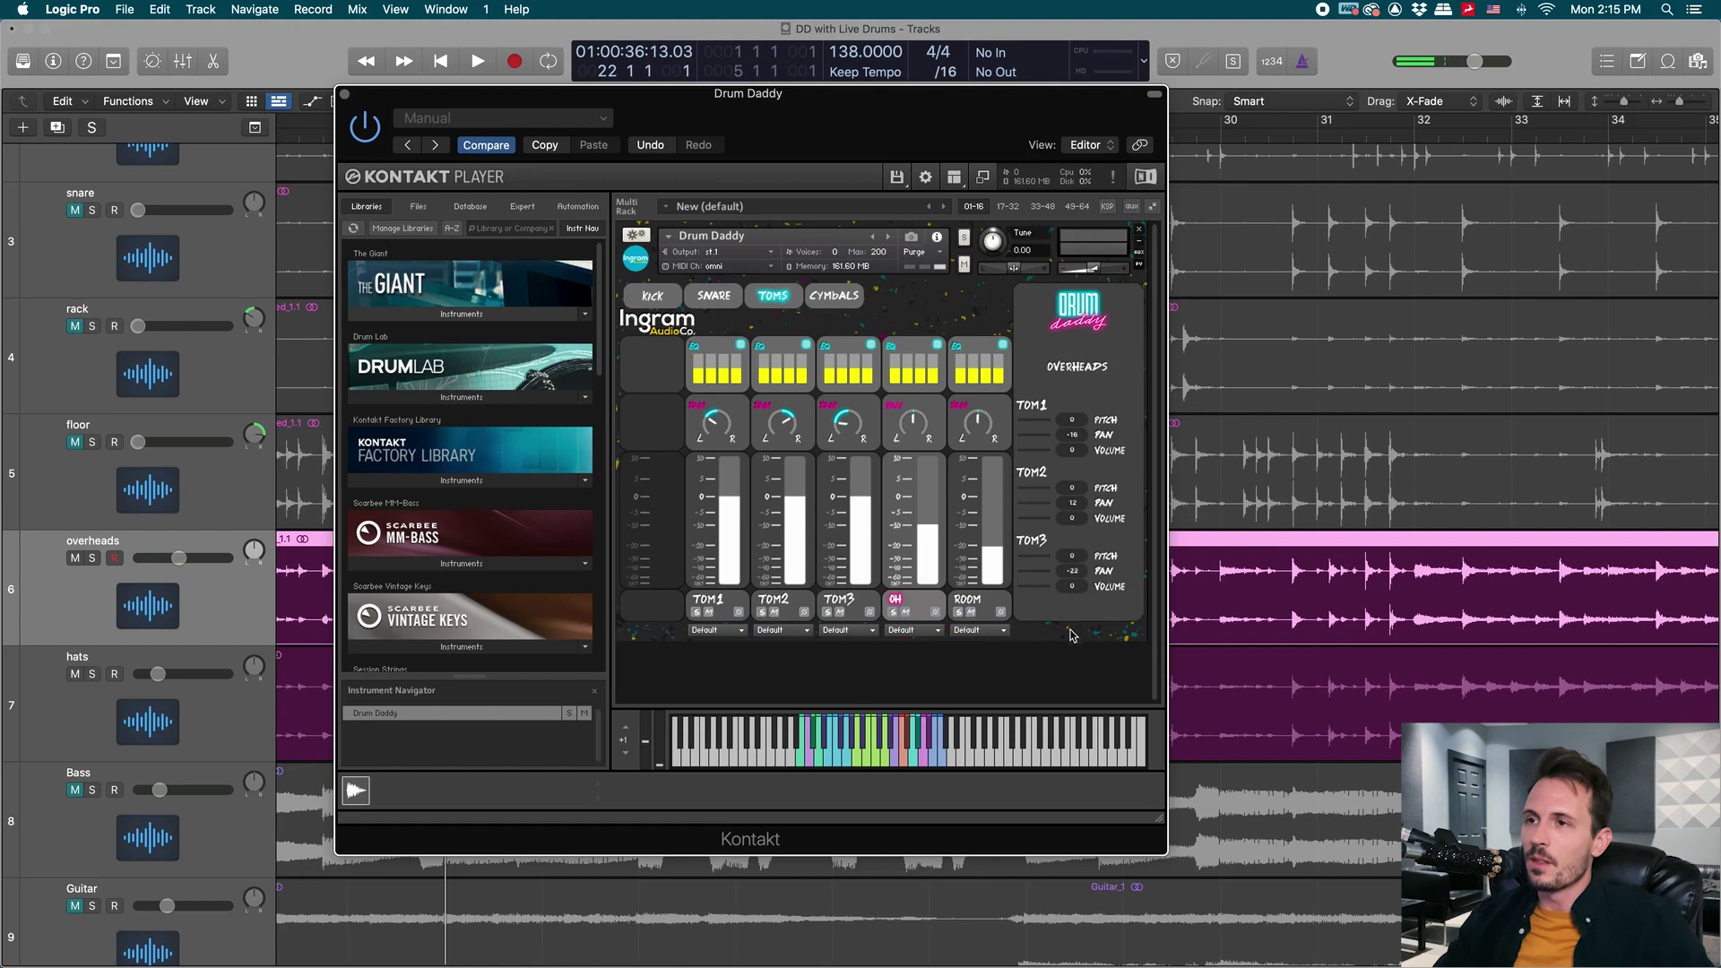
left_click(965, 539)
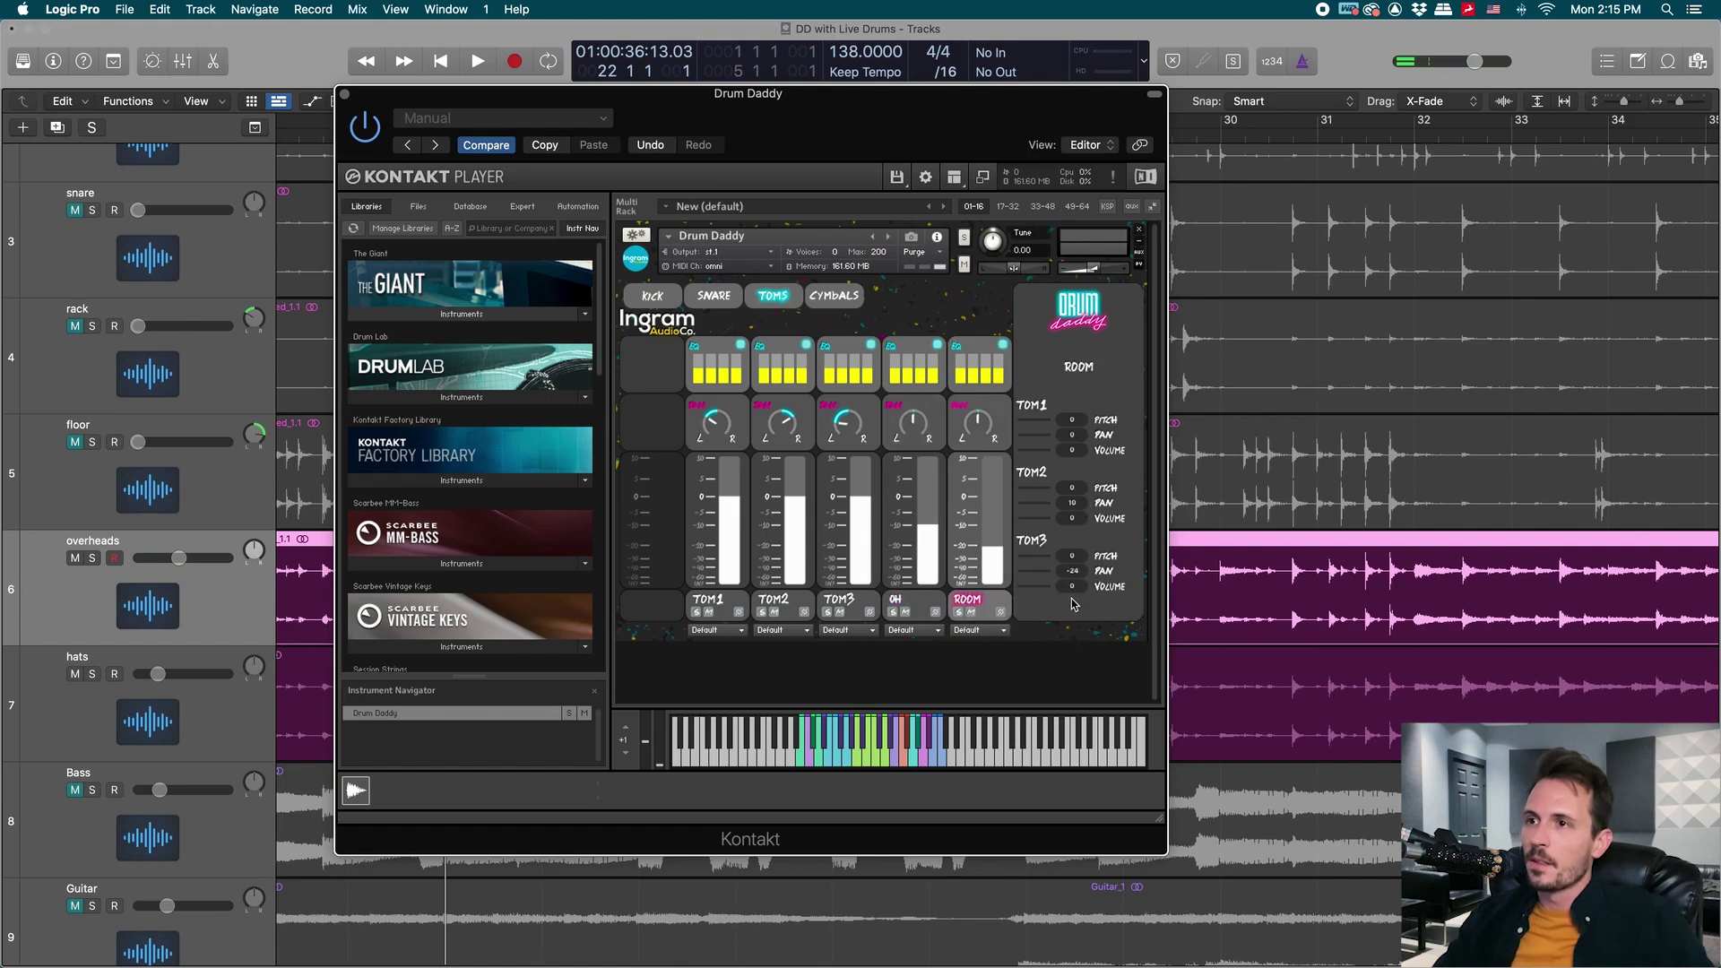
left_click(834, 767)
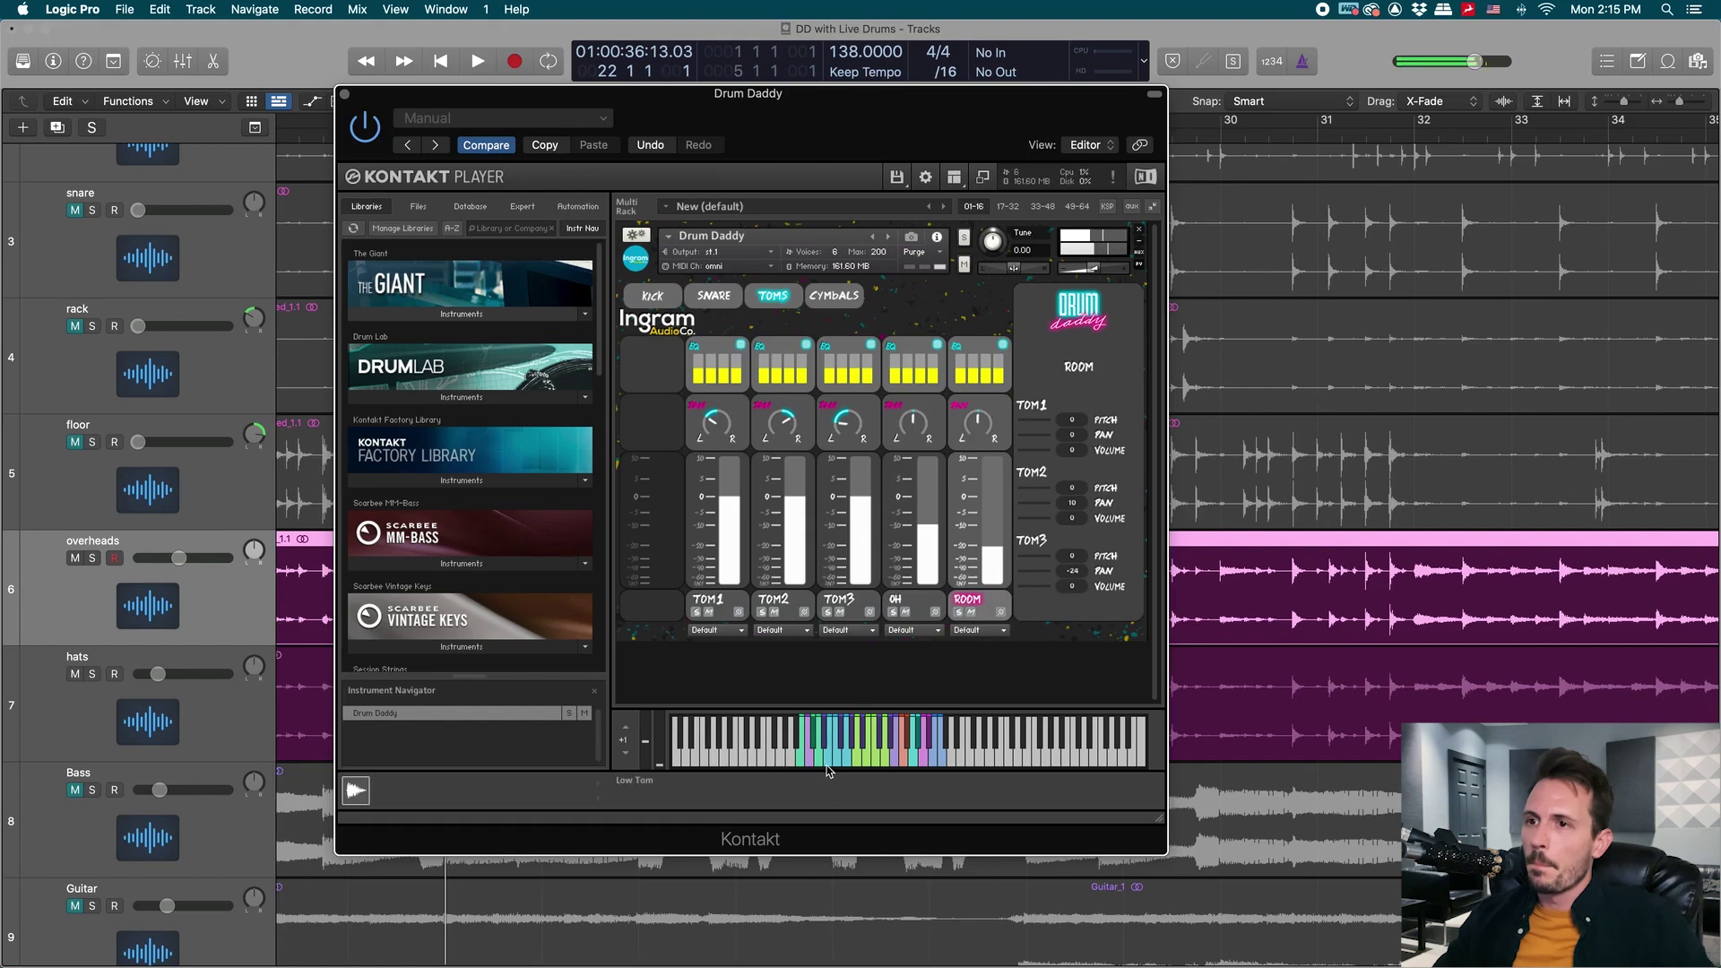
Play the tom section from around bar 19 to compare the panned toms with the overheads, then stop playback.
left_click_drag(800, 117, 1100, 118)
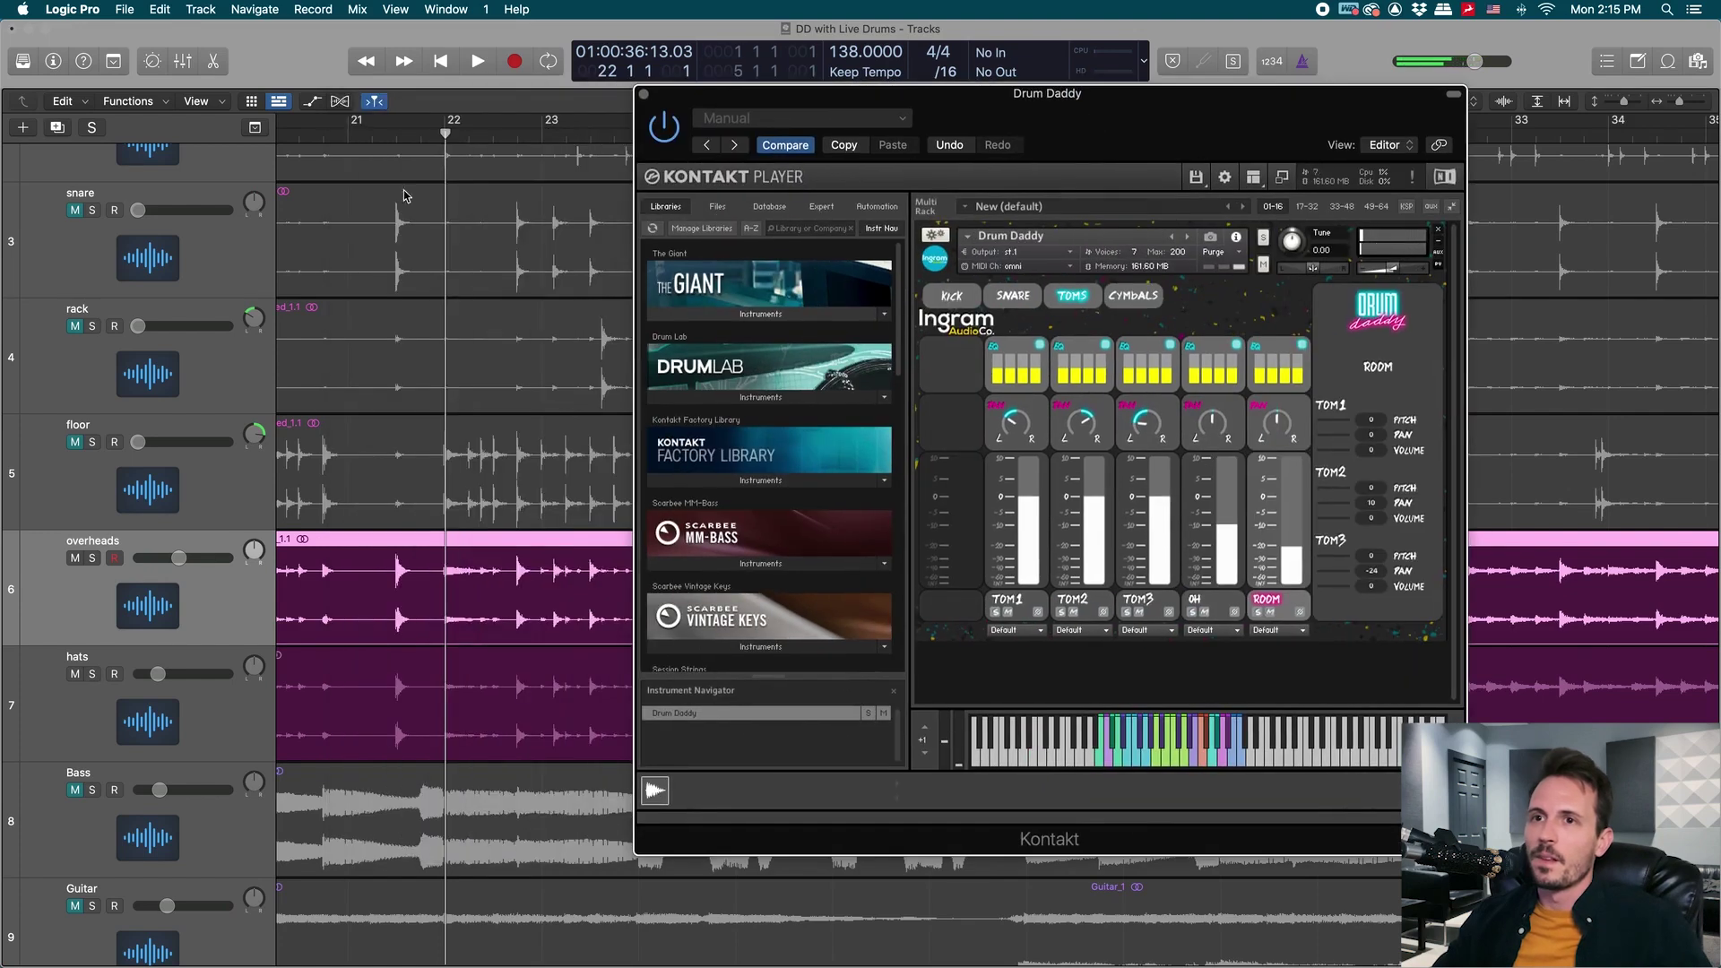
scroll(388, 175, "left", 3)
left_click(369, 138)
key("space")
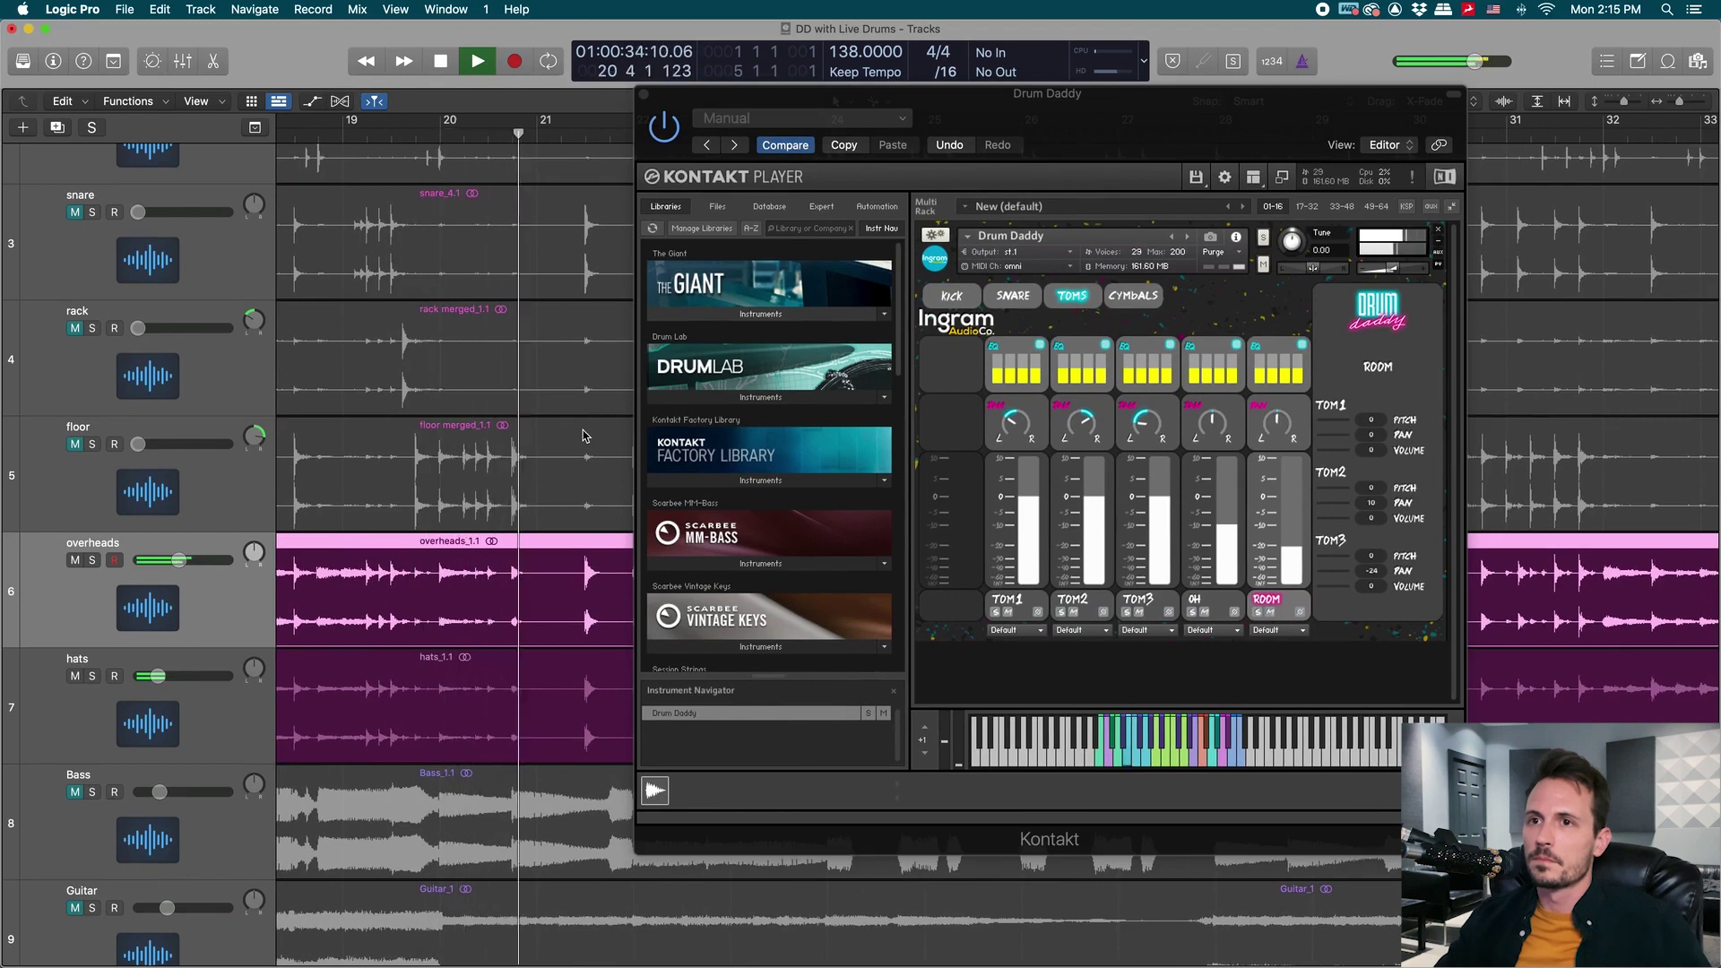
left_click_drag(1189, 141, 1225, 117)
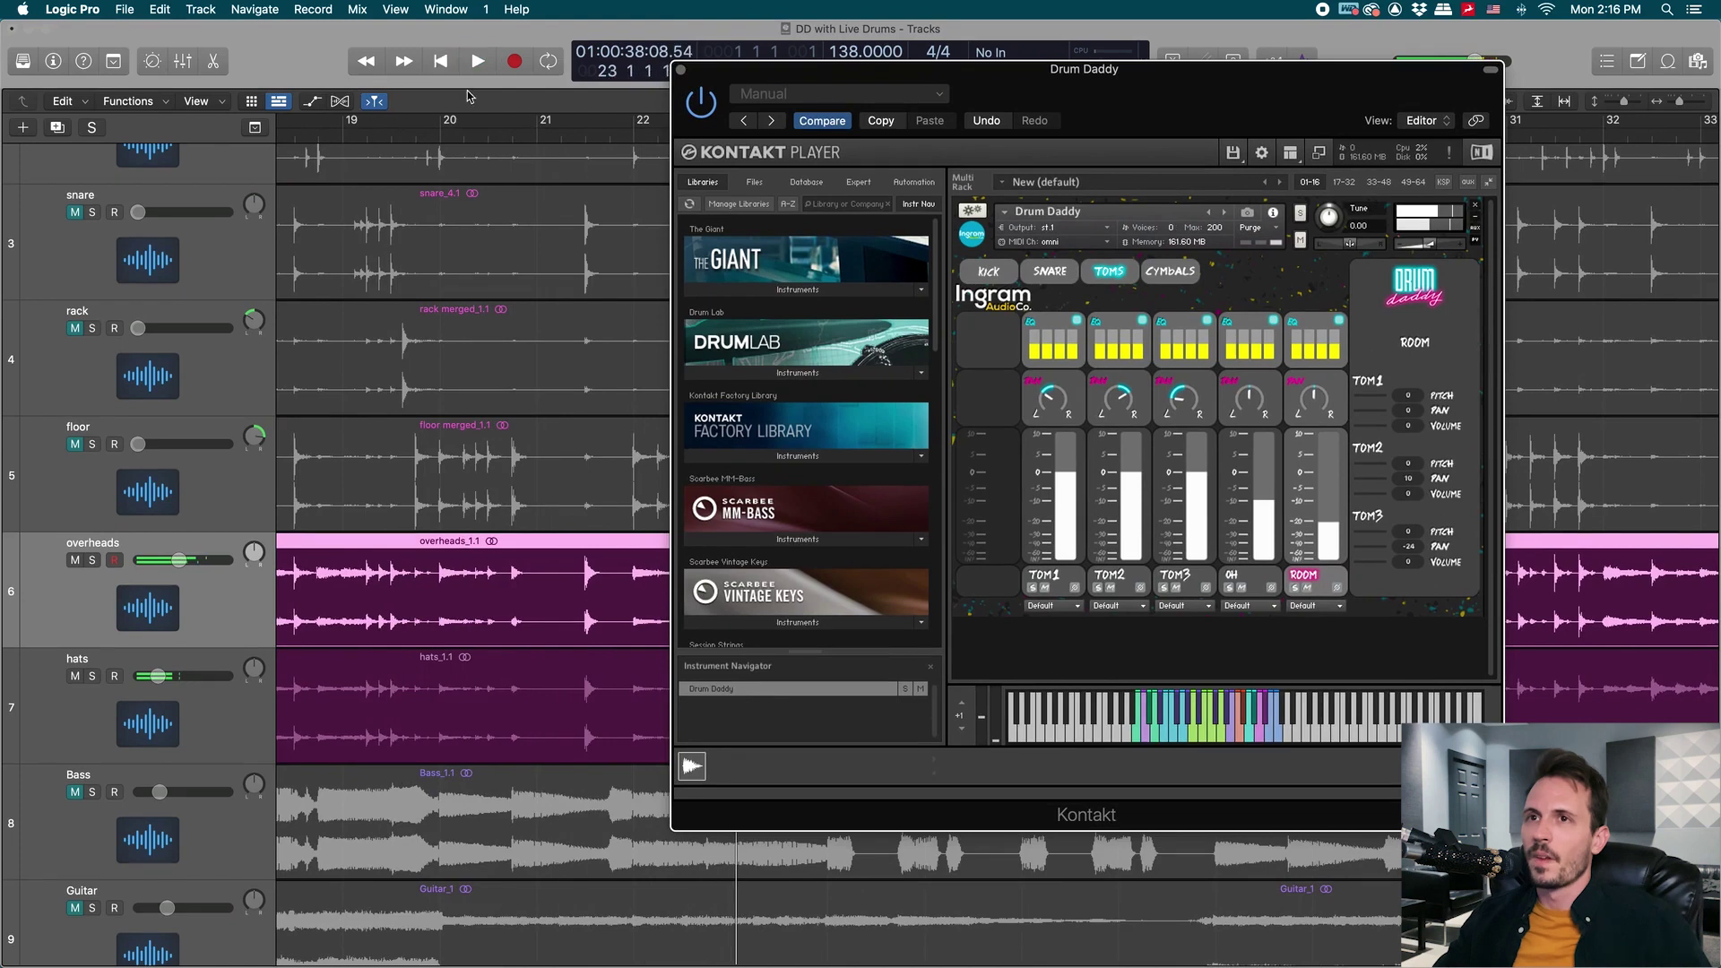
key("space")
Set the pitch of Tom 2 and Tom 3 to -4 on their direct, OH and Room channels.
left_click(1168, 529)
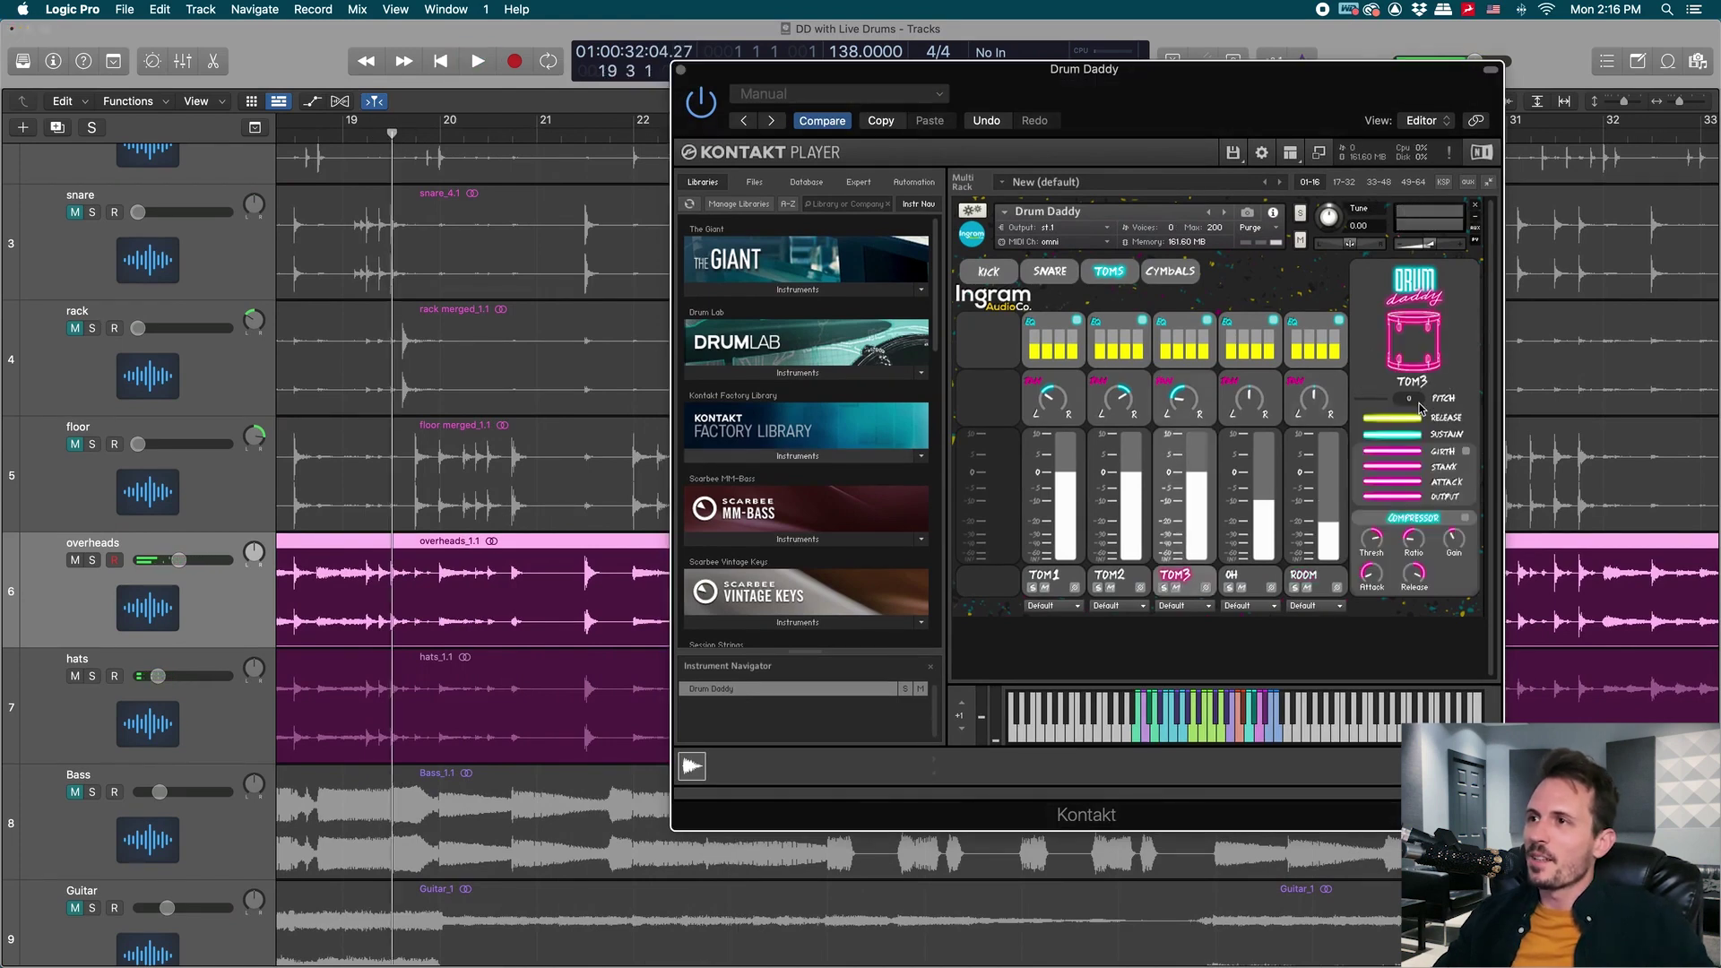
left_click(1100, 501)
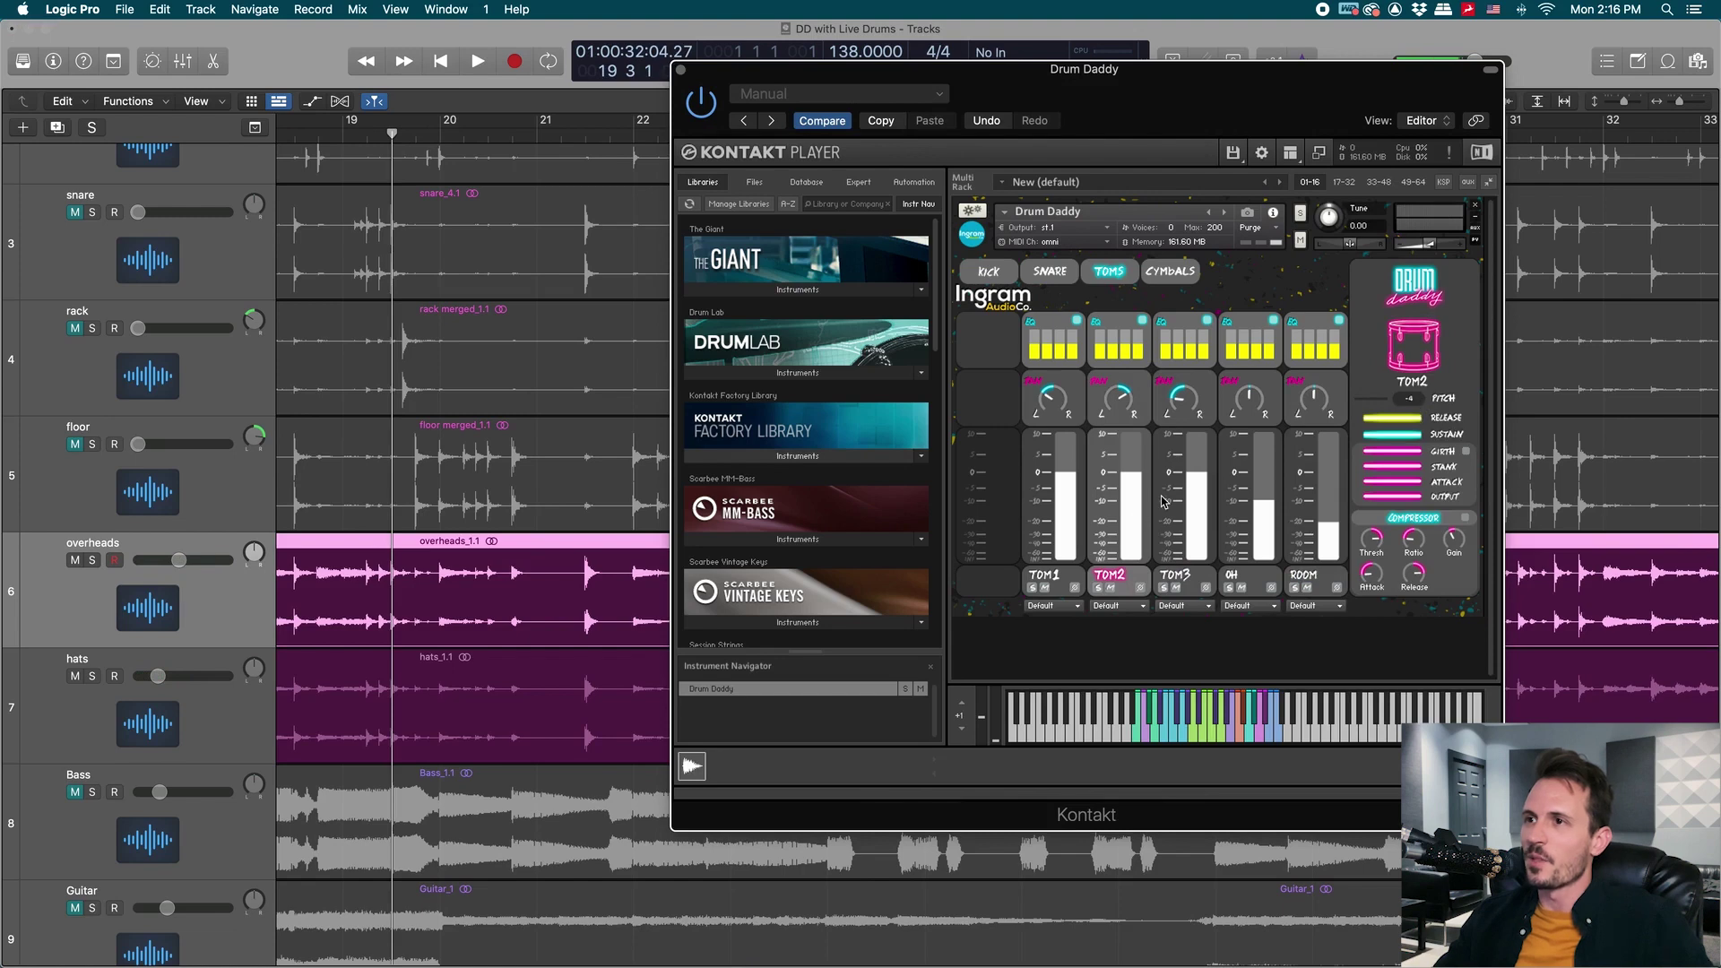
left_click(1242, 494)
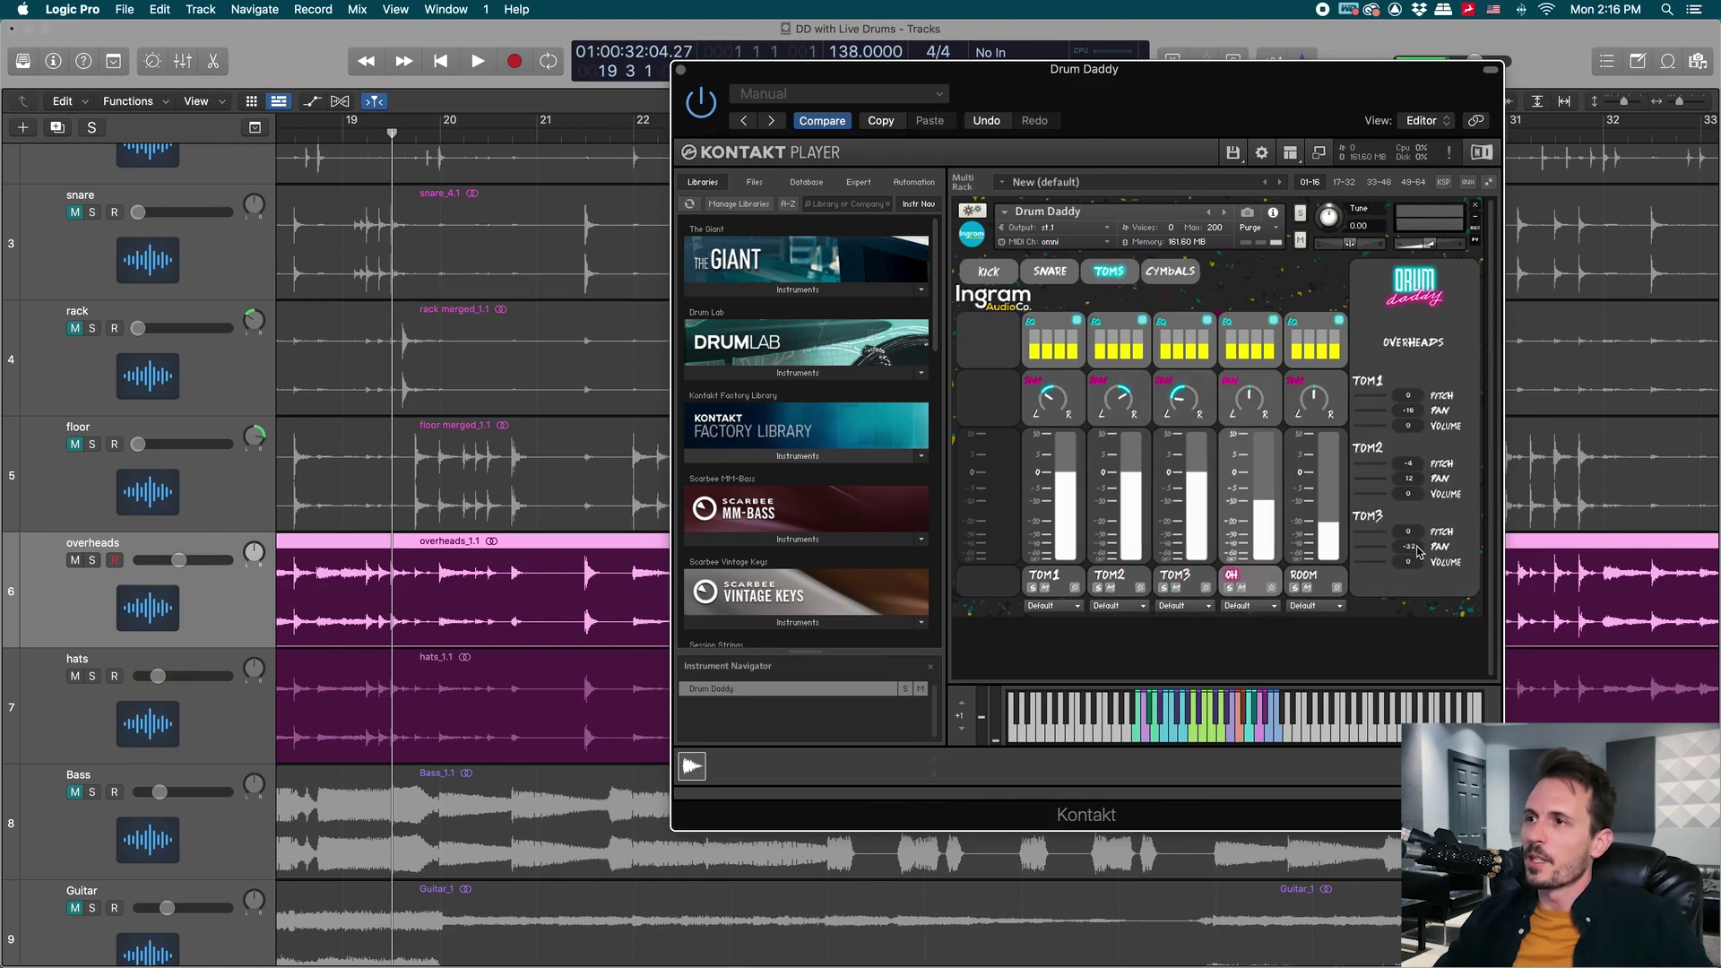
left_click(1297, 529)
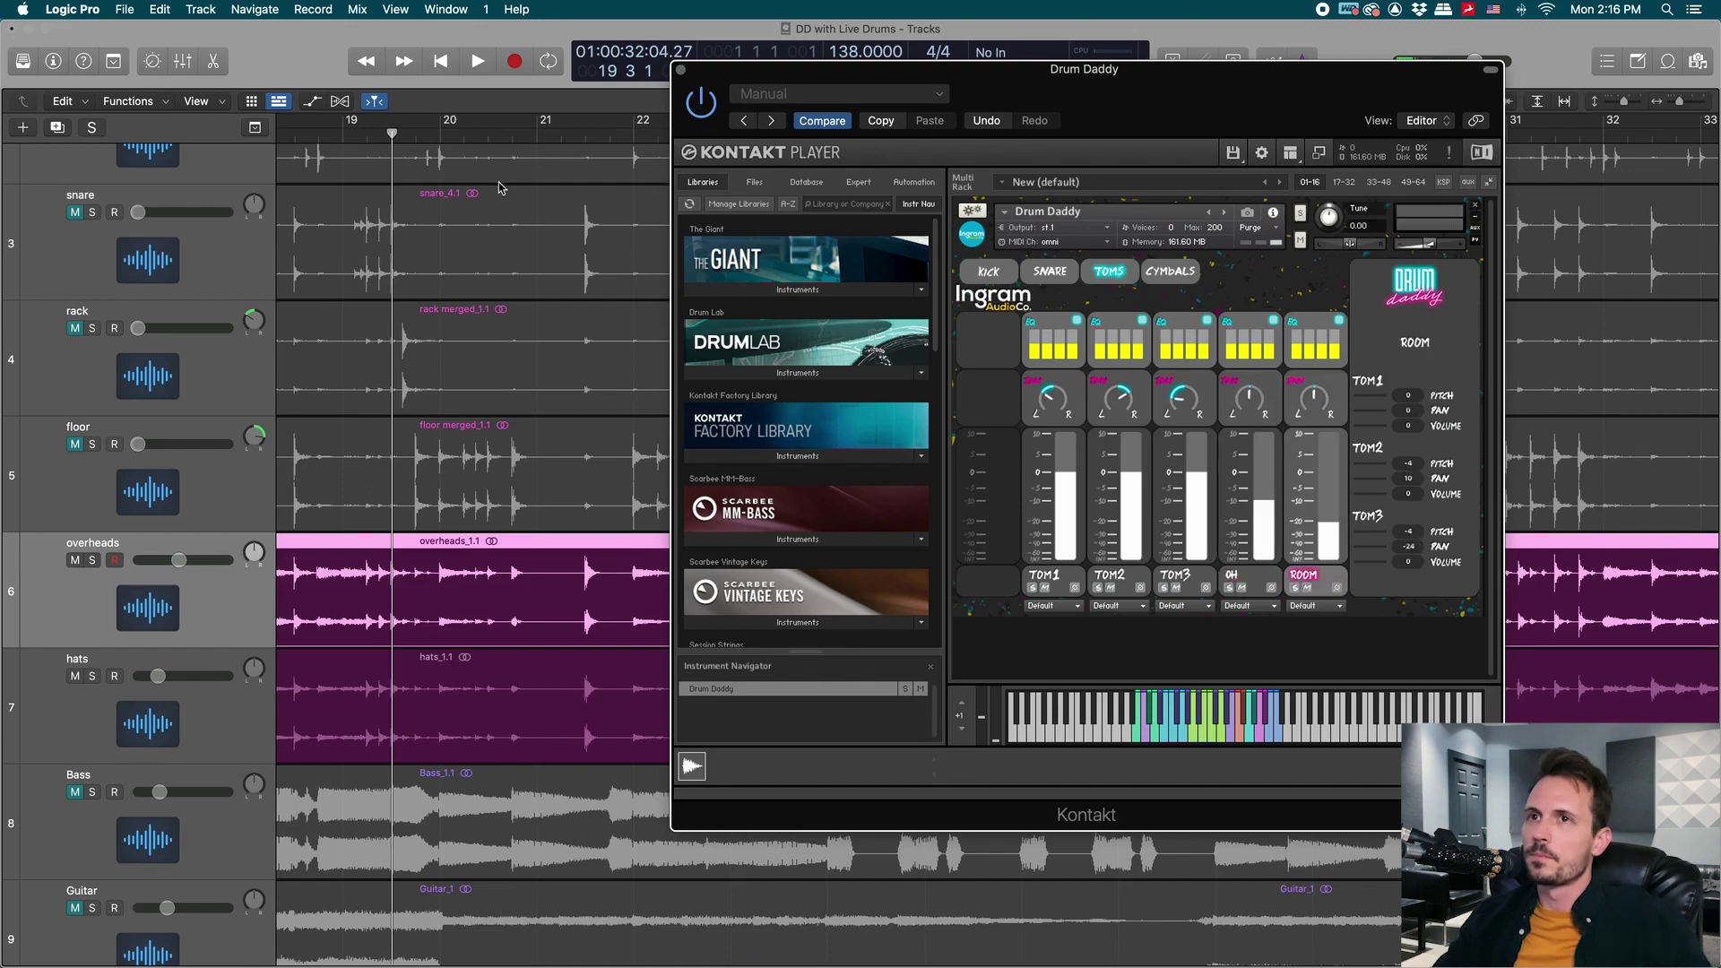
Play from around bar 18 and compare Drum Daddy's snare and tom channel settings.
key("space")
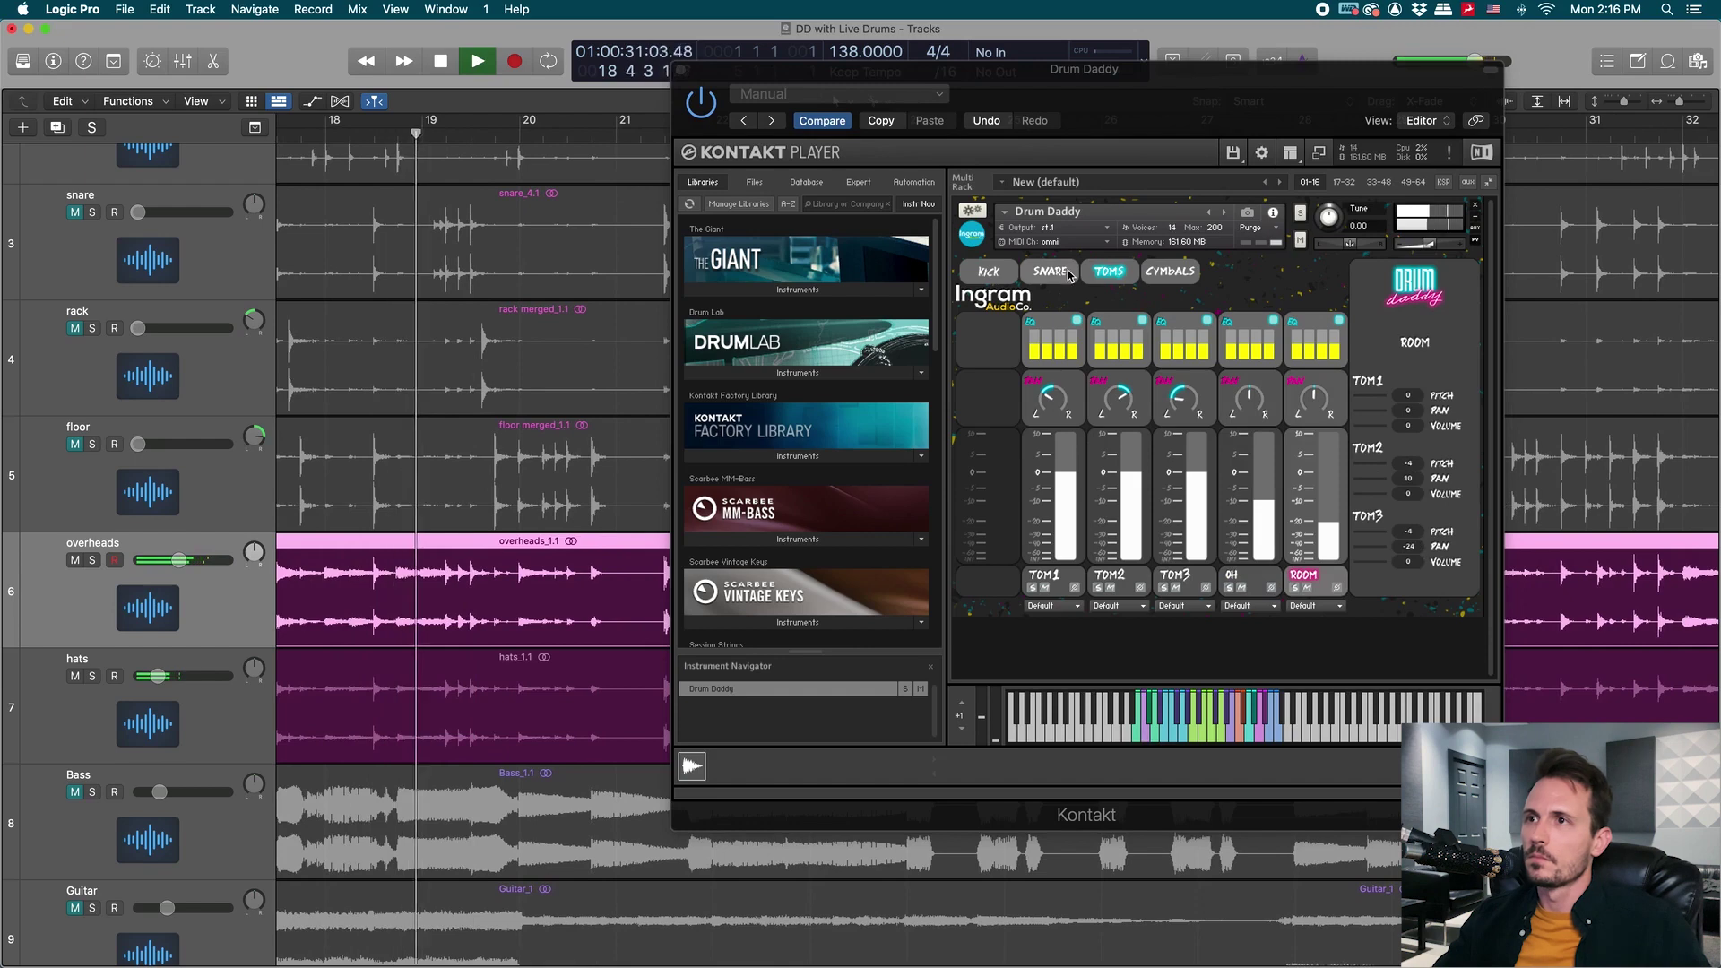
left_click(1050, 273)
left_click(1102, 275)
left_click(1049, 272)
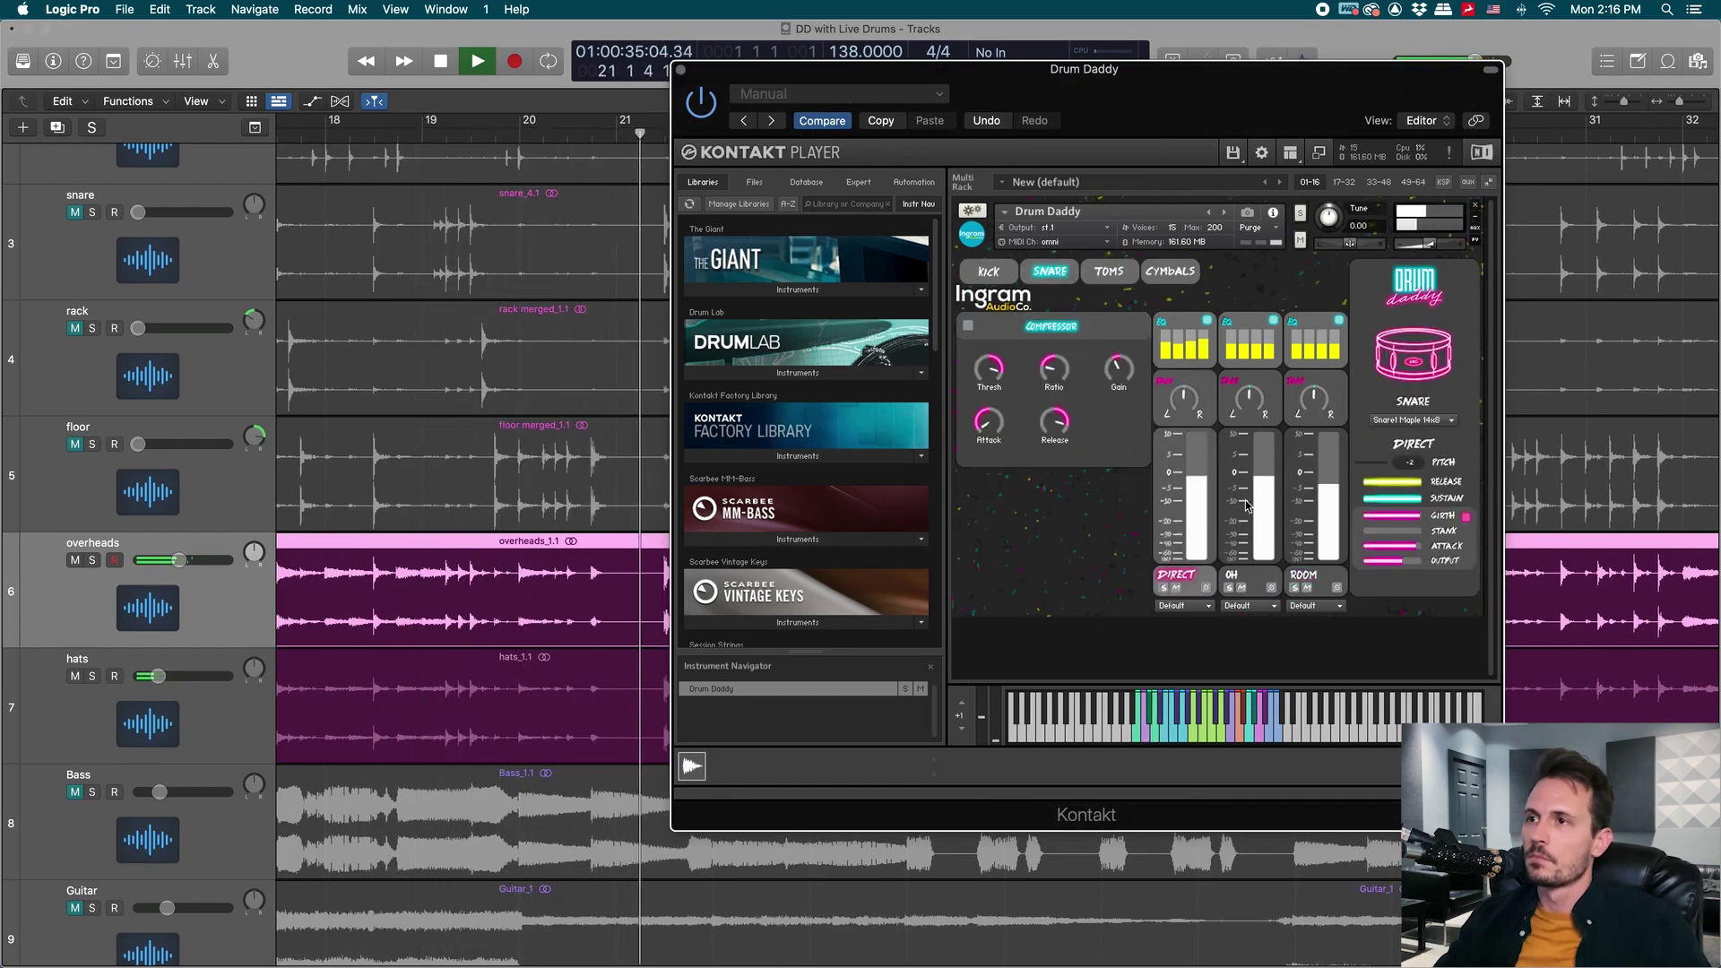
left_click(1109, 271)
Reduce the Release and Sustain of the direct Tom 3 channel and replay the tom section.
left_click(1174, 575)
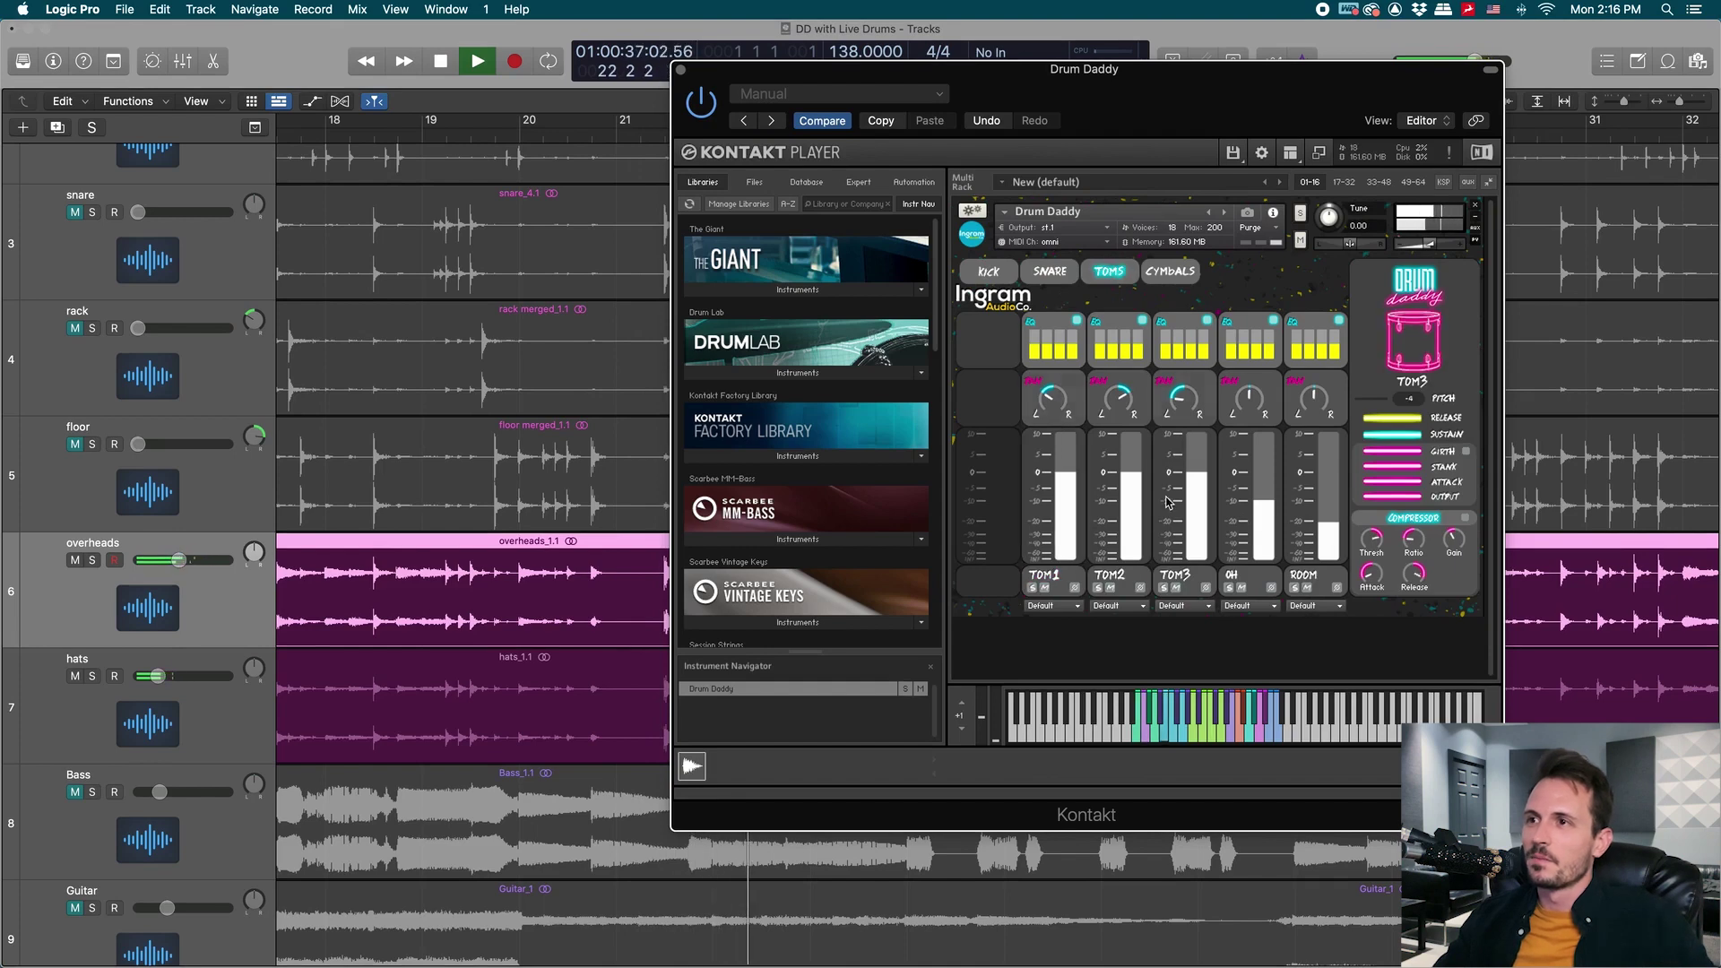
key("space")
left_click_drag(1406, 419, 1383, 422)
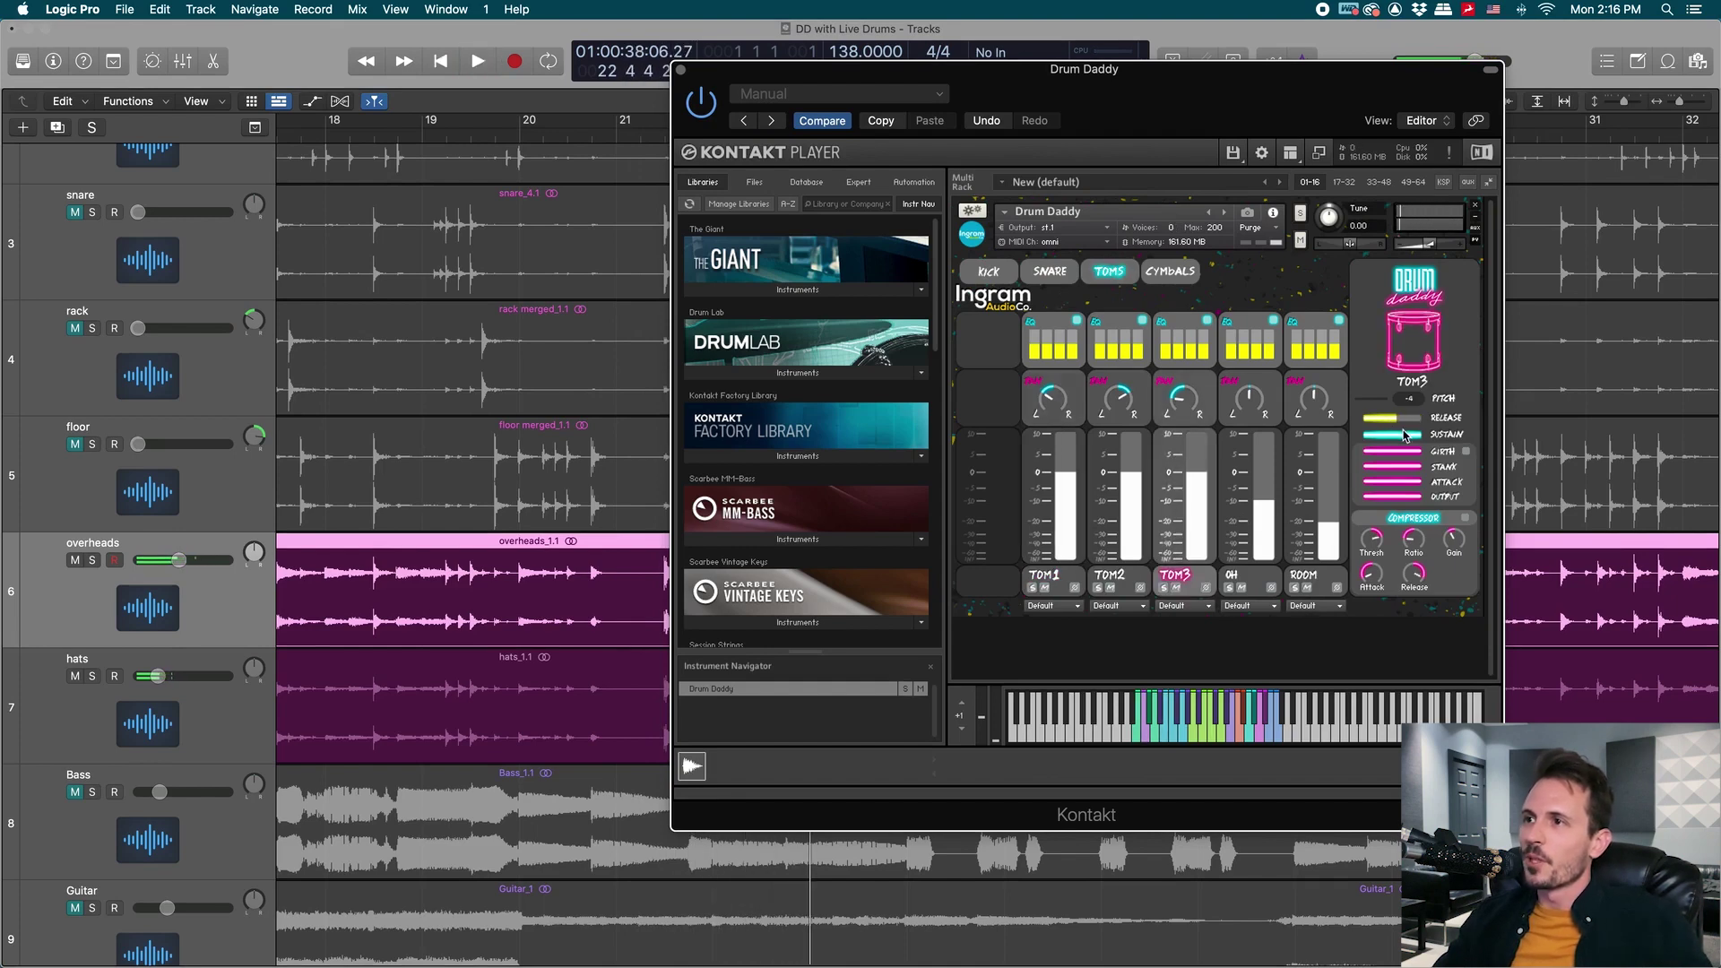
key("space")
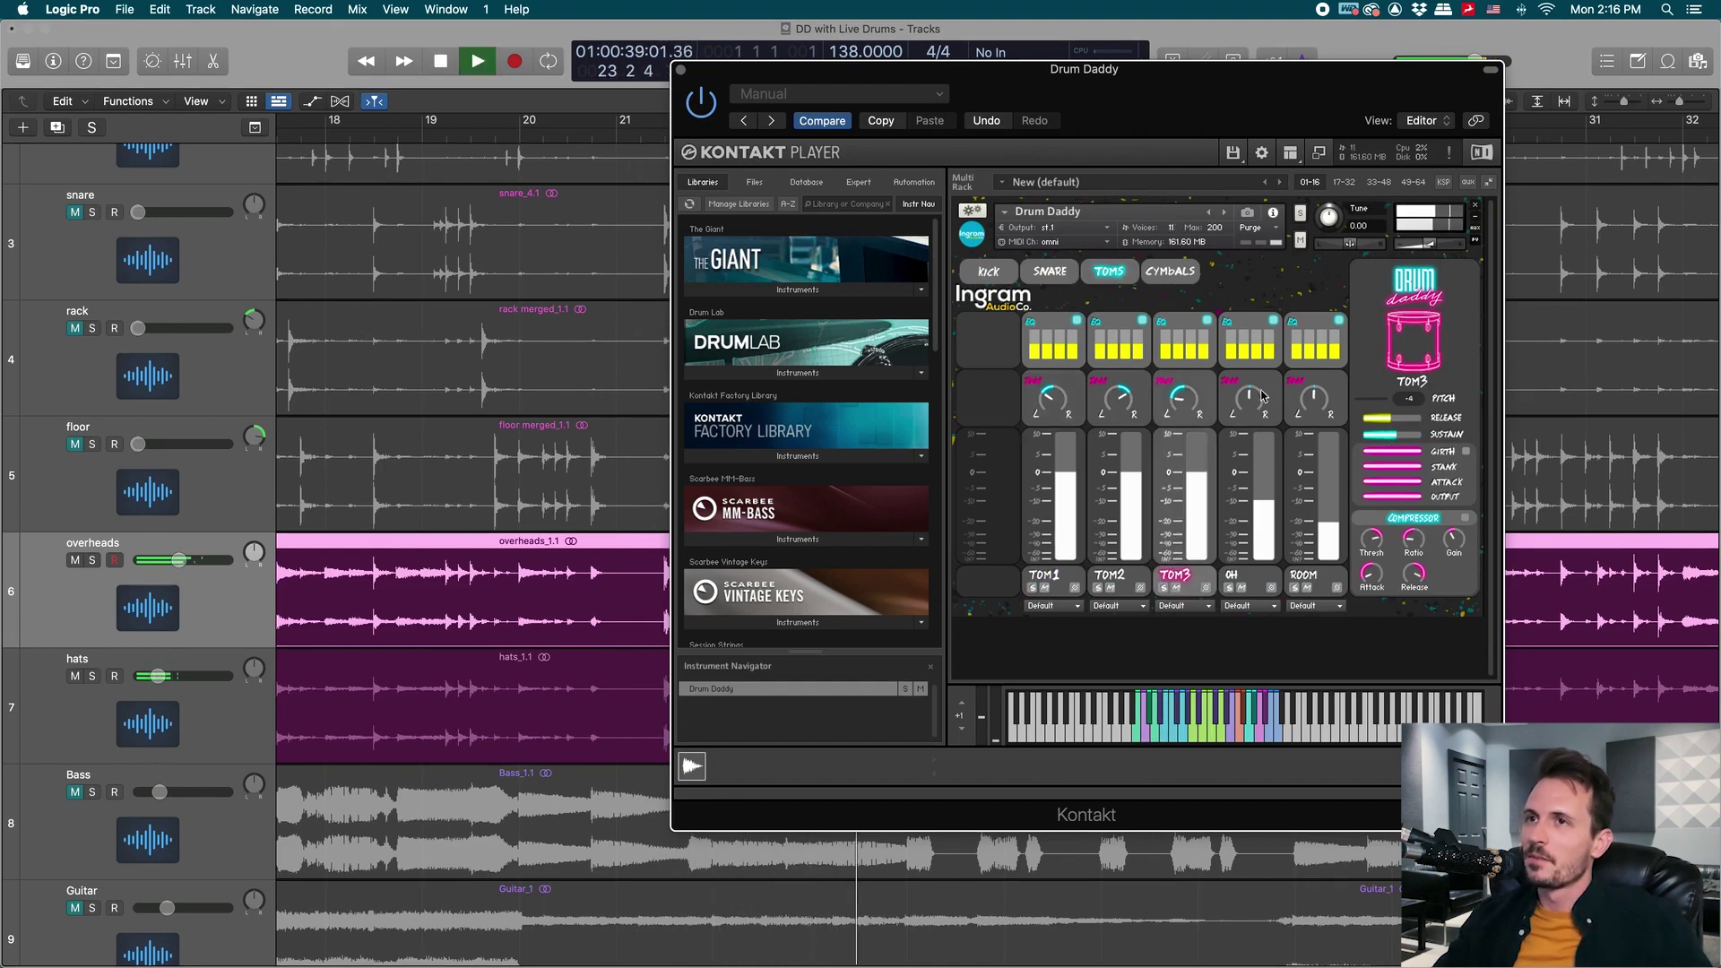
left_click(502, 130)
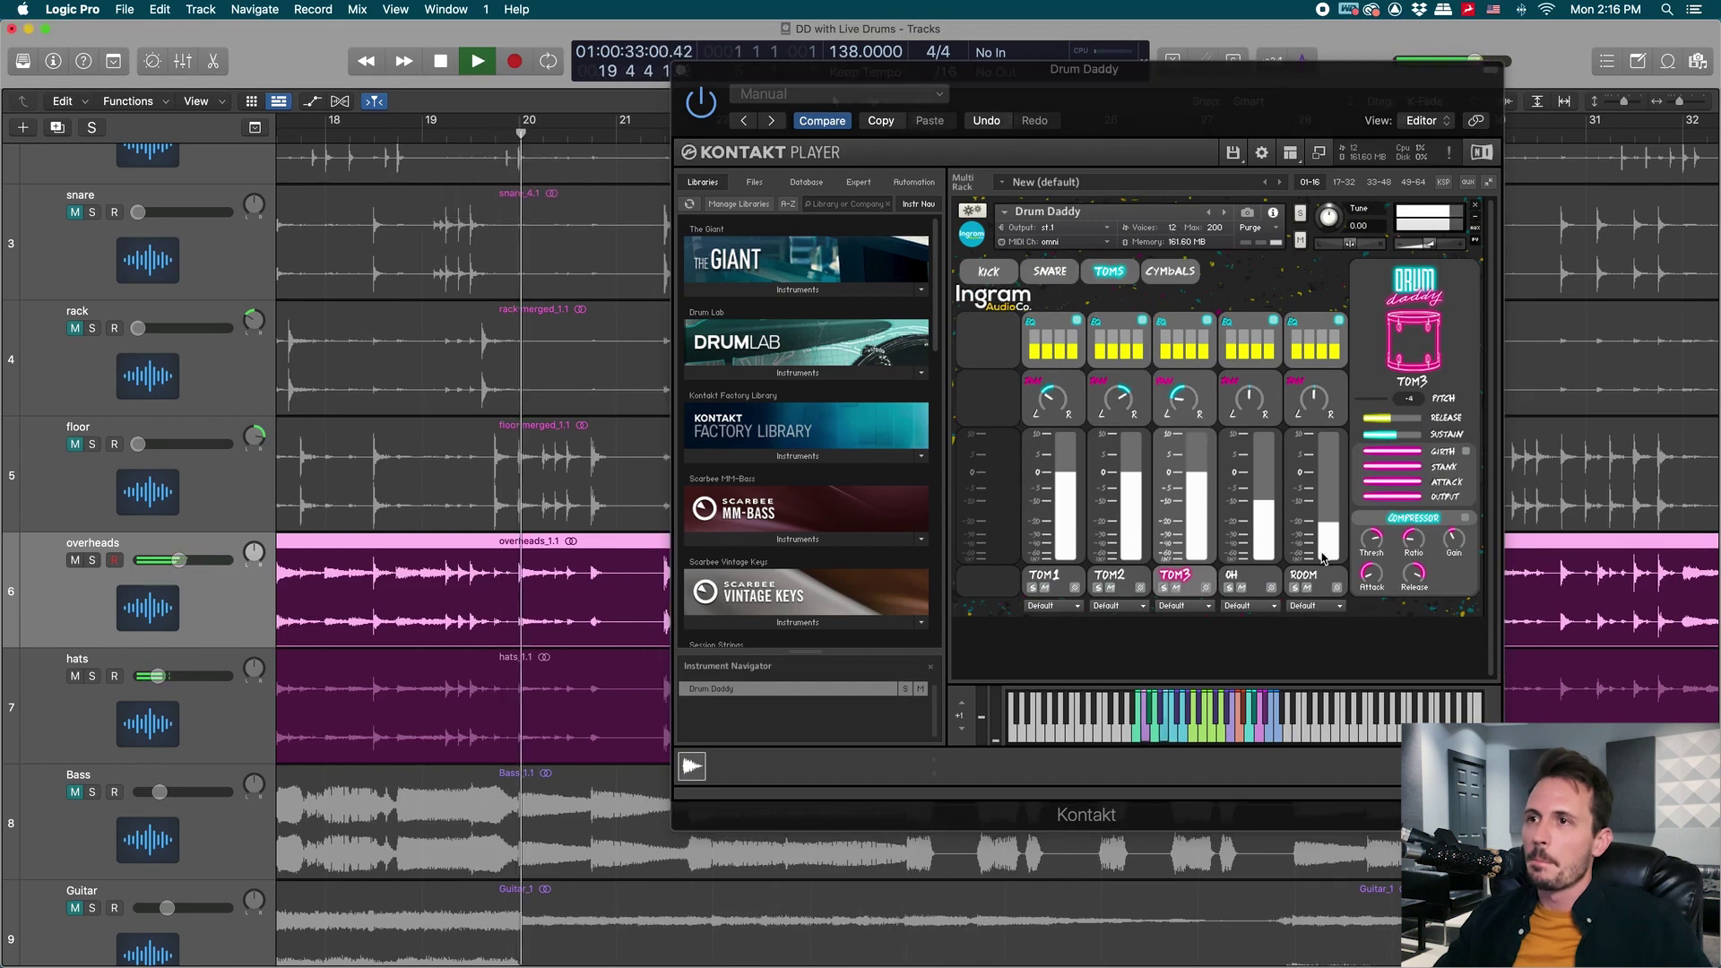
Turn on Tom 3's Girth section, set Stank near minimum, trim Girth, Attack and Output, and slightly raise the toms' Room level while replaying.
left_click(1466, 451)
key("space")
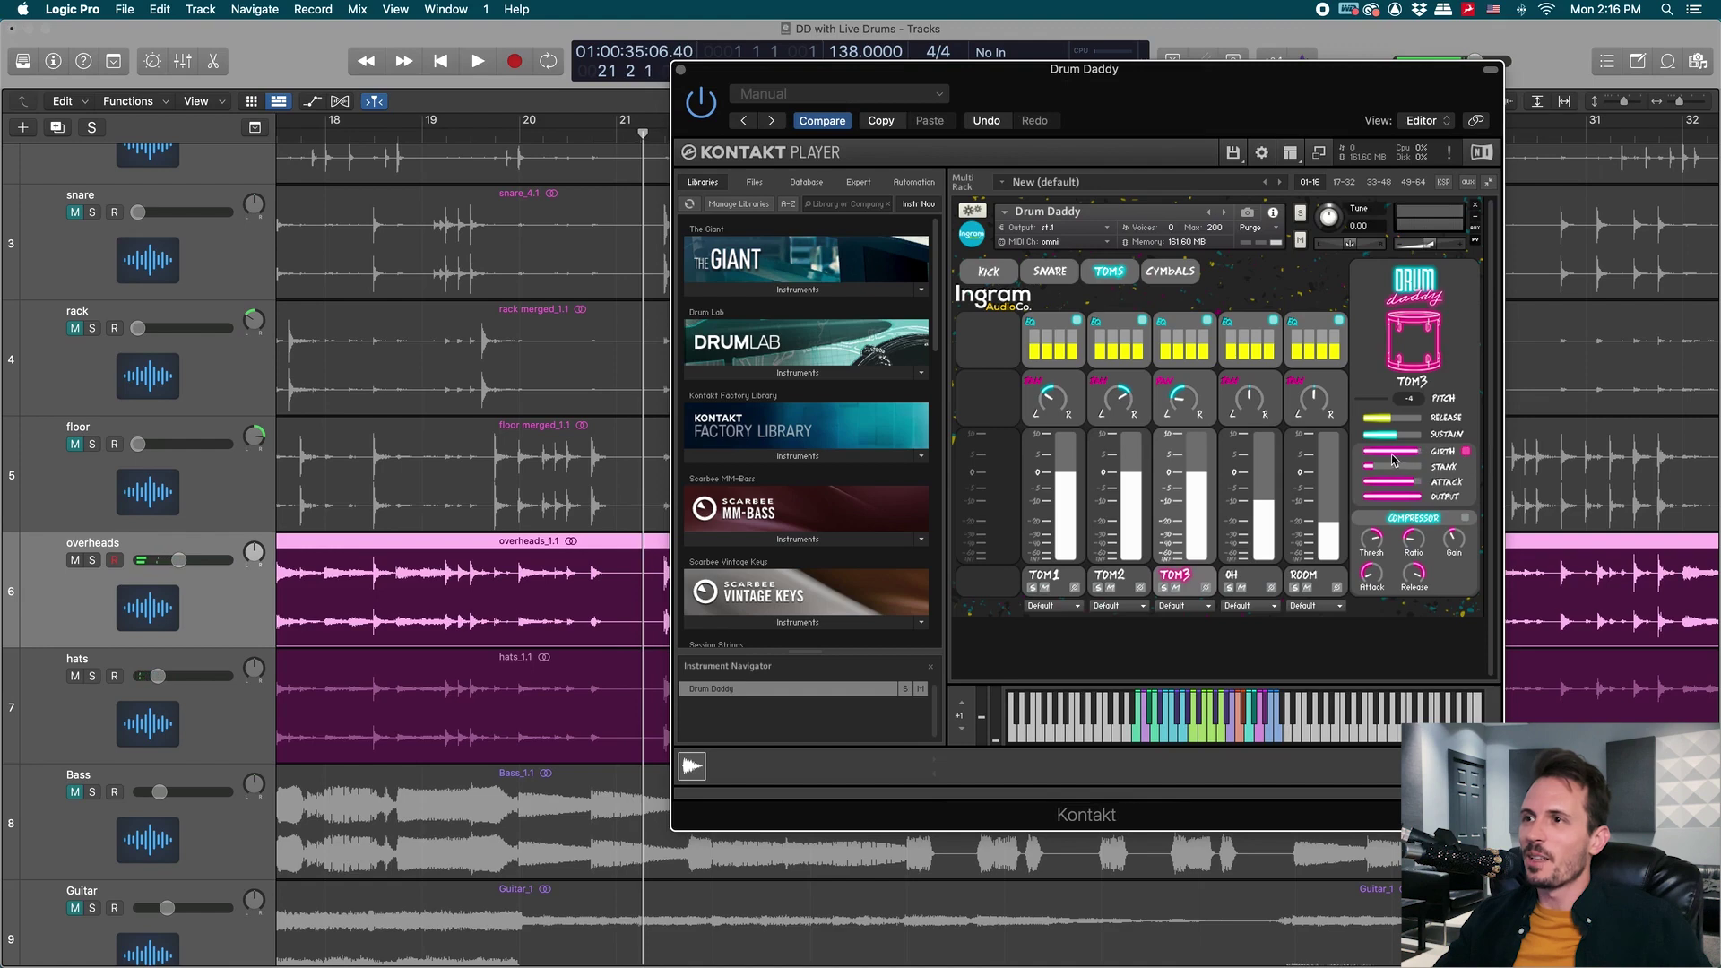
left_click(434, 146)
key("space")
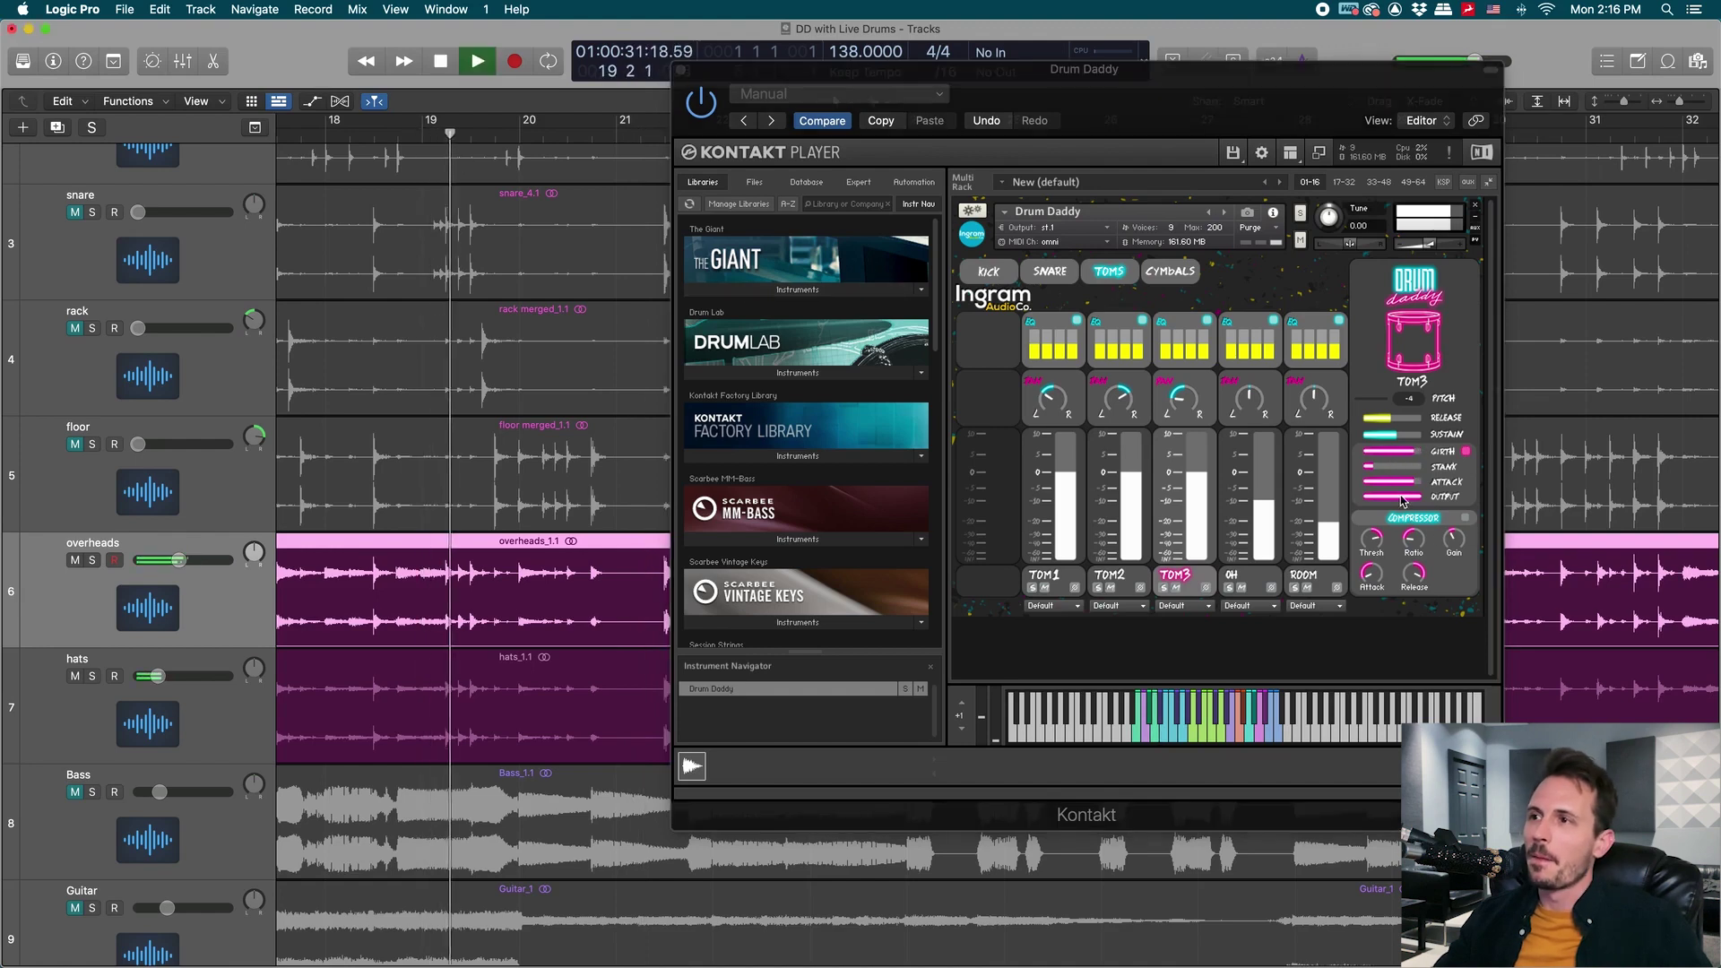
left_click(1400, 494)
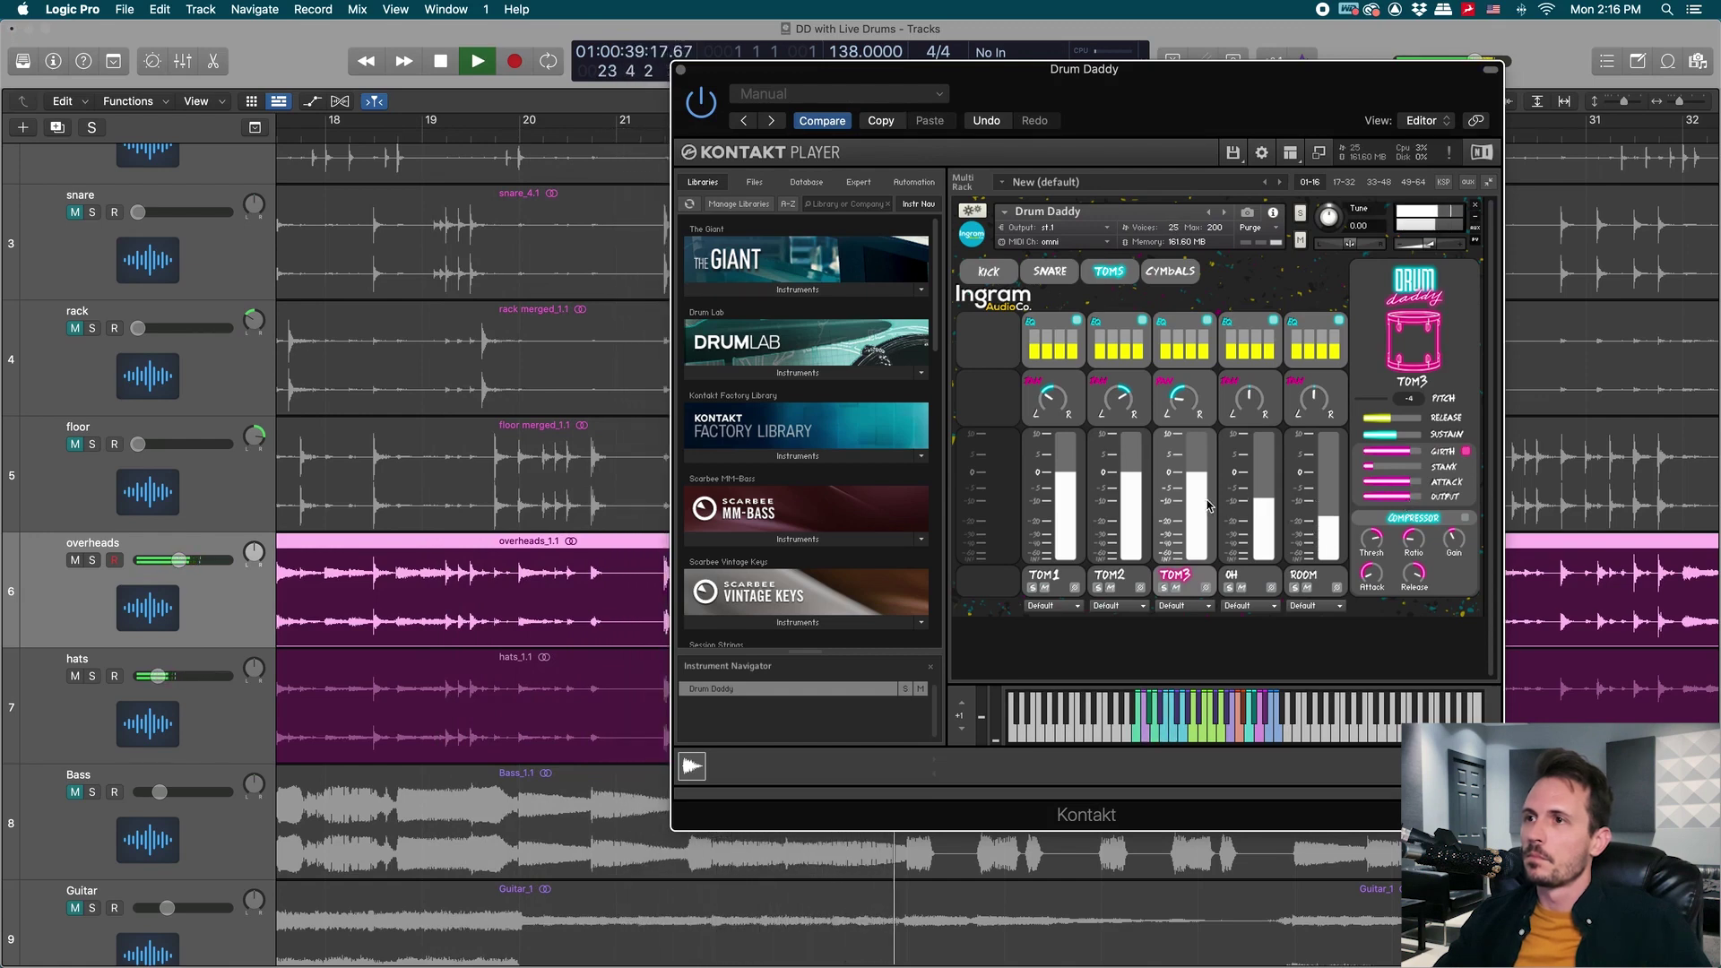
Show the snare settings again, stop playback, and close the Drum Daddy plug-in window.
left_click(1050, 270)
left_click_drag(1258, 131, 1151, 122)
key("space")
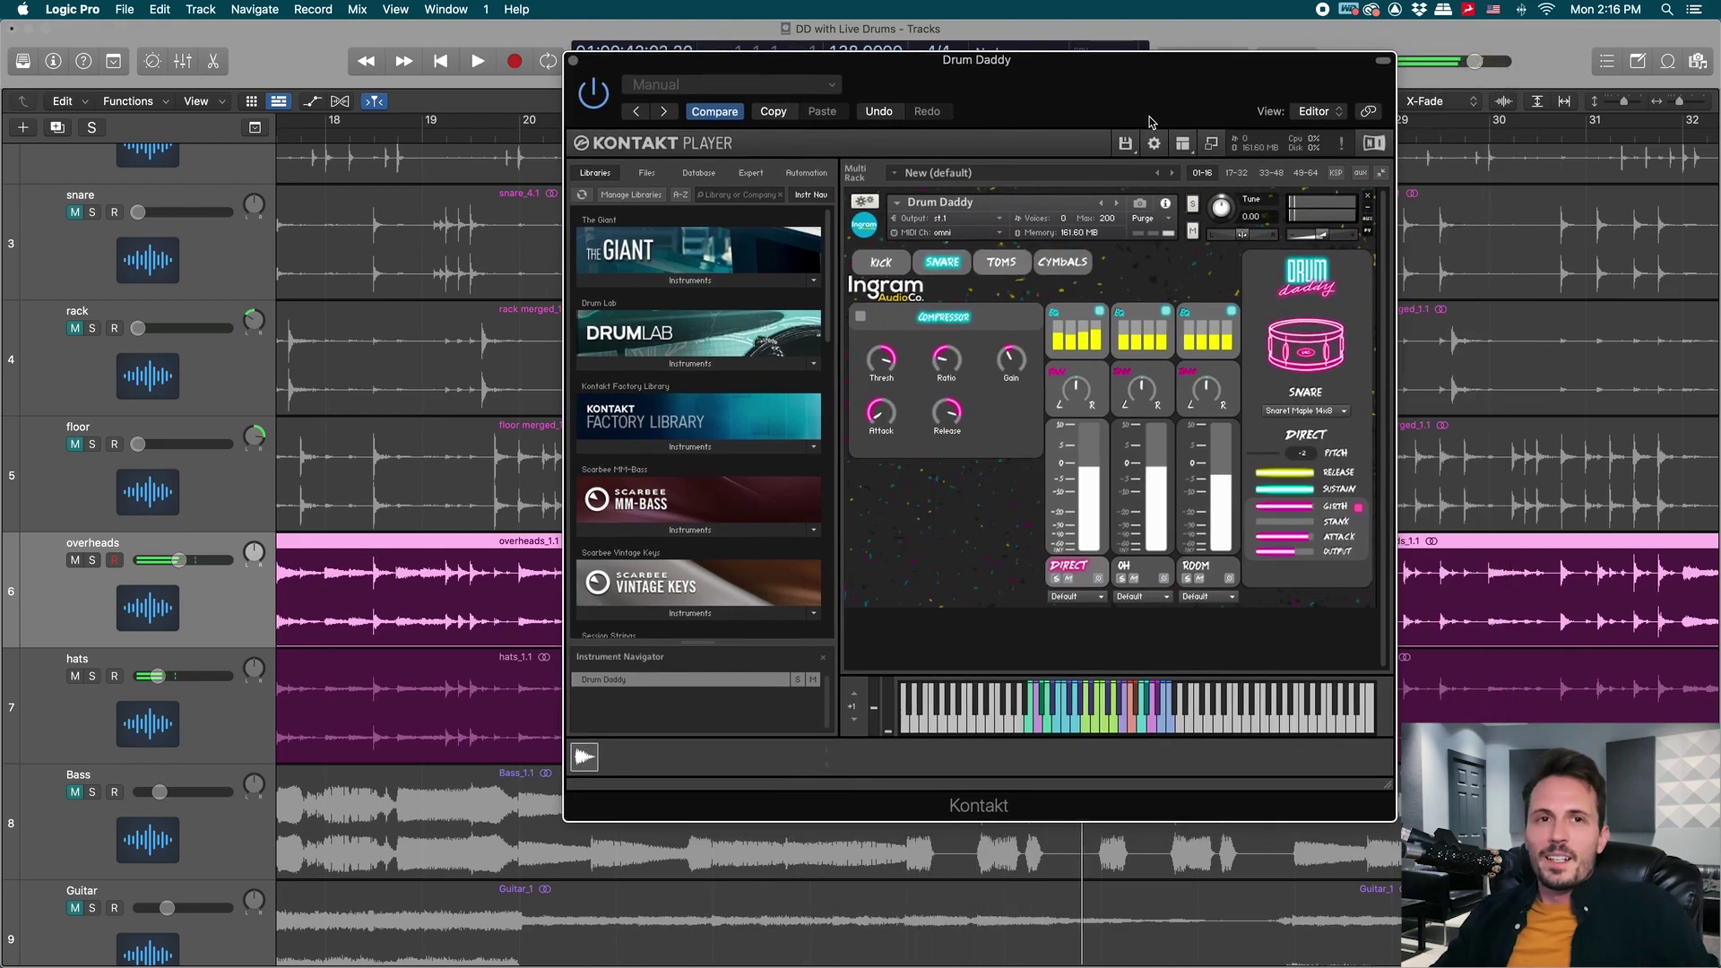
left_click(573, 60)
Unmute the live kick, snare, rack and floor tracks.
scroll(947, 411, "down", 3)
scroll(948, 411, "left", 3)
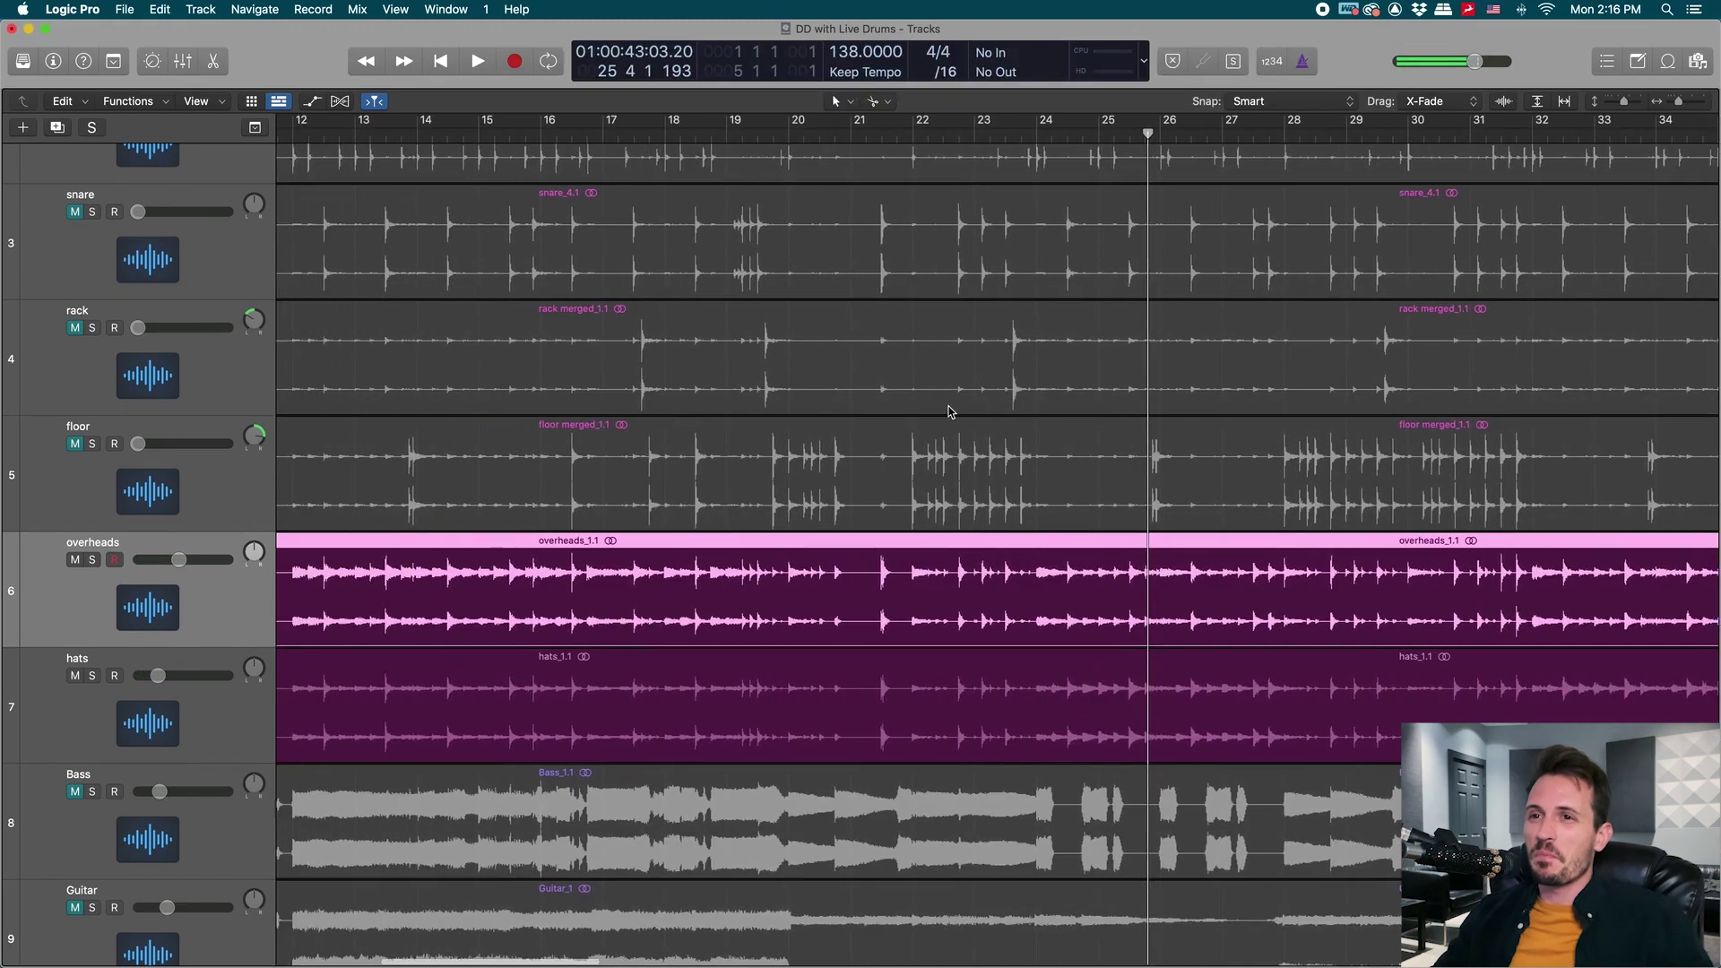
scroll(951, 410, "left", 3)
scroll(950, 411, "down", 4)
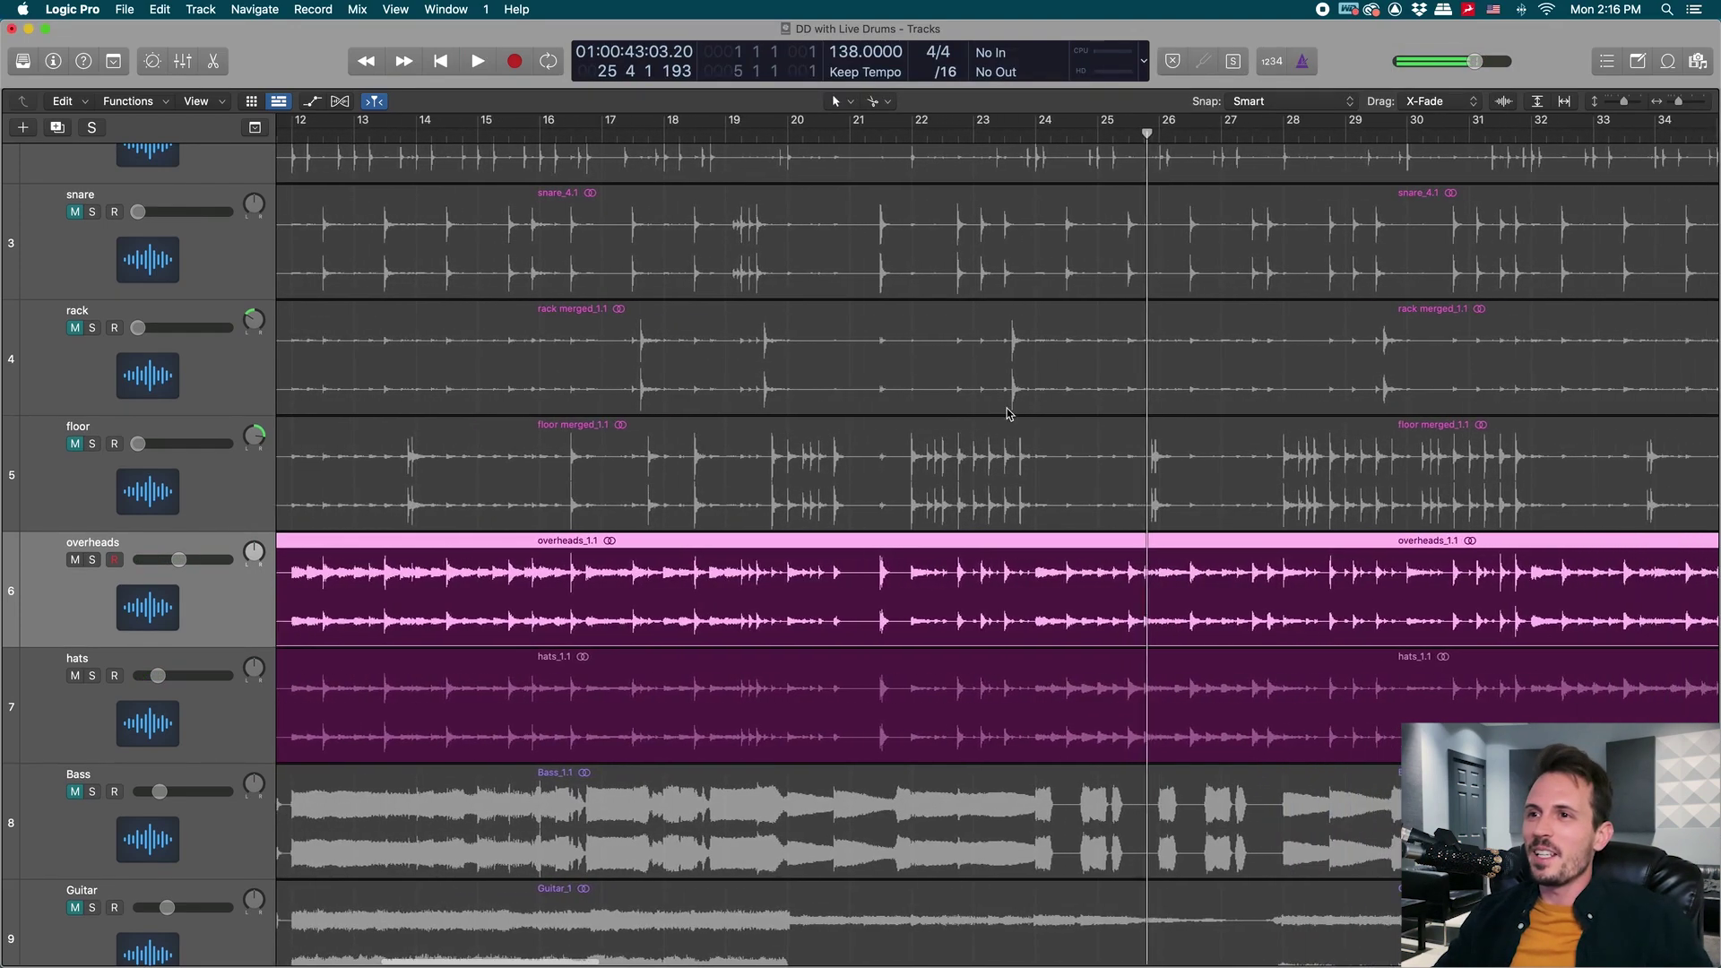
scroll(1008, 413, "up", 2)
scroll(1009, 413, "up", 2)
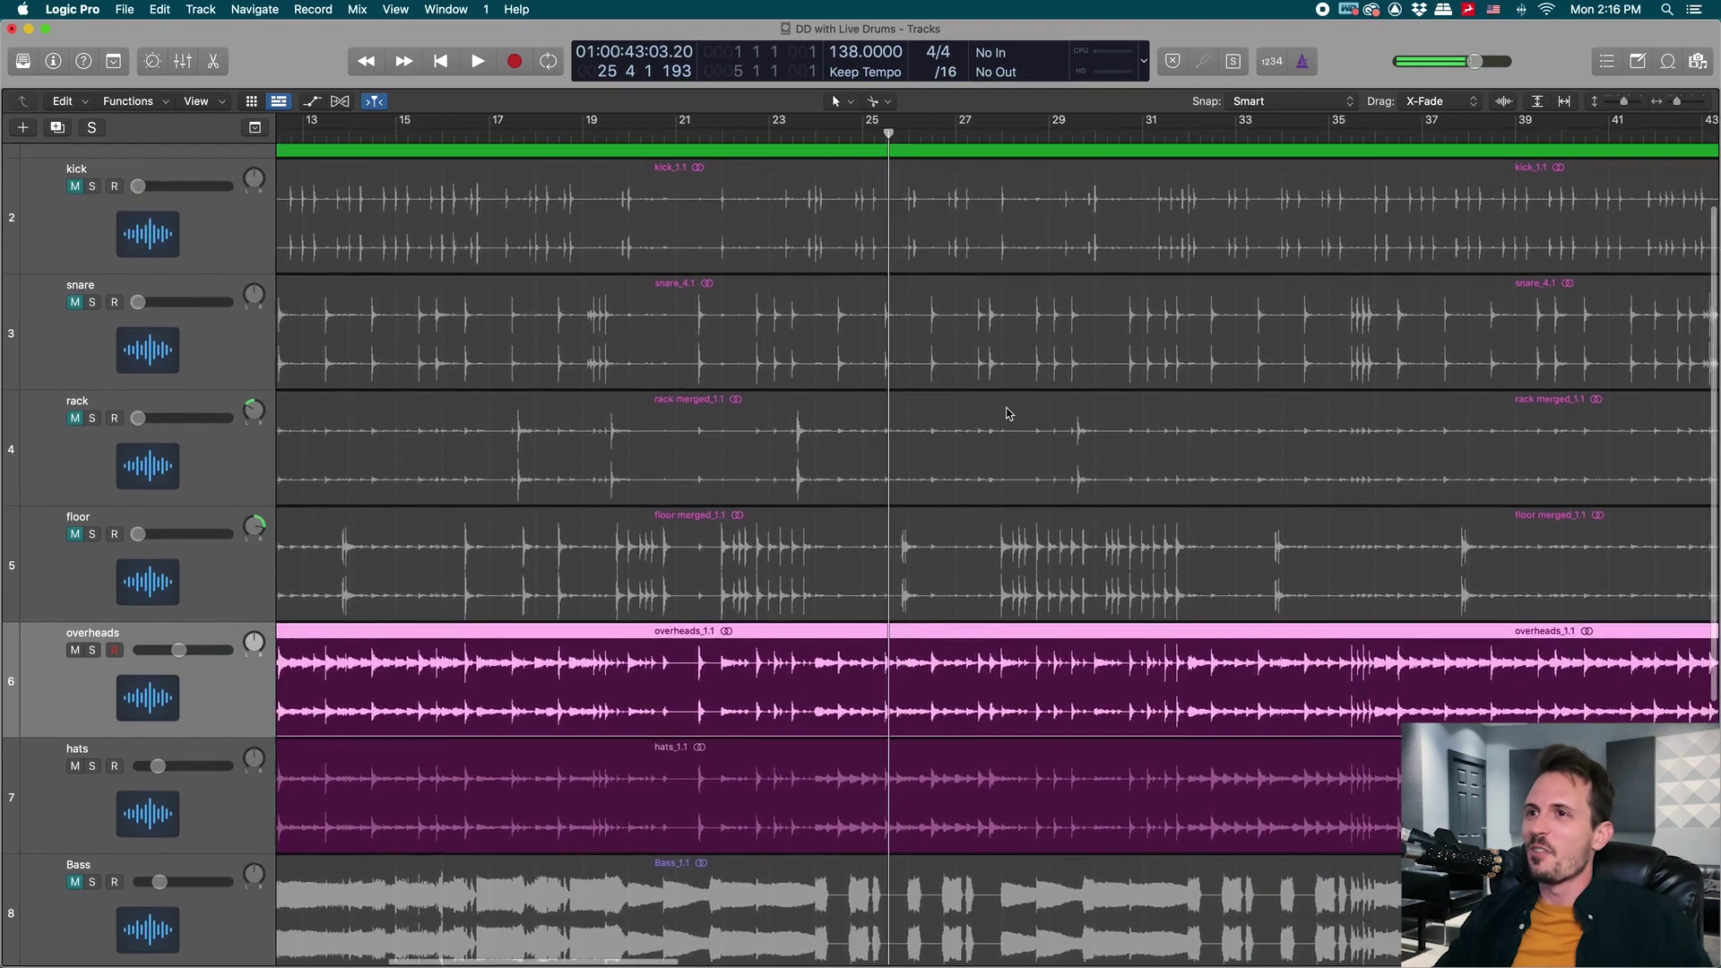
scroll(1008, 413, "up", 3)
scroll(1007, 414, "up", 3)
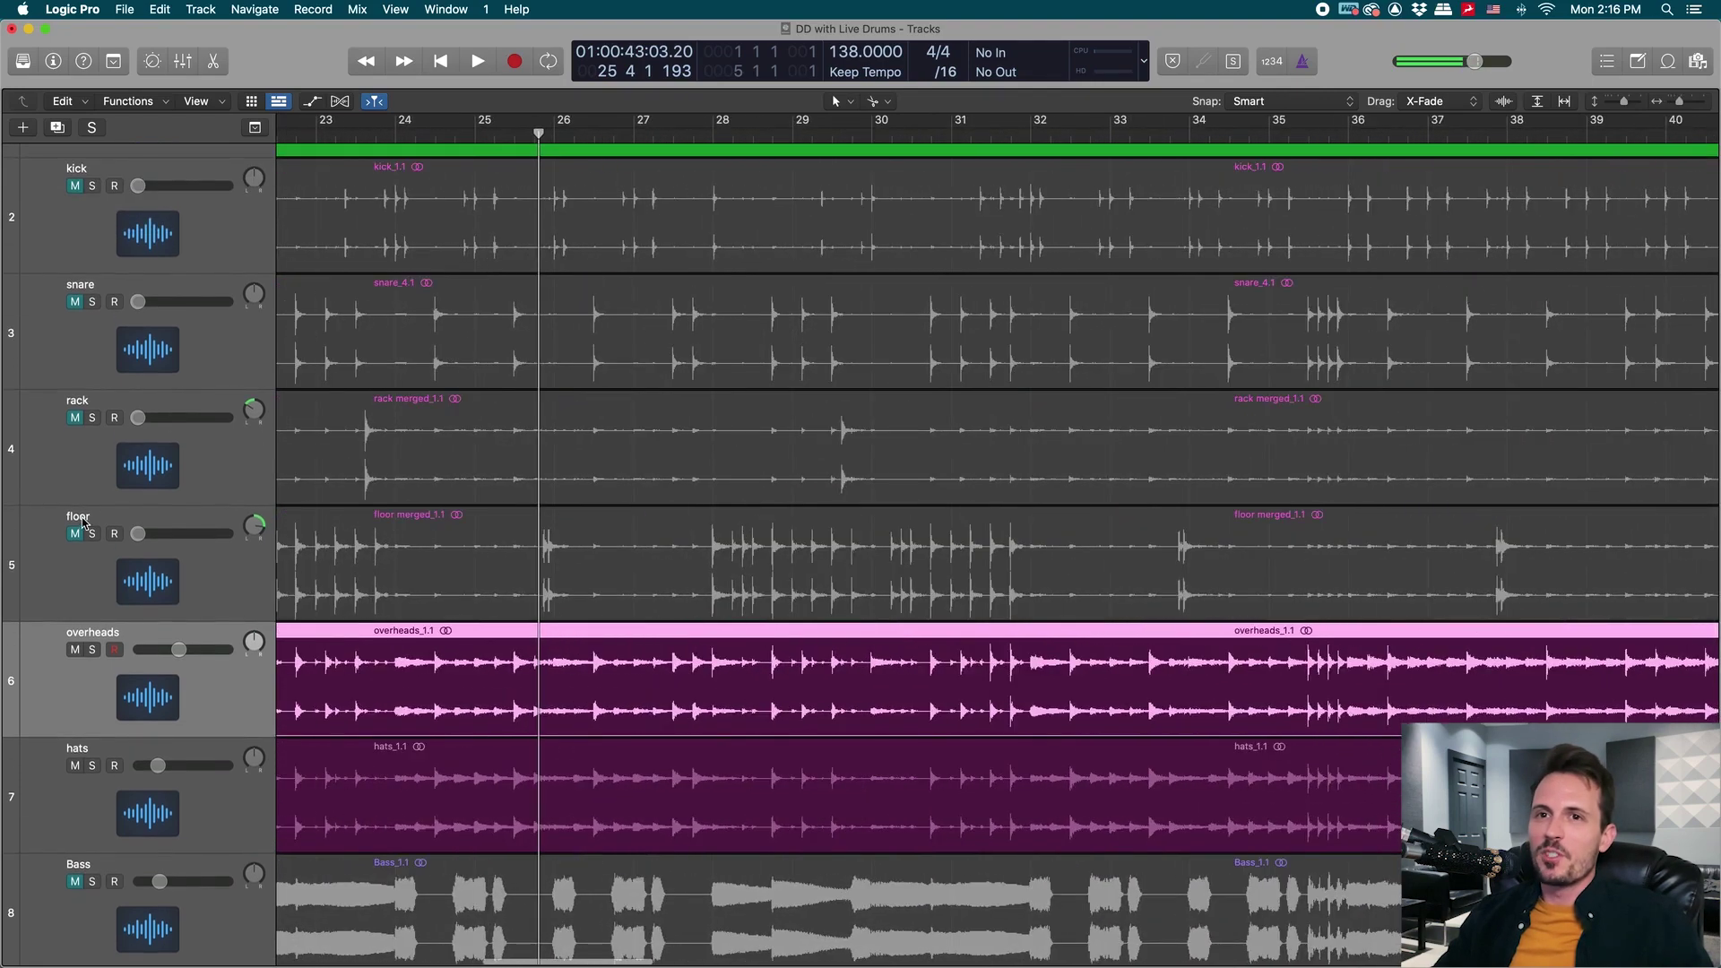
left_click_drag(78, 533, 78, 186)
Unmute the Bass, Guitar and LeadGuitar tracks and show the song section after bar 31.
scroll(744, 428, "down", 1)
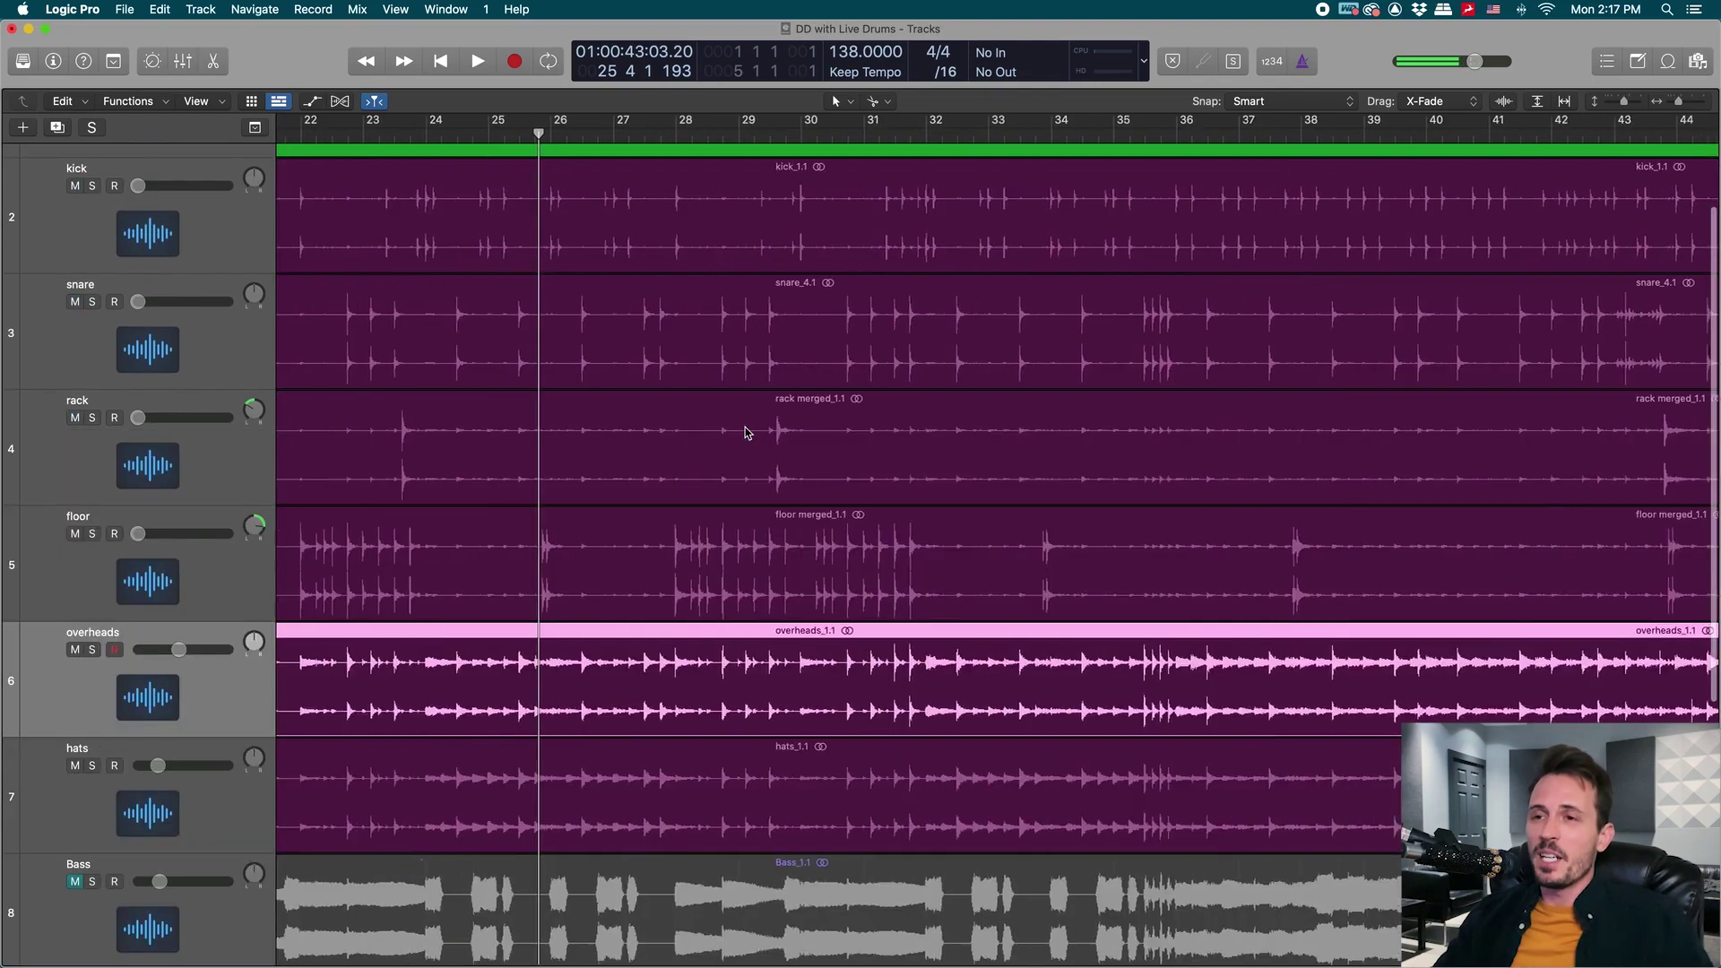
scroll(749, 425, "left", 3)
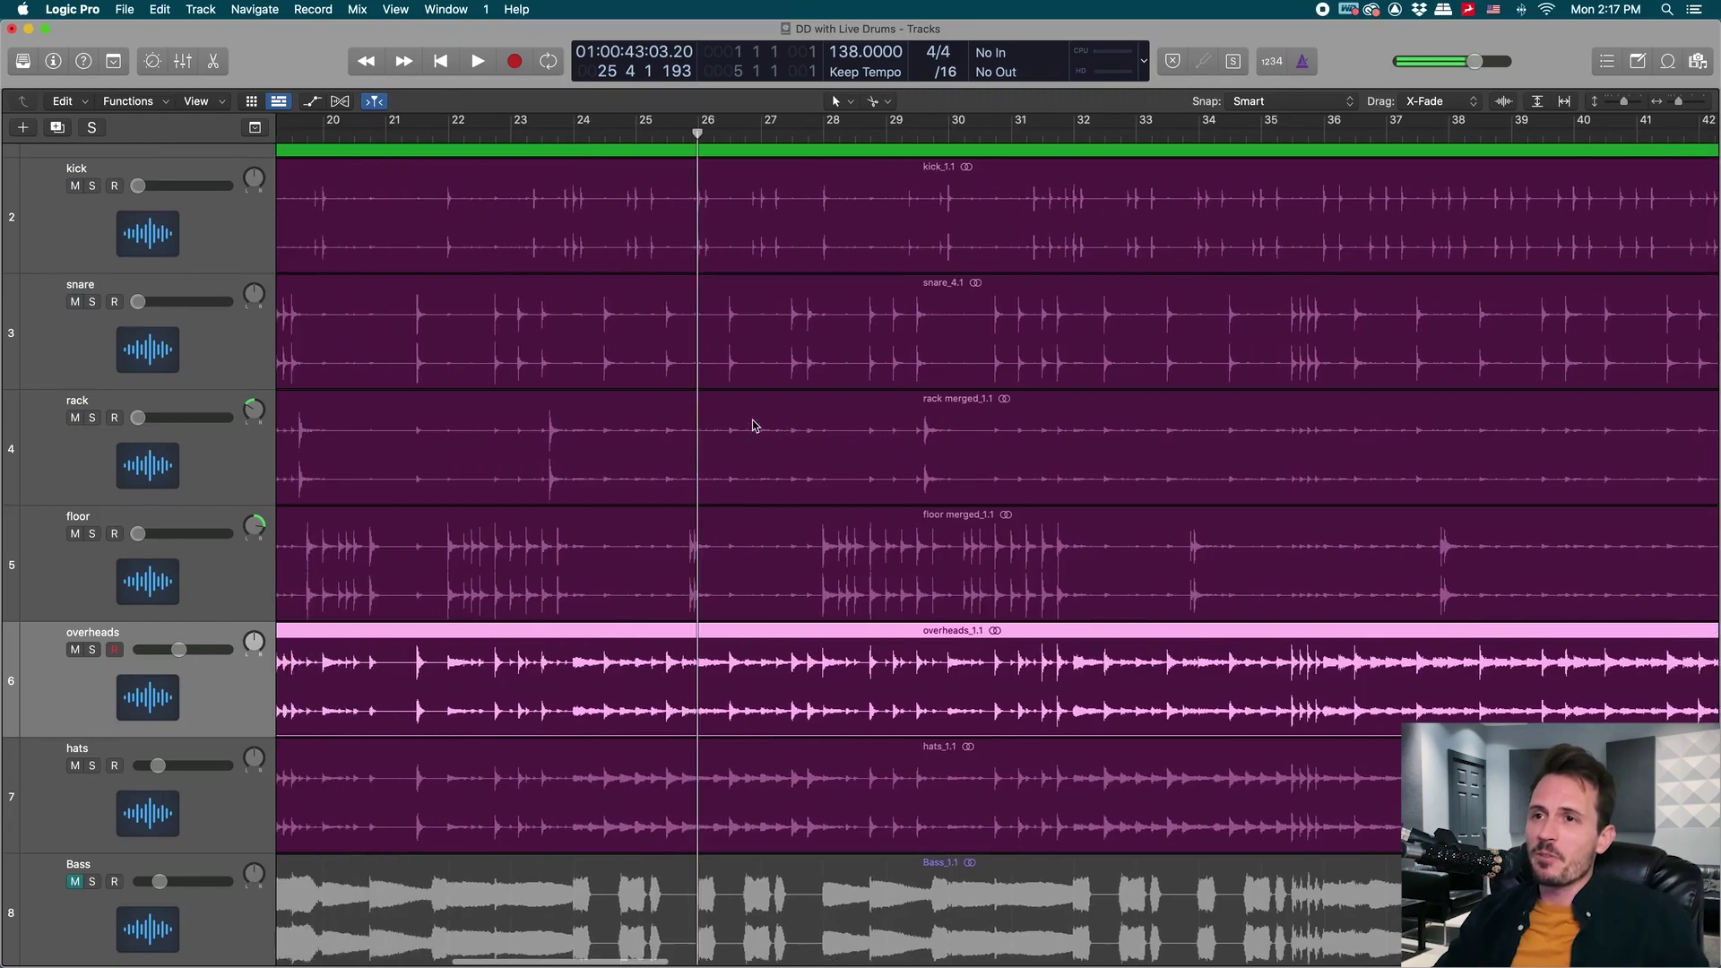
scroll(726, 368, "down", 1)
scroll(708, 315, "left", 7)
scroll(594, 156, "left", 5)
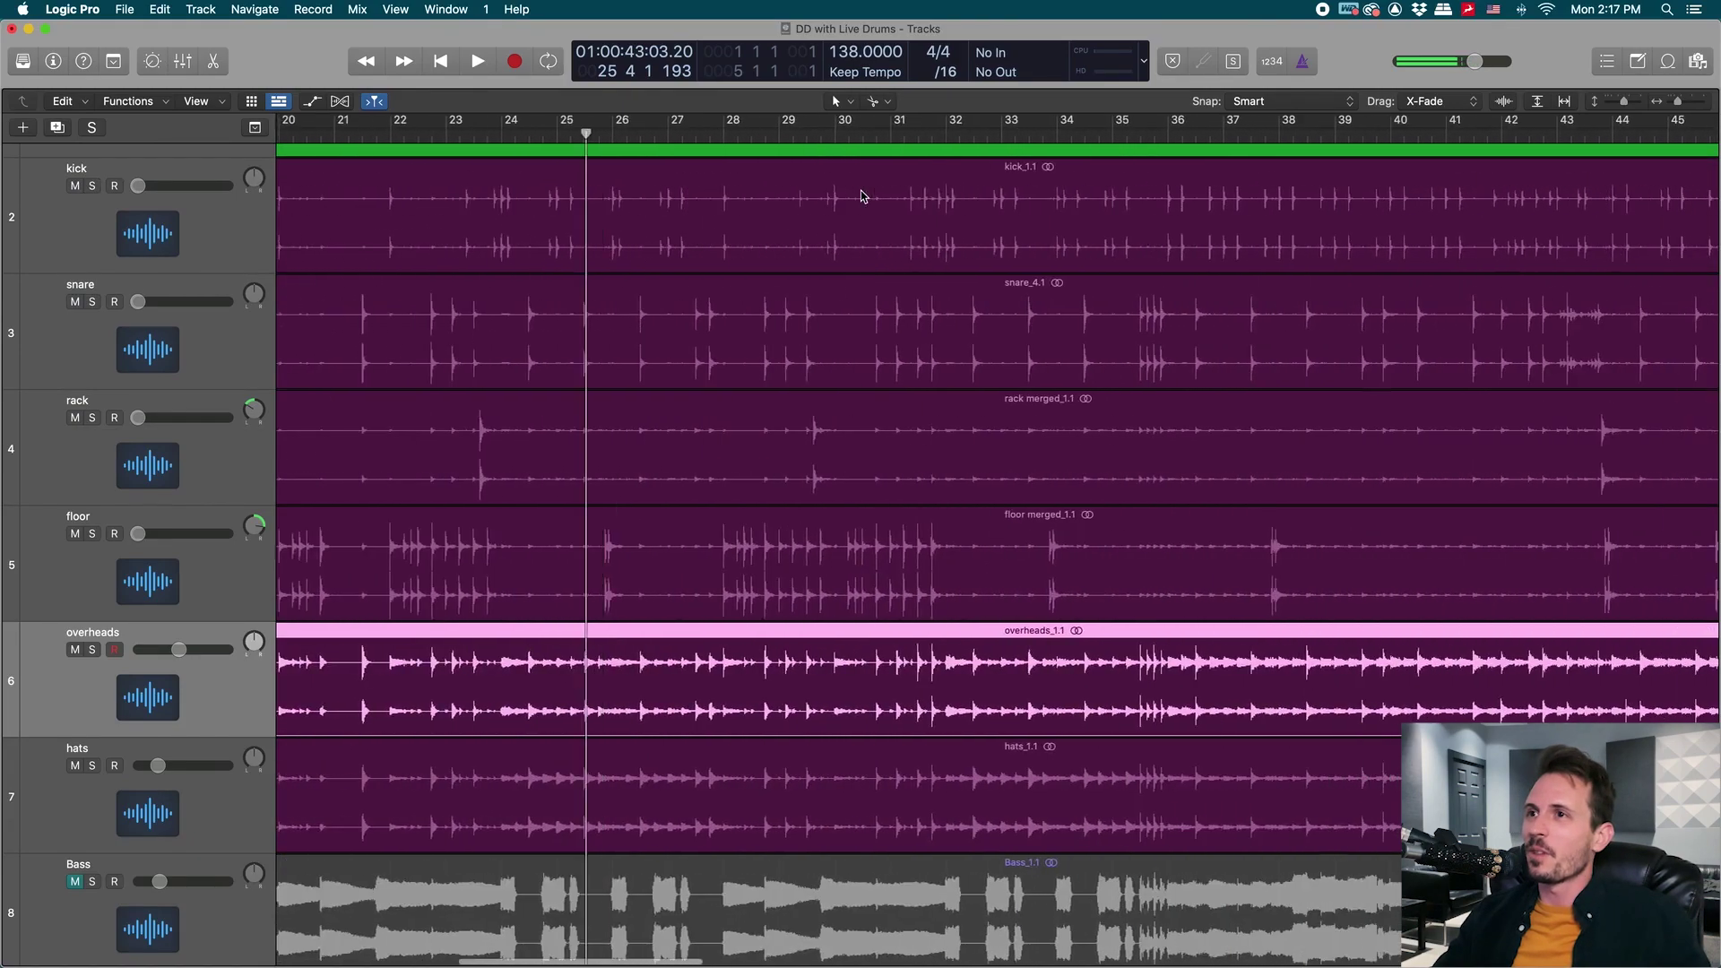
scroll(852, 206, "right", 5)
scroll(807, 287, "down", 1)
scroll(528, 508, "down", 1)
scroll(527, 509, "down", 3)
scroll(526, 509, "left", 2)
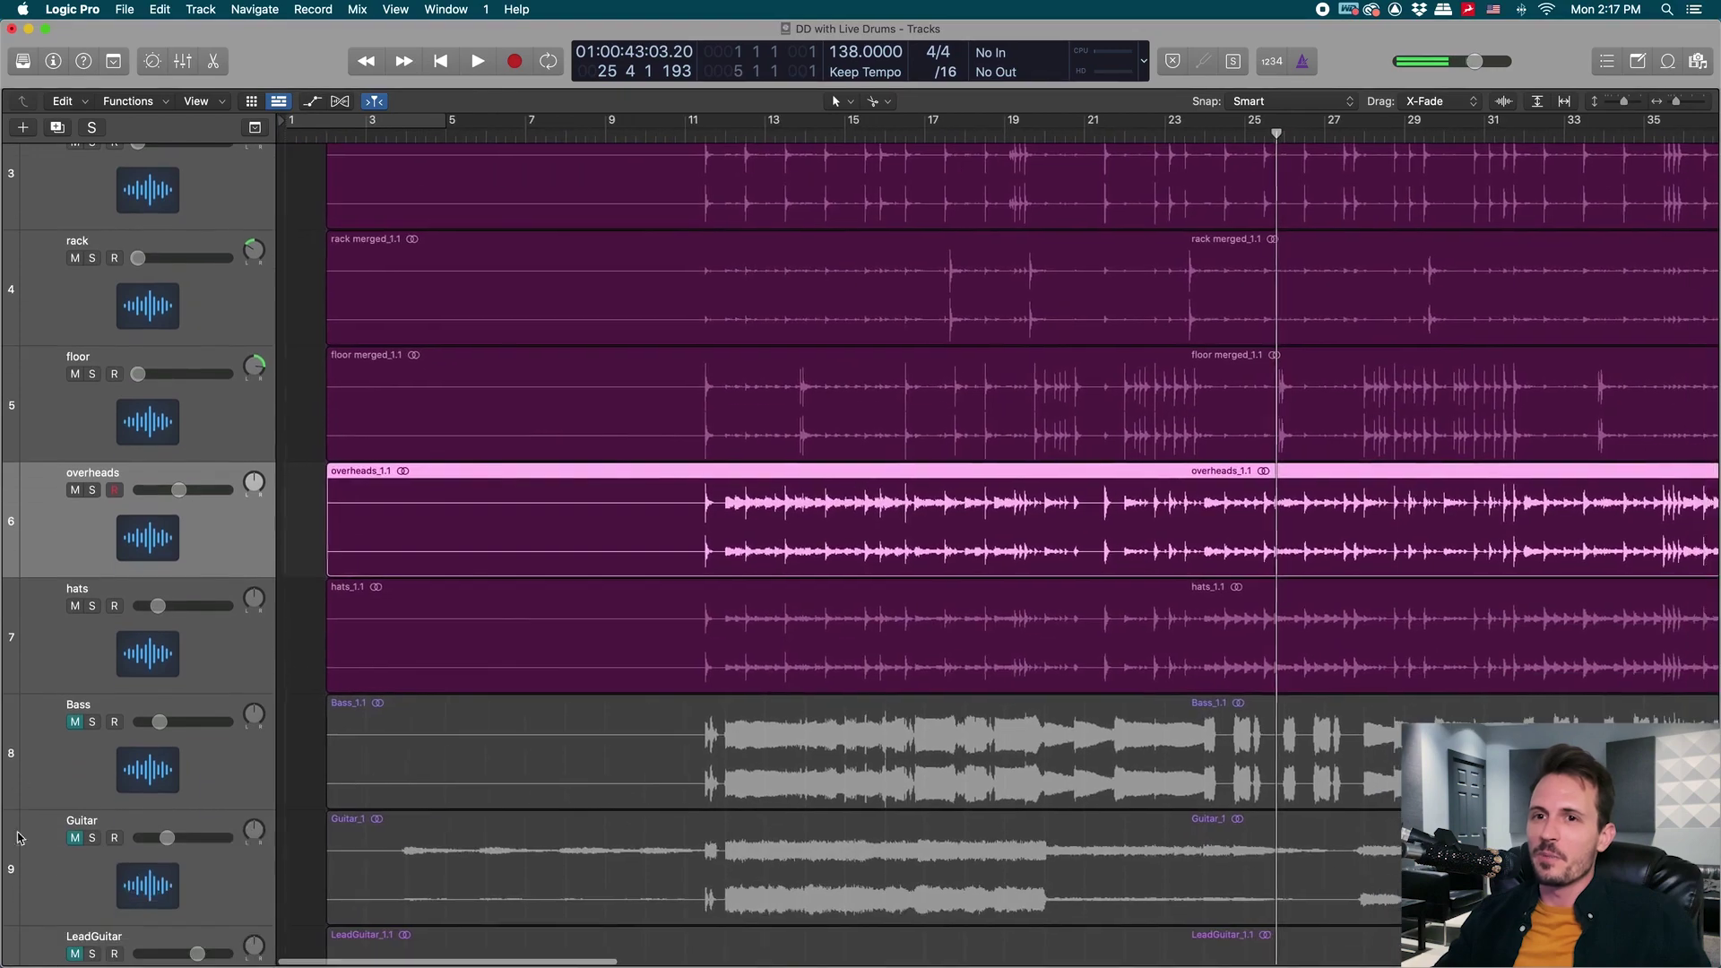
left_click_drag(74, 721, 75, 953)
scroll(903, 357, "right", 1)
scroll(892, 366, "right", 10)
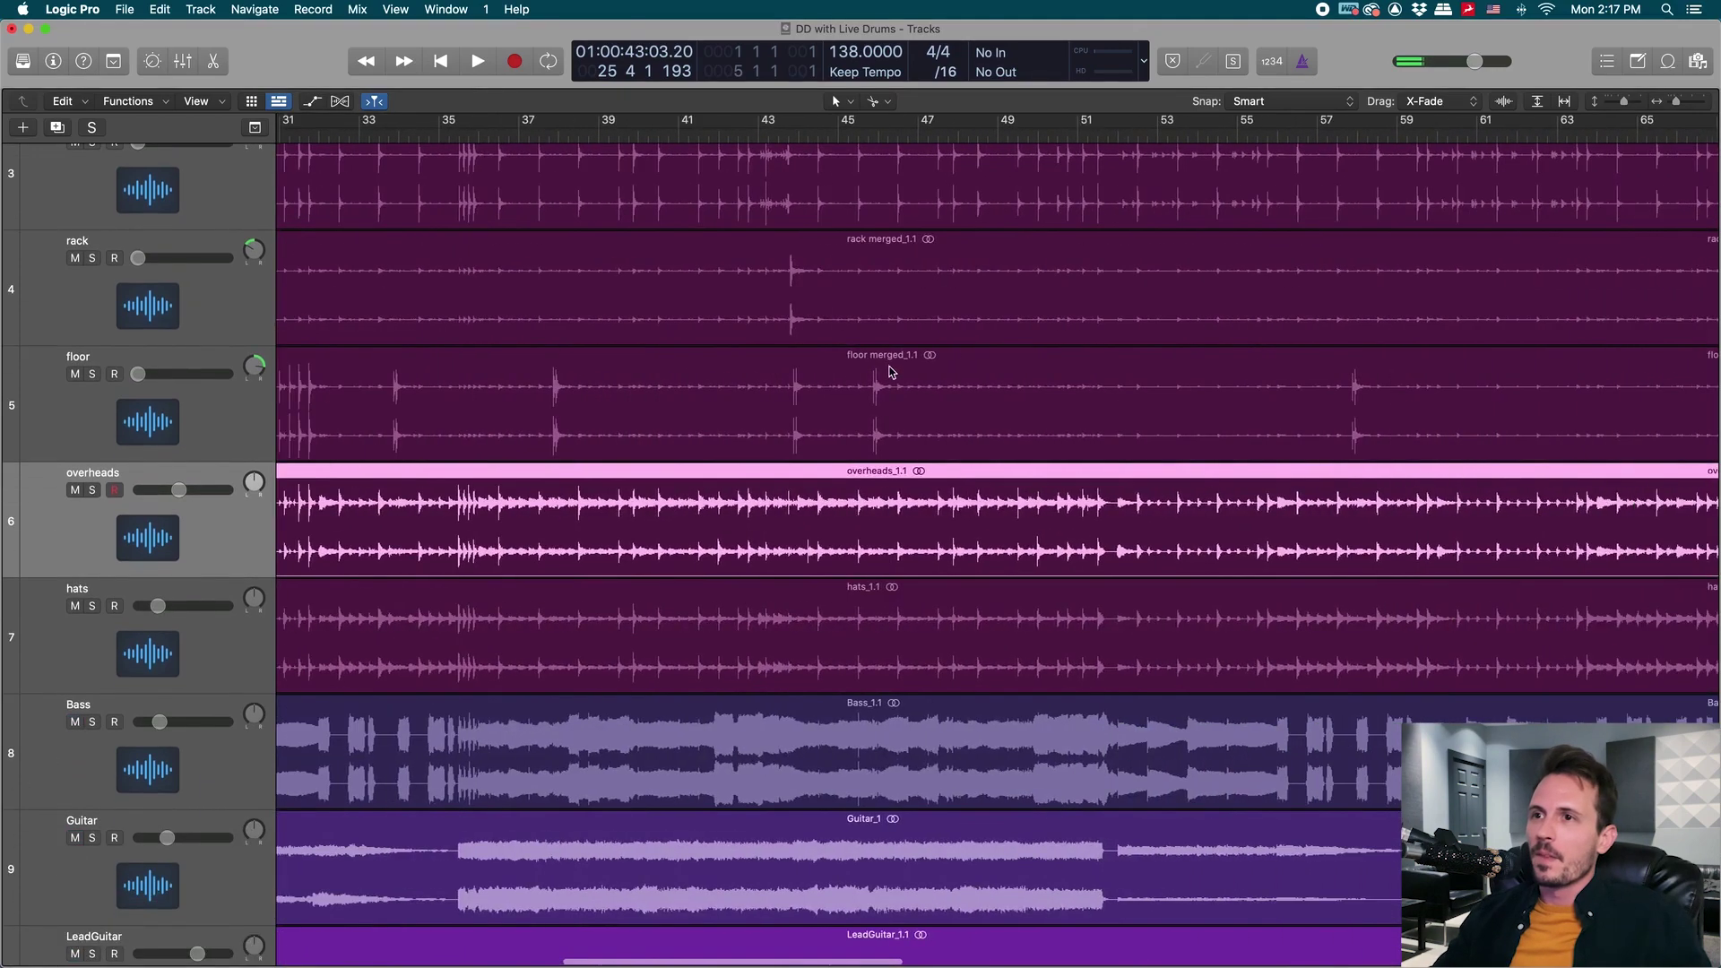
Play the full mix from about bar 35 and show the mixer with the Drum Daddy plug-in open.
scroll(427, 171, "up", 1)
left_click(466, 131)
key("space")
key("x")
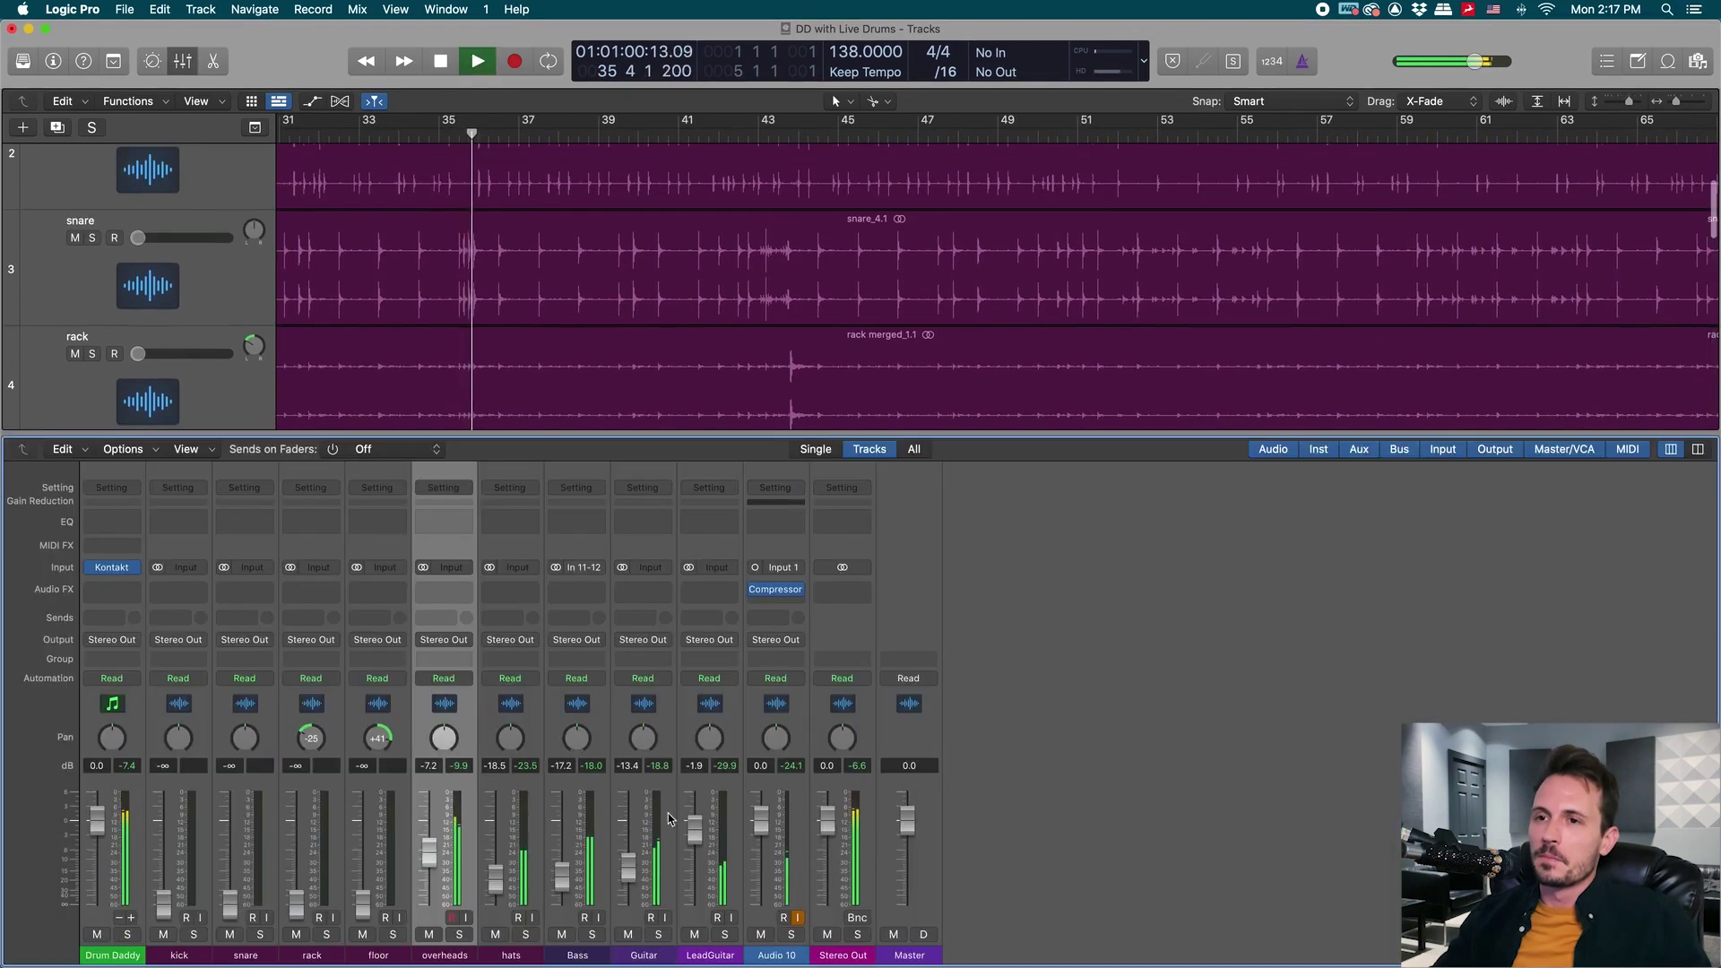
left_click(112, 567)
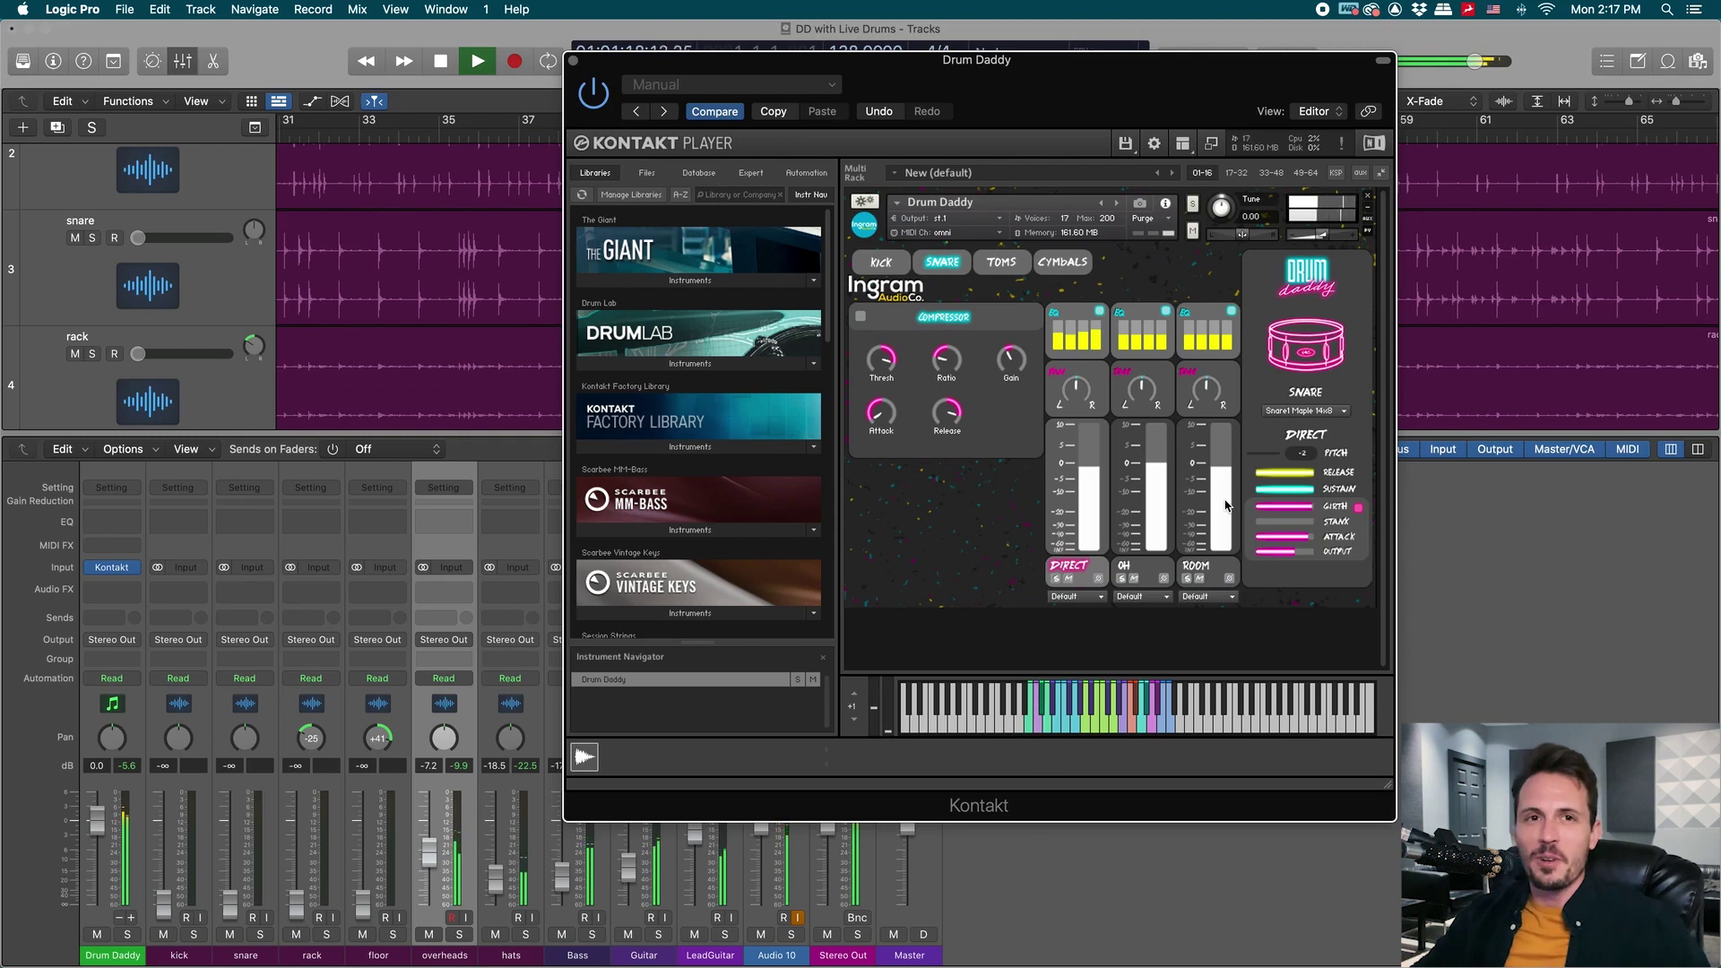
Change the Drum Daddy snare to Snare4 Fat 14x8 during playback, repositioning the plug-in window.
left_click_drag(1133, 102, 1049, 130)
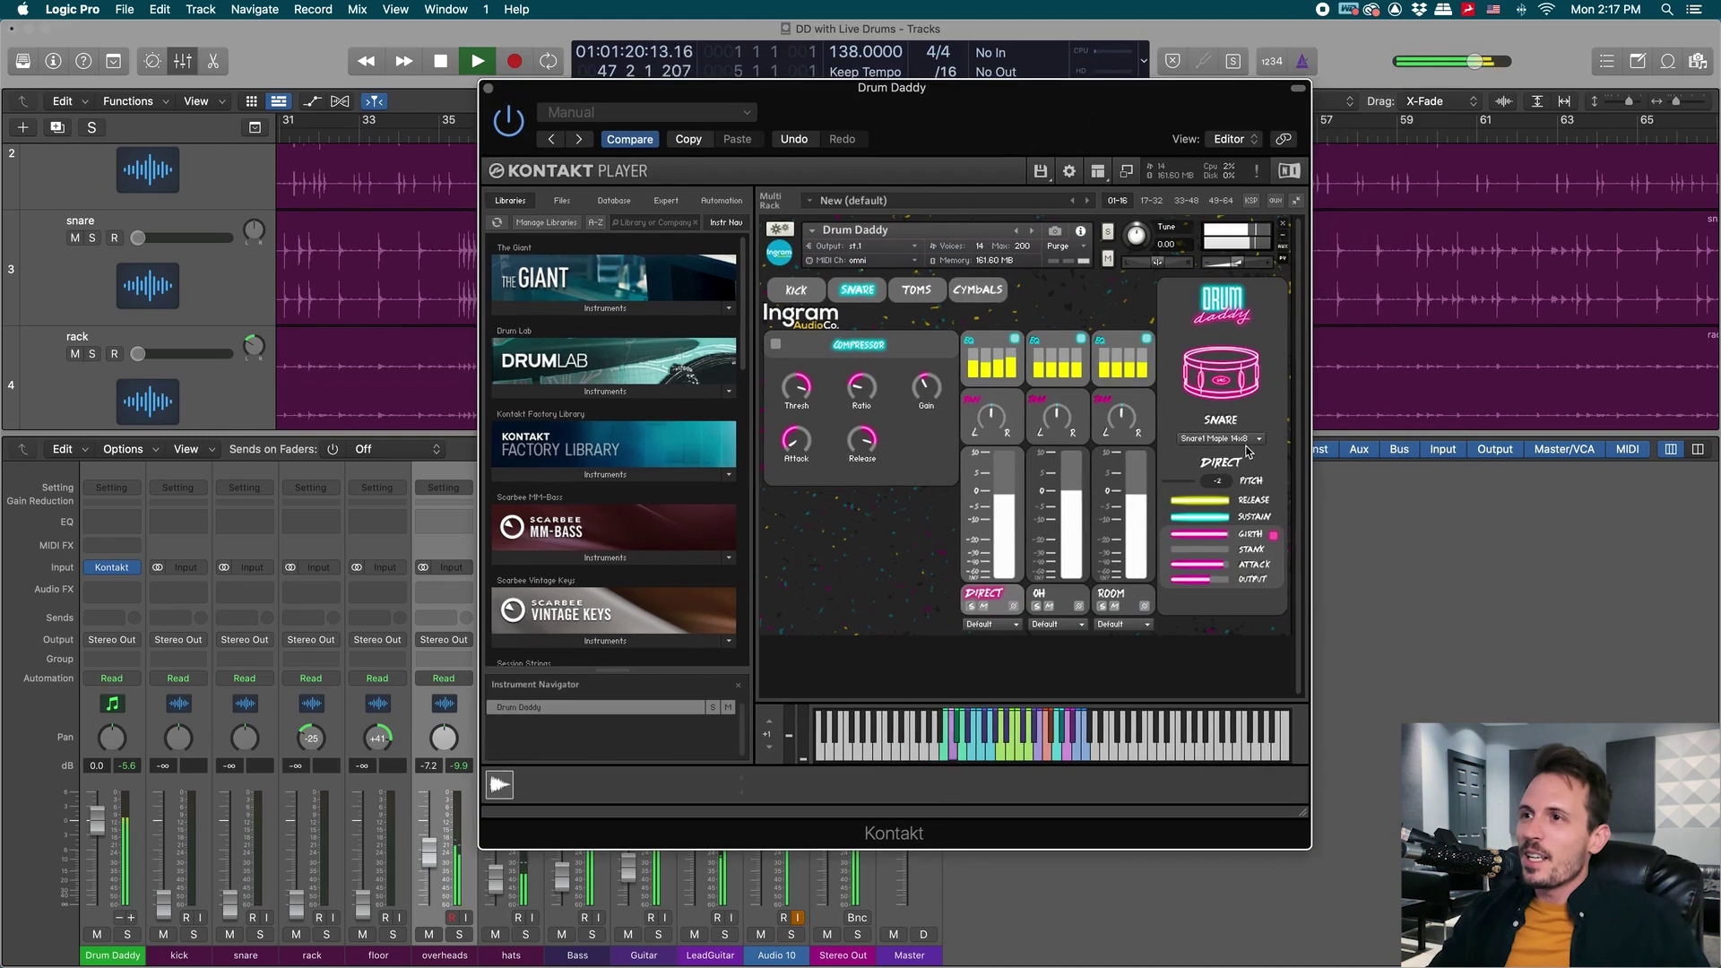
left_click(1245, 440)
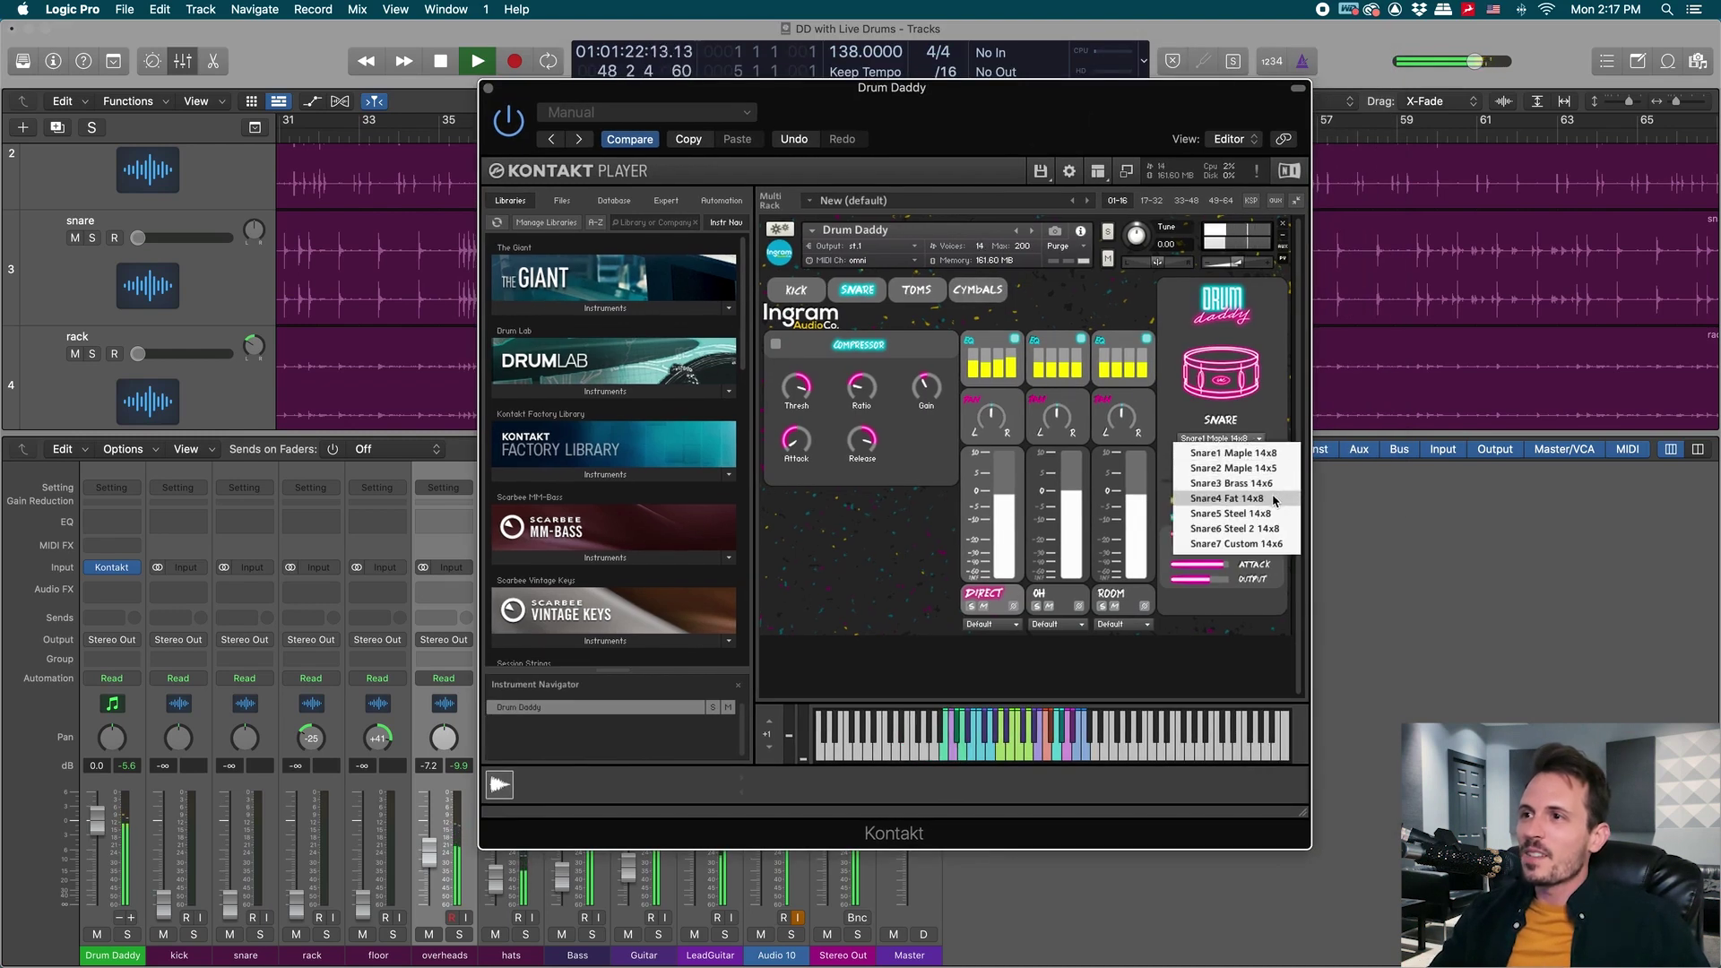
left_click(1226, 499)
left_click_drag(1061, 113, 1054, 126)
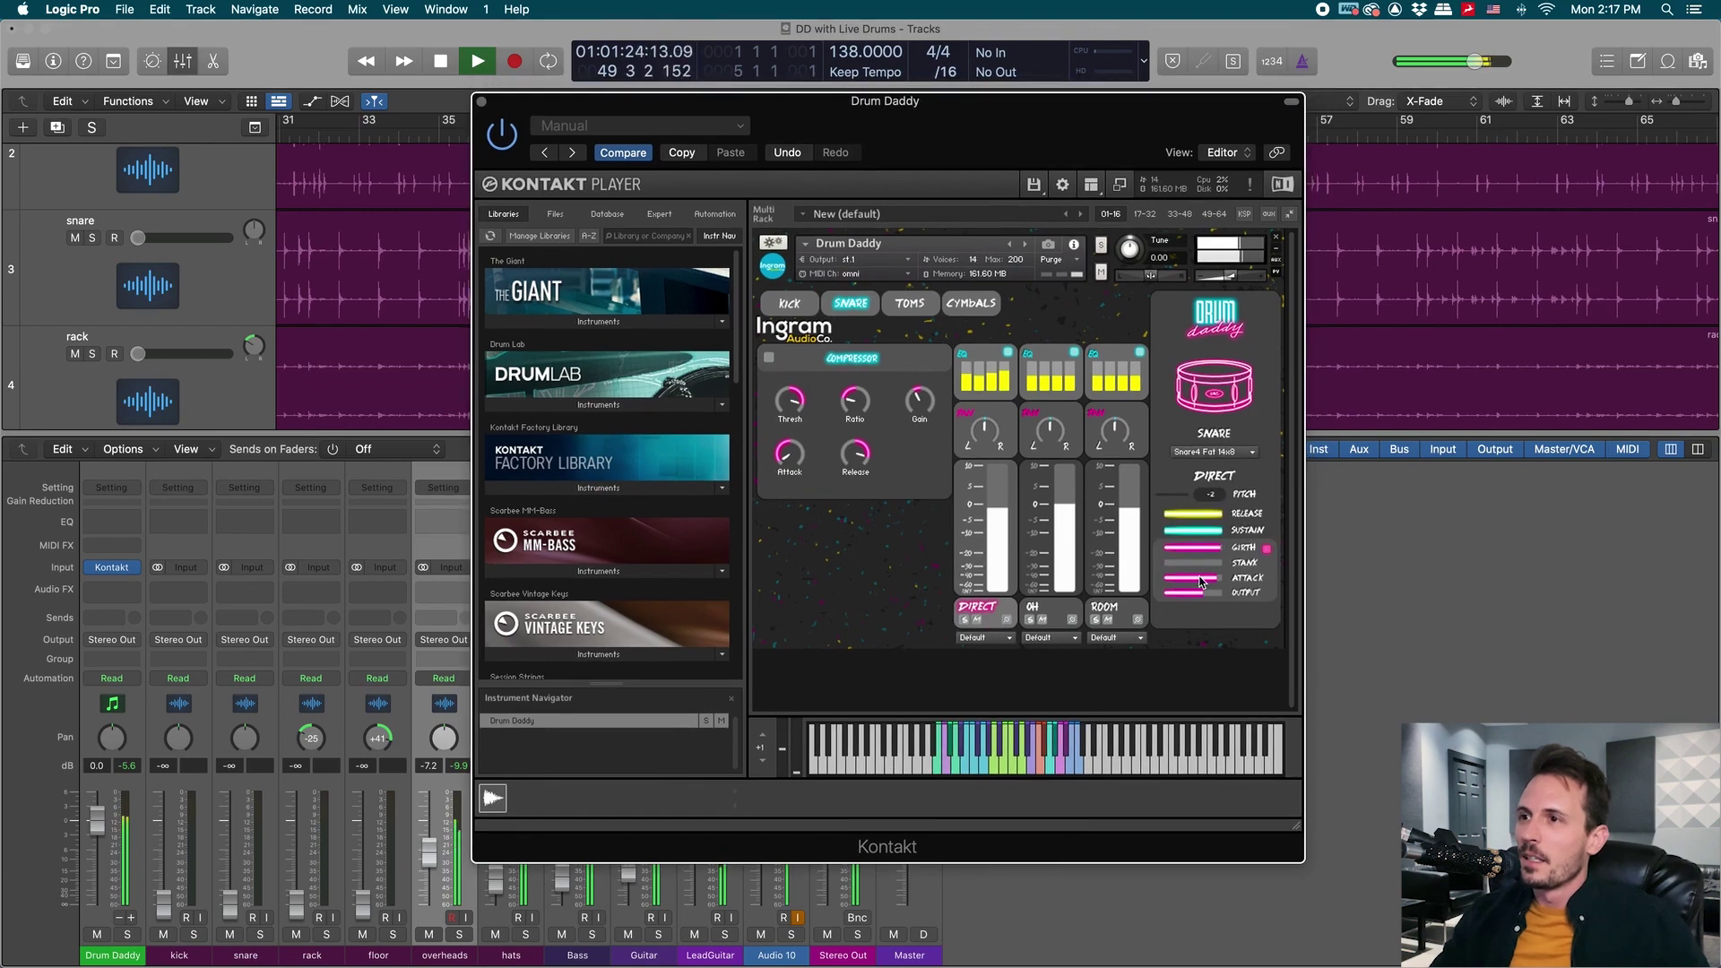
left_click_drag(1029, 140, 1284, 231)
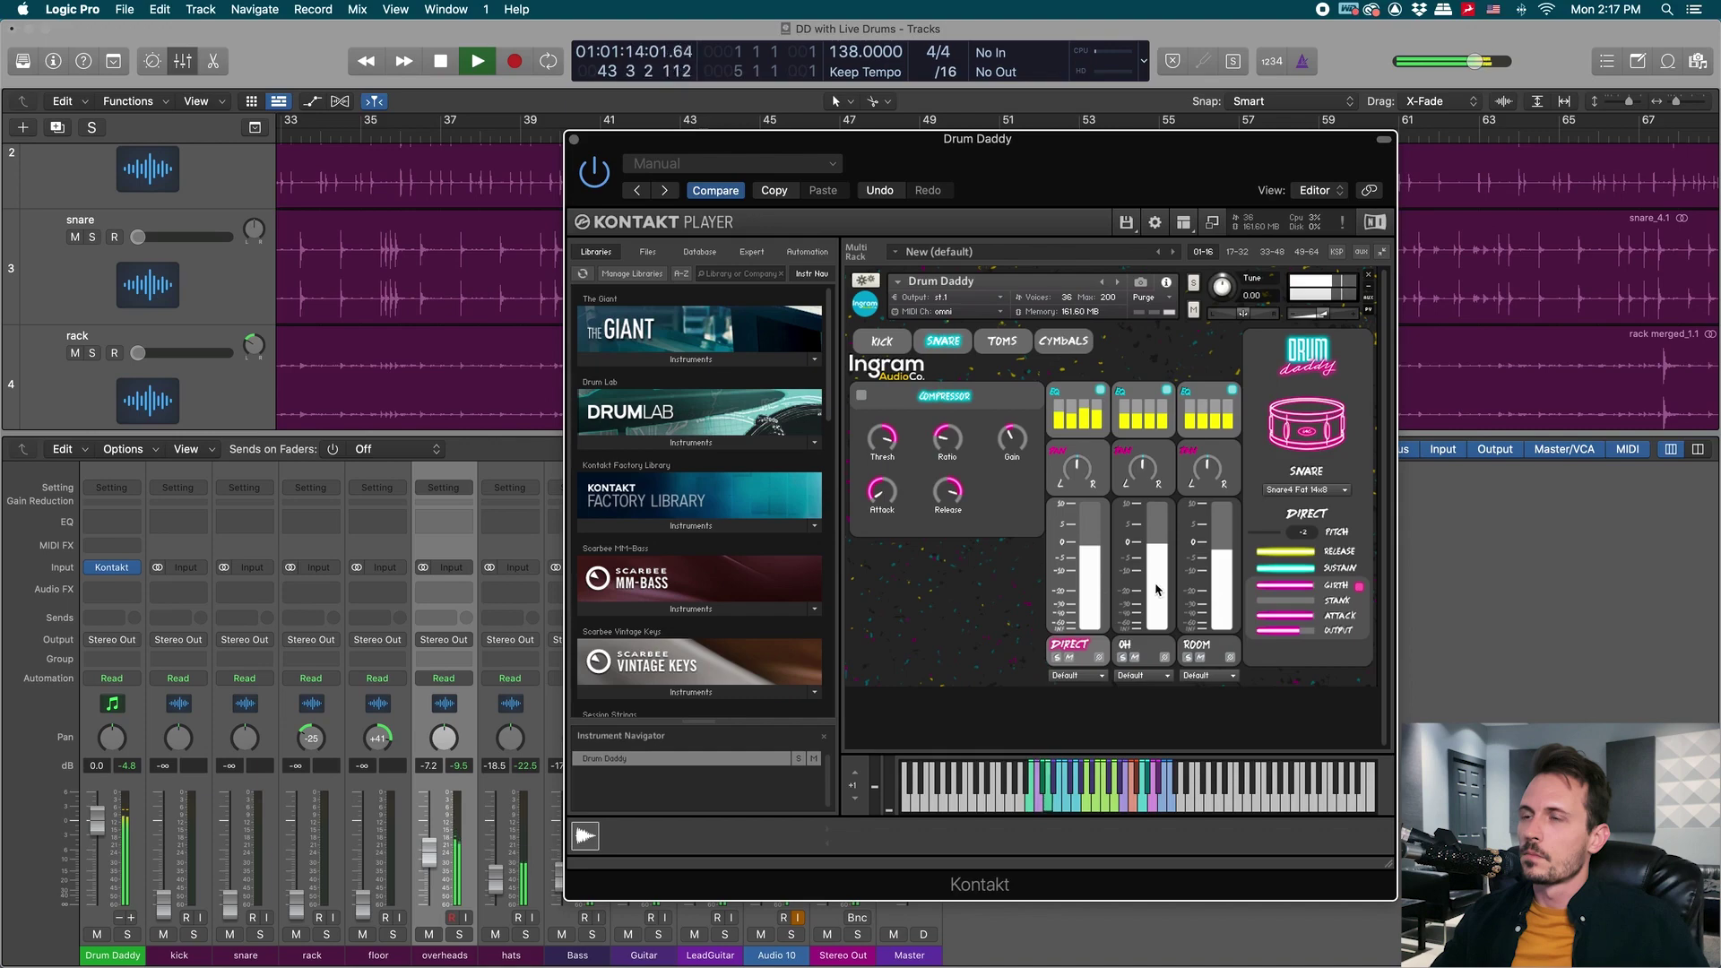
Close the plug-in window and mixer, then play the song section after bar 51 at a closer timeline zoom.
left_click(572, 141)
key("x")
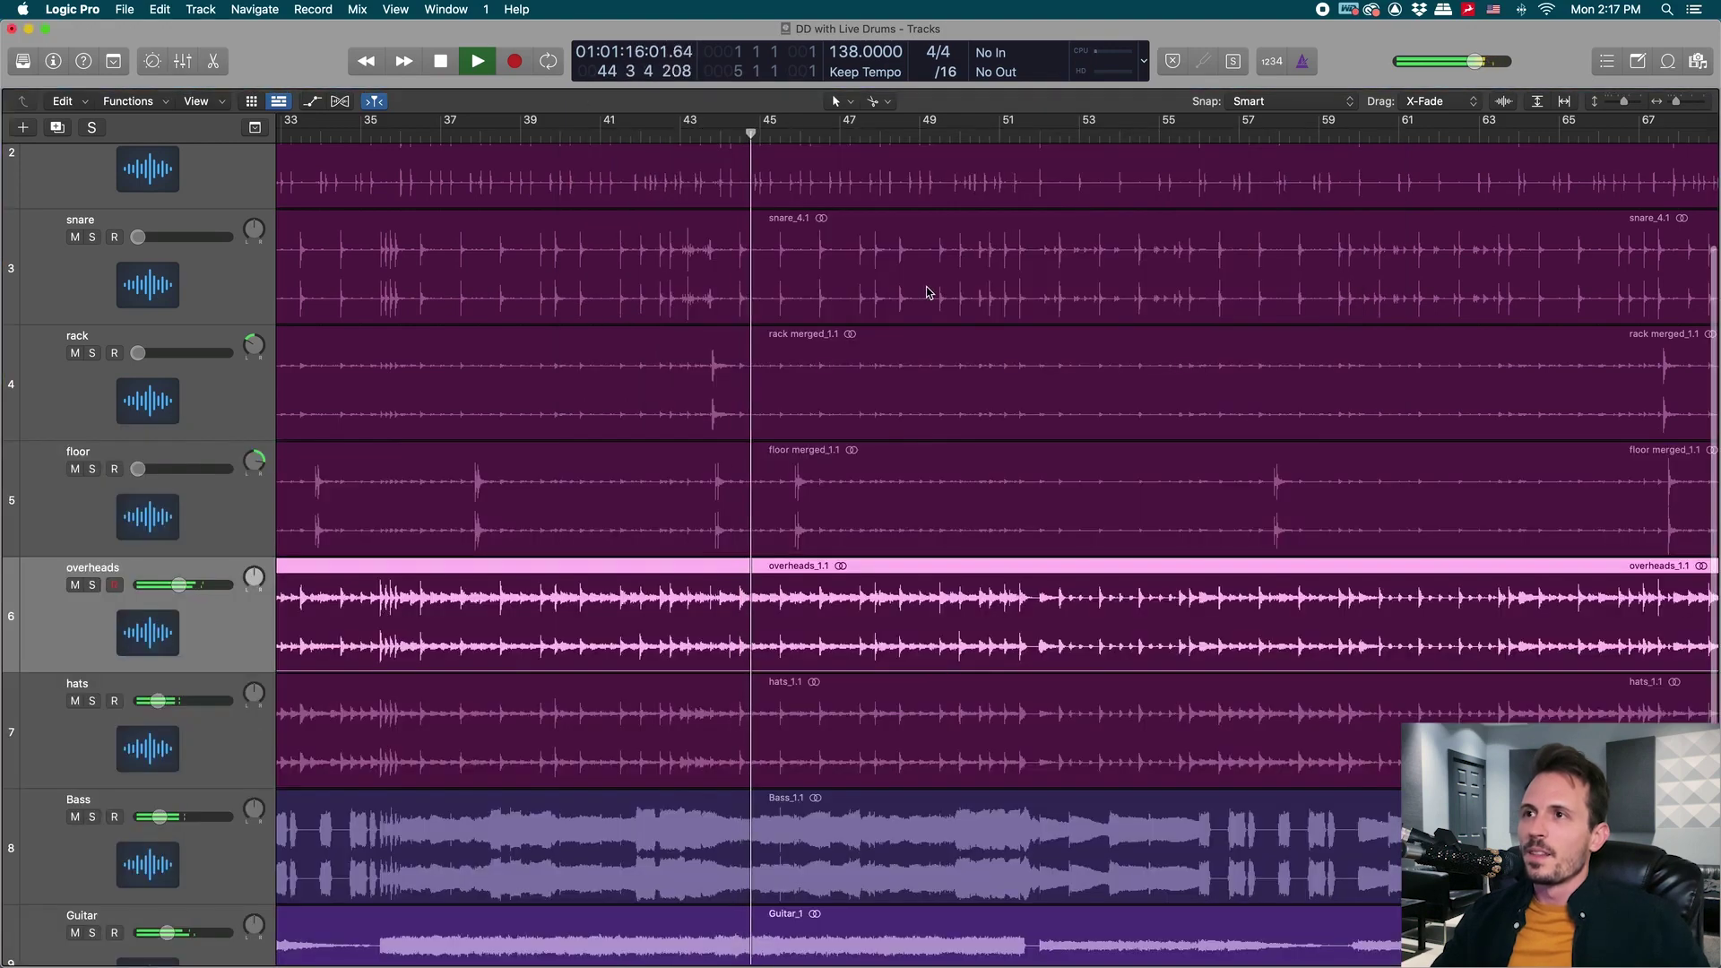
scroll(968, 268, "right", 6)
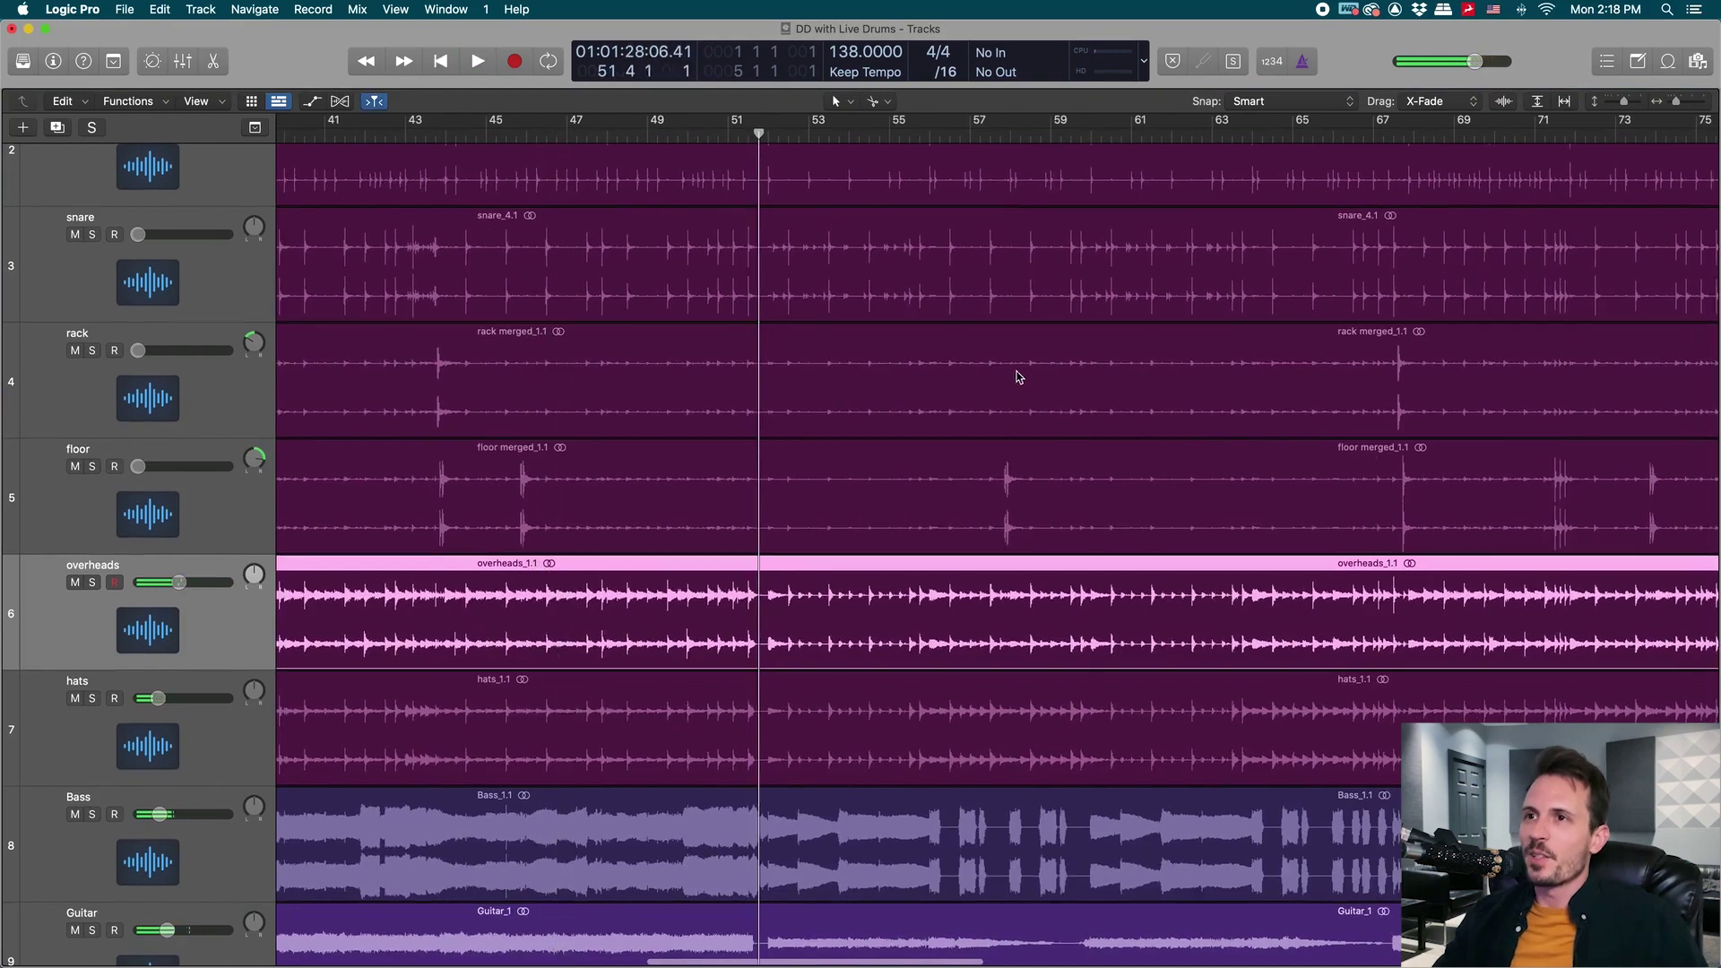
key("super+Right")
key("super+Right")
key("space")
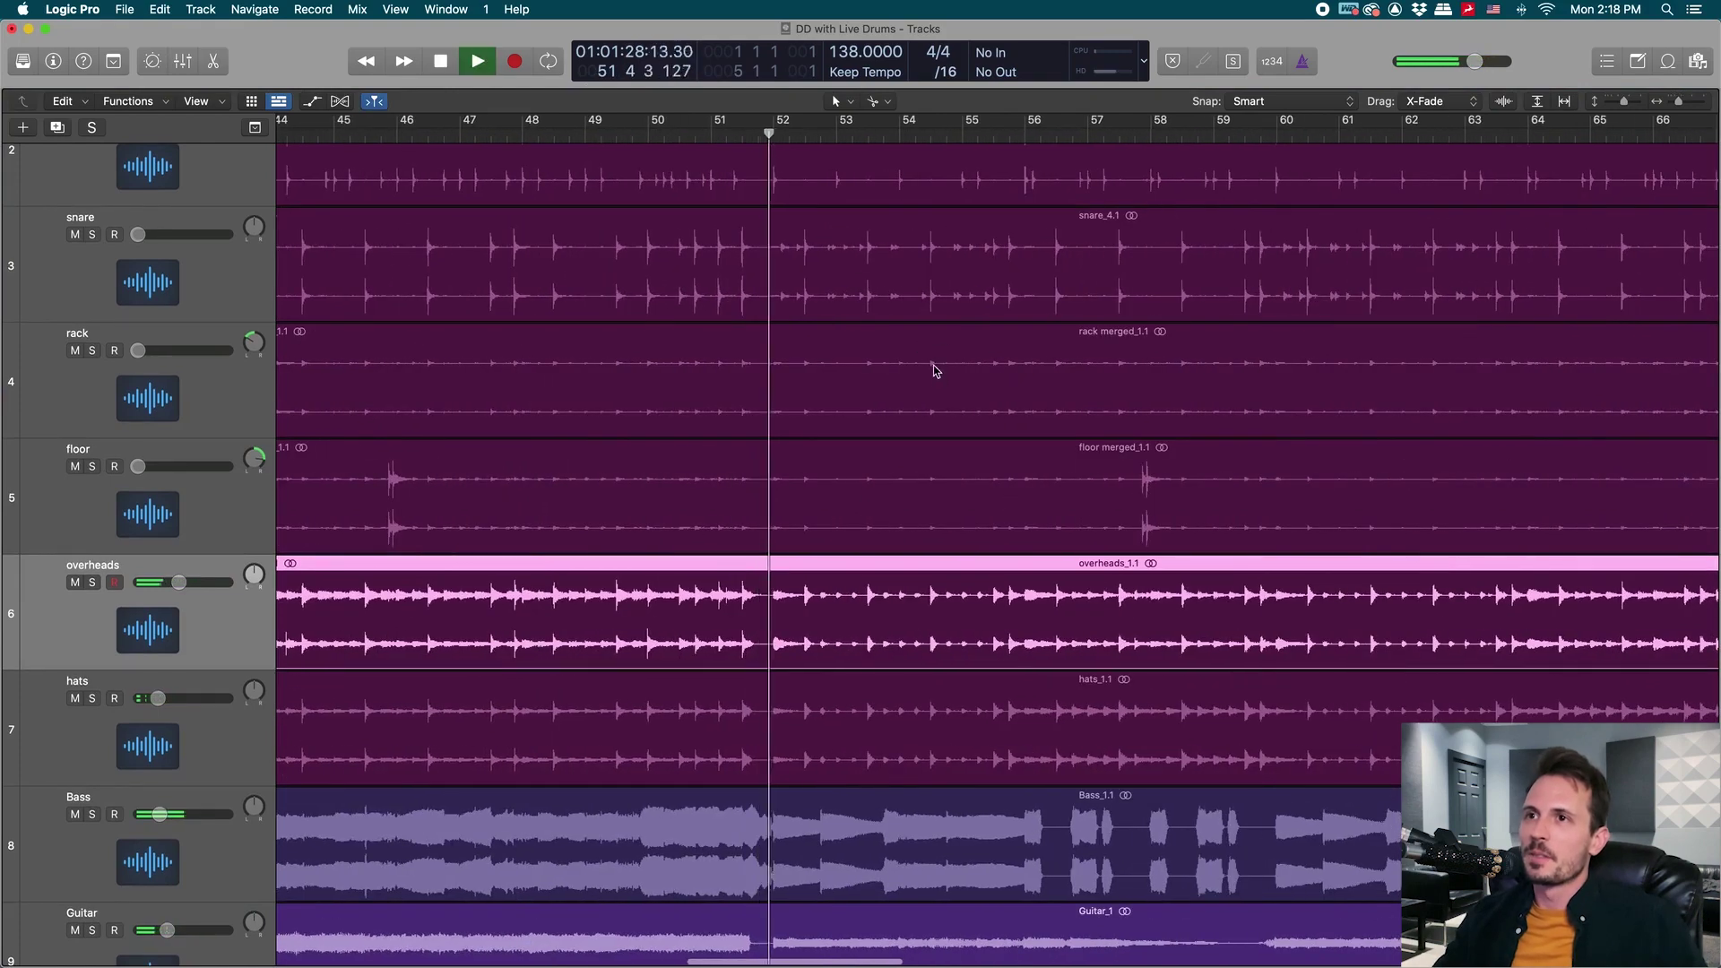
Reopen Drum Daddy from the mixer, audition Snare1 Maple 14x8 with a slight trim of the snare's Direct level, and stop playback.
scroll(938, 377, "right", 2)
key("x")
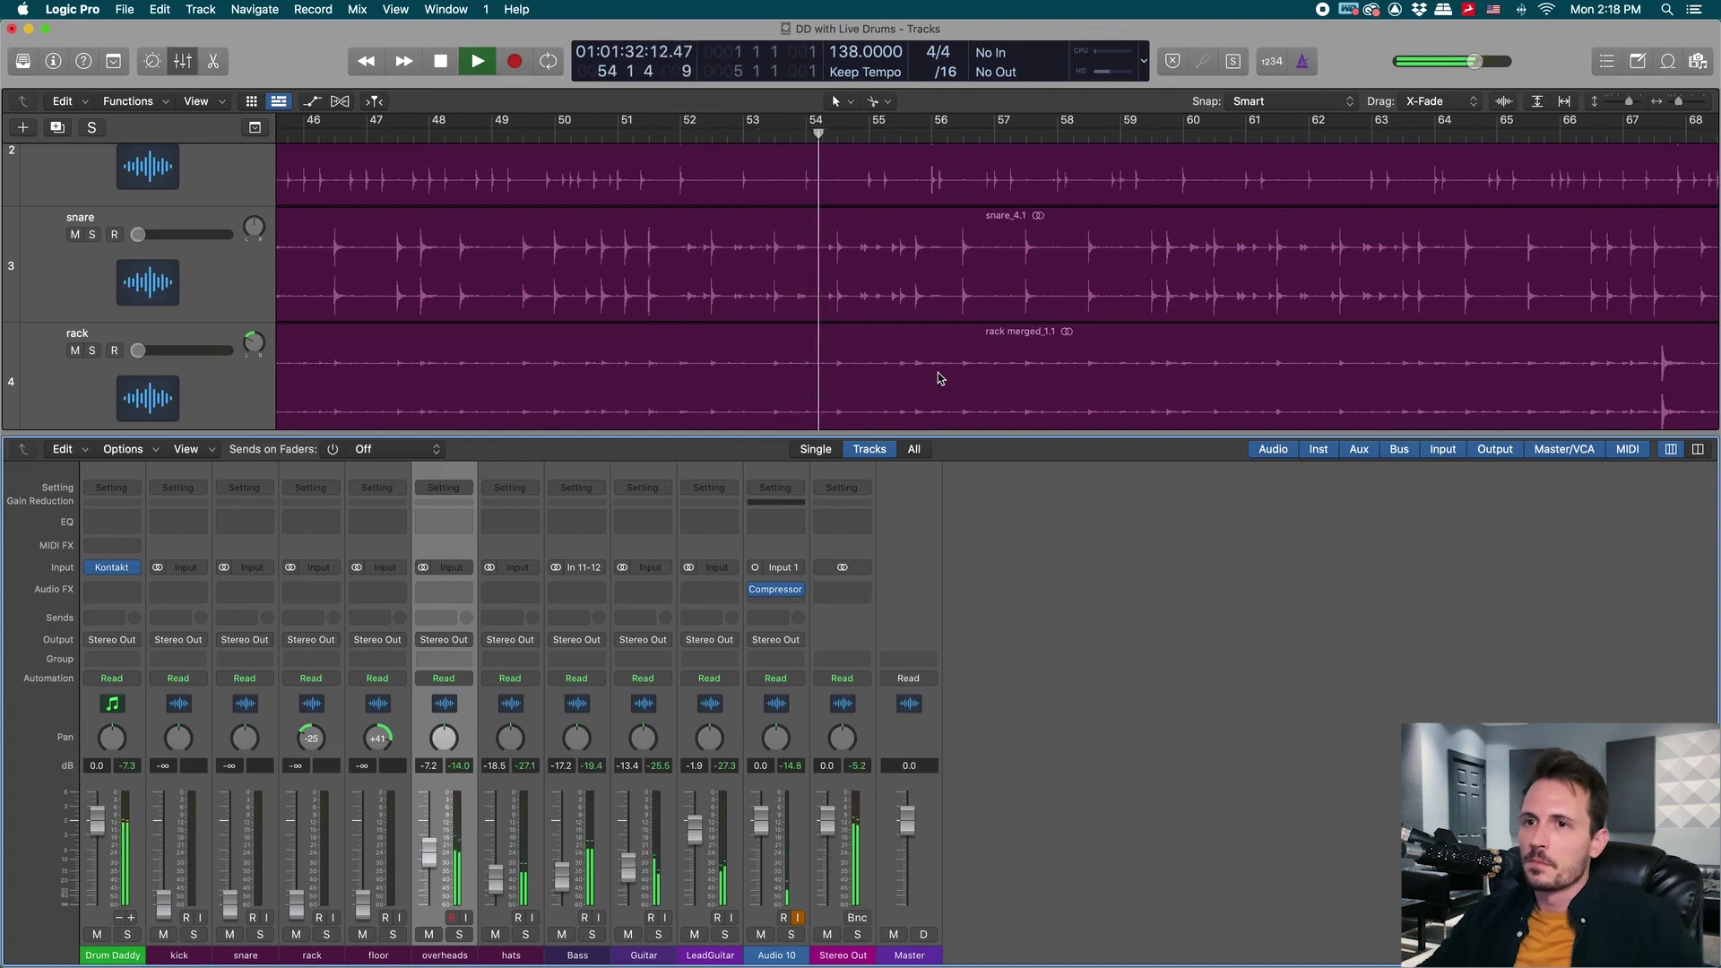
left_click(112, 567)
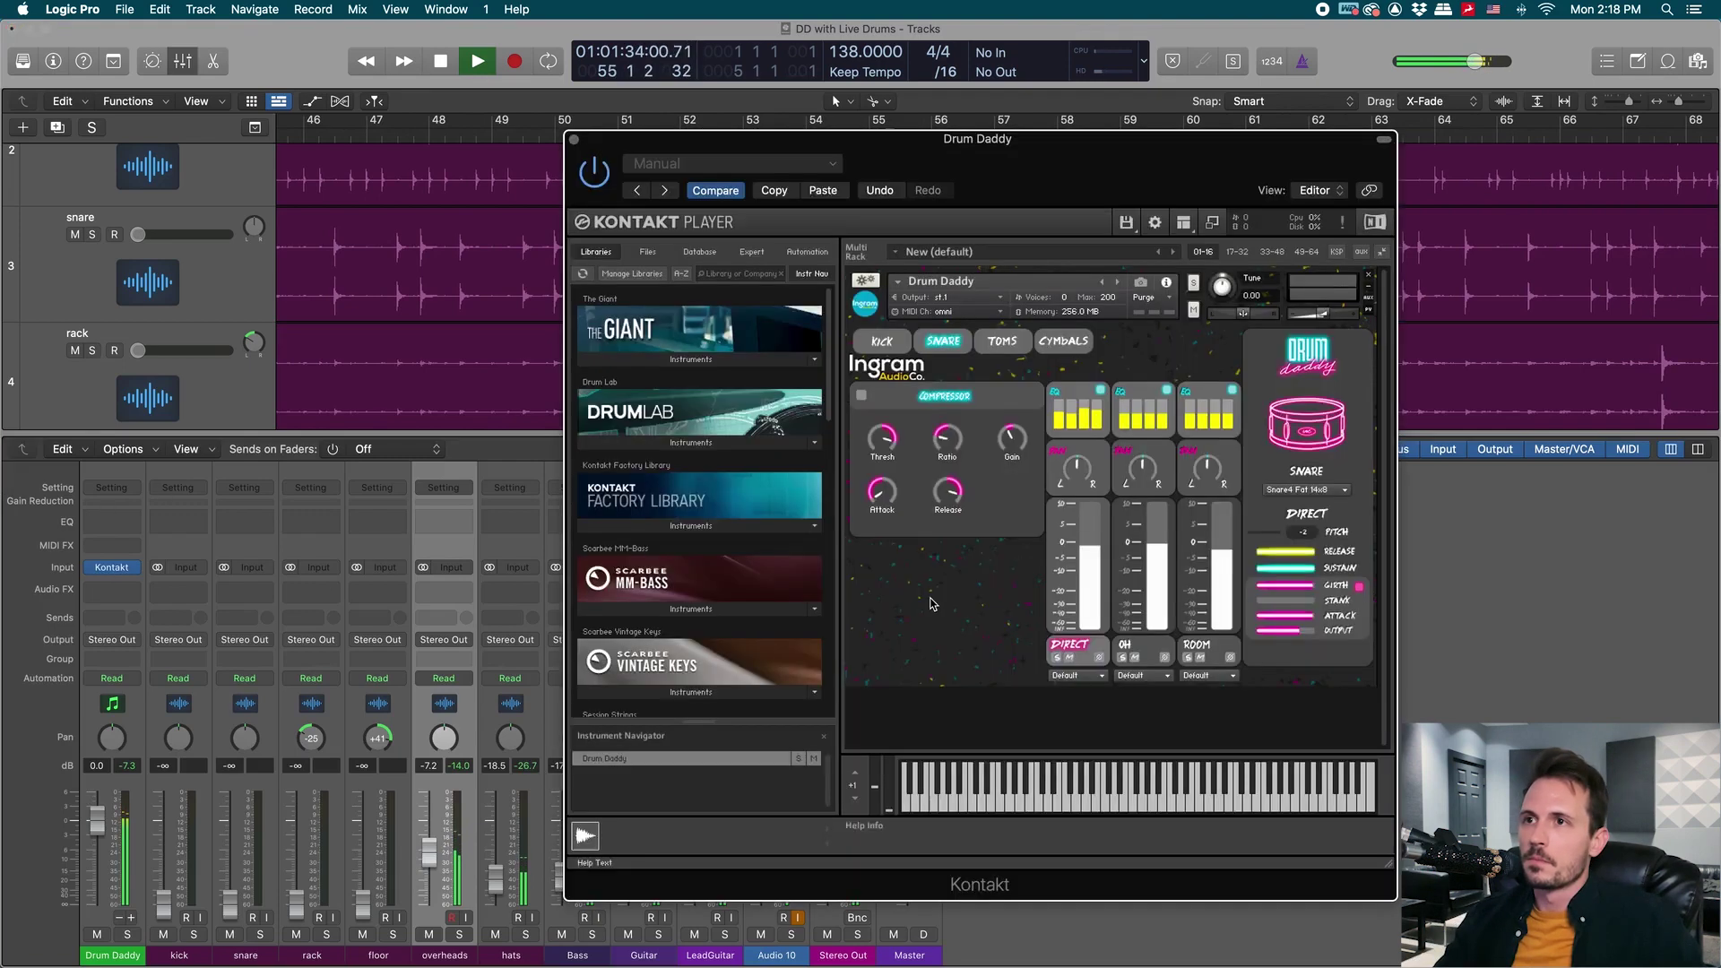
left_click_drag(1091, 179, 917, 147)
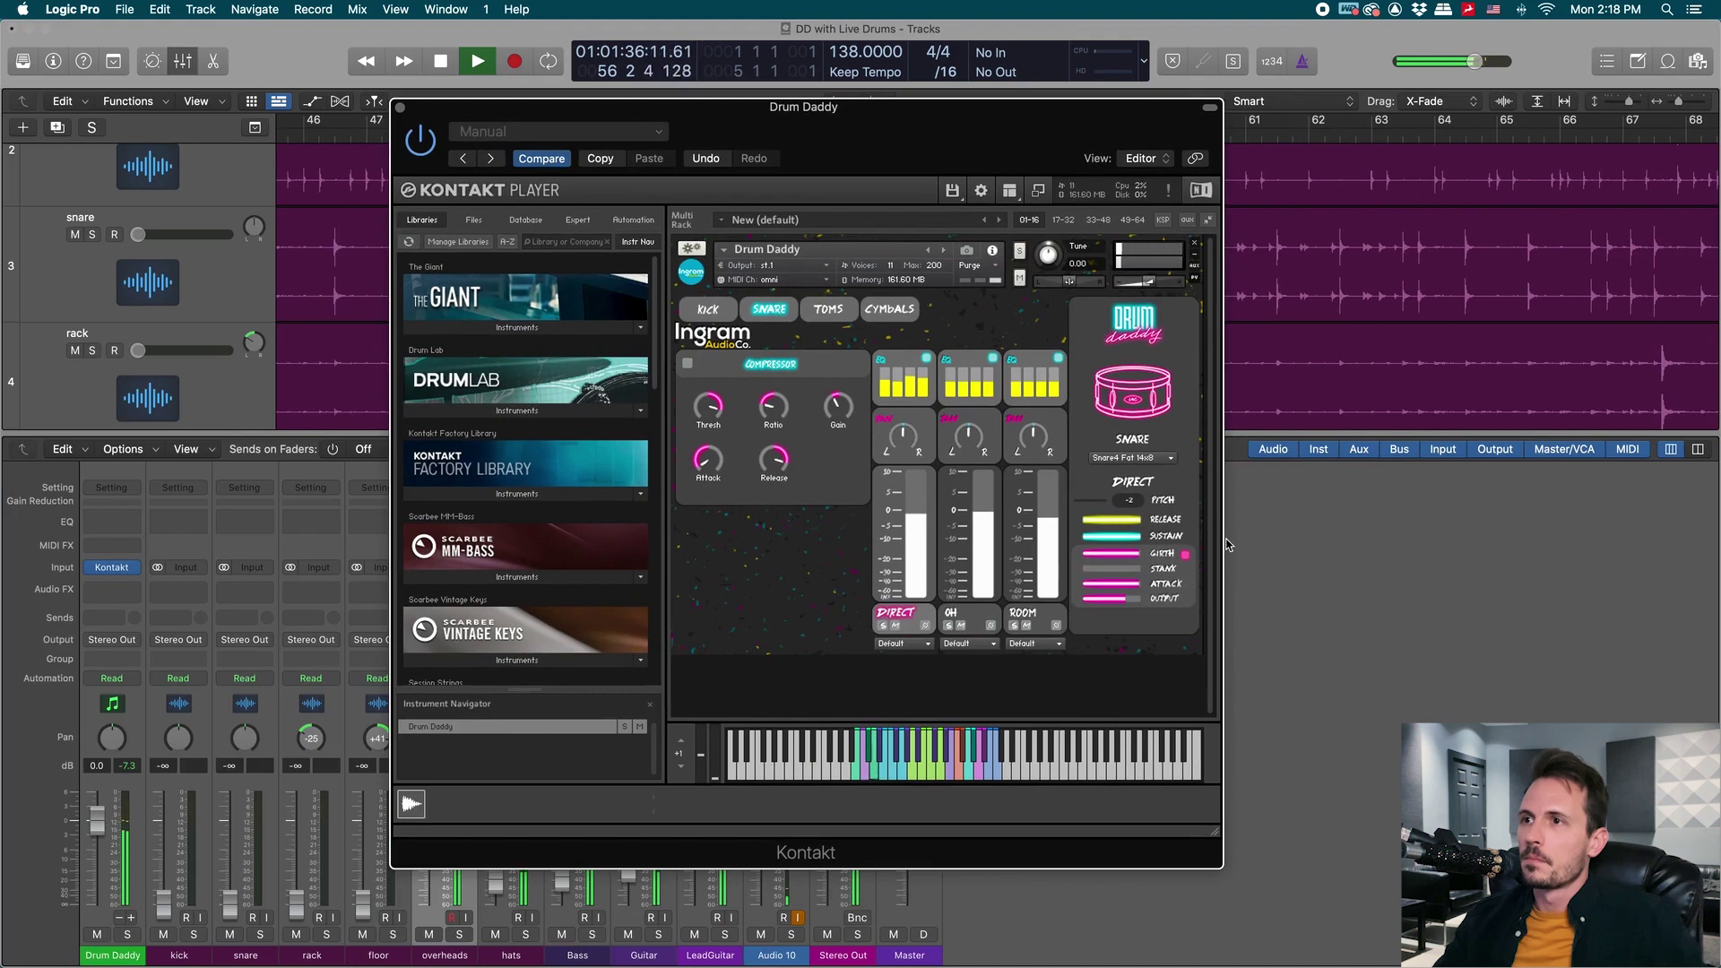
left_click(1159, 458)
left_click(1134, 461)
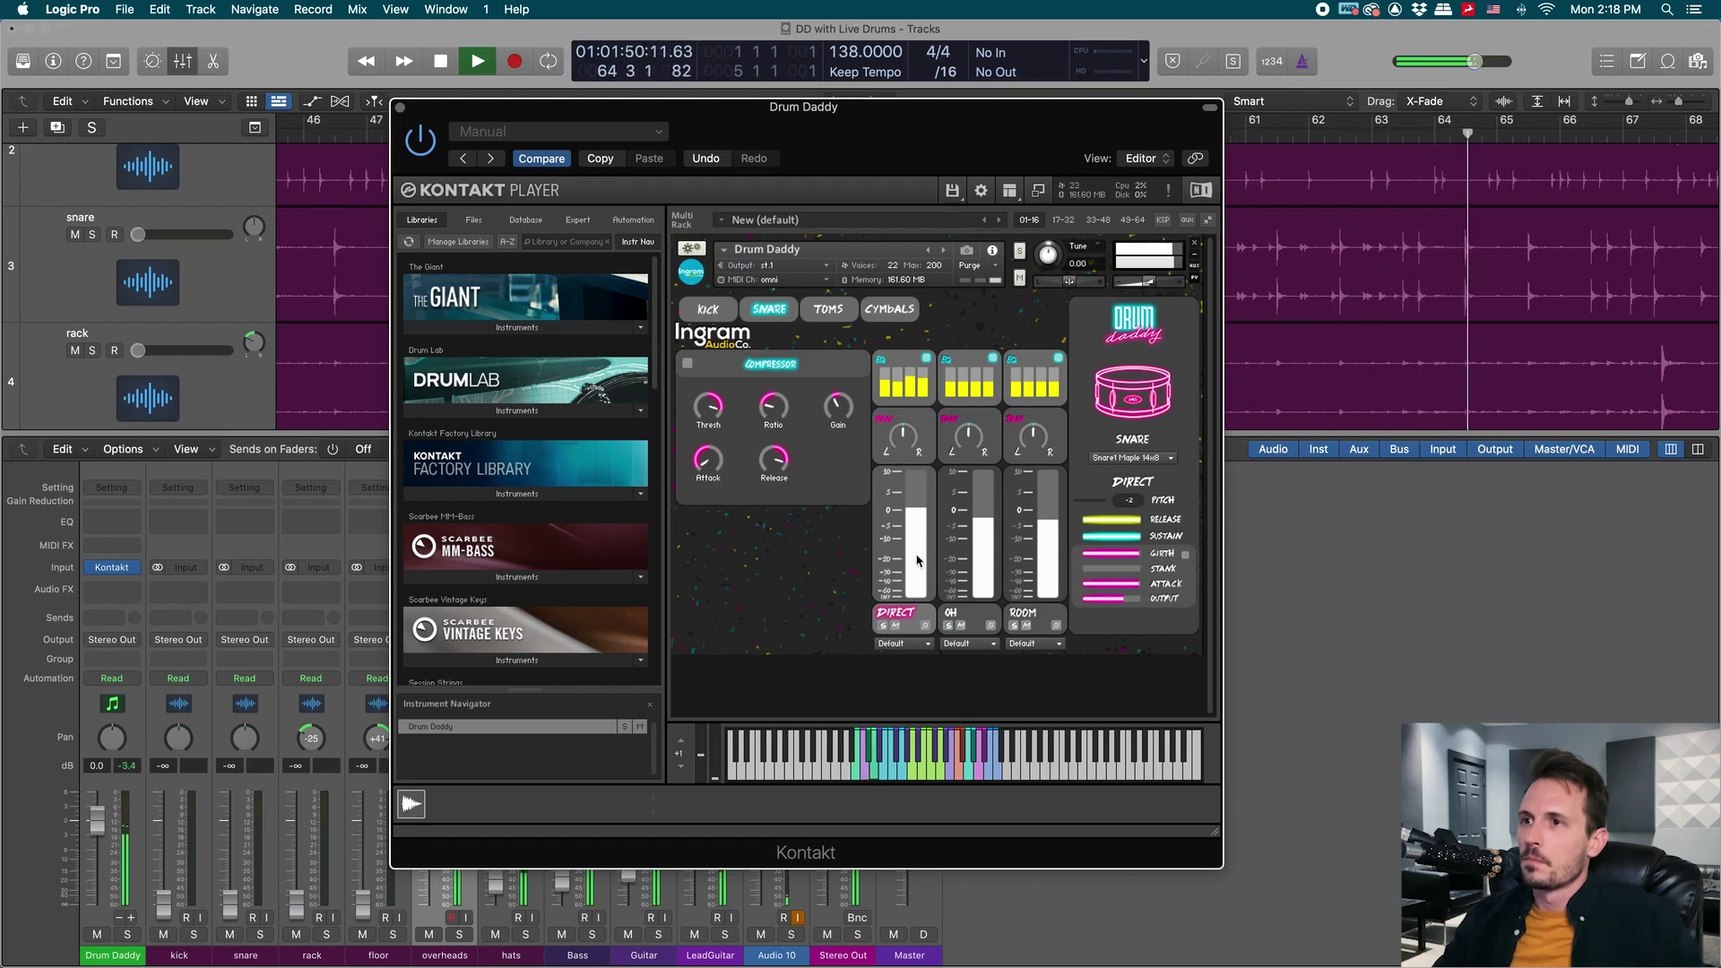
left_click_drag(918, 555, 917, 561)
key("space")
Switch the snare back to Snare4 Fat 14x8, move the plug-in window aside, and replay from about bar 60.
left_click(1132, 457)
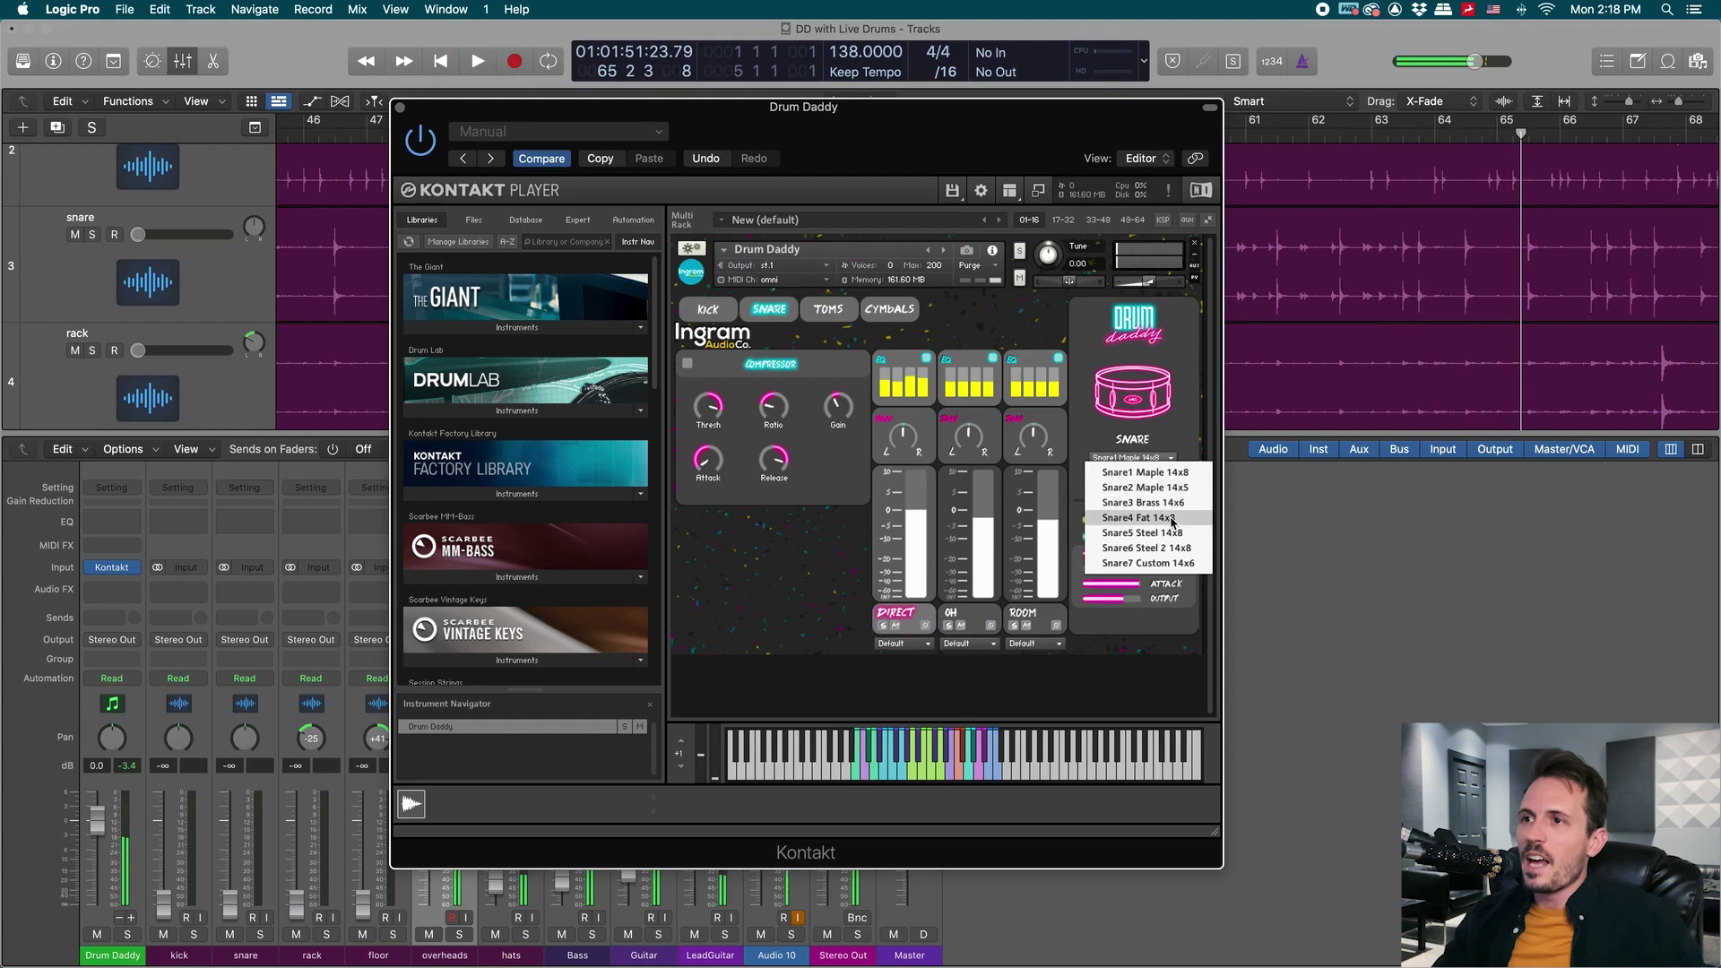
left_click(1131, 517)
left_click_drag(1109, 107, 959, 102)
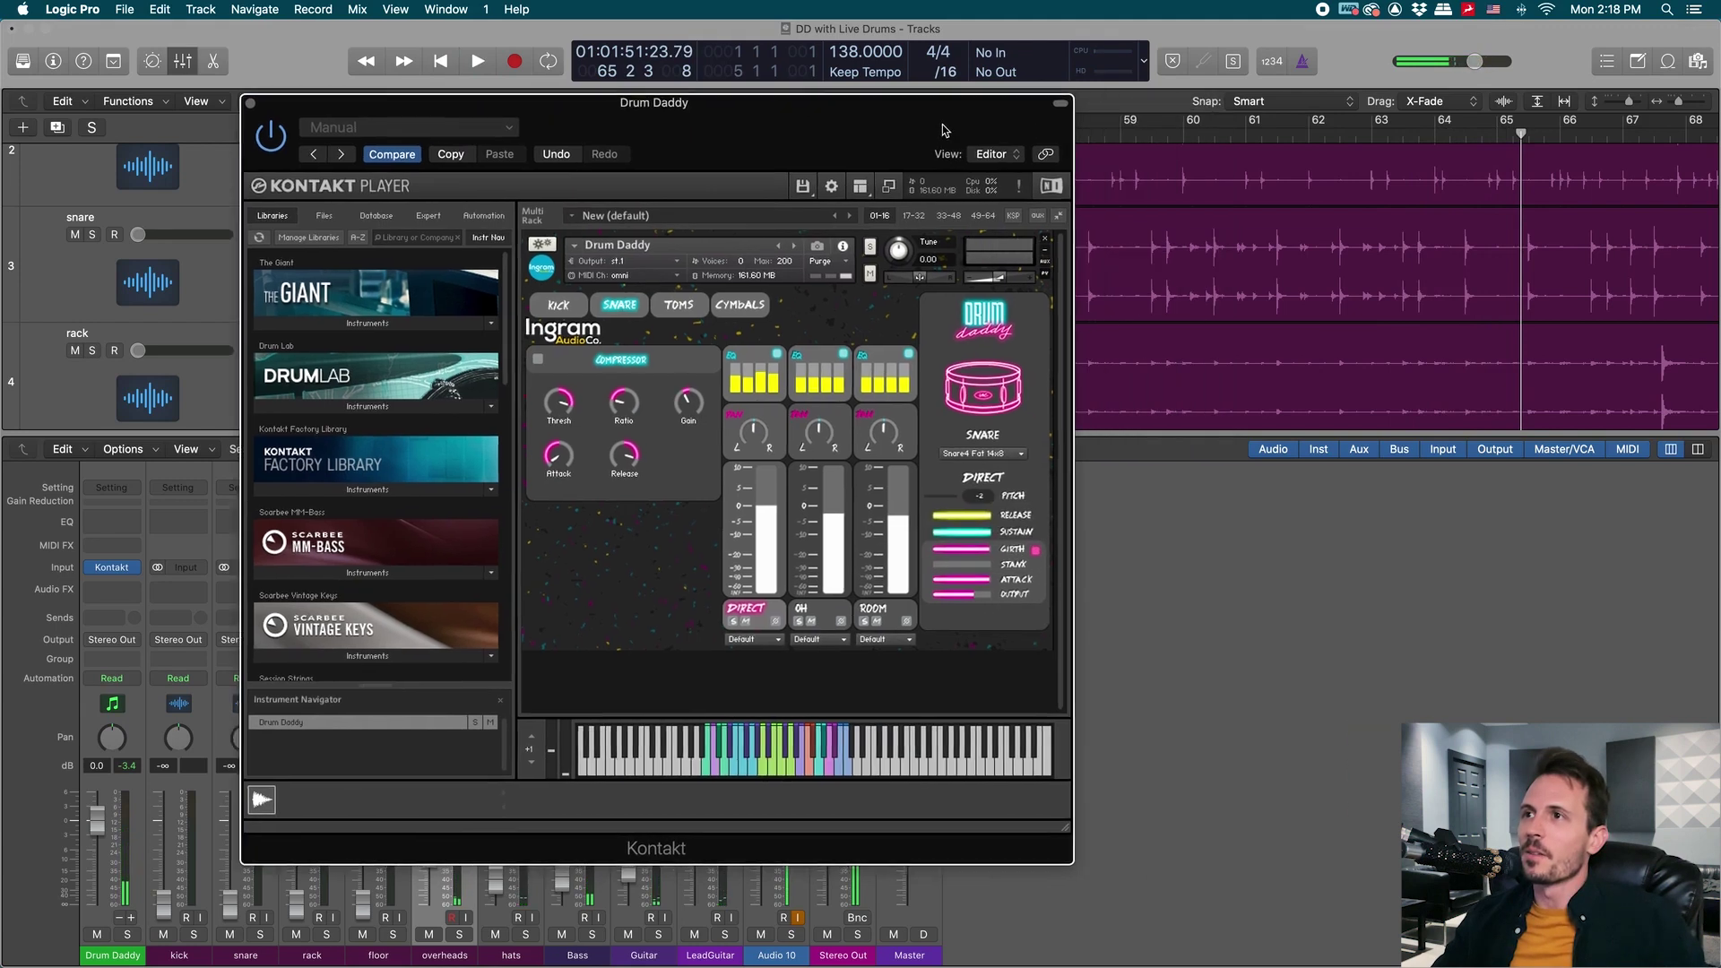
left_click(1168, 138)
key("space")
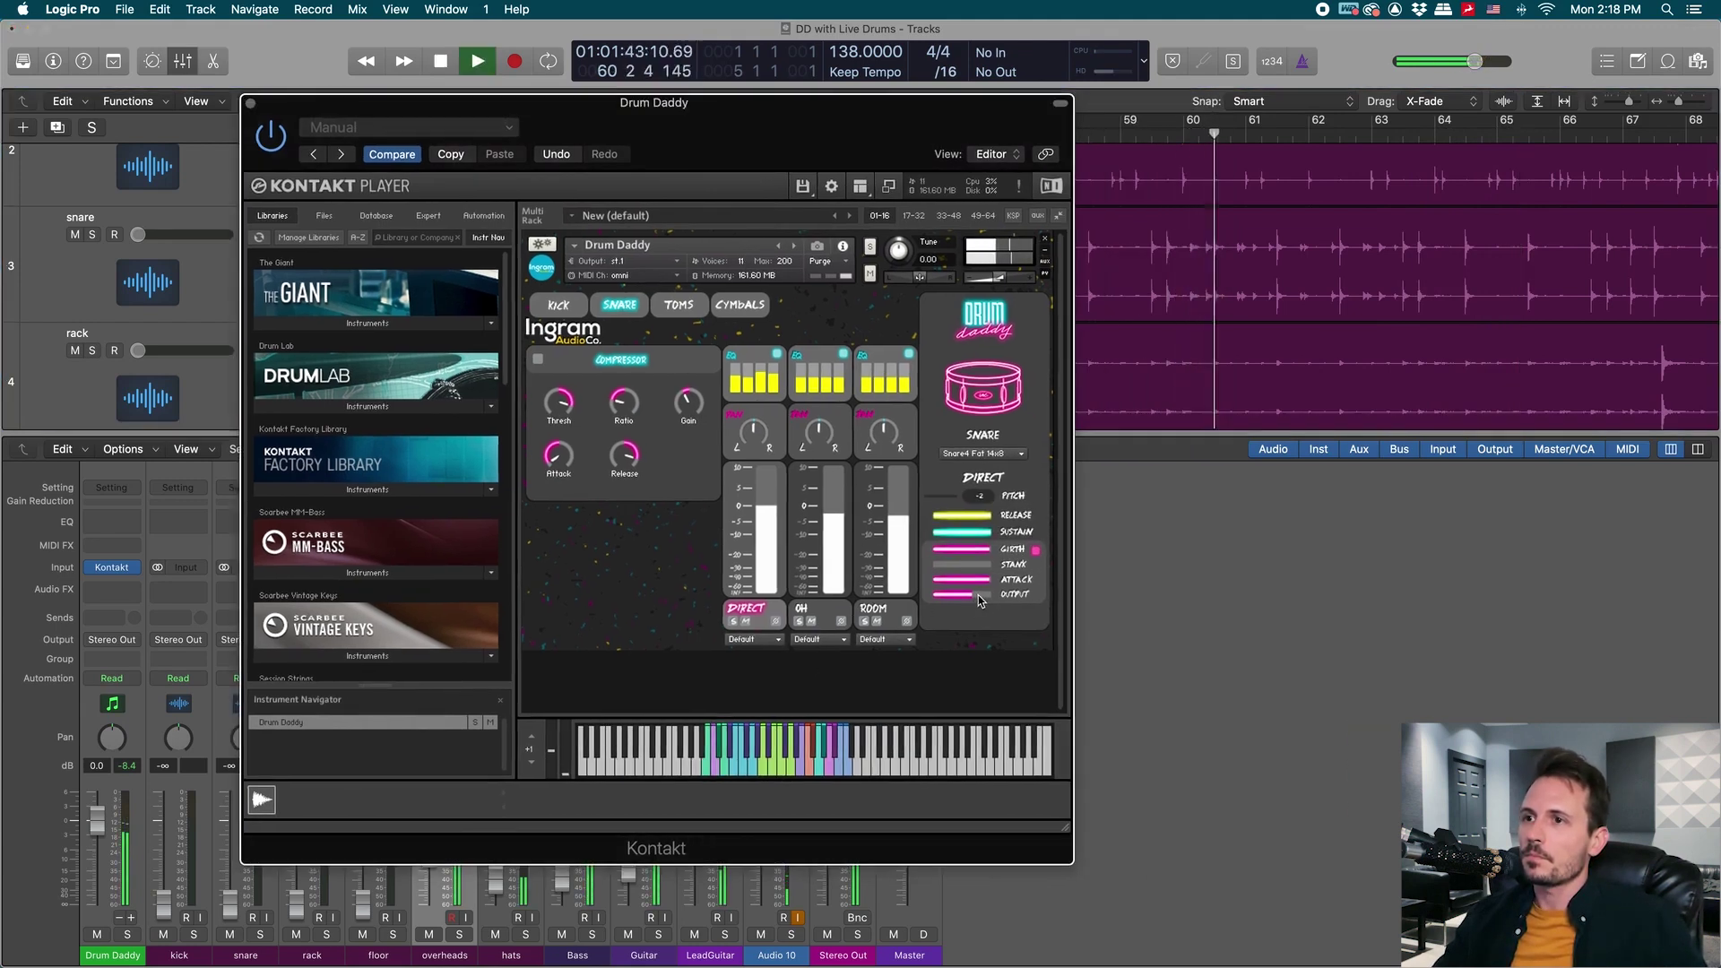
Listen to the full mix from about bar 66 with the mixer hidden, then stop playback.
scroll(1300, 219, "right", 4)
left_click(1305, 138)
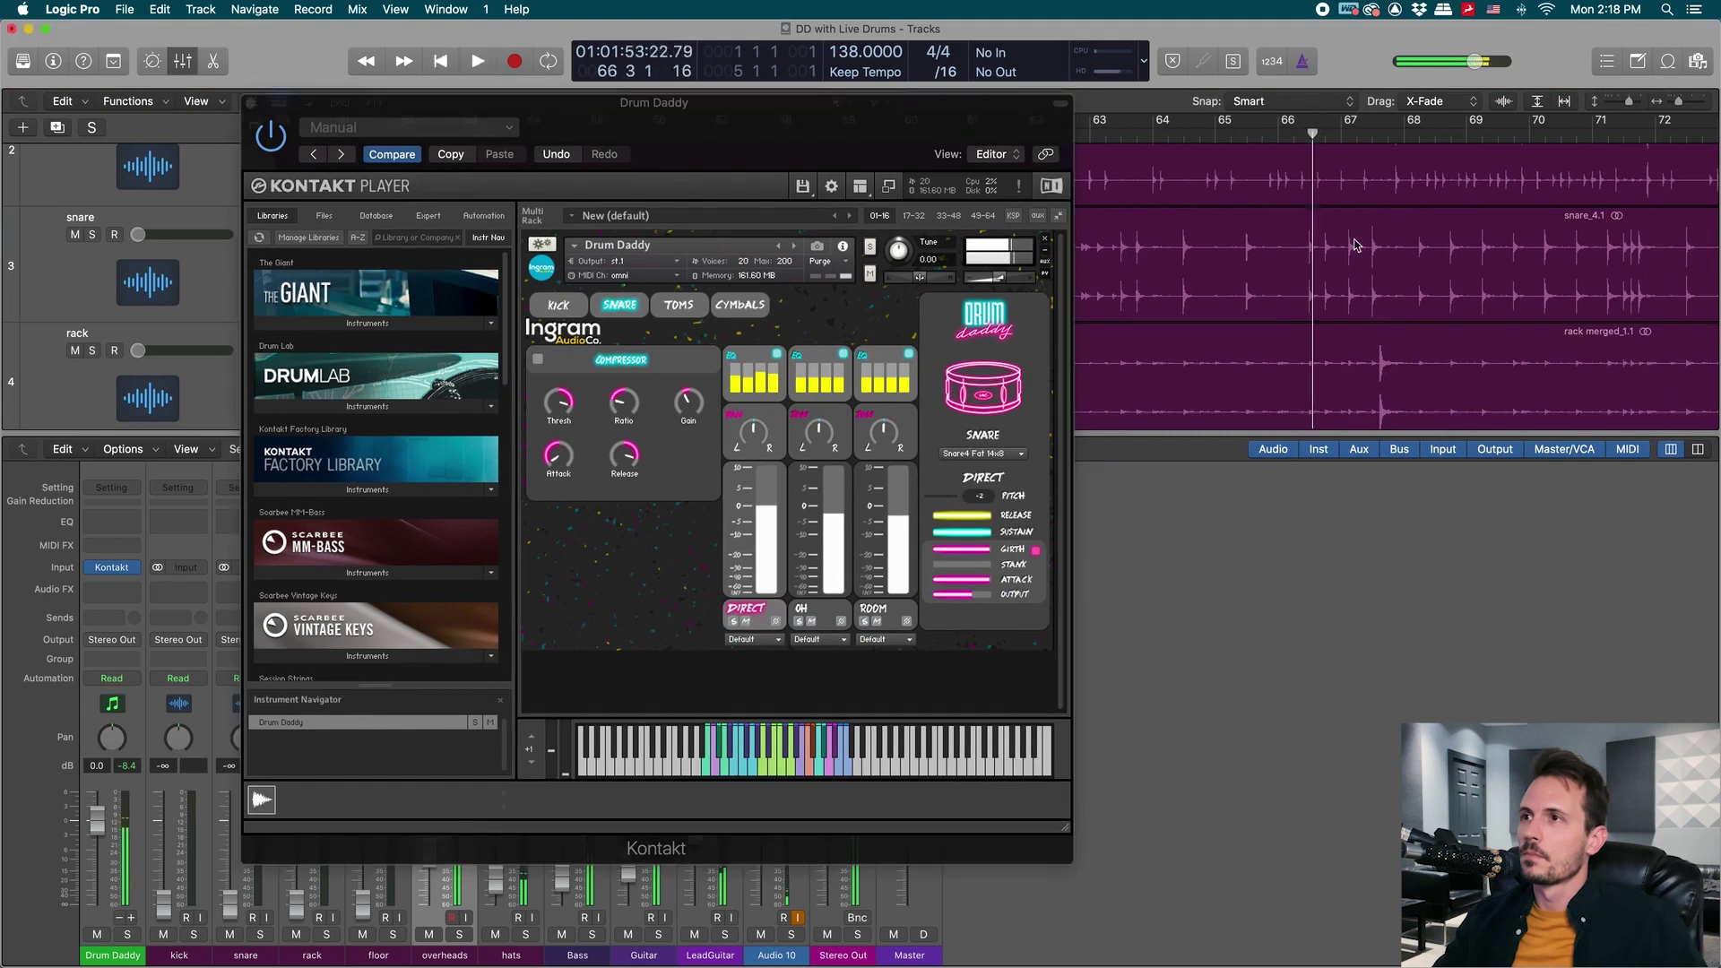
scroll(1367, 272, "right", 3)
key("x")
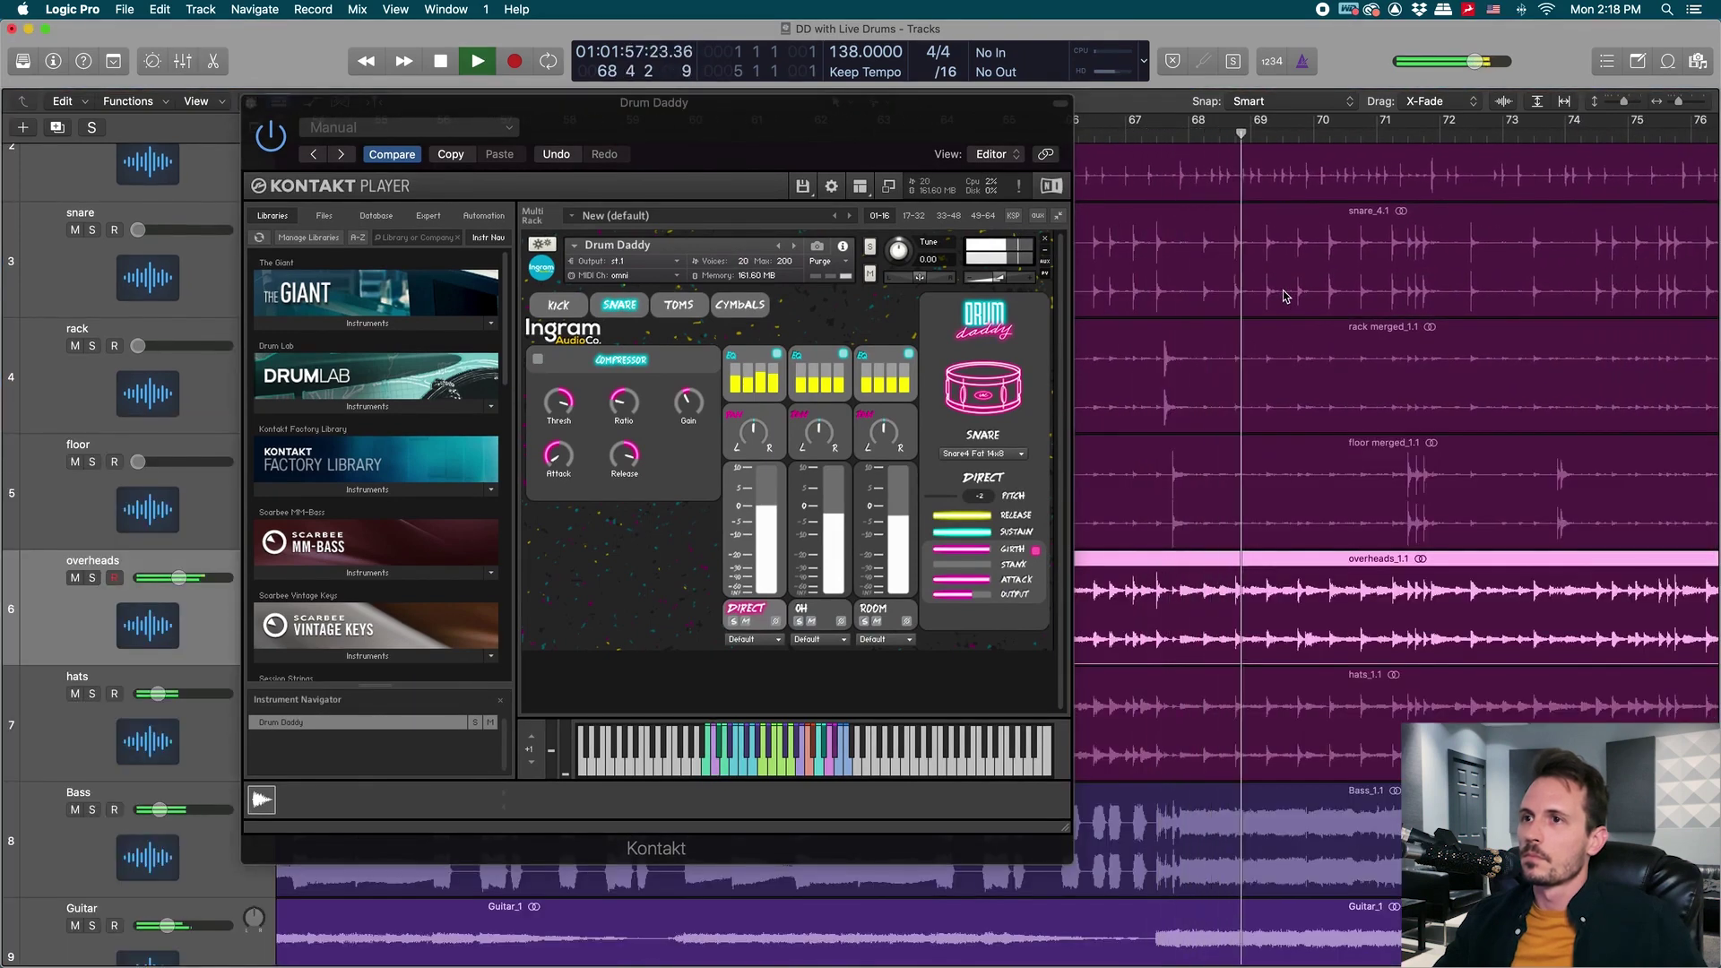
key("space")
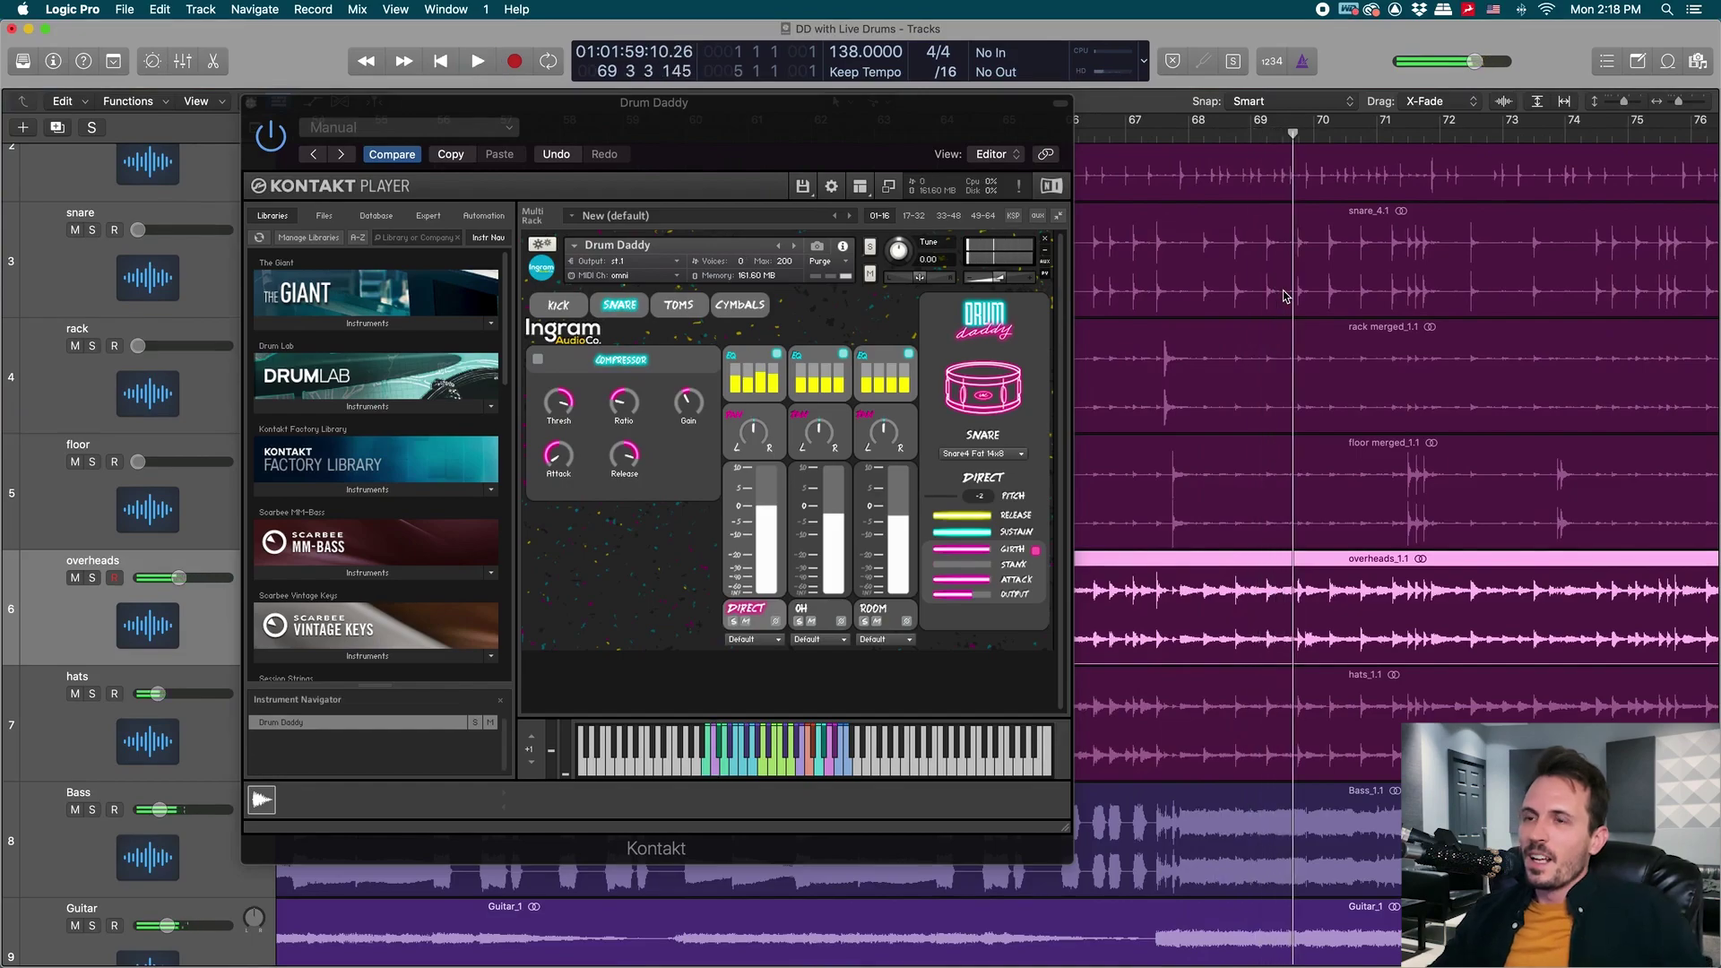